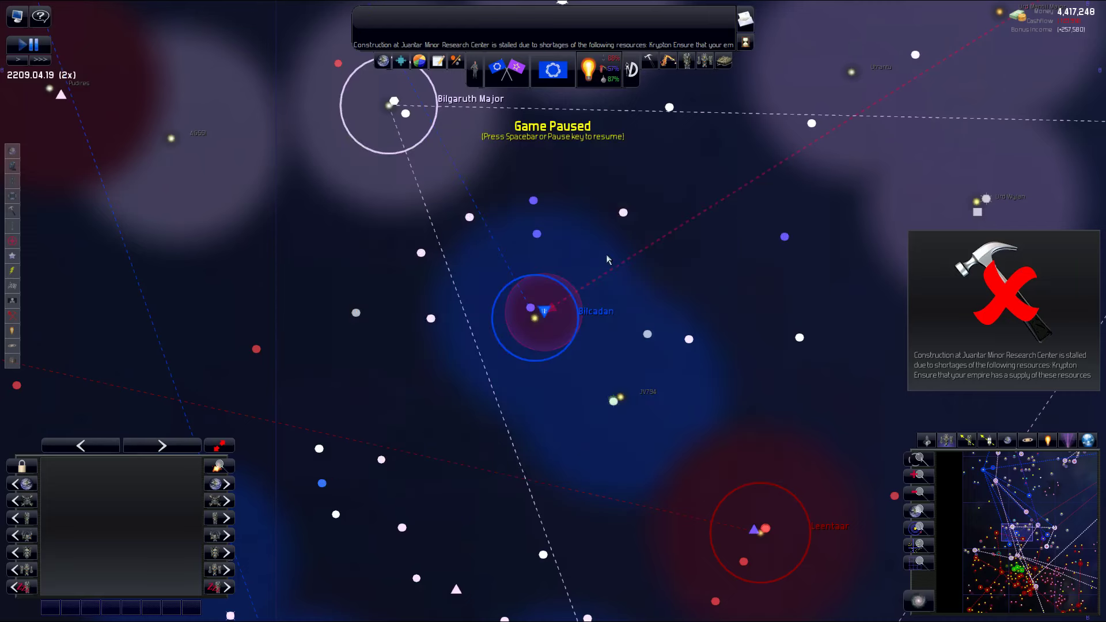
scroll(574, 302, up, 5)
scroll(561, 307, up, 5)
- Resume the game and zoom into Bilcadan to inspect the rebelling moon Egirc
key(space)
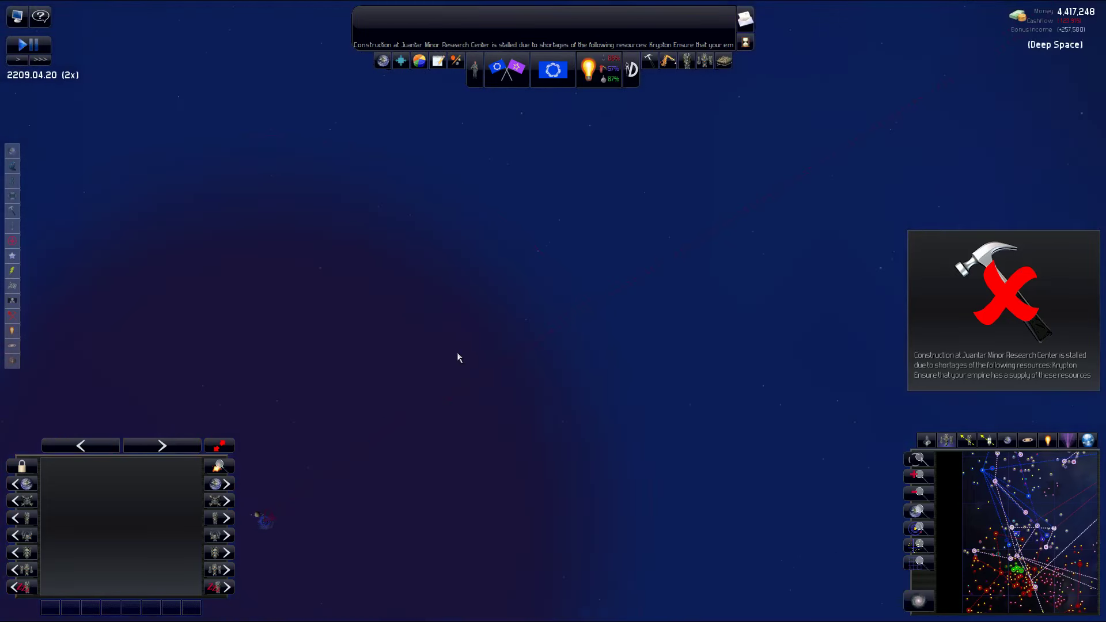
scroll(457, 351, down, 5)
scroll(519, 342, up, 5)
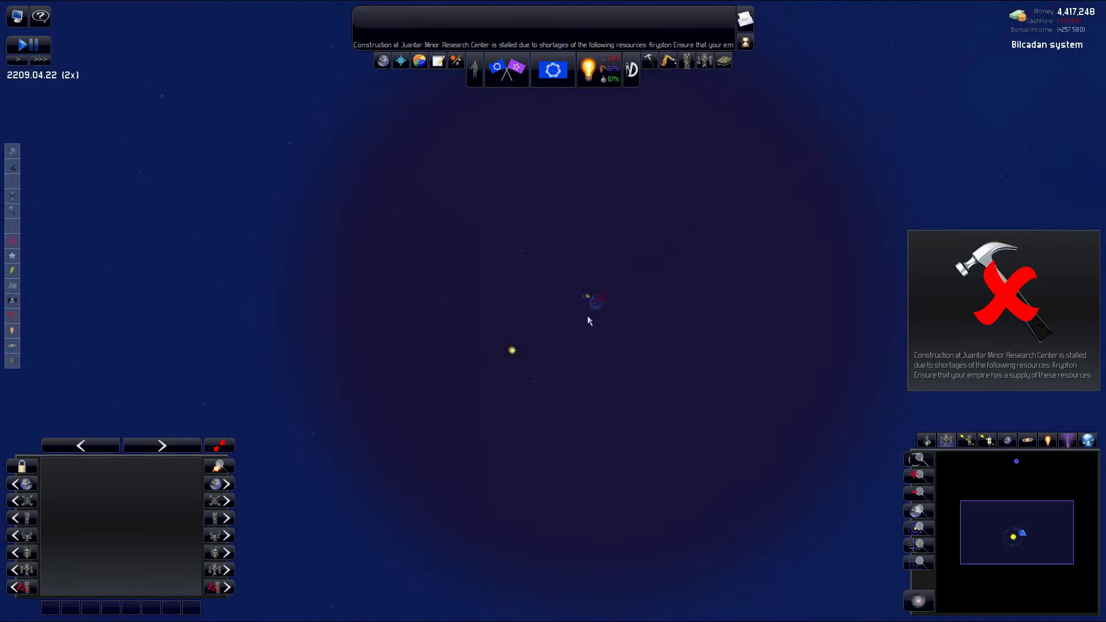
scroll(605, 294, up, 5)
scroll(607, 278, up, 4)
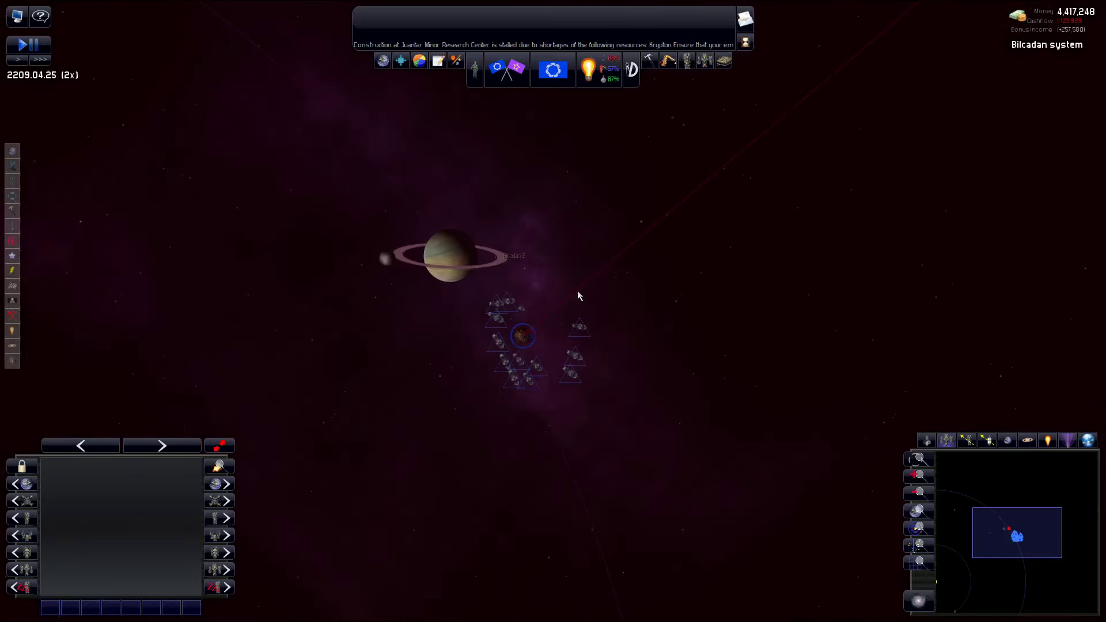
scroll(577, 291, up, 3)
scroll(519, 329, up, 4)
scroll(493, 348, up, 3)
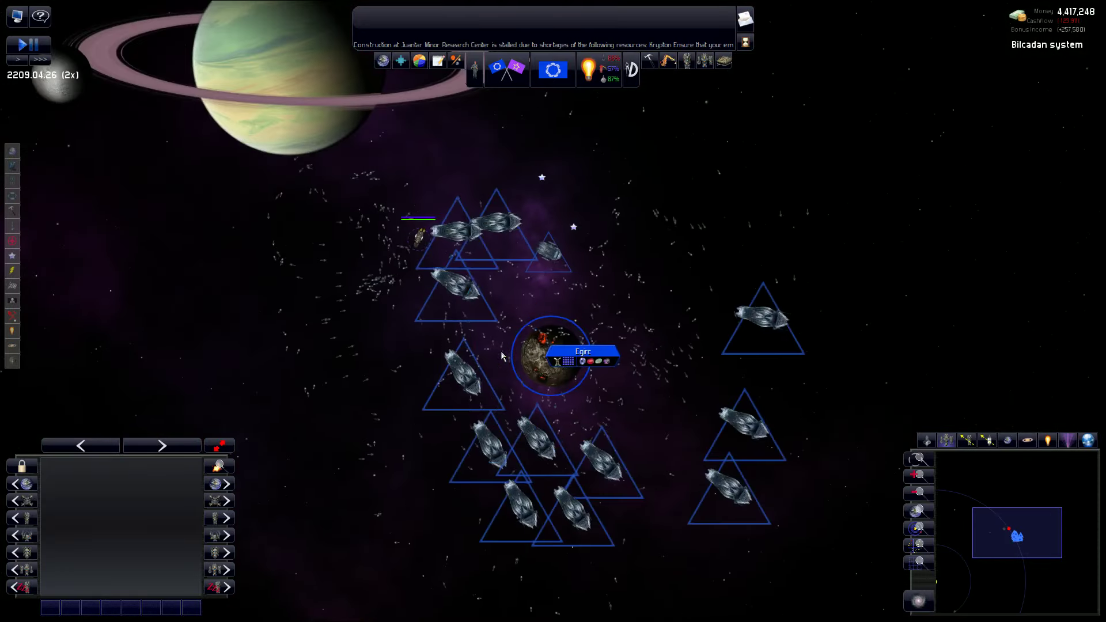
scroll(510, 346, up, 4)
scroll(529, 343, down, 4)
scroll(529, 343, down, 4)
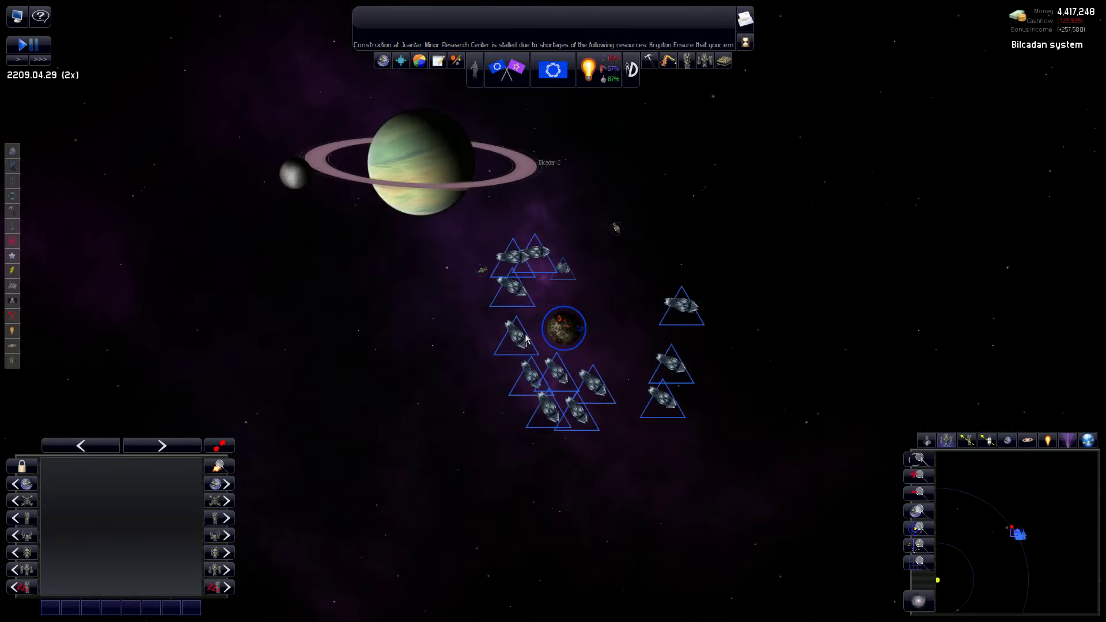
scroll(529, 343, down, 4)
scroll(506, 336, down, 4)
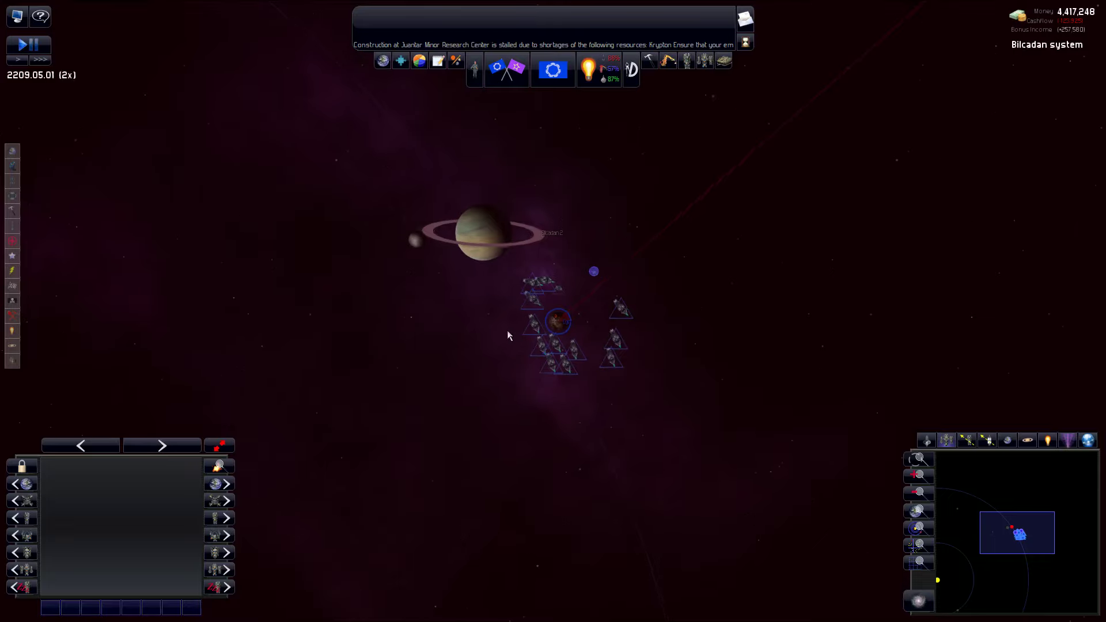
scroll(508, 331, down, 4)
scroll(510, 327, down, 4)
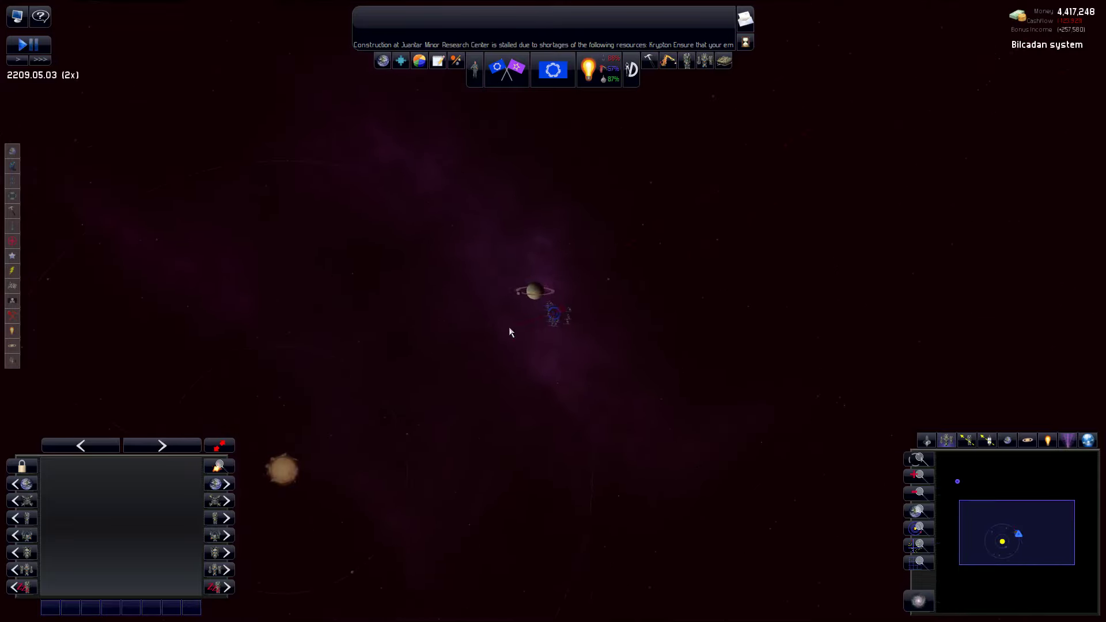
scroll(509, 325, down, 3)
scroll(512, 321, down, 3)
scroll(514, 315, down, 4)
scroll(514, 312, down, 4)
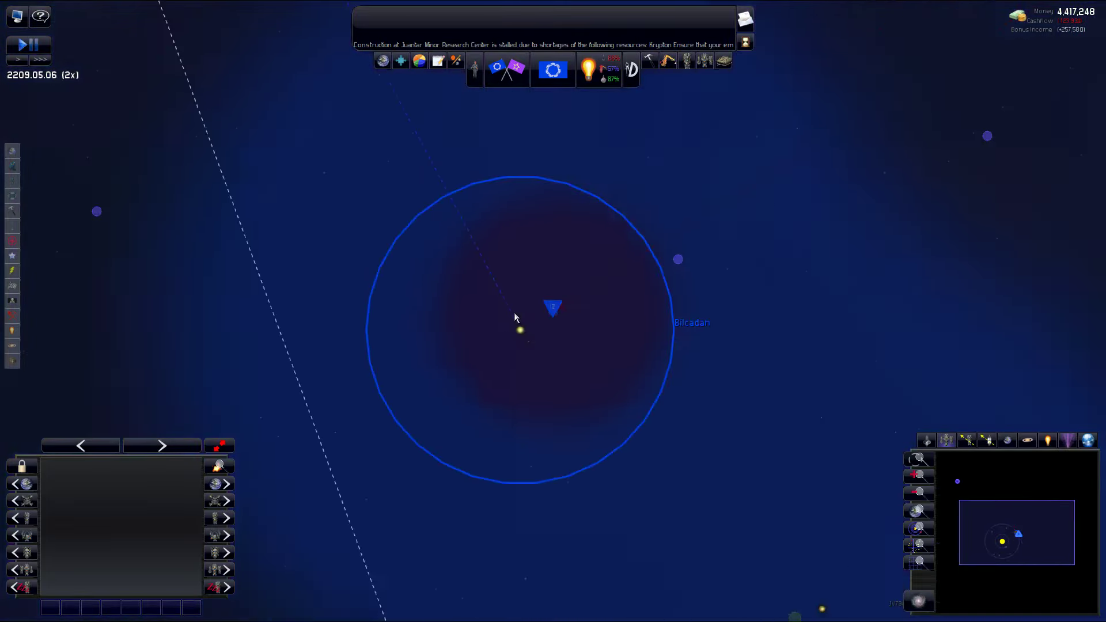
scroll(515, 312, down, 4)
scroll(515, 313, down, 3)
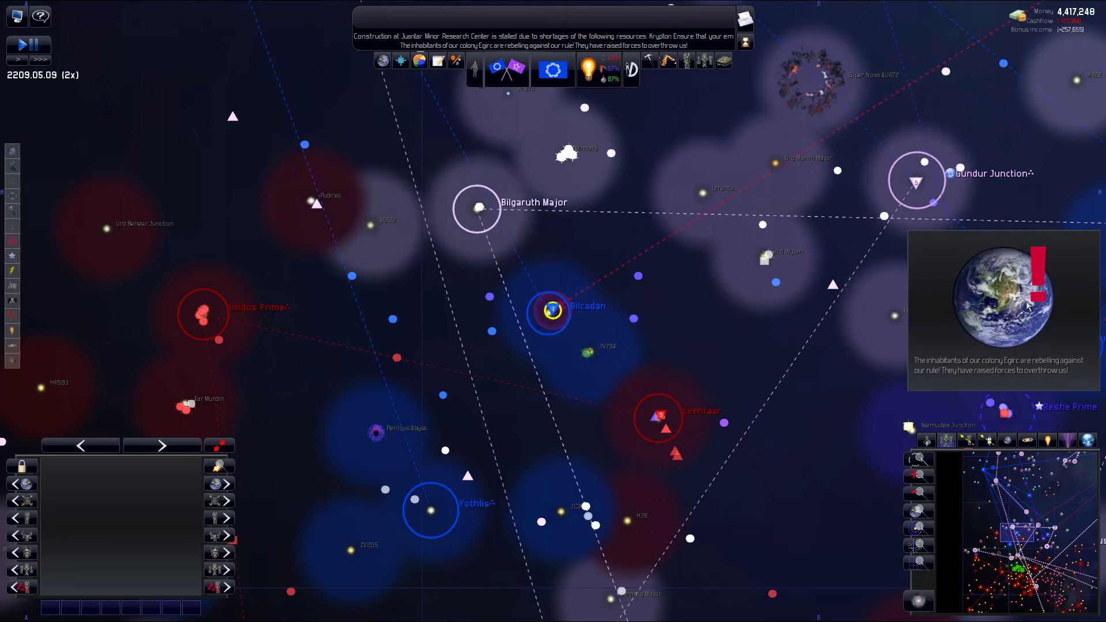
click(551, 310)
double_click(550, 309)
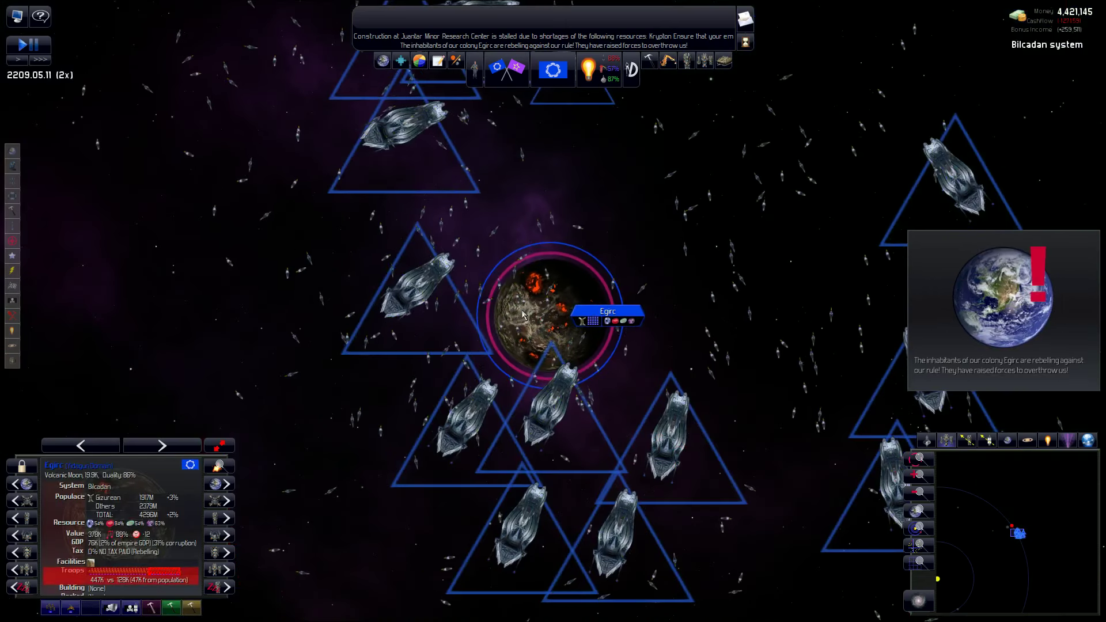
scroll(521, 309, up, 1)
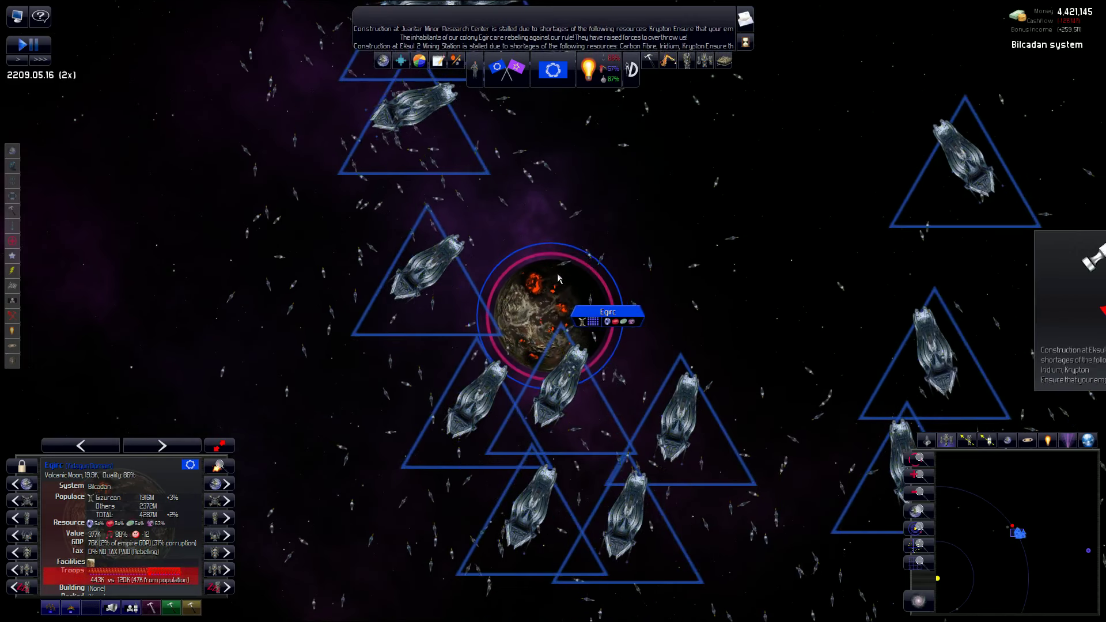
scroll(545, 242, down, 2)
scroll(545, 242, down, 3)
scroll(544, 242, down, 1)
scroll(542, 241, down, 3)
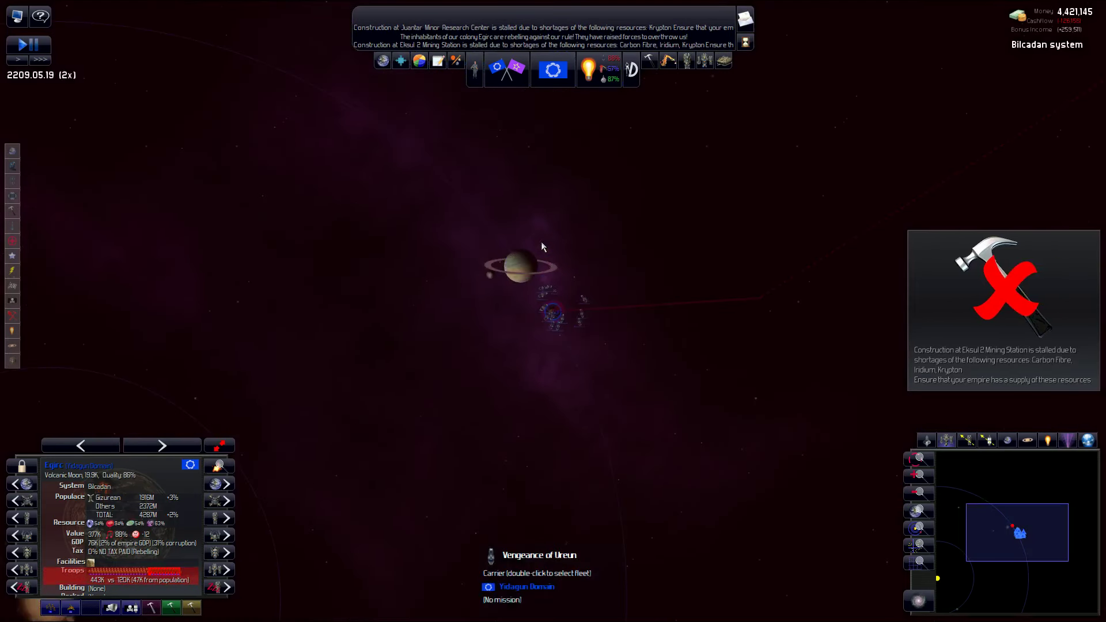
scroll(542, 249, down, 3)
scroll(543, 251, down, 3)
scroll(543, 251, down, 3)
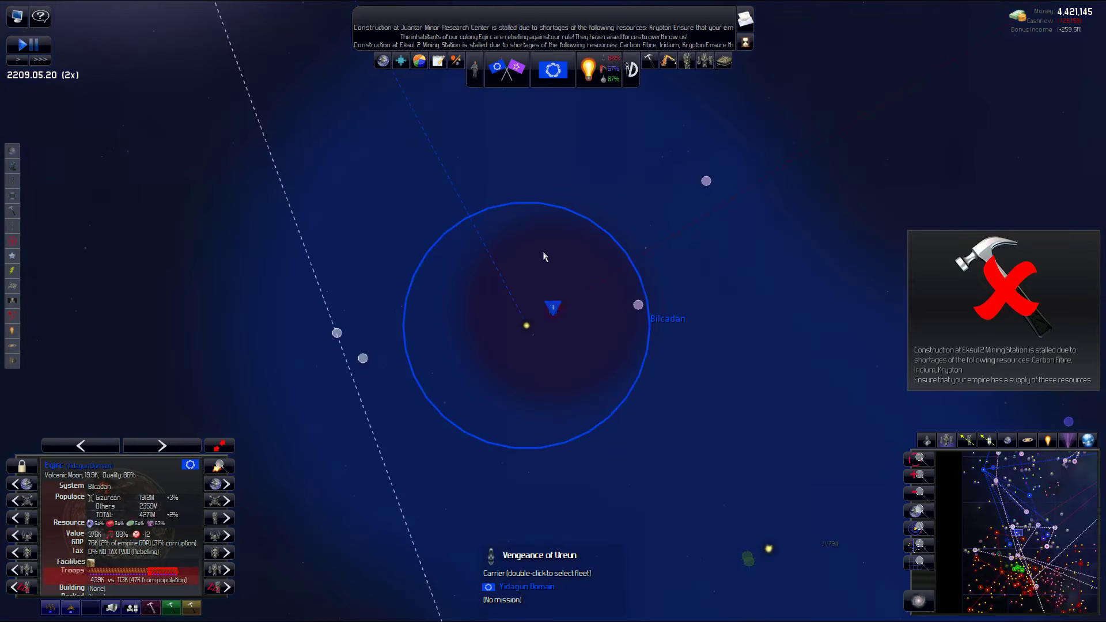
scroll(543, 252, down, 3)
- Pause the game and open the fleet list, dismissing build orders without buying
key(space)
scroll(546, 253, down, 2)
scroll(595, 259, down, 3)
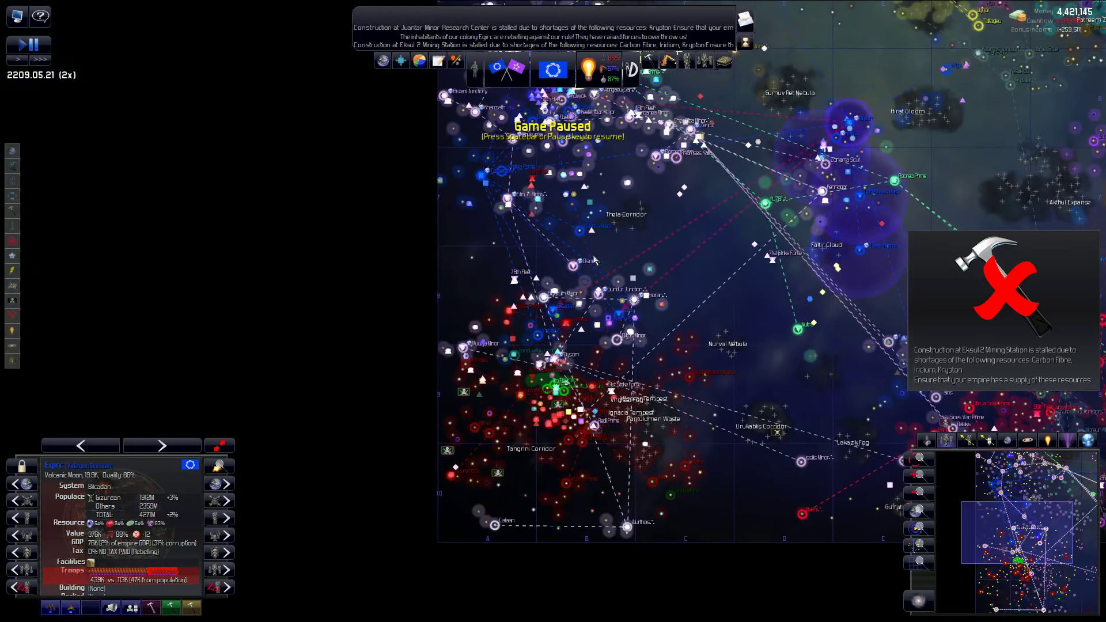
scroll(676, 274, up, 2)
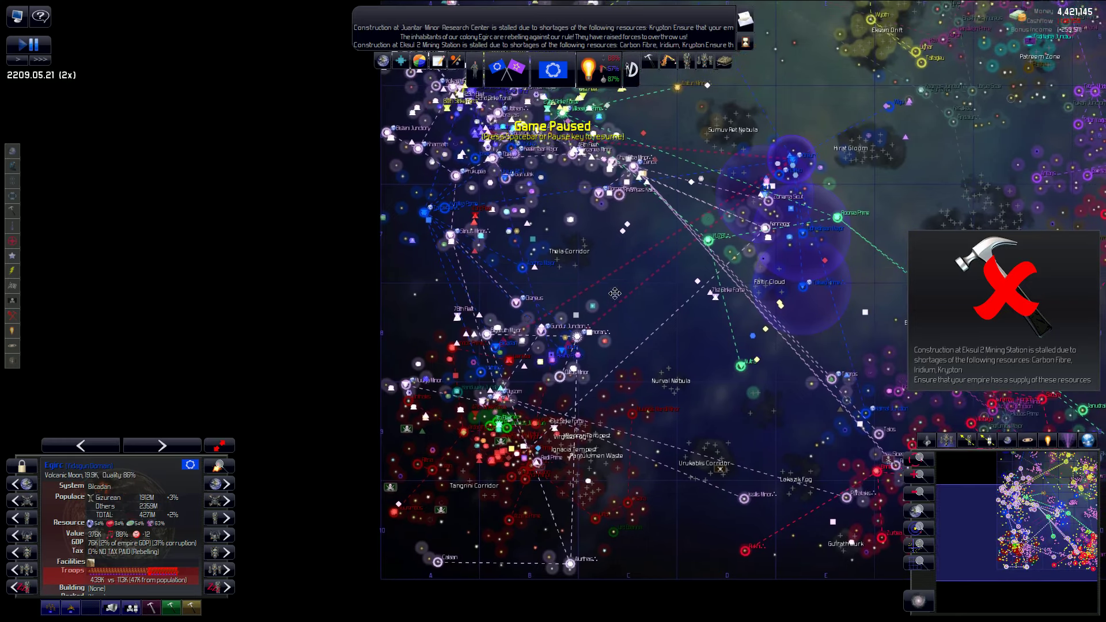
drag(614, 294, 527, 309)
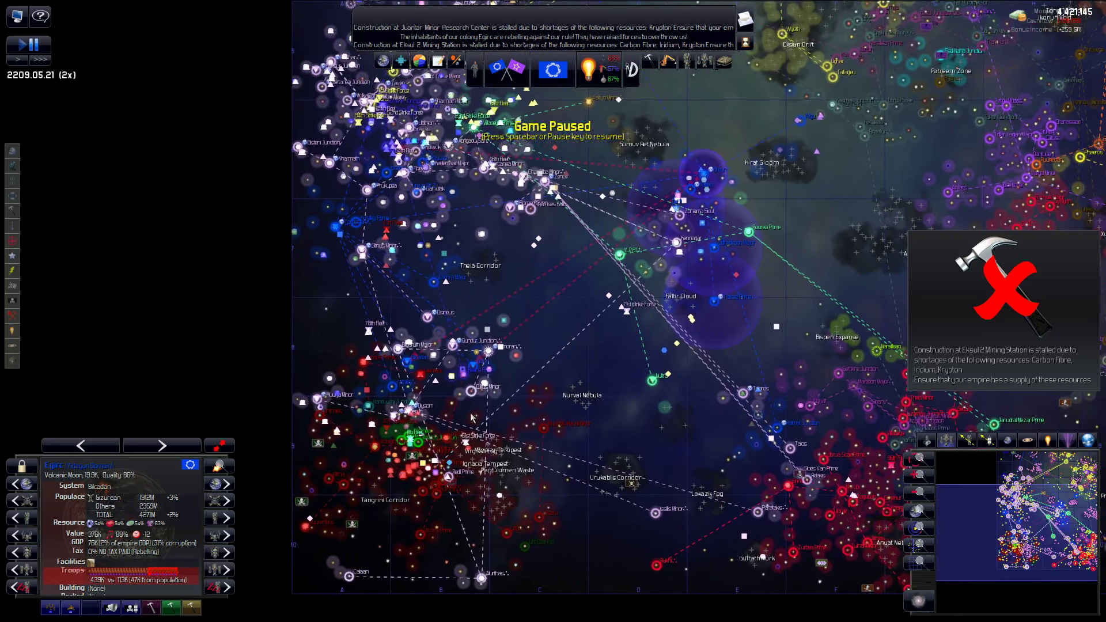
click(14, 258)
mouse_move(624, 282)
mouse_down()
mouse_move(595, 325)
mouse_move(553, 327)
mouse_up()
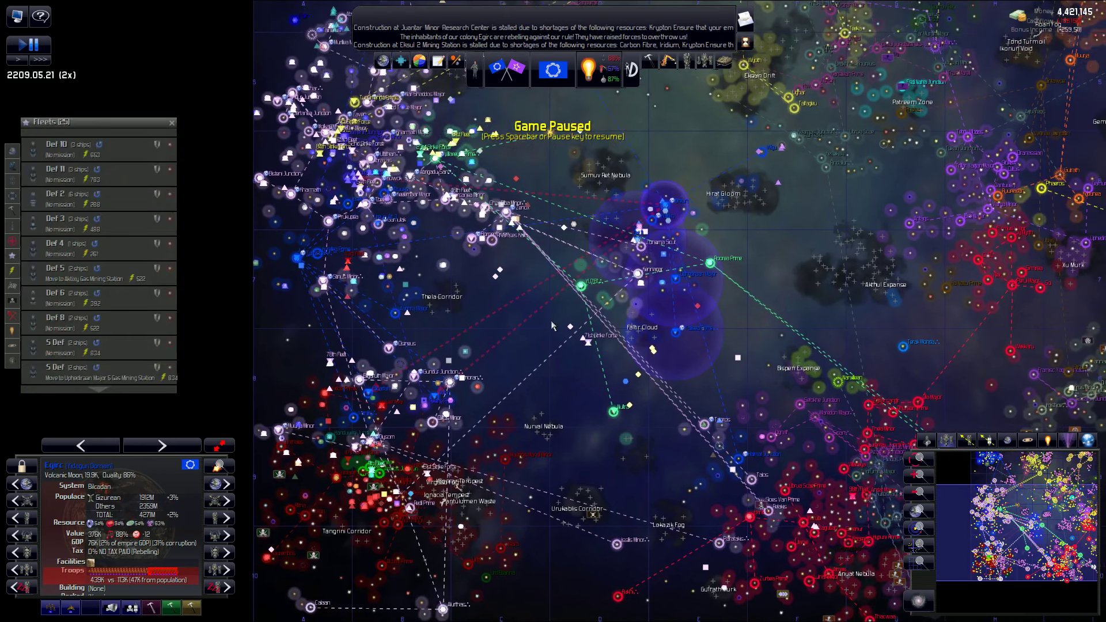
click(659, 69)
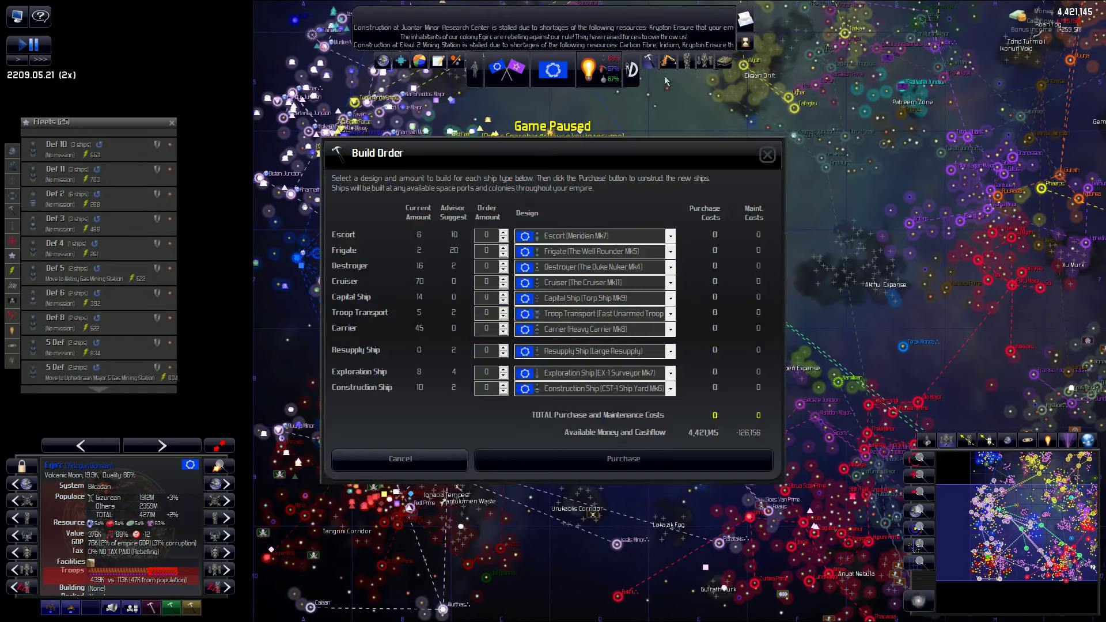
click(768, 155)
scroll(545, 329, up, 2)
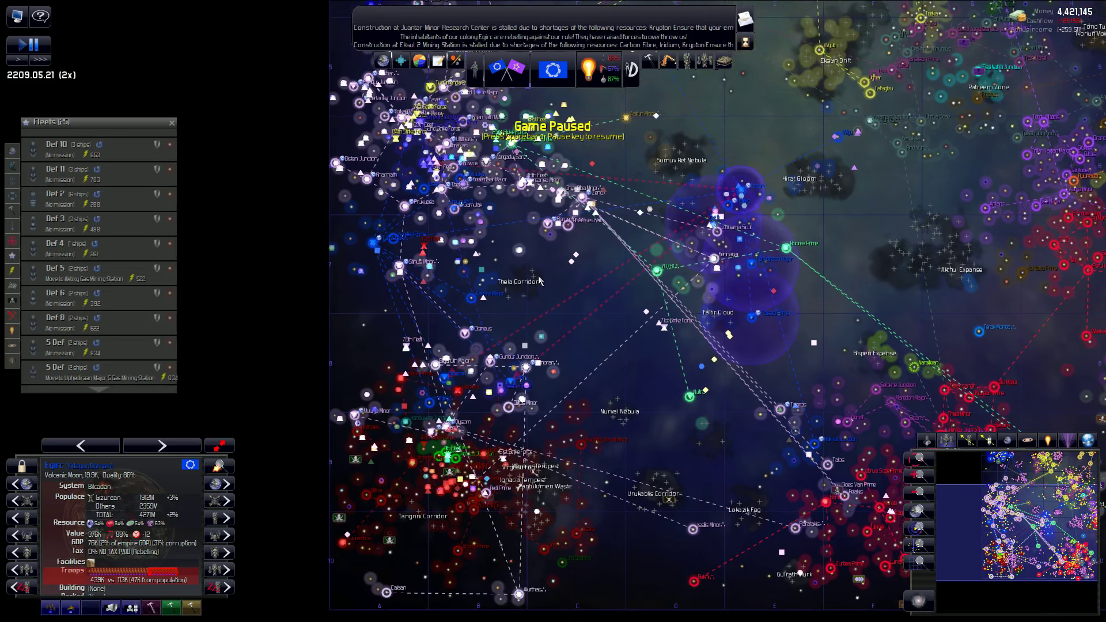
drag(540, 281, 570, 314)
scroll(99, 242, down, 3)
scroll(104, 277, down, 2)
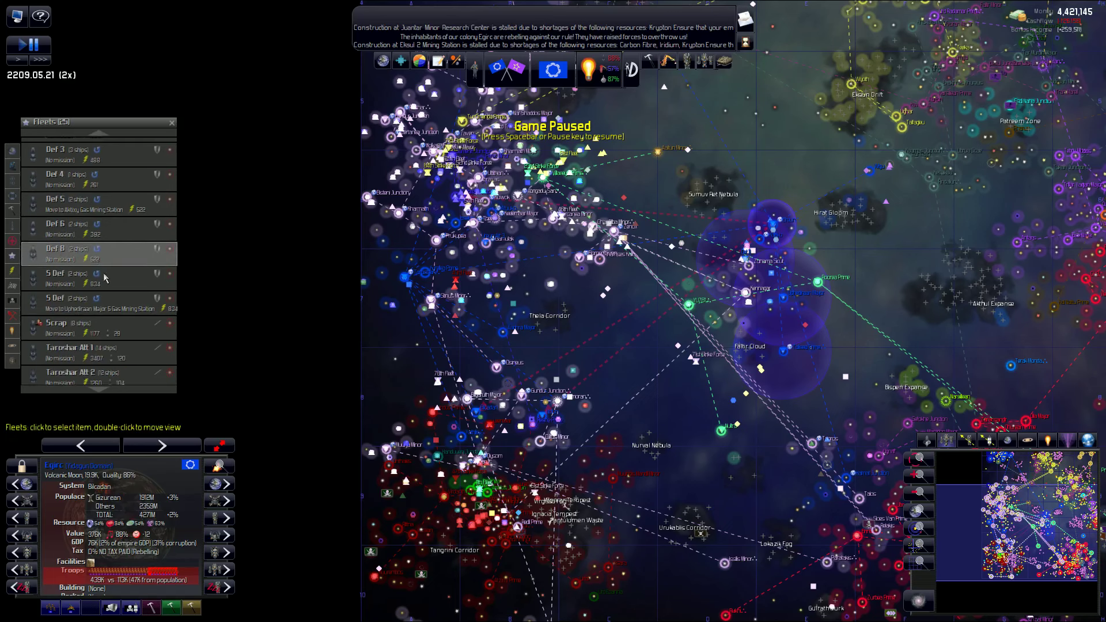
scroll(104, 277, down, 3)
- Review the Taroshar attack, Alt 1, Alt 2 and Troop 1 fleets, then clear the selection
click(103, 279)
click(132, 294)
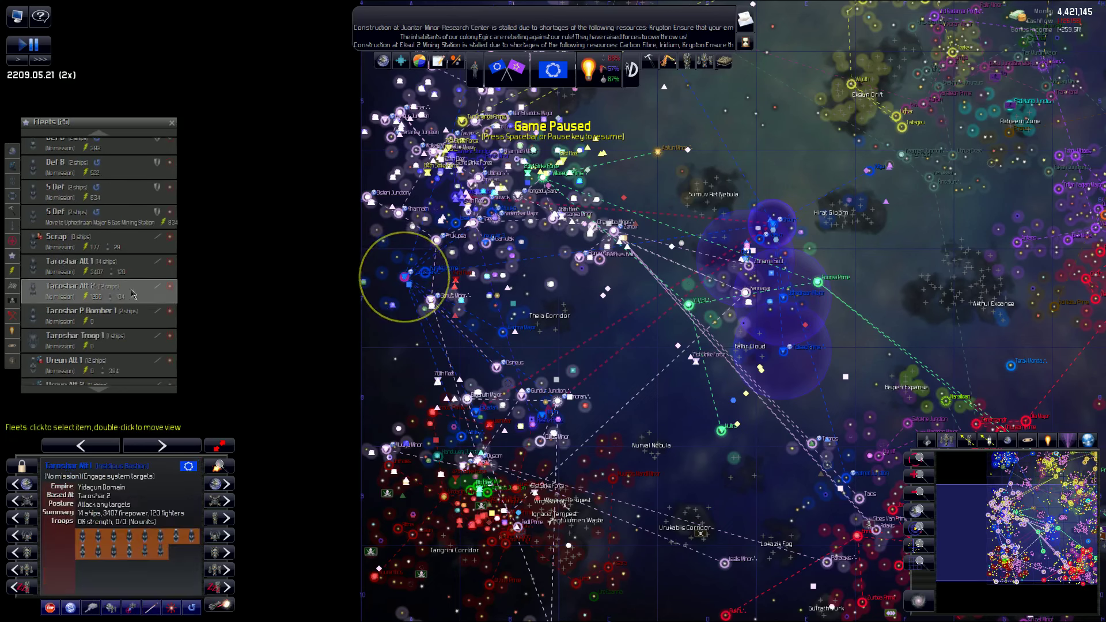
click(132, 294)
click(129, 337)
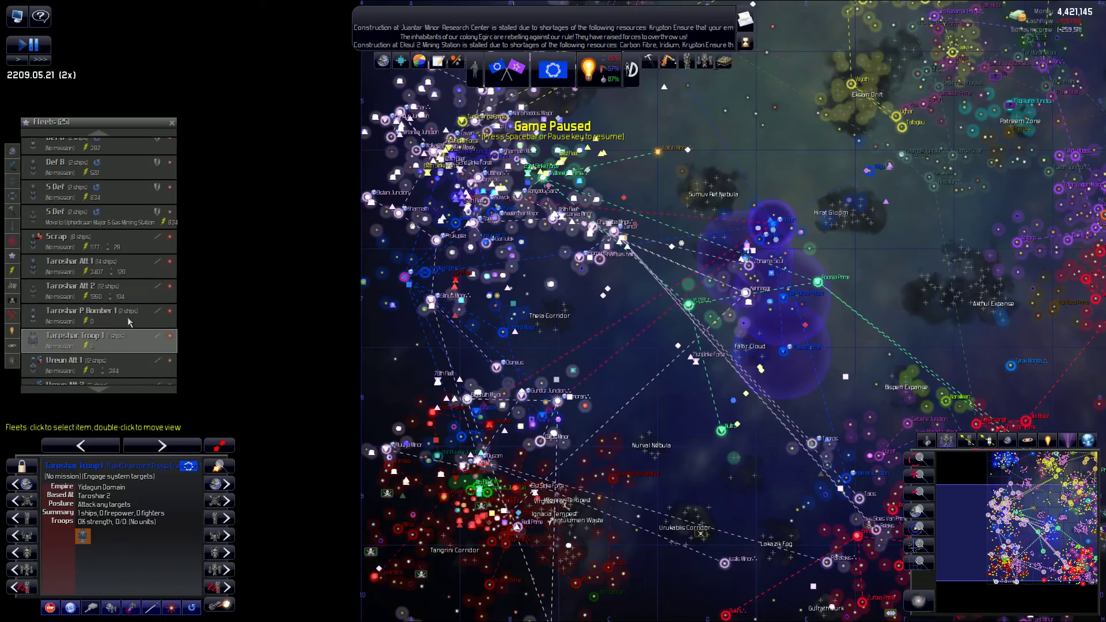
right_click(407, 277)
drag(579, 321, 515, 331)
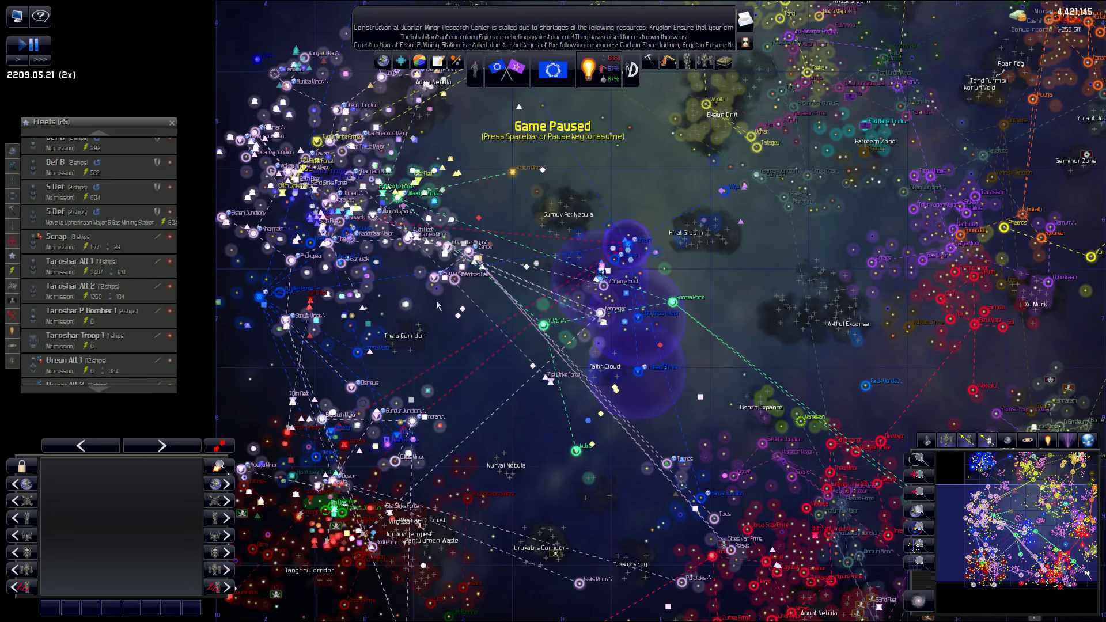
scroll(438, 304, up, 3)
scroll(424, 307, up, 3)
scroll(411, 314, up, 2)
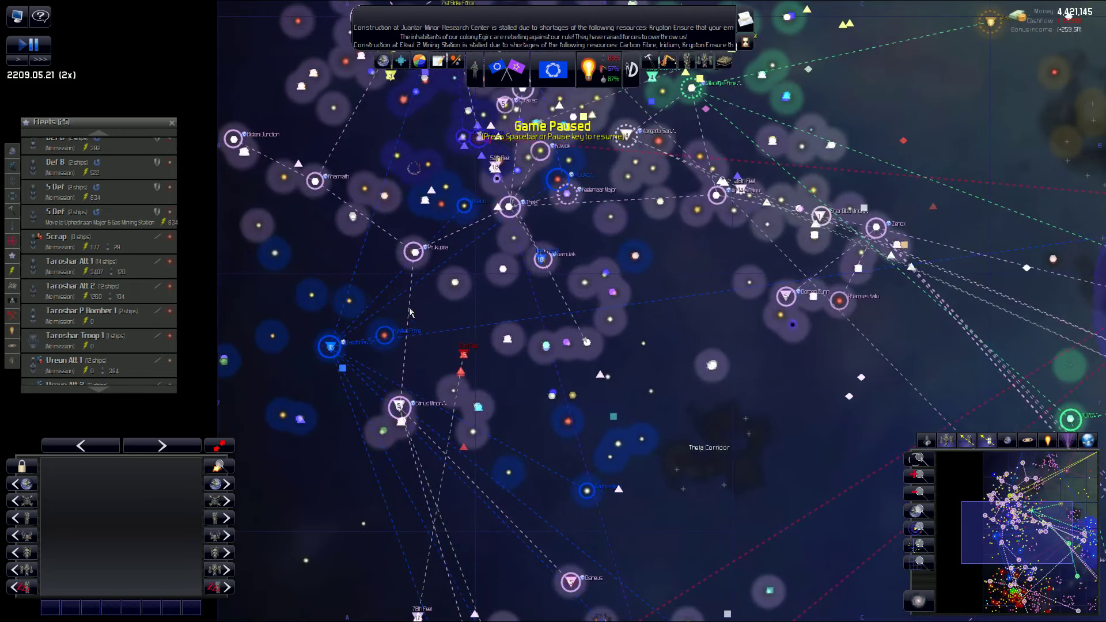
scroll(410, 314, up, 3)
scroll(411, 313, up, 2)
- Bring Taroshar into view and list the empire's 10 idle construction ships
mouse_move(467, 329)
mouse_down()
mouse_move(383, 244)
mouse_move(670, 298)
mouse_move(956, 286)
mouse_up()
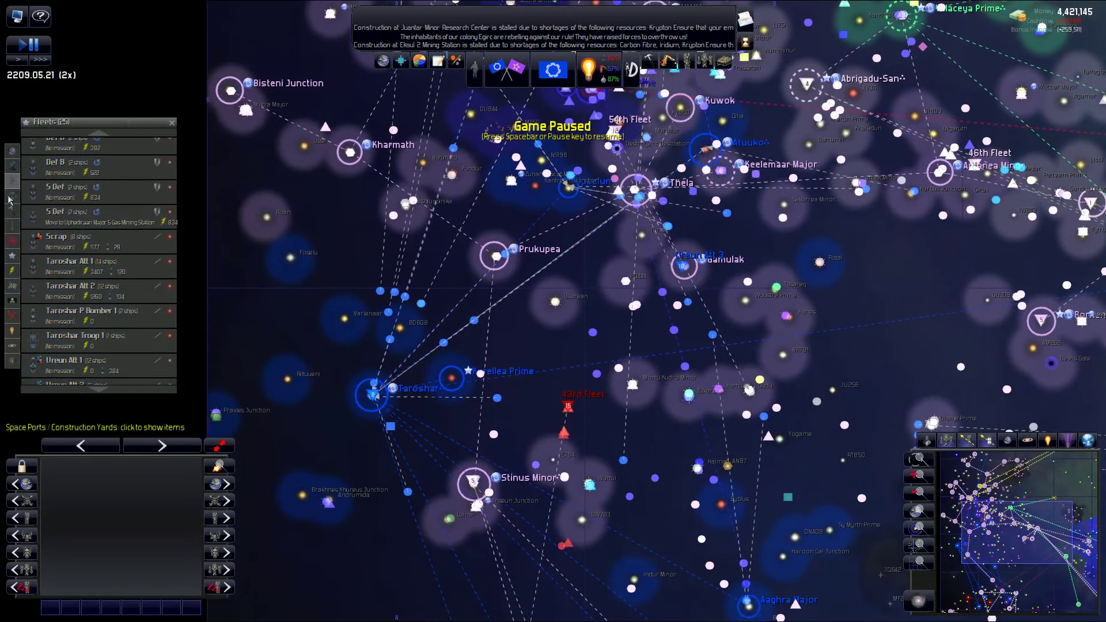
click(12, 199)
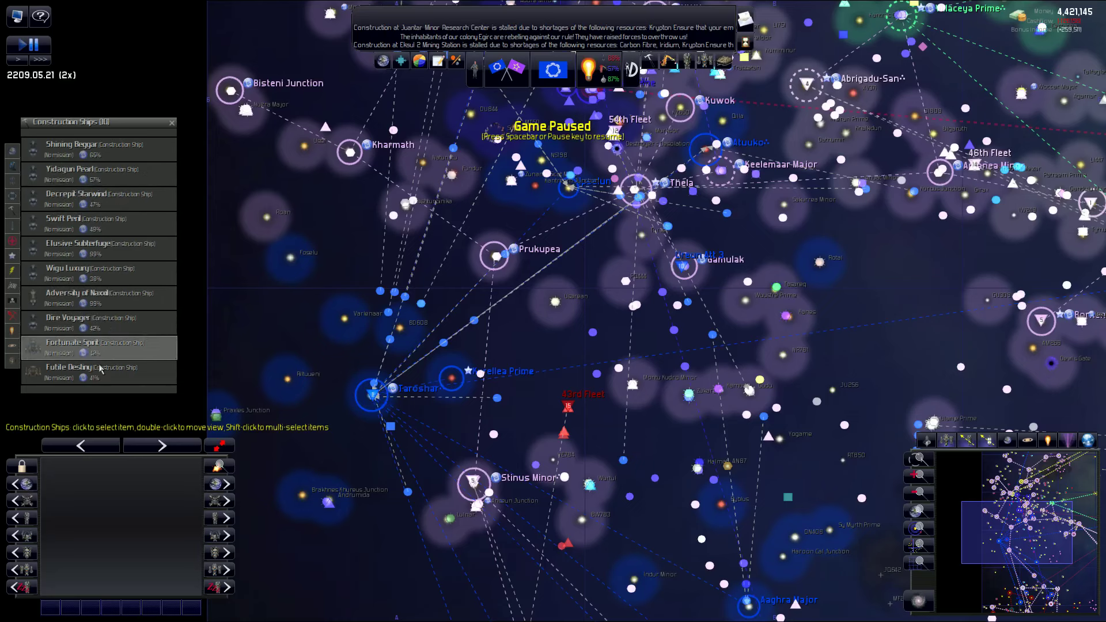
scroll(389, 316, up, 5)
scroll(390, 316, up, 3)
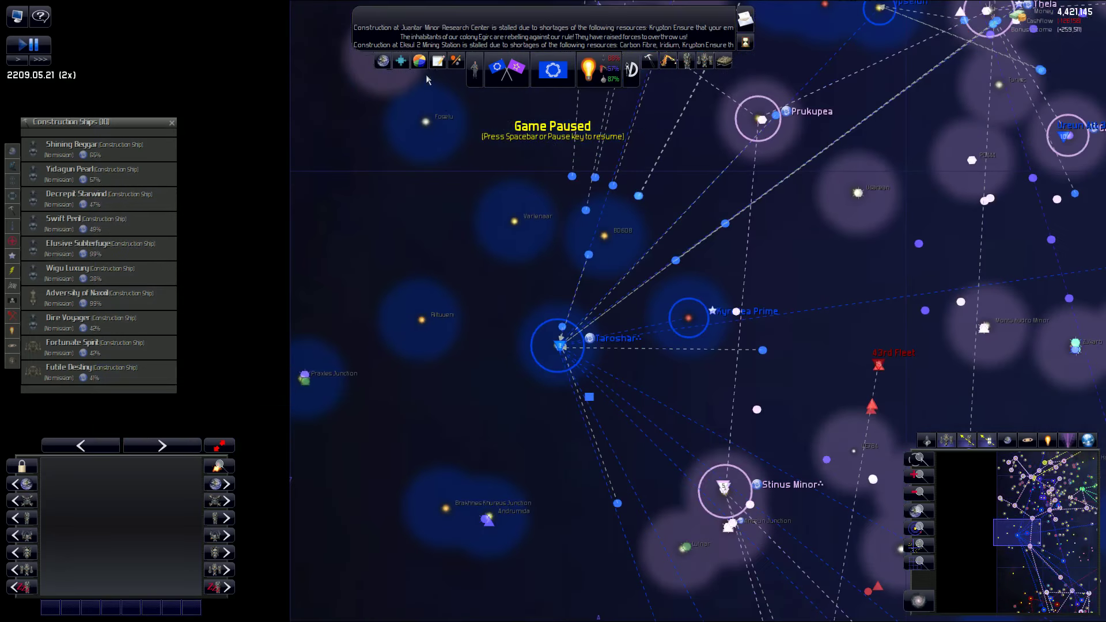
scroll(399, 62, down, 1)
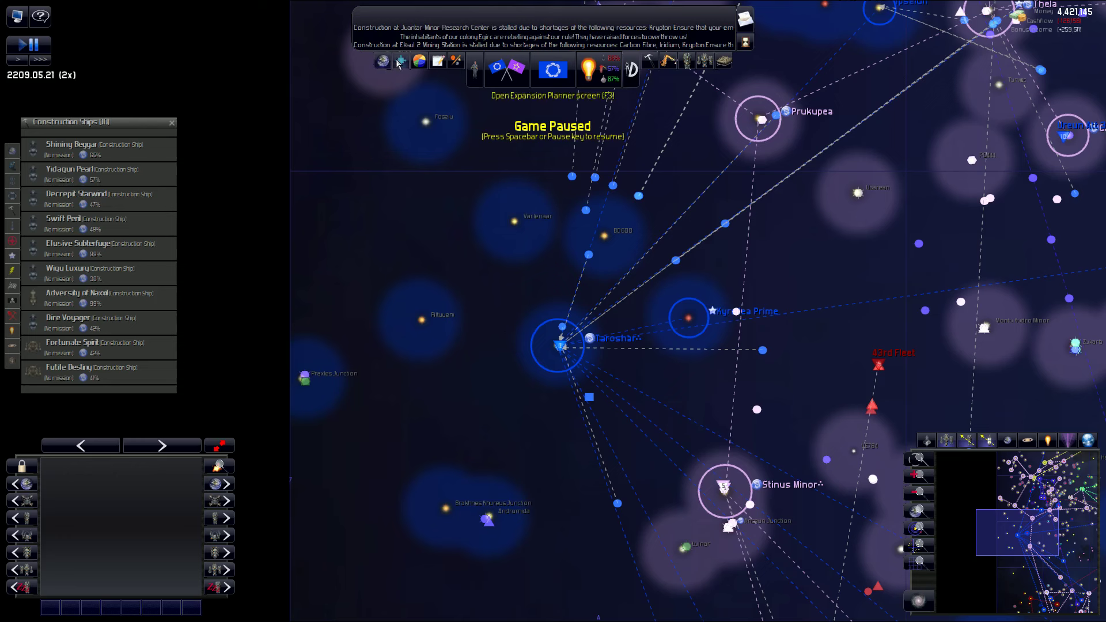
- In the Expansion Planner, send a construction ship to mine Kyrellea Prime 5
key(F3)
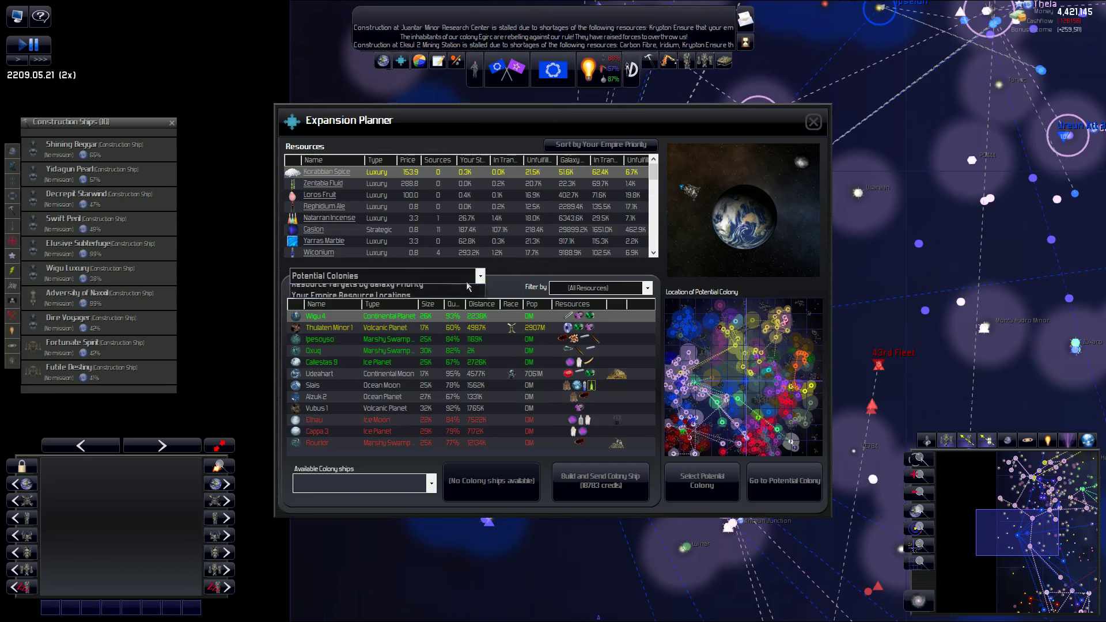
click(477, 275)
click(439, 303)
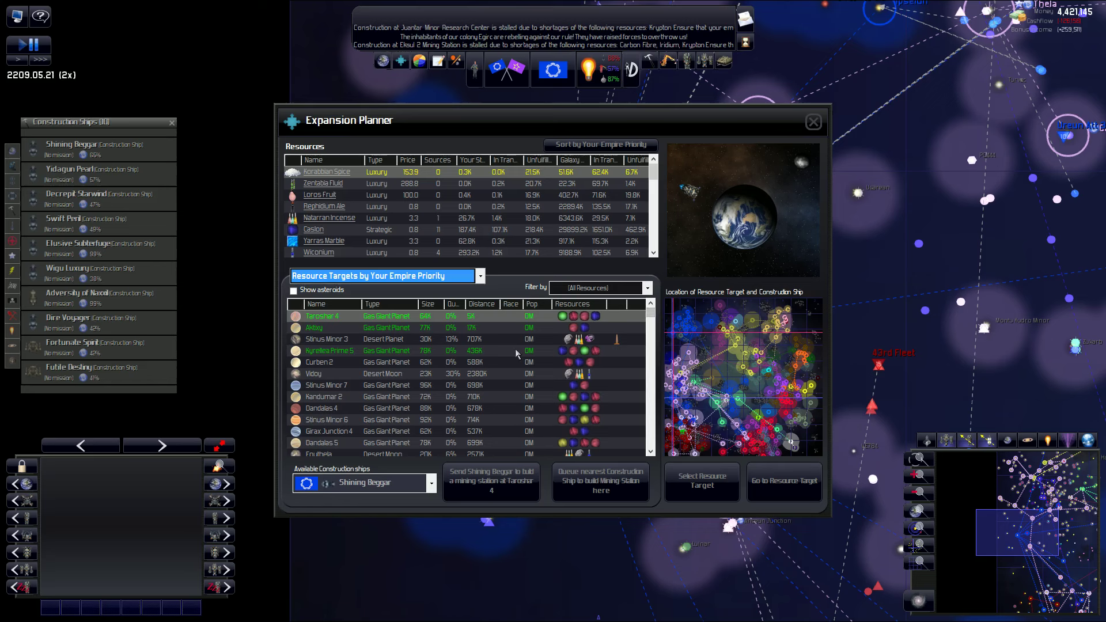
click(517, 352)
click(515, 493)
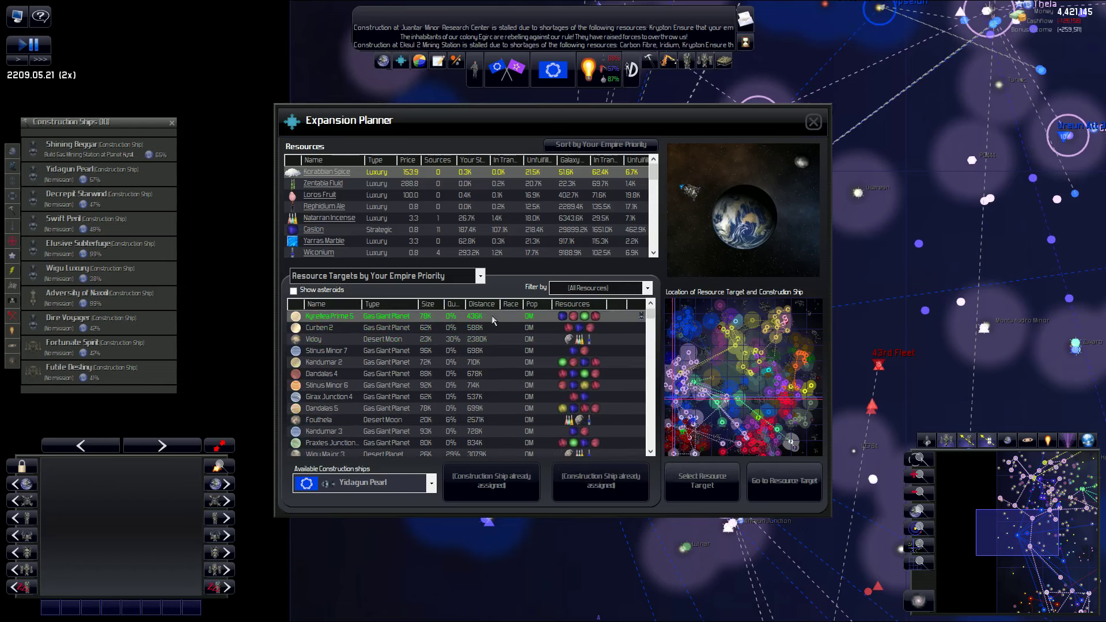
drag(651, 319, 653, 325)
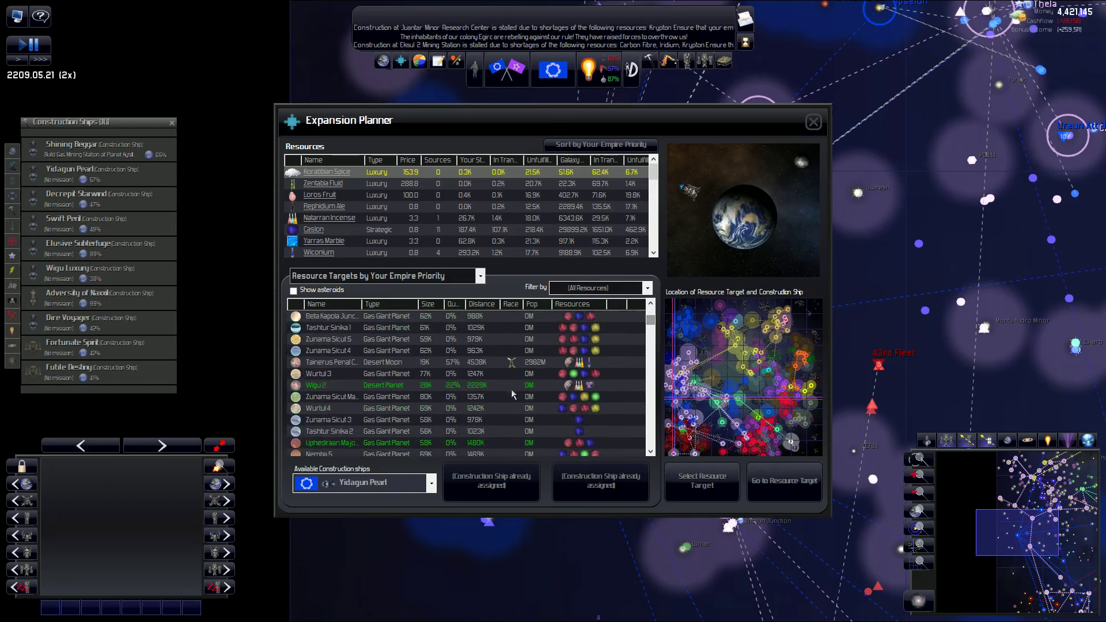
- Send Yidagun Pearl to Uphedraan Major 5 and Decrepit Starwind to Tran Mareil Minor 5
click(507, 387)
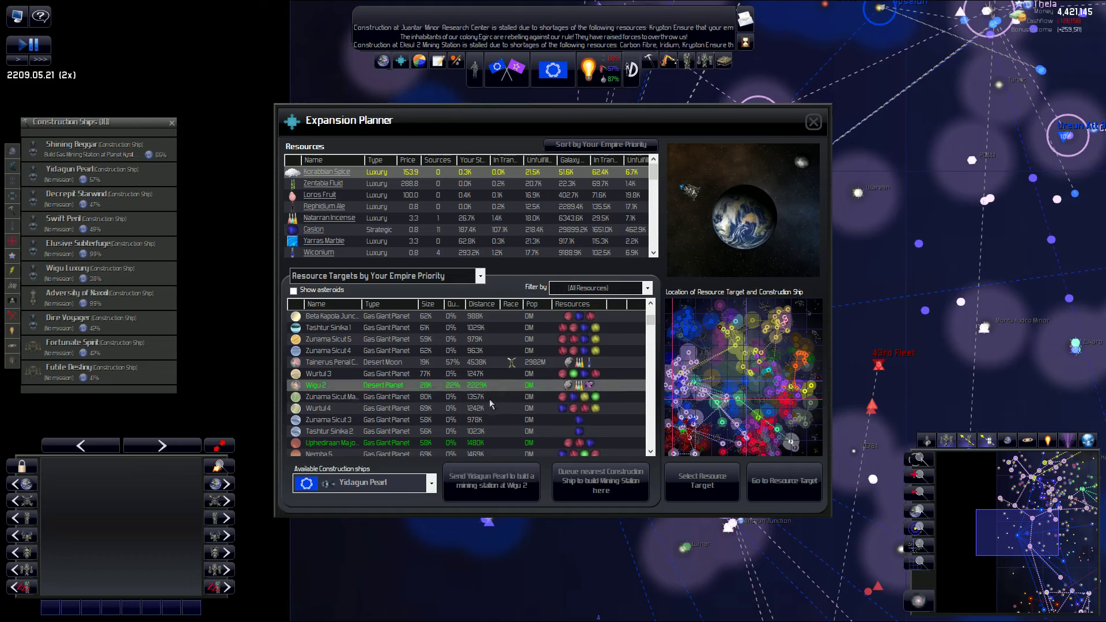
click(492, 445)
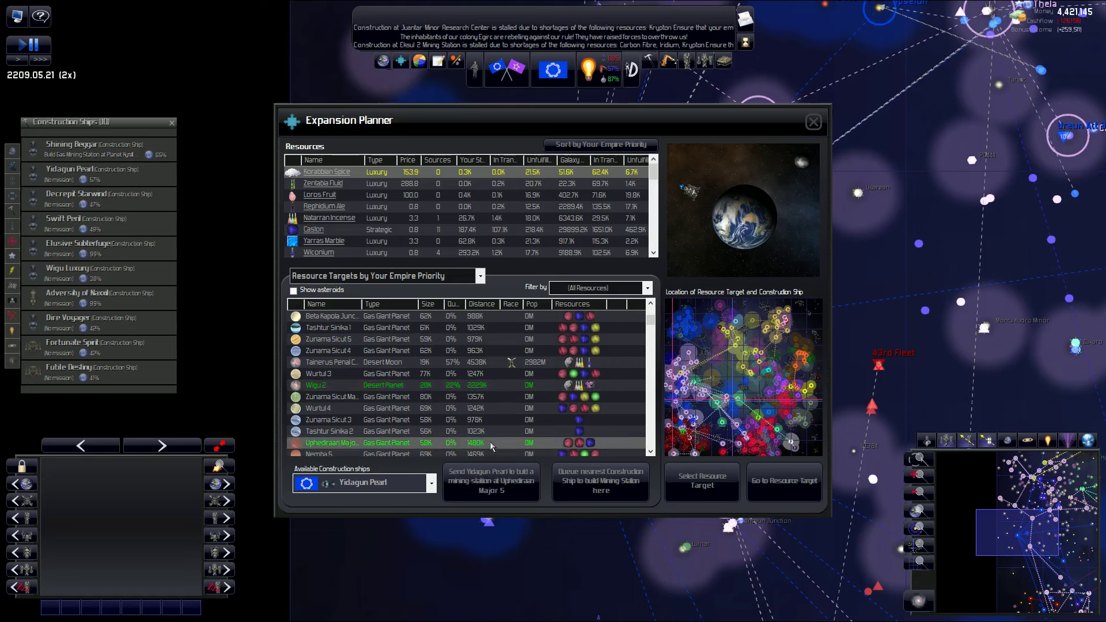
click(491, 481)
drag(651, 349, 652, 356)
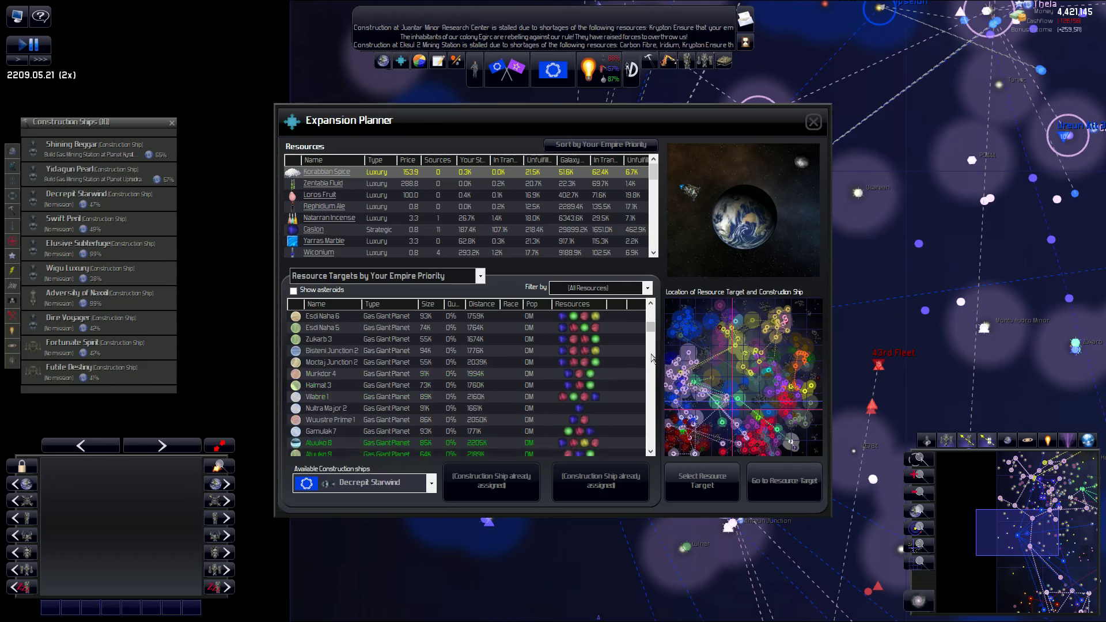
scroll(653, 357, down, 4)
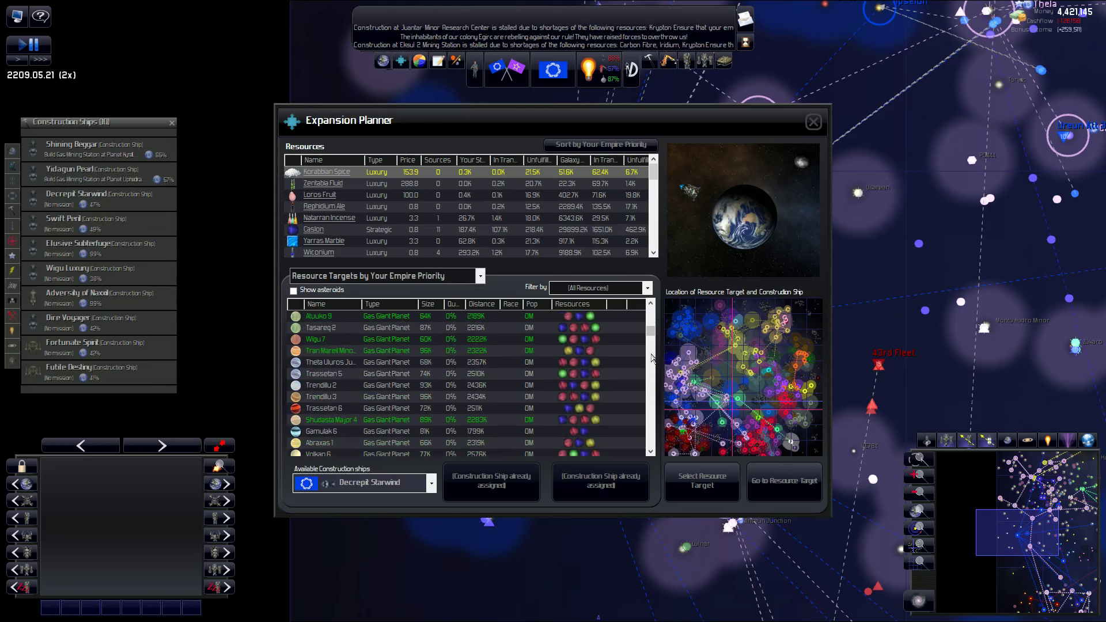
click(537, 339)
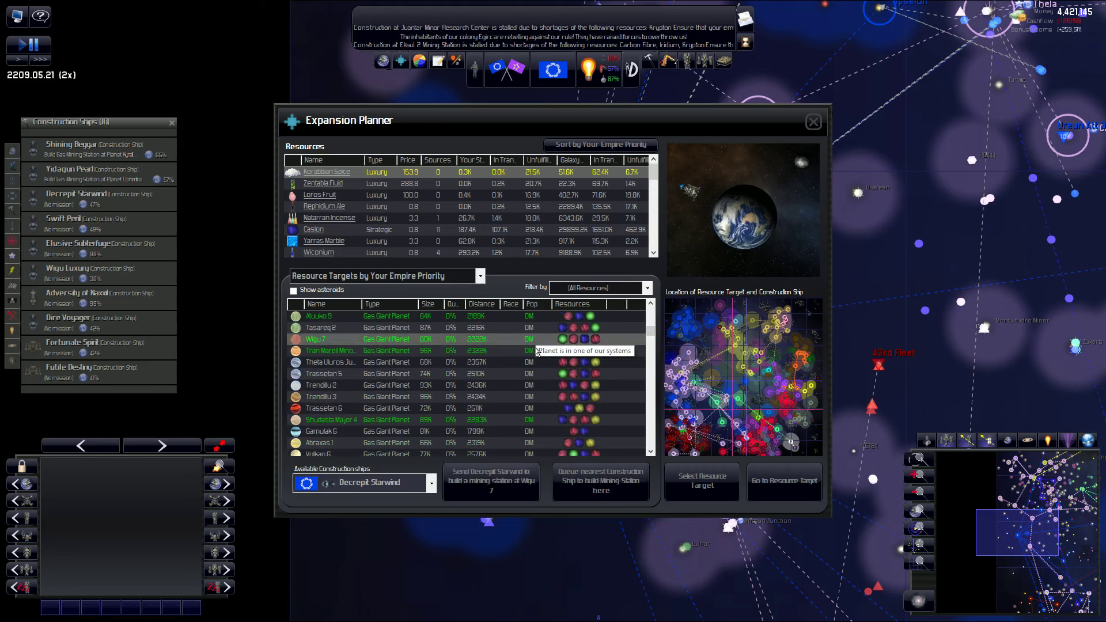
click(534, 352)
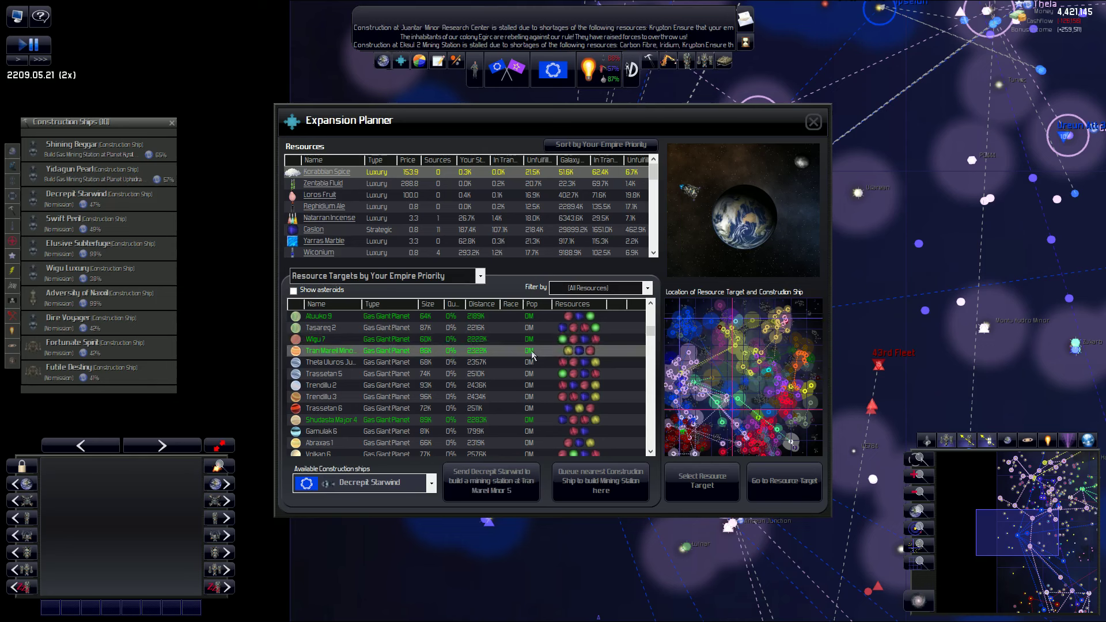
click(493, 486)
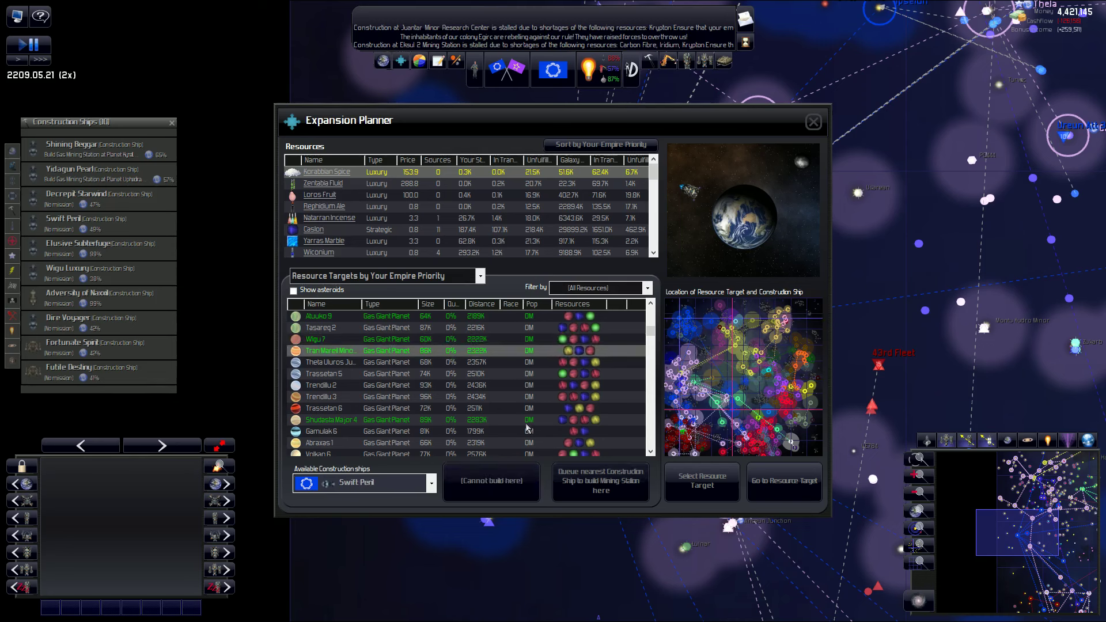
- Assign Swift Peril to Taroshar 1 and Elusive Subterfuge to a barren-rock target, then close the planner
click(527, 422)
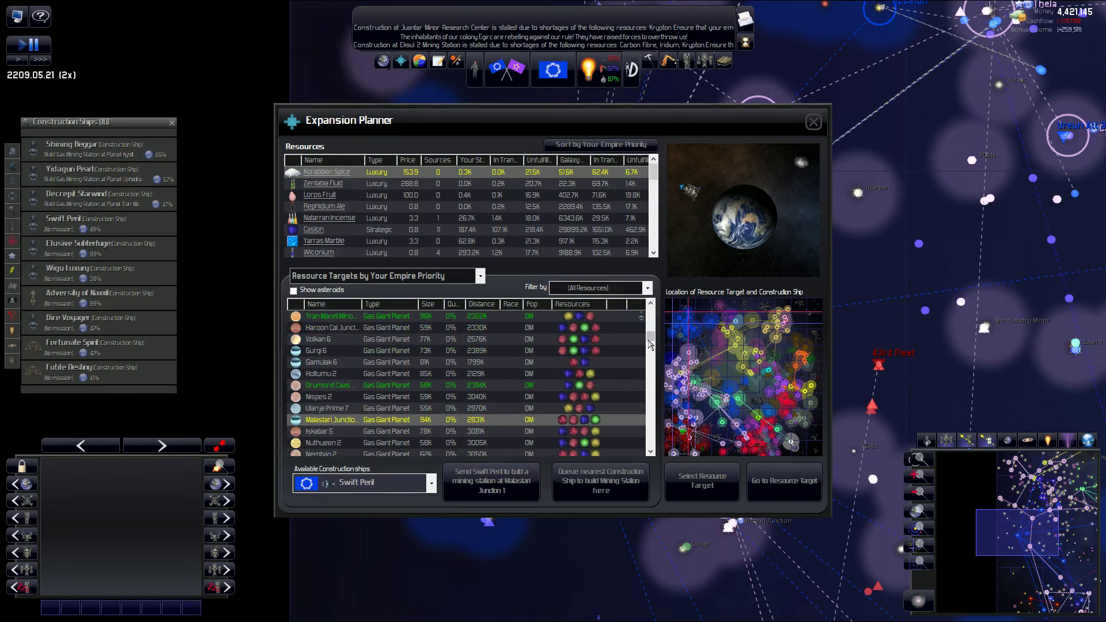
drag(651, 342, 650, 374)
click(545, 409)
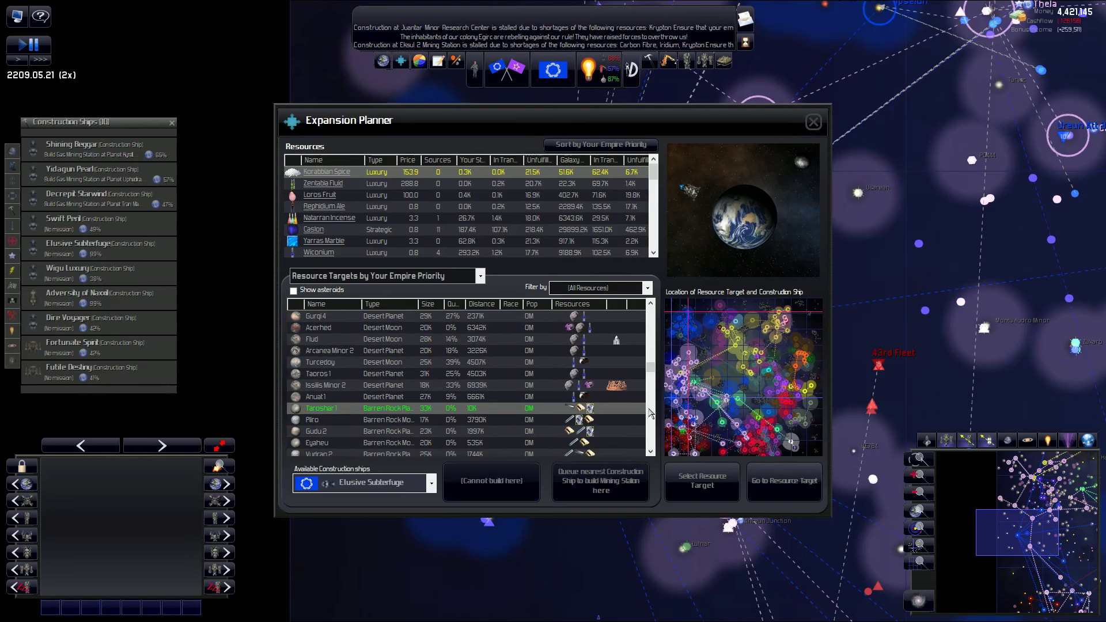
scroll(650, 415, down, 5)
click(509, 363)
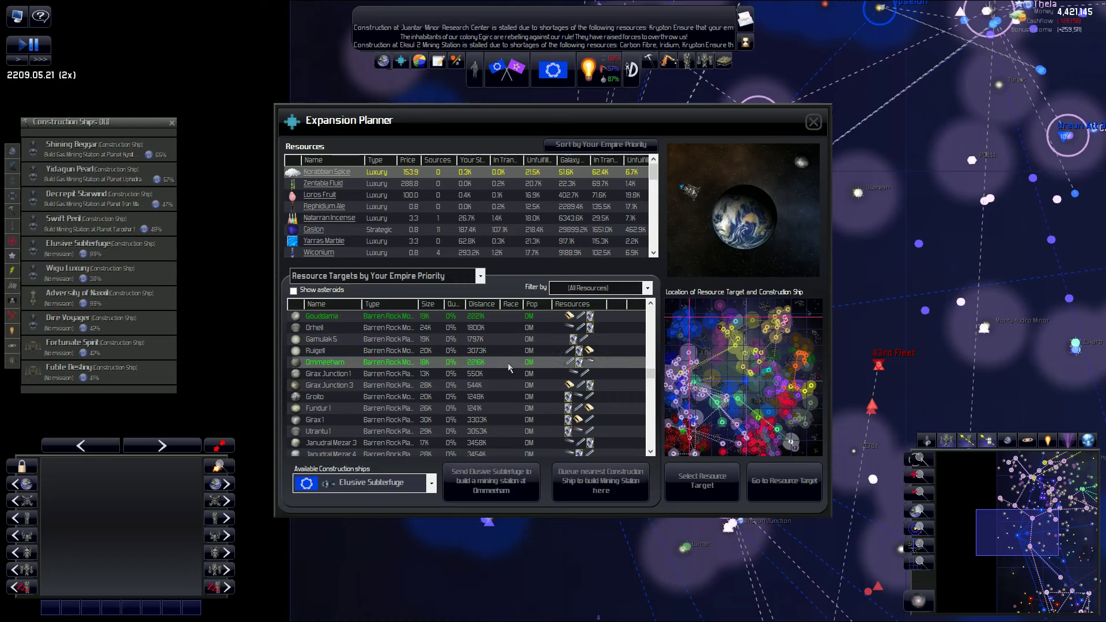
click(814, 122)
- Survey the Riltuueni system and queue a mining station on moon Sloa
drag(606, 268, 580, 247)
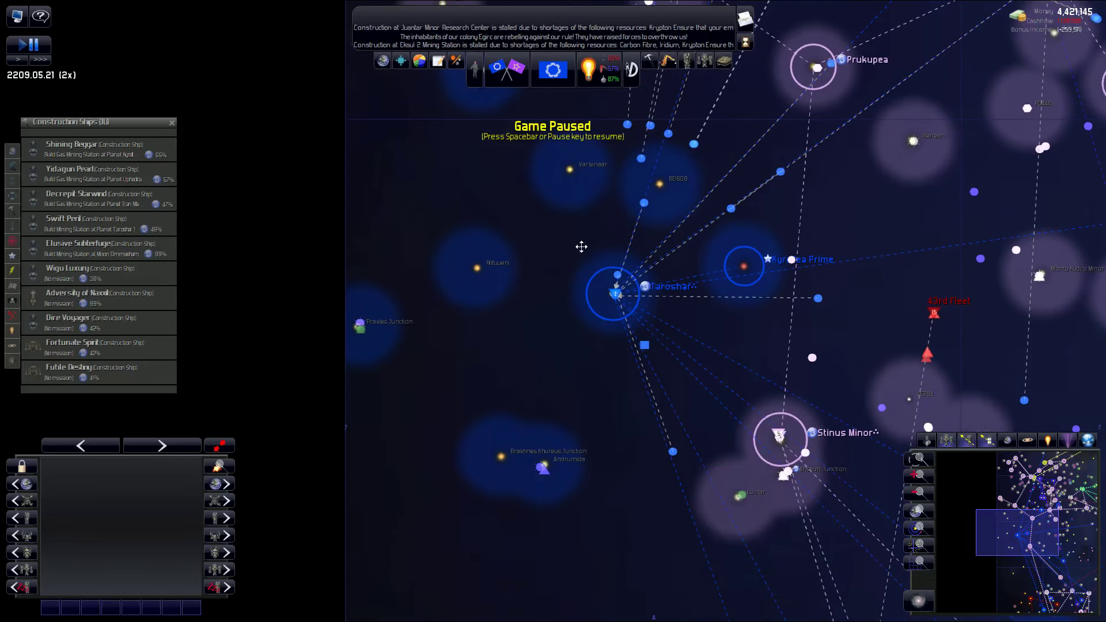
click(477, 270)
scroll(478, 271, up, 5)
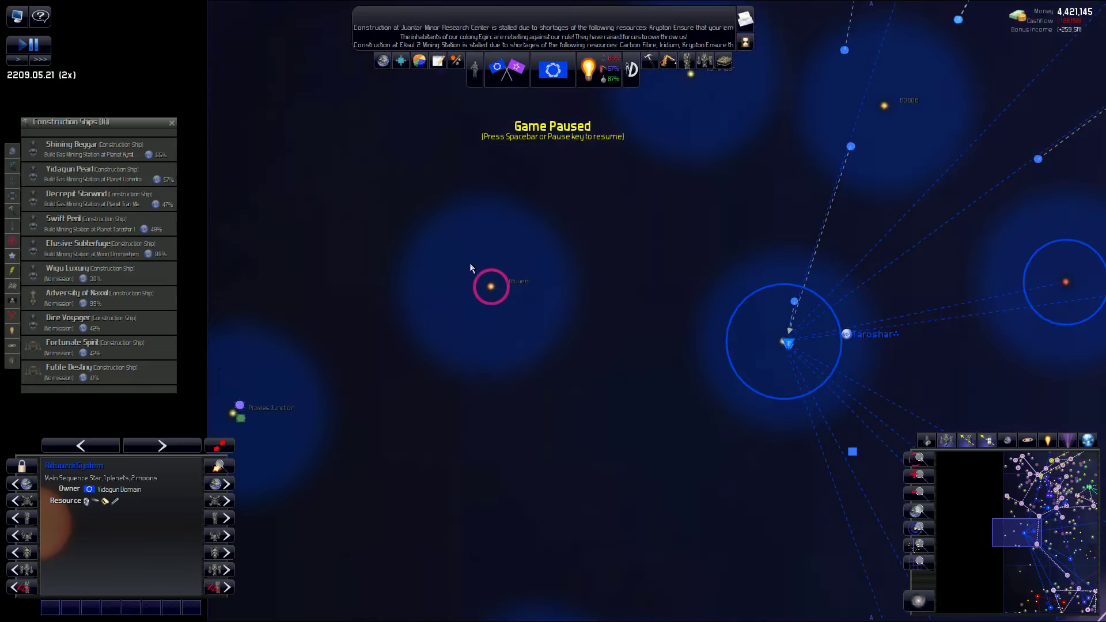
scroll(482, 311, up, 4)
scroll(590, 251, up, 4)
scroll(509, 286, up, 4)
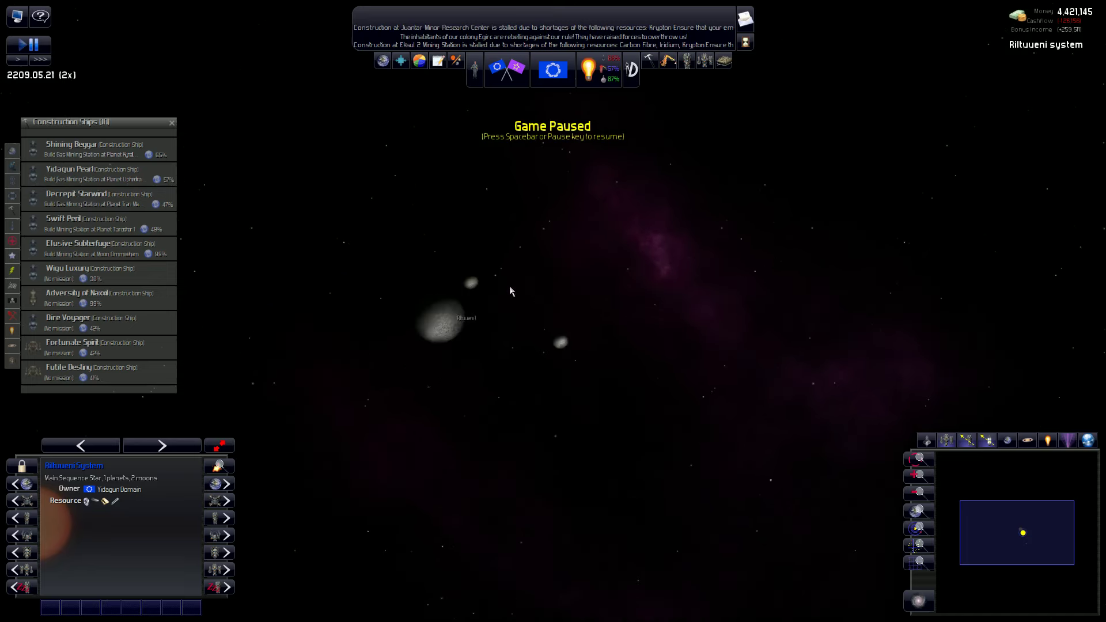
scroll(436, 336, up, 3)
click(437, 332)
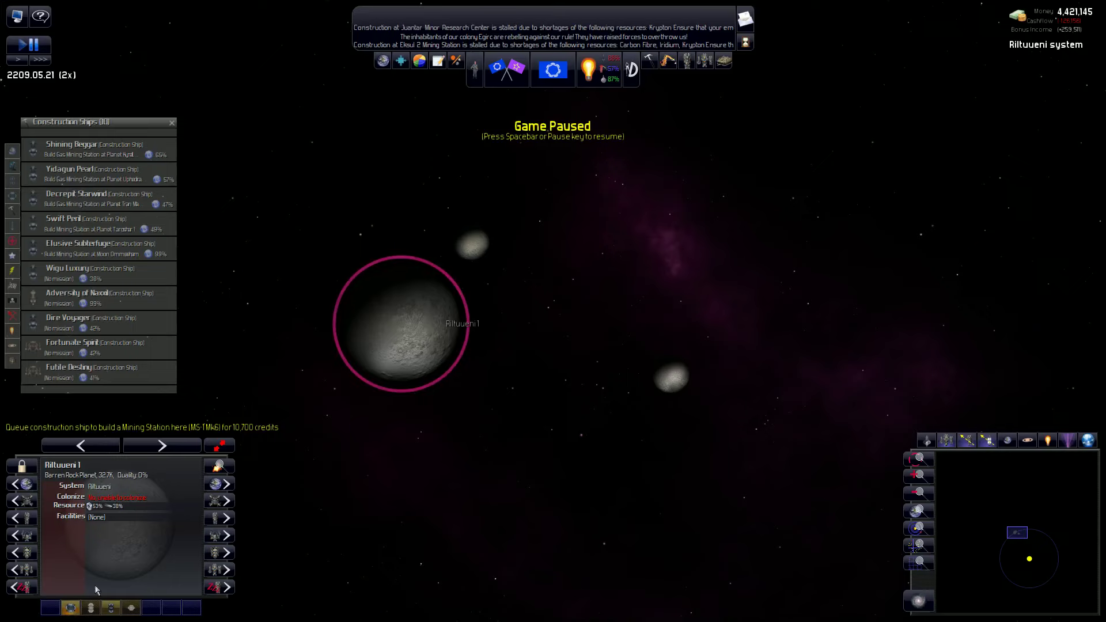
click(471, 245)
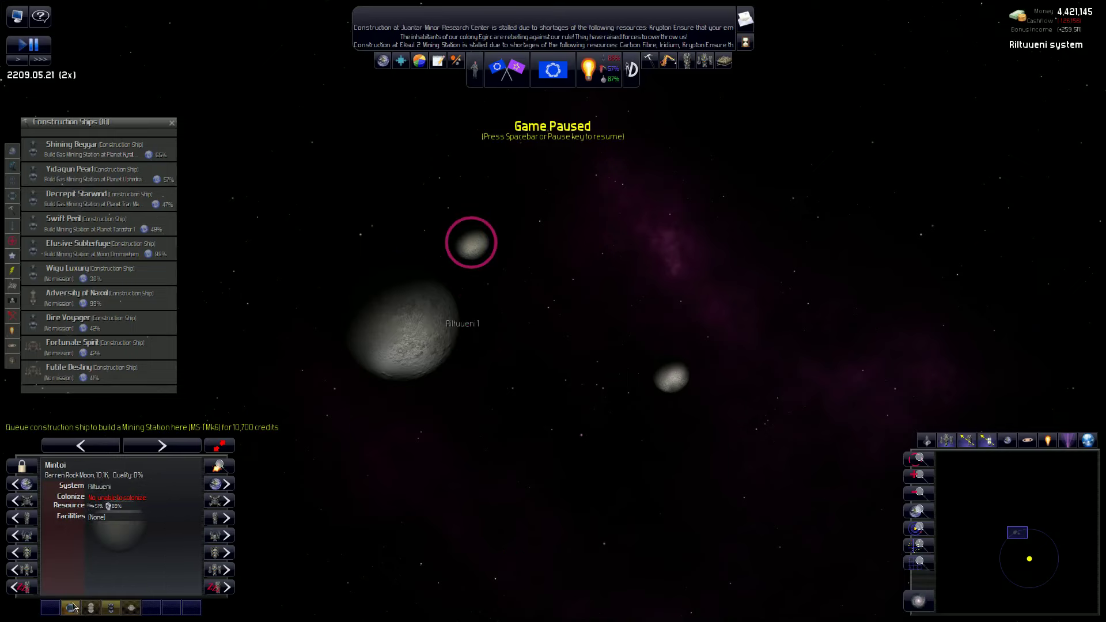
click(670, 381)
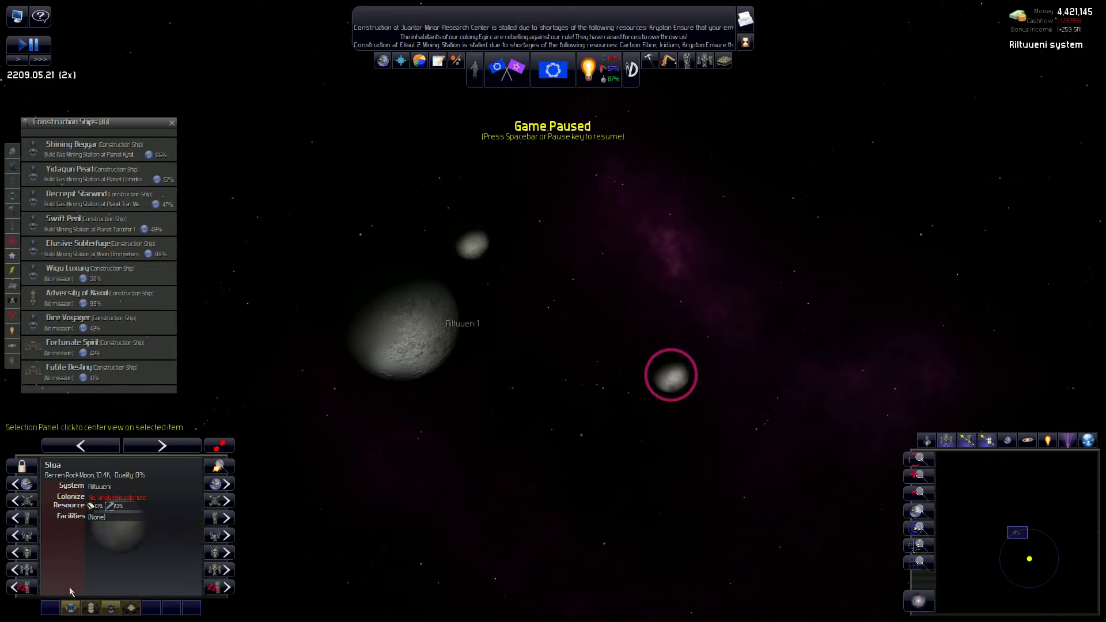
scroll(575, 387, down, 5)
scroll(575, 378, down, 4)
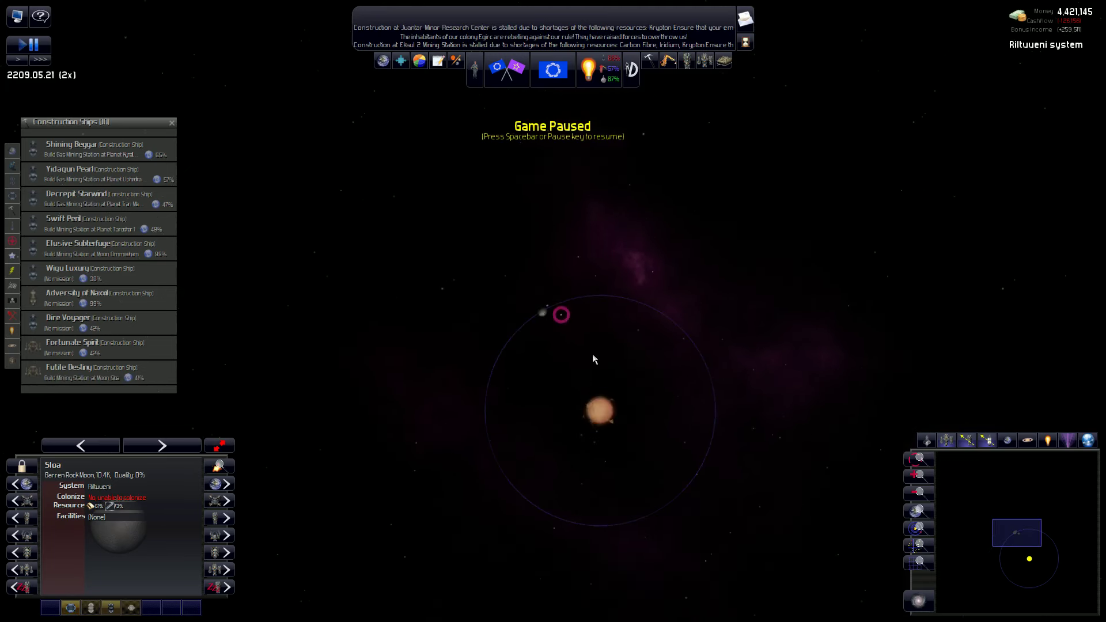
scroll(594, 346, down, 4)
scroll(593, 337, down, 3)
scroll(591, 303, down, 4)
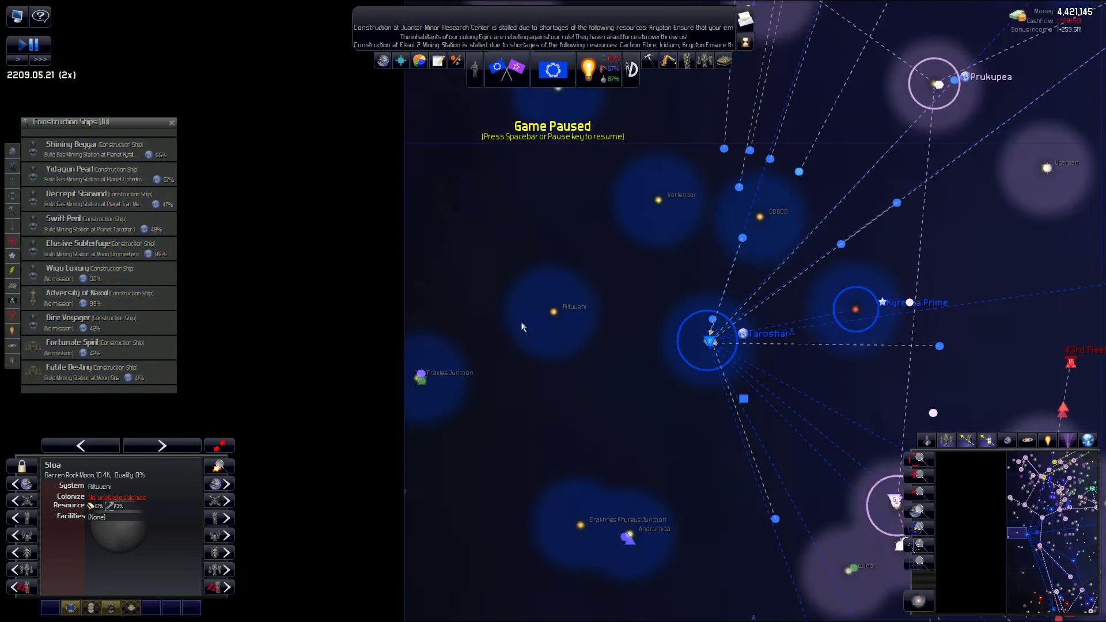
- Queue a mining station on planet Varlenaar 1, then move on to the Foselu system
click(658, 202)
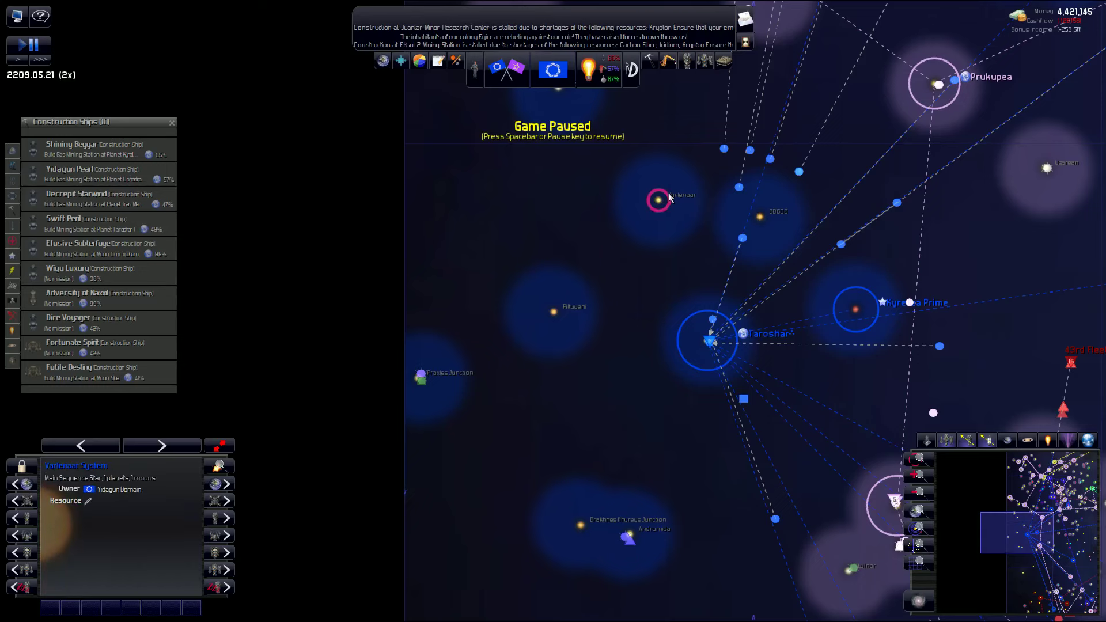
scroll(669, 197, up, 4)
scroll(657, 203, up, 4)
scroll(641, 207, up, 4)
scroll(631, 242, up, 3)
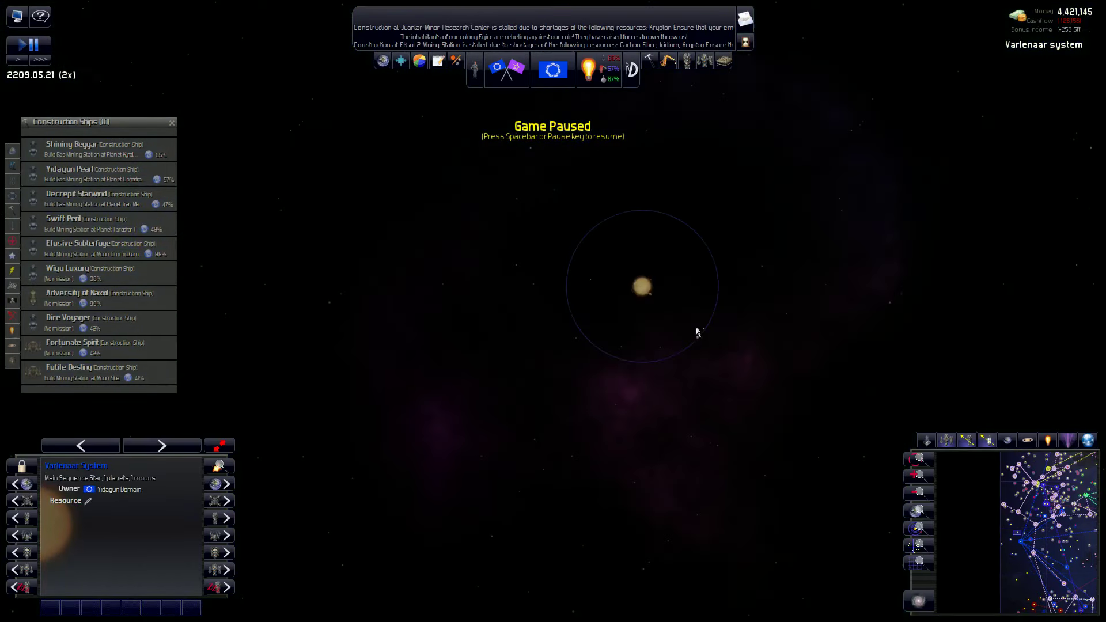
scroll(696, 325, up, 4)
scroll(676, 336, up, 3)
click(674, 347)
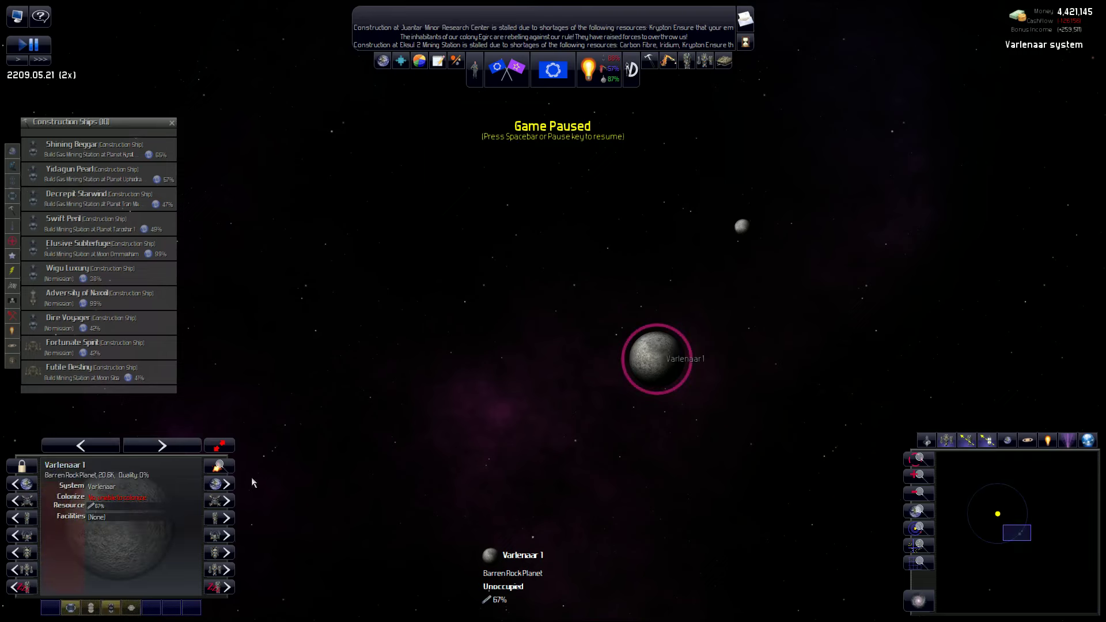
scroll(543, 342, down, 4)
scroll(640, 324, down, 3)
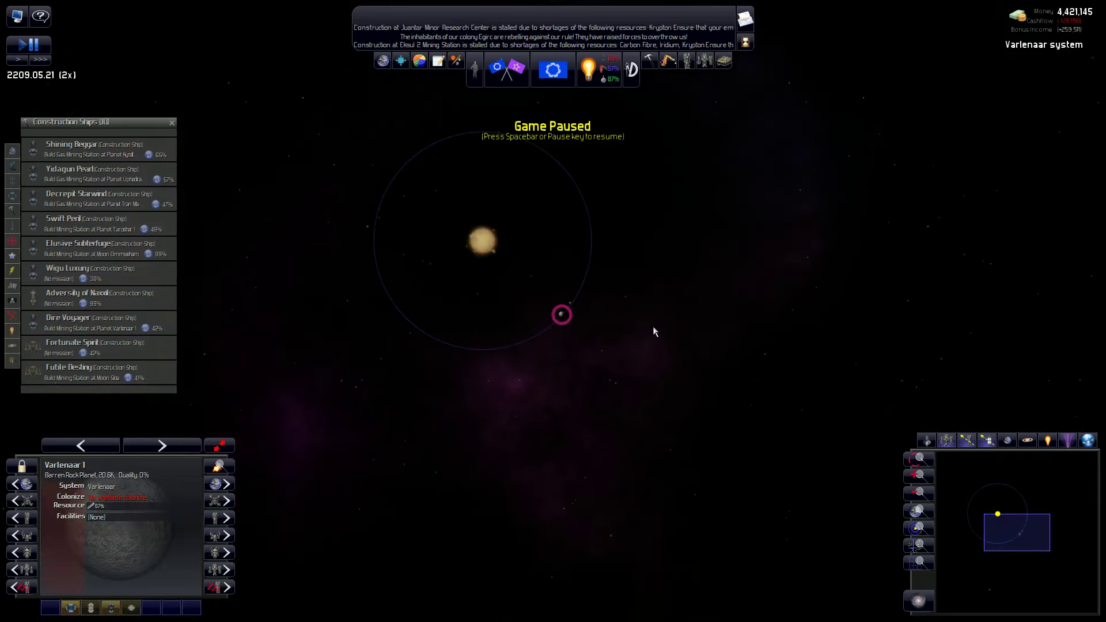
scroll(653, 329, down, 4)
scroll(647, 338, down, 4)
scroll(647, 340, down, 4)
scroll(645, 344, down, 3)
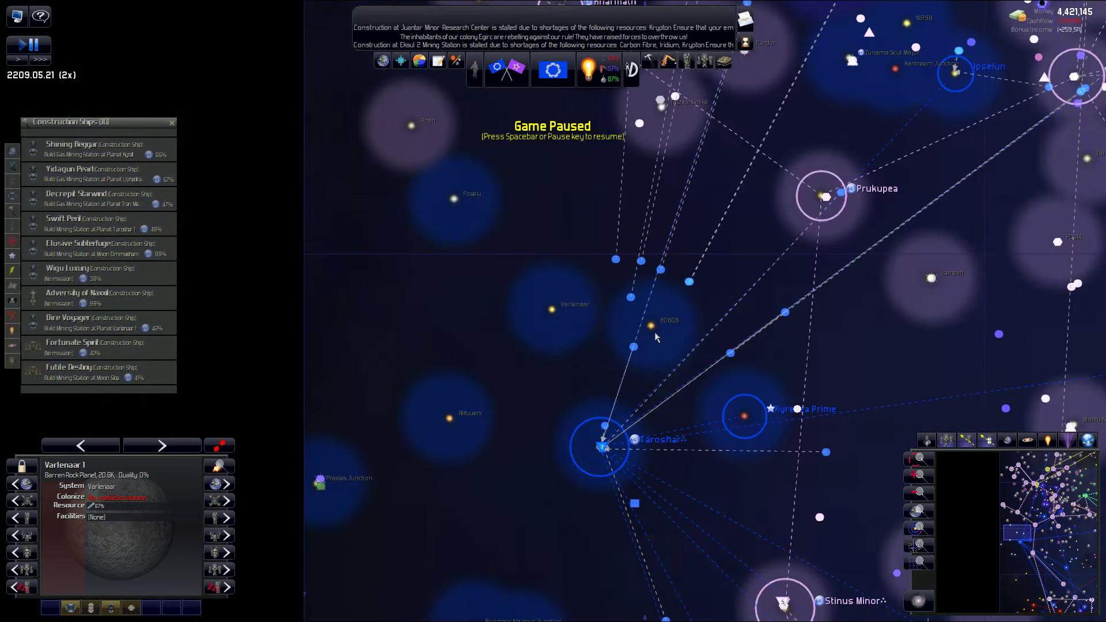
click(651, 325)
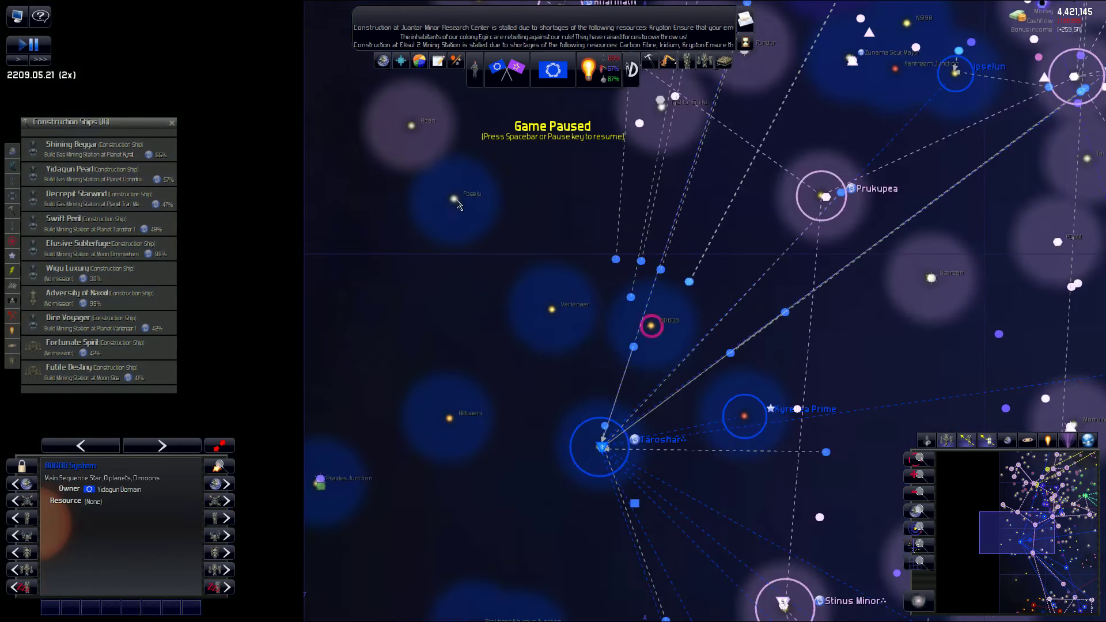
double_click(458, 202)
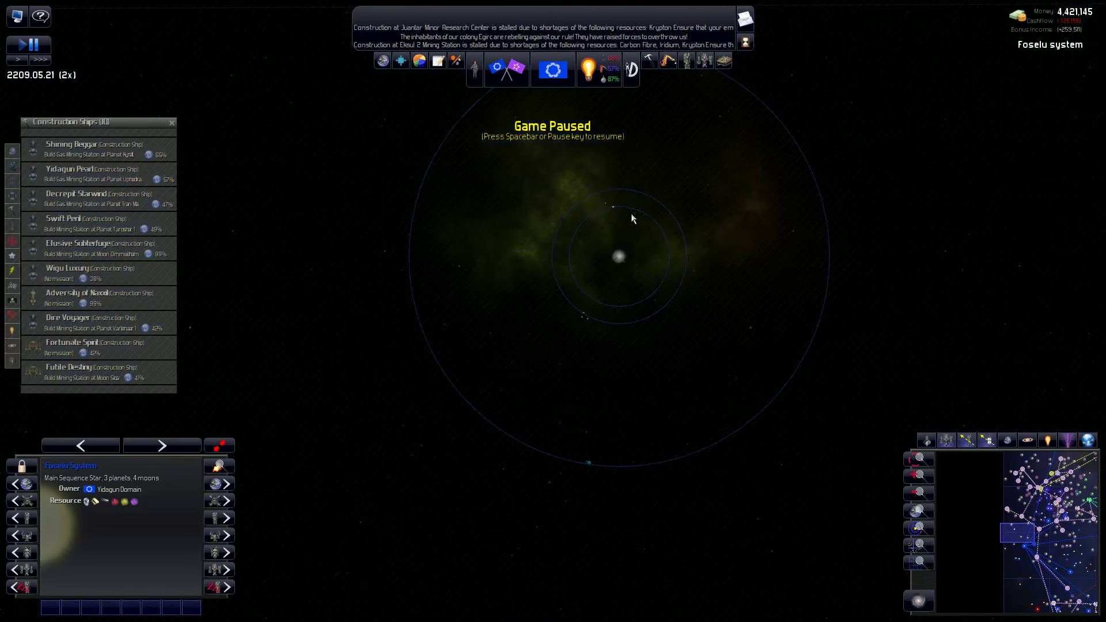
scroll(585, 191, up, 5)
- Survey Foselu's bodies, sending Dire Voyager to moon Idars and Fortunate Spirit to Foselu 2
click(605, 178)
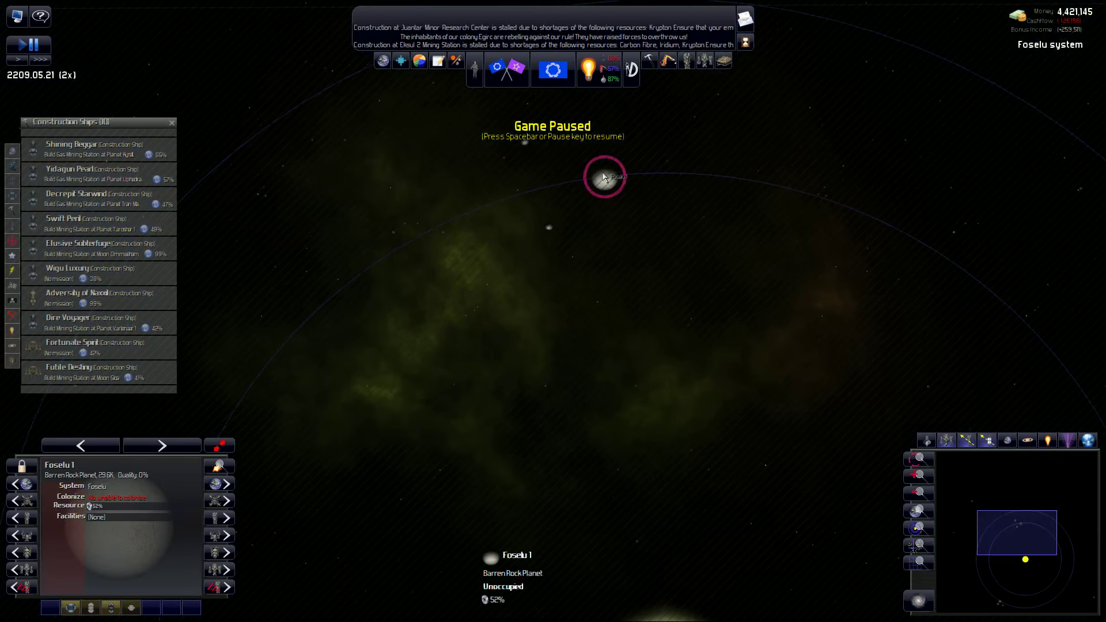
click(549, 228)
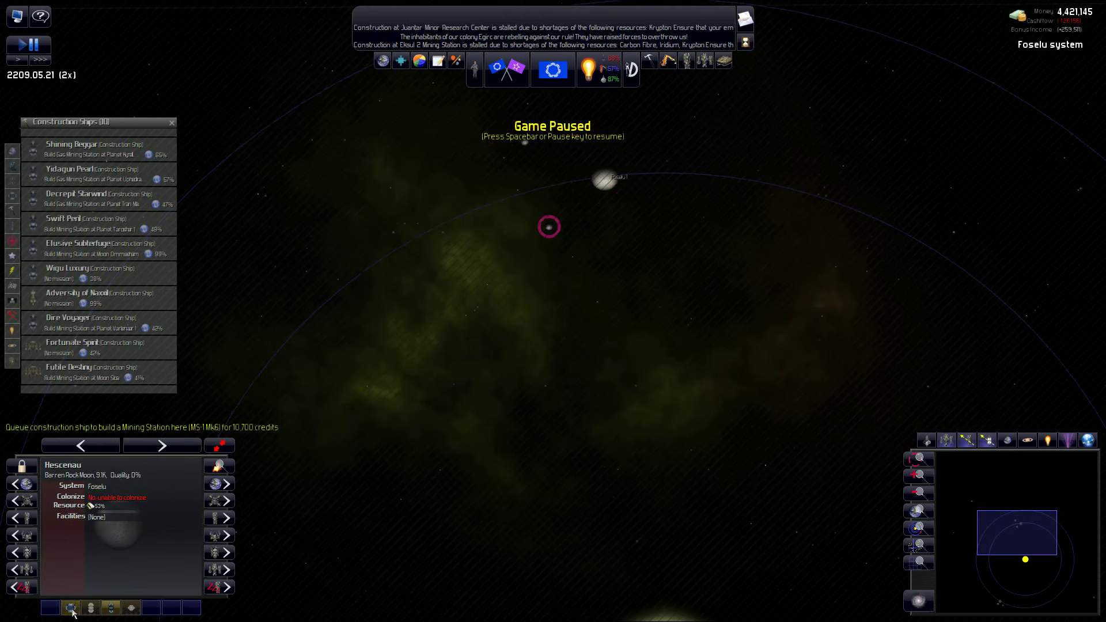
click(524, 145)
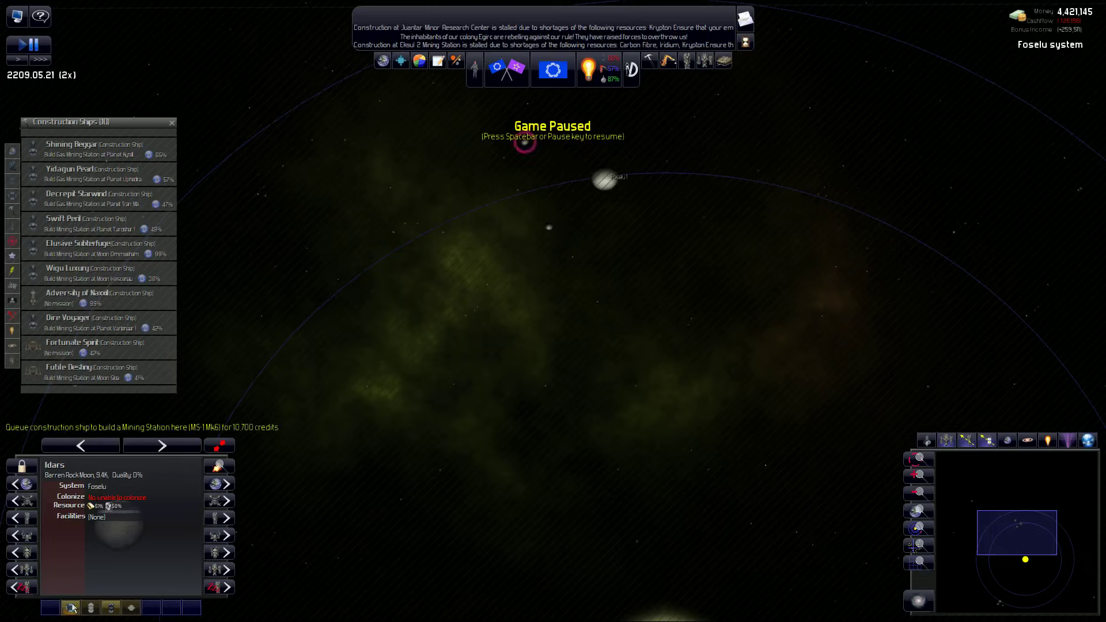
scroll(530, 484, down, 3)
scroll(565, 461, down, 3)
scroll(568, 459, down, 3)
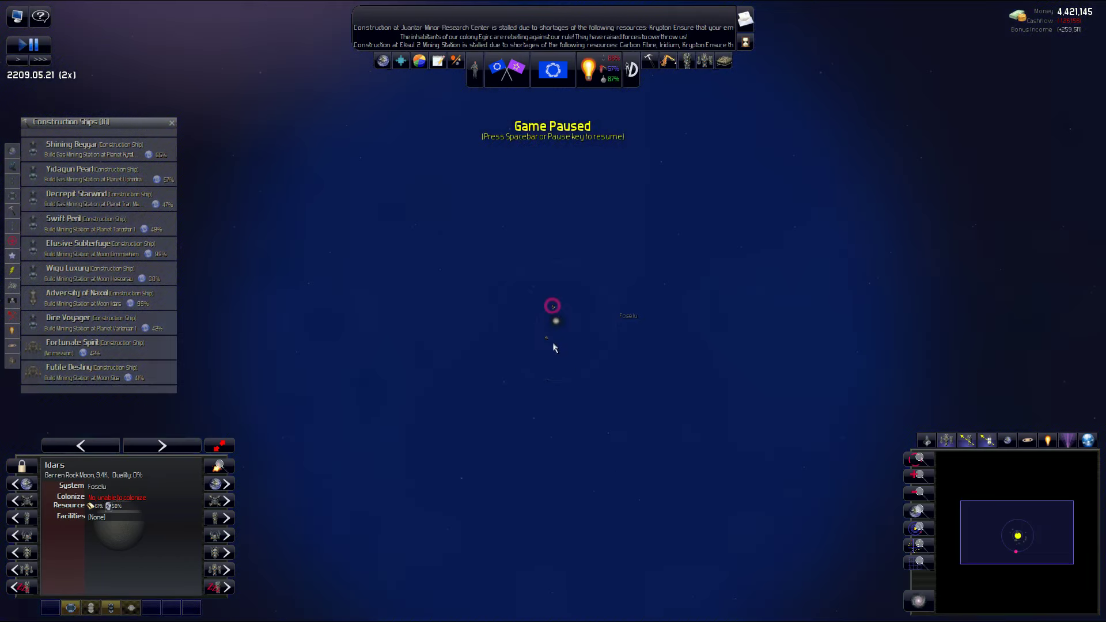
scroll(552, 342, up, 5)
click(624, 337)
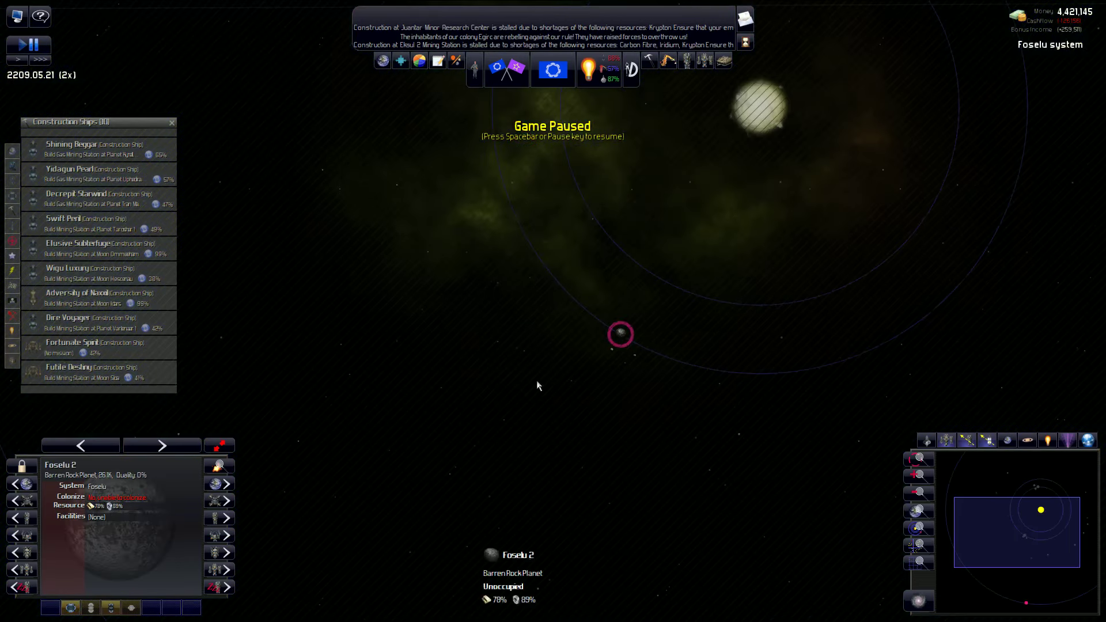
click(54, 578)
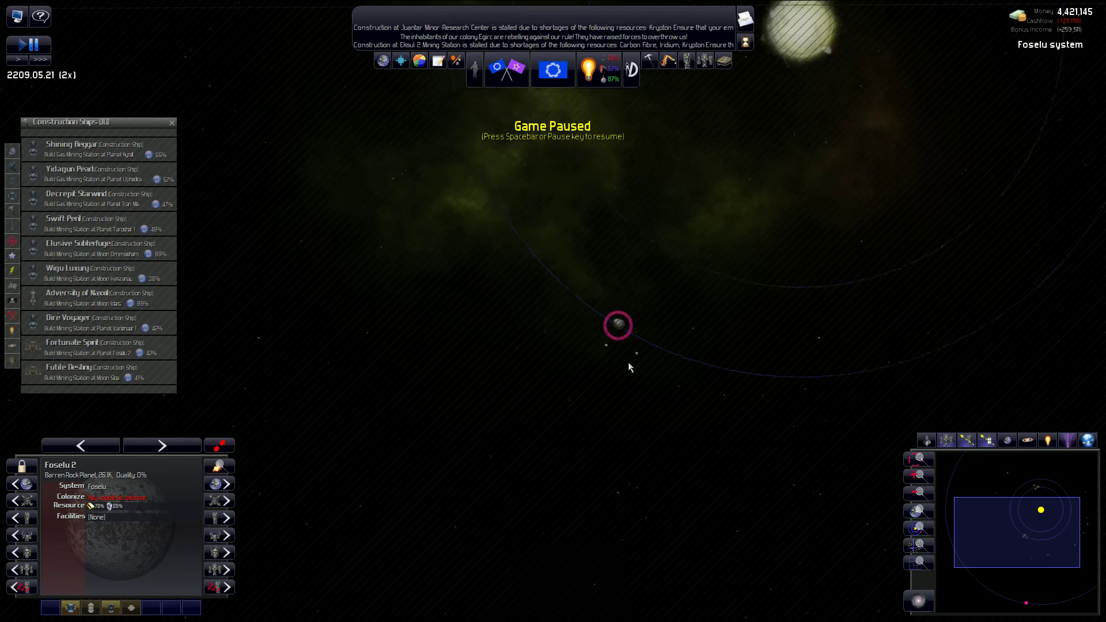
scroll(597, 346, up, 3)
click(581, 324)
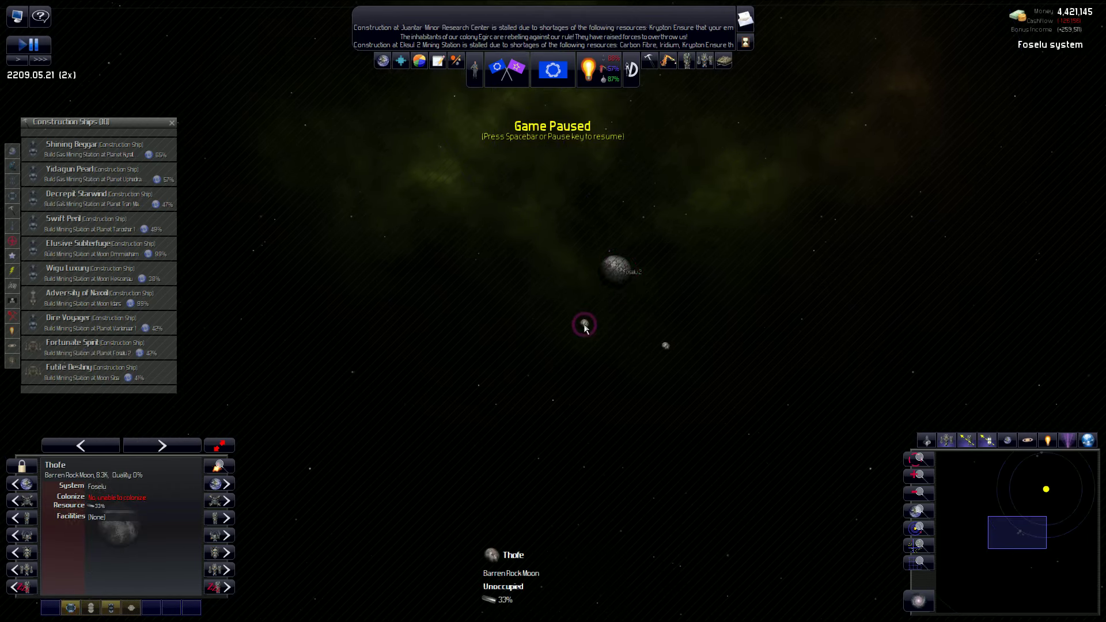
click(666, 348)
scroll(738, 347, down, 3)
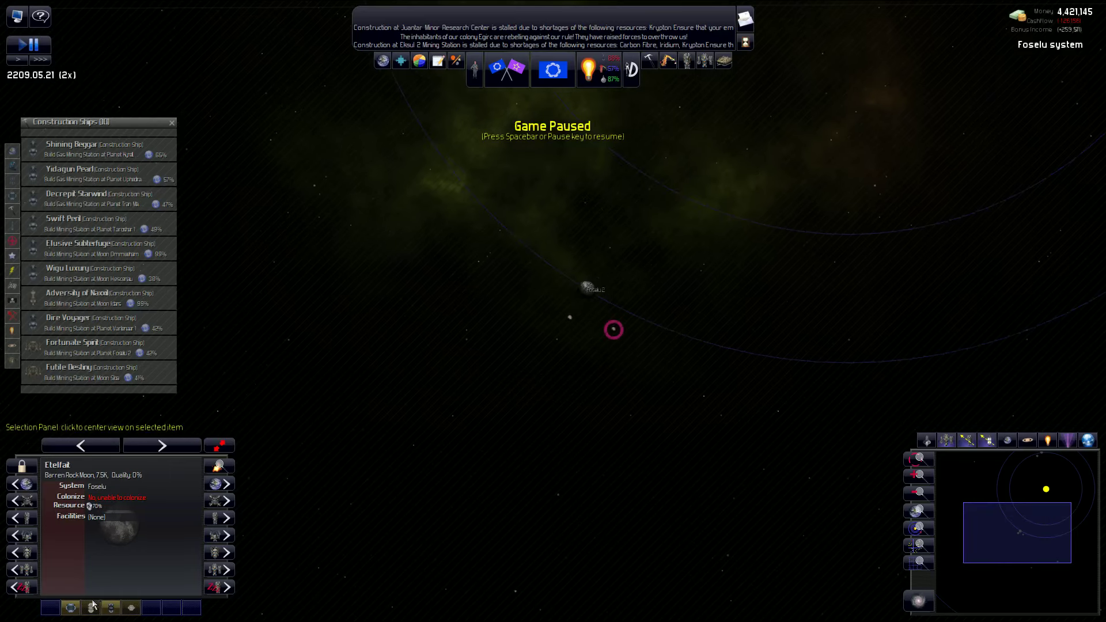
scroll(609, 332, down, 3)
scroll(610, 332, down, 3)
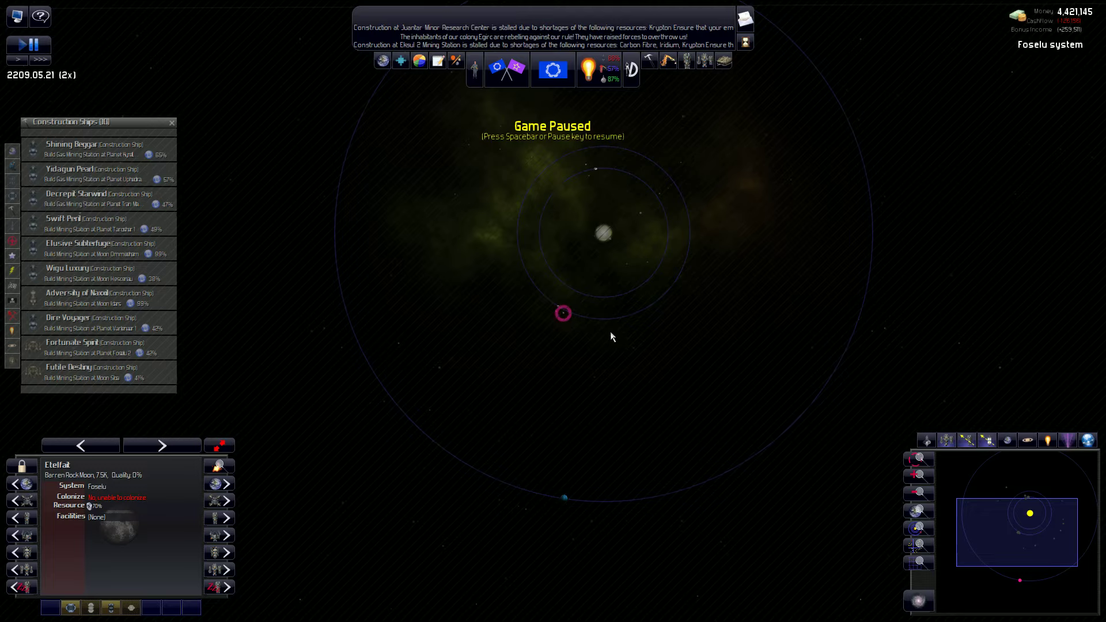
scroll(611, 336, down, 3)
scroll(619, 333, down, 5)
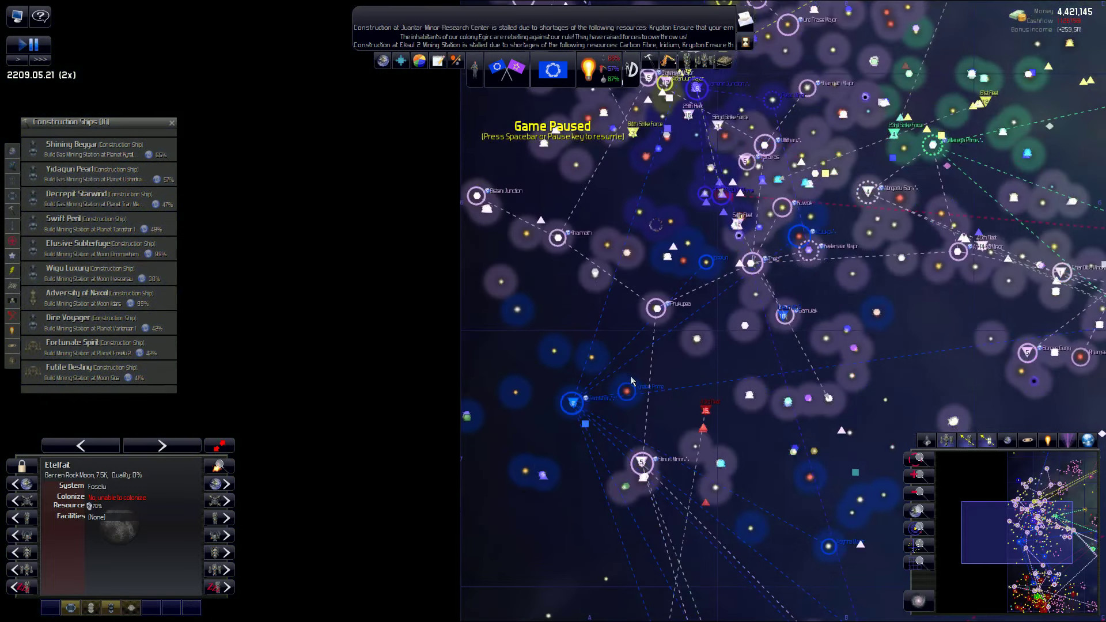
- Pan to the Ipselun system and select the ocean world Ipselun 1
key(Down)
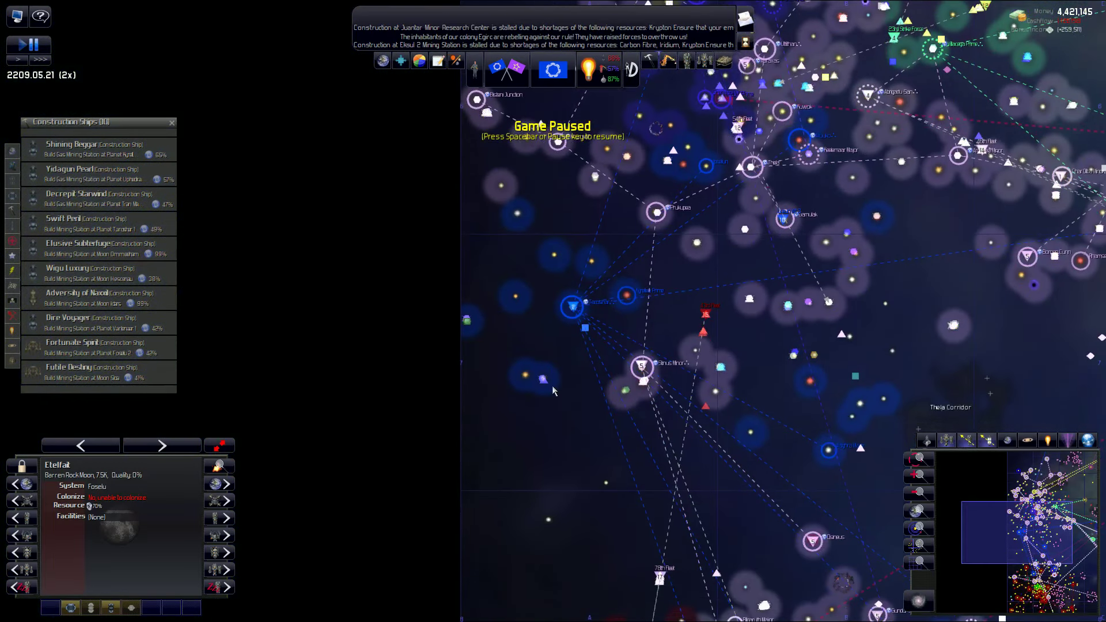
key(Up)
key(Right)
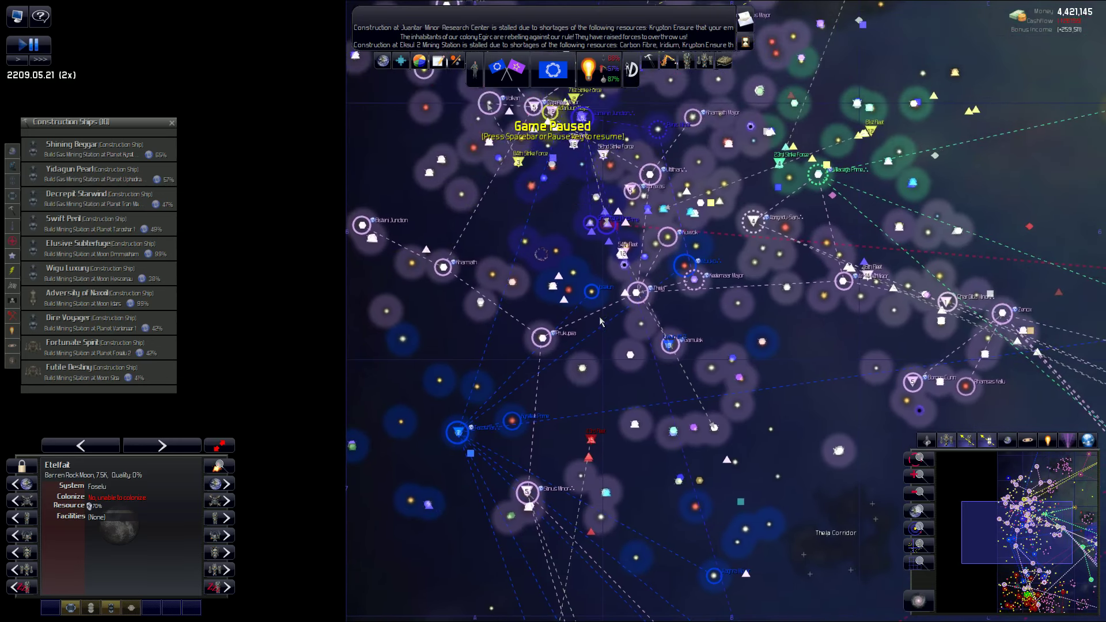
click(594, 296)
scroll(595, 296, up, 5)
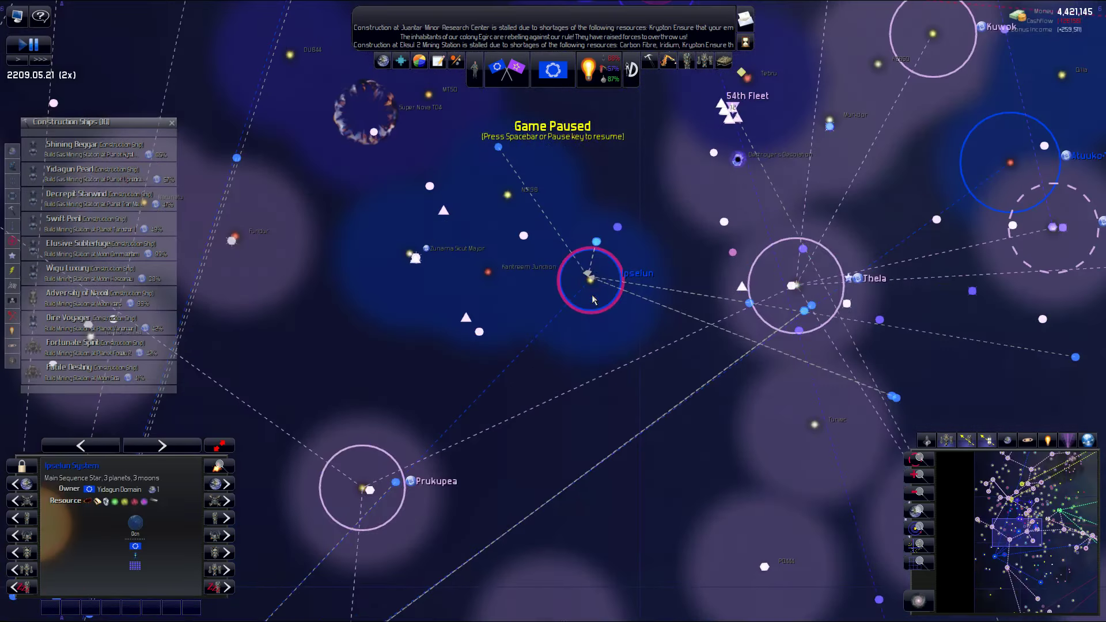
scroll(595, 277, up, 8)
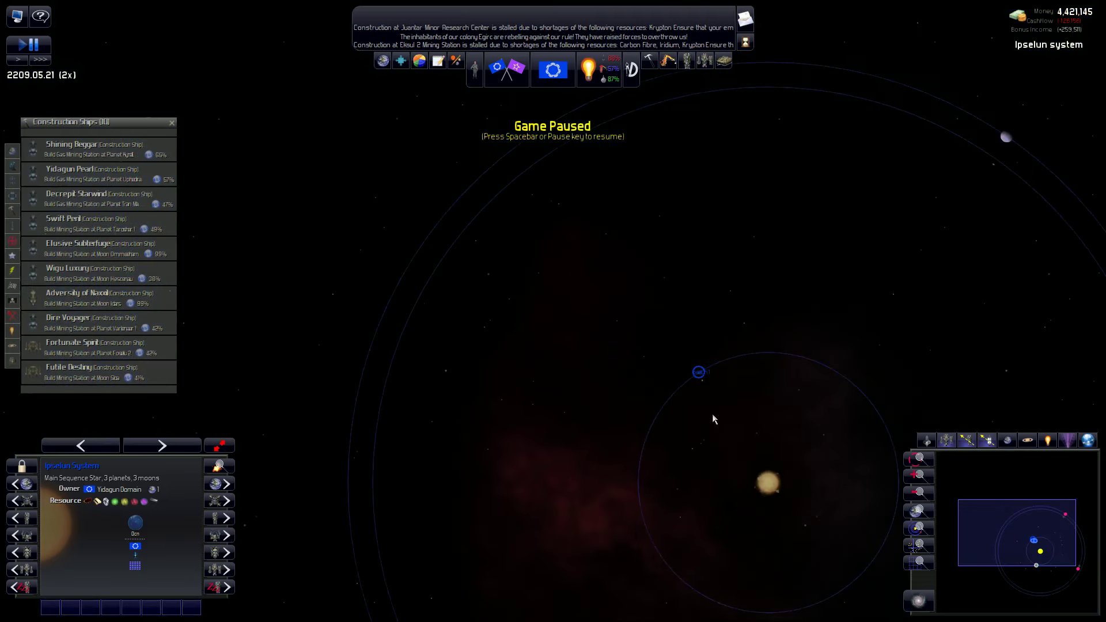
scroll(605, 227, up, 6)
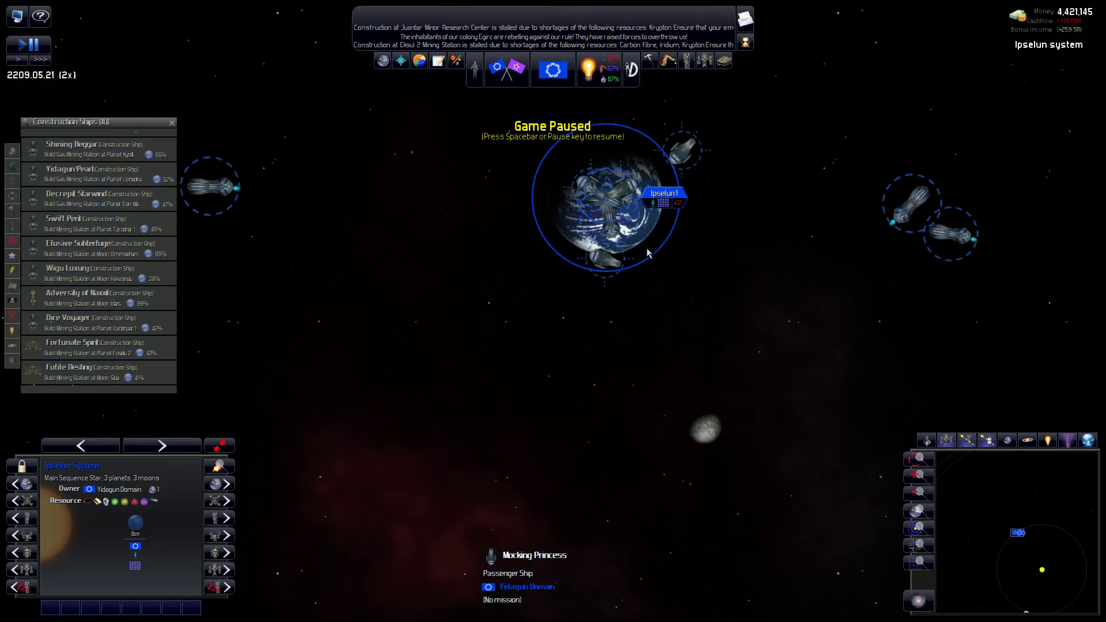
click(654, 240)
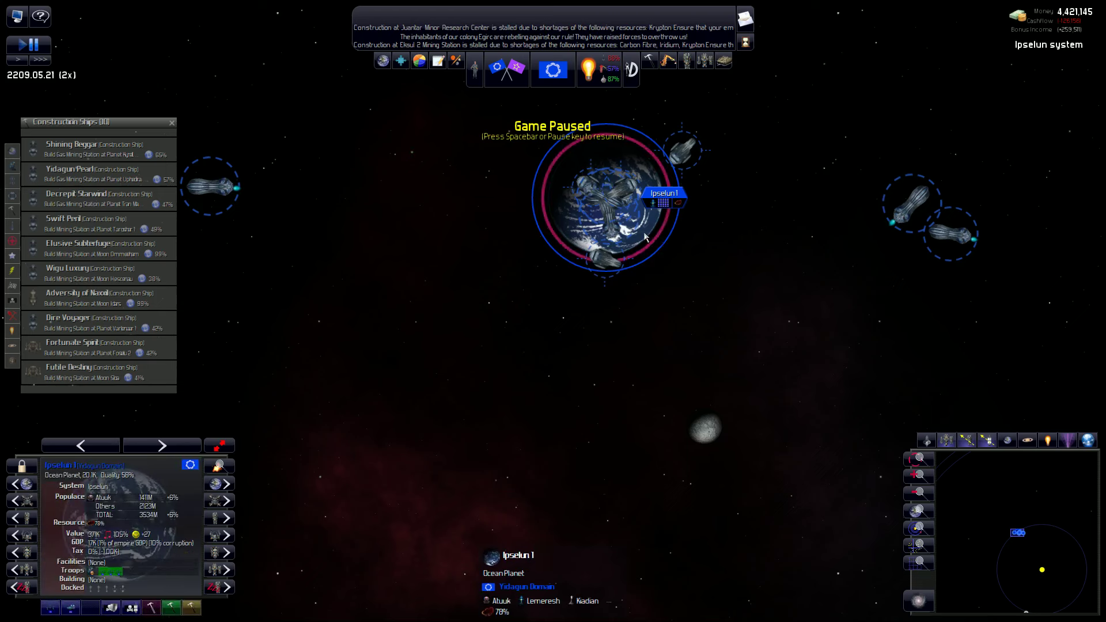
- Check the ships at Ipselun 1 and choose a Build at Planet Ipselun 1 entry
click(644, 239)
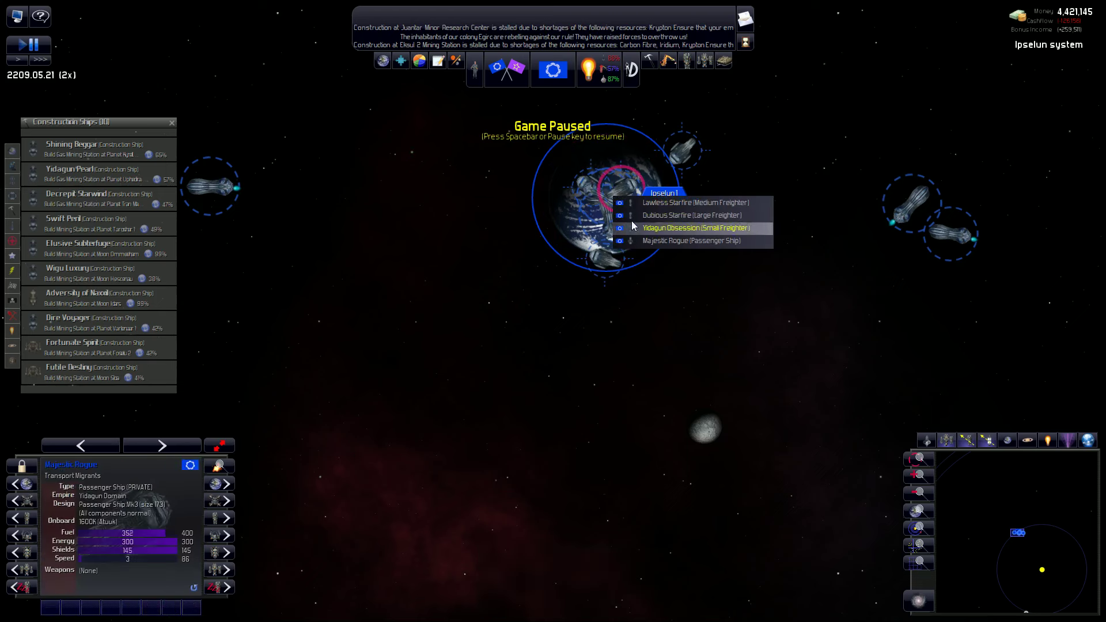
click(593, 232)
right_click(569, 232)
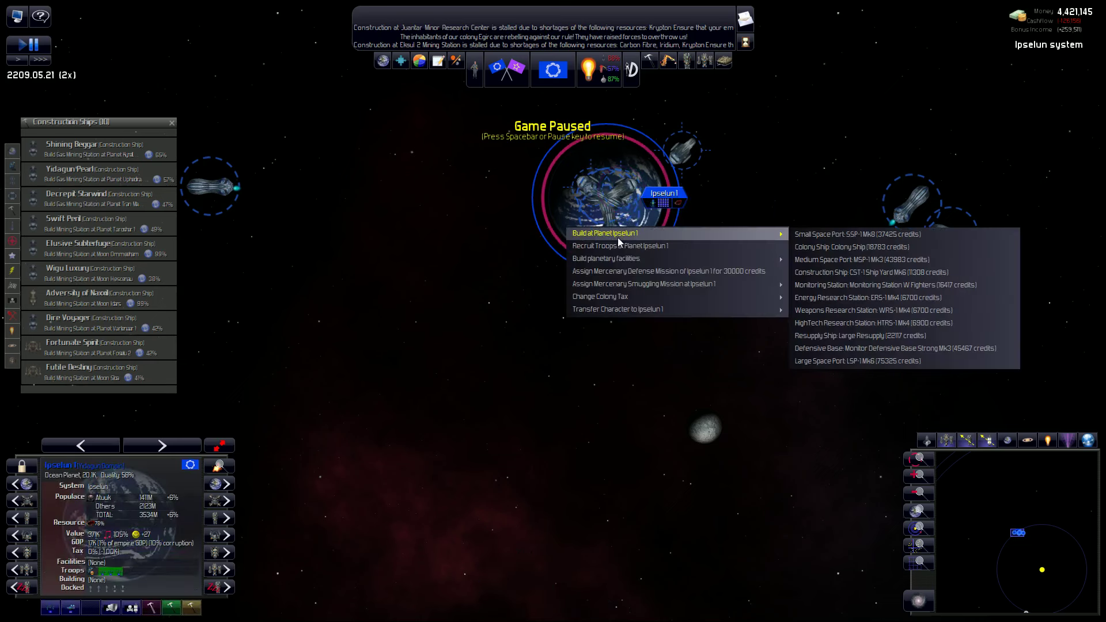
click(865, 349)
- Inspect moon Negart, gas giants Ipselun 2 and Ipselun 3, and moon Broarad
click(708, 438)
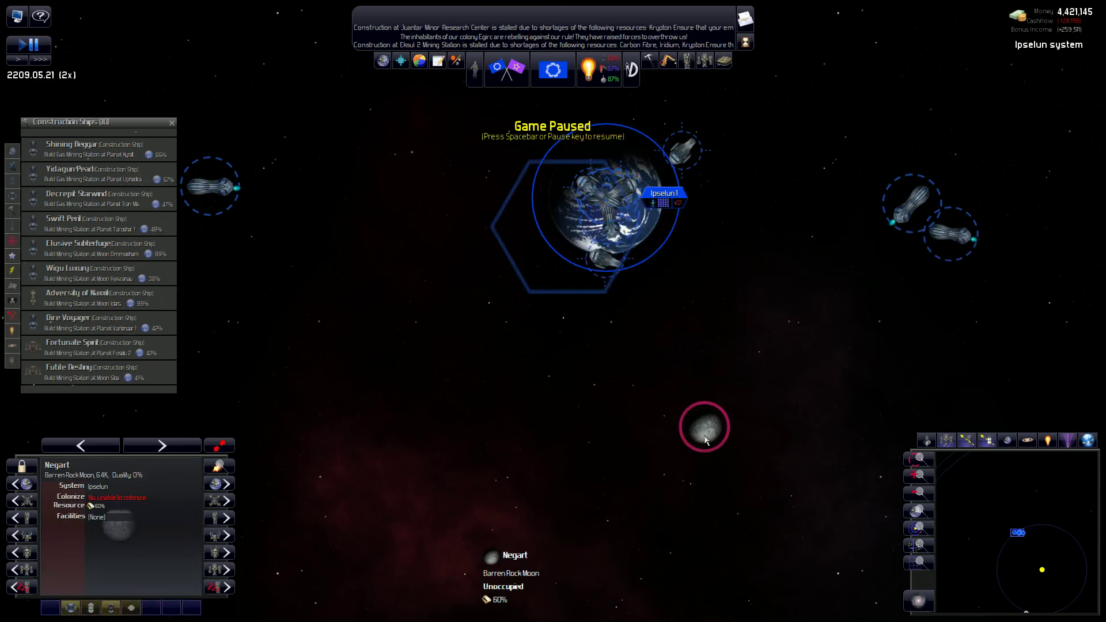
key(Right)
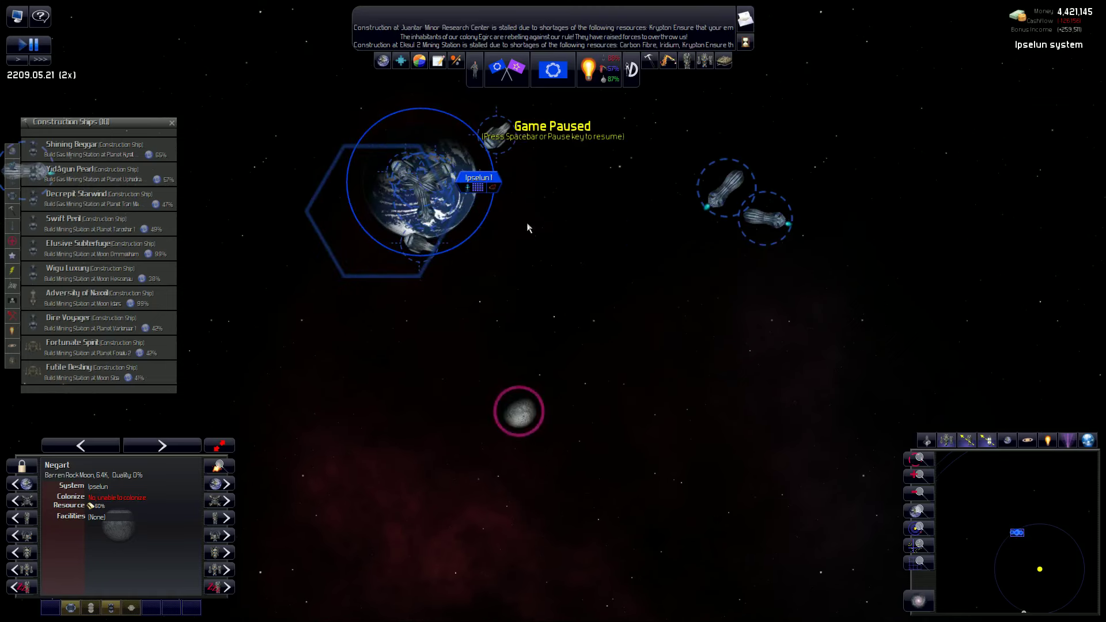
scroll(534, 235, down, 5)
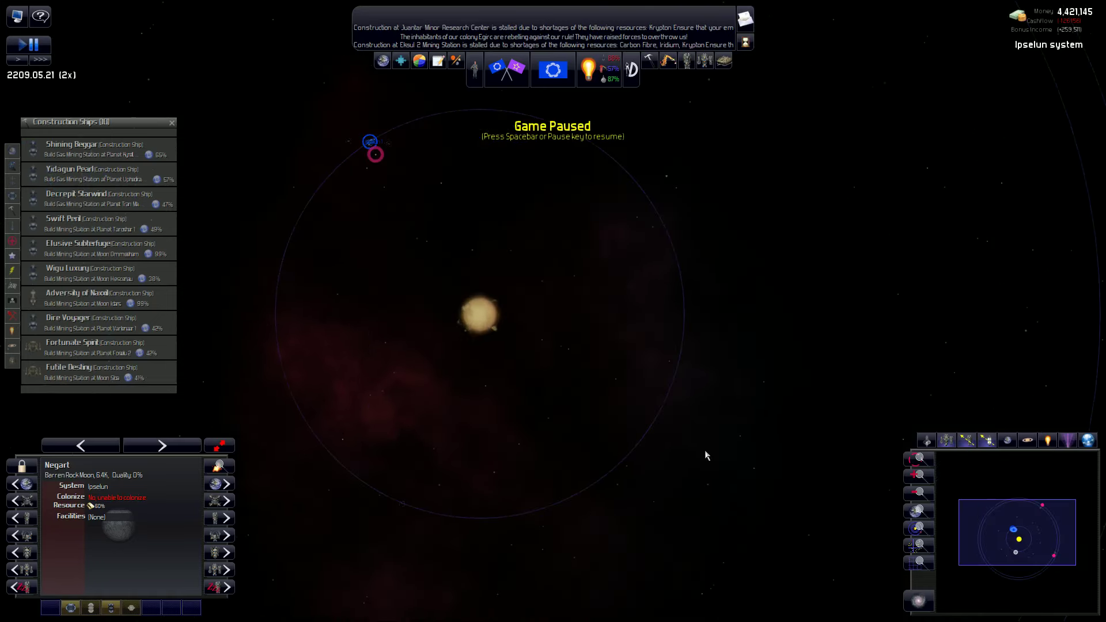
scroll(705, 451, down, 3)
click(778, 437)
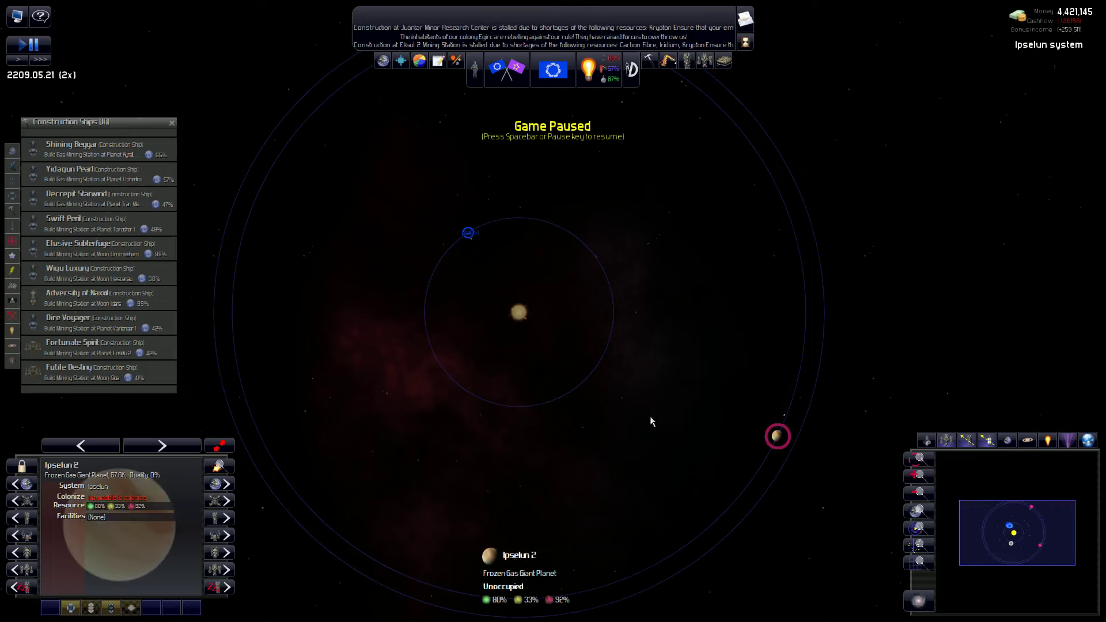
scroll(553, 190, up, 3)
click(570, 221)
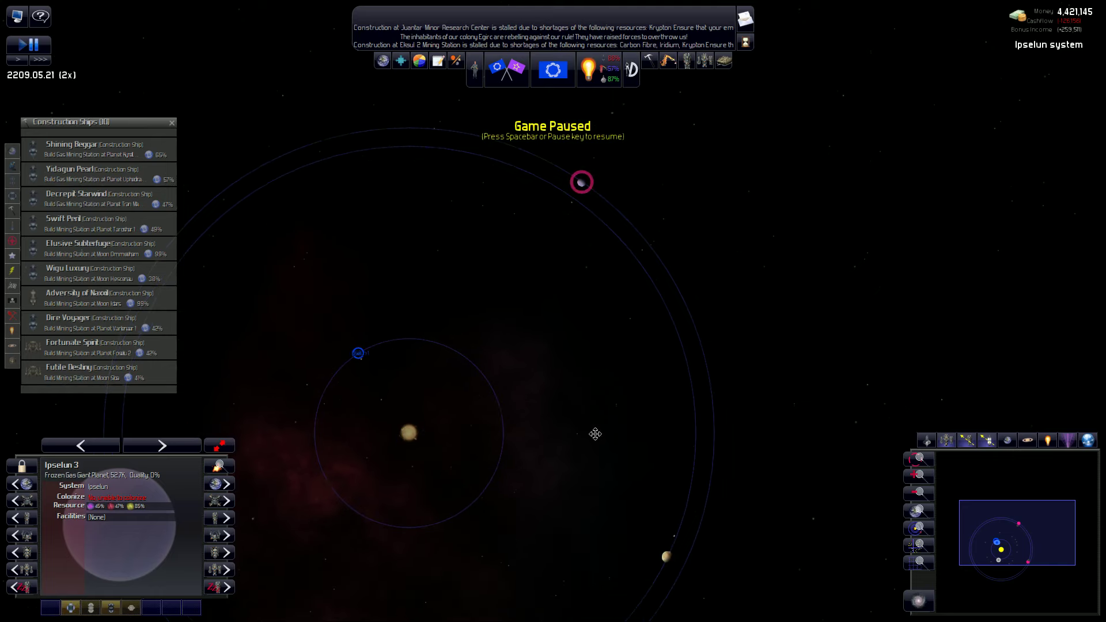
drag(666, 570, 698, 352)
click(699, 350)
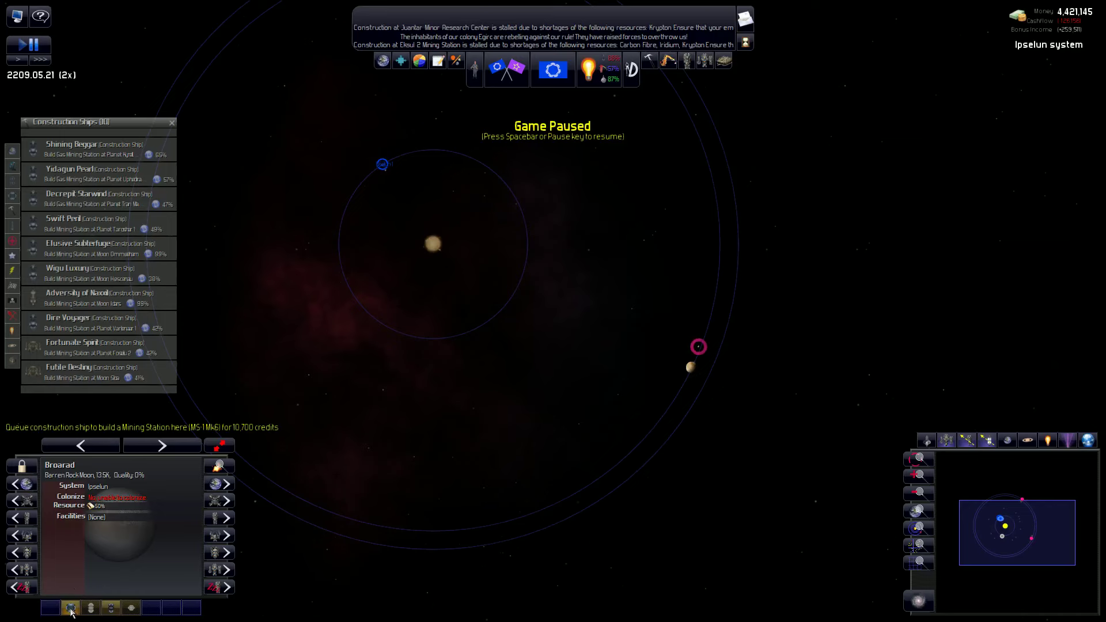
scroll(529, 416, down, 5)
scroll(564, 405, down, 4)
scroll(561, 414, down, 3)
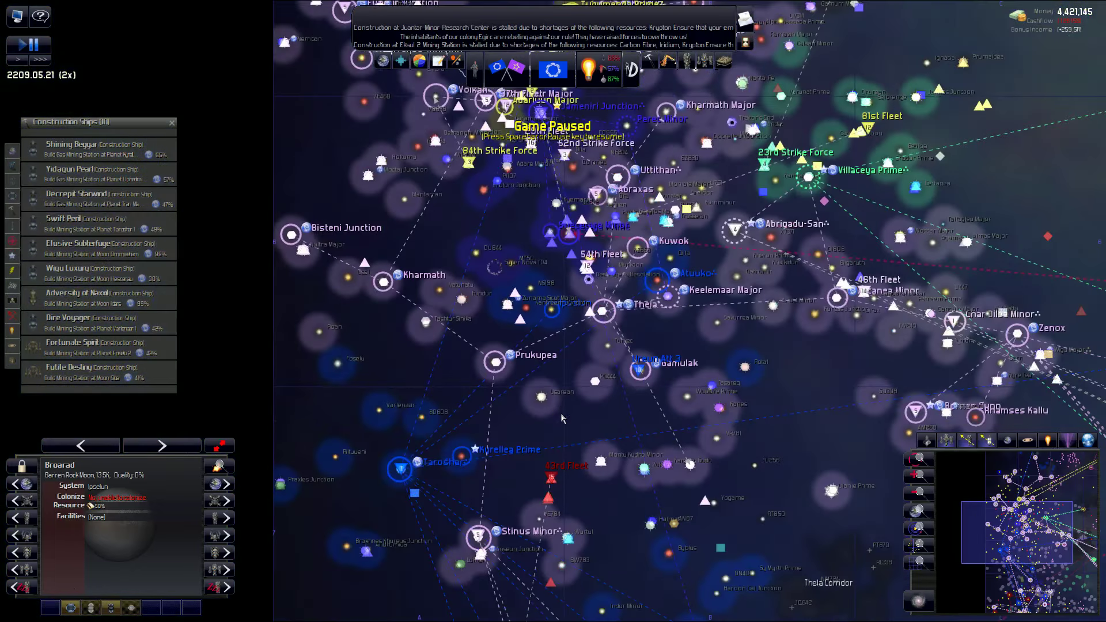
- Zoom into the red star Byblus and inspect Byblus 1, moon Fougrami and Byblus 2
drag(561, 413, 425, 463)
scroll(425, 467, up, 2)
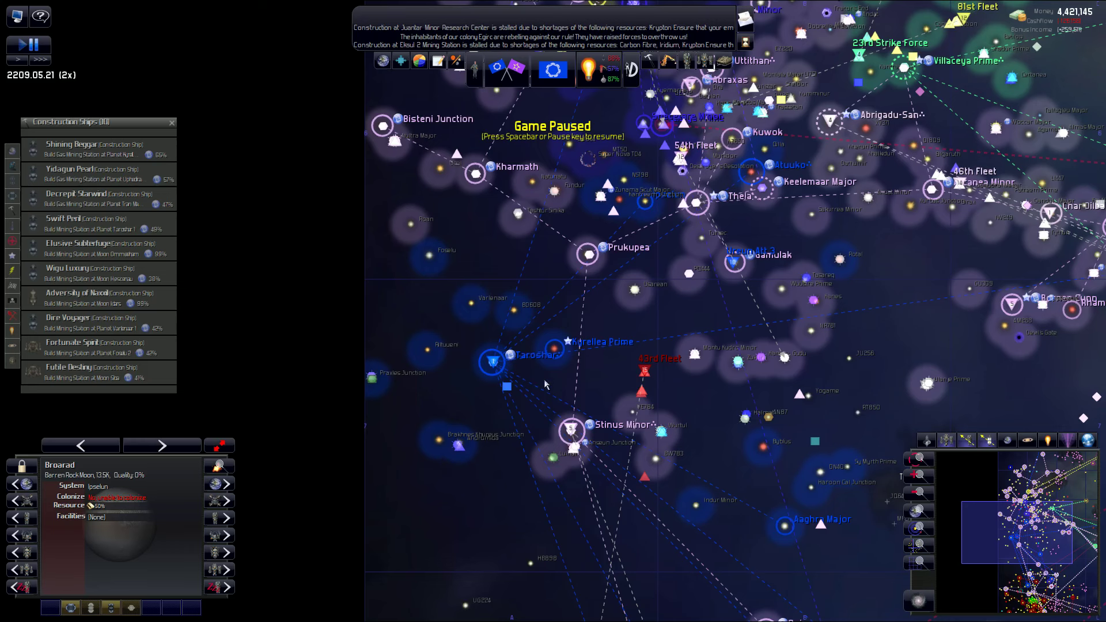
scroll(546, 385, up, 3)
scroll(605, 372, up, 3)
scroll(623, 346, up, 3)
scroll(624, 334, up, 2)
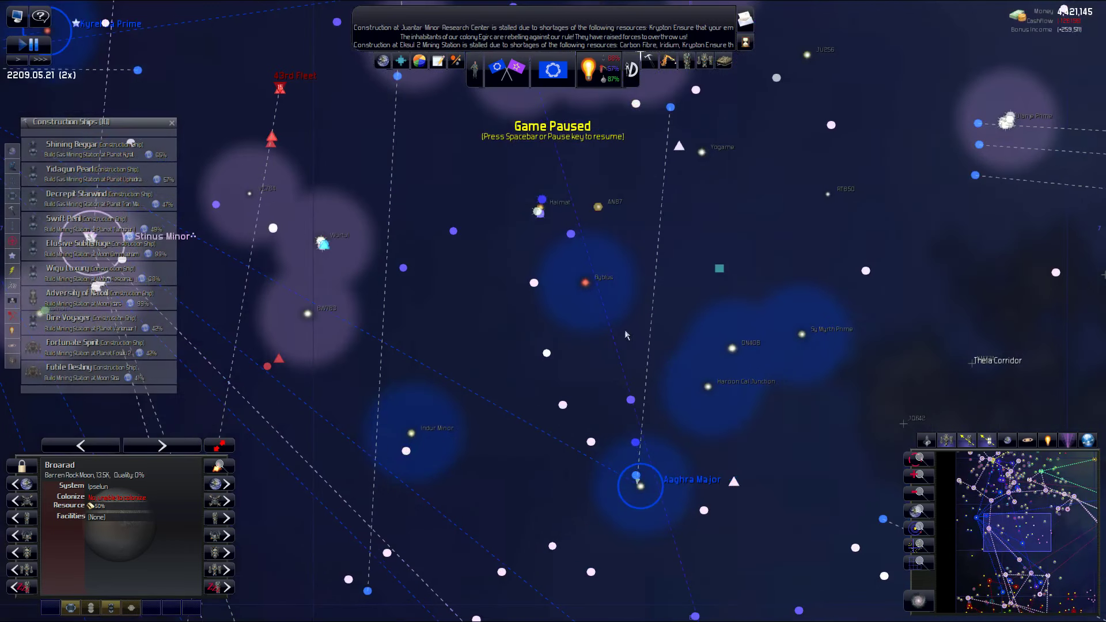
click(587, 285)
scroll(581, 283, up, 3)
scroll(582, 283, up, 3)
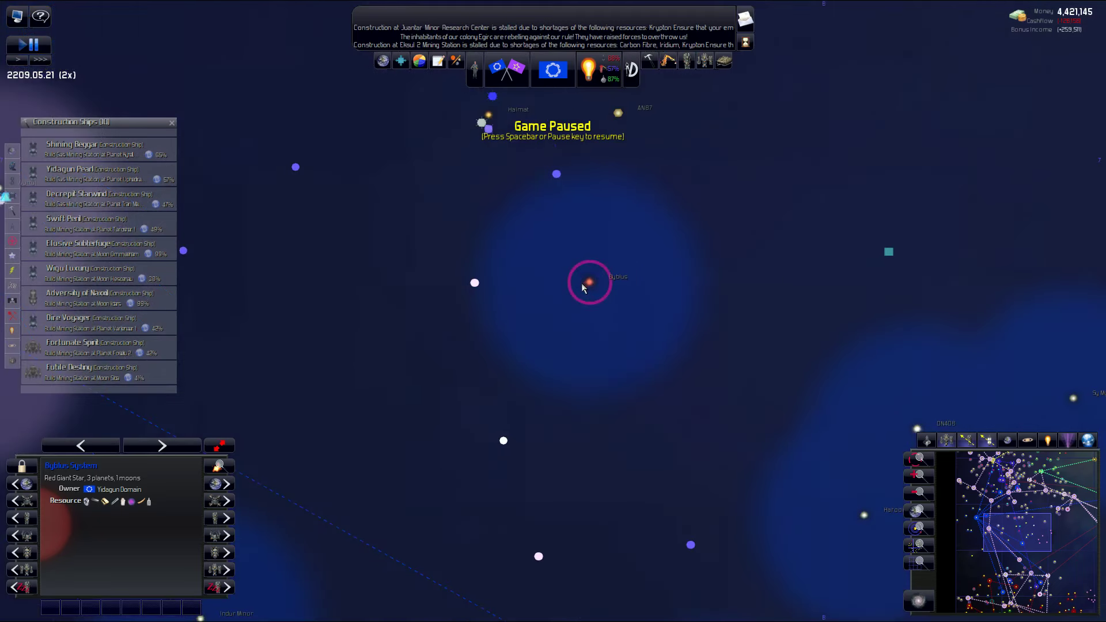
scroll(579, 283, up, 3)
scroll(578, 282, up, 3)
scroll(613, 368, up, 3)
scroll(603, 333, up, 3)
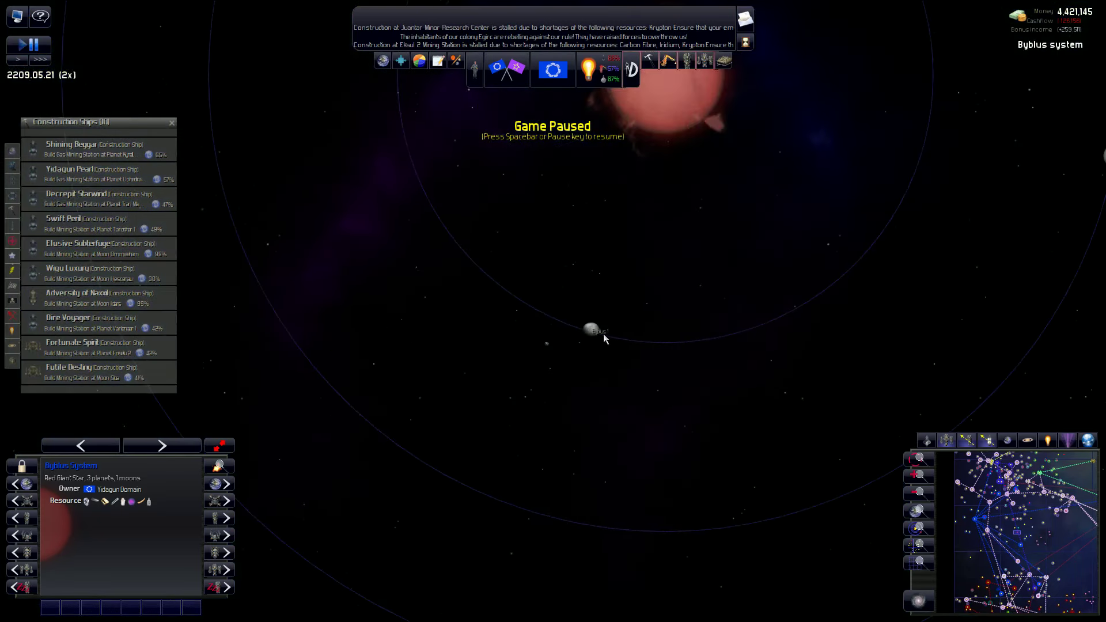
click(594, 332)
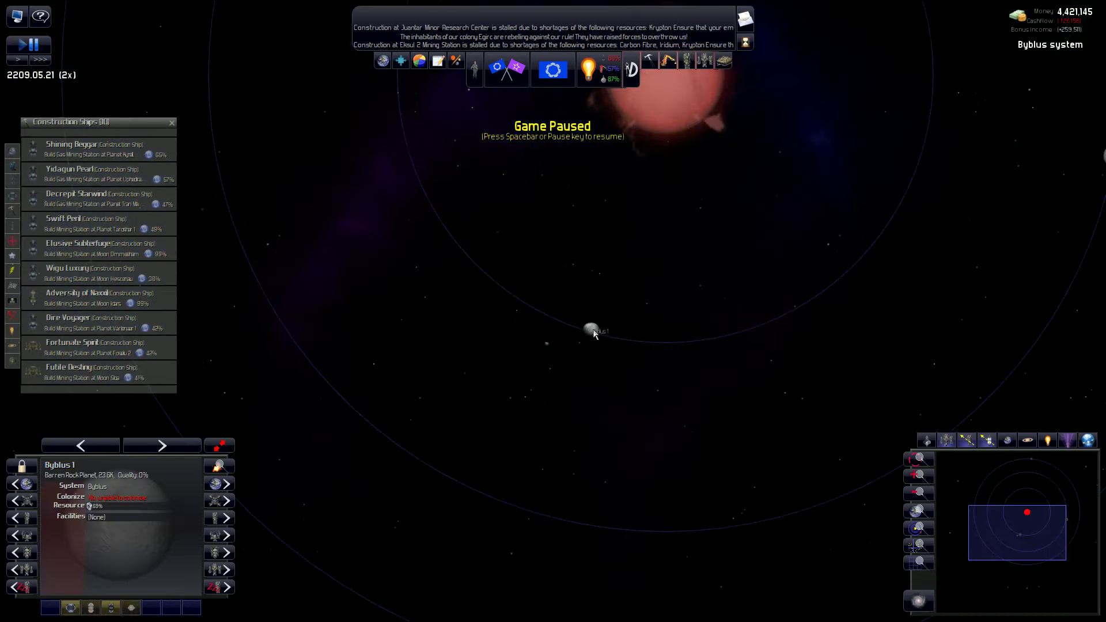
click(547, 343)
scroll(546, 343, down, 3)
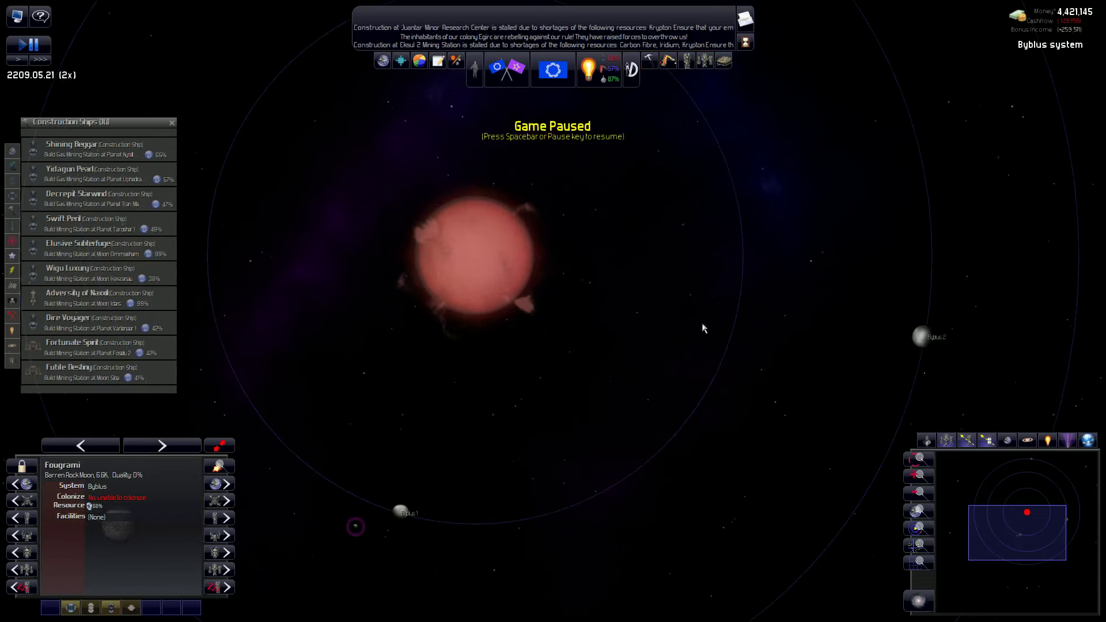
click(923, 336)
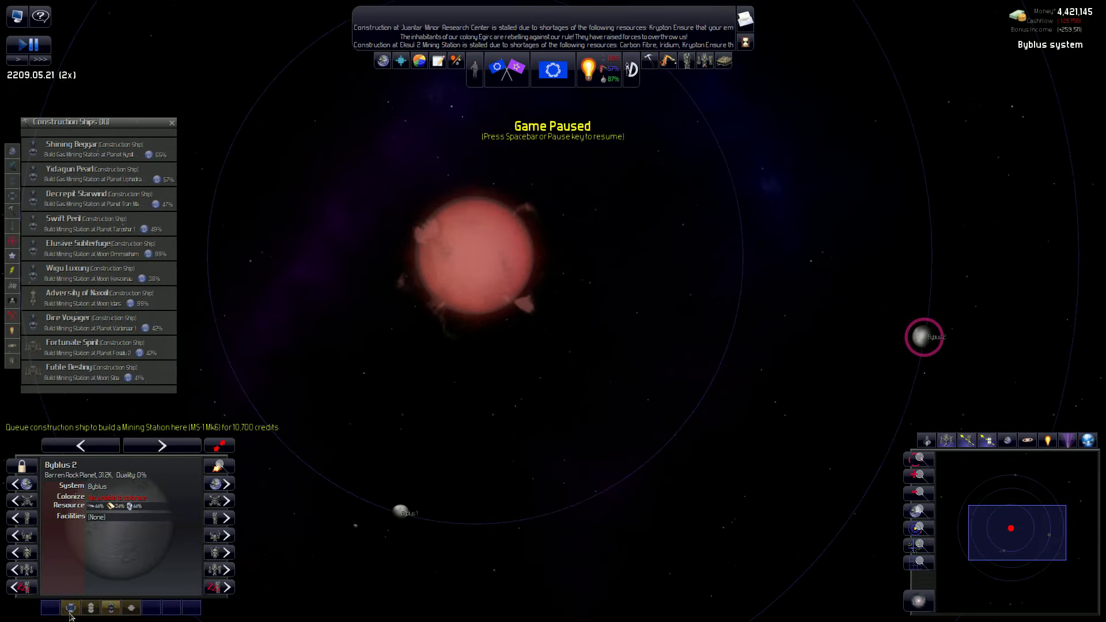
- Inspect Byblus 3, Fougrami and Byblus 1, then pan the wide galaxy map
drag(389, 173, 676, 455)
scroll(657, 404, down, 3)
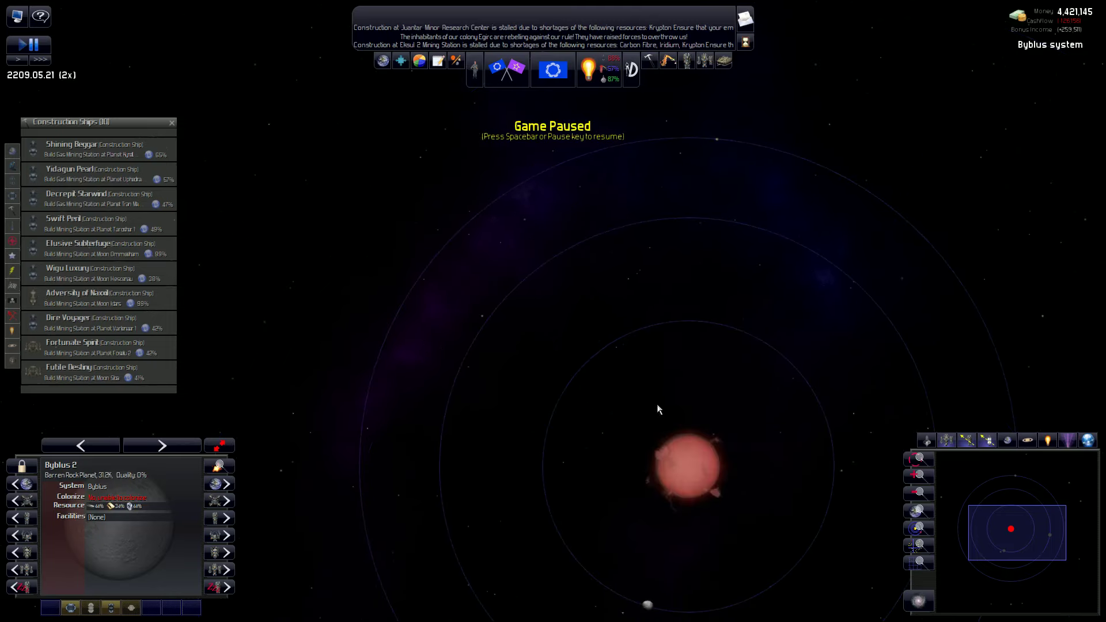
scroll(653, 367, down, 2)
click(642, 225)
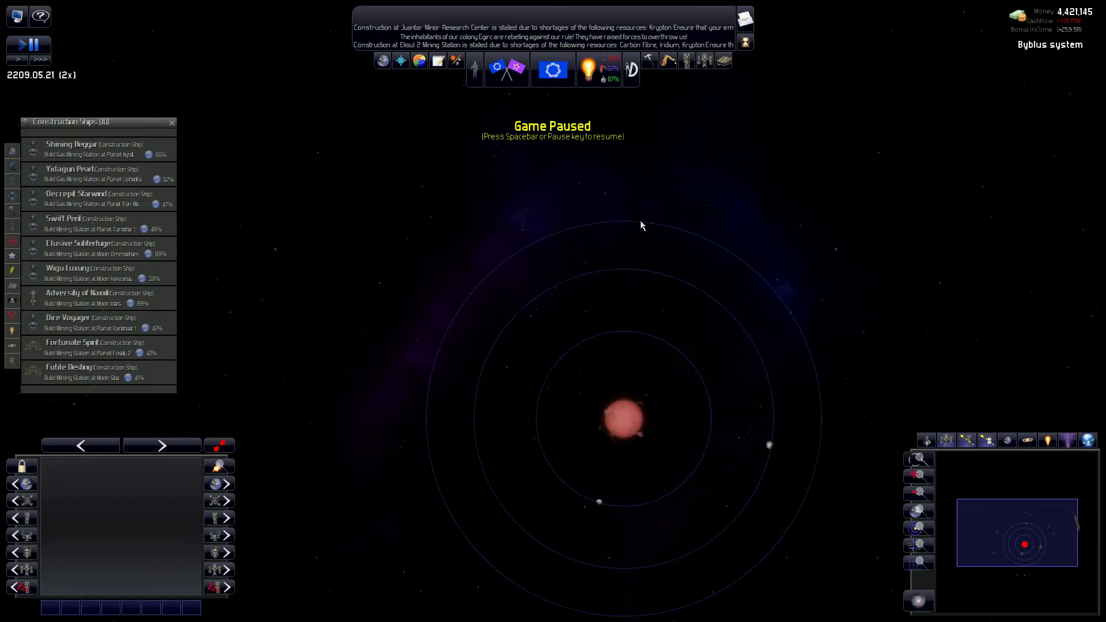
scroll(641, 221, up, 5)
click(657, 231)
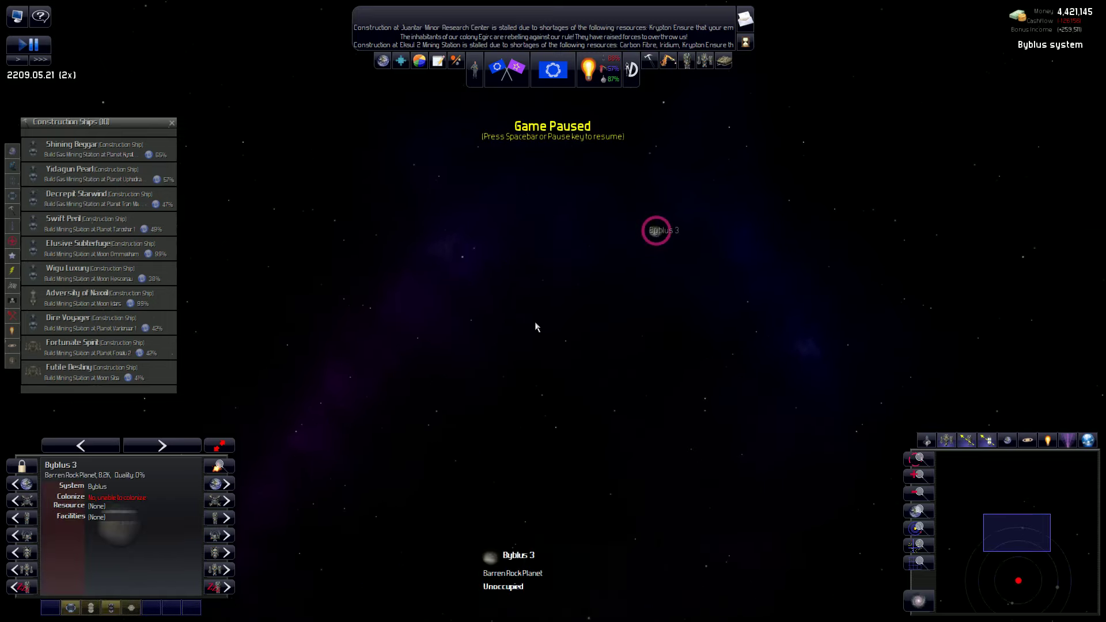
scroll(568, 413, down, 5)
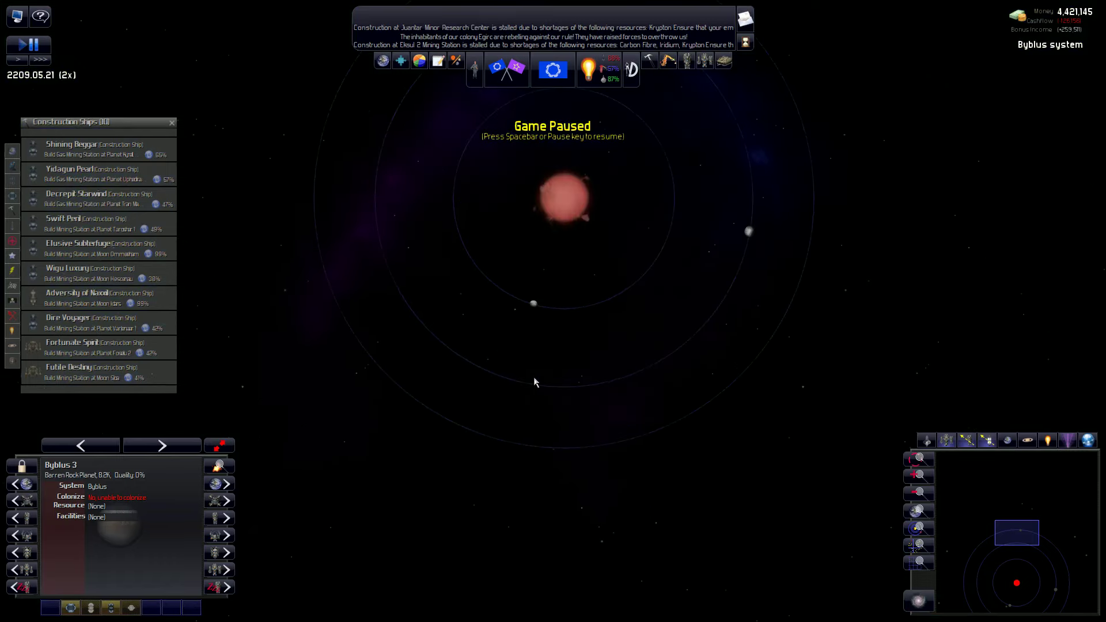
scroll(533, 377, up, 5)
click(533, 363)
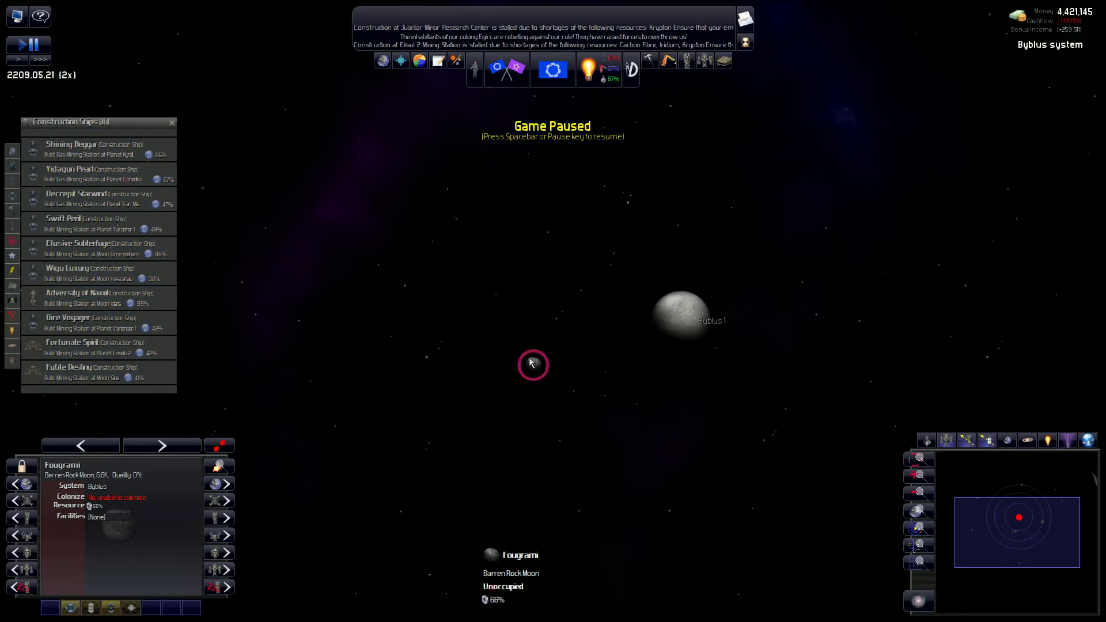
click(684, 321)
scroll(661, 356, down, 5)
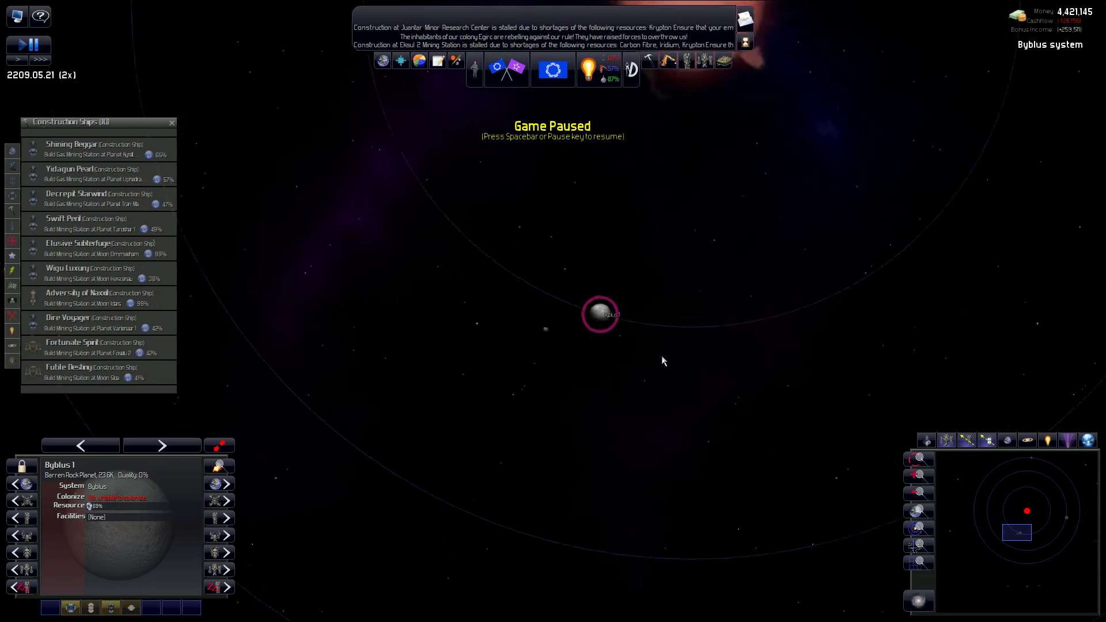
scroll(645, 343, down, 5)
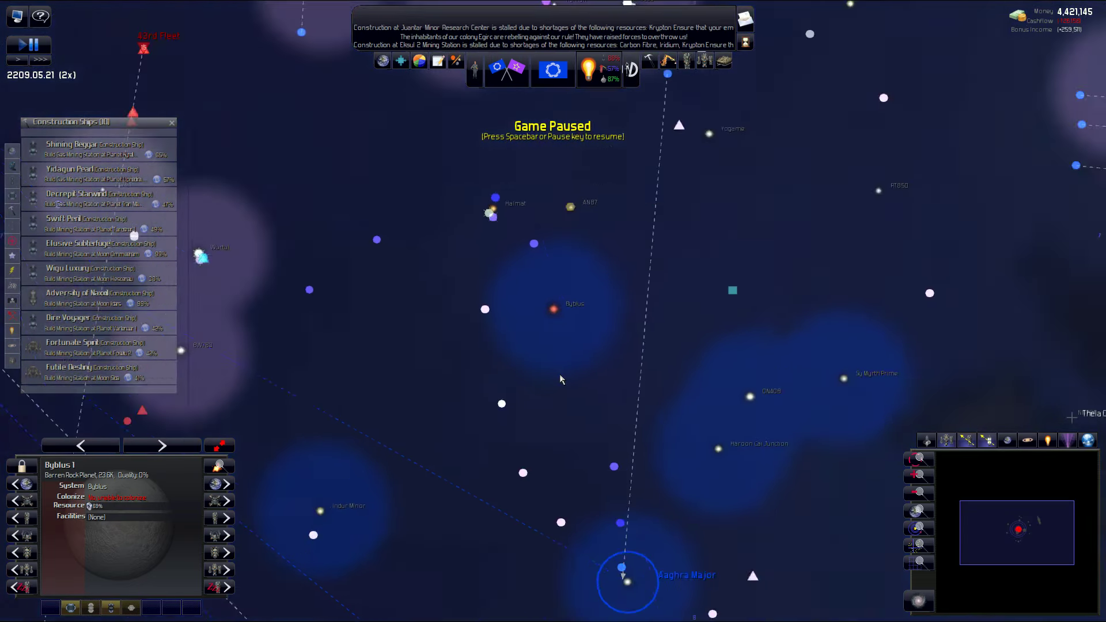
scroll(586, 350, down, 5)
scroll(553, 379, down, 5)
drag(529, 300, 622, 83)
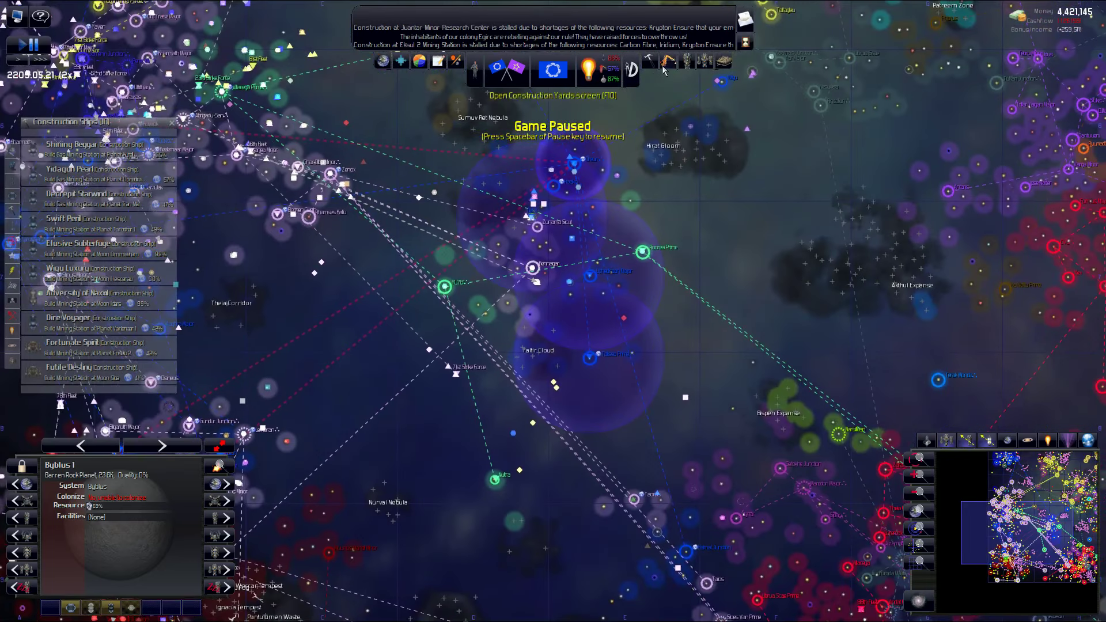
- Bring up the Construction Yards overview (F10) showing the construction yards category
key(F10)
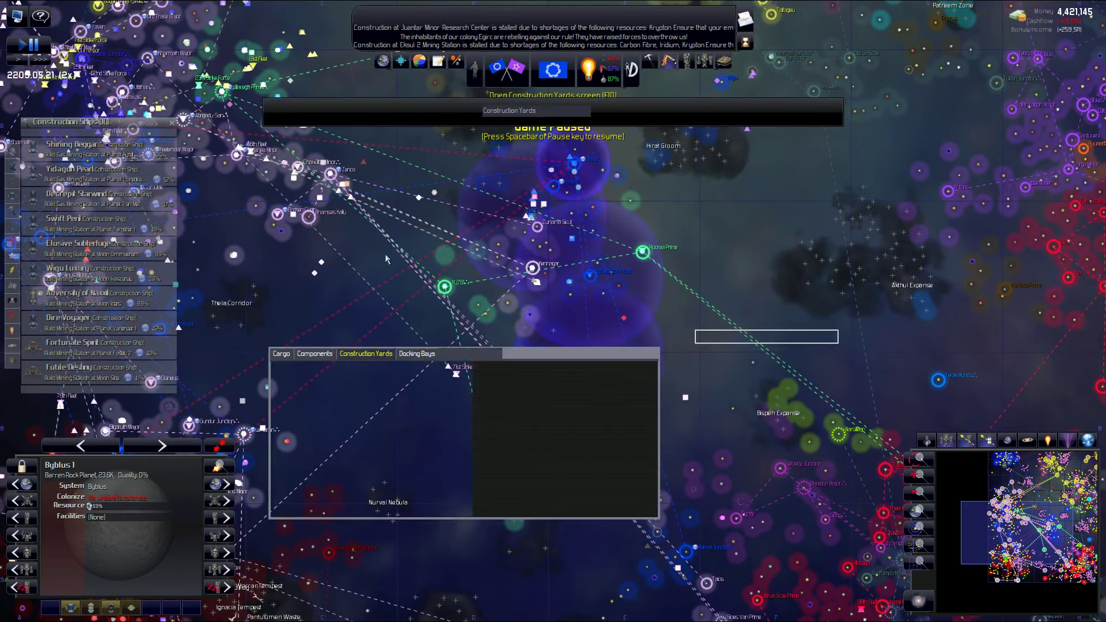
click(15, 274)
click(829, 112)
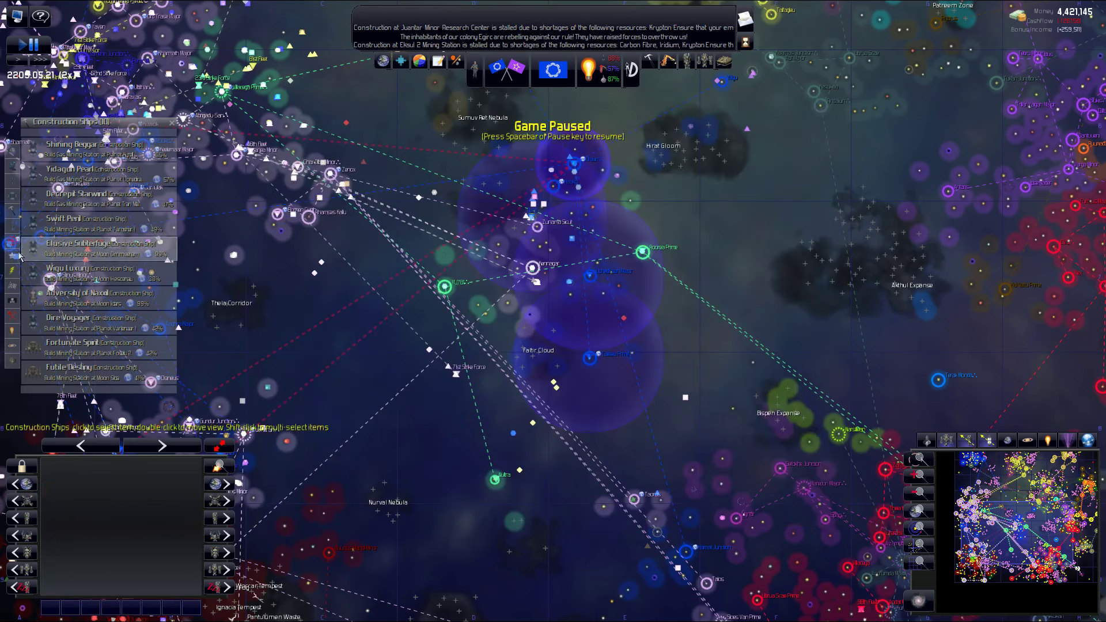
click(104, 126)
scroll(120, 251, down, 5)
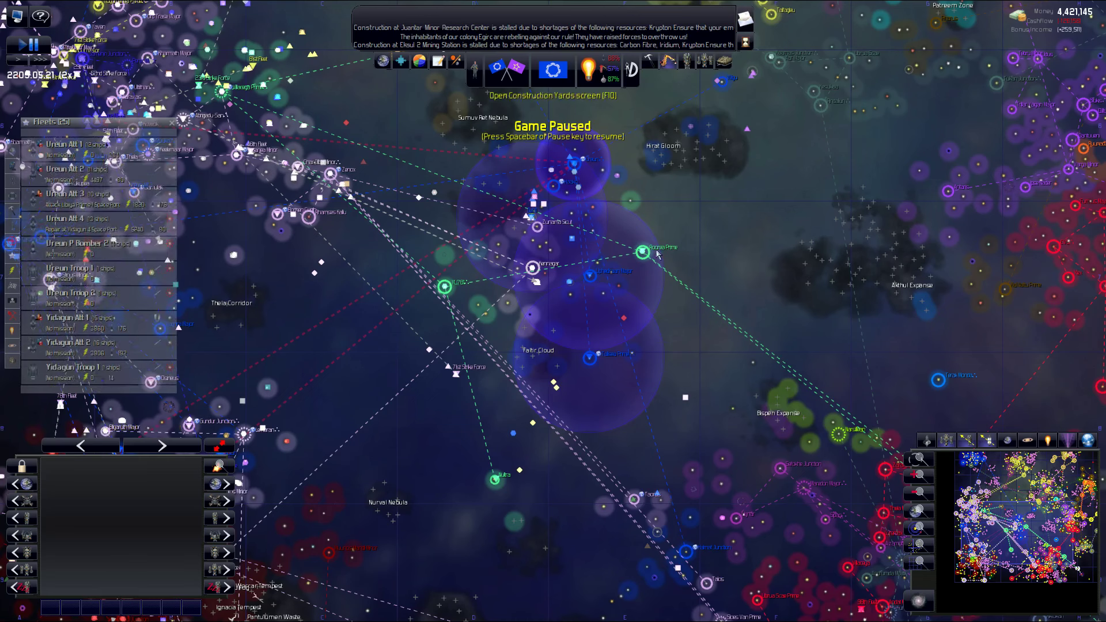
key(F10)
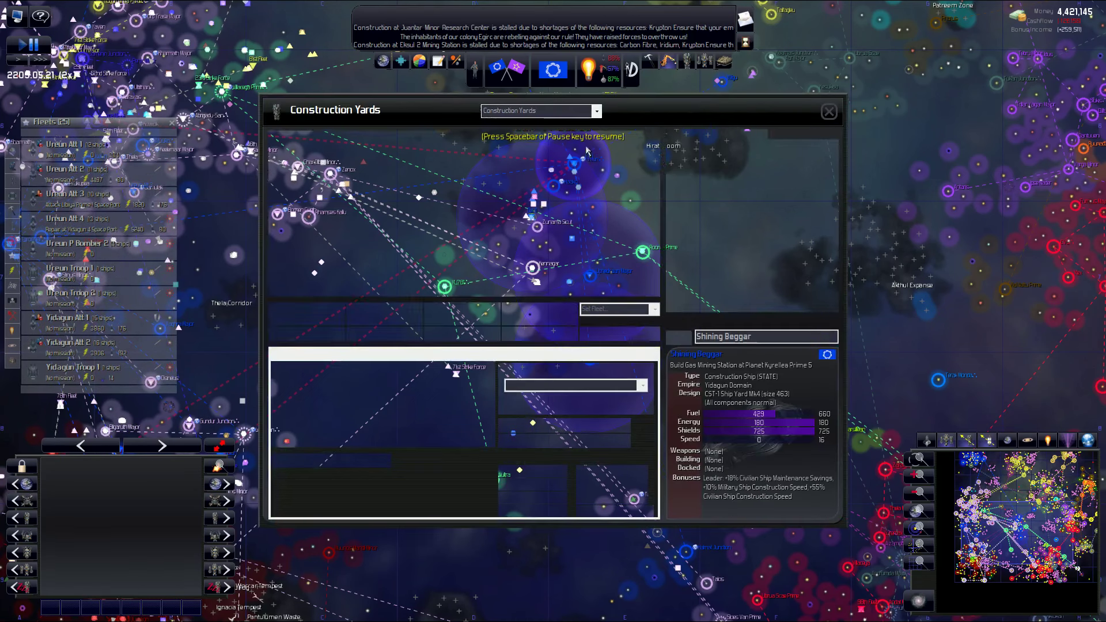
click(597, 111)
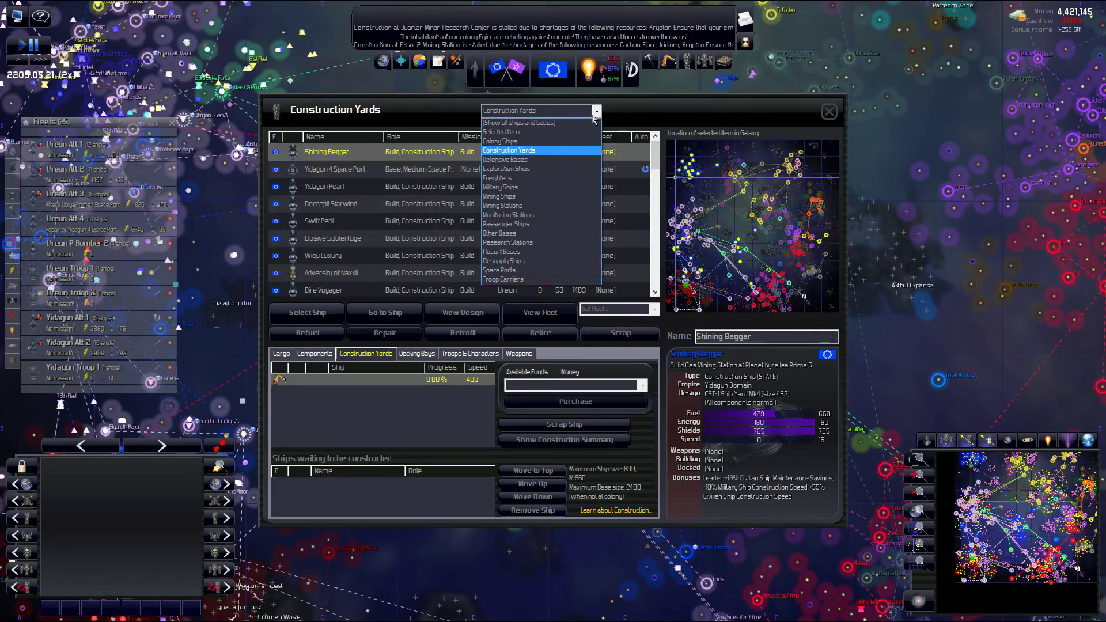
click(542, 150)
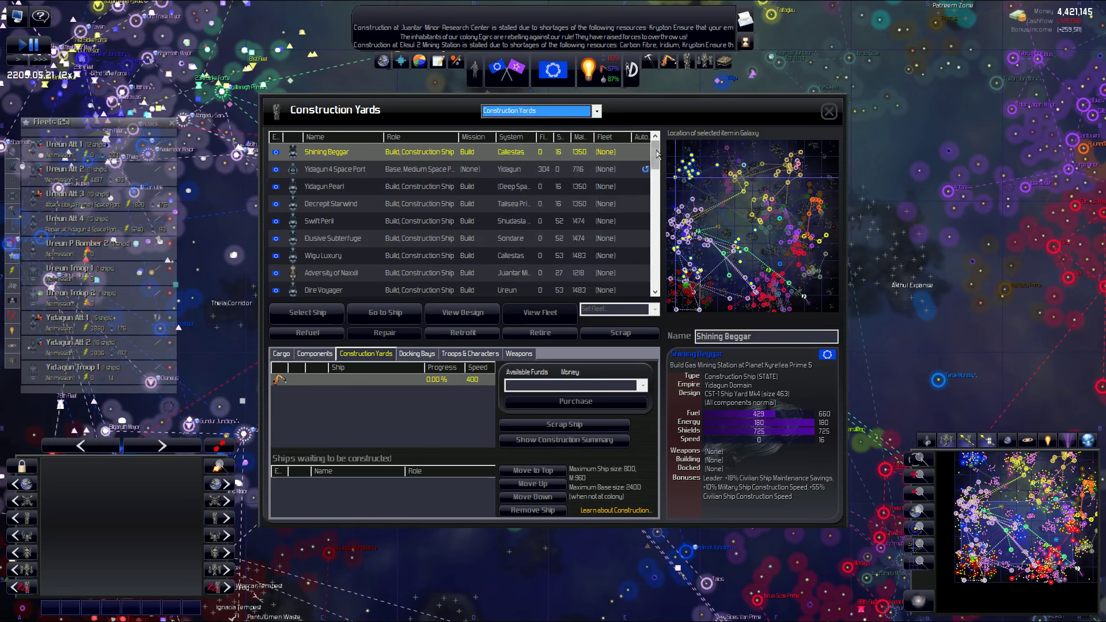
scroll(659, 177, down, 4)
- Order two Cruiser Mk11 ships at Ureun I Space Port
click(620, 221)
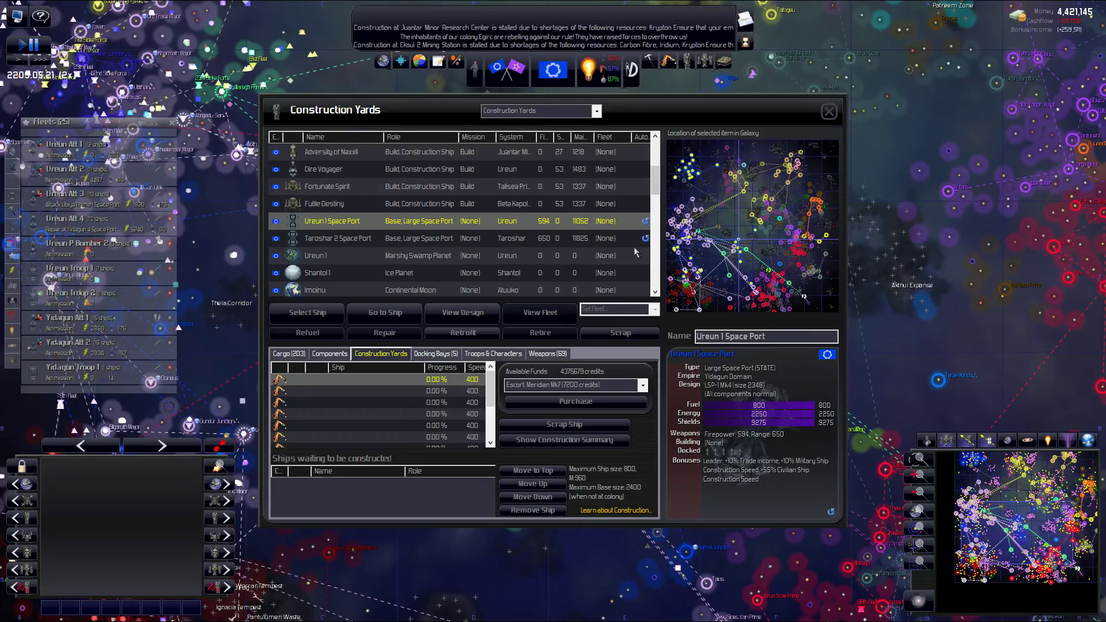
click(548, 385)
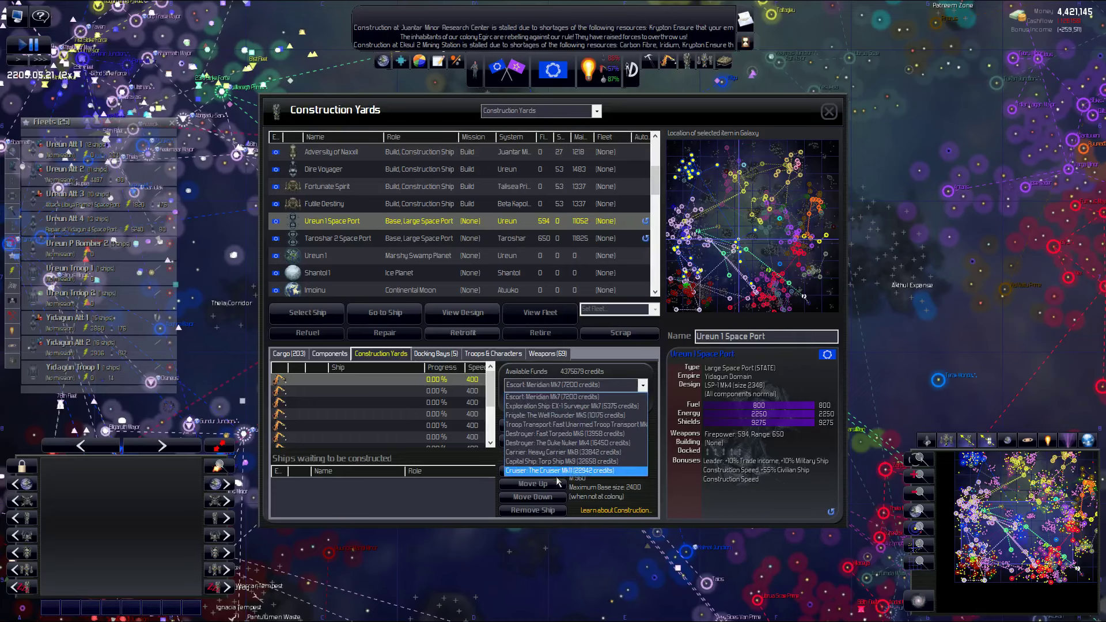
click(554, 470)
click(575, 403)
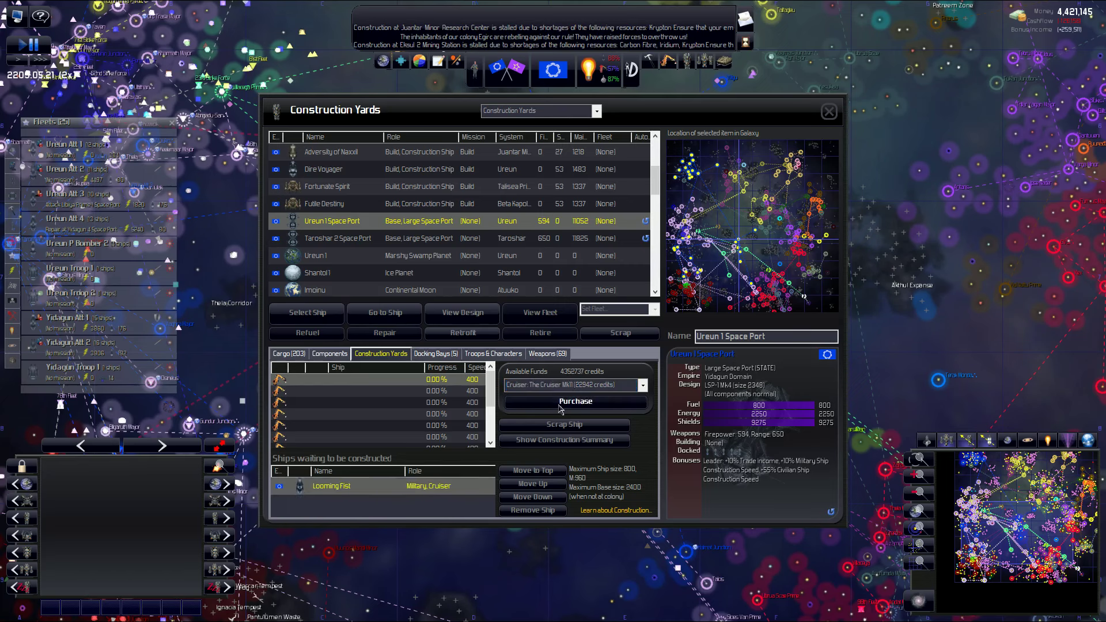
click(560, 403)
click(561, 404)
- Order a Heavy Carrier Mk8 and select the Torp Ship Mk9 capital ship design
click(562, 385)
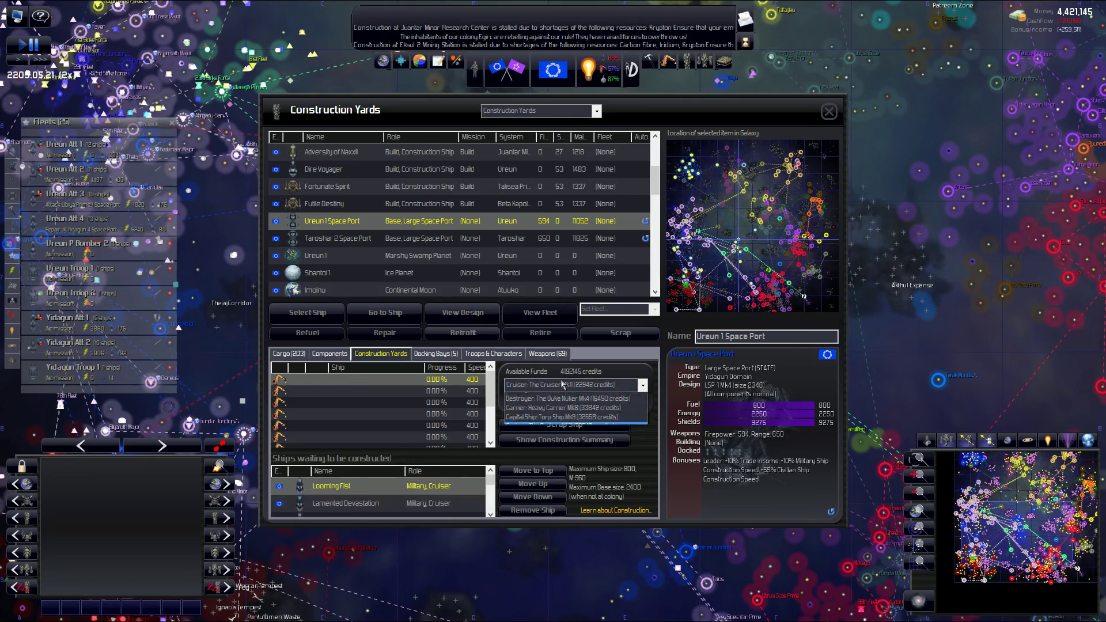
click(561, 452)
click(575, 402)
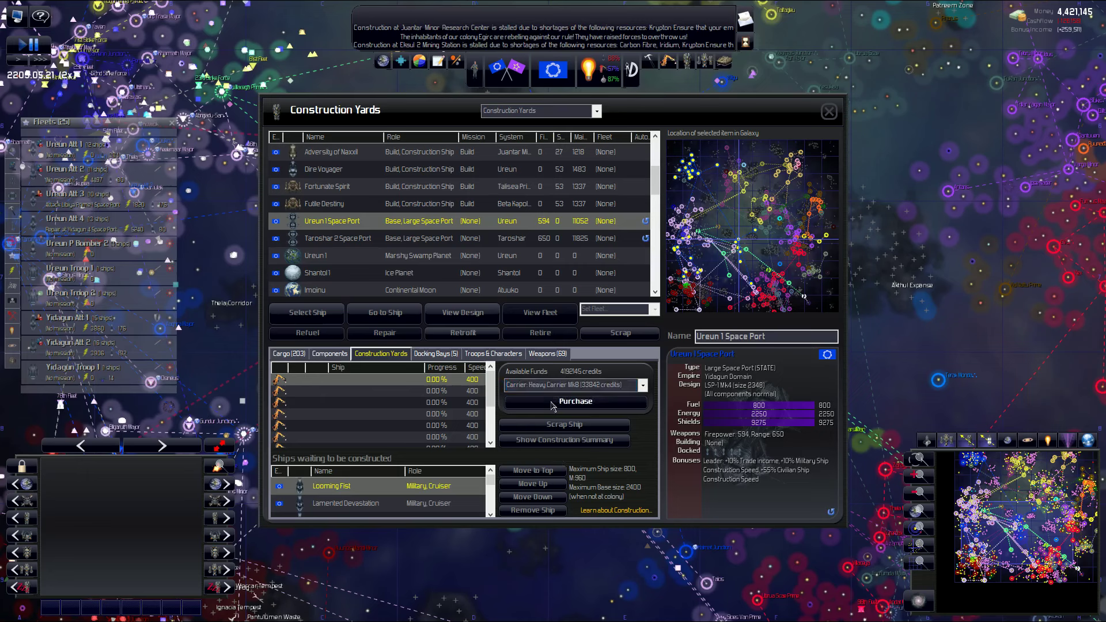
click(554, 385)
click(563, 467)
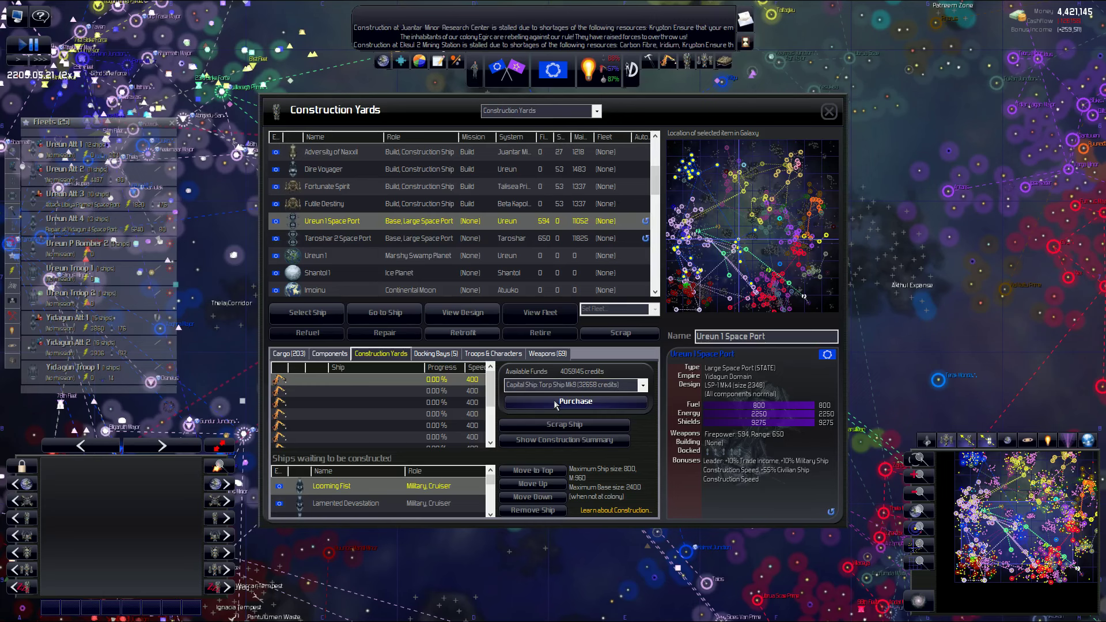
- Order two Fast Unarmed Troop Transports at Ureun I Space Port
click(562, 385)
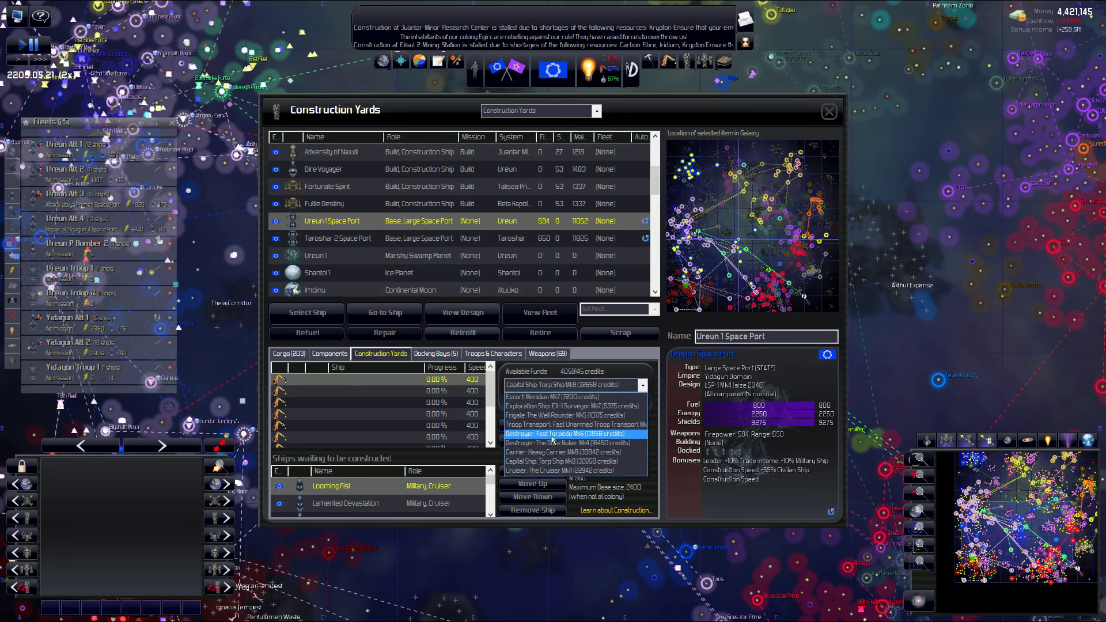
click(553, 425)
click(558, 403)
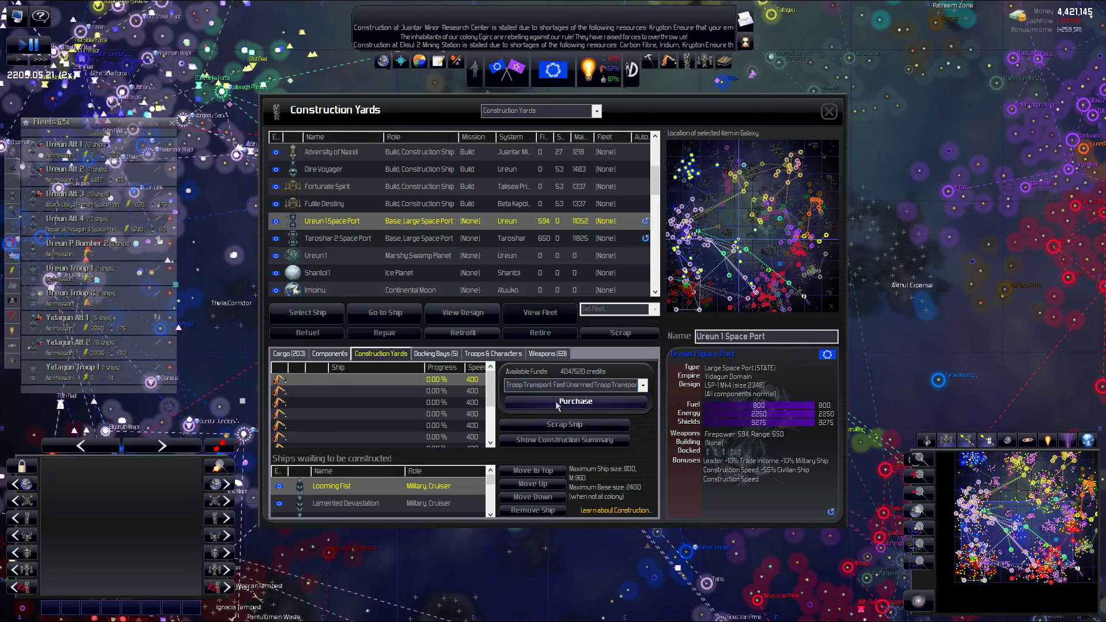
click(557, 403)
click(596, 110)
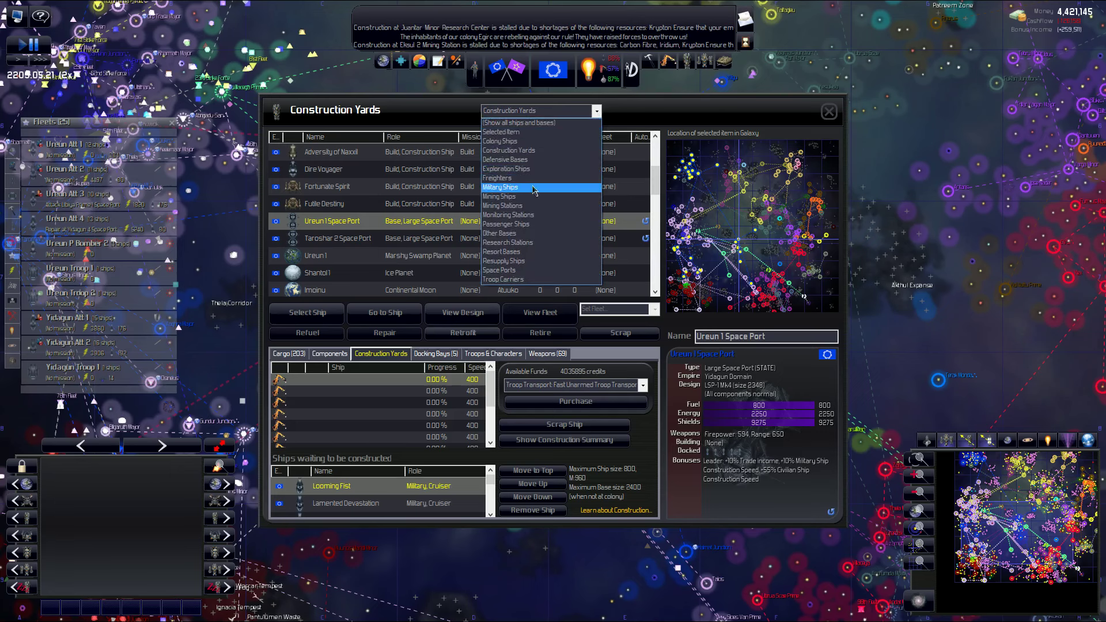
- List military ships by fleet and put the two troop transports into the 83rd and 84th Fleets
click(532, 187)
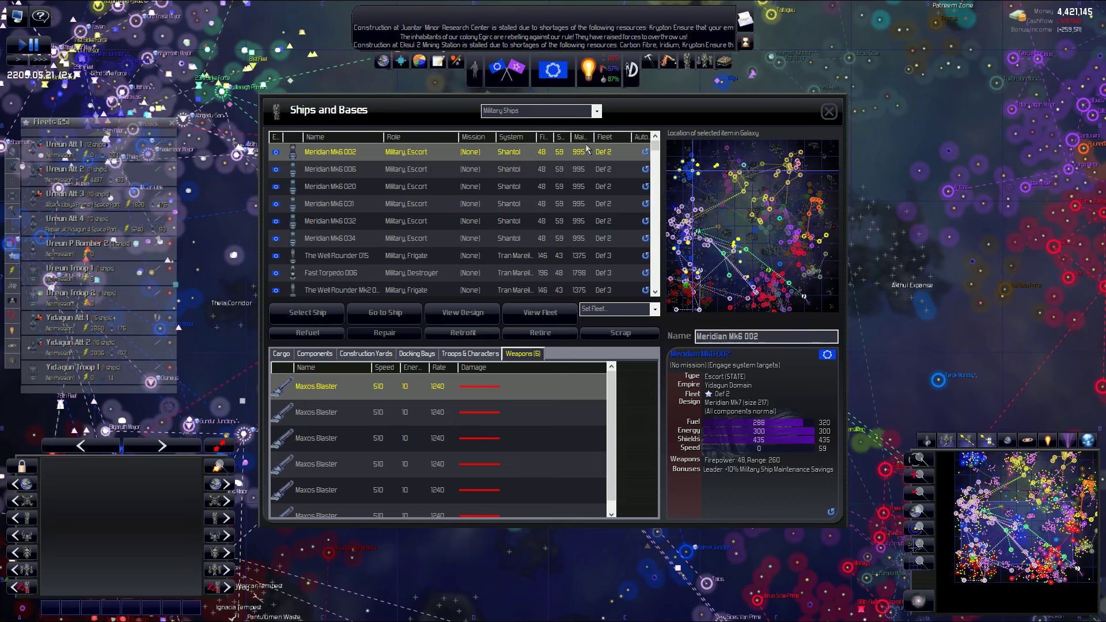
click(606, 137)
click(424, 152)
click(618, 309)
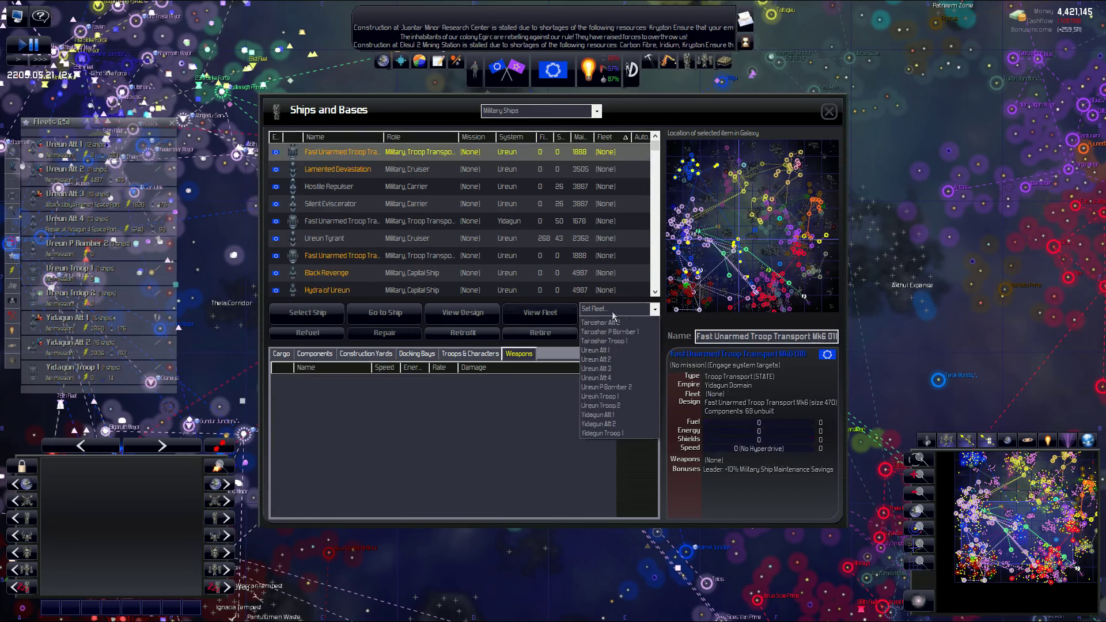
click(613, 346)
click(374, 256)
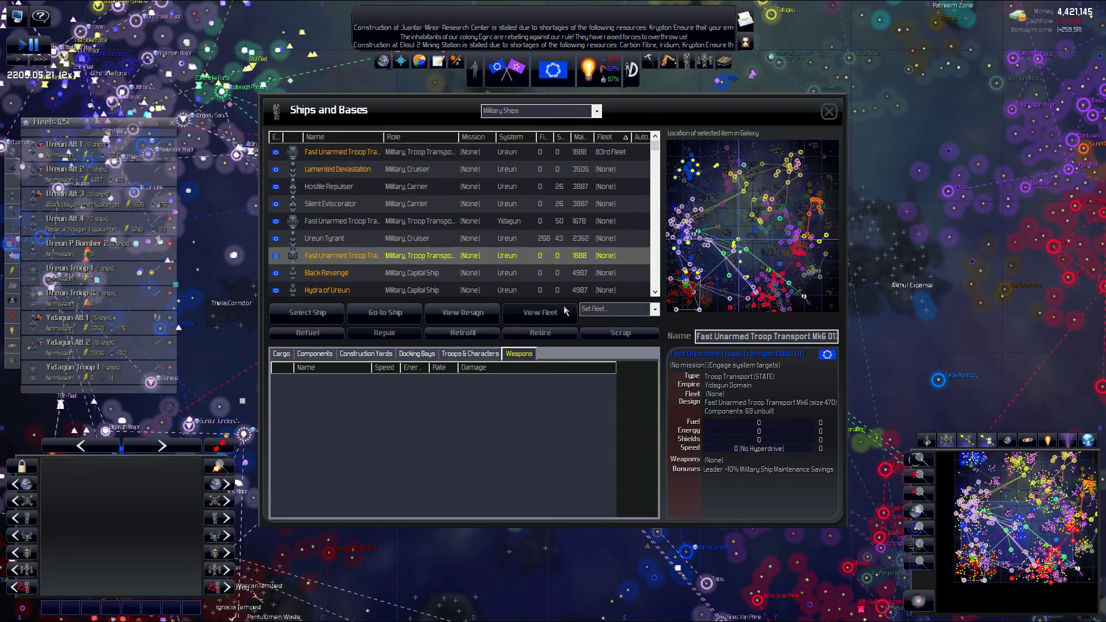
click(618, 310)
click(614, 346)
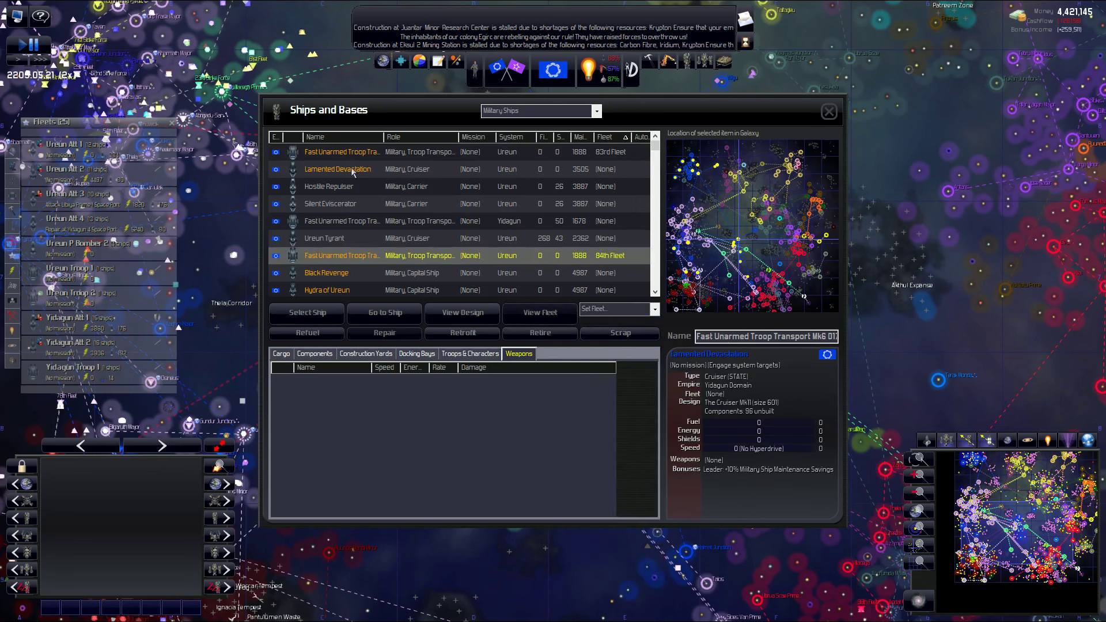
- Select Lamented Devastation, Black Revenge, Hydra of Ureun through Elite Zenith, and Immortal Exile
click(373, 169)
ctrl+click(373, 273)
ctrl+click(381, 291)
scroll(413, 260, down, 2)
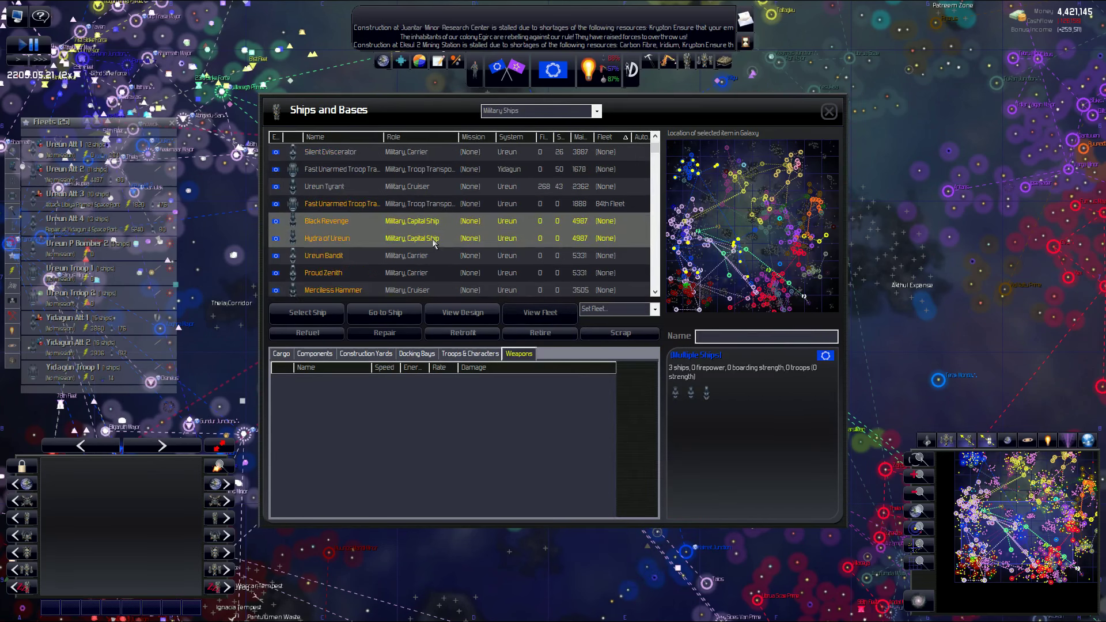
scroll(415, 242, down, 2)
scroll(418, 173, down, 2)
drag(425, 203, 437, 290)
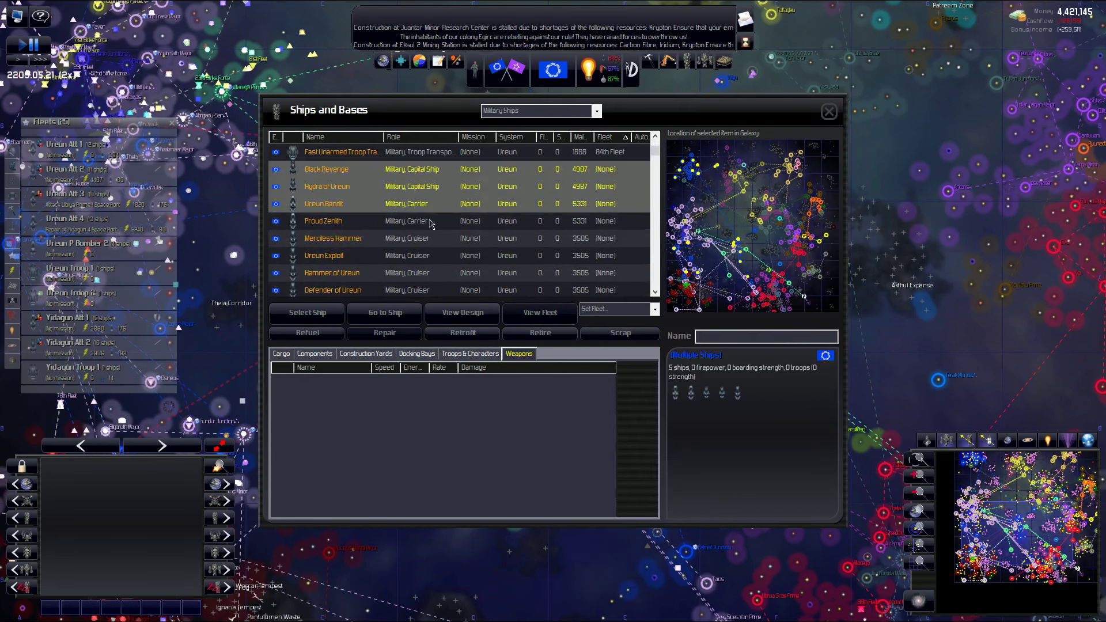
shift+click(436, 290)
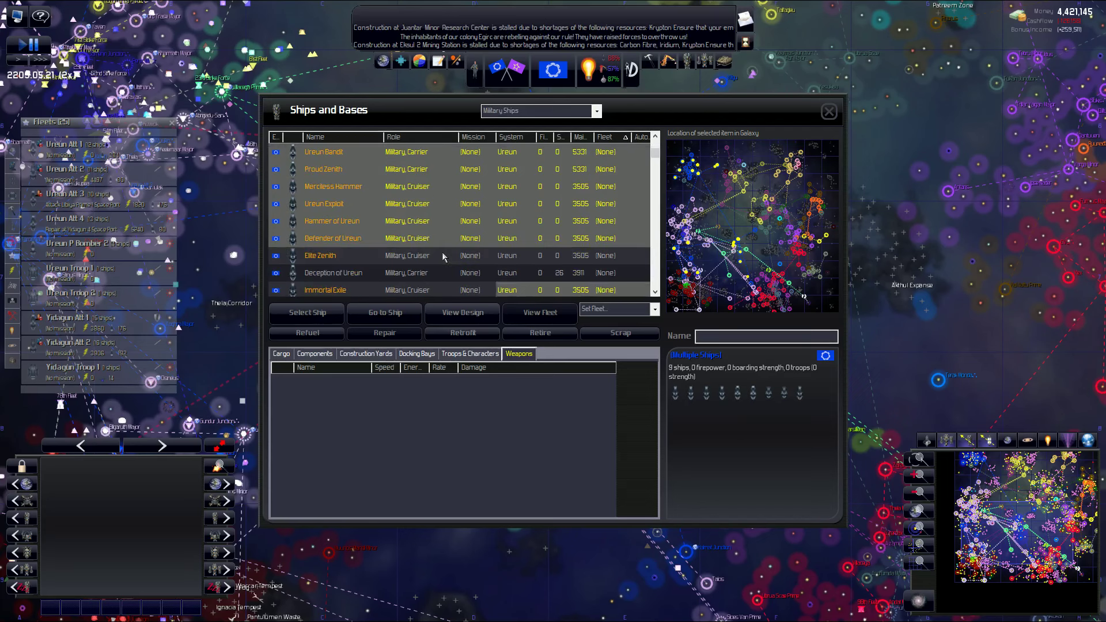
scroll(437, 277, down, 2)
ctrl+click(431, 206)
ctrl+click(433, 243)
scroll(434, 242, down, 2)
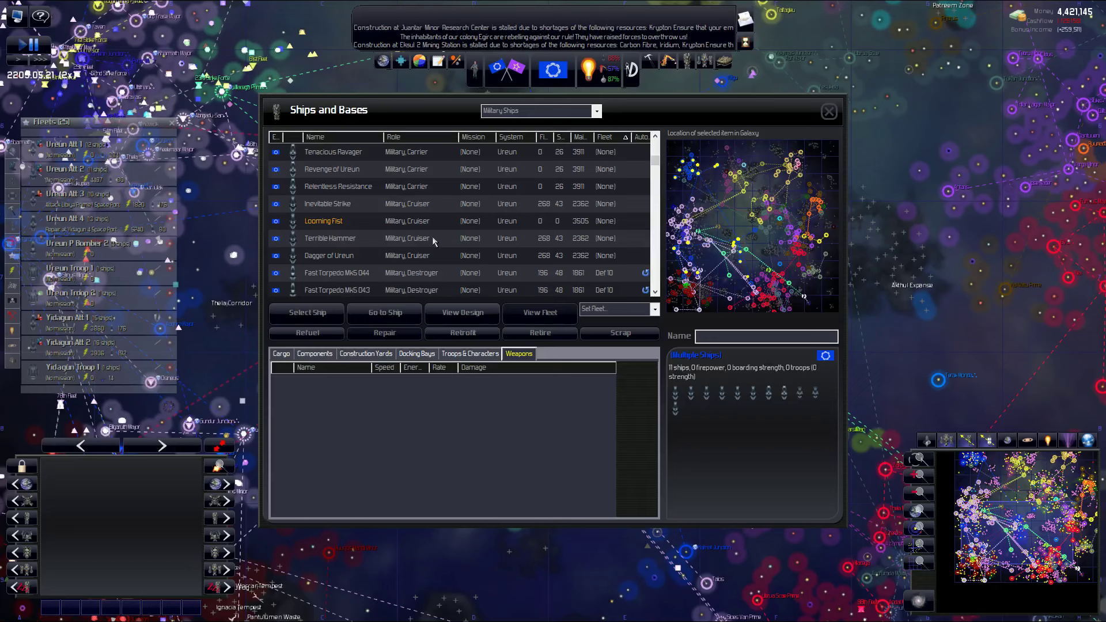
- Add Looming Fist and assign all twelve selected warships to the 85th Fleet
ctrl+click(424, 222)
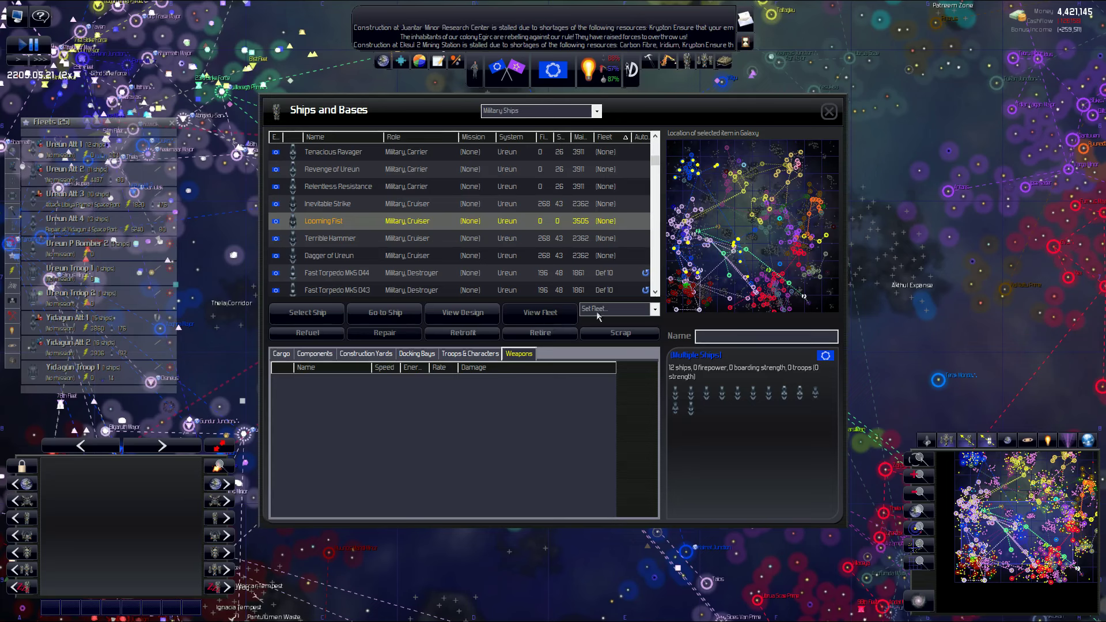
click(618, 310)
click(623, 349)
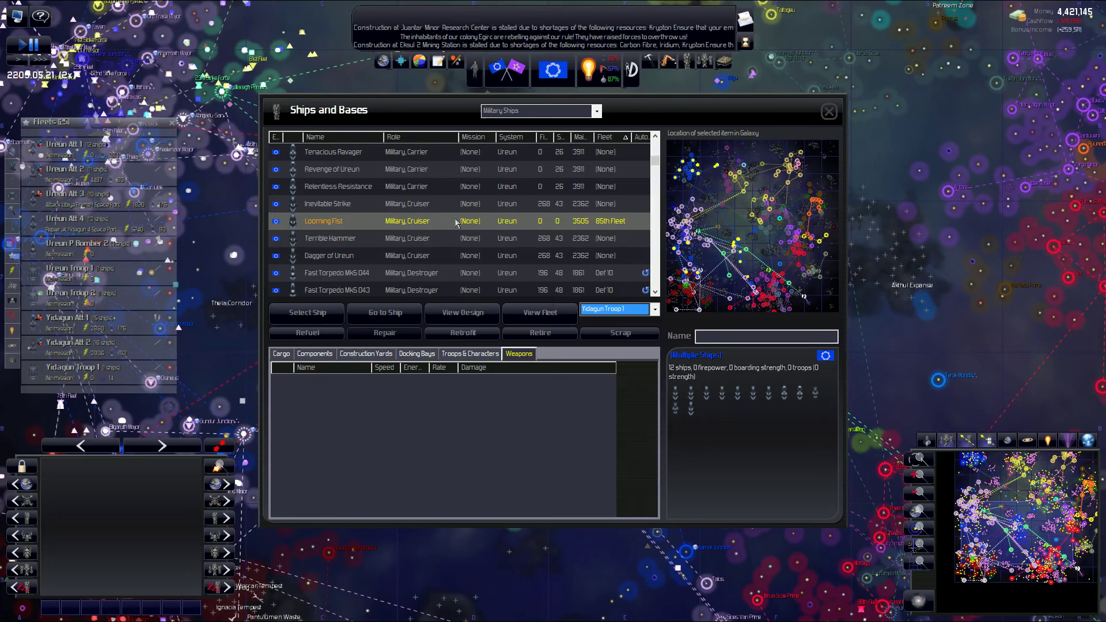
click(539, 111)
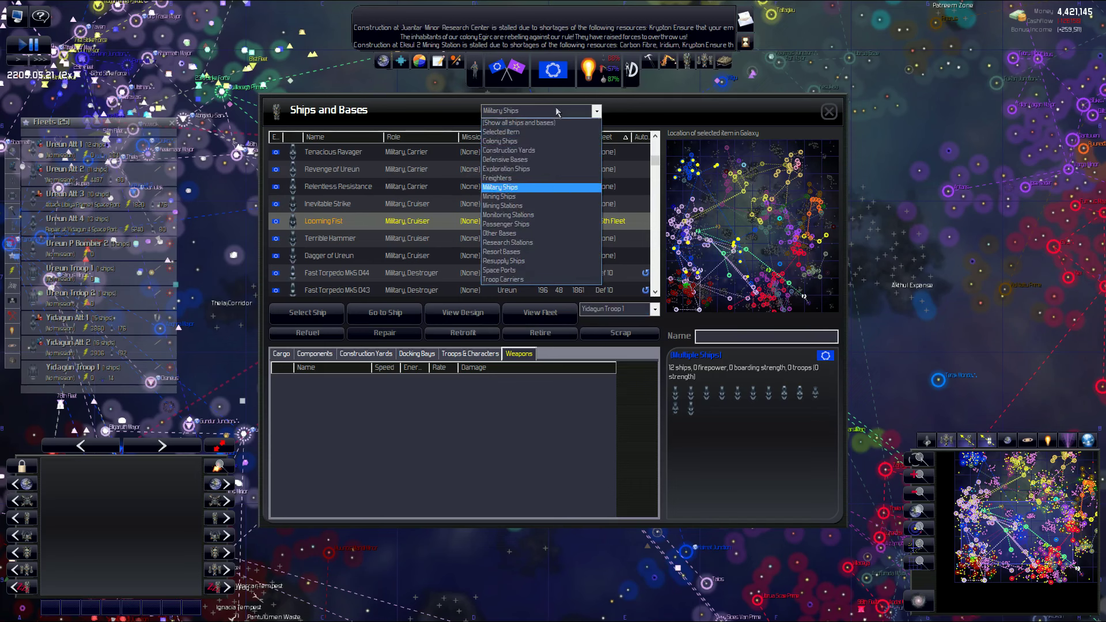
- List construction yards and order three cruisers at Ureun 1 Space Port
click(541, 151)
scroll(561, 192, down, 3)
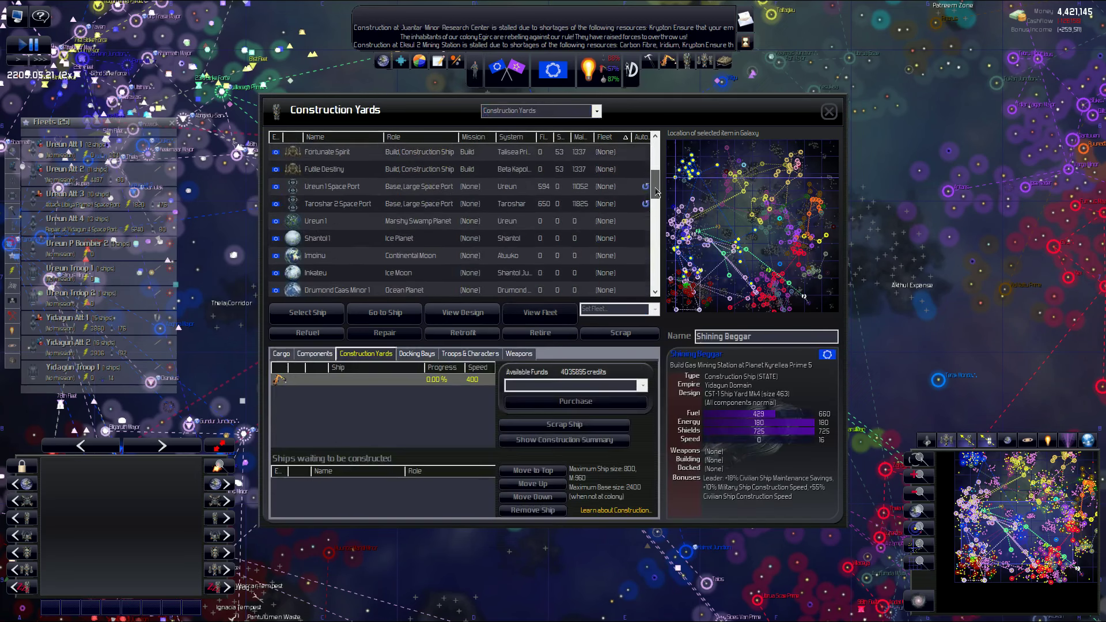
click(561, 187)
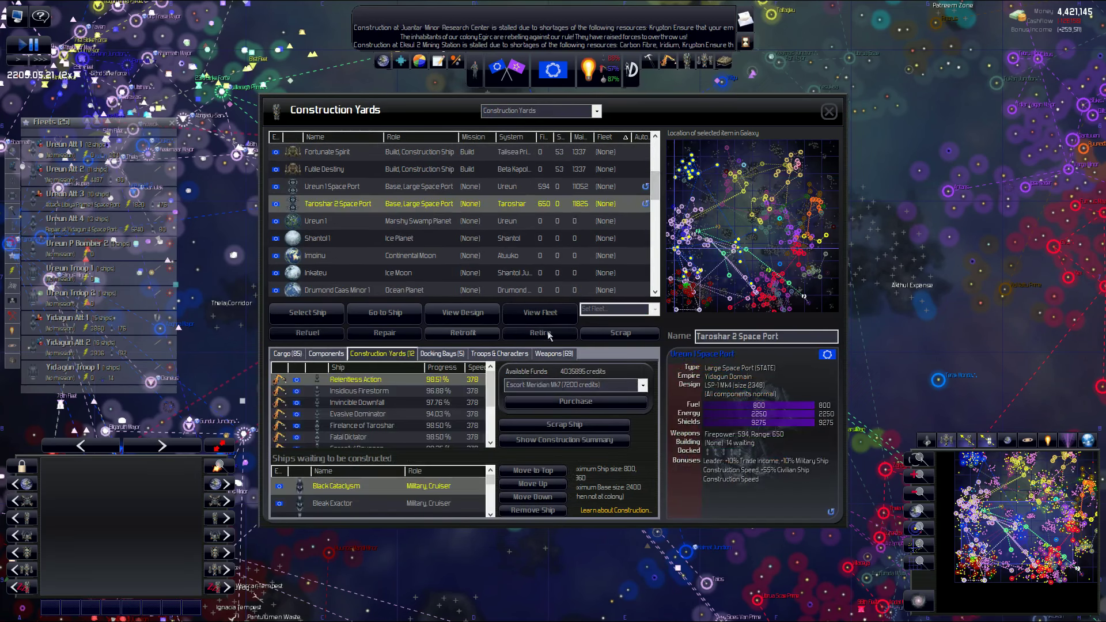
click(433, 187)
click(571, 384)
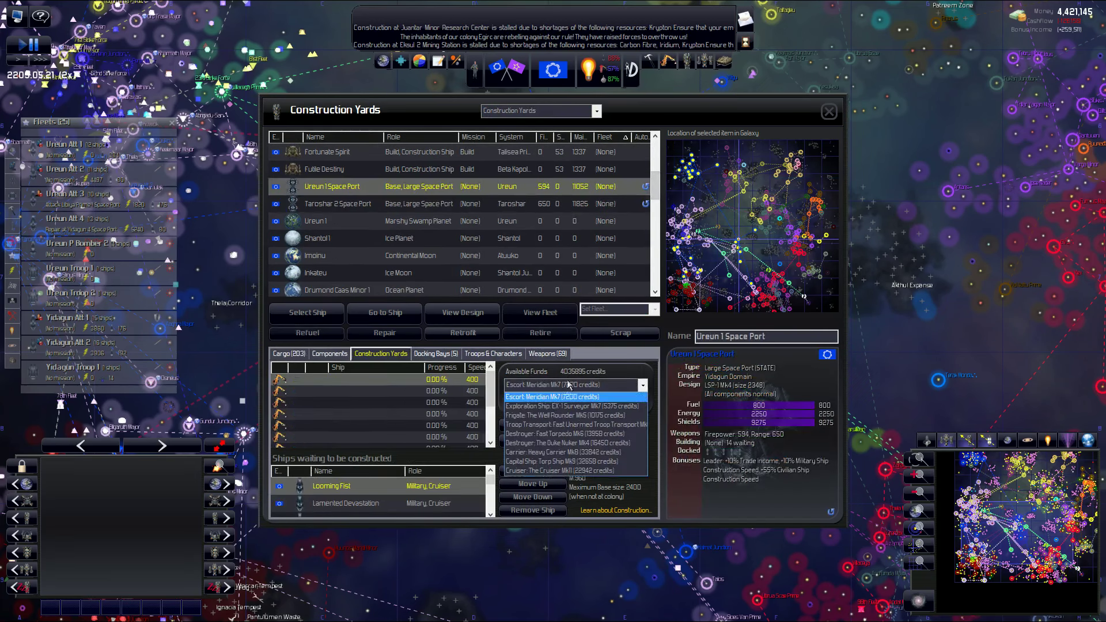
click(560, 472)
click(555, 404)
click(555, 403)
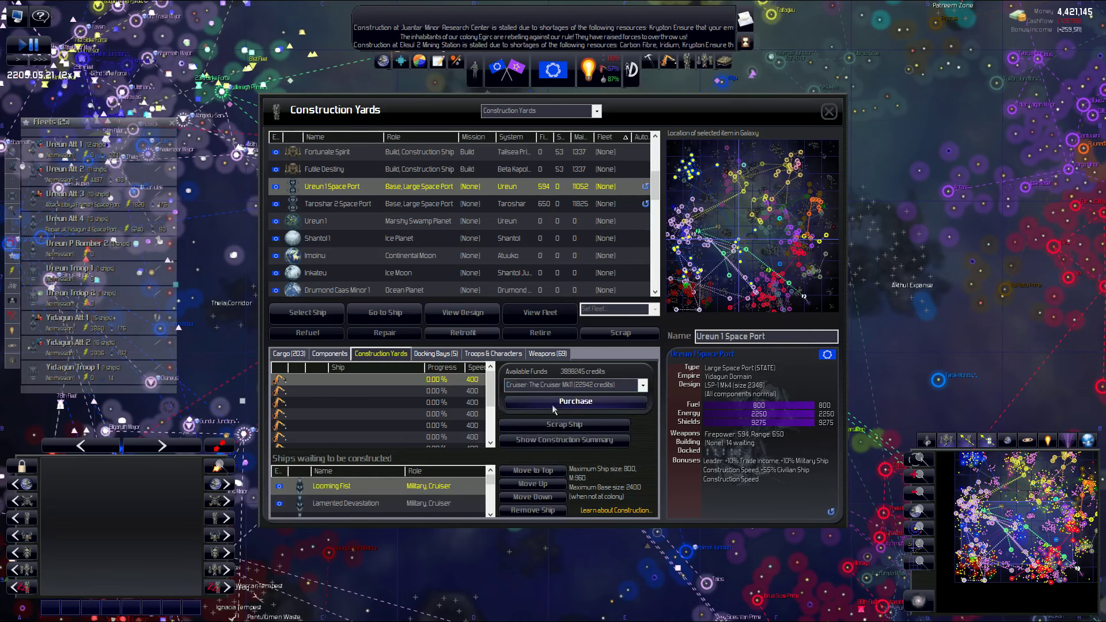
click(555, 403)
- Order Torp Ship Mk9 capital ships and Heavy Carrier Mk8s at Ureun 1 Space Port
click(571, 385)
click(571, 459)
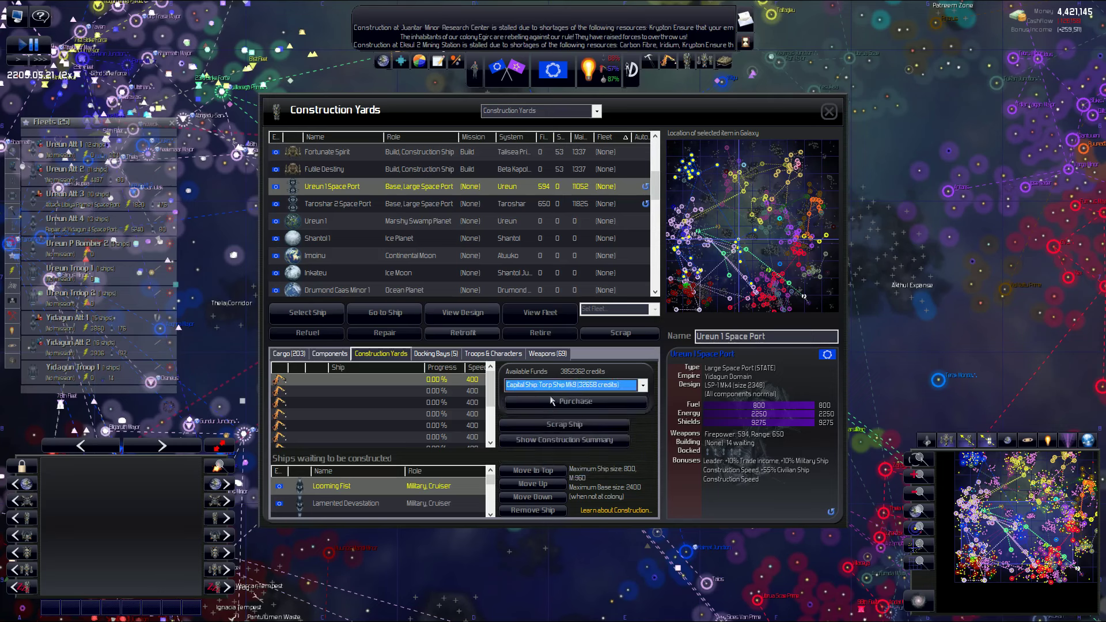
click(551, 400)
click(571, 385)
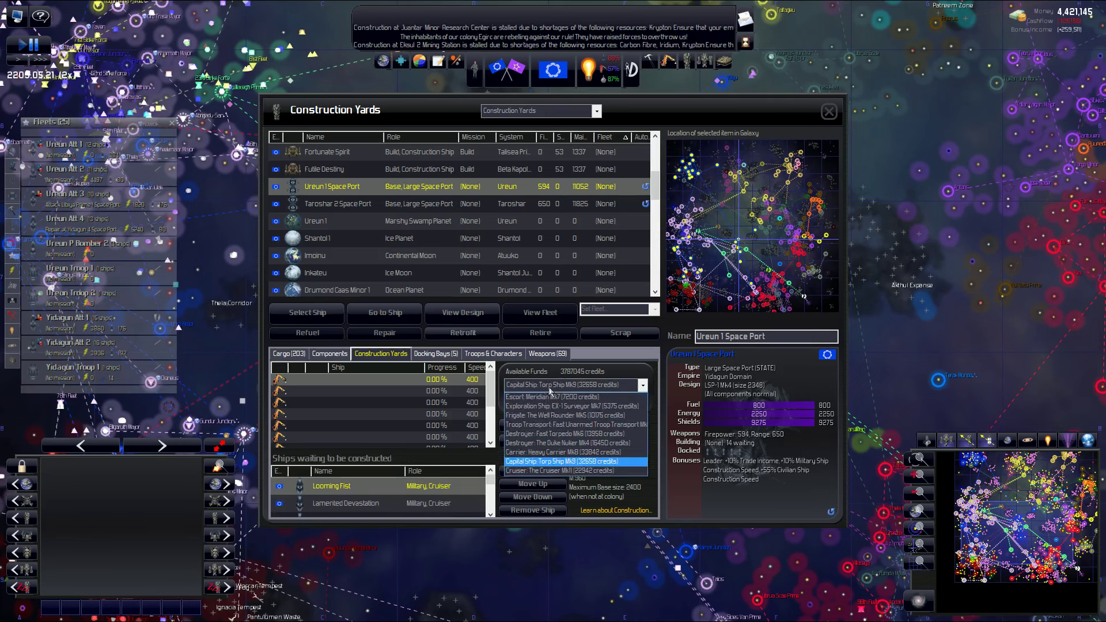
click(546, 453)
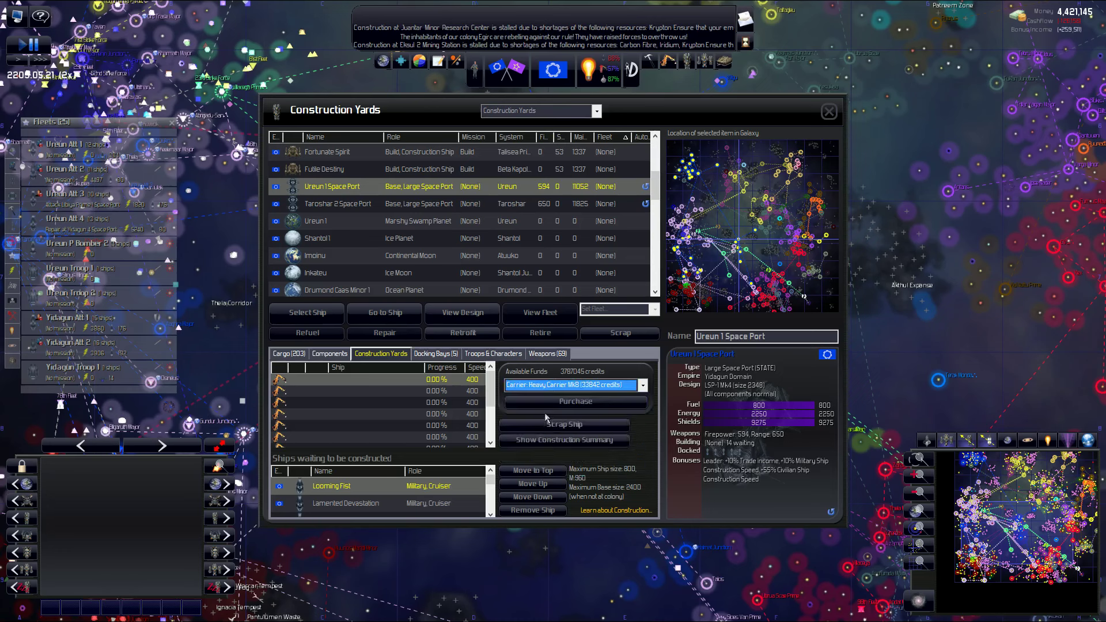
click(568, 403)
- List military ships and select Grim Rampage, Deadly Gauntlet and several more Ureun warships and cruisers
click(597, 111)
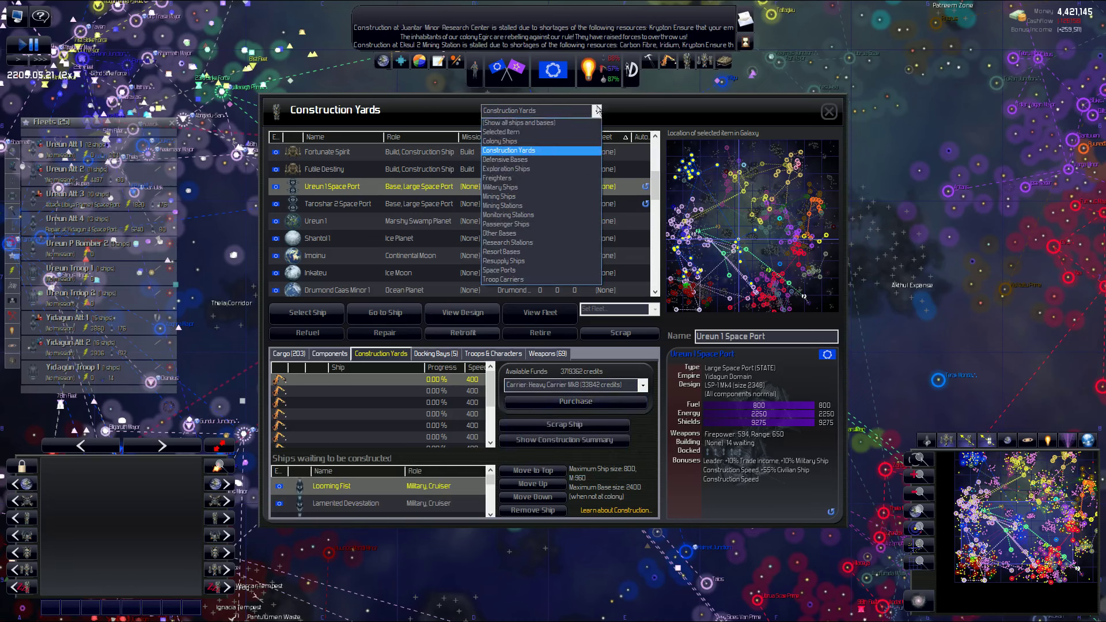
click(552, 190)
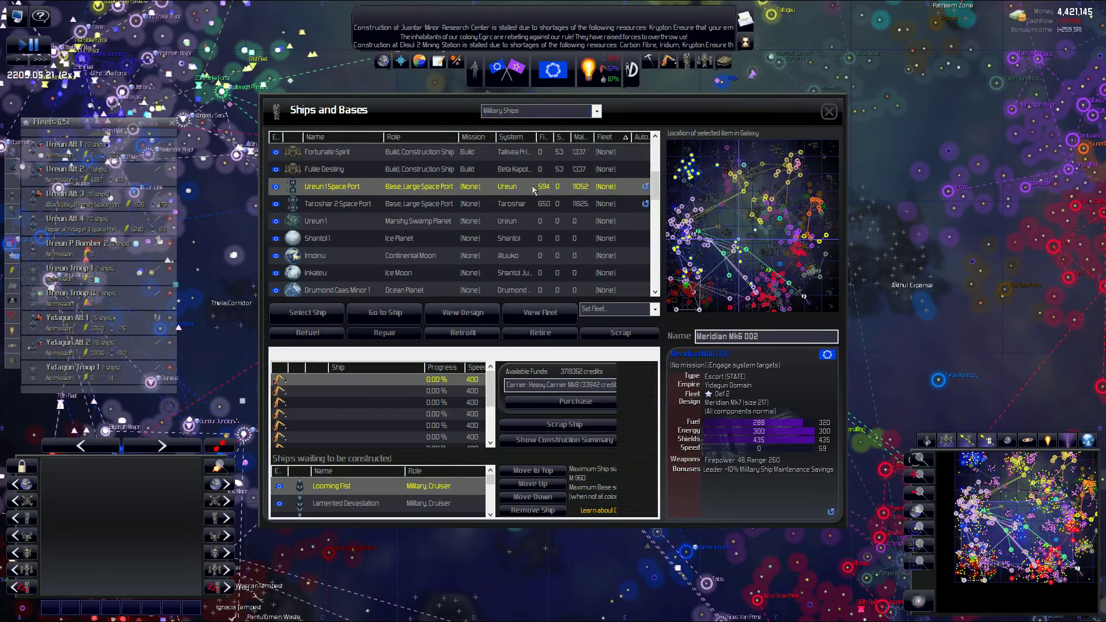
click(438, 154)
ctrl+click(415, 256)
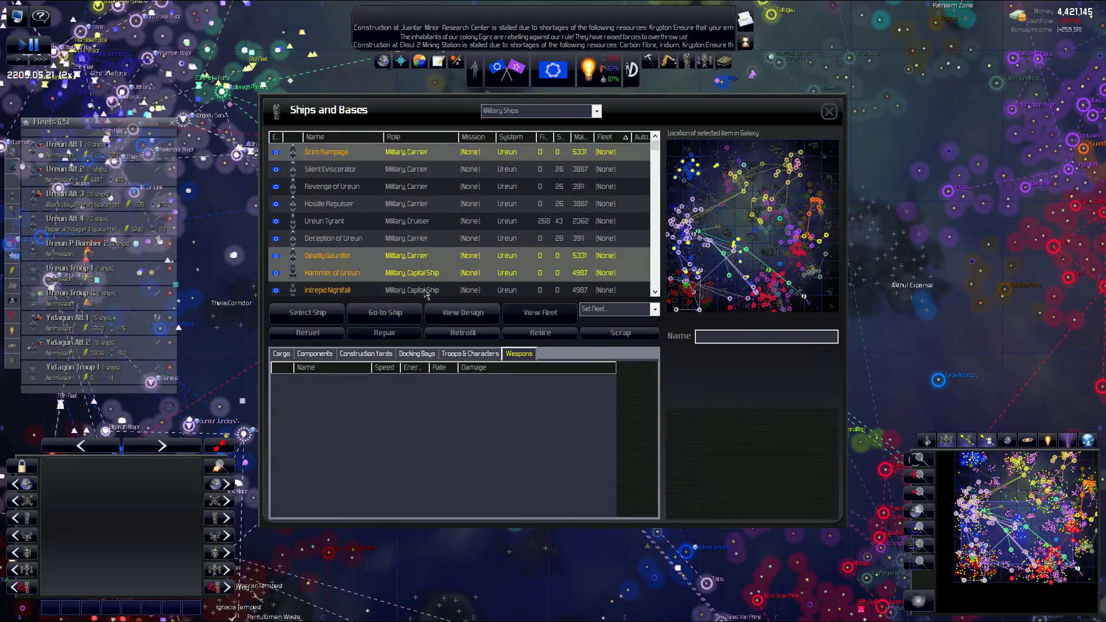
ctrl+click(417, 291)
scroll(441, 260, down, 3)
ctrl+click(410, 204)
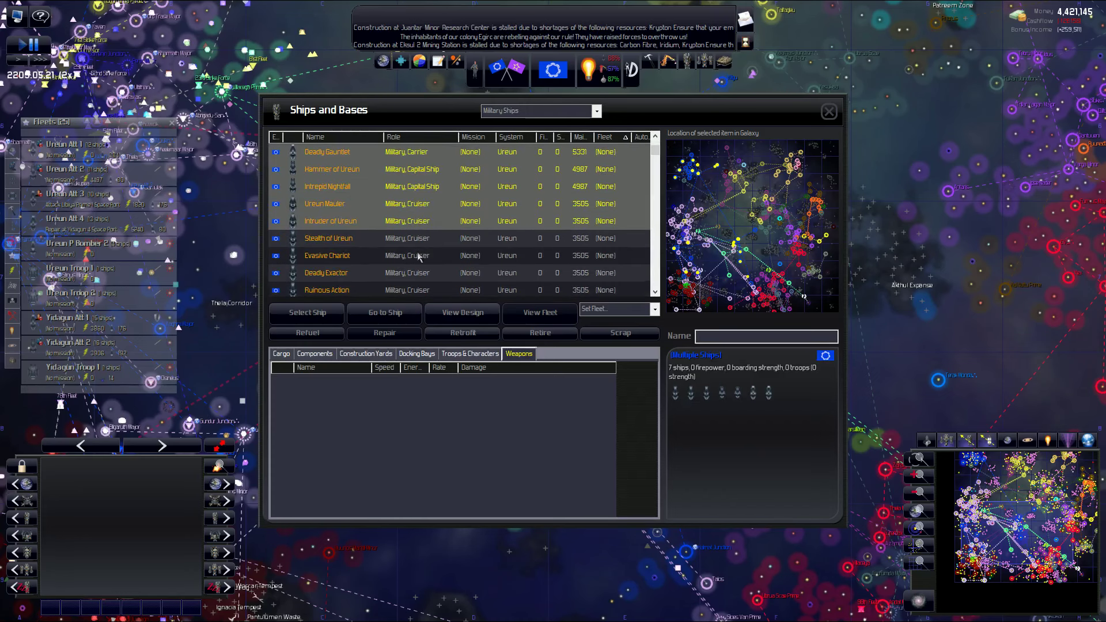
ctrl+click(410, 240)
ctrl+click(415, 256)
ctrl+click(423, 290)
scroll(440, 259, down, 3)
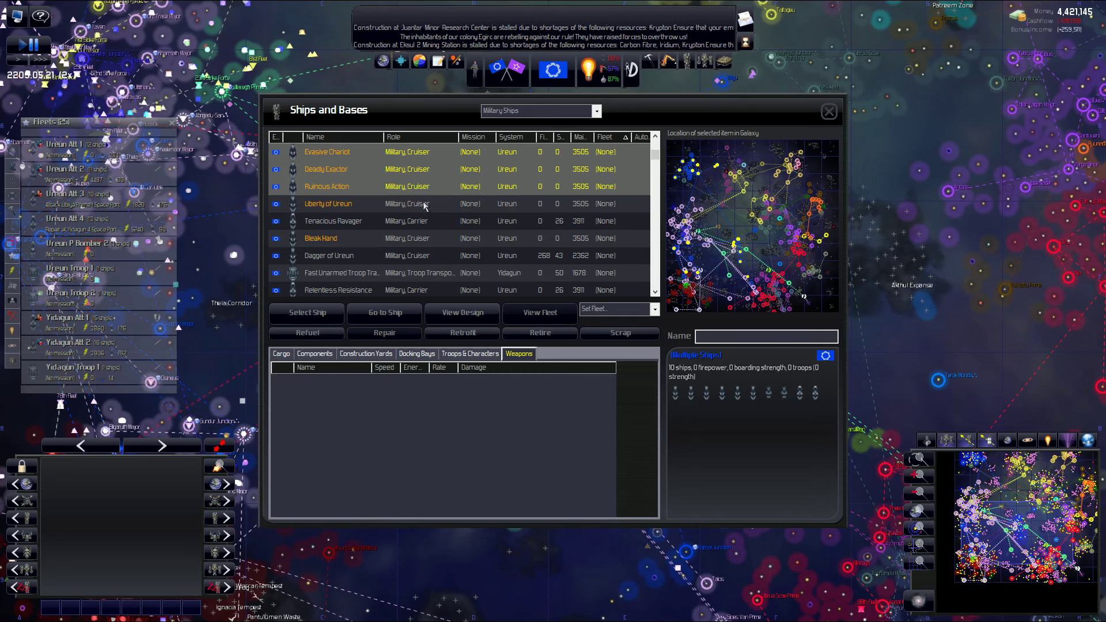
- Add Liberty of Ureun and Bleak Hand, put all twelve into a new fleet, and close the list
ctrl+click(429, 204)
ctrl+click(430, 239)
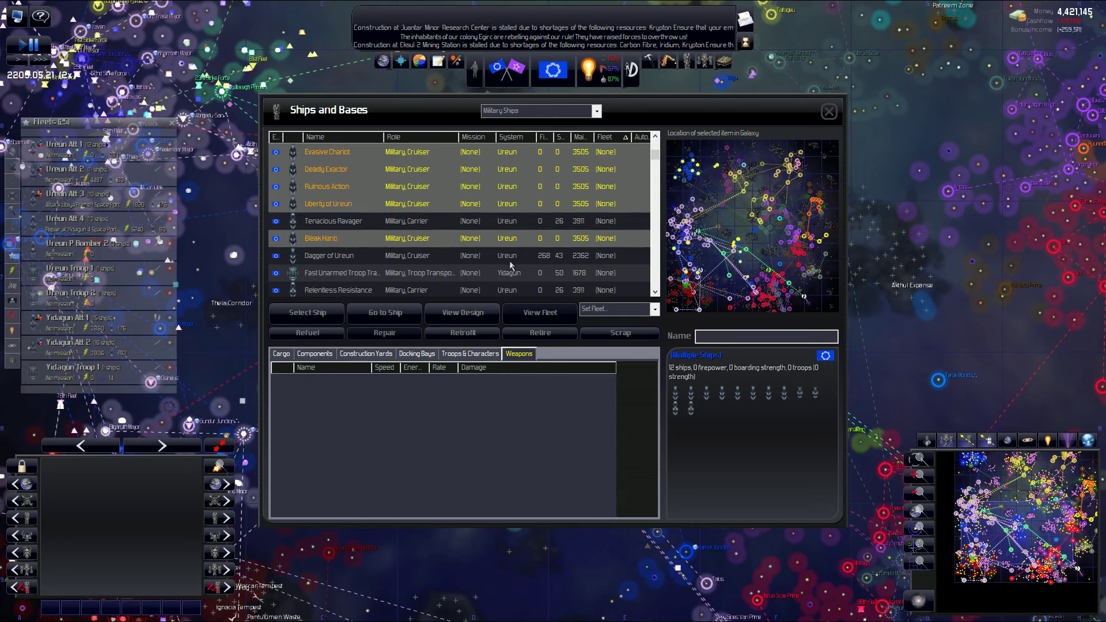
click(656, 310)
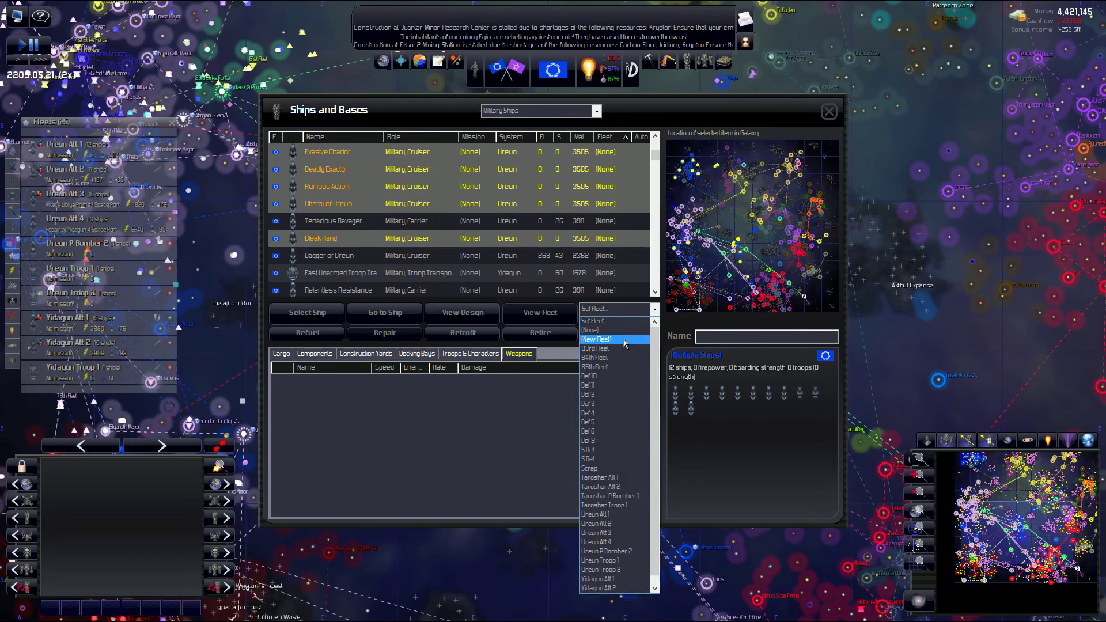
click(615, 344)
click(829, 112)
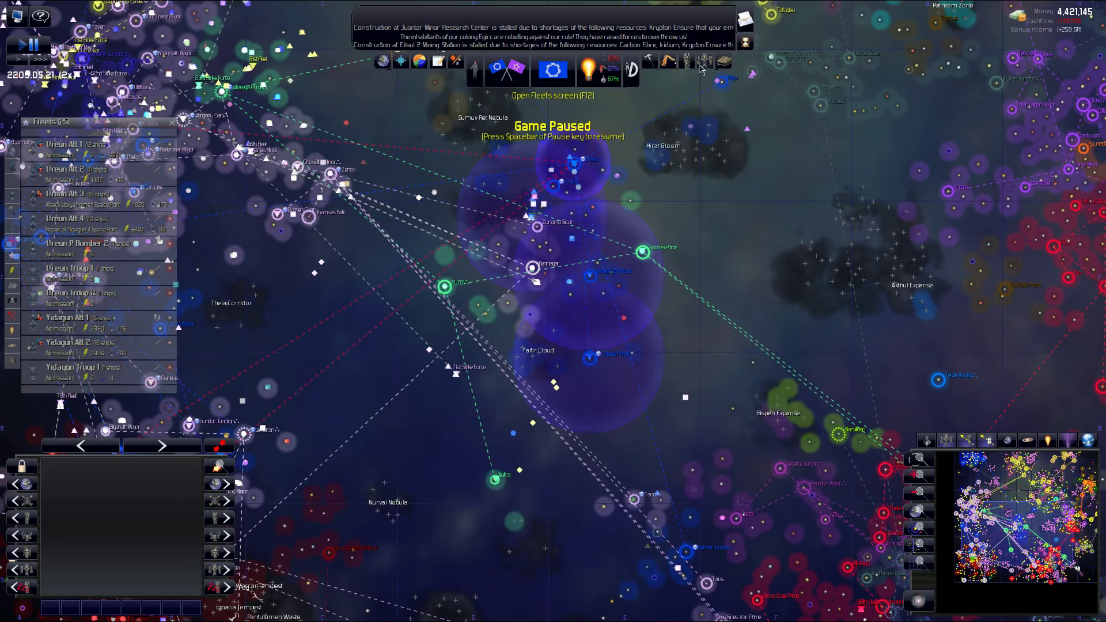
- Rename the 83rd Fleet to Ureun Troop 3 with Wigu 5 as home colony
key(F12)
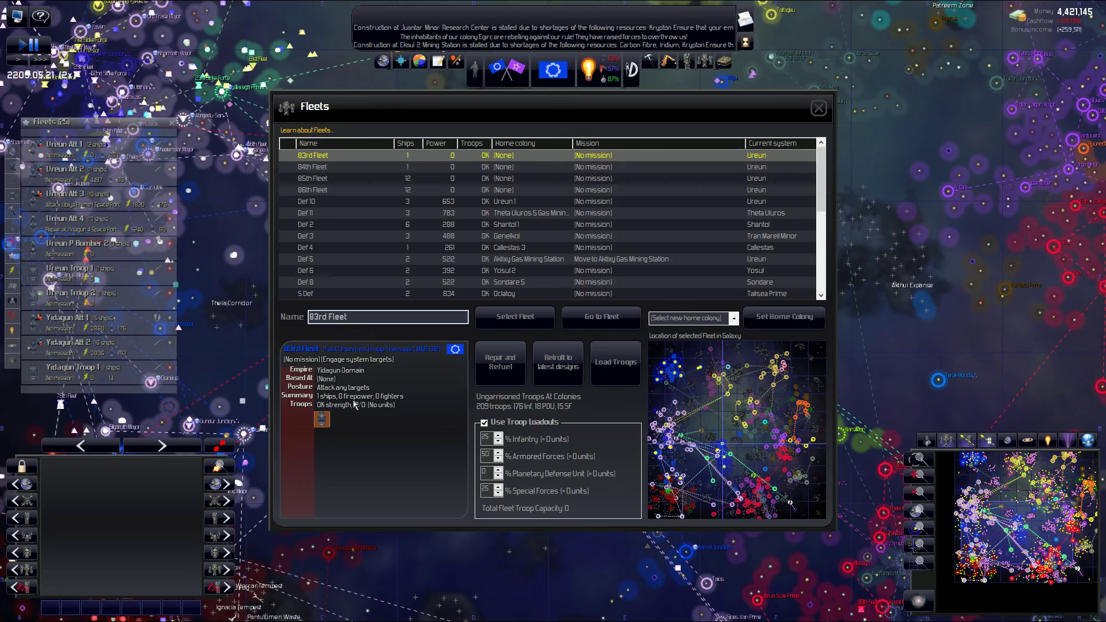
click(323, 422)
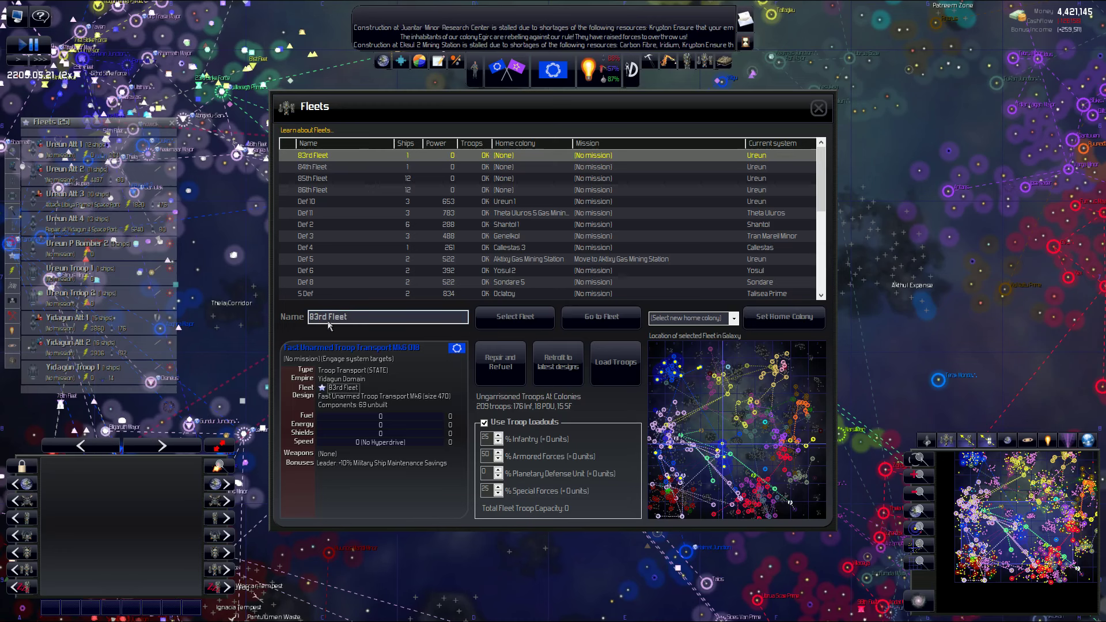
drag(357, 317, 285, 314)
text(Ureun )
text(Troop 3)
click(687, 318)
click(683, 589)
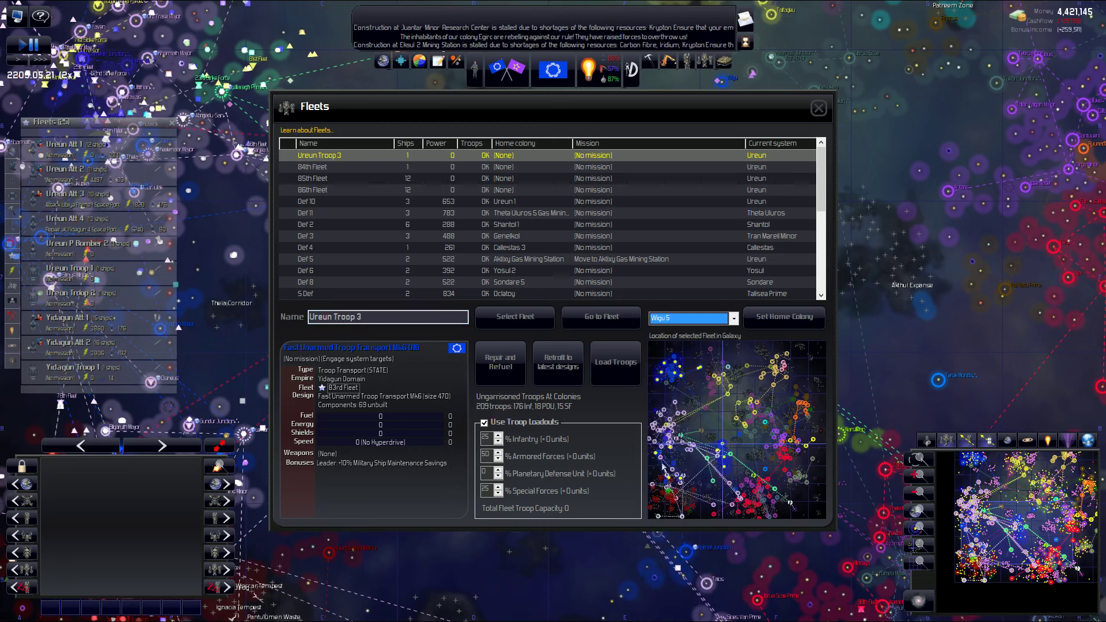
click(785, 317)
- Rename the 84th Fleet to Ureun Troop 4 with Ureun 1 as home colony
click(334, 167)
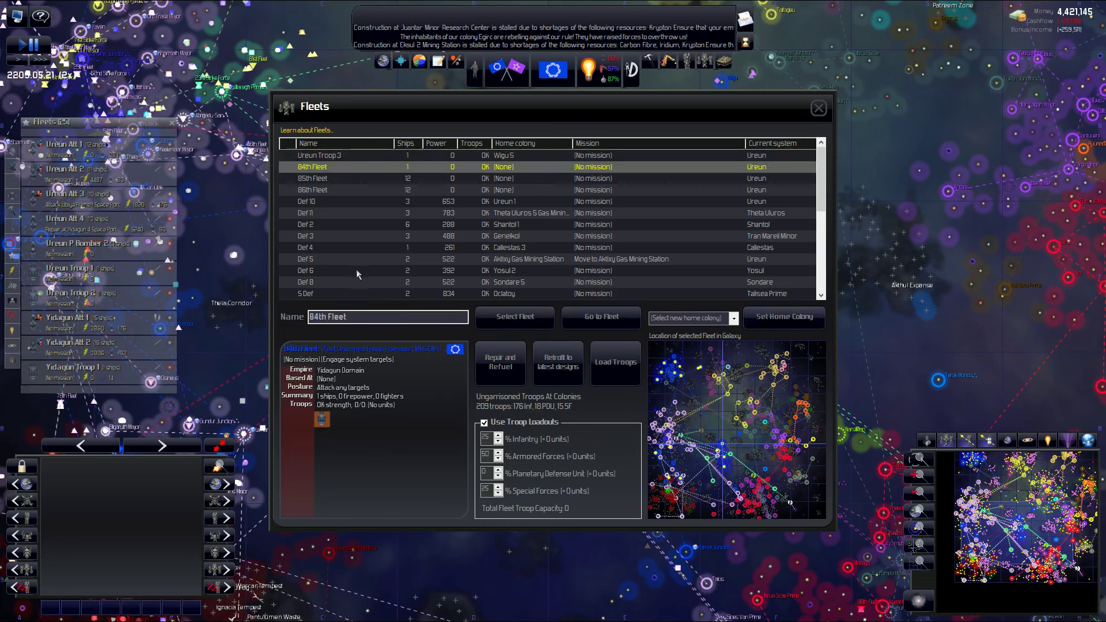
drag(374, 318, 268, 307)
text(Ureun Troop)
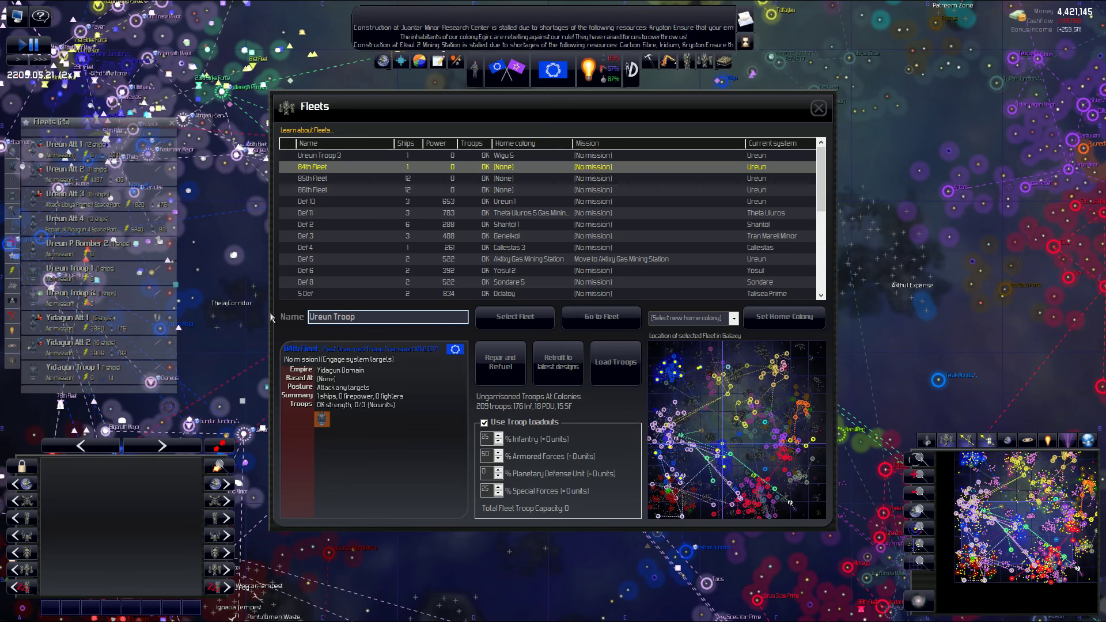
text( 4)
click(692, 317)
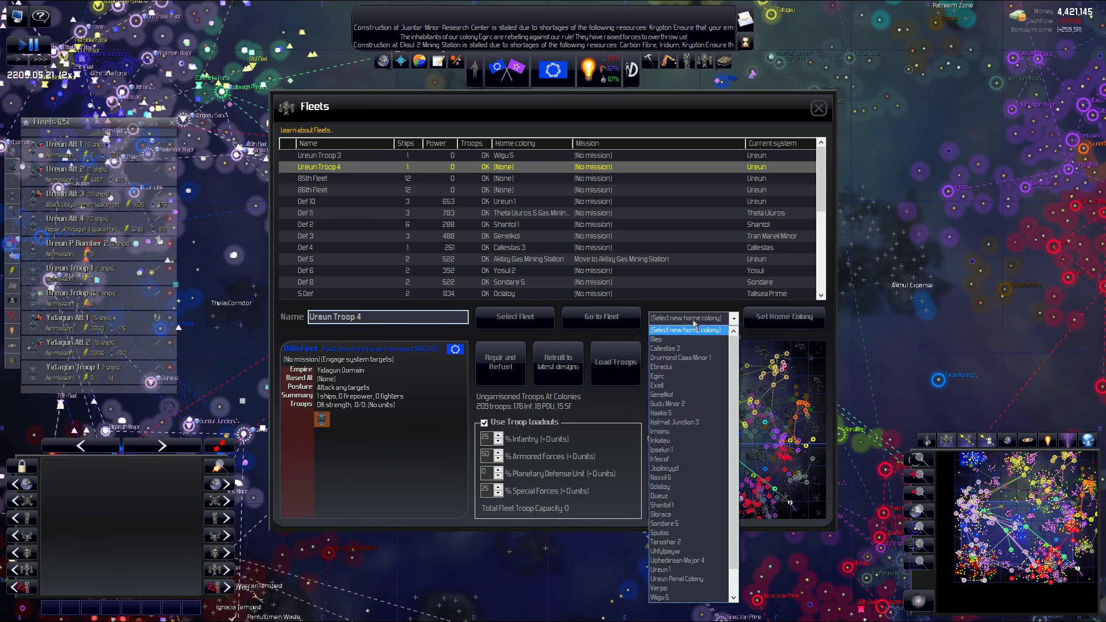
click(683, 569)
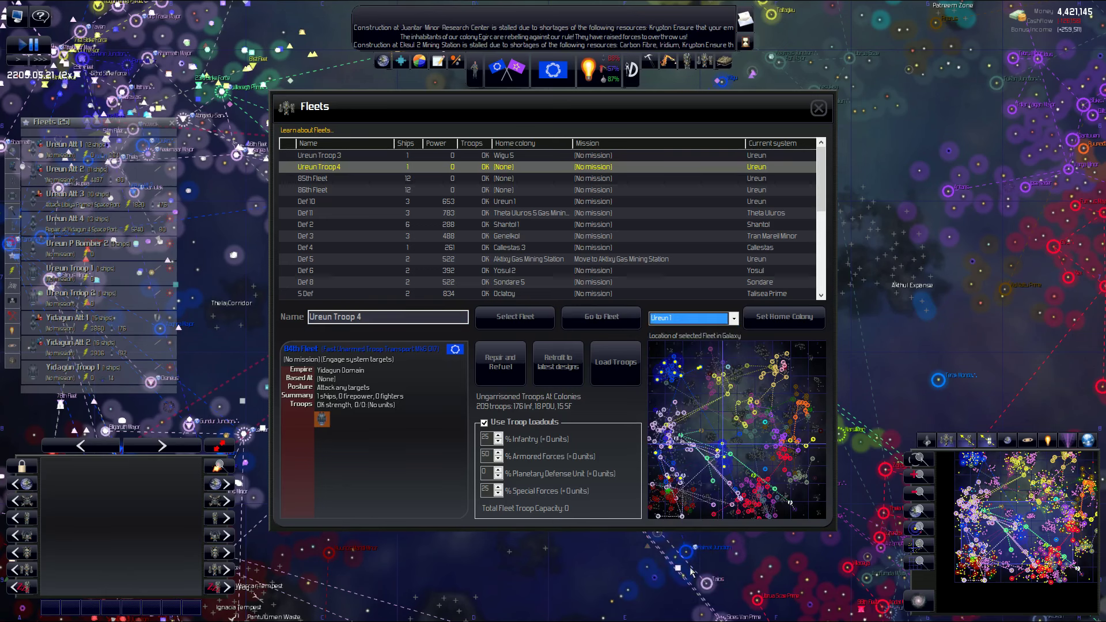
click(784, 316)
- Rename the twelve-ship 86th Fleet to Ureun Att 5 with Ureun 1 as home colony
click(345, 181)
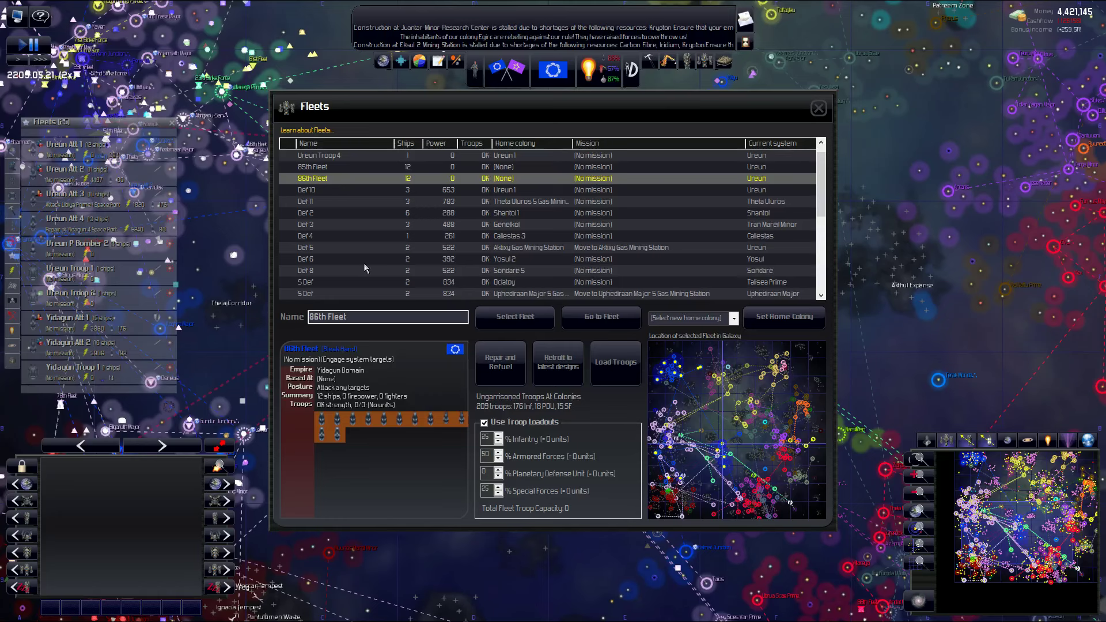
double_click(372, 317)
text(Ureu)
text(n Att)
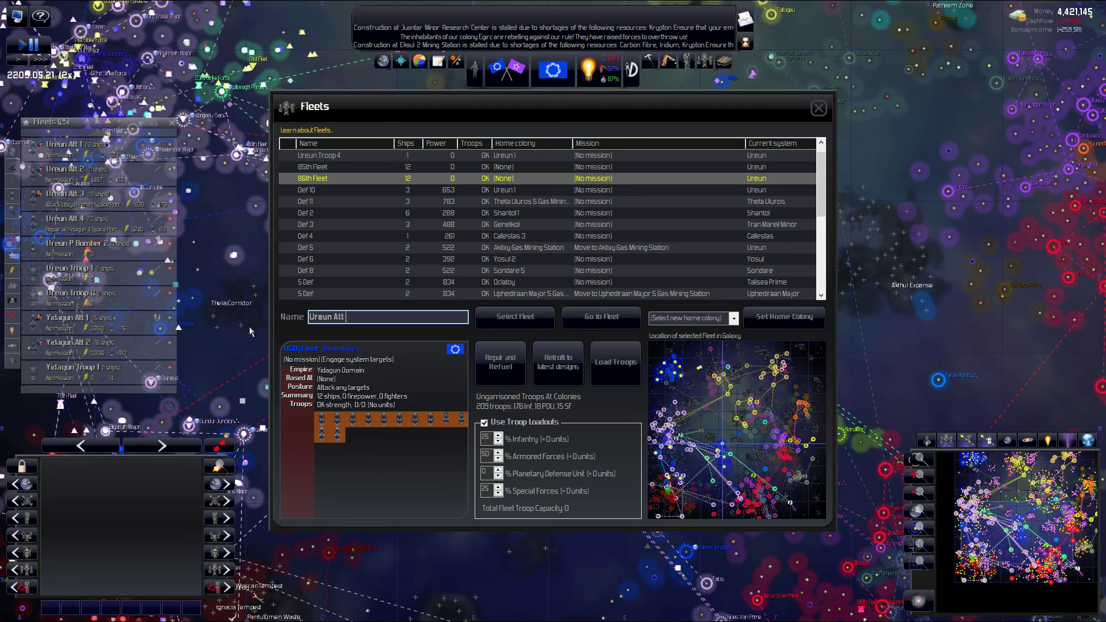
text( 5)
click(694, 318)
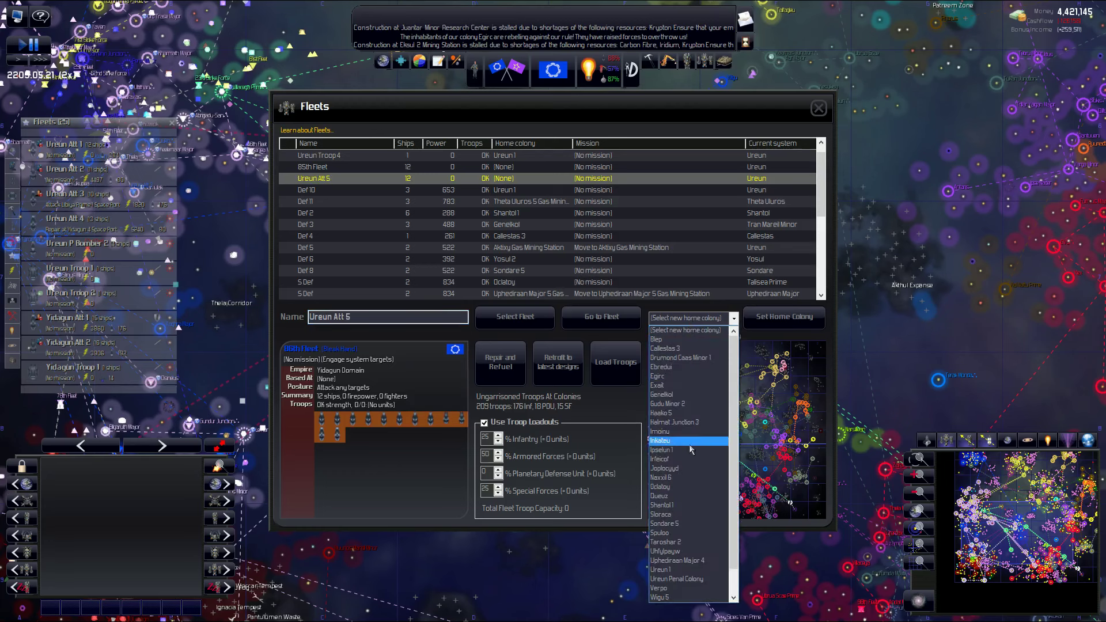
click(689, 566)
click(784, 316)
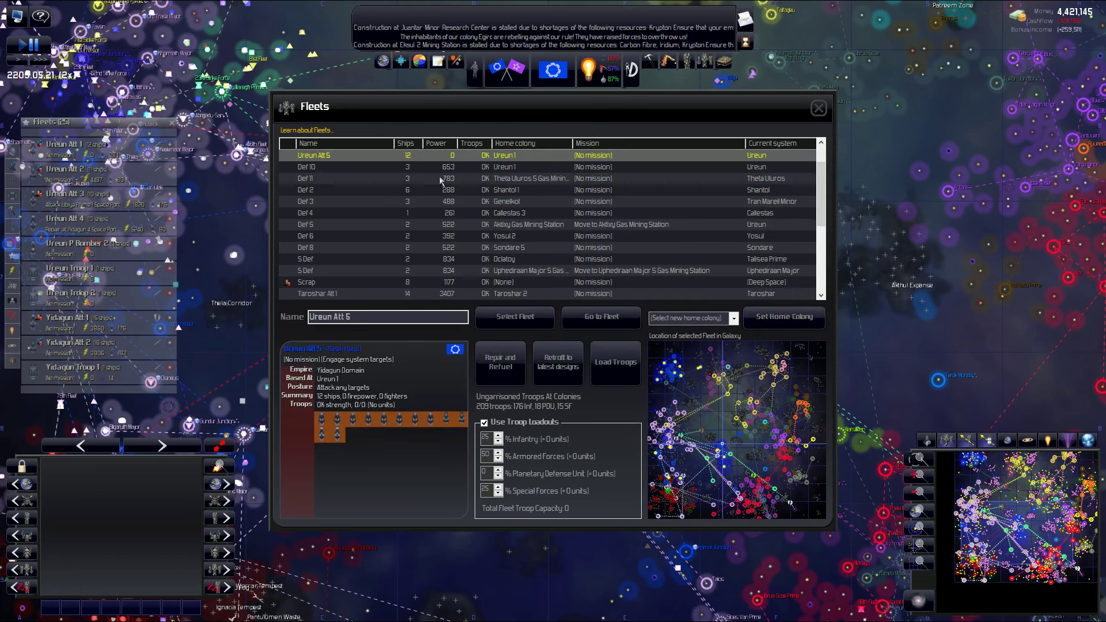
scroll(818, 193, up, 2)
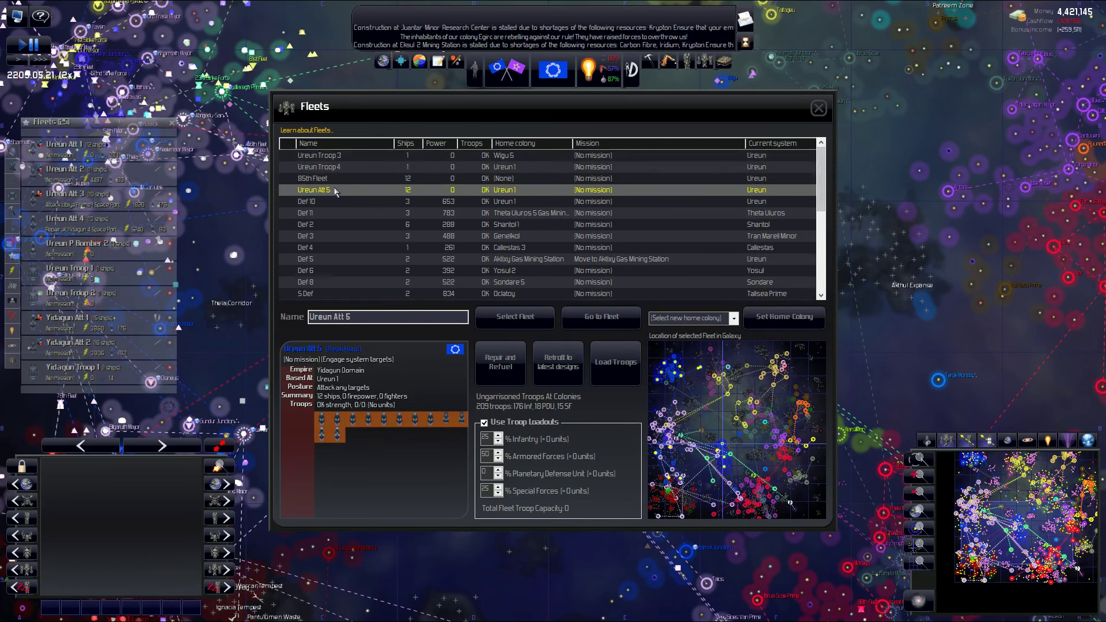
- Rename the 85th Fleet to Ureun Att 6 and set Ureun 1 as its home colony
click(333, 179)
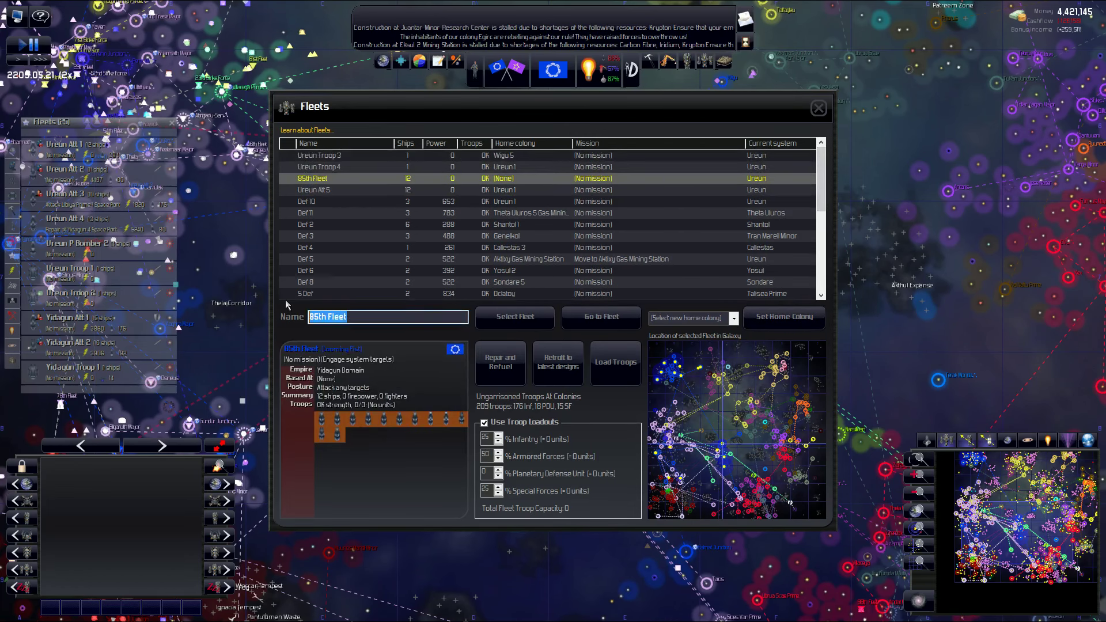
text(Ureun Att 6)
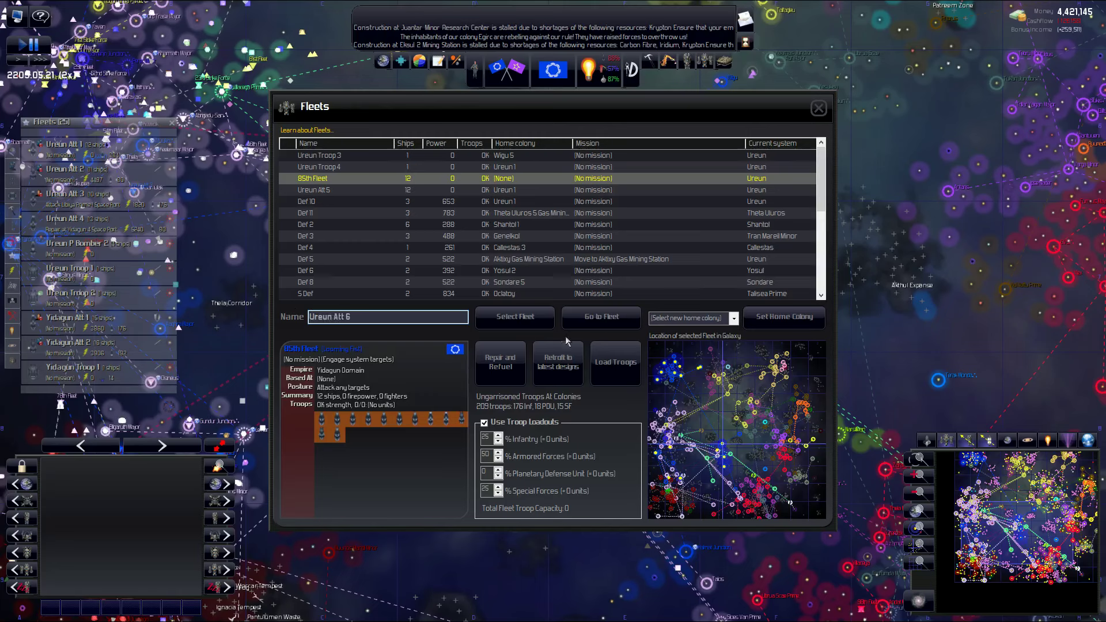
click(672, 319)
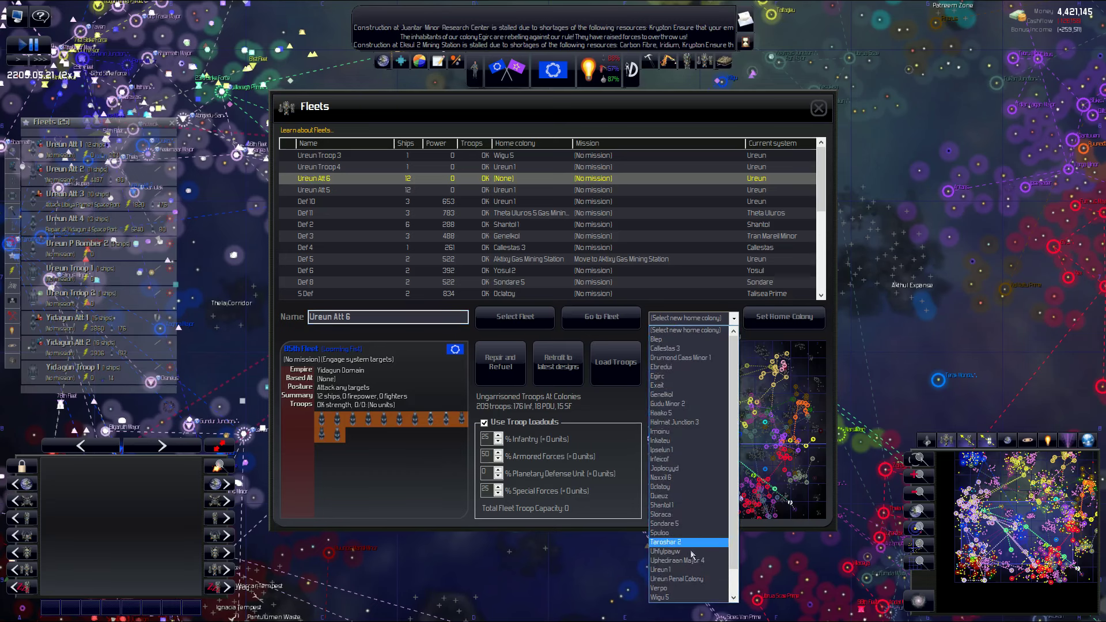
click(687, 571)
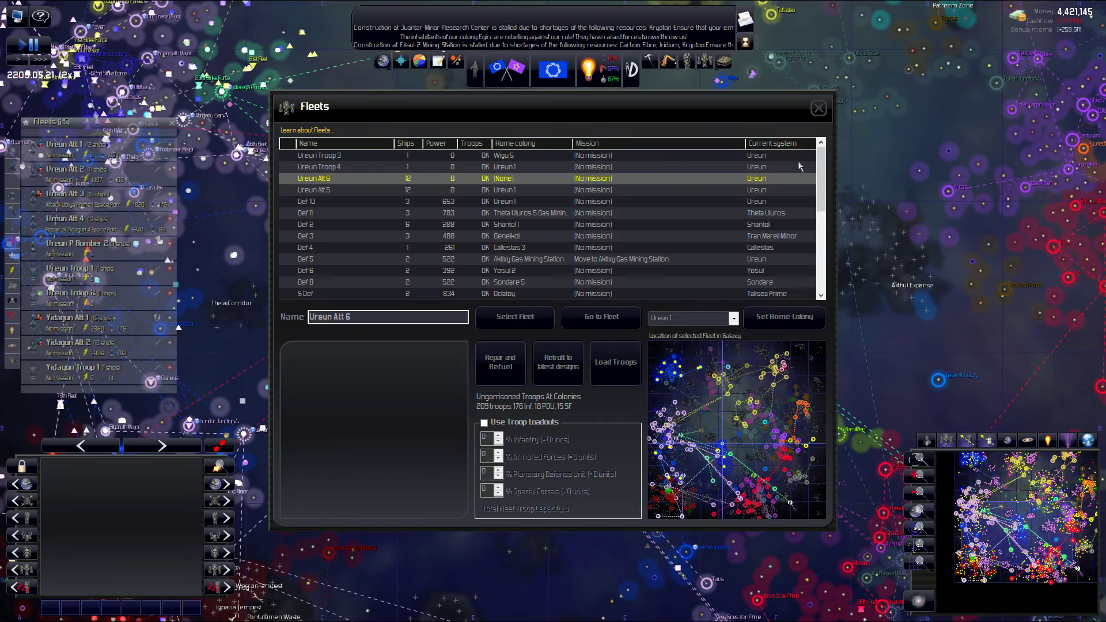
click(785, 316)
- Close the Fleets window and inspect planet Wigu 5
click(819, 107)
scroll(574, 184, up, 3)
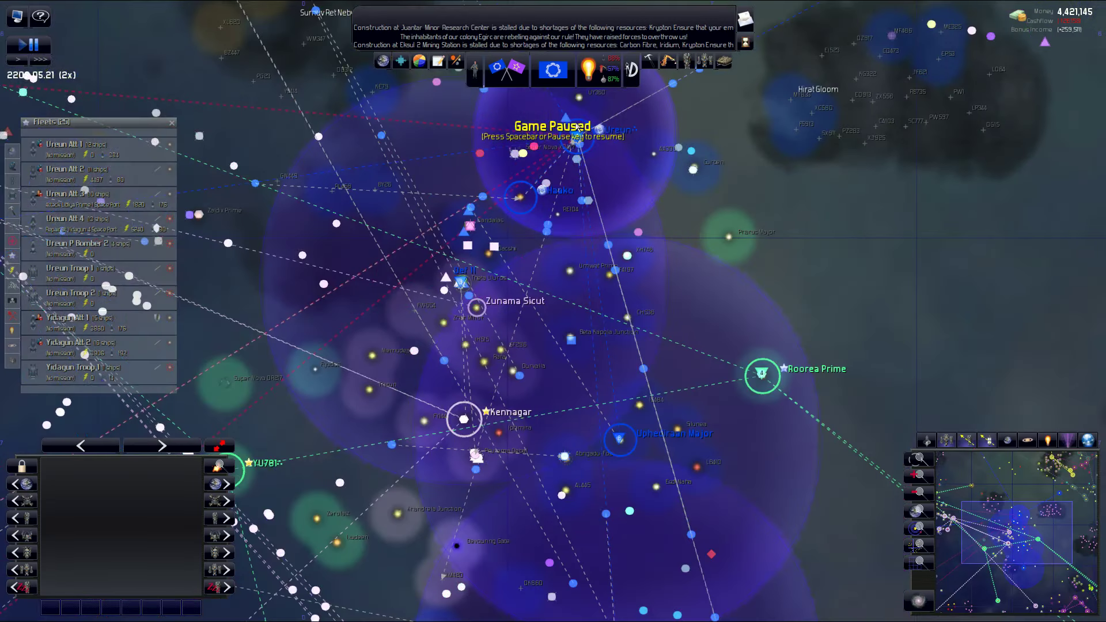
scroll(575, 184, down, 3)
scroll(663, 200, up, 3)
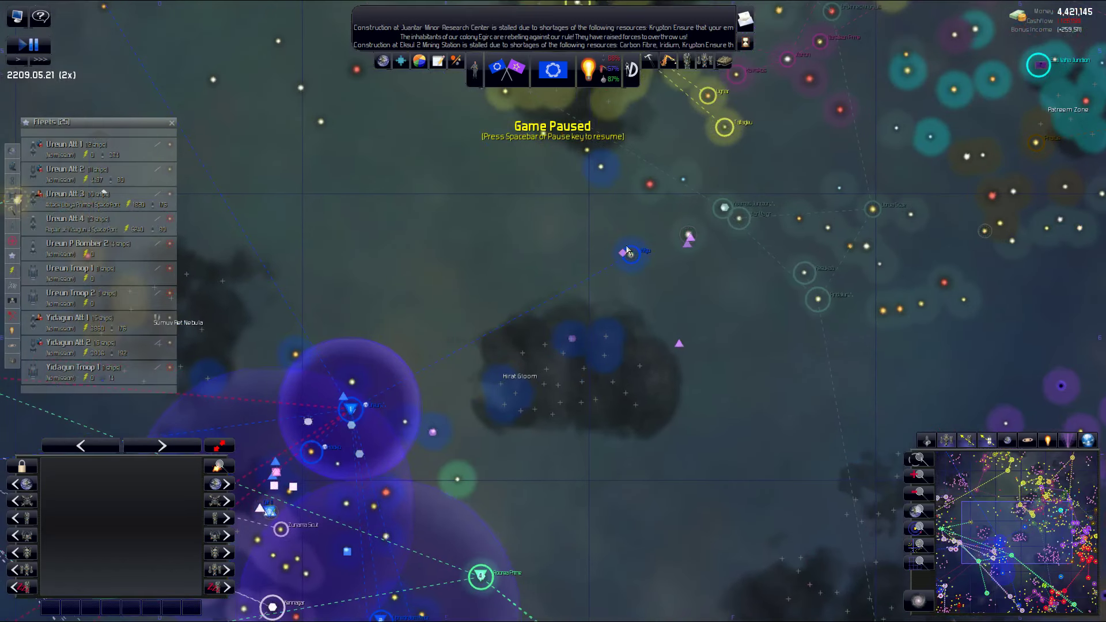
scroll(628, 246, up, 5)
scroll(653, 277, up, 3)
scroll(650, 293, up, 3)
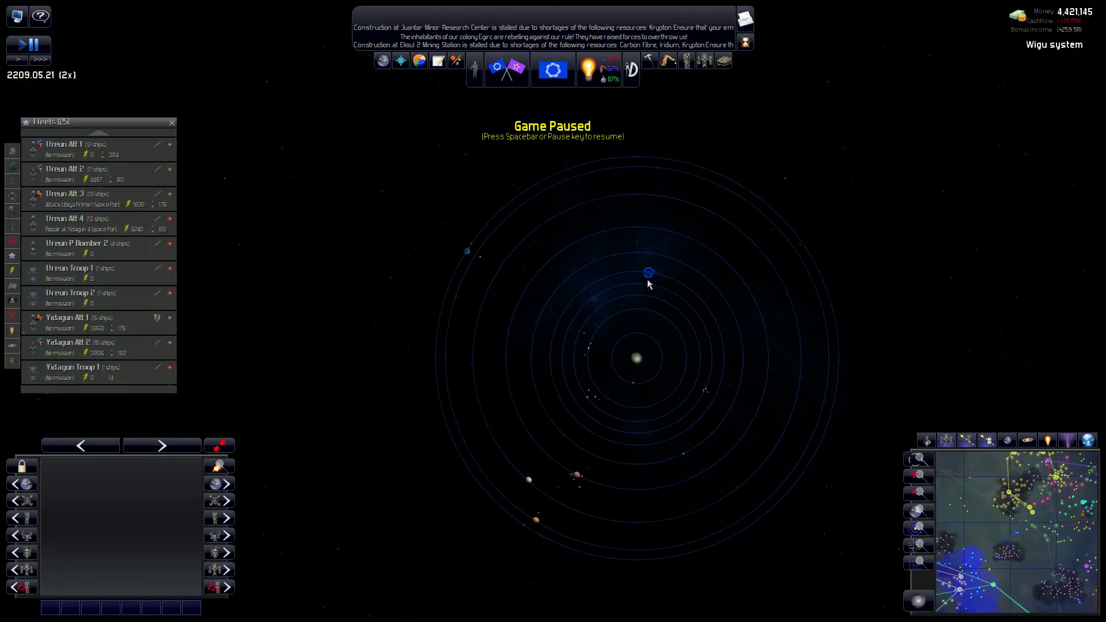
scroll(645, 288, up, 4)
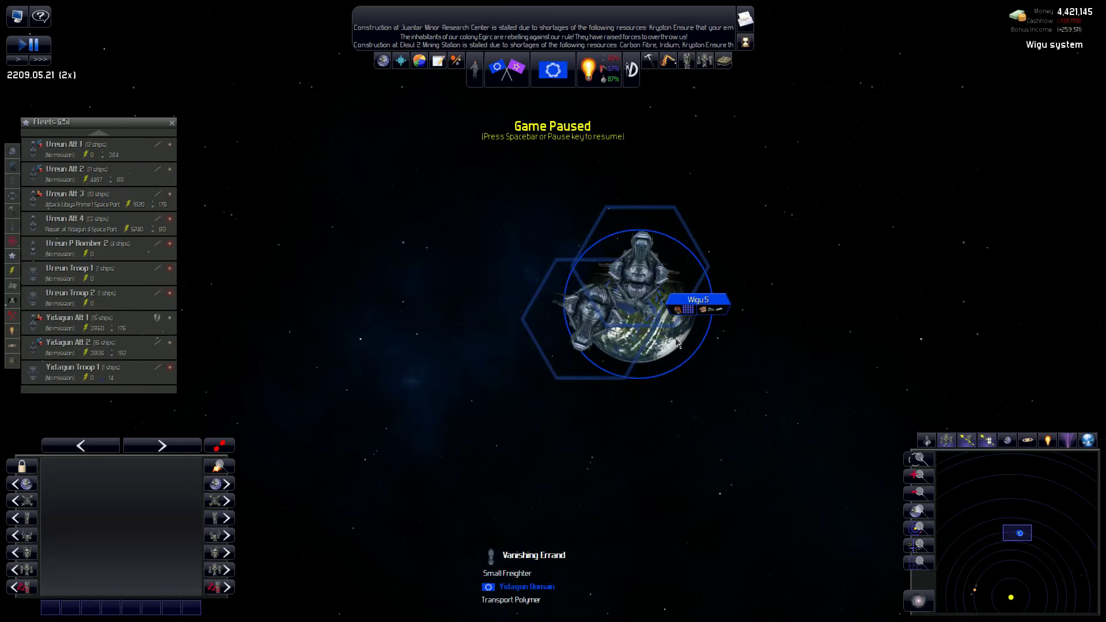
click(640, 295)
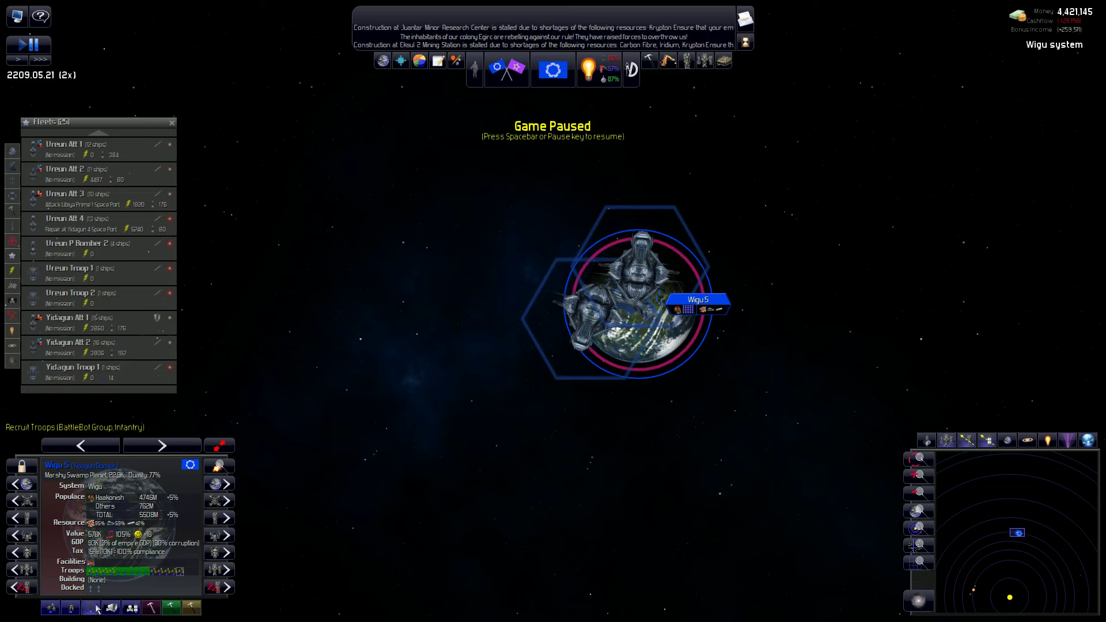
key(Escape)
scroll(794, 209, down, 5)
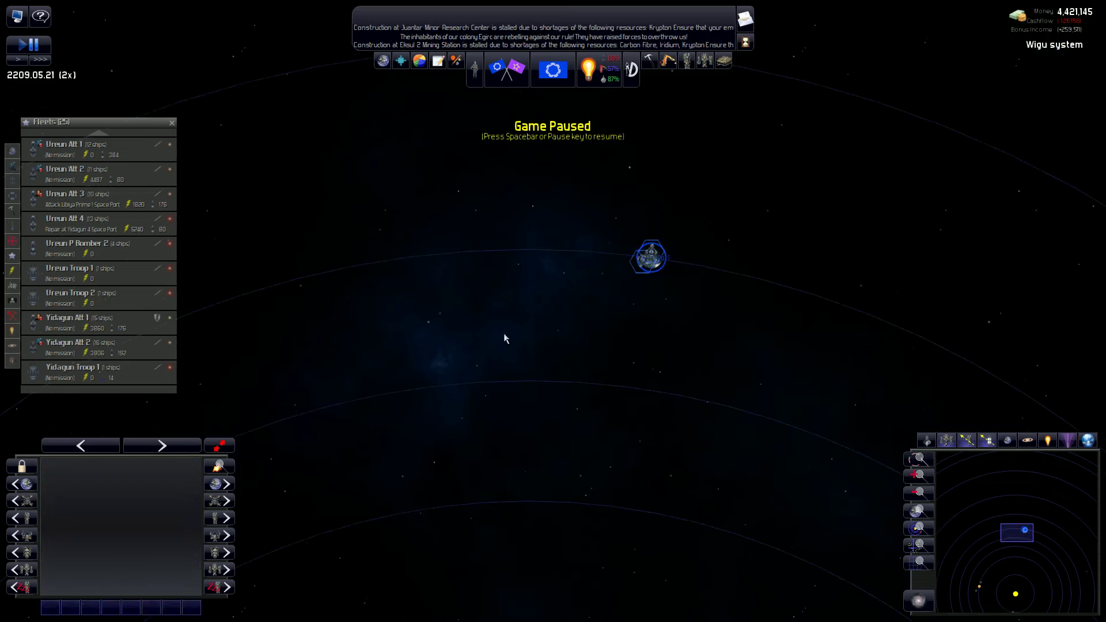
scroll(504, 338, down, 4)
scroll(501, 337, down, 4)
scroll(501, 337, down, 4)
scroll(454, 306, down, 3)
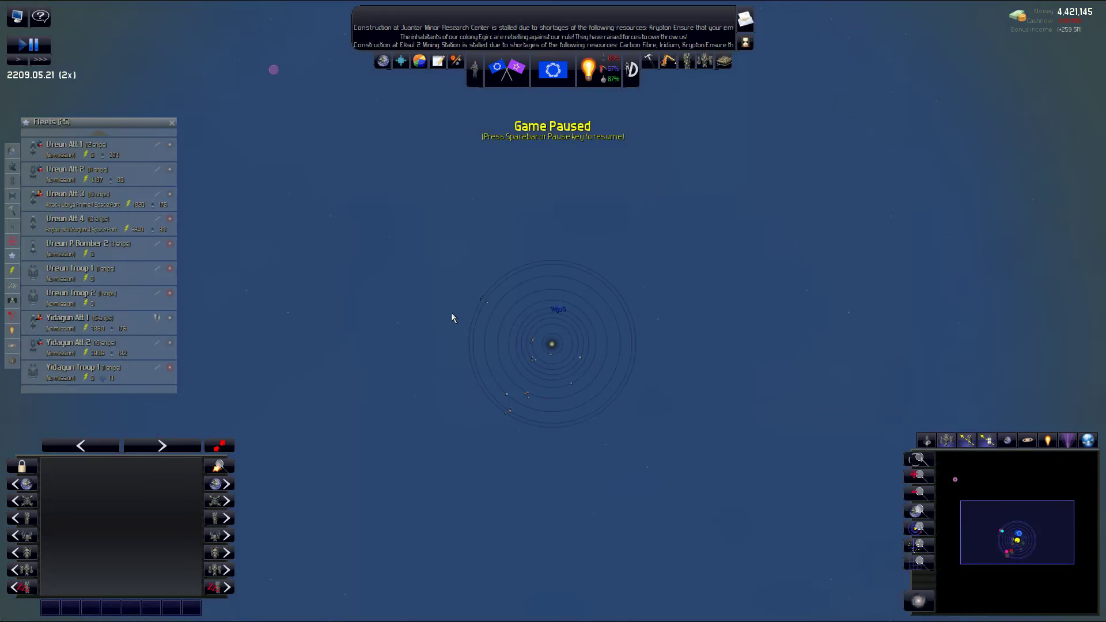
scroll(452, 319, down, 3)
scroll(449, 316, down, 3)
scroll(380, 359, down, 4)
scroll(383, 383, down, 3)
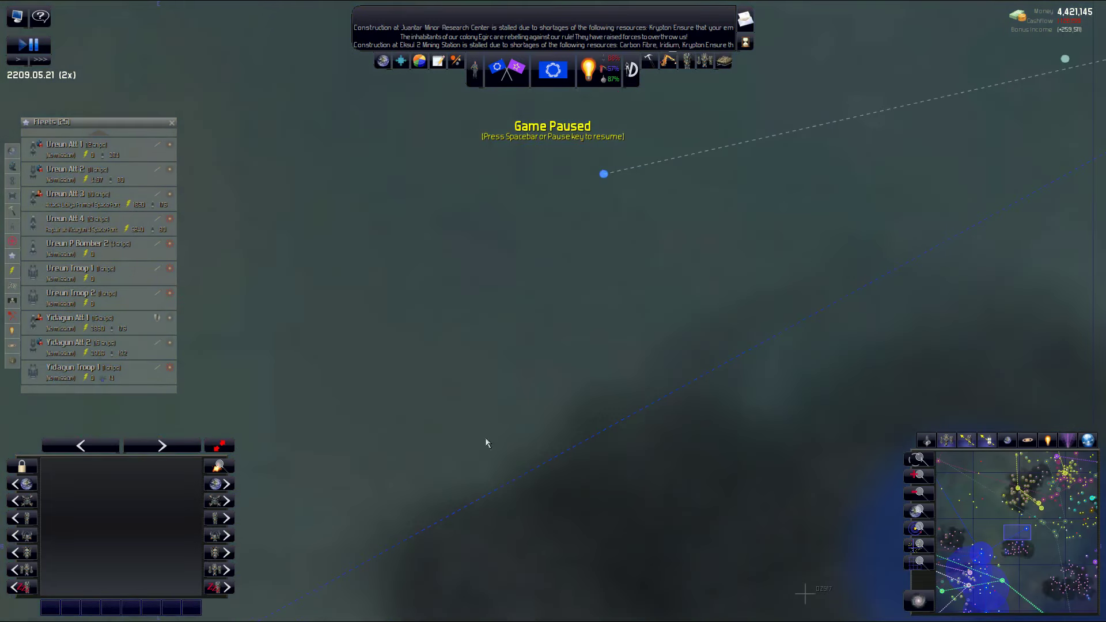
scroll(519, 415, down, 4)
scroll(519, 407, down, 4)
scroll(450, 402, up, 4)
scroll(435, 322, up, 4)
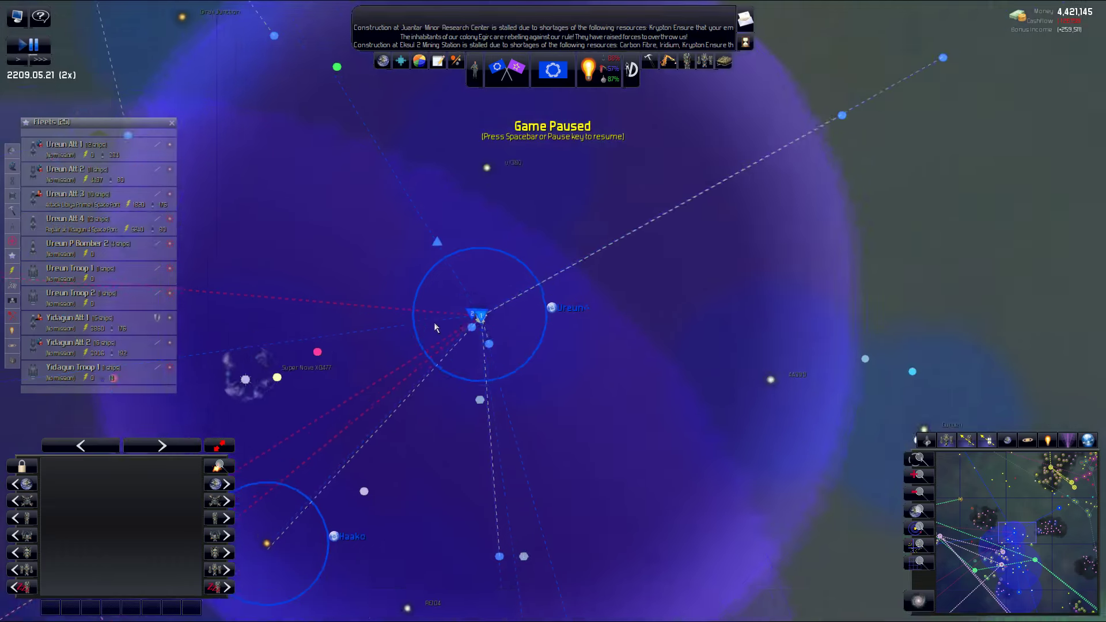
scroll(485, 313, up, 1)
scroll(483, 318, up, 3)
scroll(494, 312, up, 3)
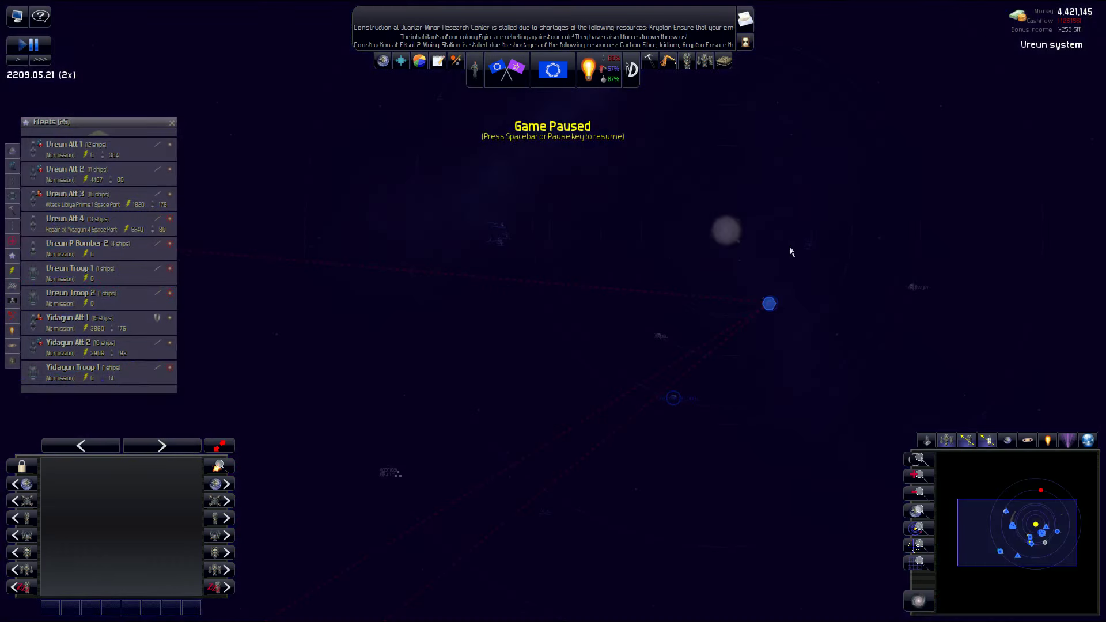
- Inspect Ureun Penal Colony, Ureun 1 Space Port and Ureun 1, then resume the game
click(595, 389)
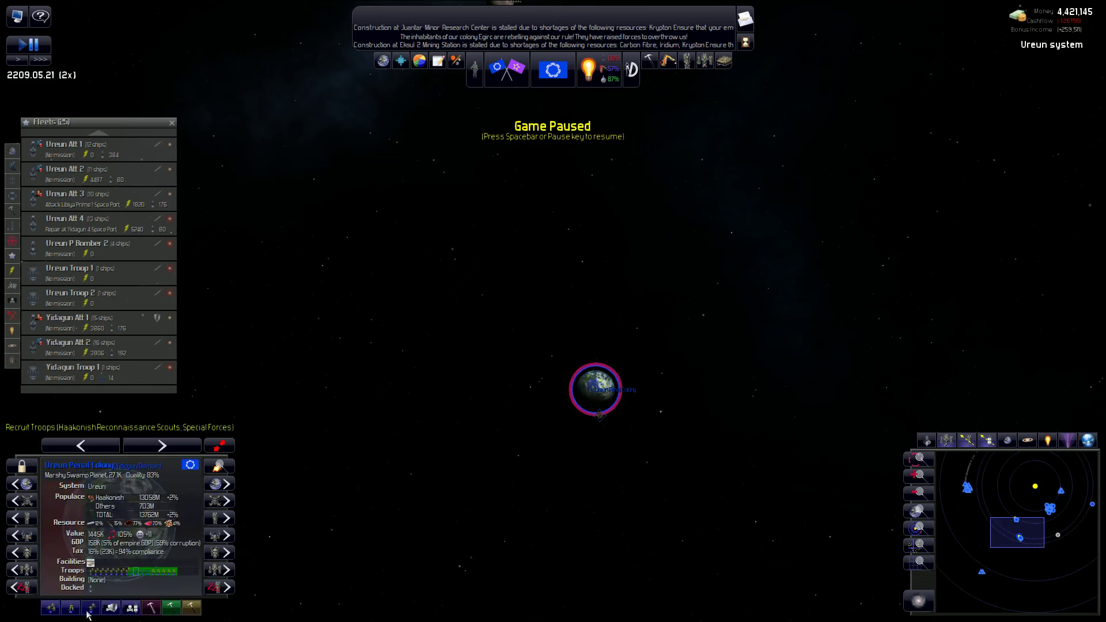
scroll(476, 357, up, 3)
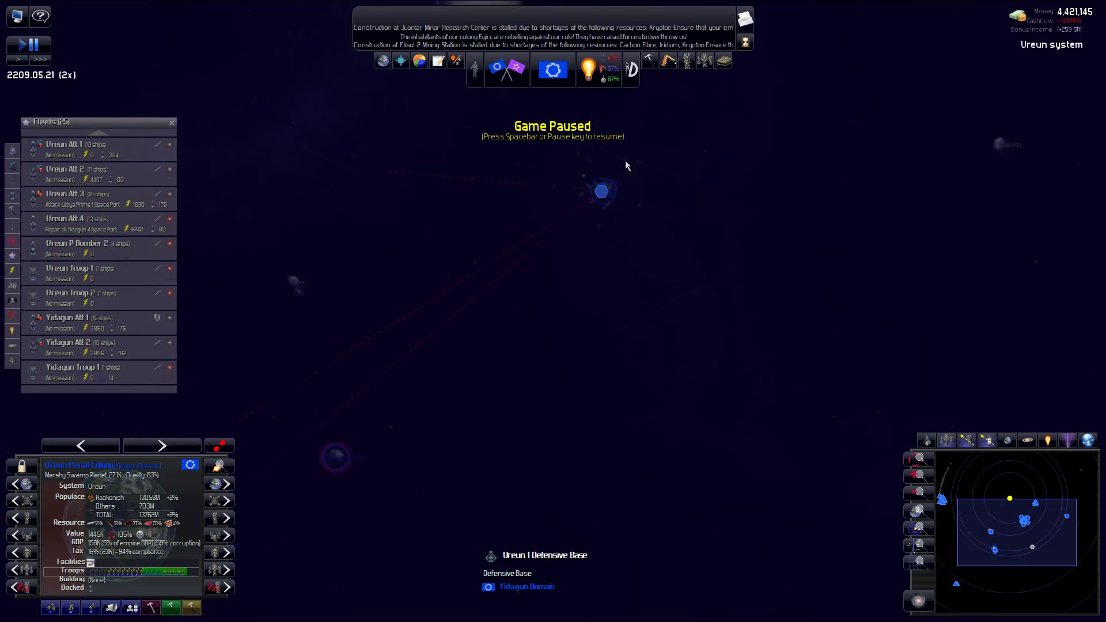
scroll(478, 346, up, 5)
scroll(477, 346, up, 3)
click(476, 327)
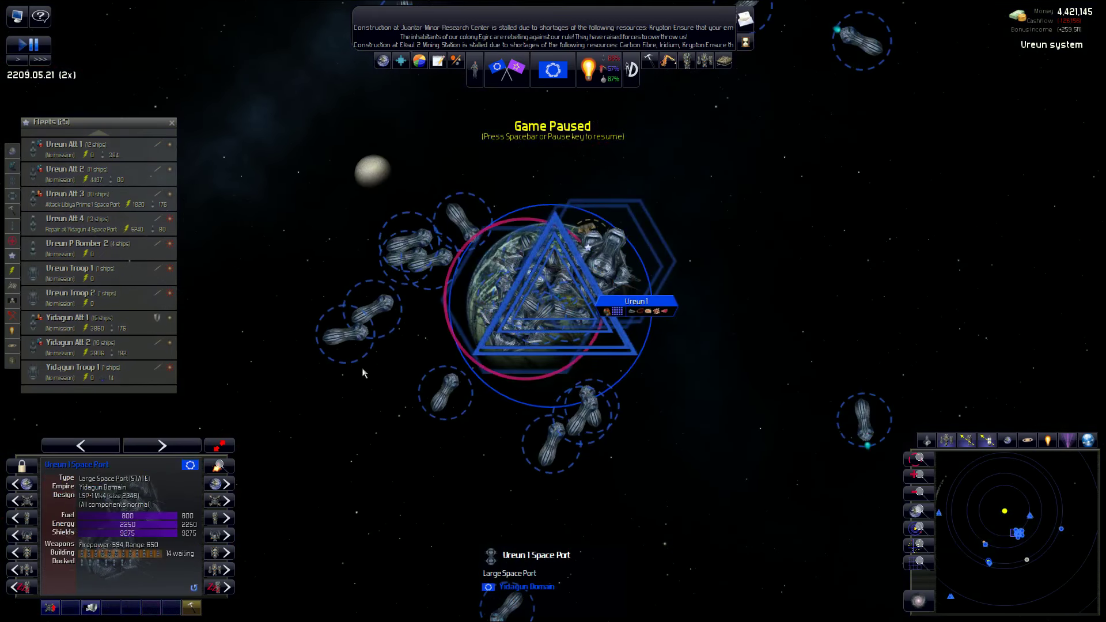
click(535, 393)
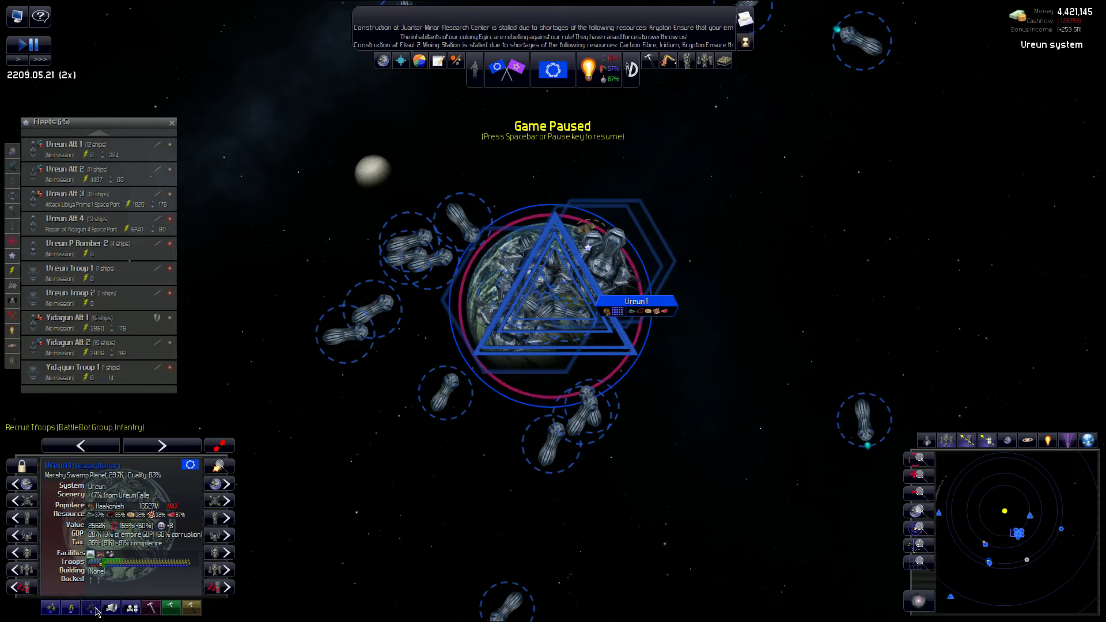
click(97, 609)
scroll(389, 433, down, 8)
key(space)
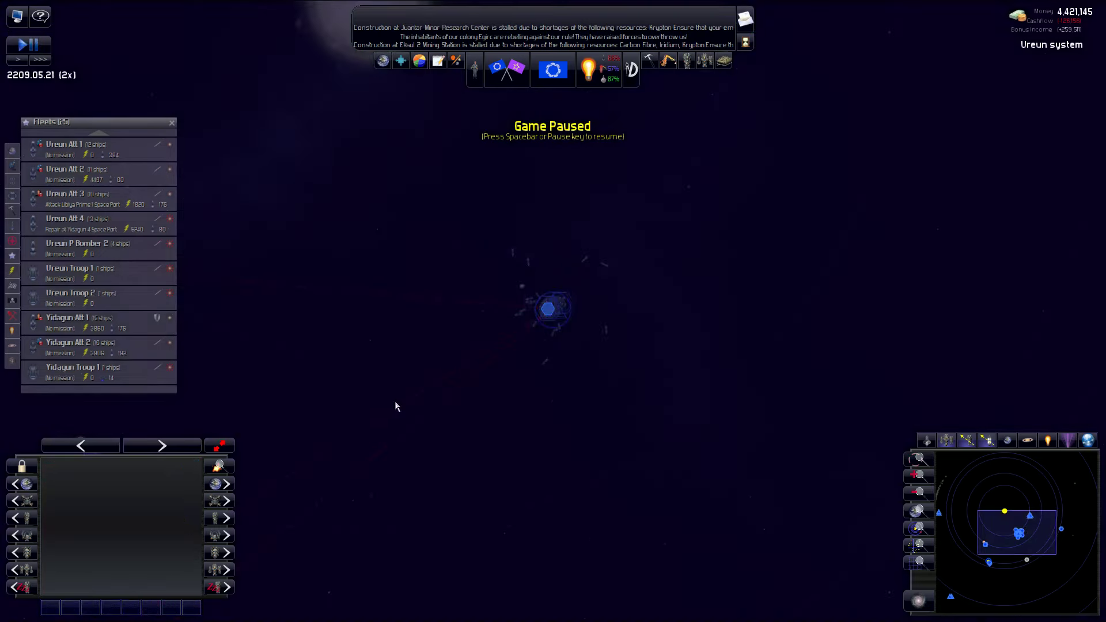
scroll(423, 376, down, 6)
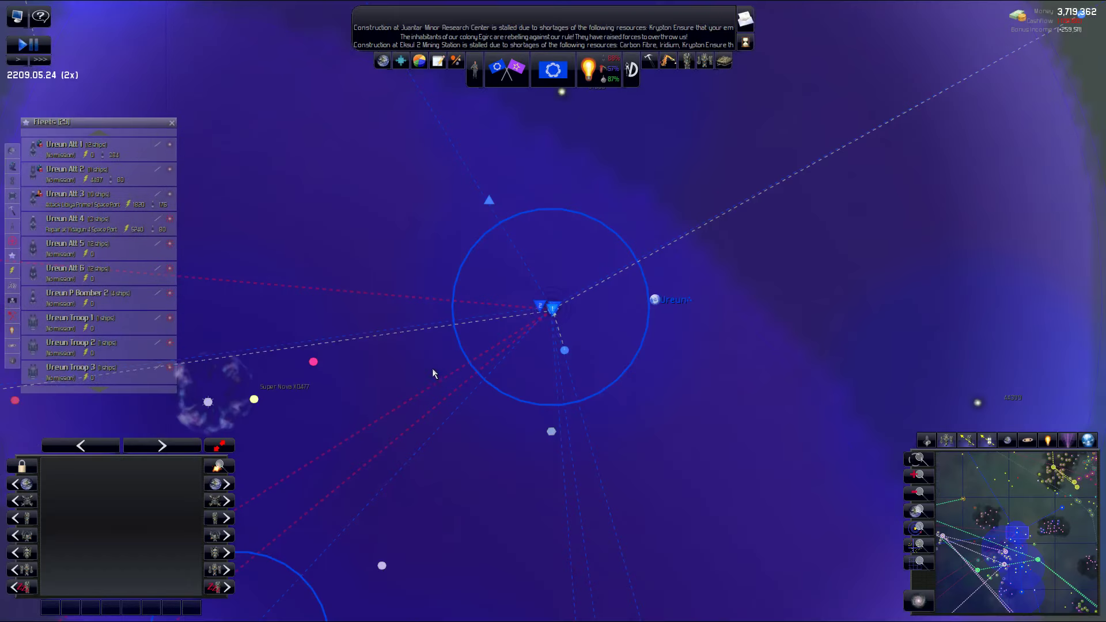
scroll(438, 371, down, 10)
scroll(472, 427, down, 5)
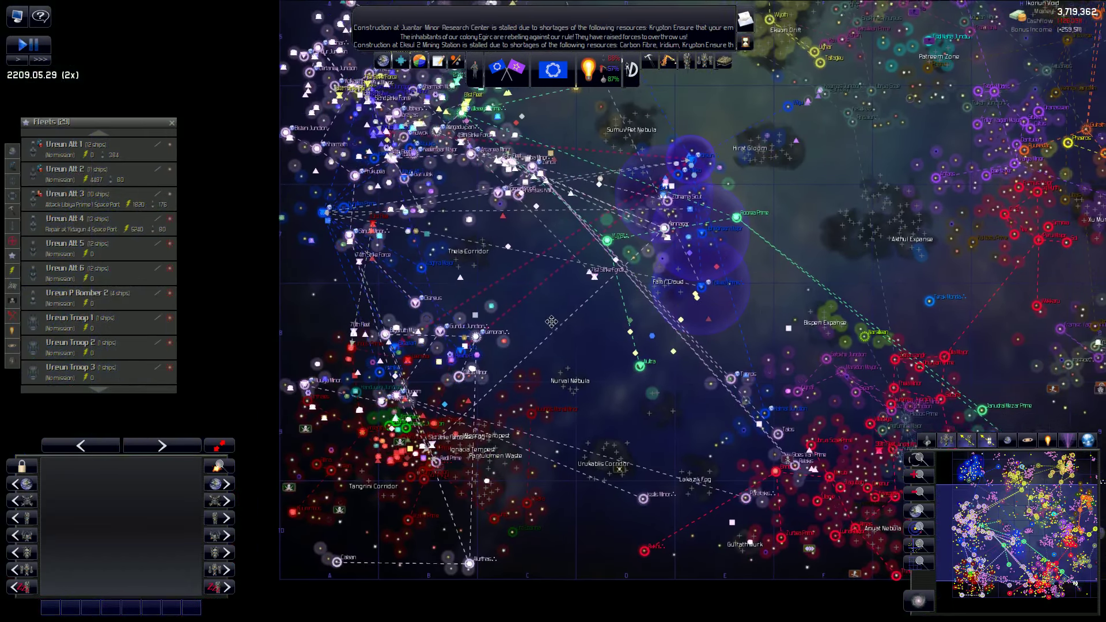
- Check the diplomacy overview of all empires, then pan west toward Bilgaruth Major
drag(588, 361, 555, 333)
click(497, 69)
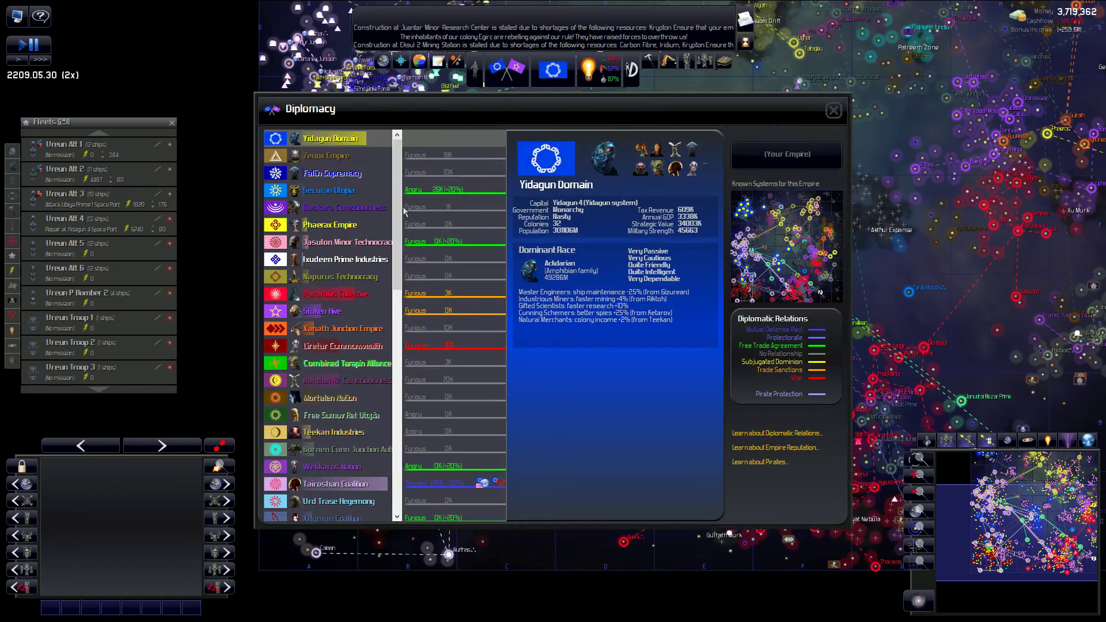
mouse_move(397, 209)
mouse_down()
mouse_move(397, 249)
mouse_move(397, 138)
mouse_up()
click(834, 111)
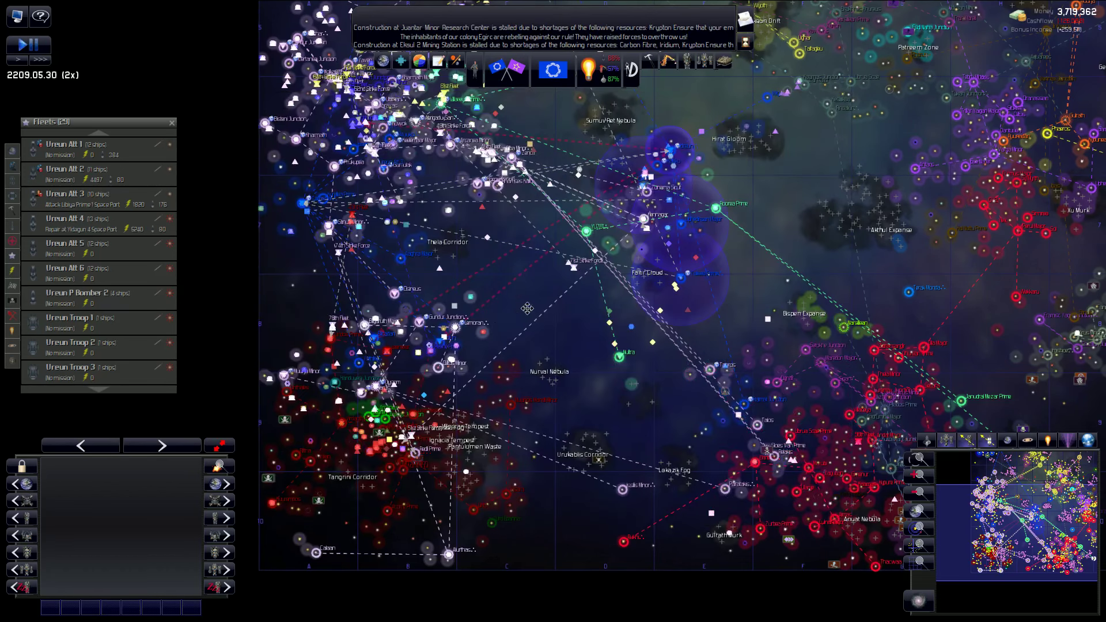
scroll(539, 351, up, 5)
scroll(539, 350, up, 3)
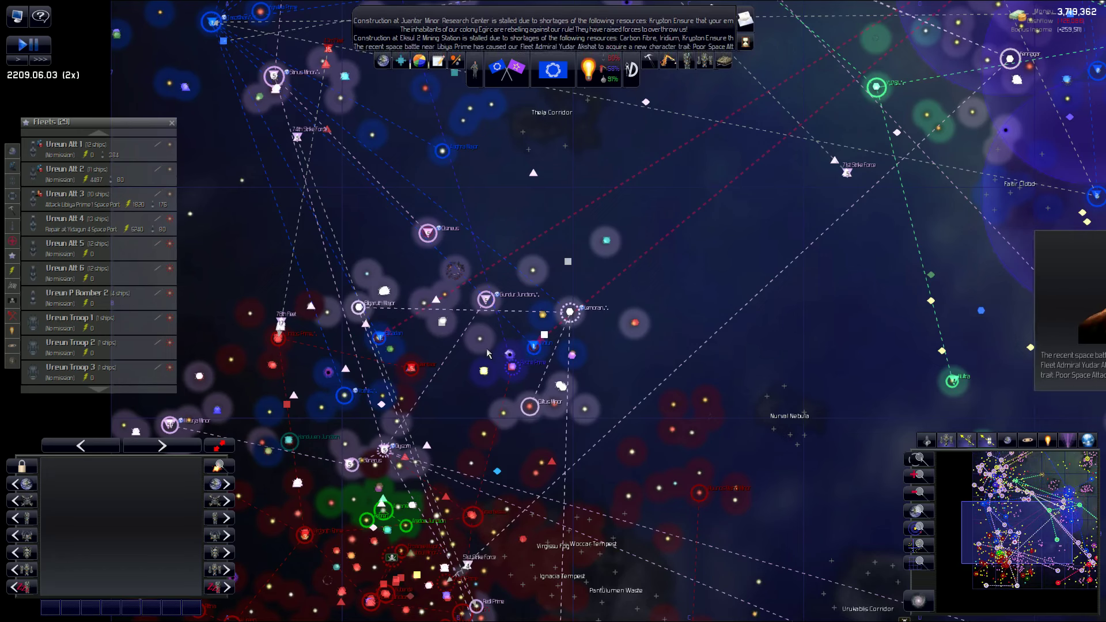
scroll(445, 368, up, 3)
scroll(446, 366, up, 2)
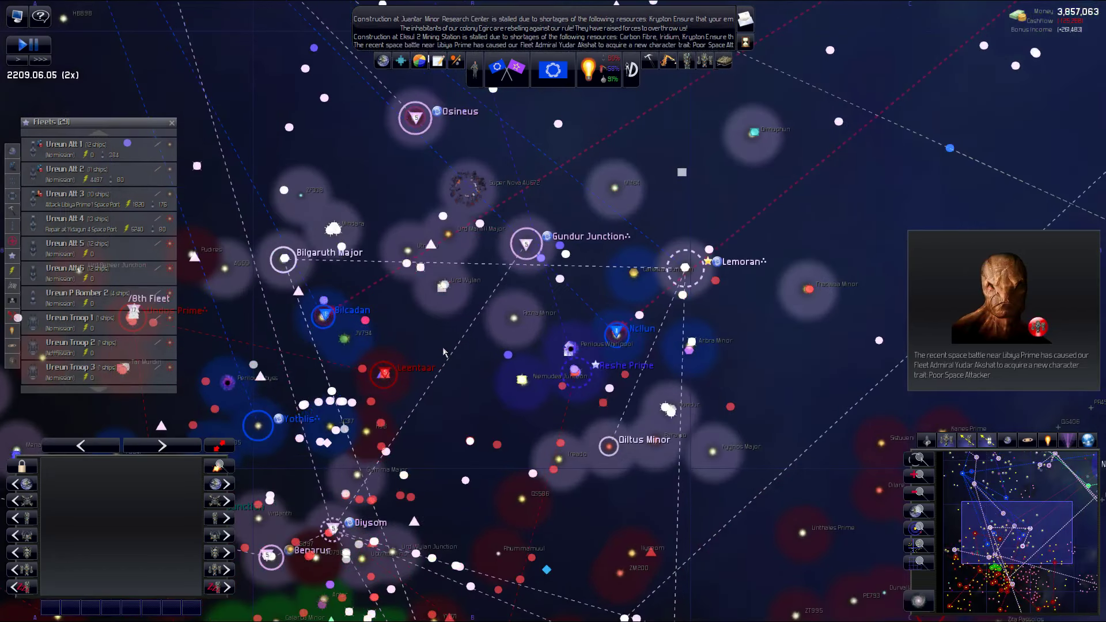
key(Left)
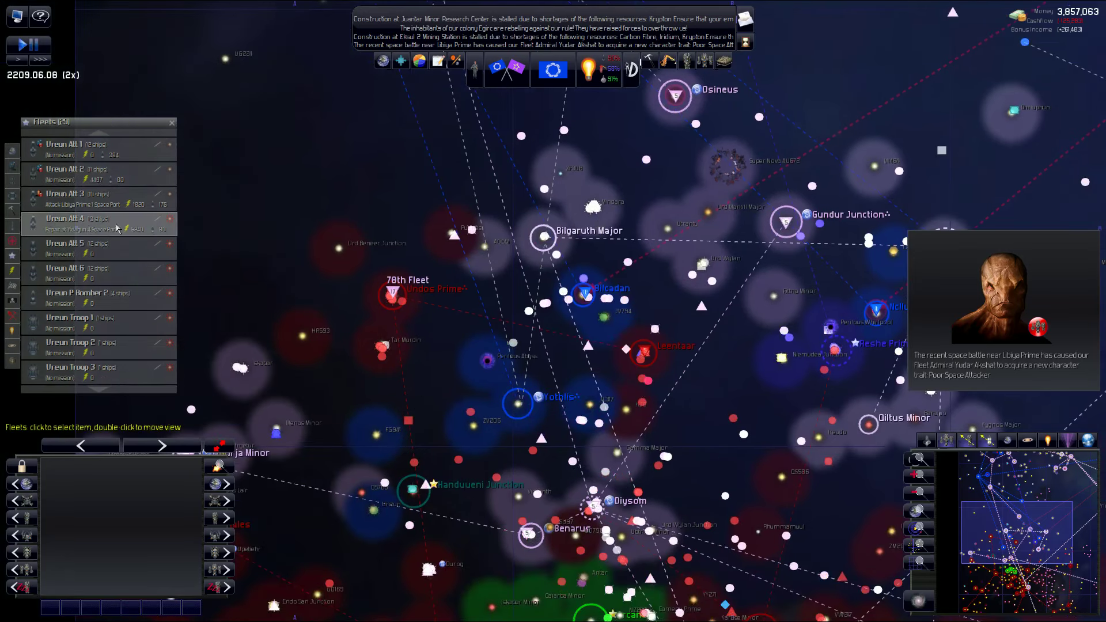
scroll(117, 228, up, 2)
click(119, 206)
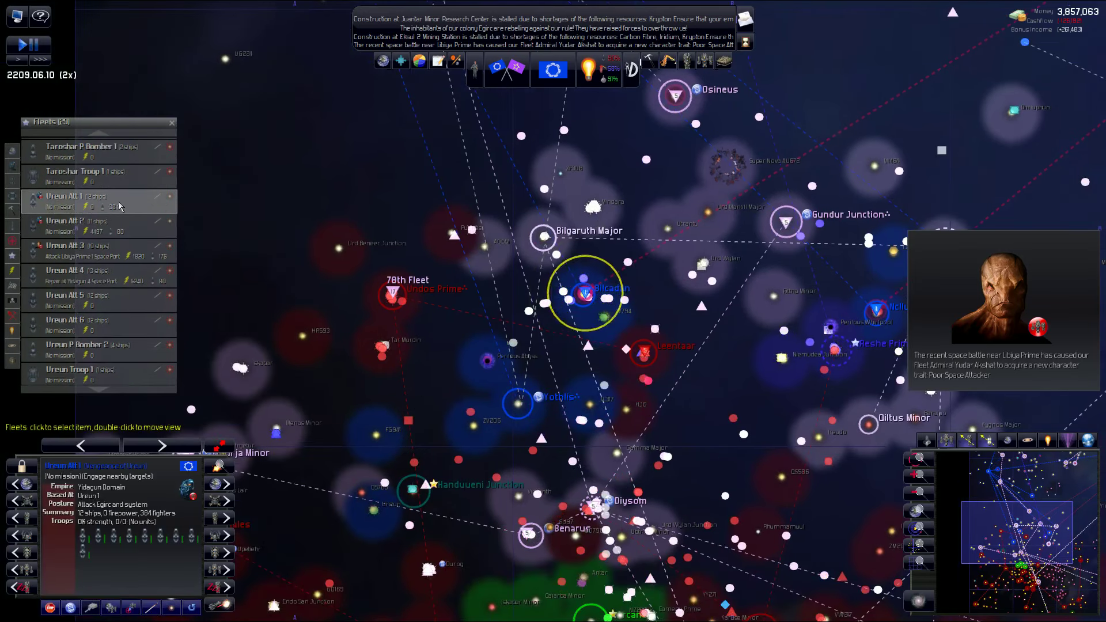
double_click(119, 207)
scroll(541, 360, down, 3)
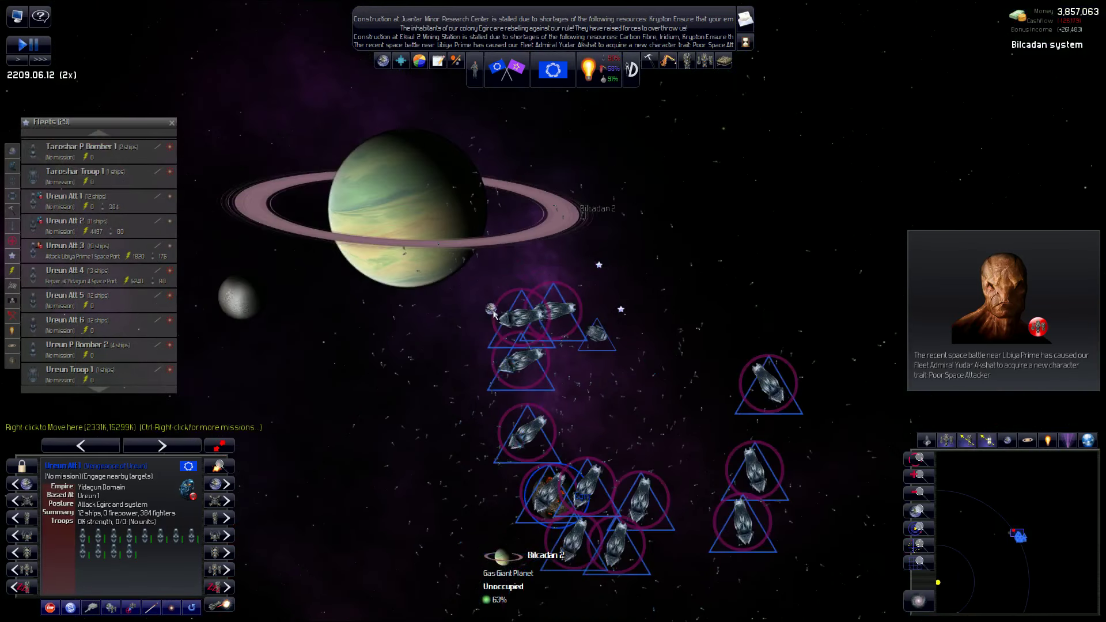
scroll(544, 354, down, 3)
scroll(547, 354, down, 3)
scroll(555, 345, down, 3)
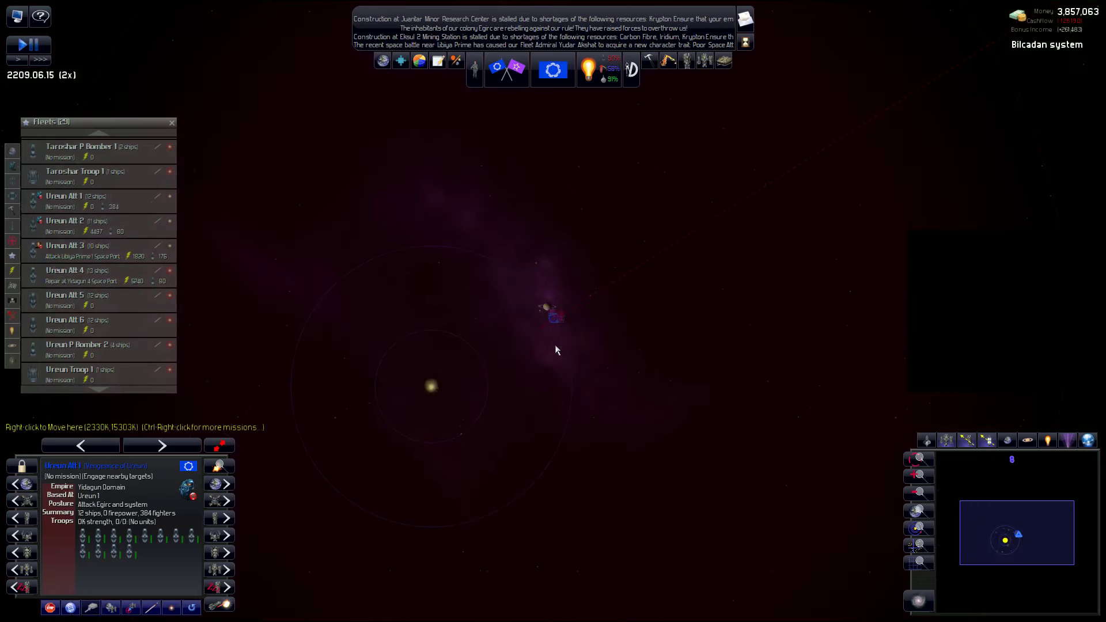
scroll(557, 306, up, 3)
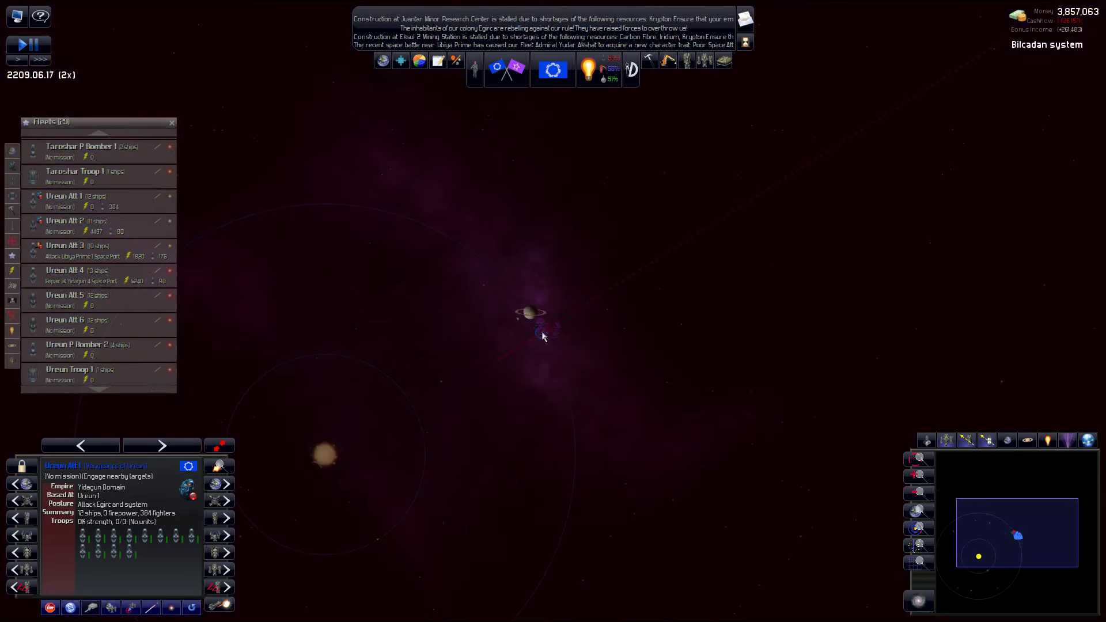
scroll(543, 331, up, 5)
scroll(542, 332, up, 3)
scroll(542, 331, up, 2)
click(505, 363)
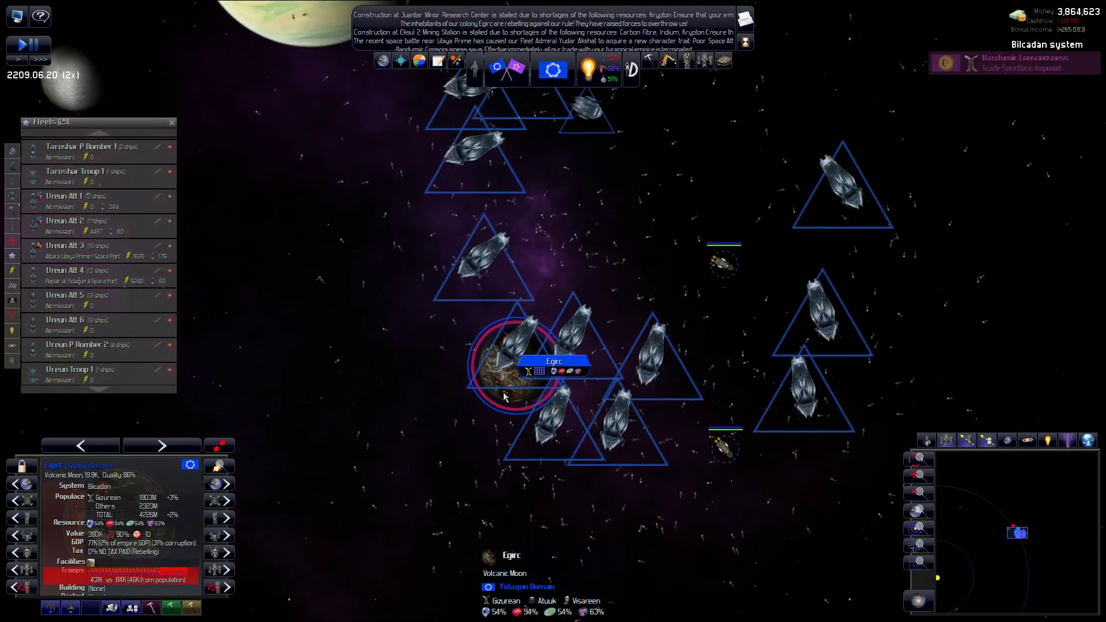
double_click(504, 395)
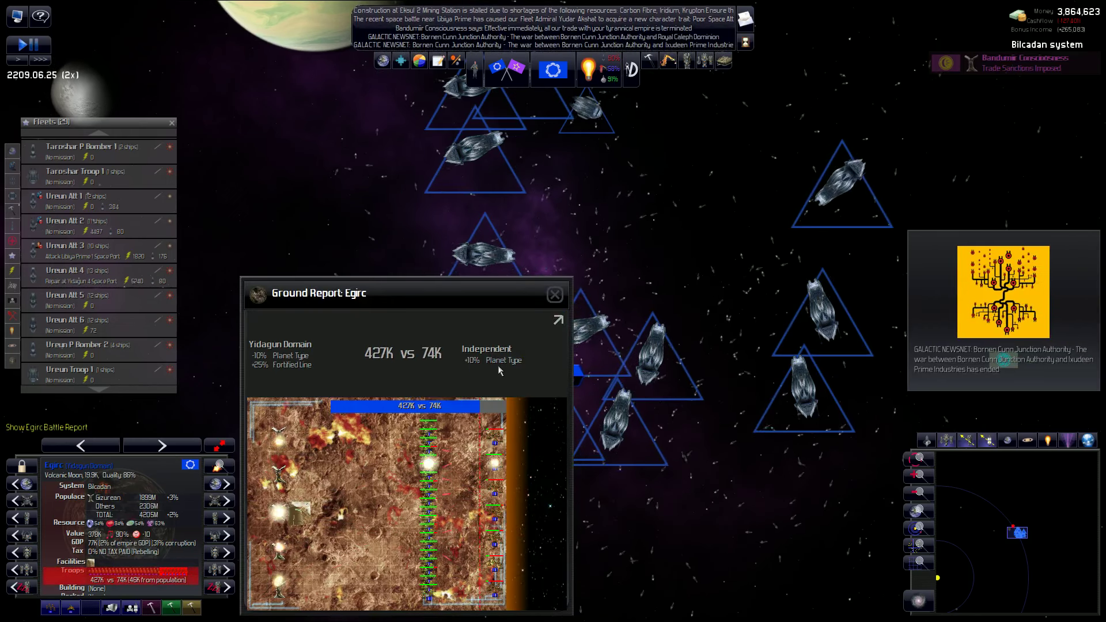
click(555, 294)
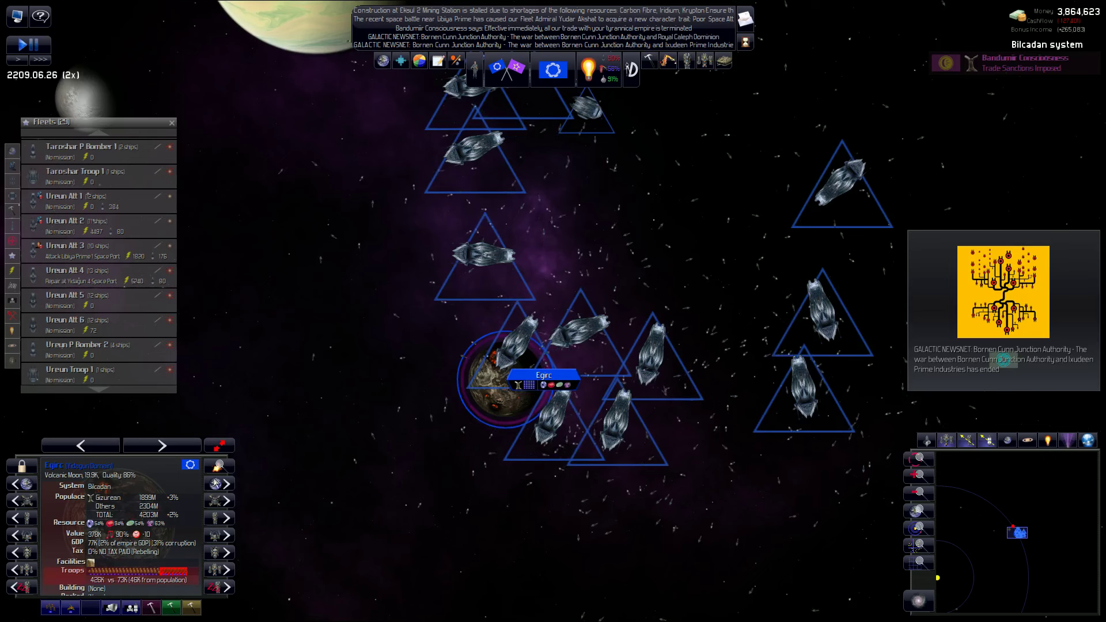
click(157, 483)
double_click(515, 296)
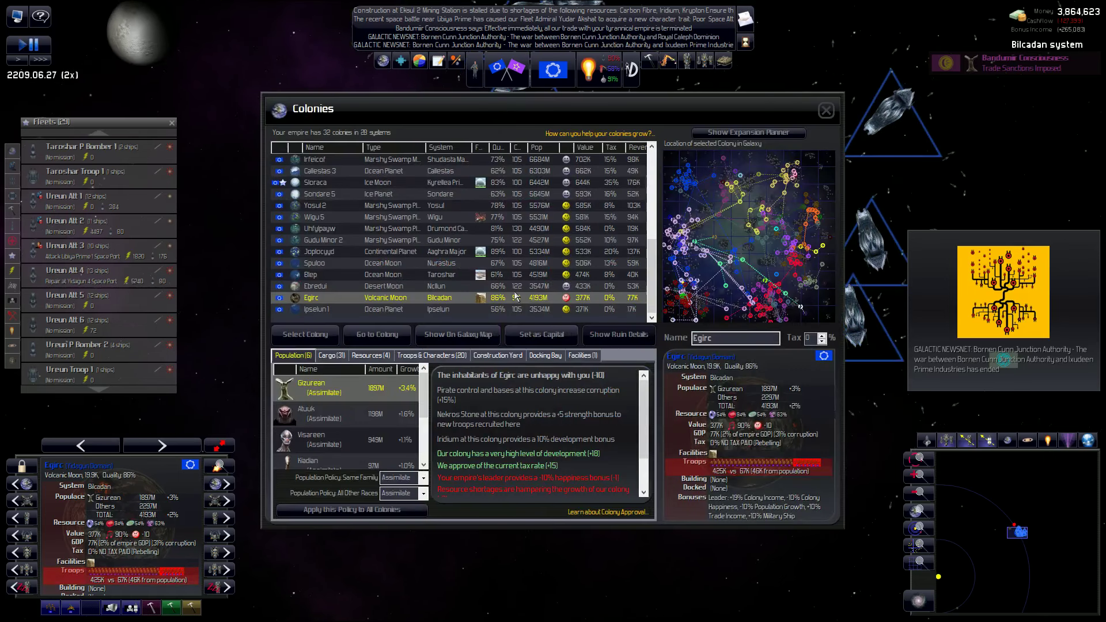
click(827, 111)
scroll(473, 351, down, 3)
scroll(484, 344, down, 3)
scroll(485, 344, down, 4)
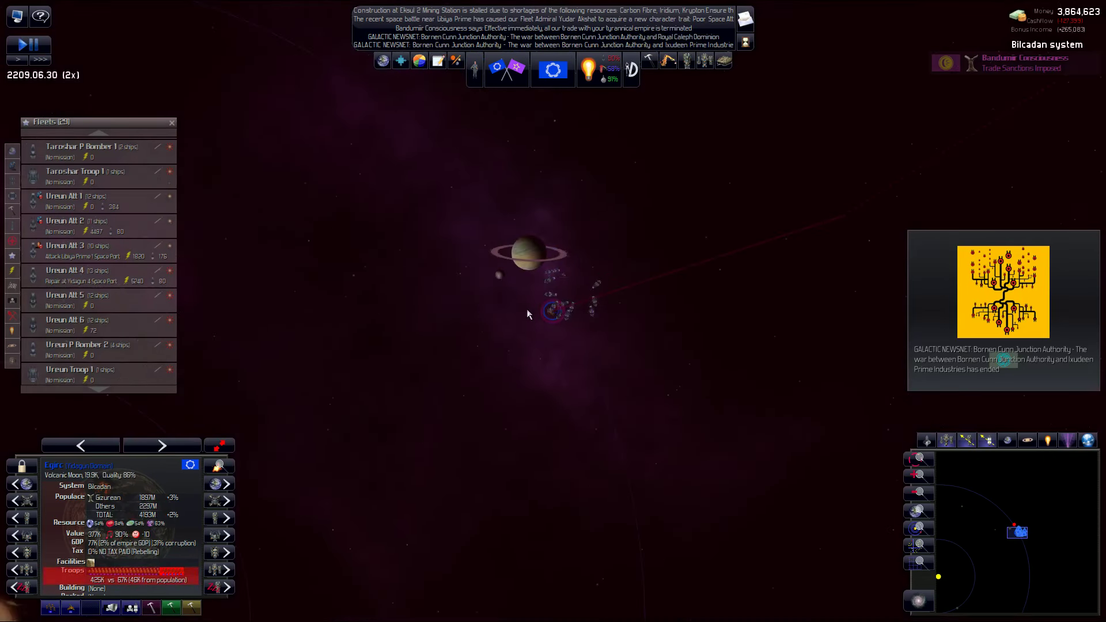
scroll(526, 309, down, 2)
scroll(545, 310, down, 3)
scroll(546, 310, down, 3)
scroll(548, 312, down, 3)
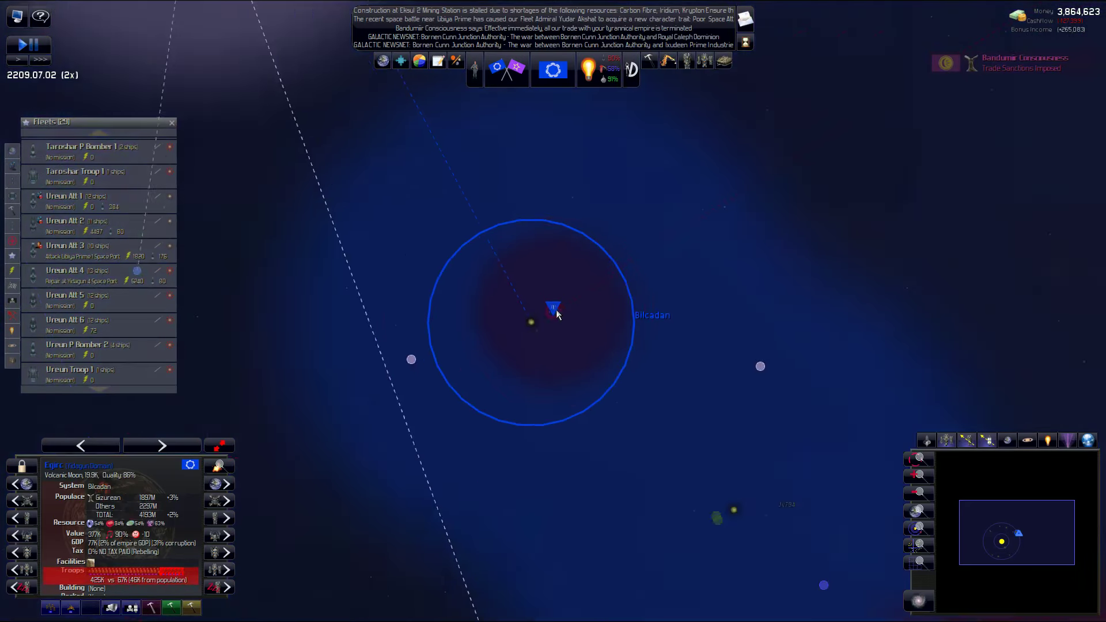
scroll(554, 311, down, 3)
scroll(558, 313, down, 3)
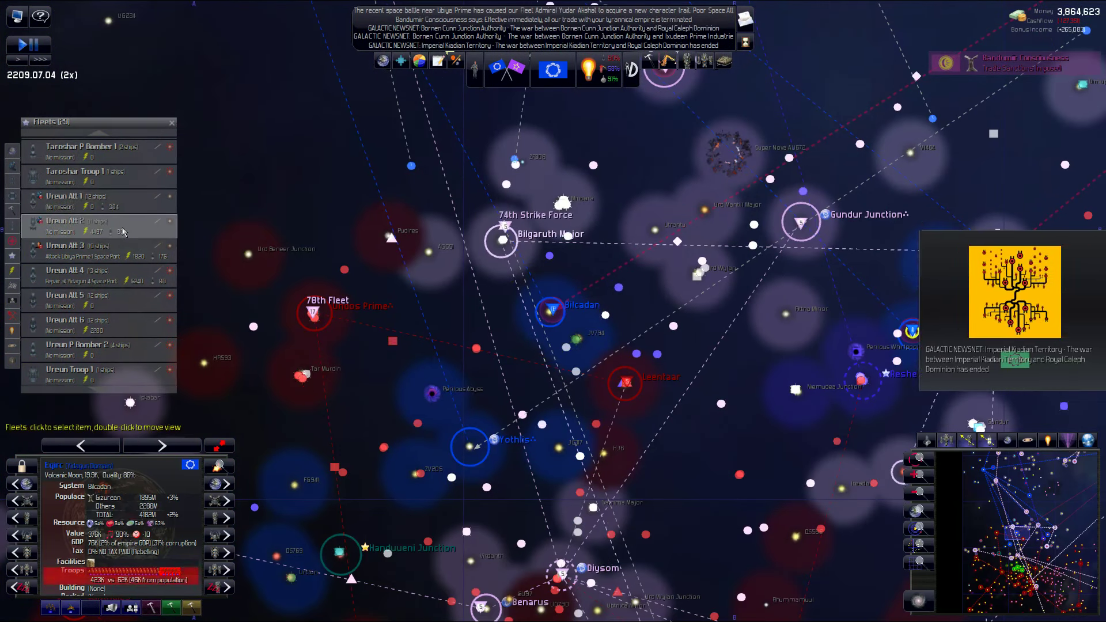
scroll(462, 286, down, 5)
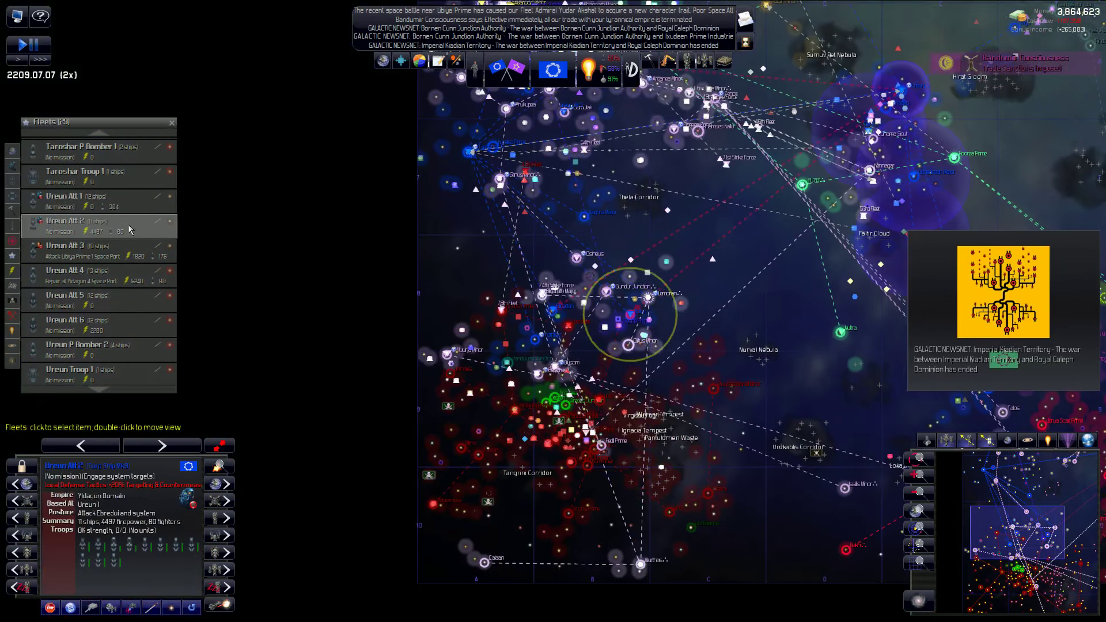
- Jump to fleet Ureun Att 2 in Ncllun and open moon Ebredui's colony details
double_click(129, 227)
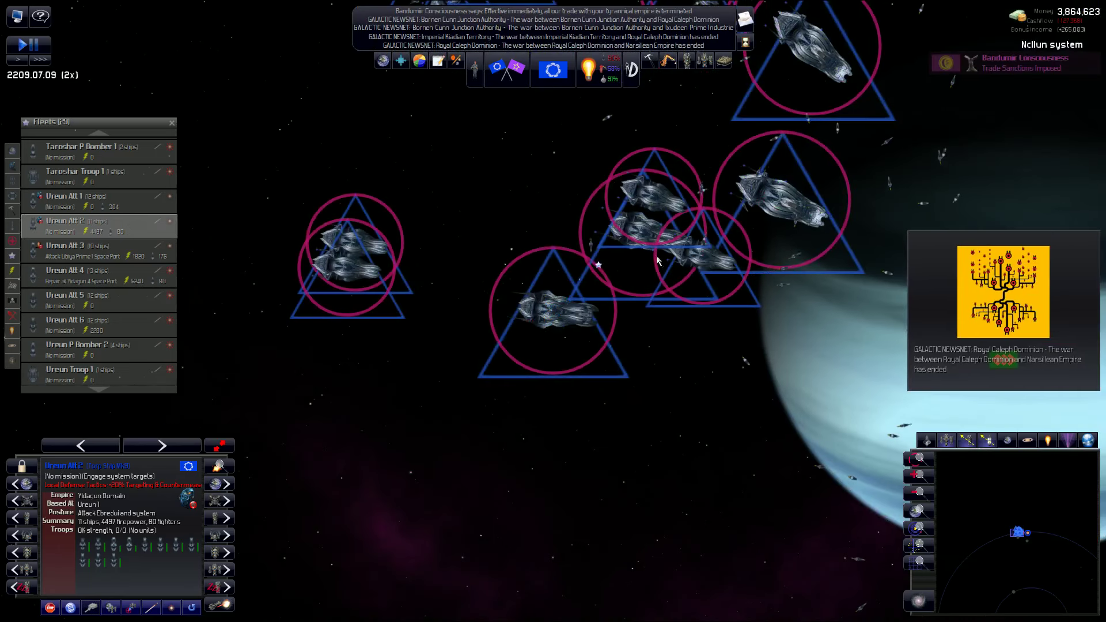
scroll(658, 260, down, 5)
scroll(644, 255, down, 3)
scroll(671, 278, up, 2)
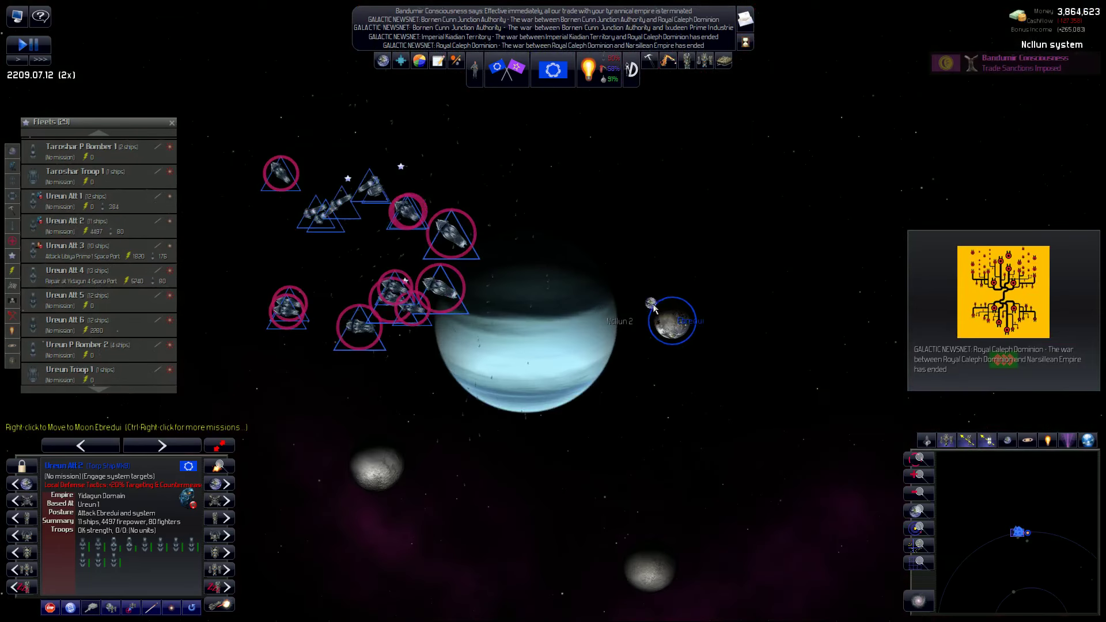
scroll(653, 305, up, 5)
click(675, 324)
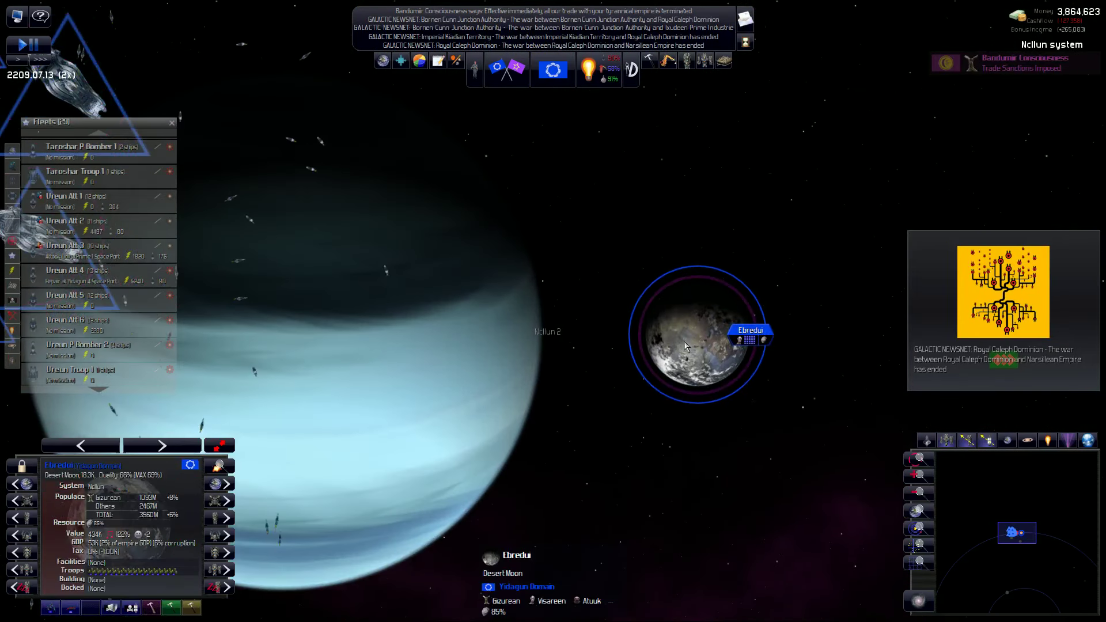
click(181, 493)
double_click(181, 493)
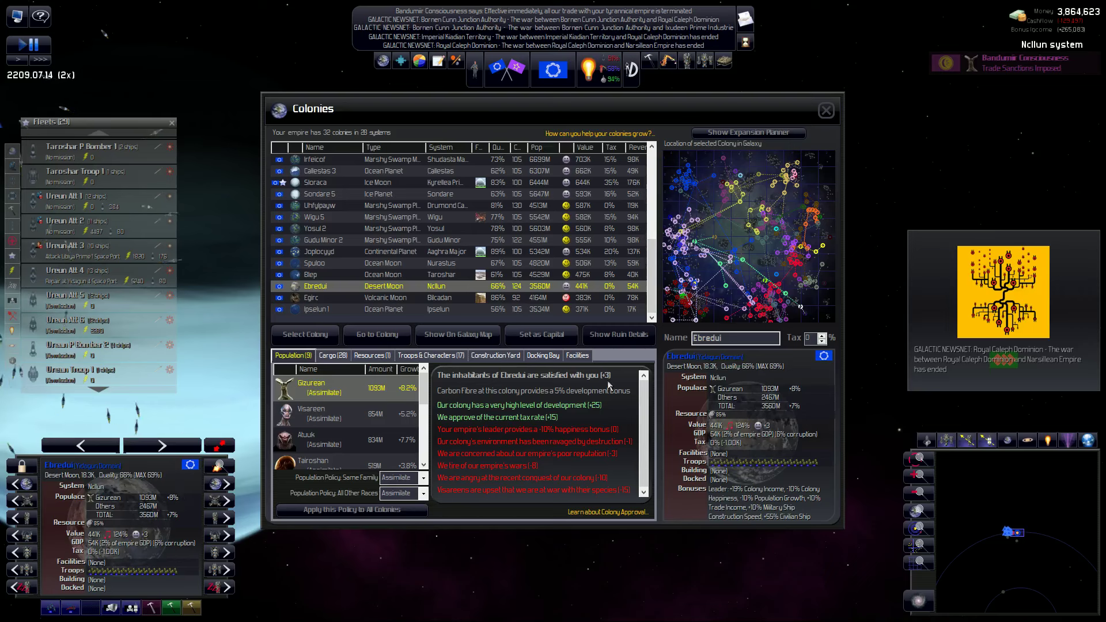
- Close the colonies overview and pick four Ebredui BattleBot Groups in the Troops list
click(826, 112)
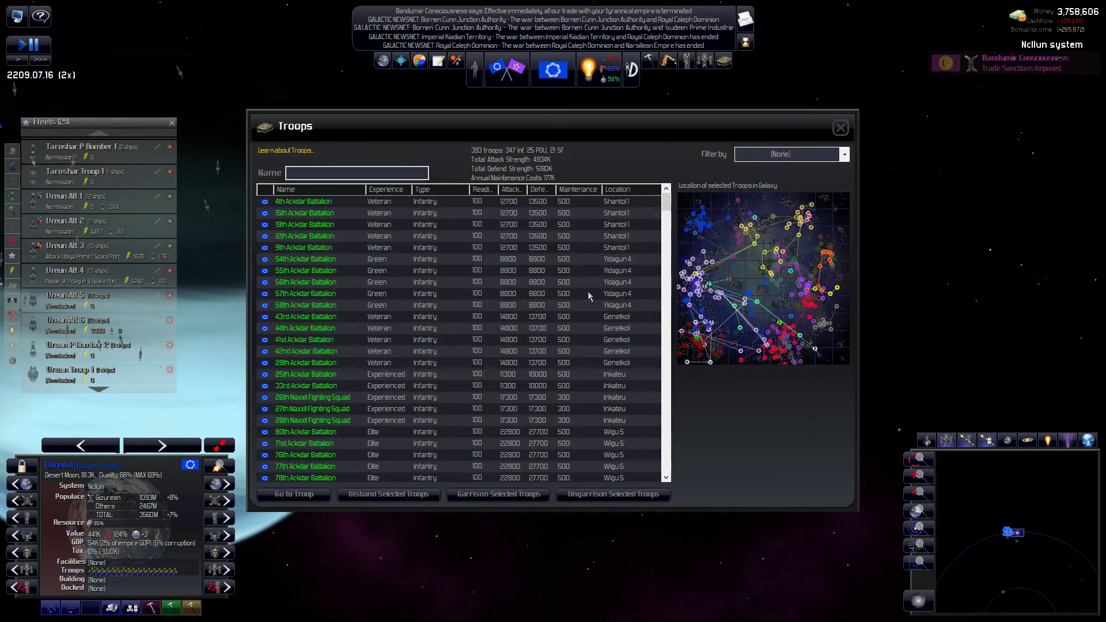
drag(665, 207, 670, 398)
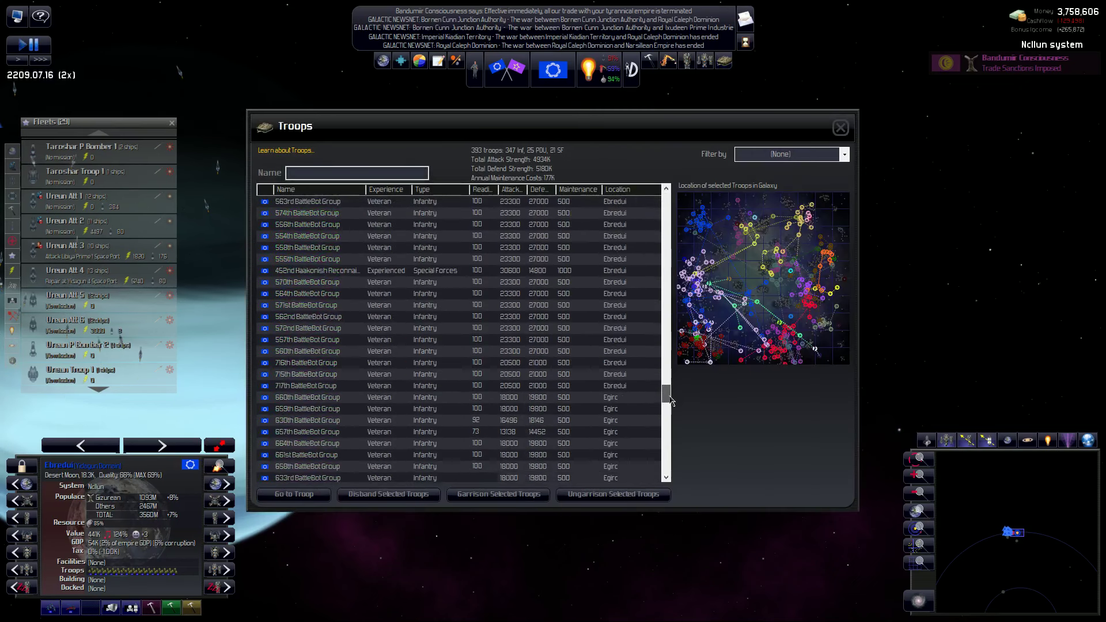
shift+click(501, 357)
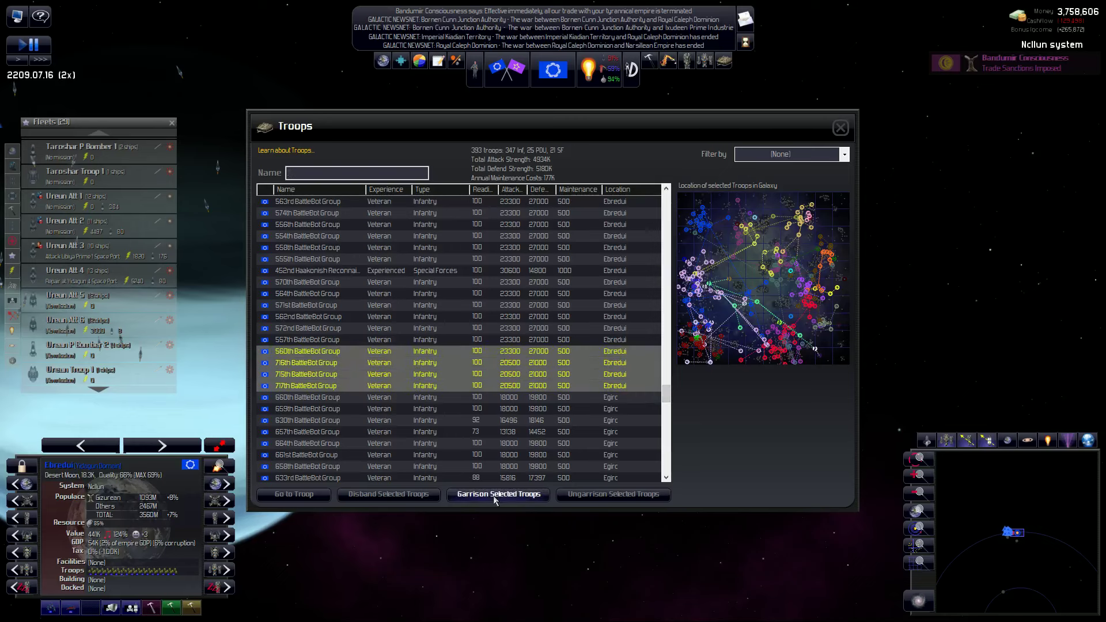
- Garrison the four Ebredui BattleBot Groups and have Ureun Troop 2 load troops at Ebredui
click(841, 128)
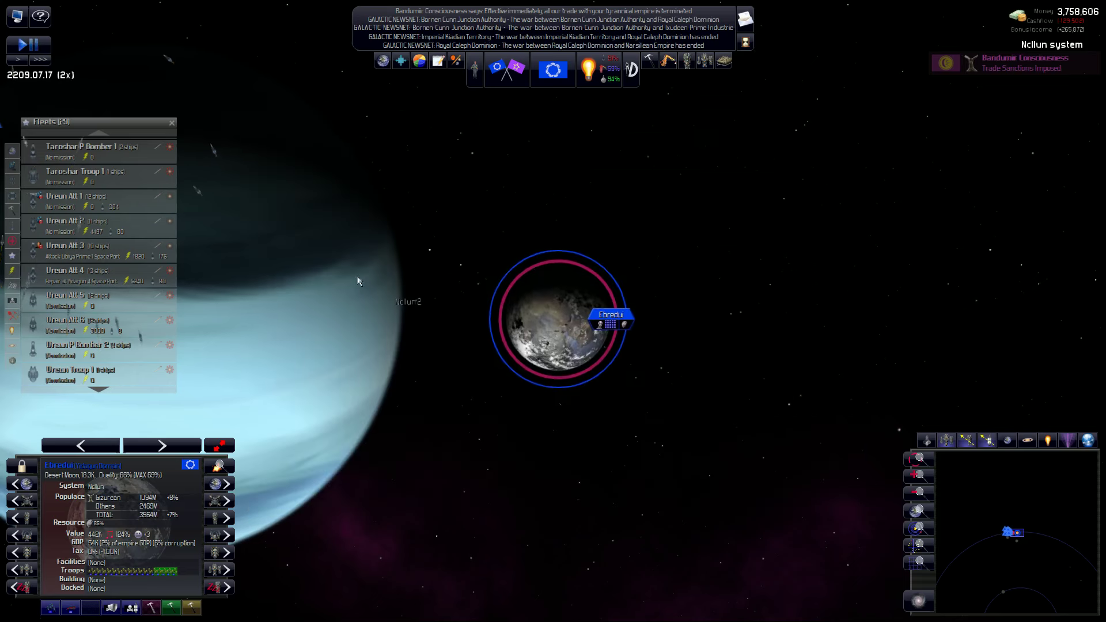
scroll(390, 286, down, 5)
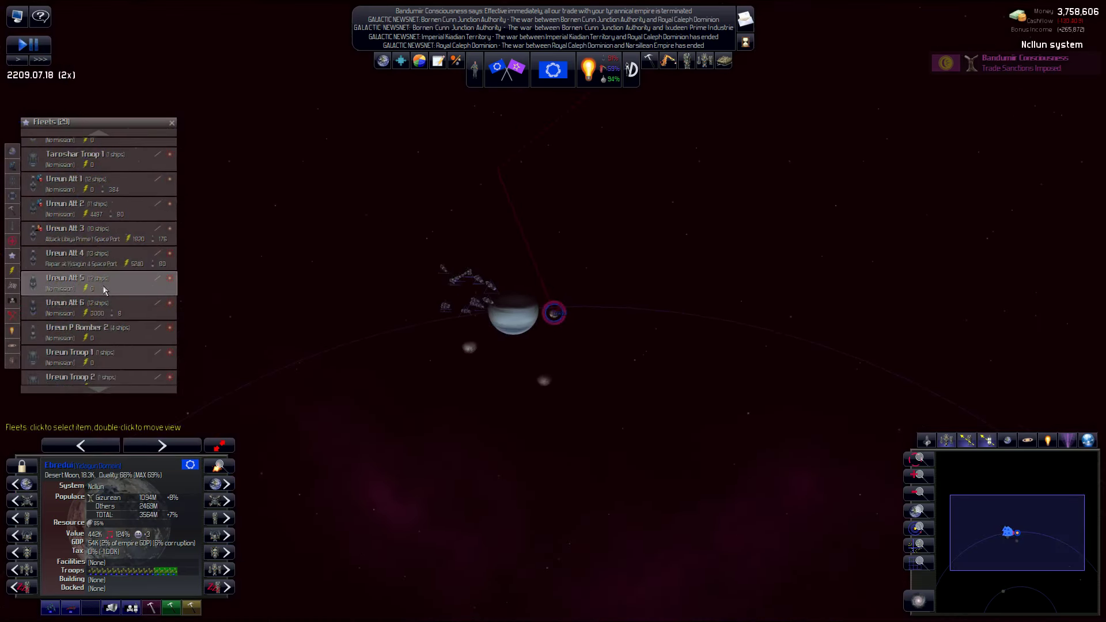
scroll(121, 312, down, 2)
click(127, 360)
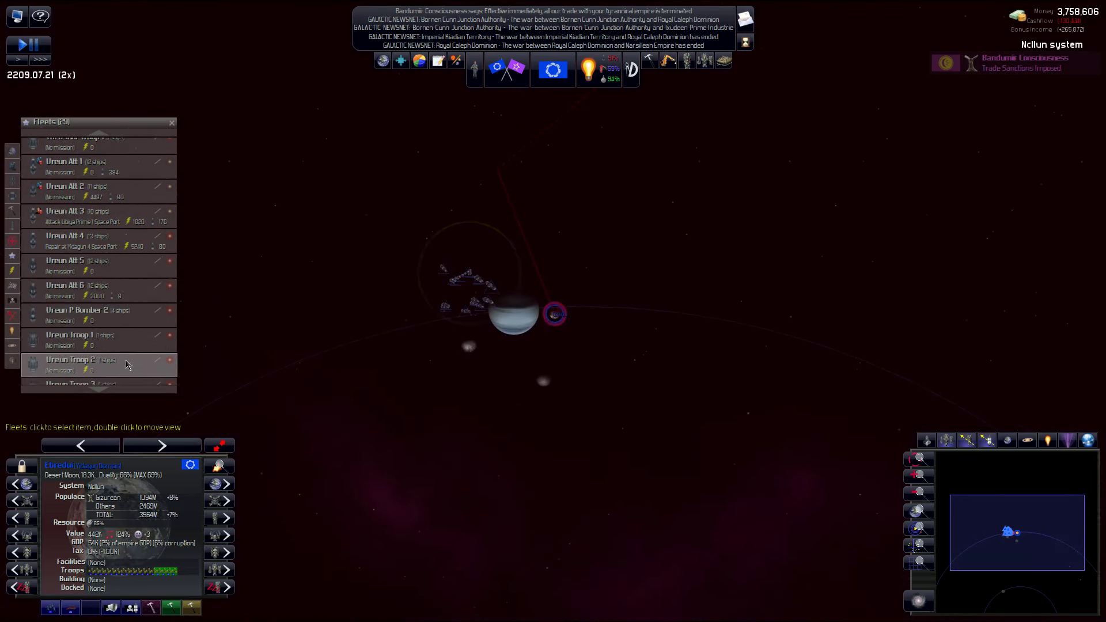
scroll(519, 311, up, 5)
ctrl+right_click(518, 323)
mouse_move(538, 354)
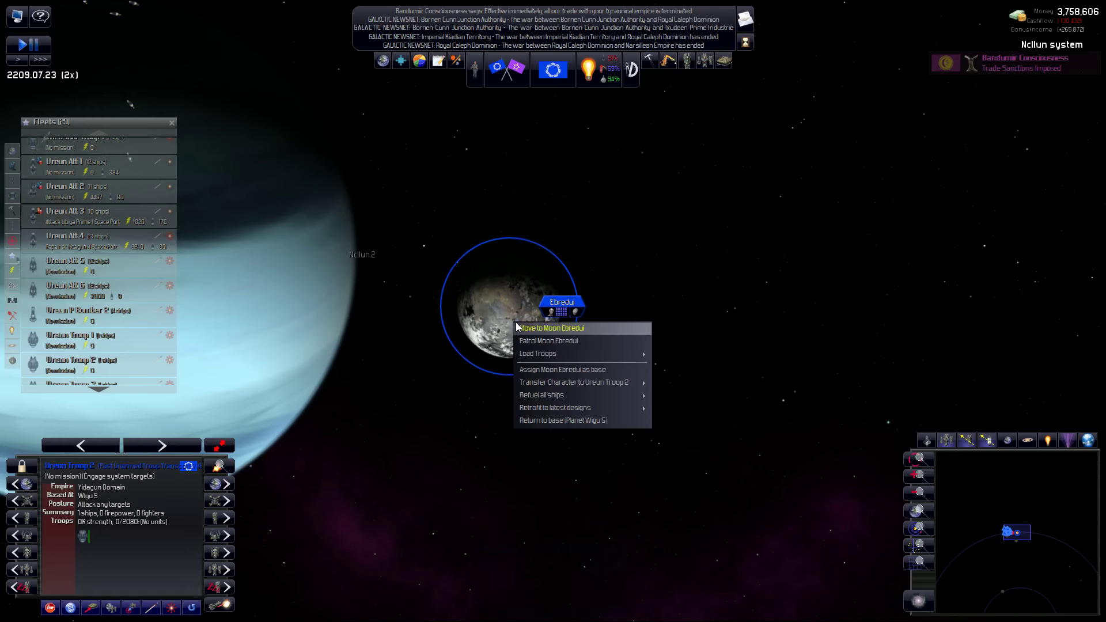
click(691, 355)
scroll(429, 319, down, 5)
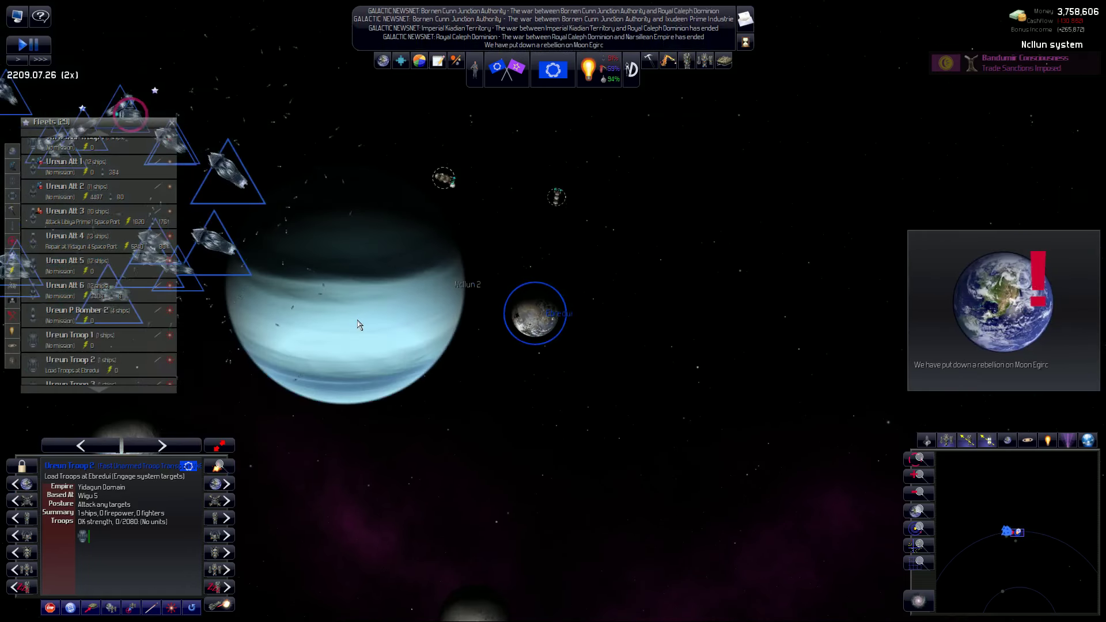
scroll(357, 321, down, 5)
scroll(404, 331, down, 5)
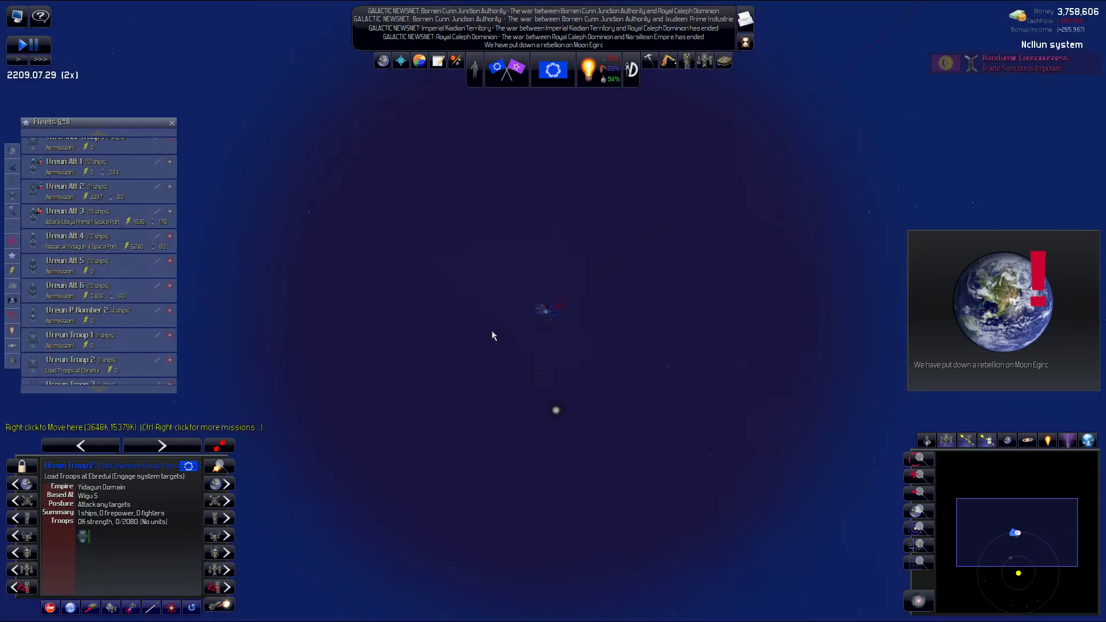
scroll(492, 330, down, 5)
scroll(493, 331, down, 3)
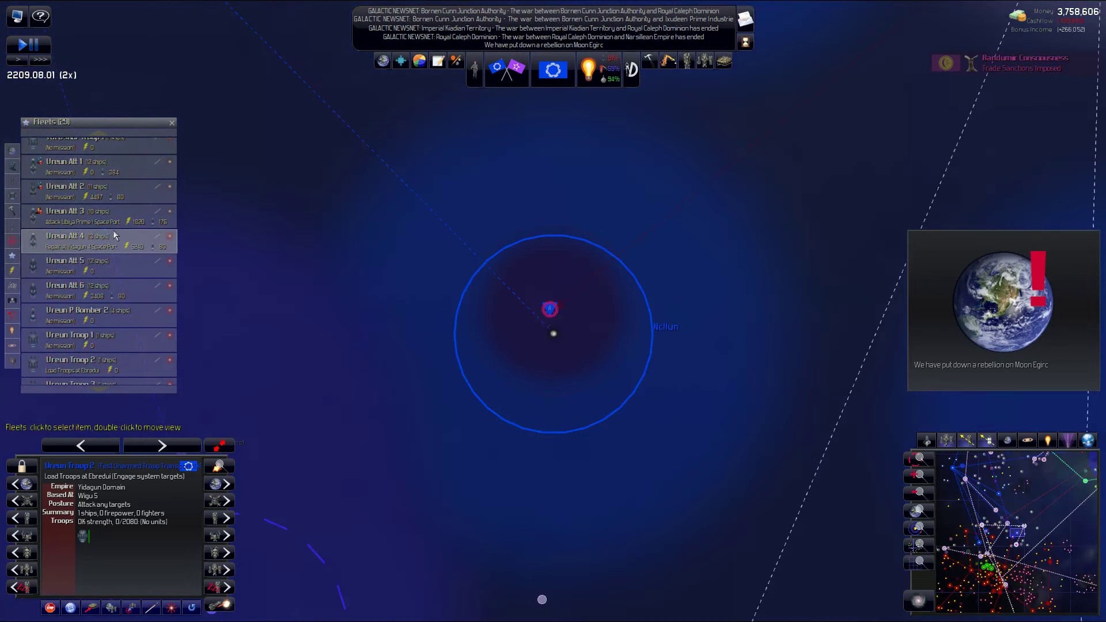
scroll(469, 354, down, 5)
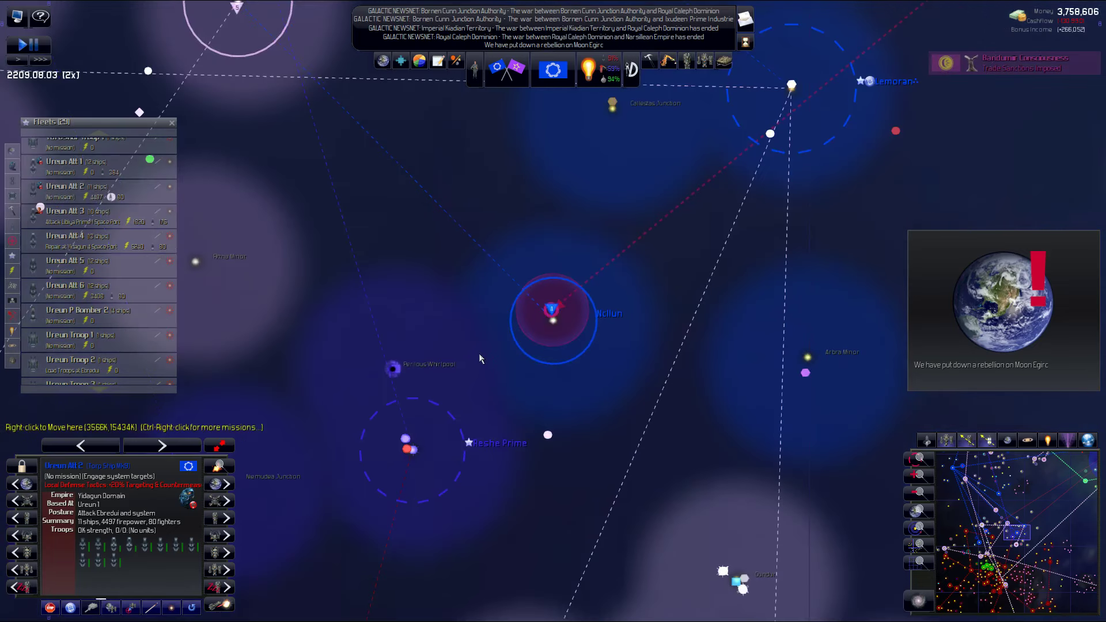
scroll(432, 346, down, 5)
scroll(406, 342, down, 5)
scroll(377, 339, down, 4)
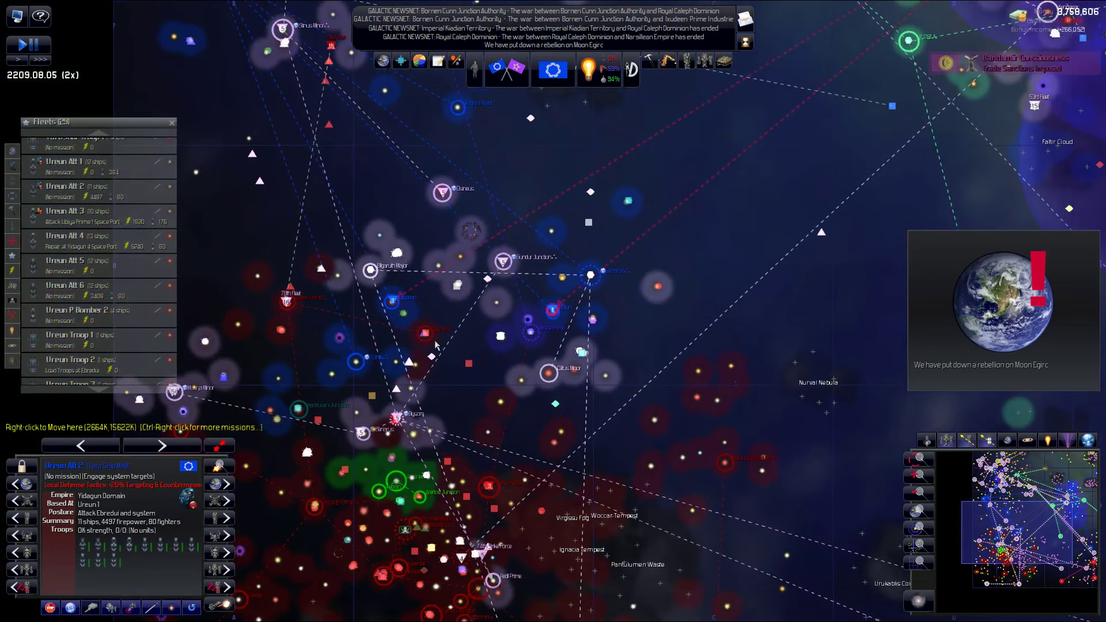
scroll(420, 346, up, 5)
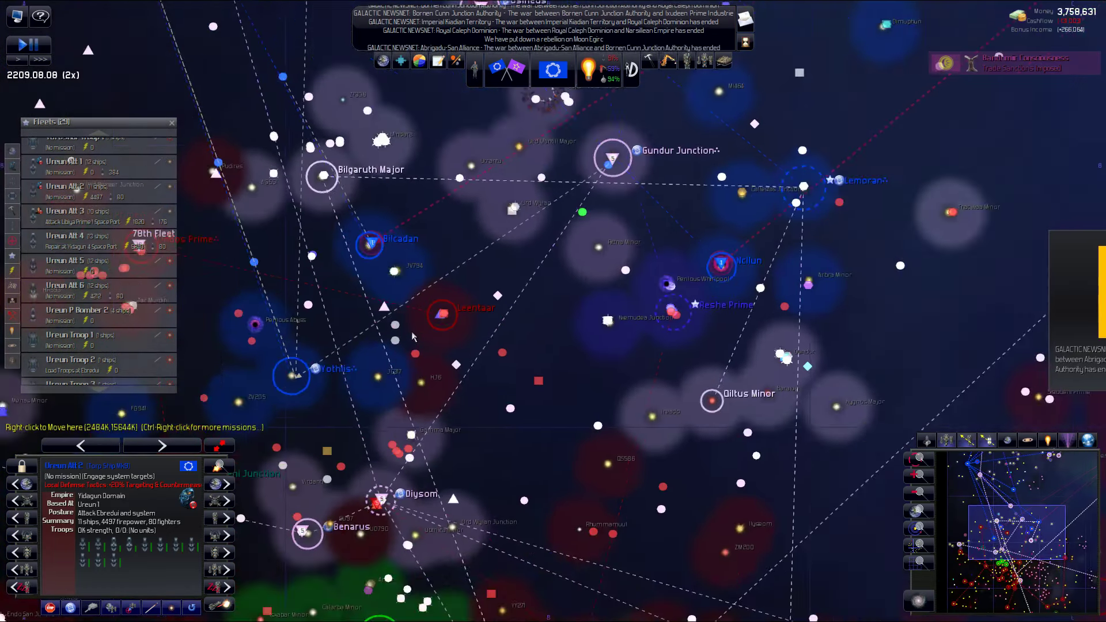
scroll(469, 287, up, 5)
scroll(477, 291, up, 5)
scroll(518, 316, up, 4)
scroll(525, 319, up, 3)
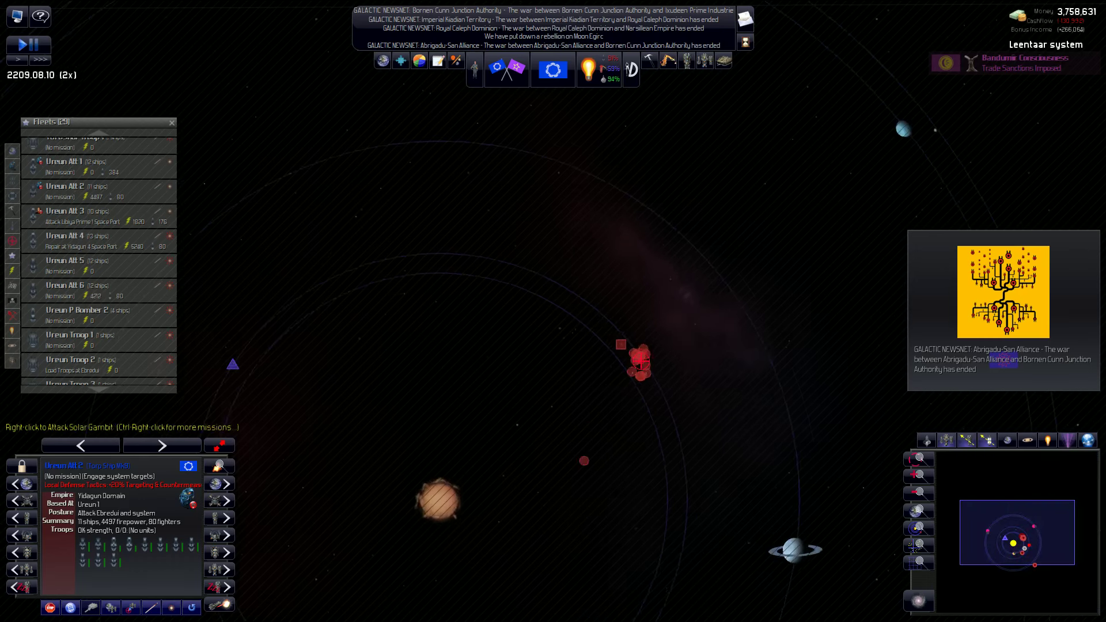
scroll(596, 328, up, 2)
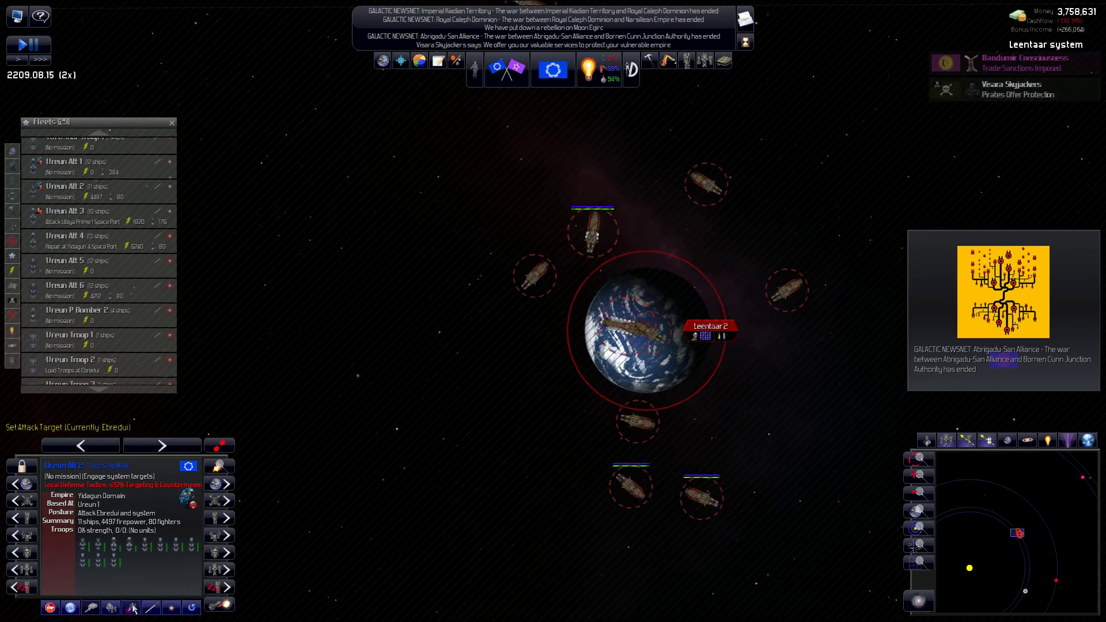
- Target planet Leentaar 2 as Ureun Att 2's attack objective
click(615, 355)
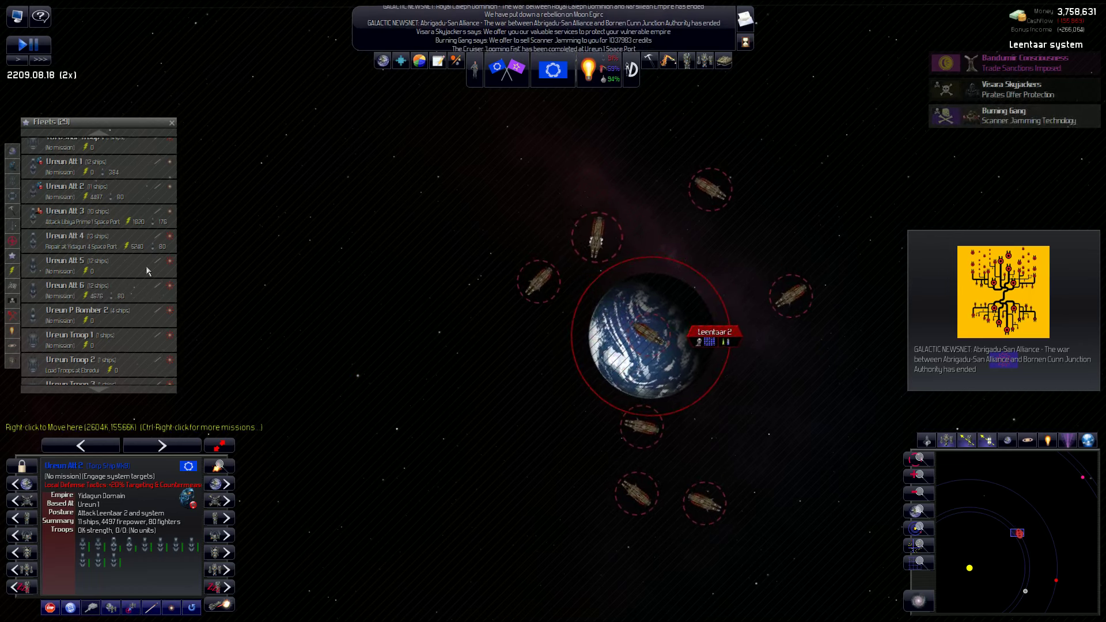
scroll(127, 230, up, 2)
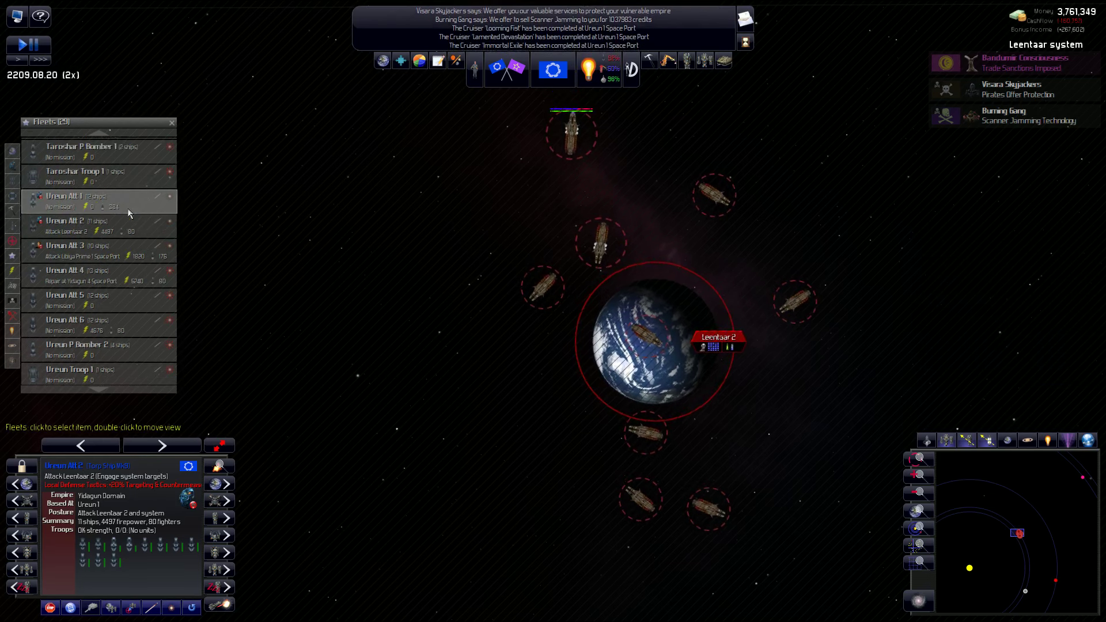
scroll(127, 226, down, 1)
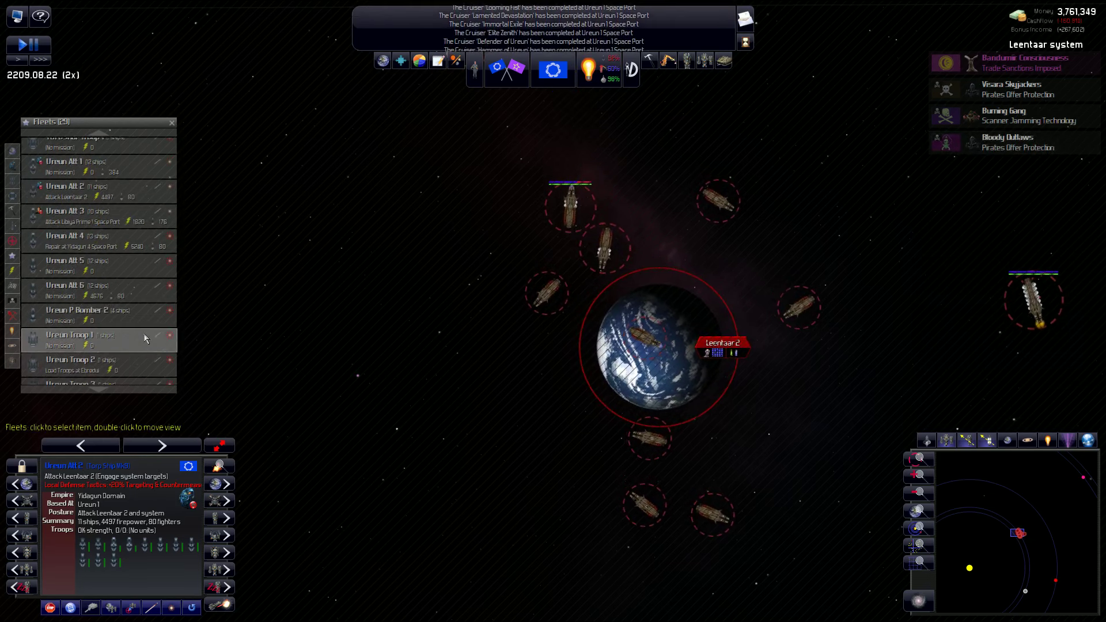
- Order troop fleet Ureun Troop 2 to attack Leentaar 2
click(136, 359)
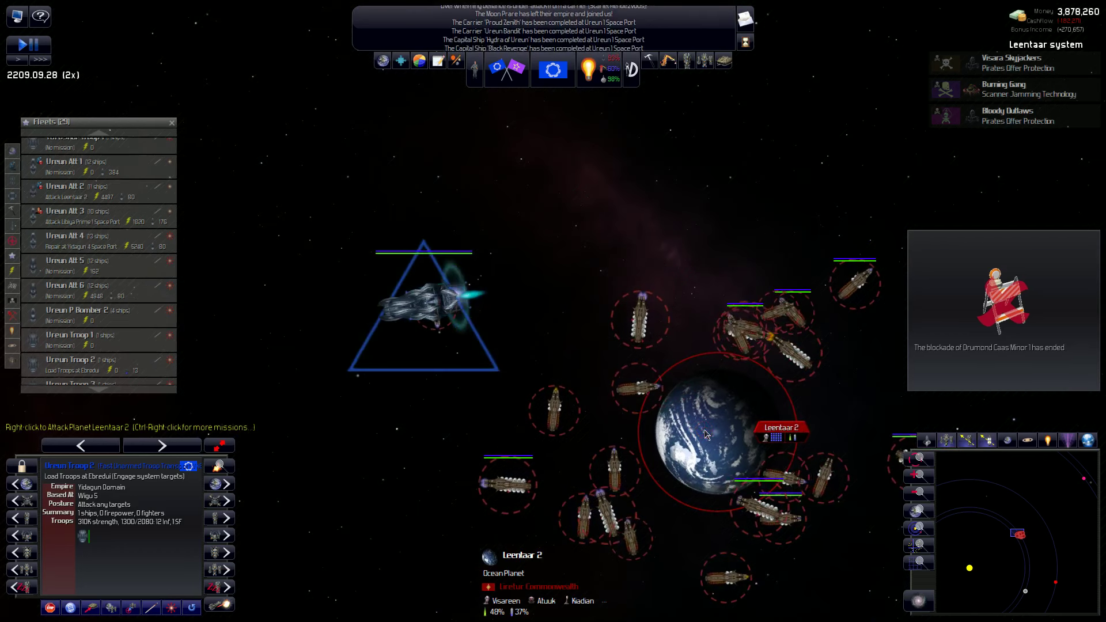
ctrl+right_click(708, 431)
click(736, 438)
- Check Leentaar 2's ground troop report, then select the Ureun P Bomber 2 fleet
click(713, 441)
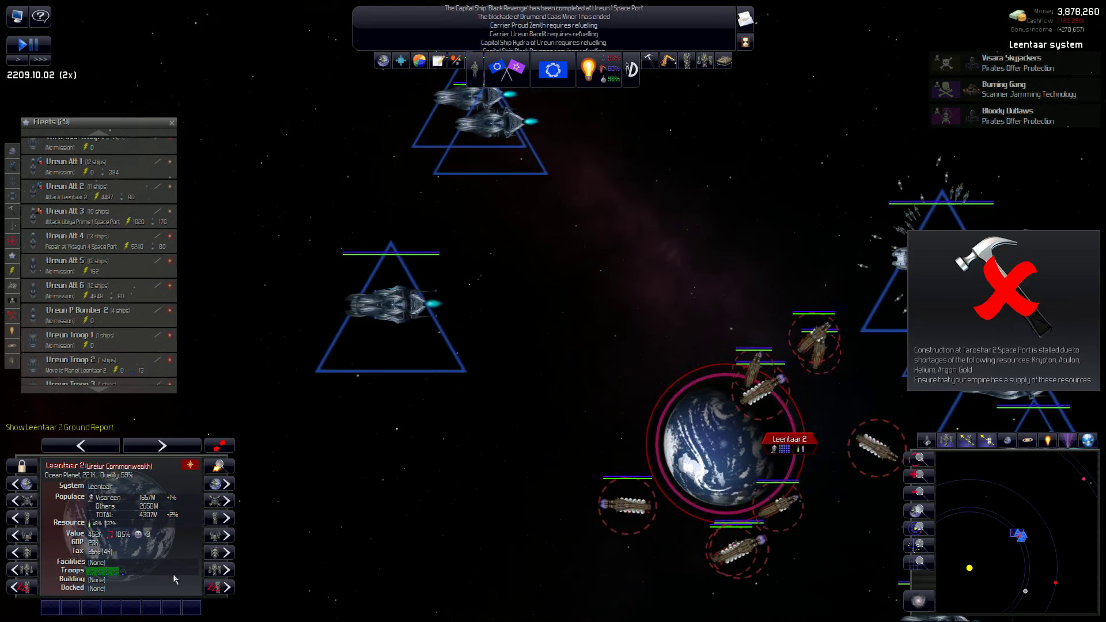
click(173, 575)
click(555, 296)
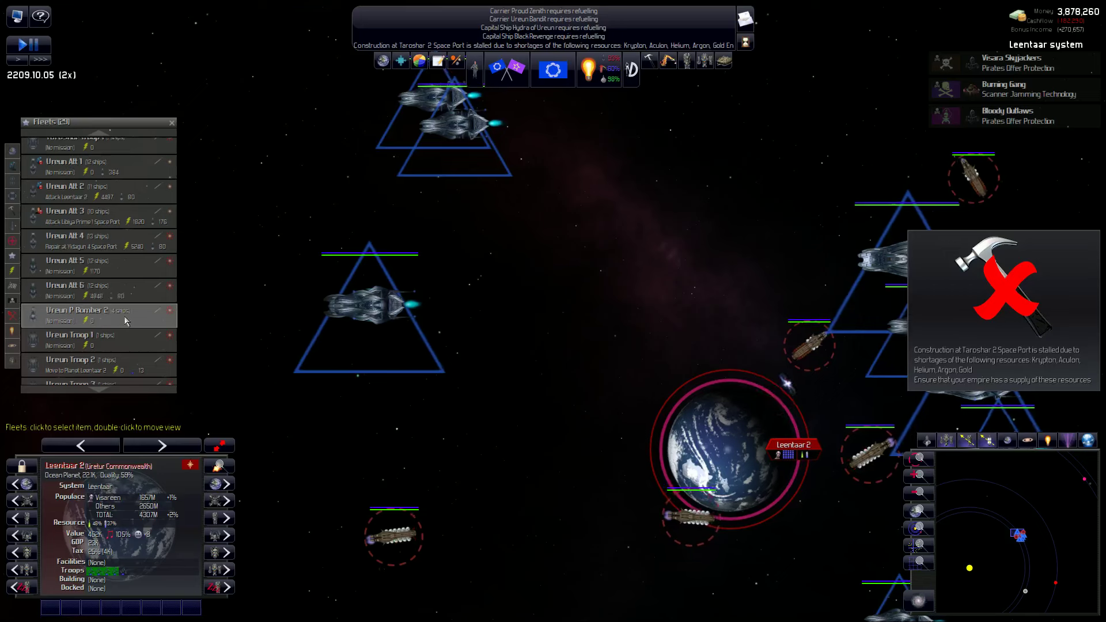
click(105, 364)
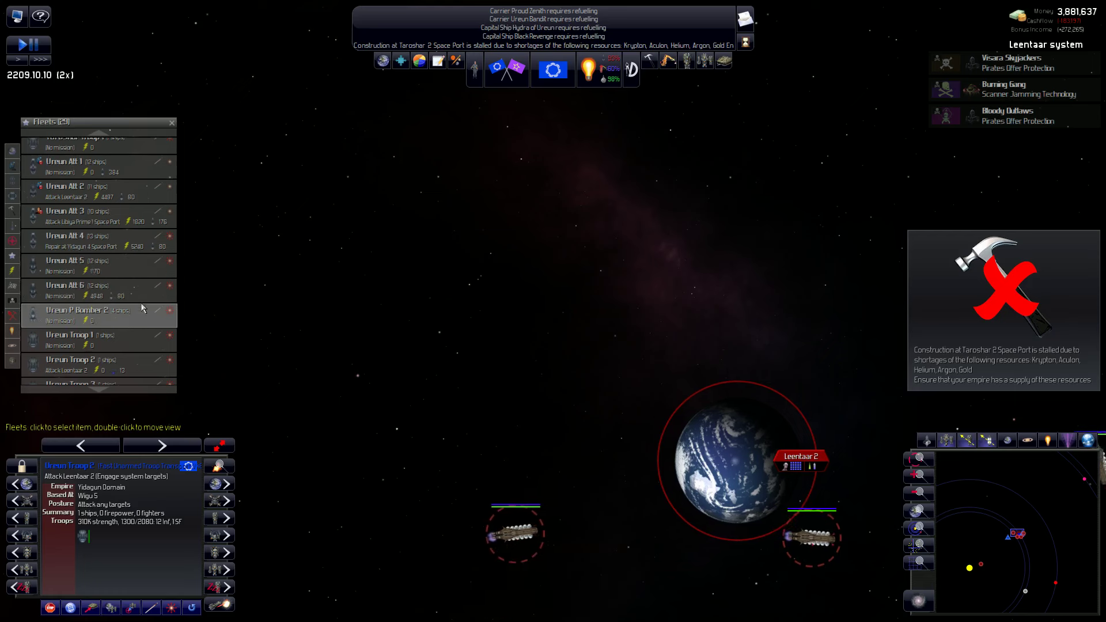
- Send Ureun P Bomber 2 to refuel, pan the galaxy map, and bring up the Designs list (F8)
click(71, 609)
scroll(562, 320, down, 3)
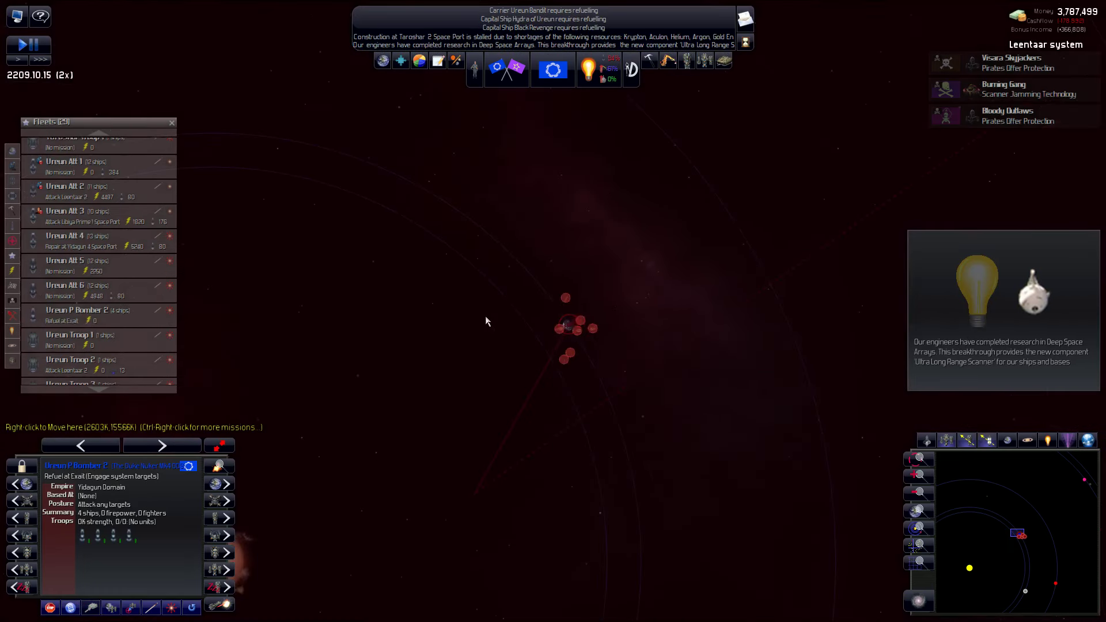
scroll(450, 297, down, 3)
scroll(441, 292, down, 3)
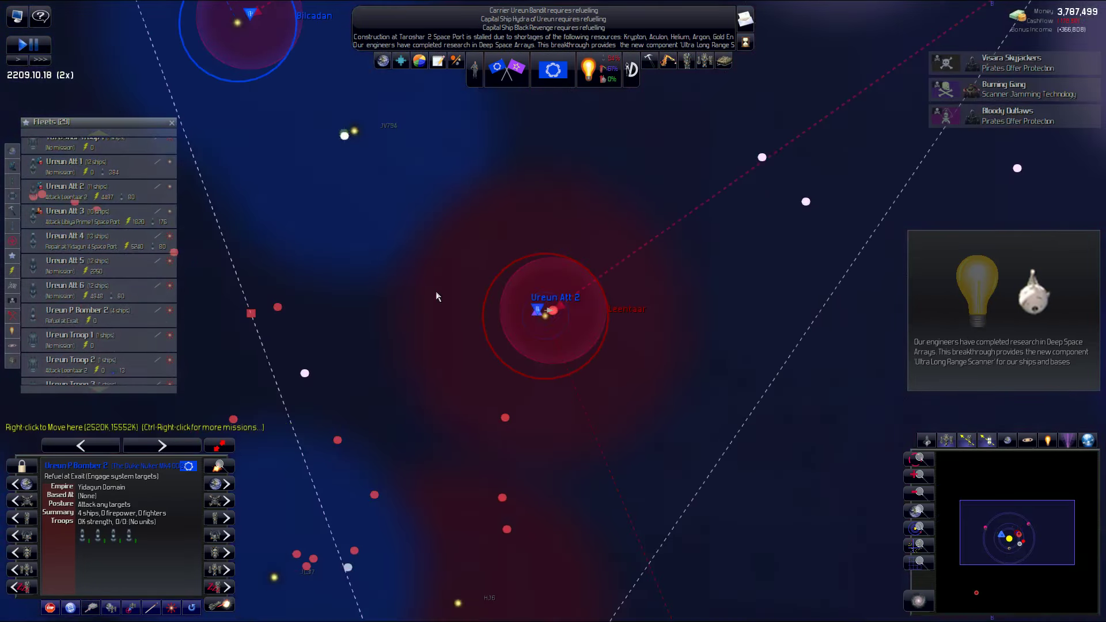
scroll(436, 291, down, 3)
scroll(429, 289, down, 3)
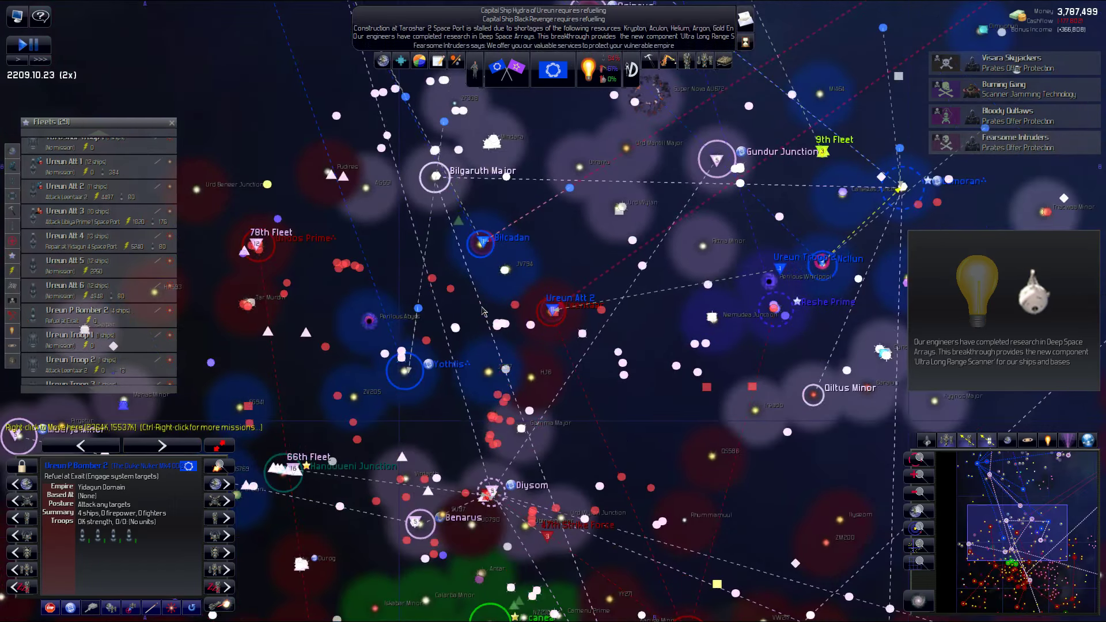
click(498, 312)
mouse_move(499, 312)
mouse_down()
mouse_move(584, 285)
mouse_move(550, 291)
mouse_up()
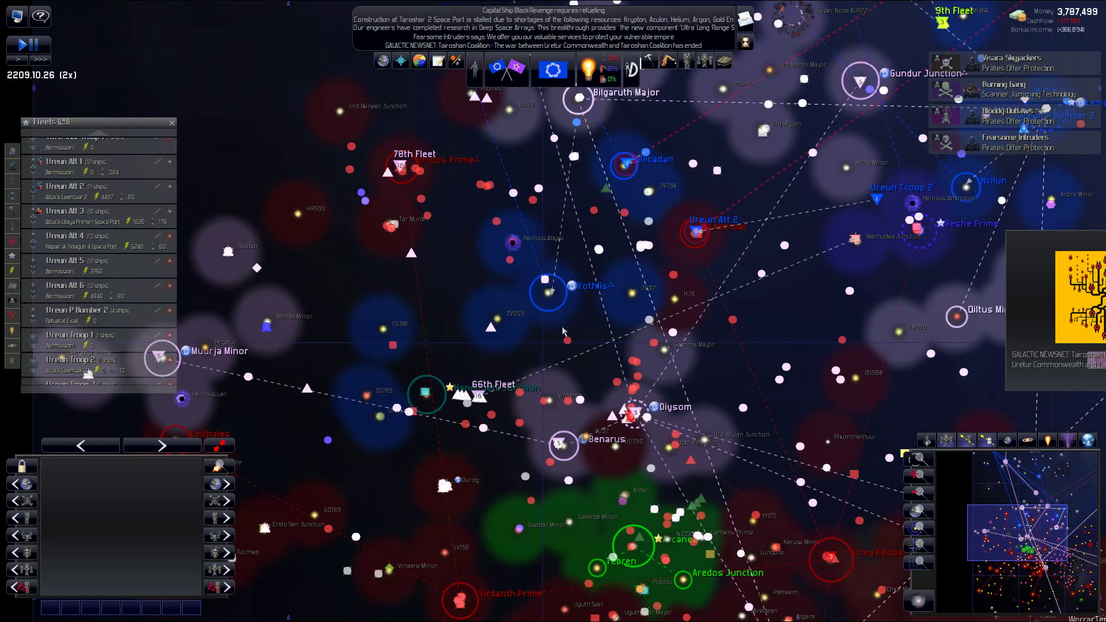
scroll(562, 332, up, 3)
key(F8)
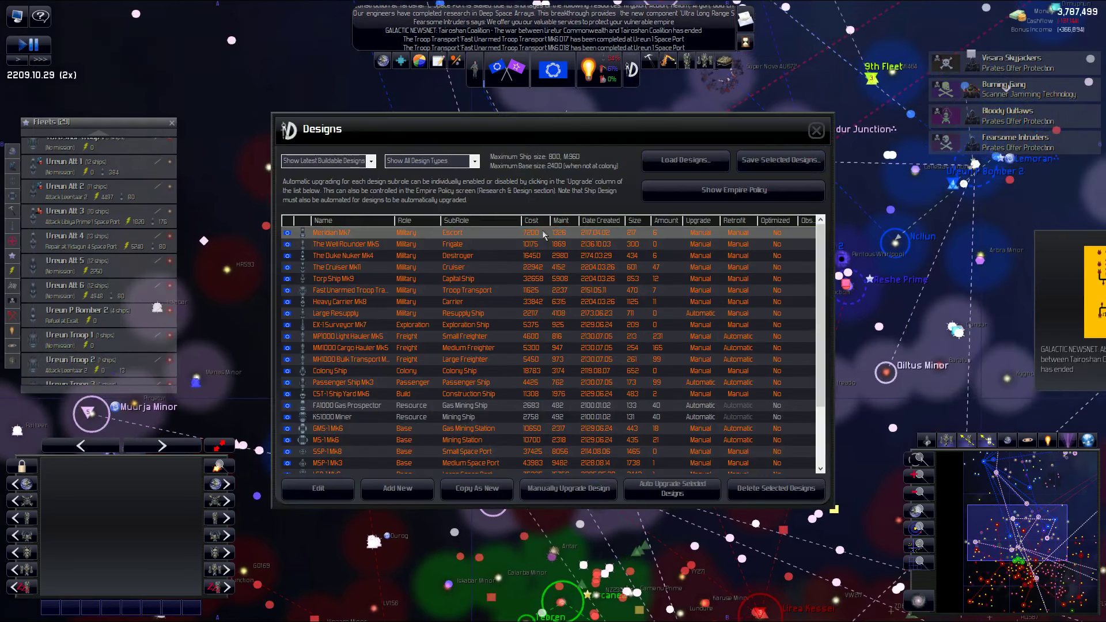
- Filter the Designs list to state-owned base designs
click(430, 161)
click(456, 185)
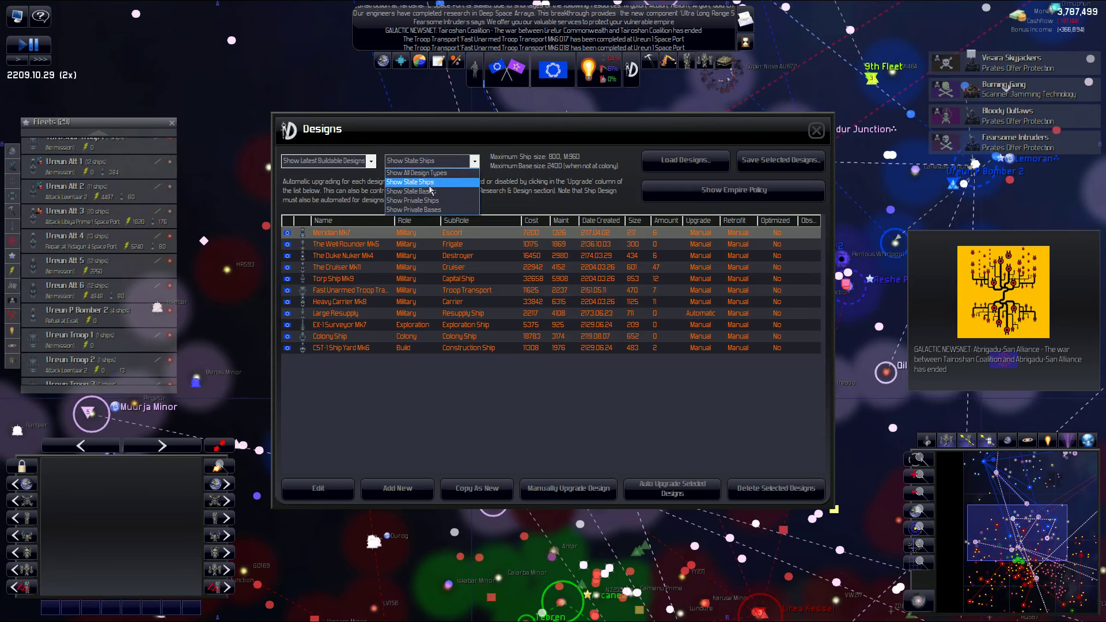
click(429, 190)
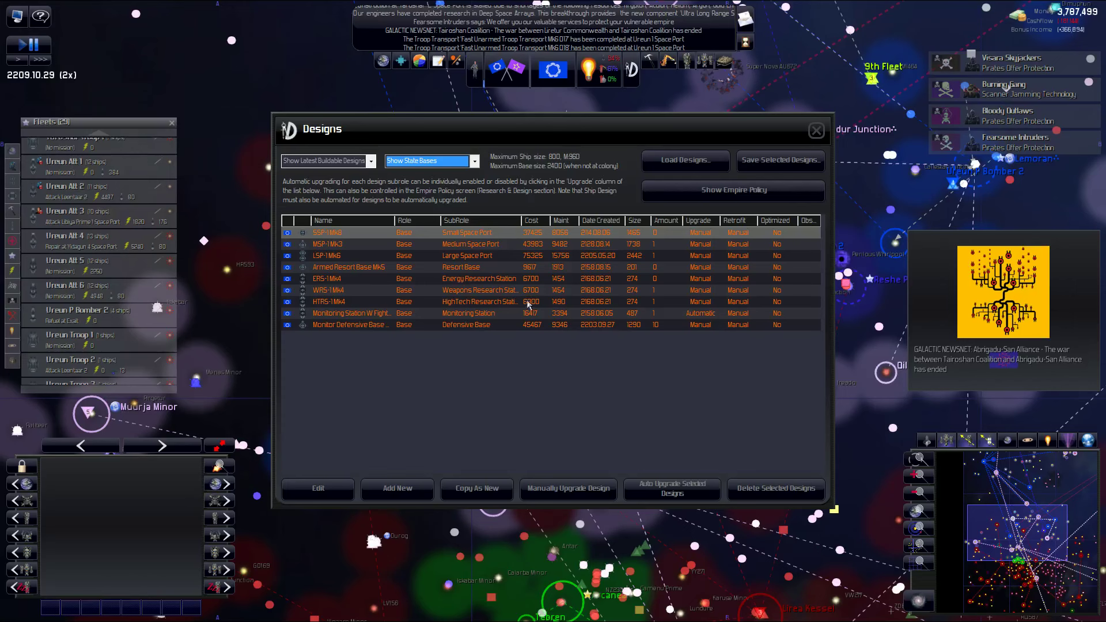
- Create an upgraded version of the Monitor Defensive Base design
click(484, 328)
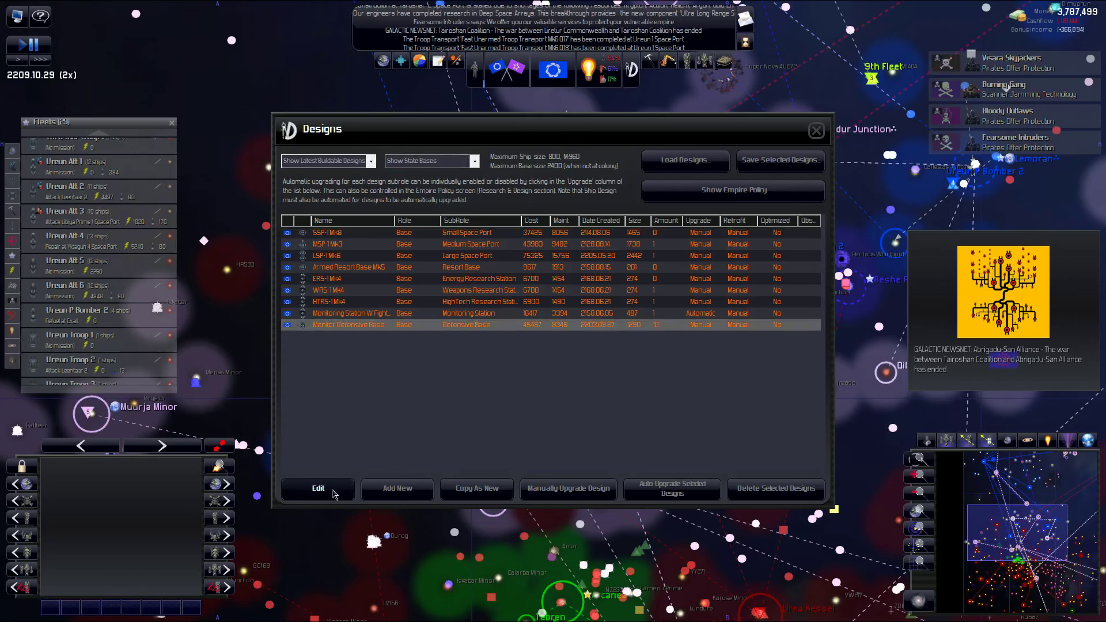
double_click(529, 325)
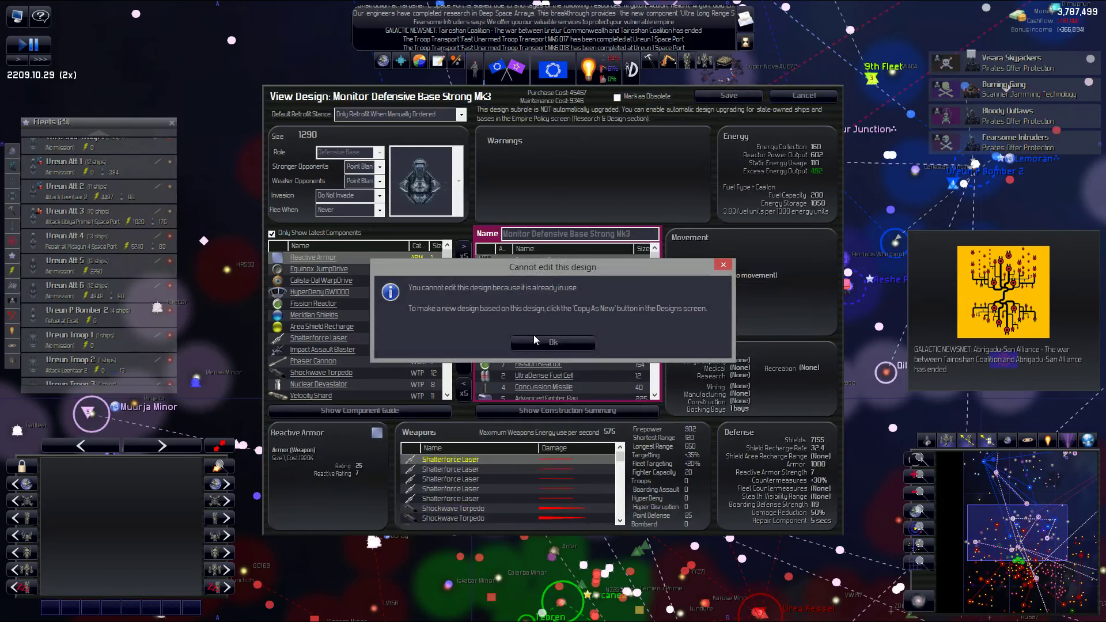
click(551, 343)
scroll(451, 337, down, 8)
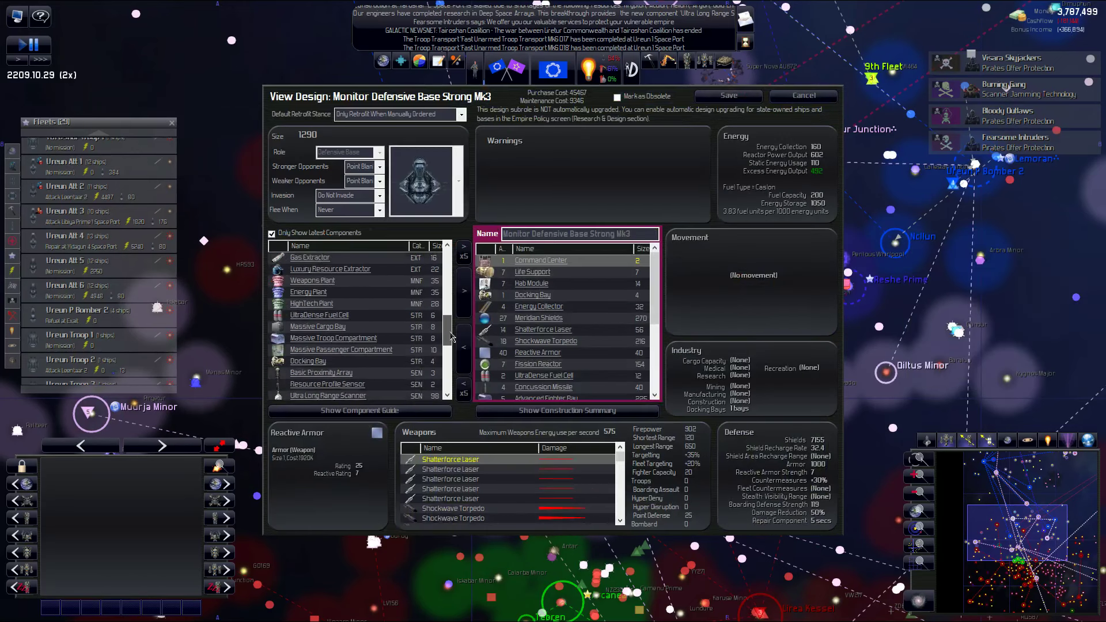
click(804, 95)
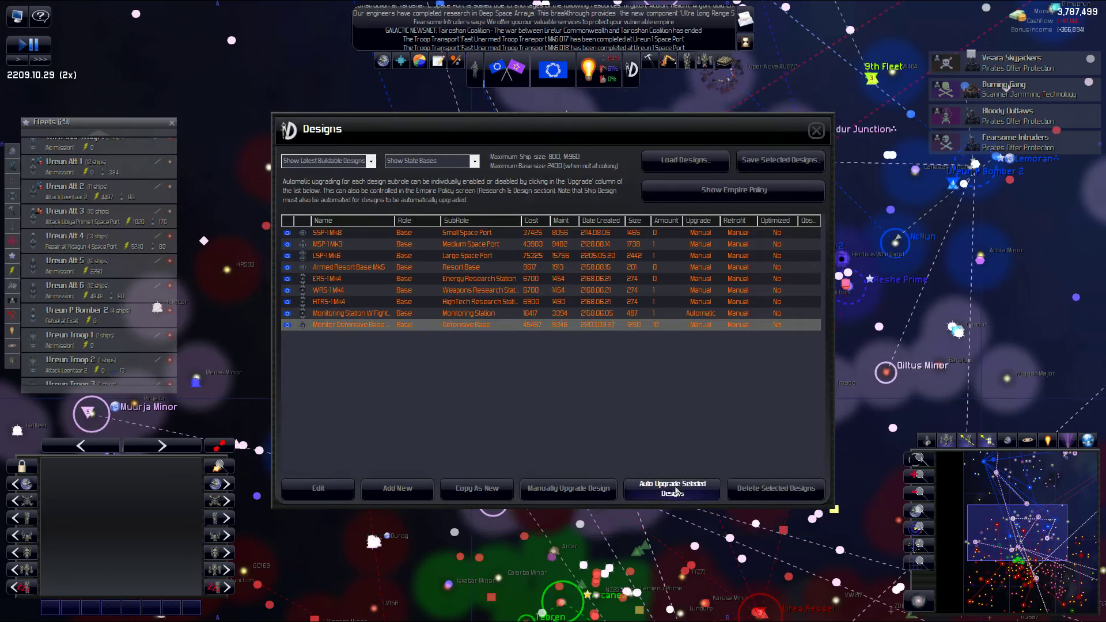
click(568, 488)
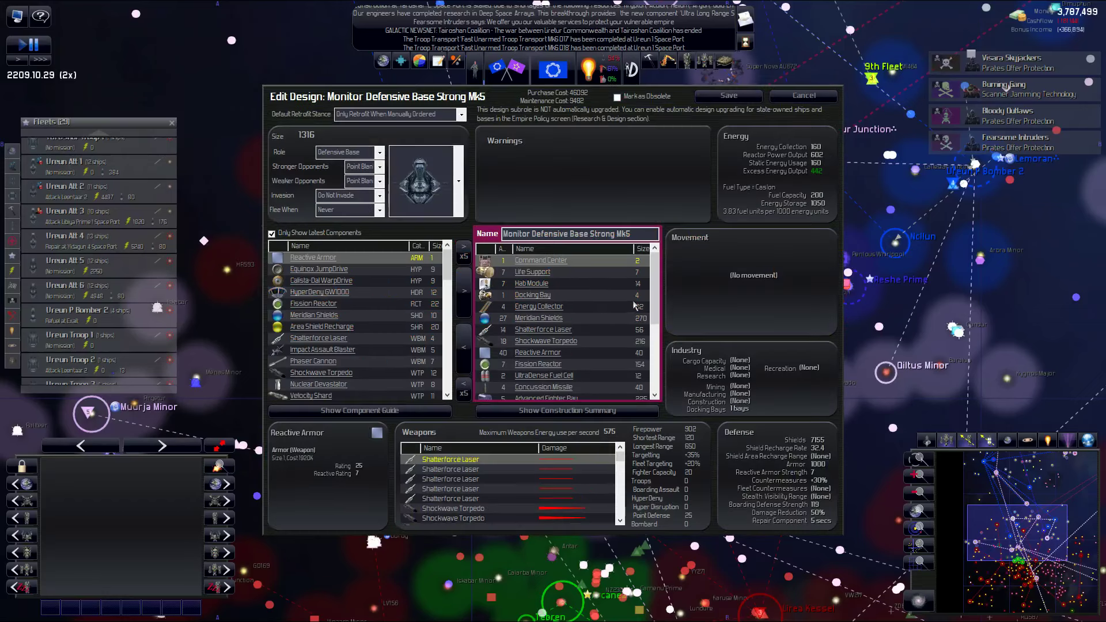
drag(658, 288, 662, 357)
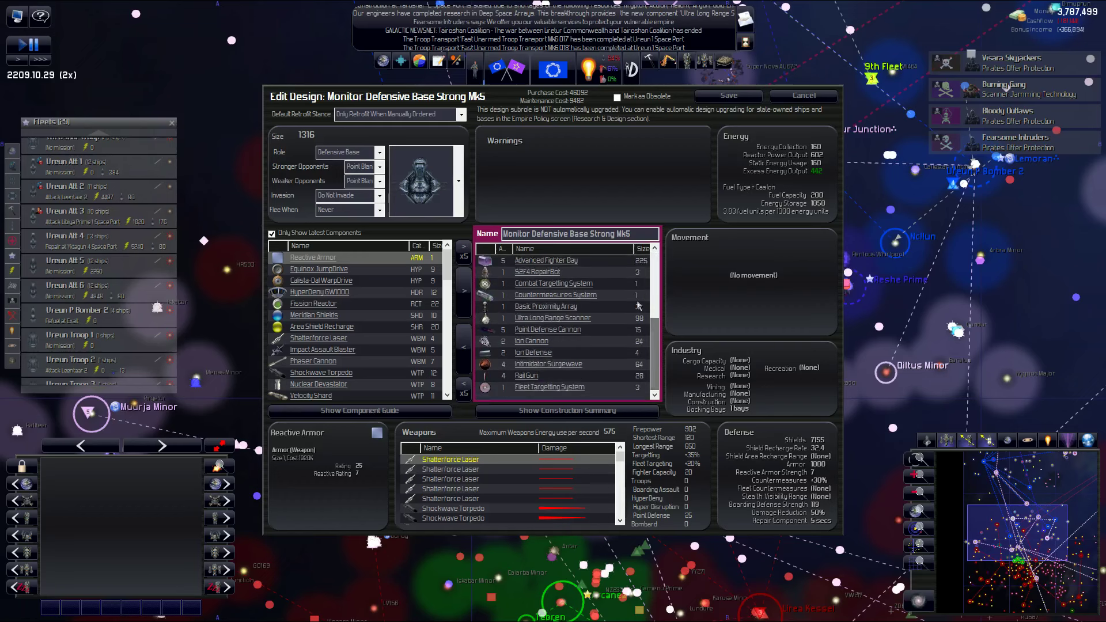
click(795, 96)
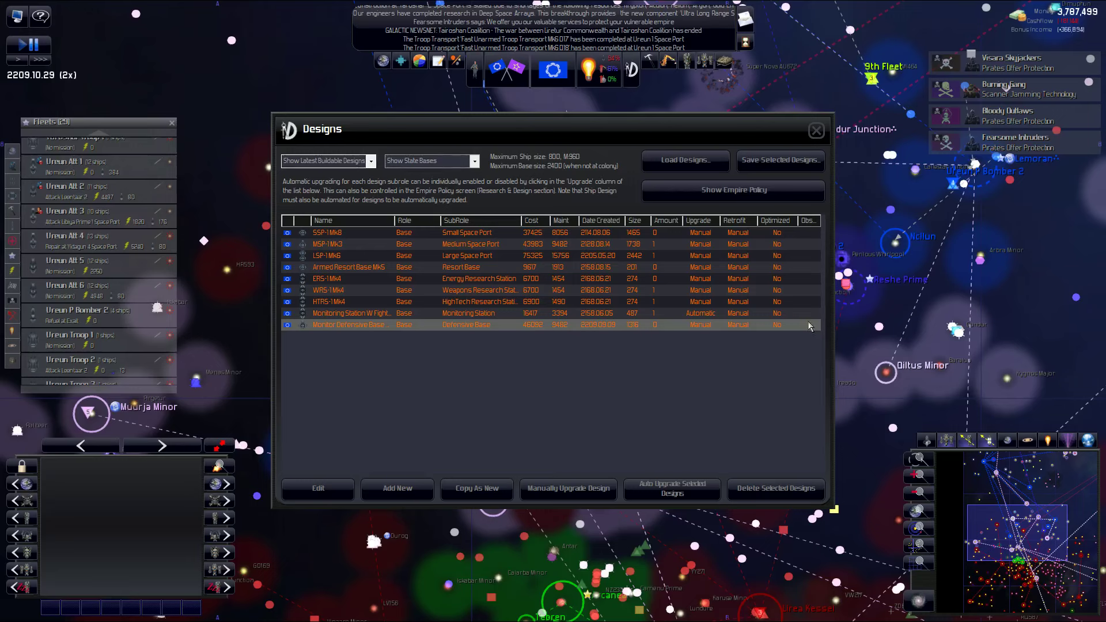
- Upgrade the space port designs (SSP-1 Mk9, MSP-1 Mk4, LSP-1 Mk7) and close Designs
click(491, 258)
click(569, 489)
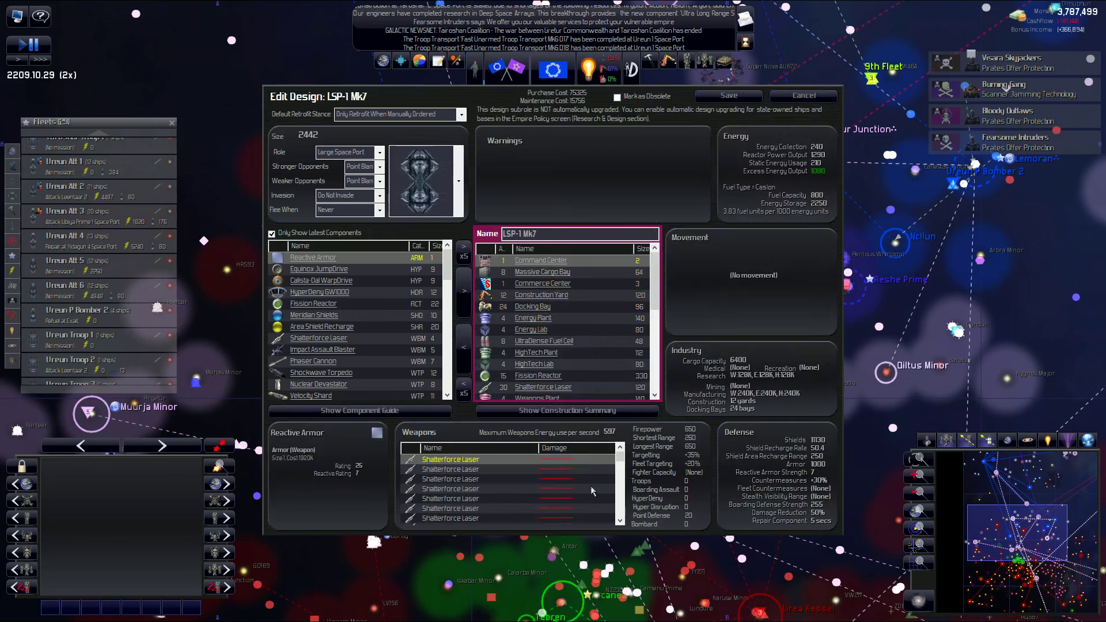
click(804, 95)
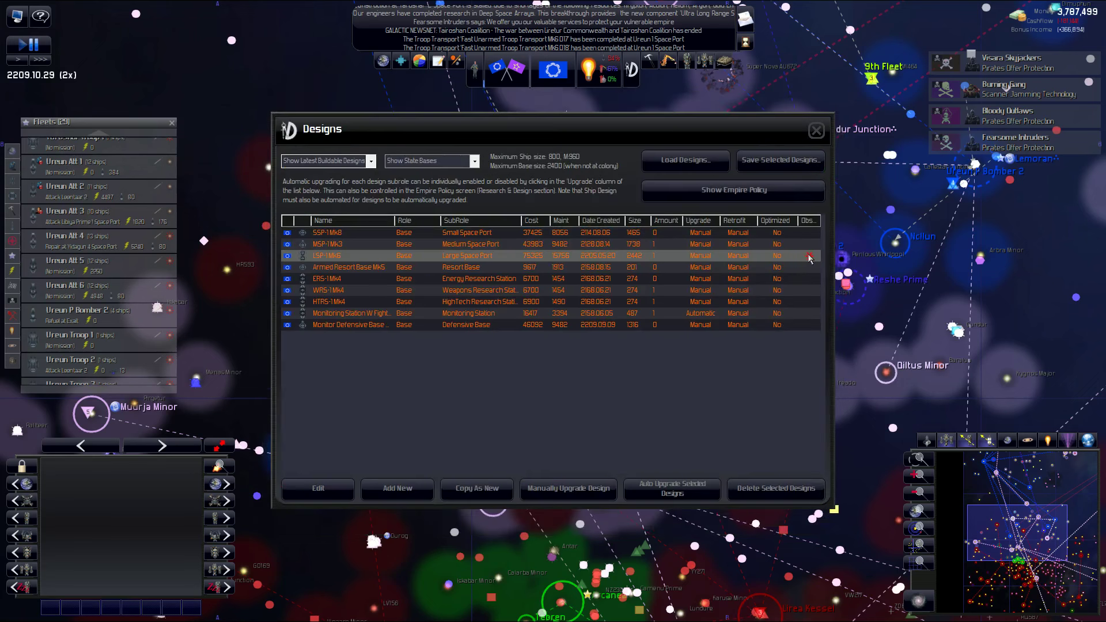
click(536, 246)
click(600, 237)
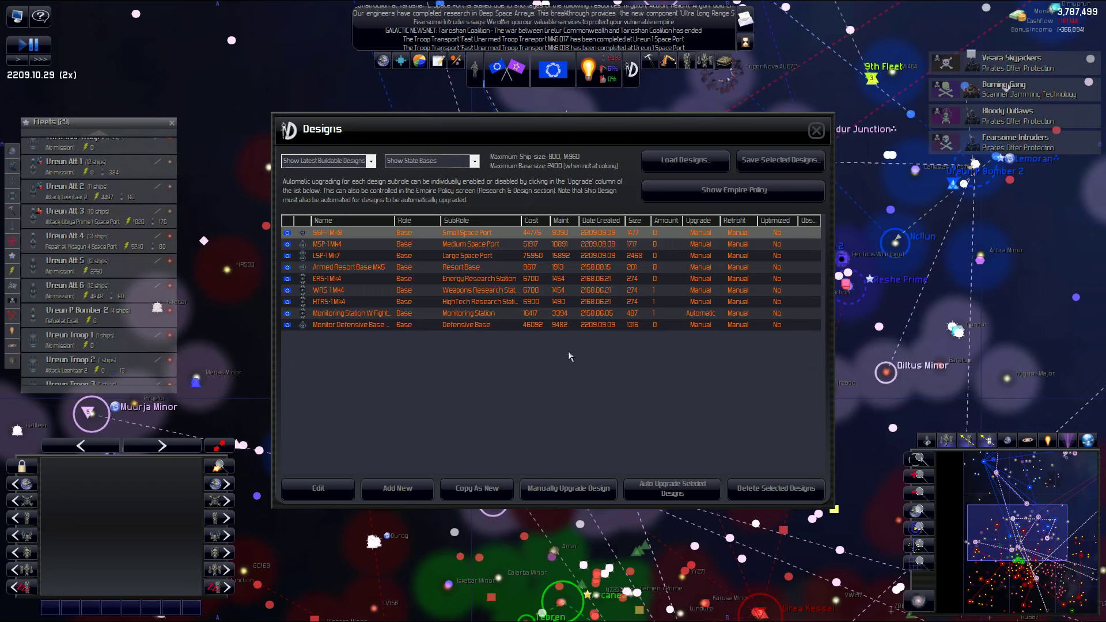
click(562, 313)
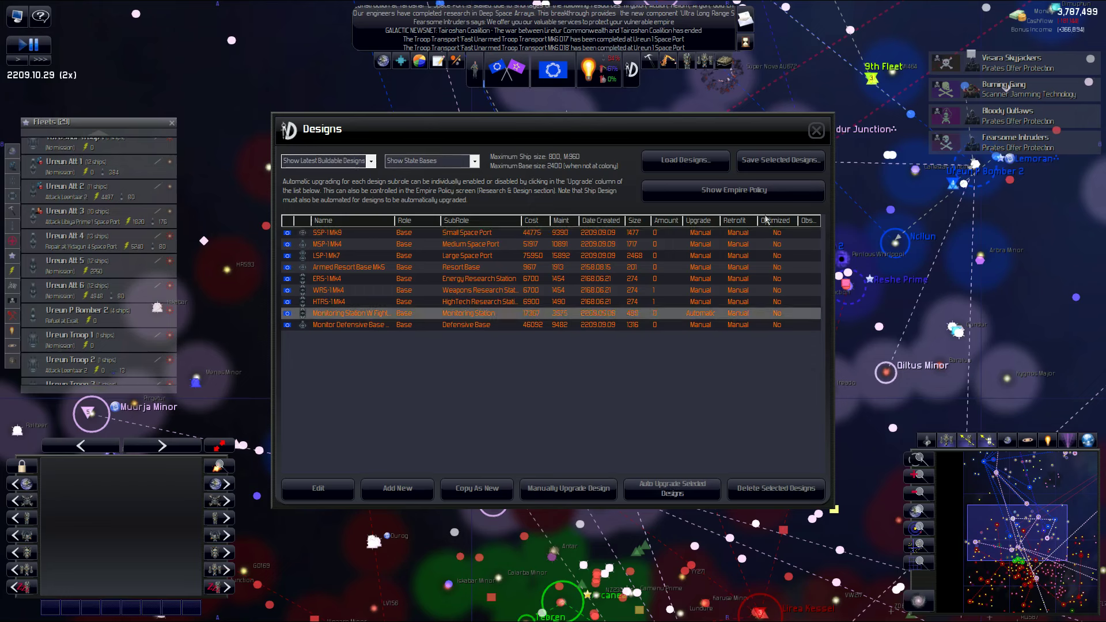
click(817, 130)
scroll(534, 309, down, 5)
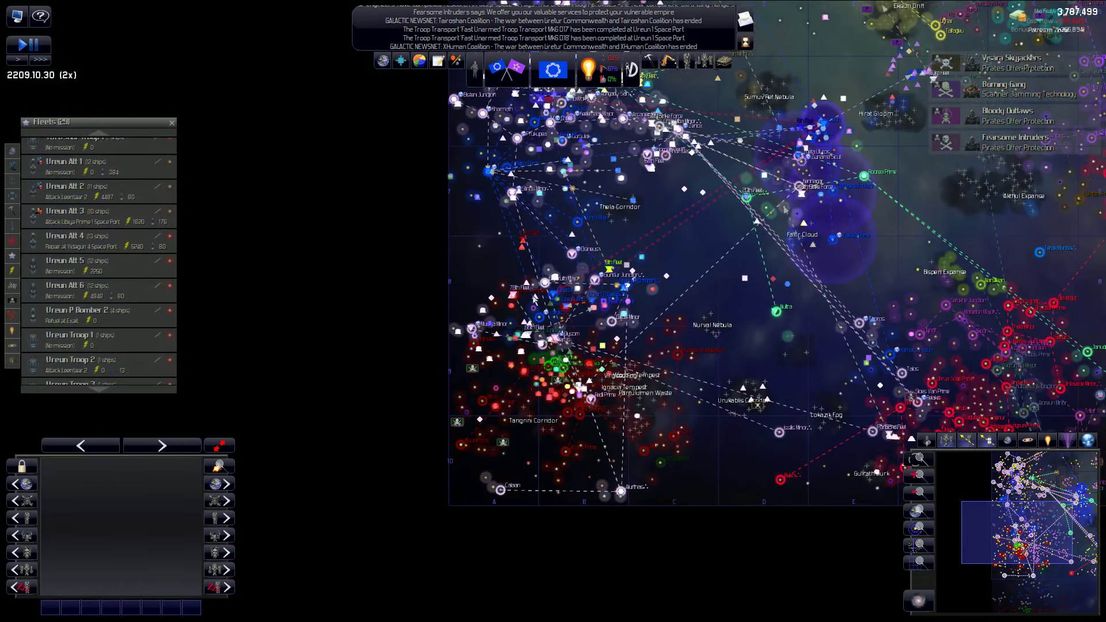
scroll(534, 308, up, 3)
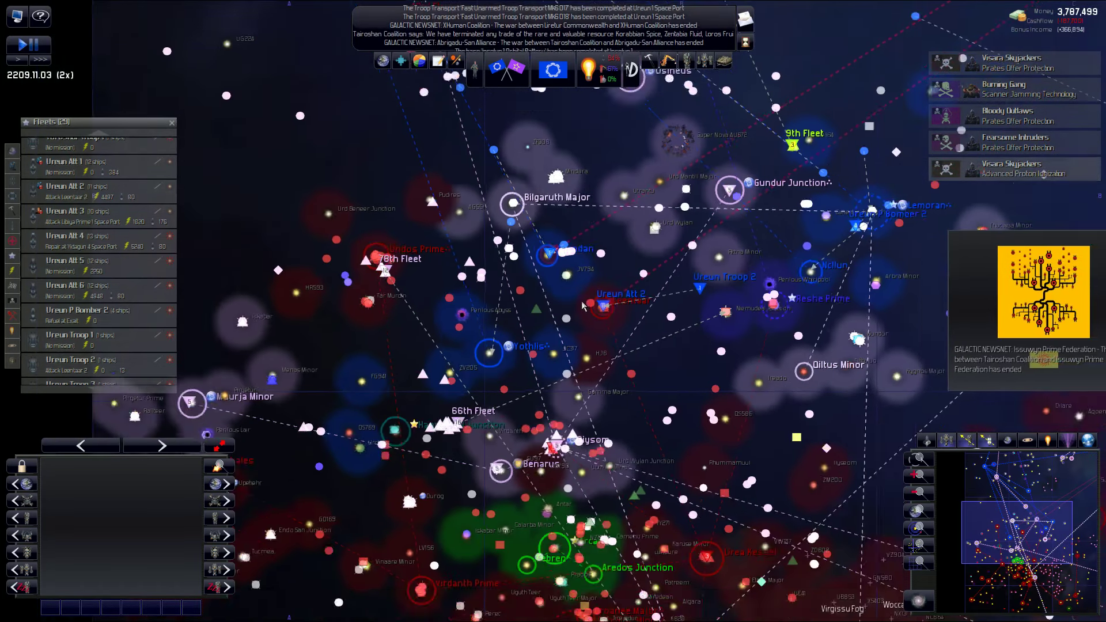
scroll(571, 302, down, 2)
scroll(577, 303, down, 2)
scroll(578, 303, down, 3)
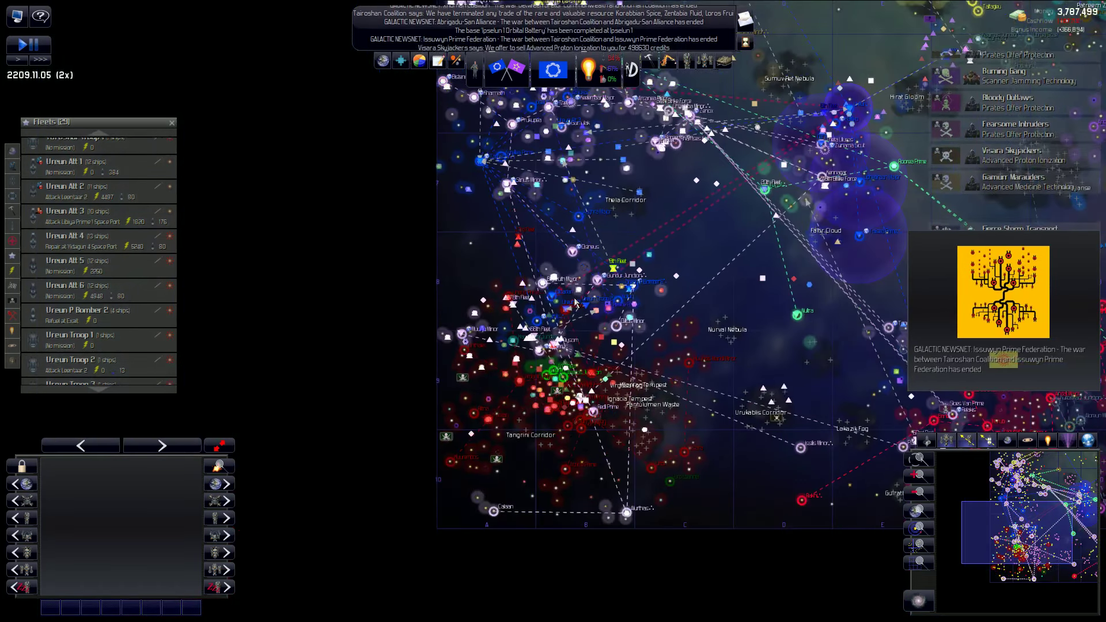
scroll(576, 303, up, 2)
scroll(576, 303, up, 1)
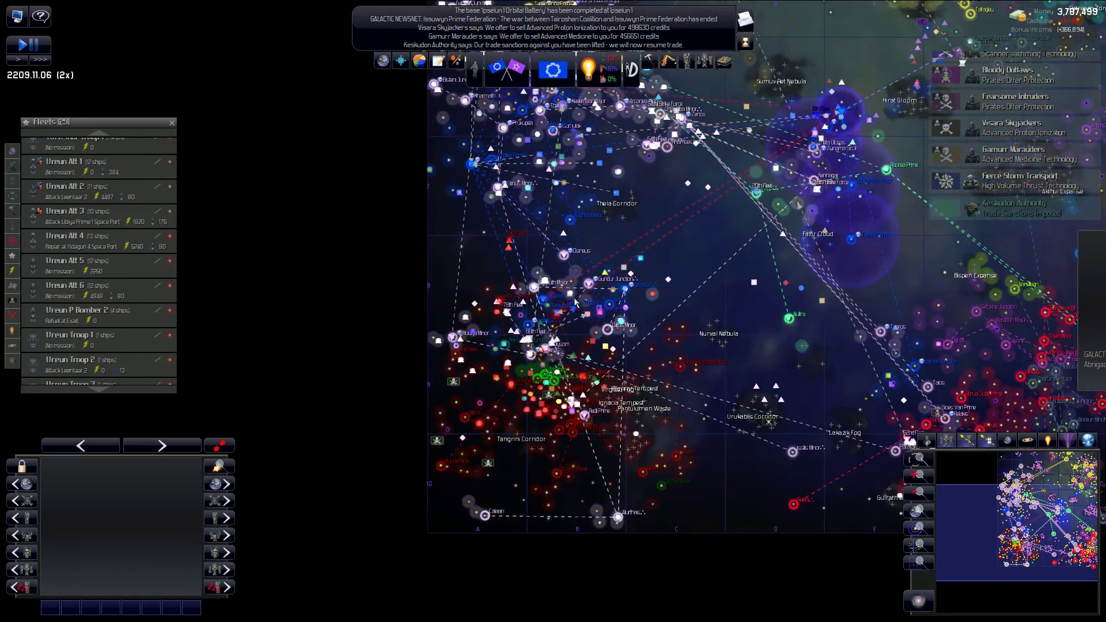
scroll(576, 303, up, 1)
scroll(576, 303, up, 2)
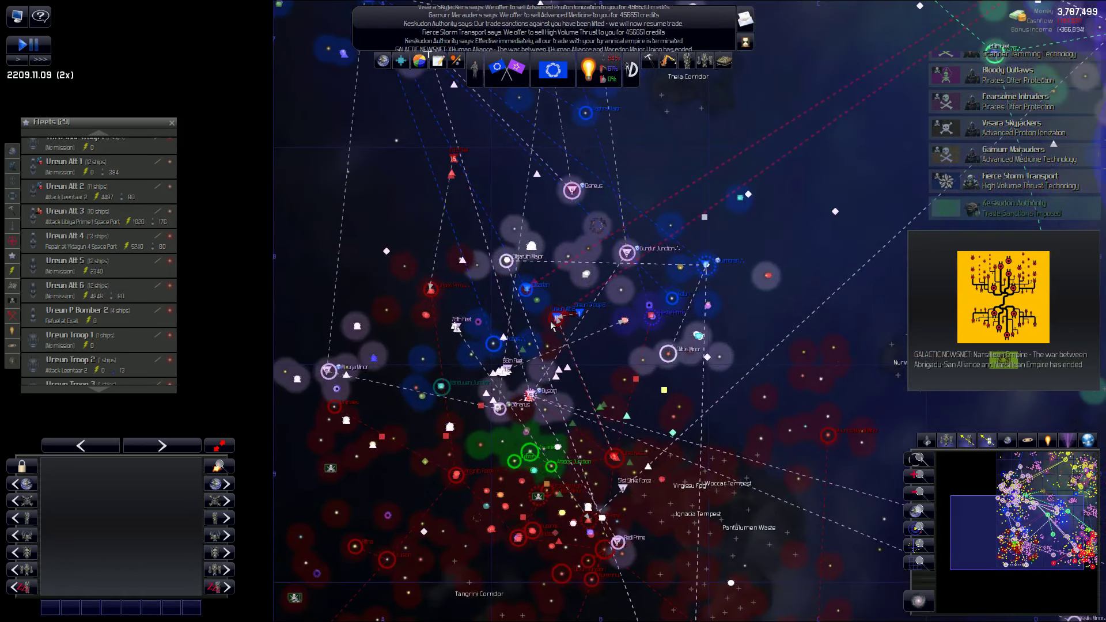
scroll(553, 322, up, 2)
scroll(553, 322, up, 2)
scroll(559, 317, up, 2)
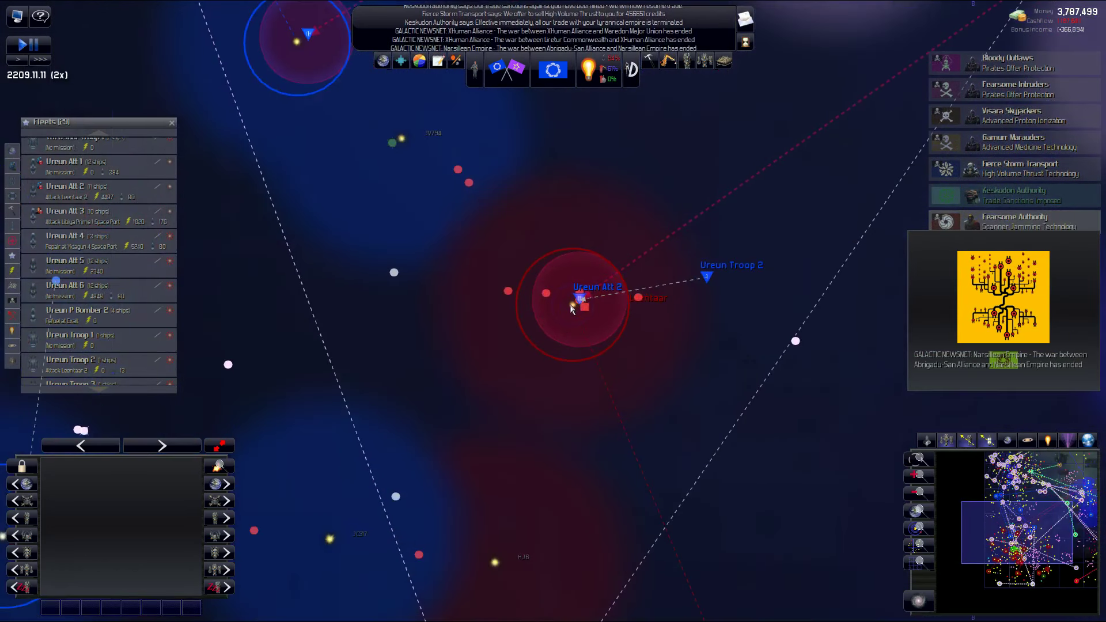
scroll(570, 304, up, 2)
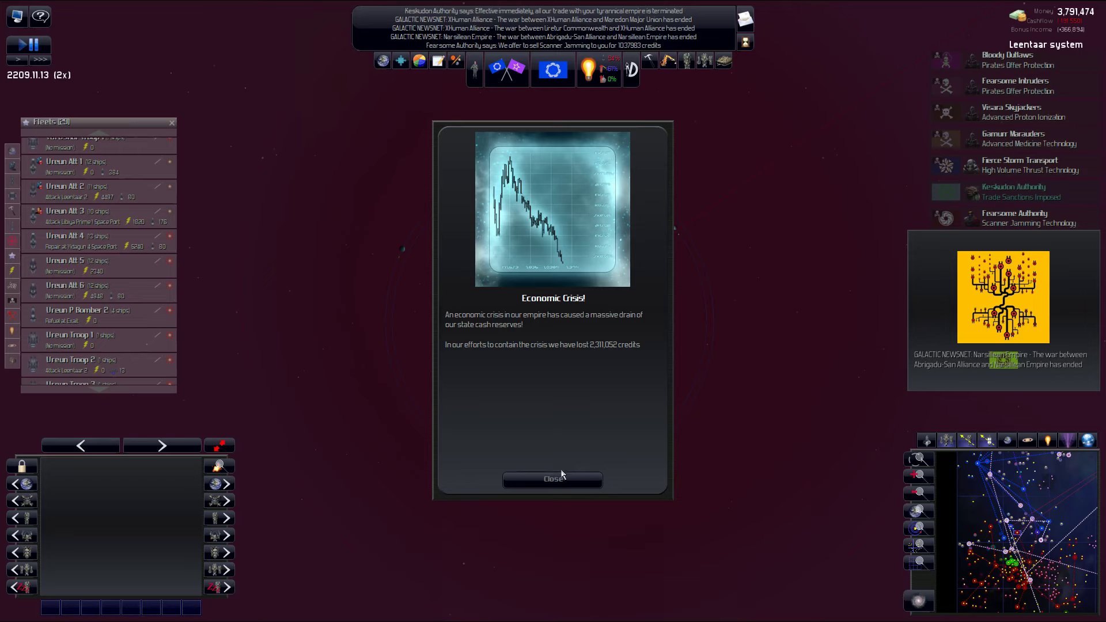
- Dismiss the economic crisis notice, view Leentaar 2's colony details, and go to Diplomacy
click(554, 480)
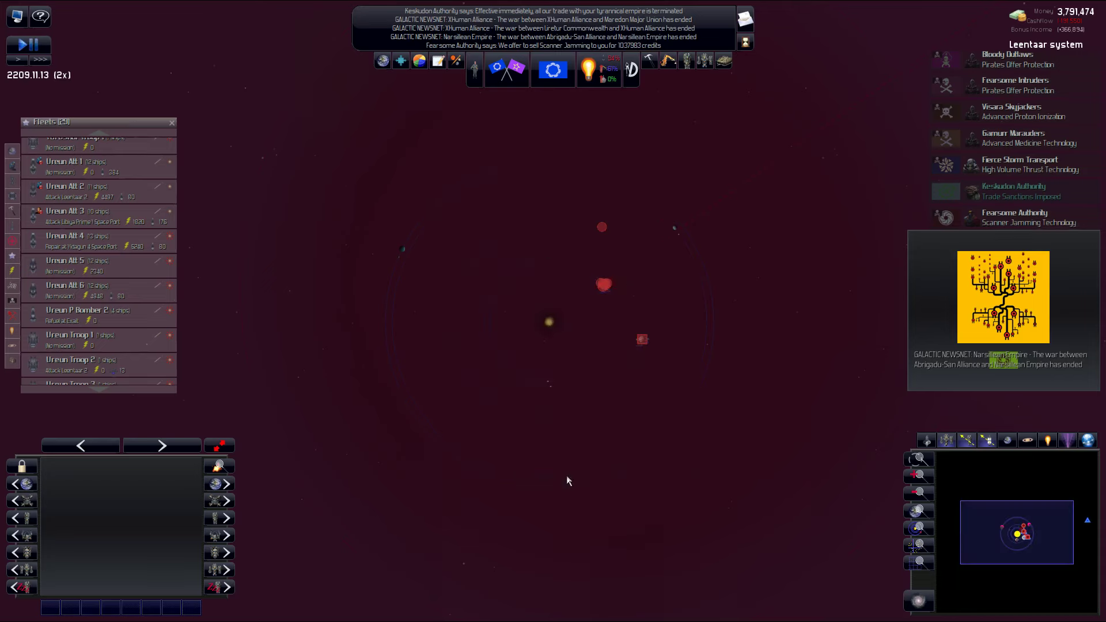
scroll(613, 254, up, 3)
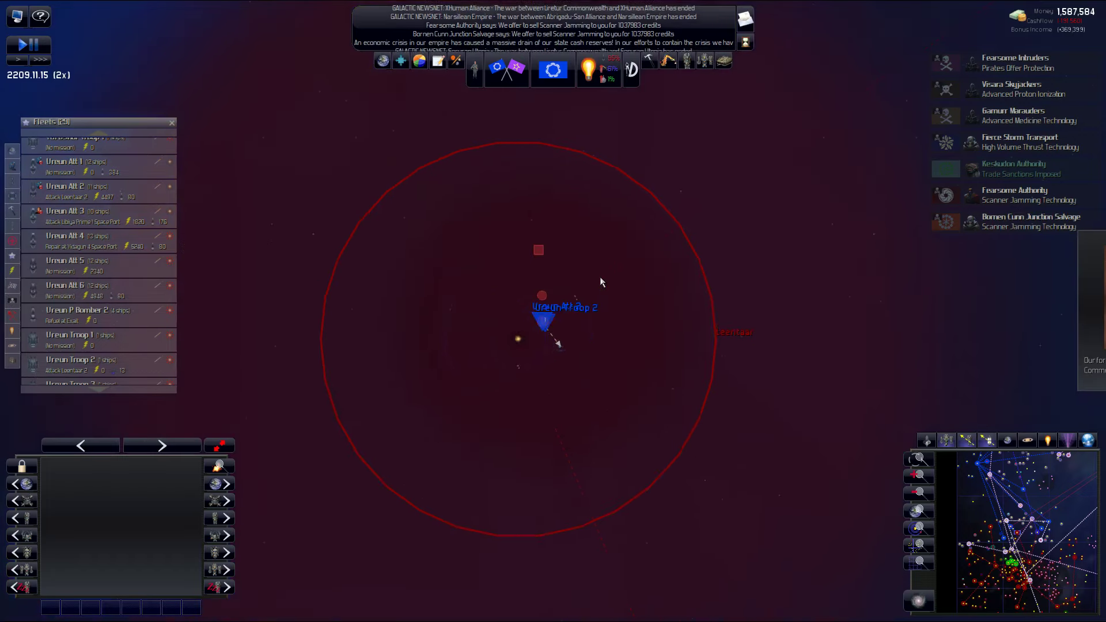
scroll(600, 277, up, 5)
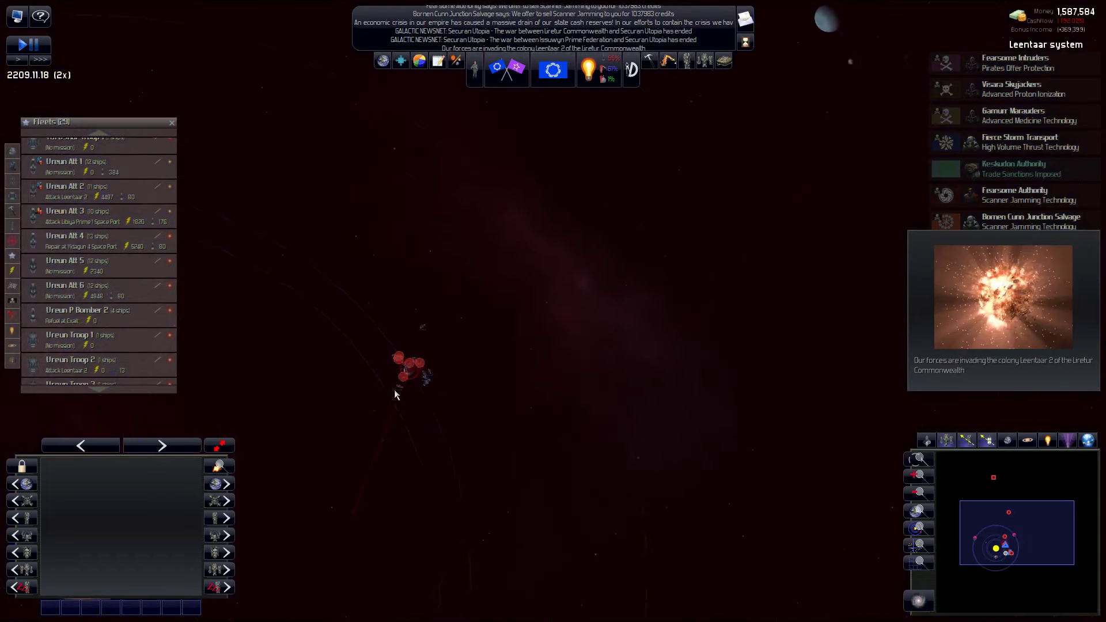
scroll(395, 390, up, 5)
scroll(415, 373, up, 4)
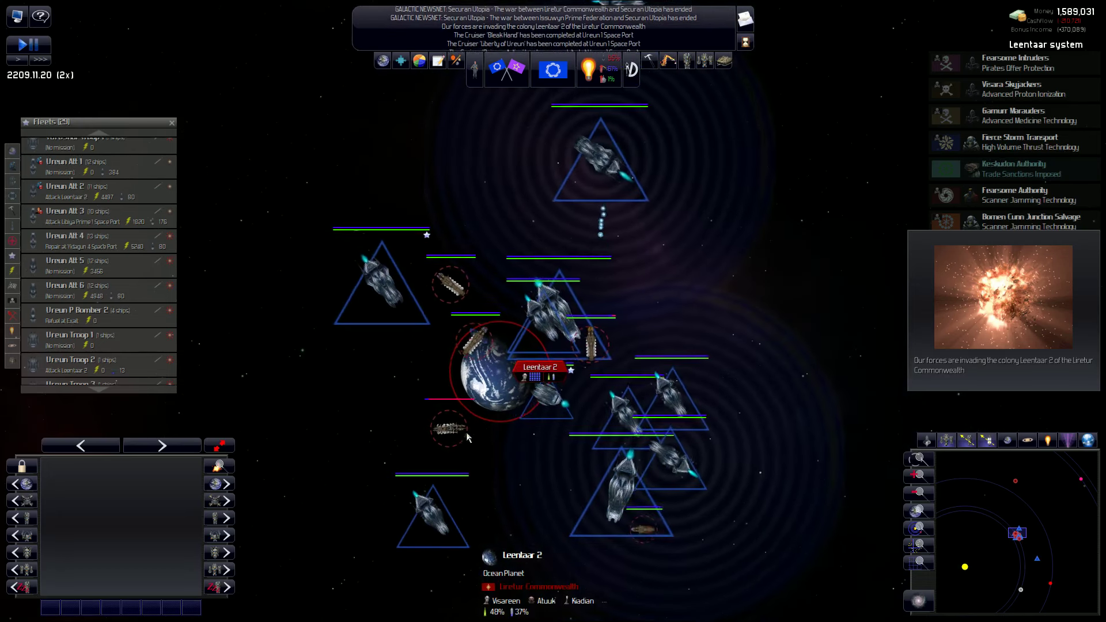
scroll(467, 437, up, 2)
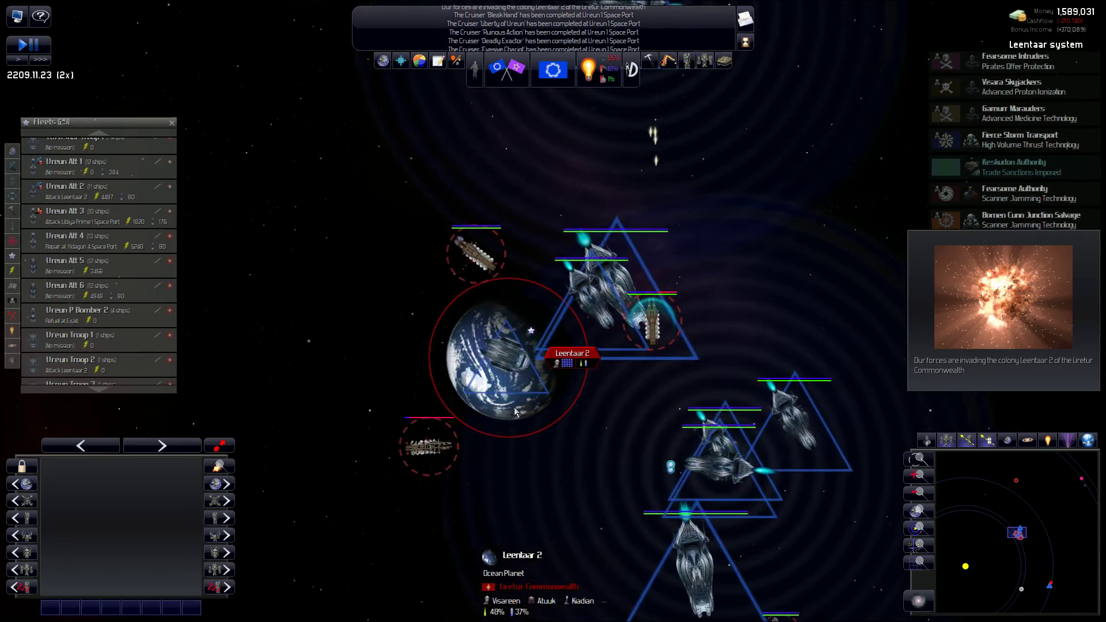
click(516, 412)
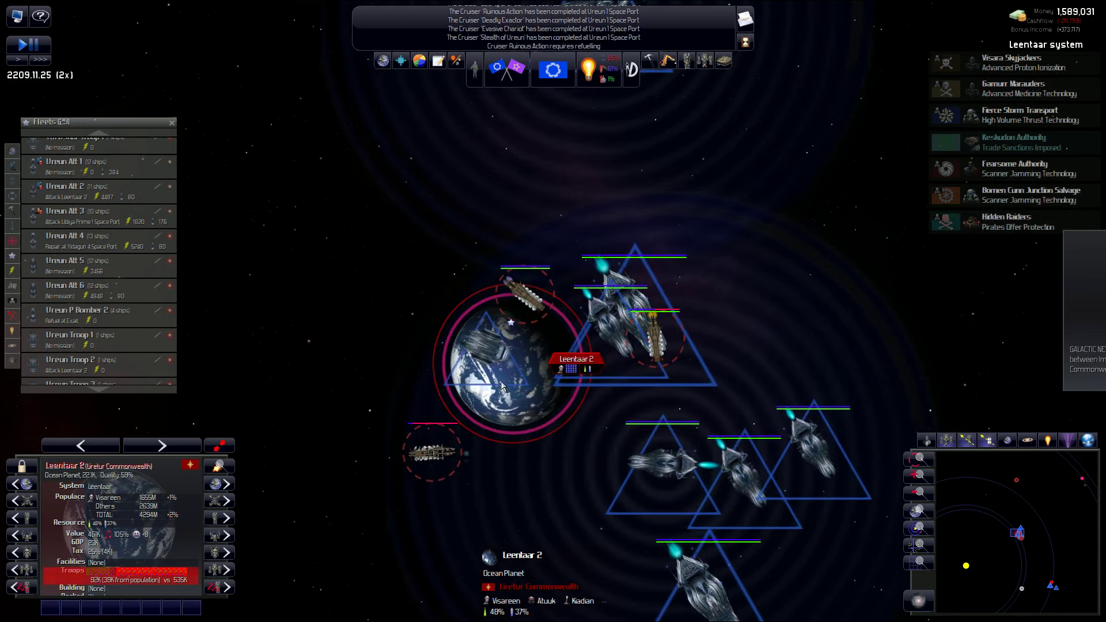
scroll(501, 370, down, 3)
scroll(501, 370, down, 2)
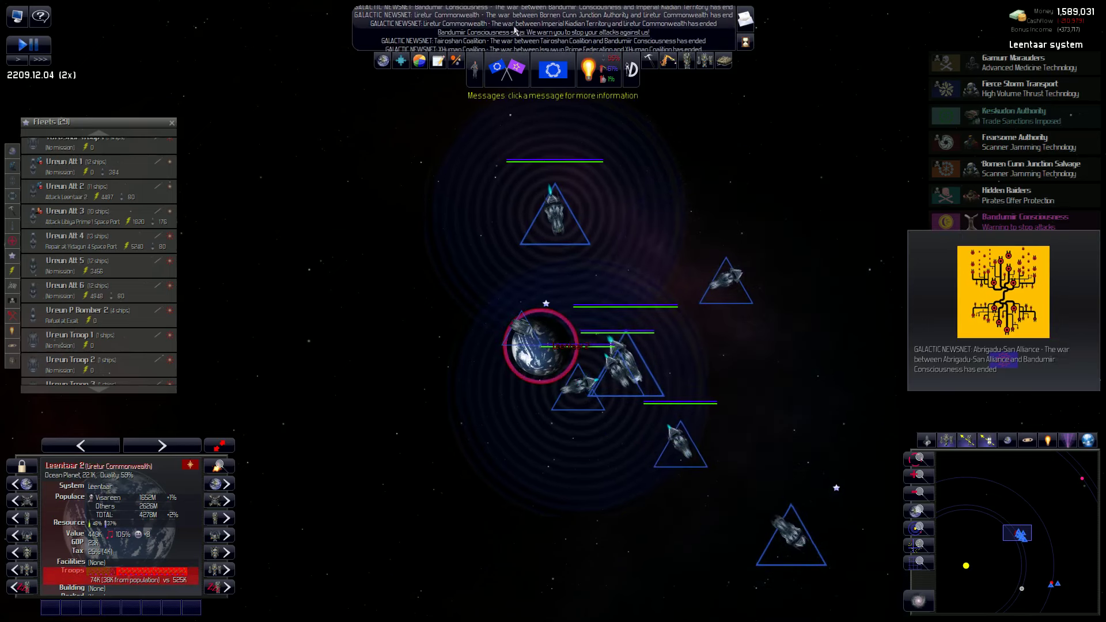
scroll(540, 346, up, 3)
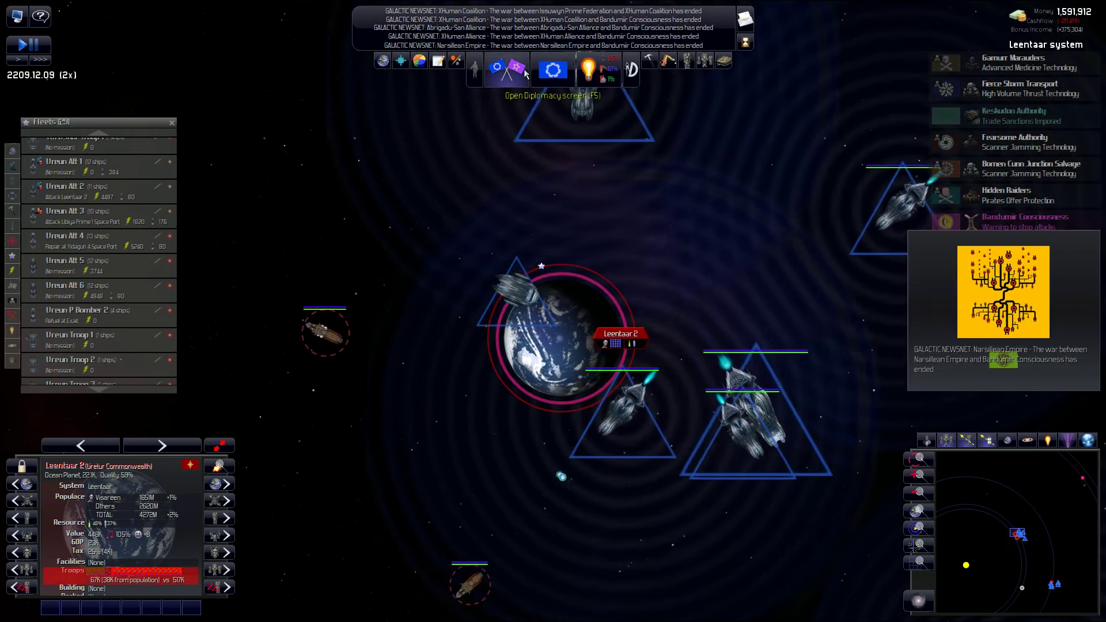
click(499, 68)
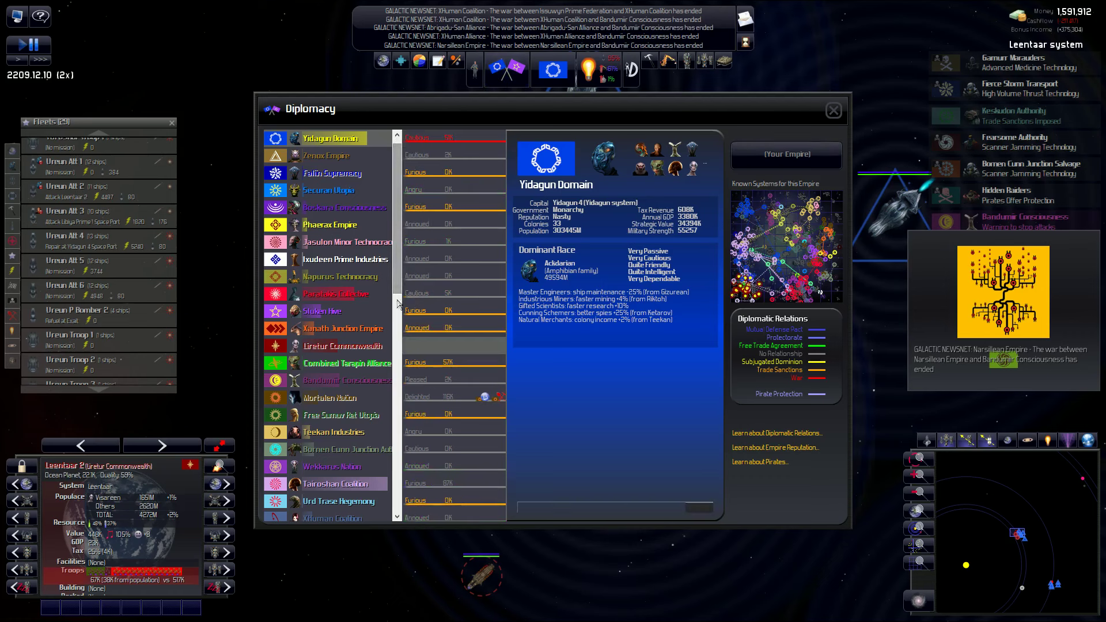
- Get the Tairoshan Coalition to declare war on Liretur Commonwealth through a trade proposal
click(344, 346)
scroll(400, 278, down, 1)
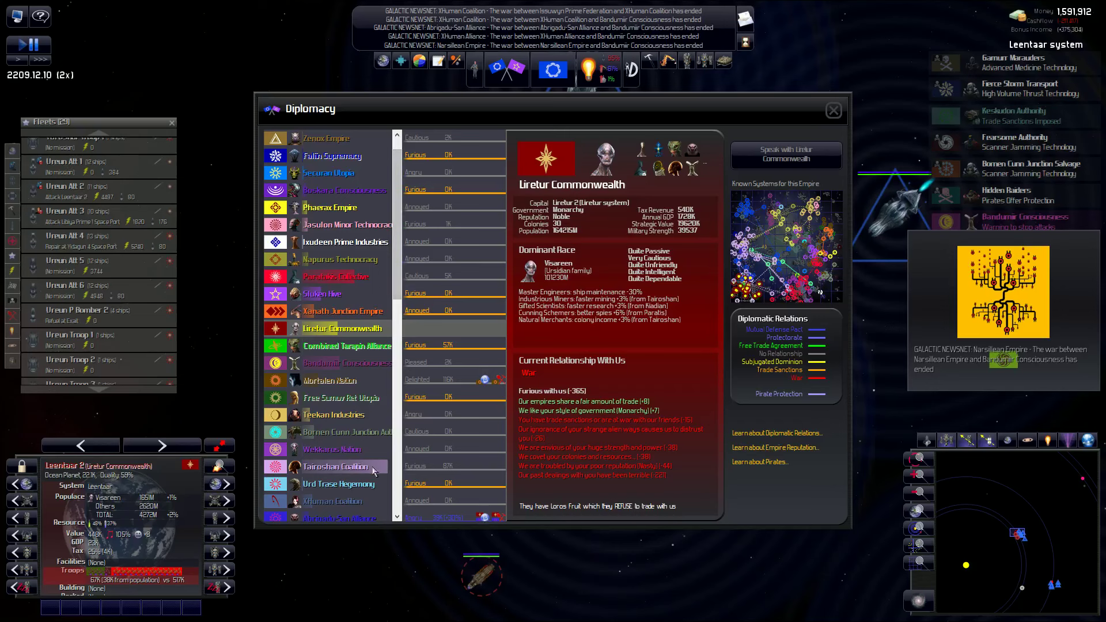
click(373, 470)
click(785, 153)
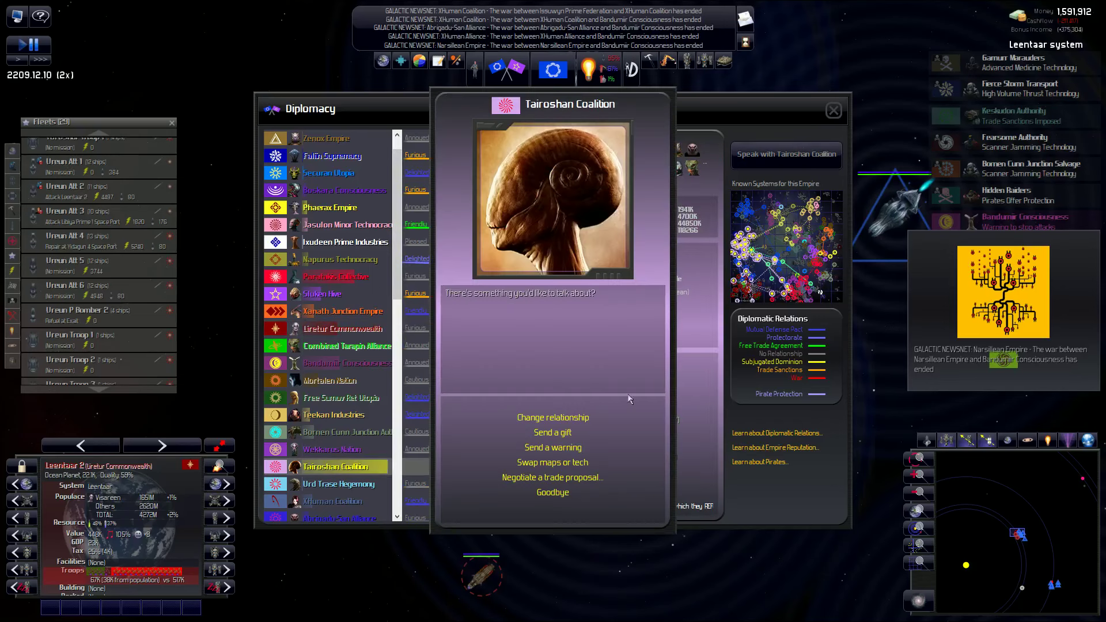
click(566, 478)
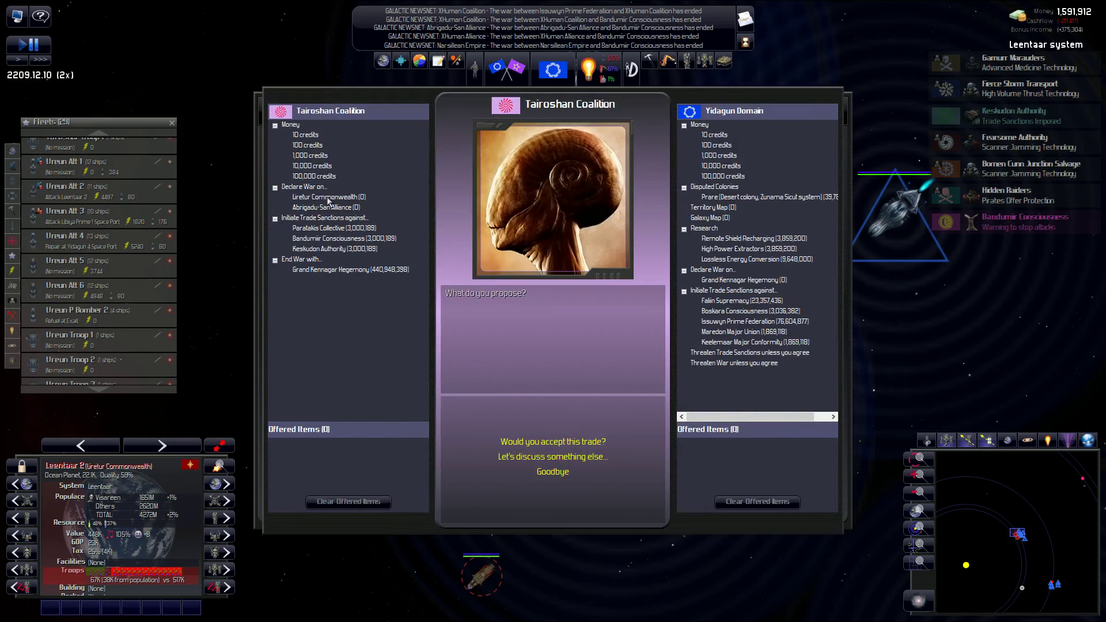
click(553, 441)
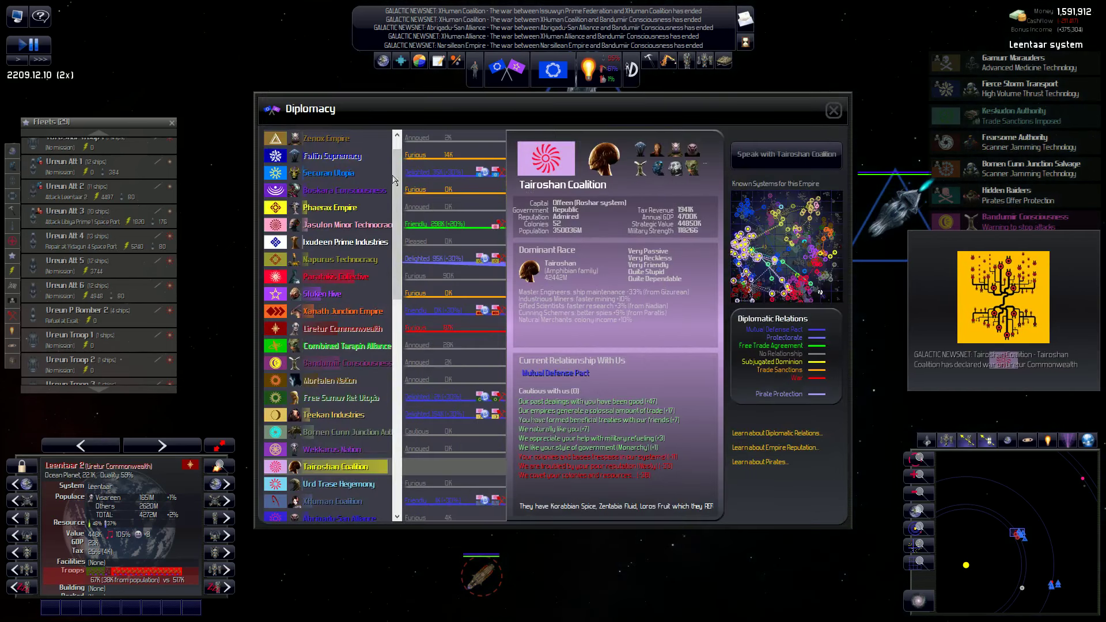
scroll(393, 179, up, 1)
- Review own empire's and the Zenox Empire's diplomatic details, then close Diplomacy
click(375, 141)
click(346, 156)
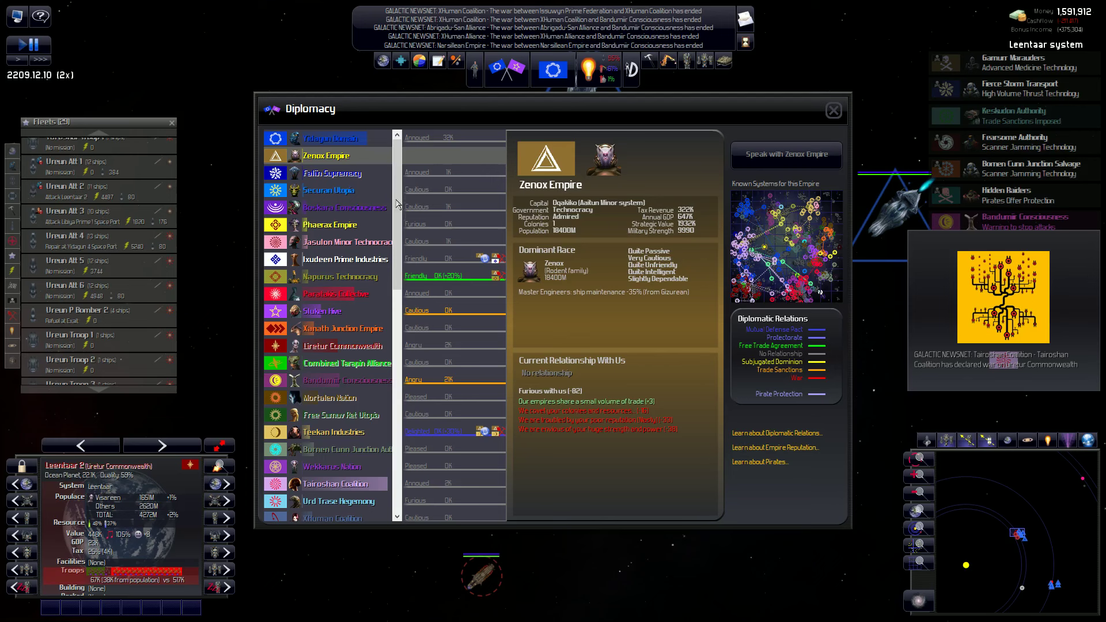
click(384, 140)
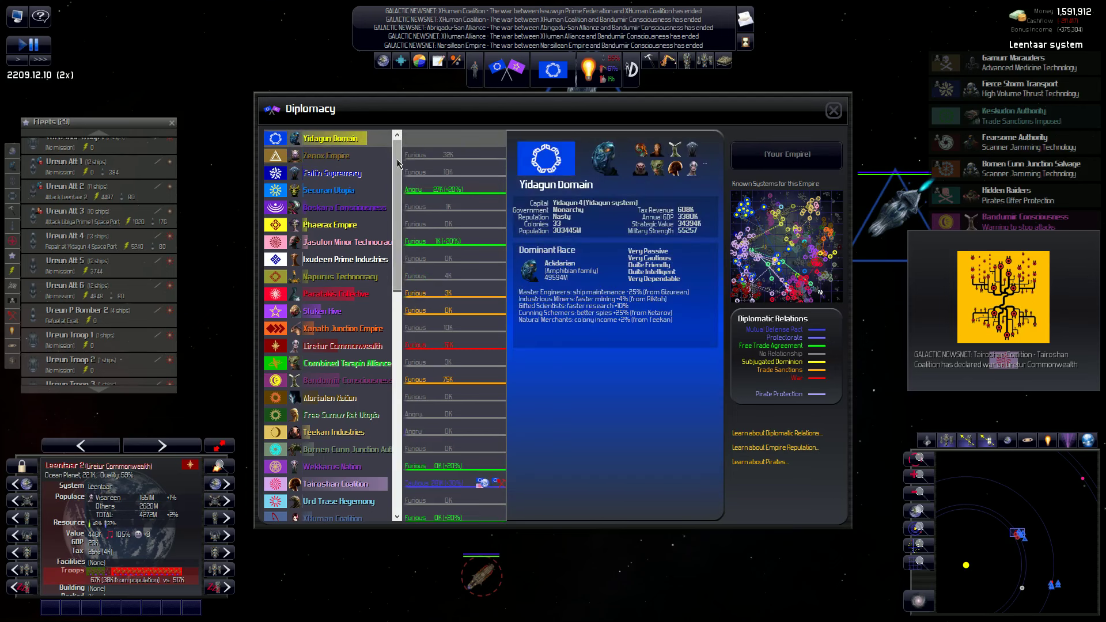
drag(398, 160, 396, 267)
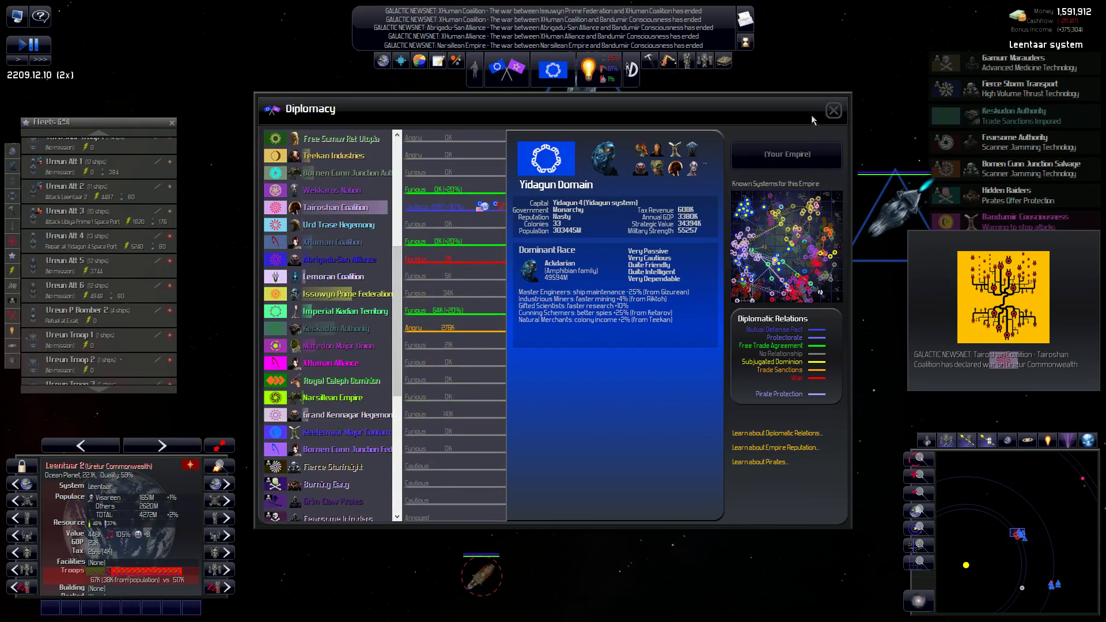
click(834, 111)
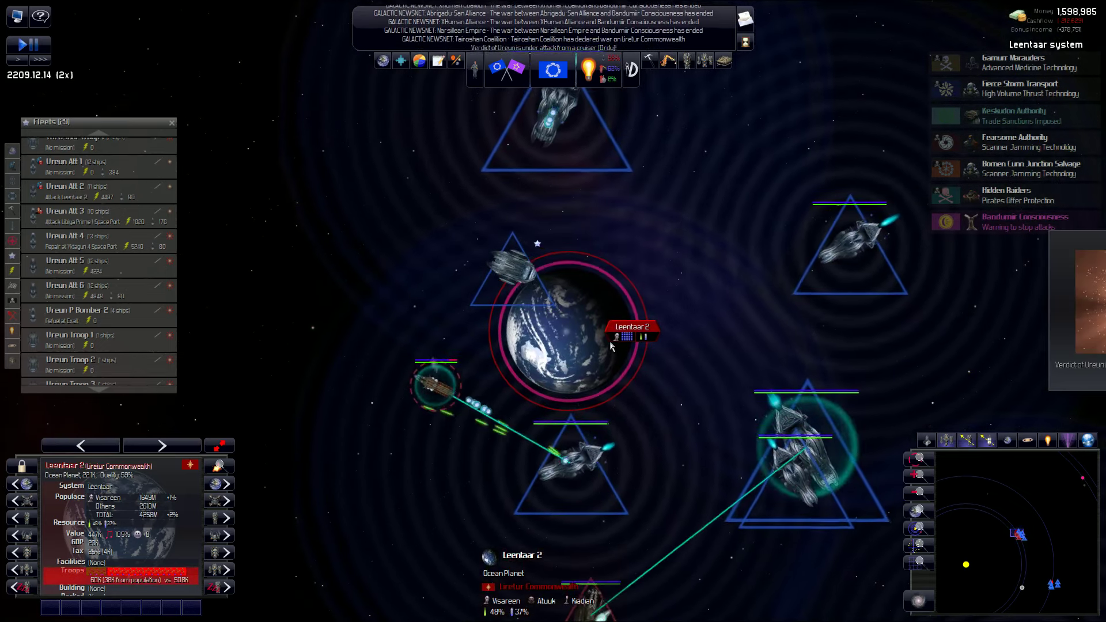
scroll(610, 341, down, 2)
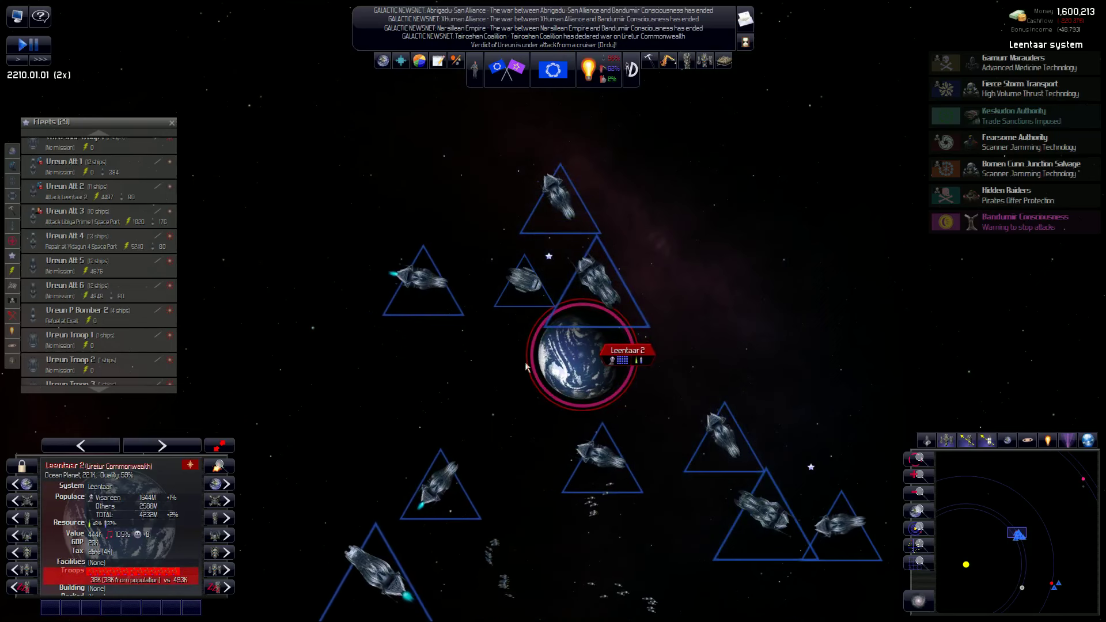
- Bring up the Empire Comparison rankings, showing Yidagun Domain third overall
click(418, 62)
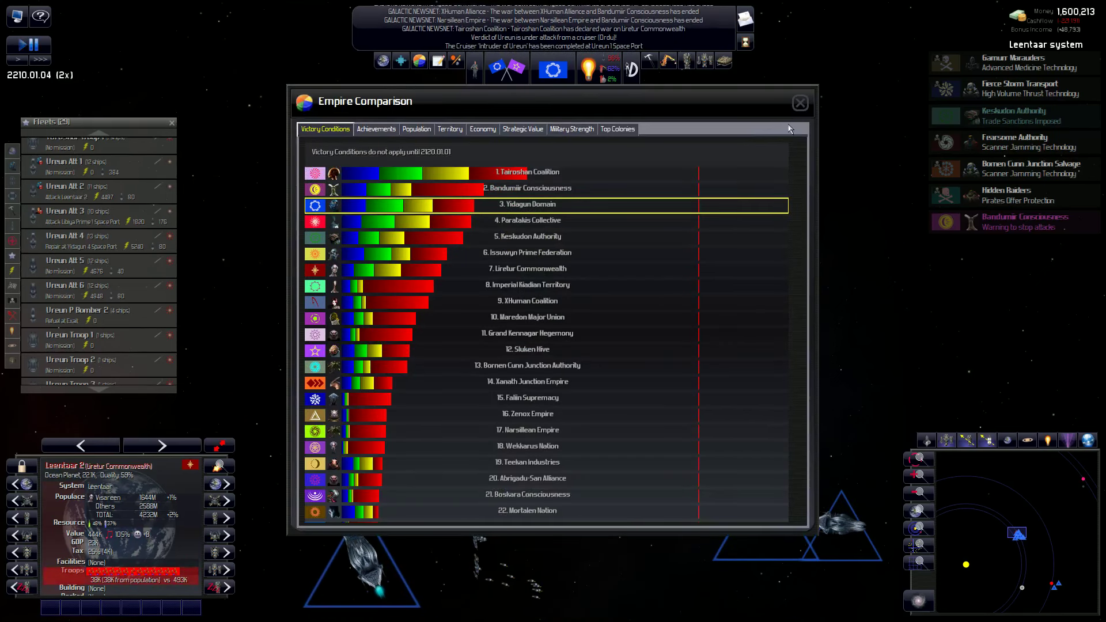
- Close the rankings and review the captured Leentaar 2 in the Colonies list
click(801, 103)
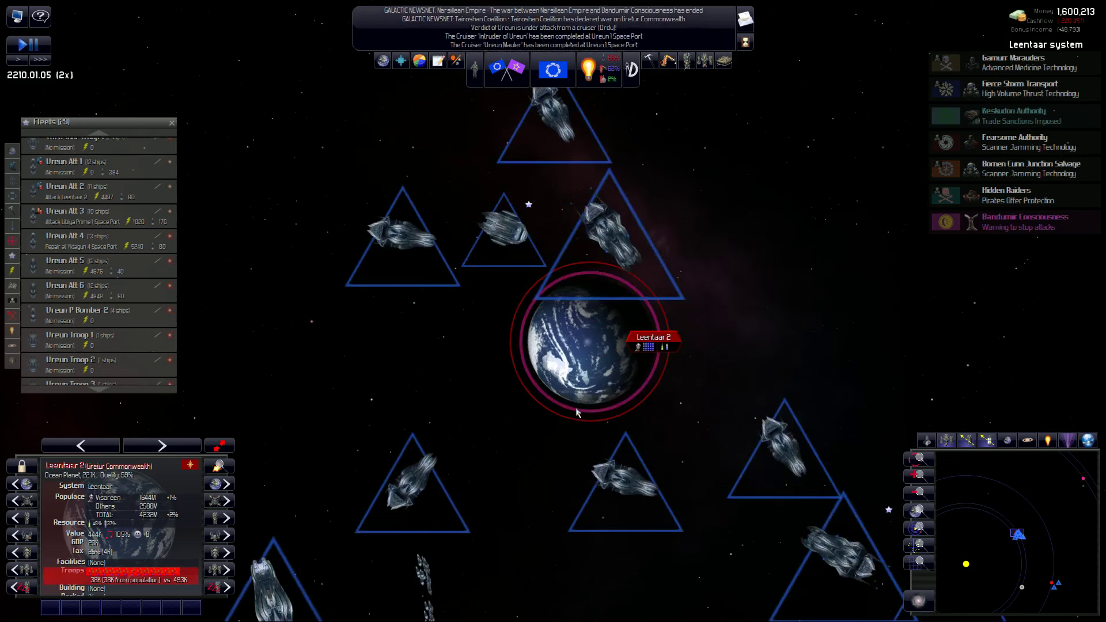
click(576, 407)
scroll(576, 407, down, 4)
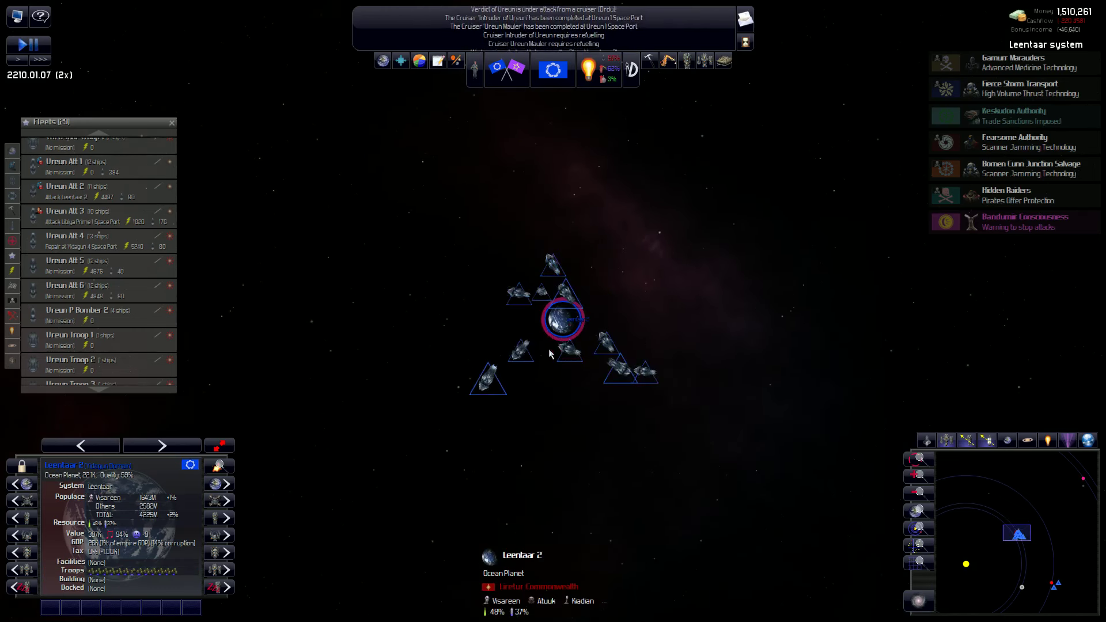
scroll(553, 320, up, 5)
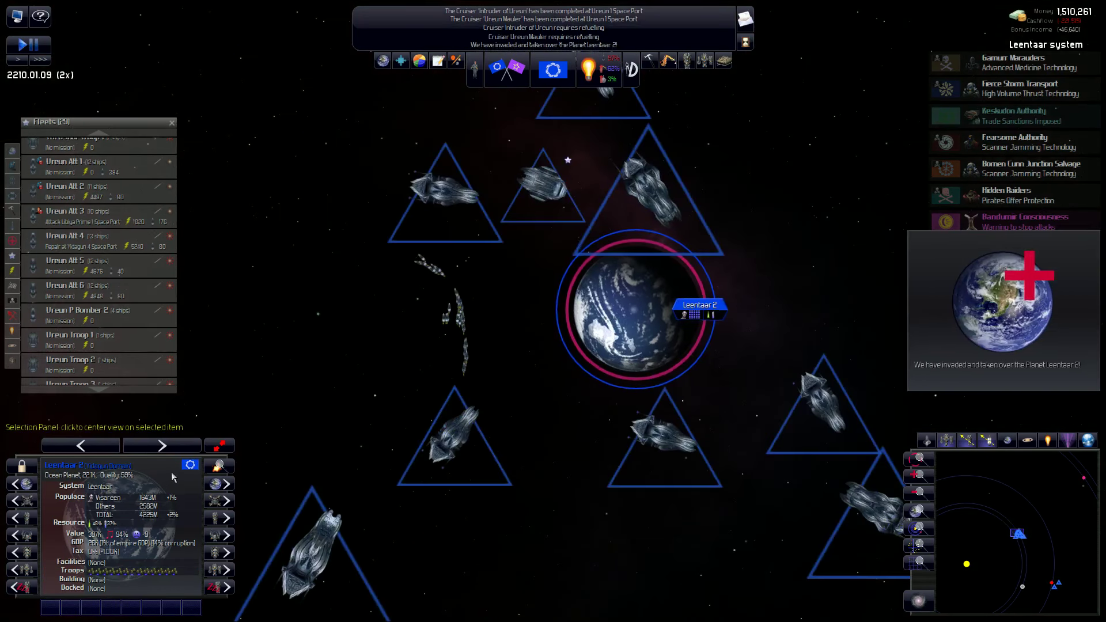
click(143, 477)
double_click(536, 255)
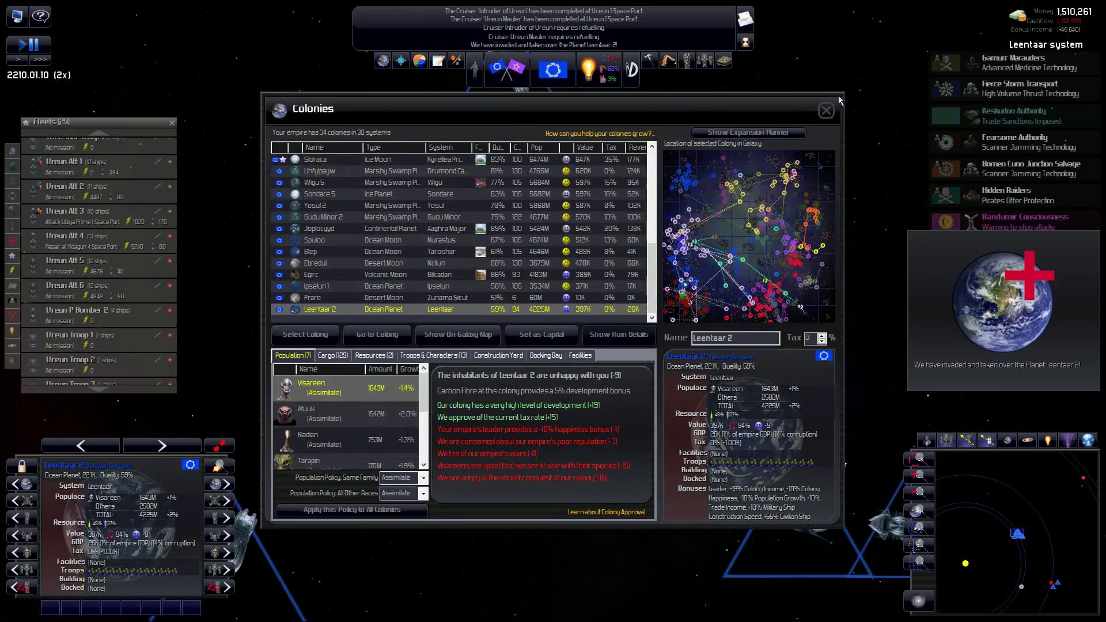
click(826, 110)
scroll(524, 360, down, 5)
scroll(529, 347, down, 3)
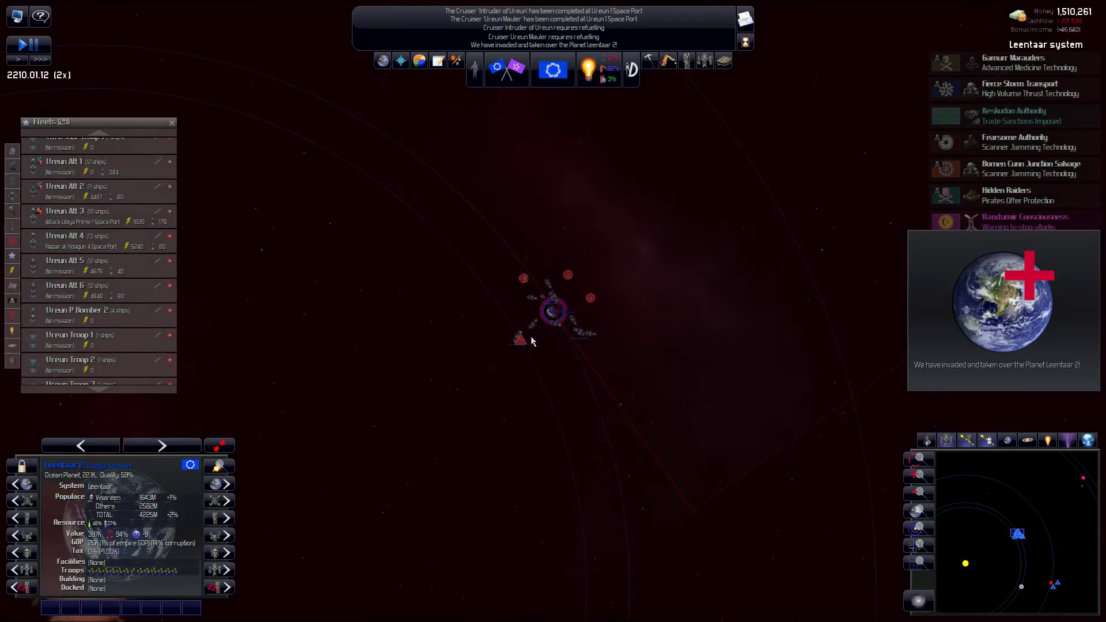
scroll(532, 328, down, 4)
scroll(538, 315, down, 4)
scroll(546, 311, down, 3)
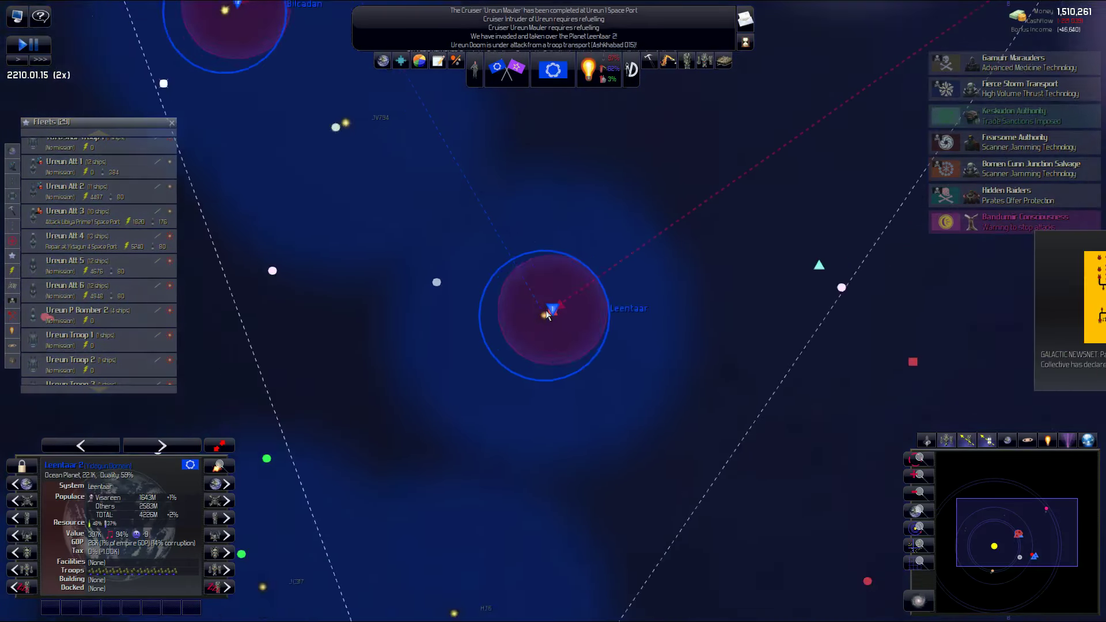
scroll(547, 316, down, 4)
scroll(550, 313, down, 4)
scroll(366, 280, down, 3)
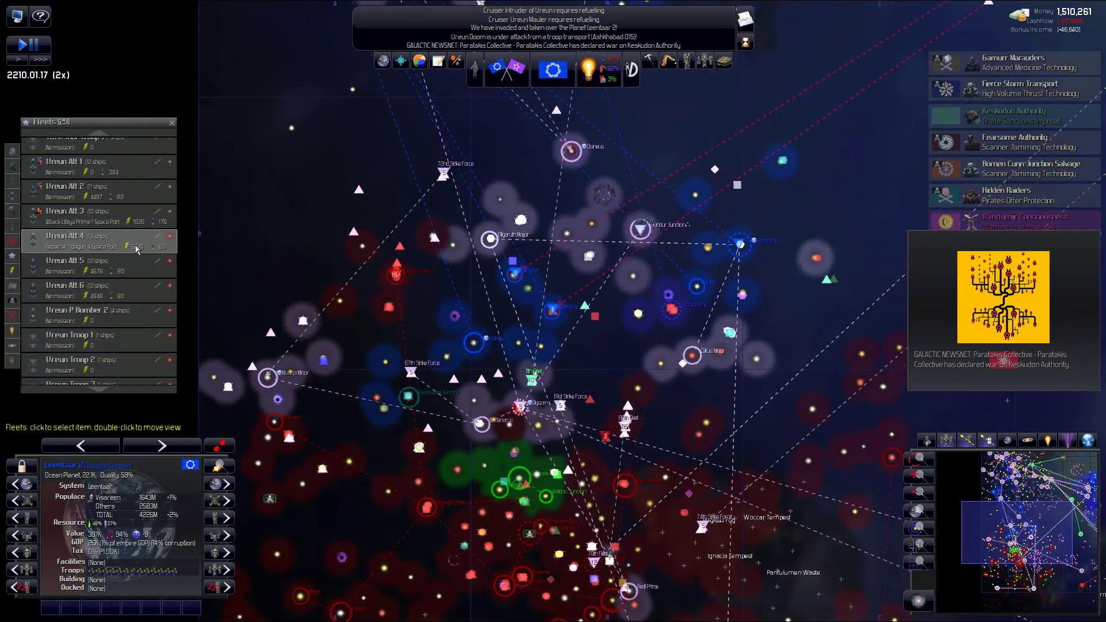
- Center the view on fleet Ureun Att 1 and select the moon Egirc
click(123, 170)
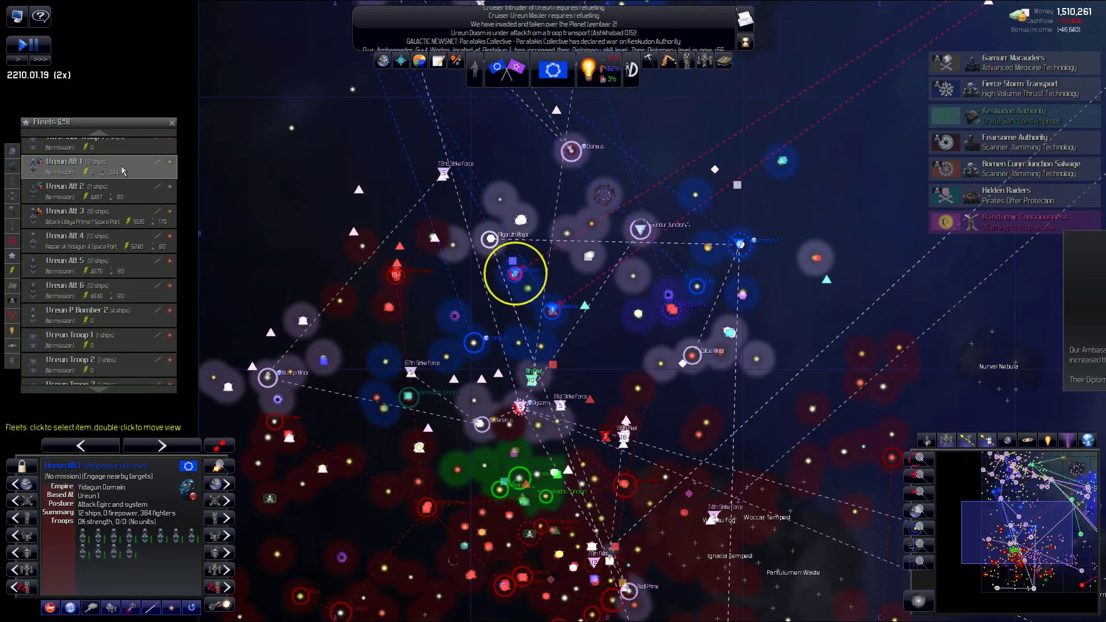
double_click(123, 170)
scroll(347, 525, down, 5)
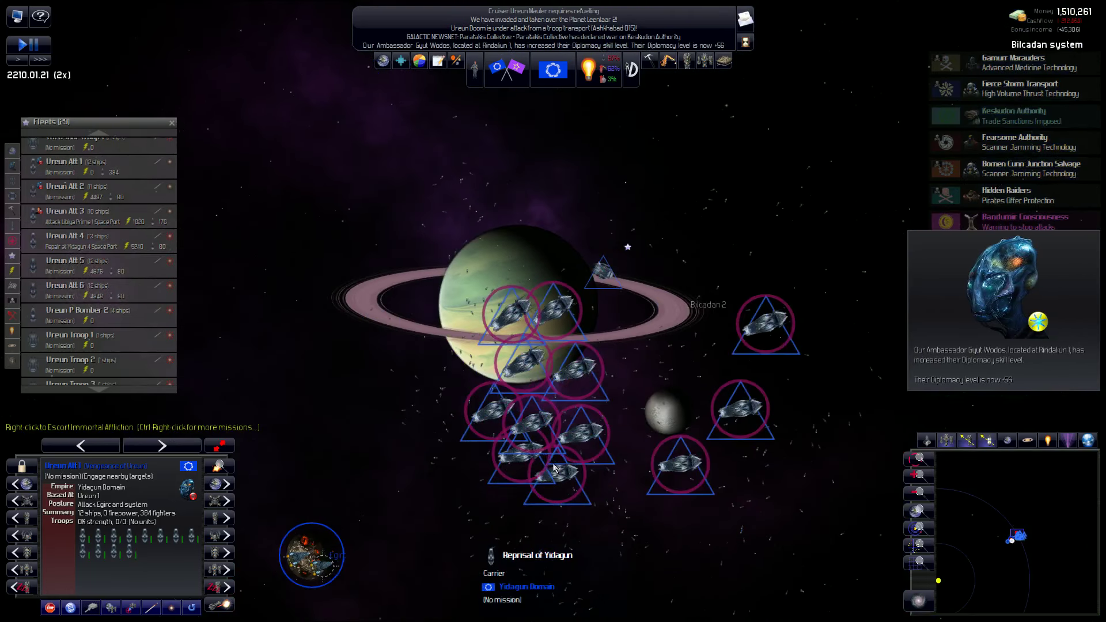
scroll(347, 521, up, 5)
click(536, 324)
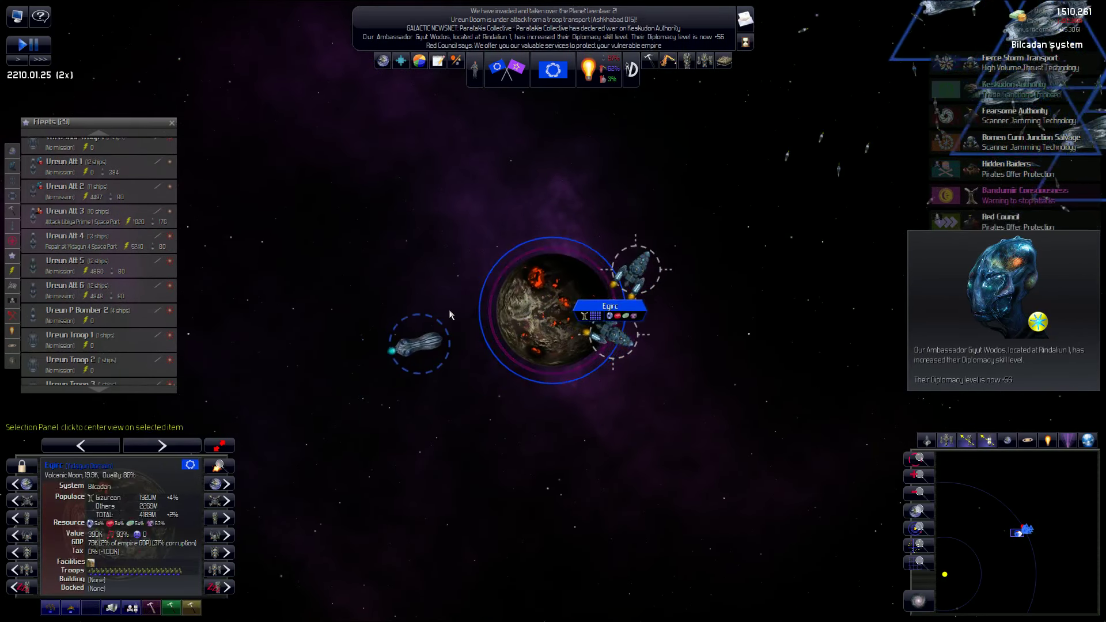
- Review Egirc's facilities in the Colonies list, then start talking with the Maredon Major Union
key(F2)
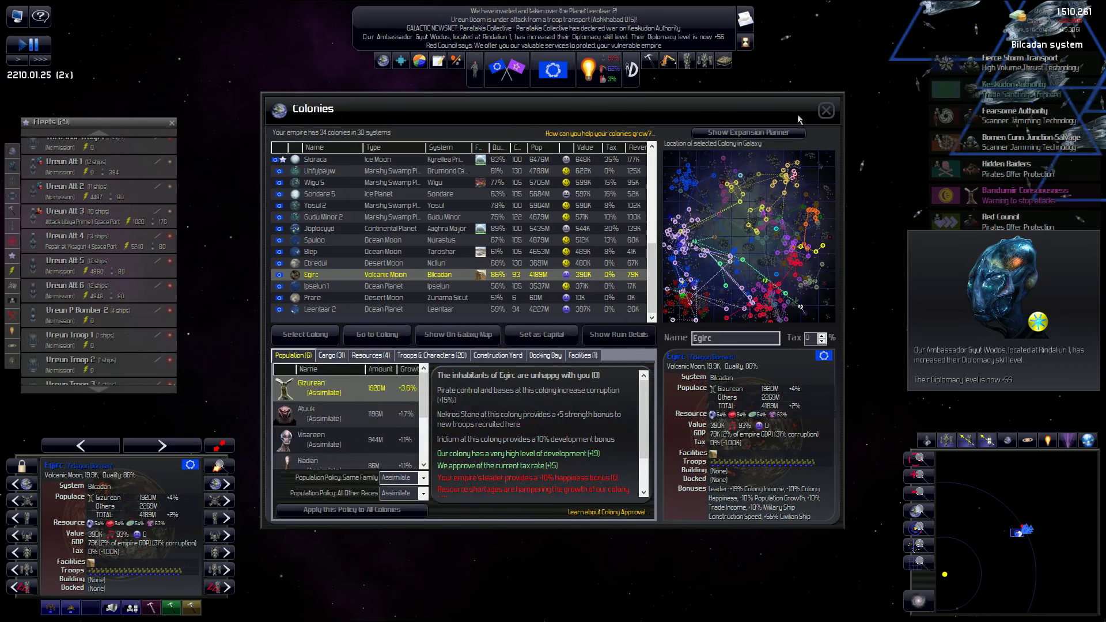
click(827, 112)
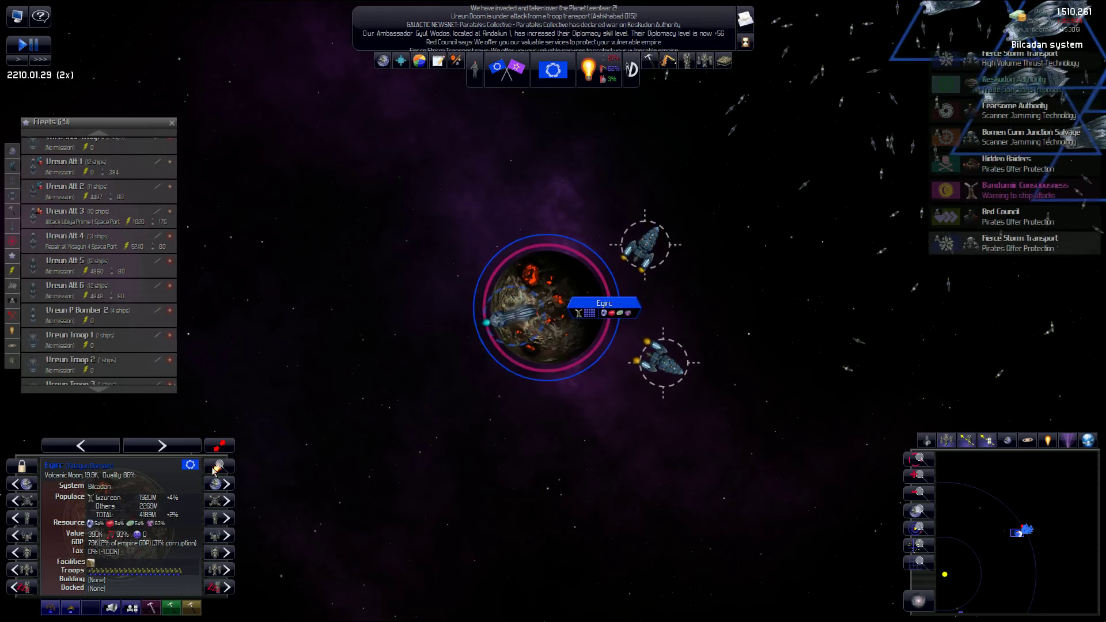
key(F2)
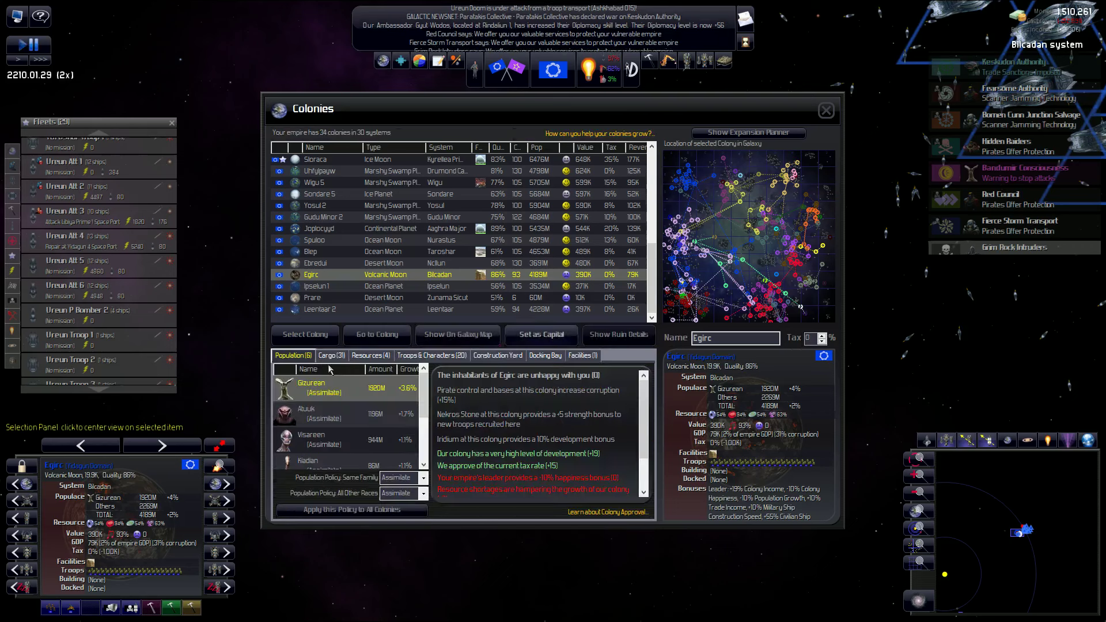
click(583, 356)
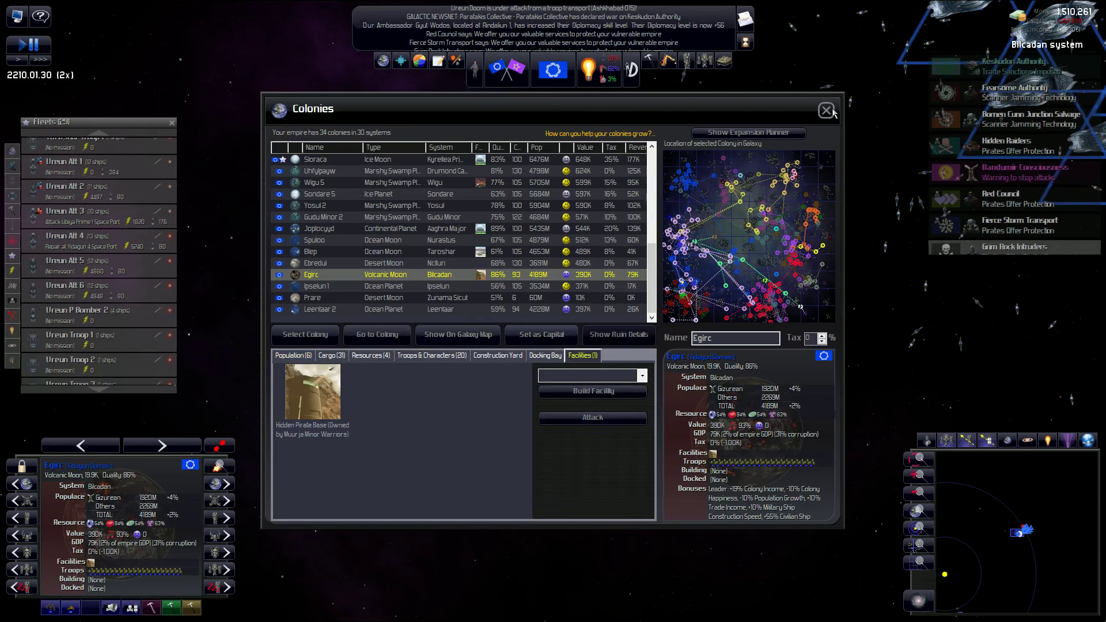
click(828, 111)
scroll(524, 268, down, 5)
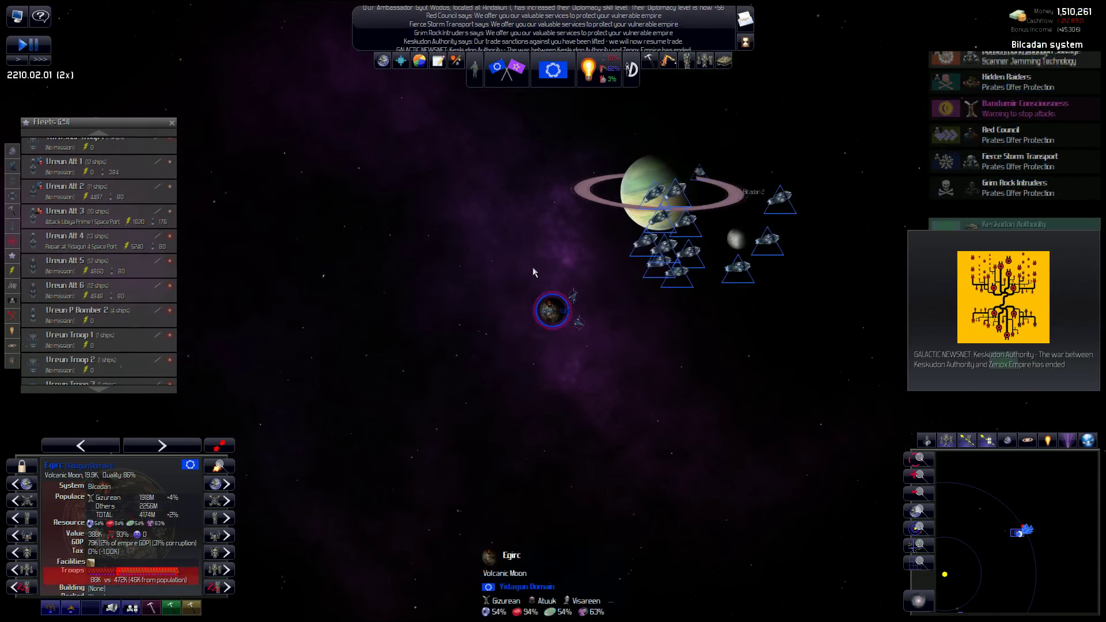
scroll(533, 267, down, 5)
scroll(546, 275, down, 5)
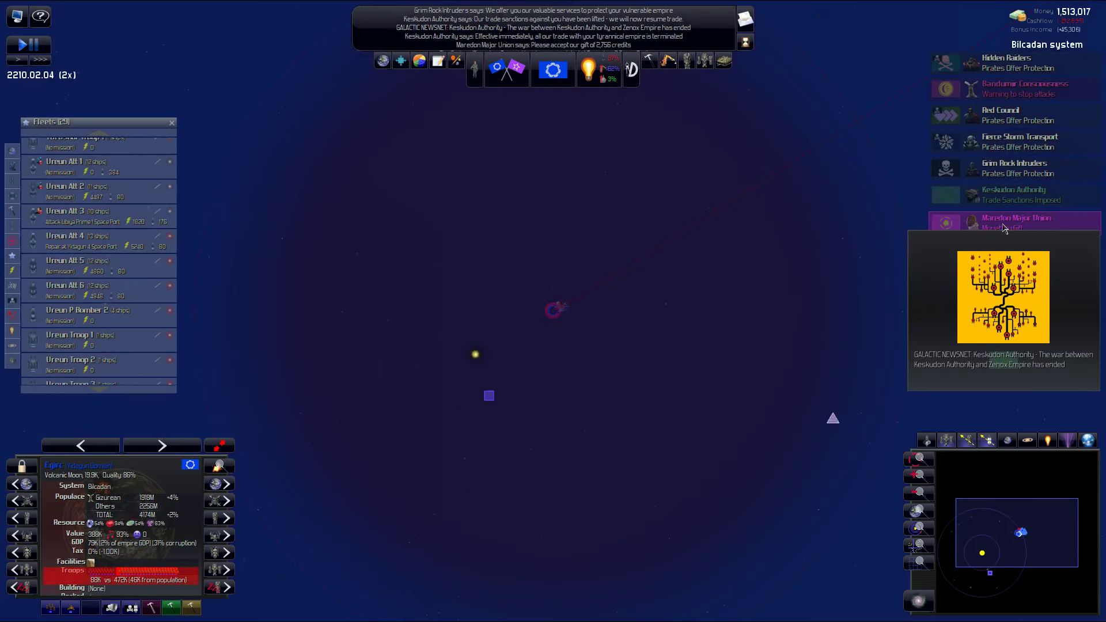
click(1005, 228)
- Accept the Maredon Major Union's credit gift, center on Ureun Alt 3, then select Ureun Alt 4
click(552, 442)
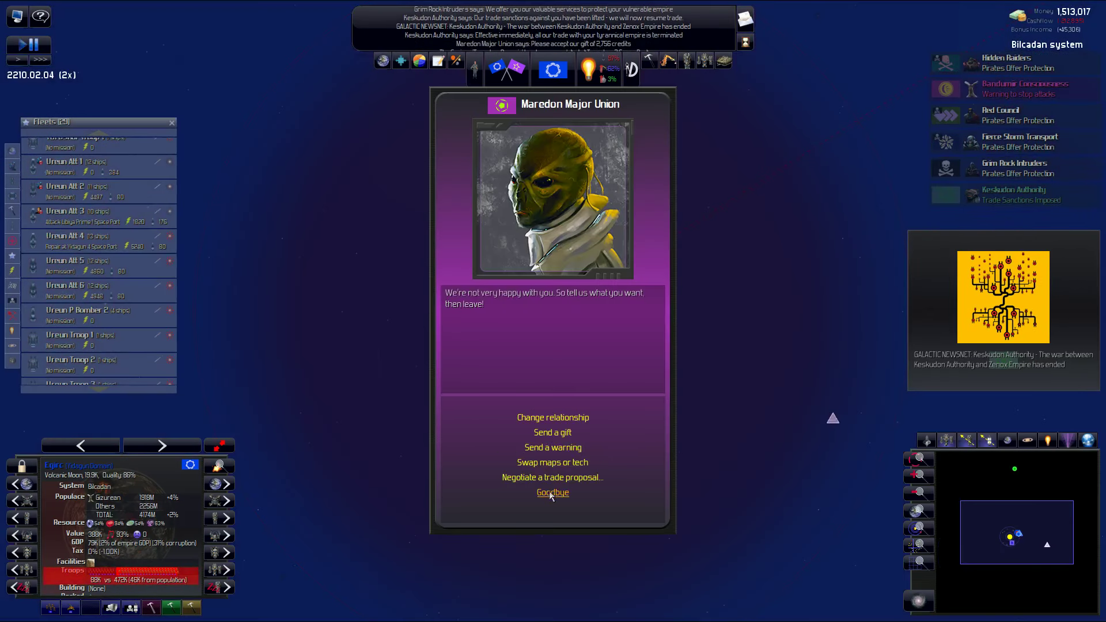
click(553, 493)
scroll(611, 321, up, 5)
scroll(605, 317, up, 3)
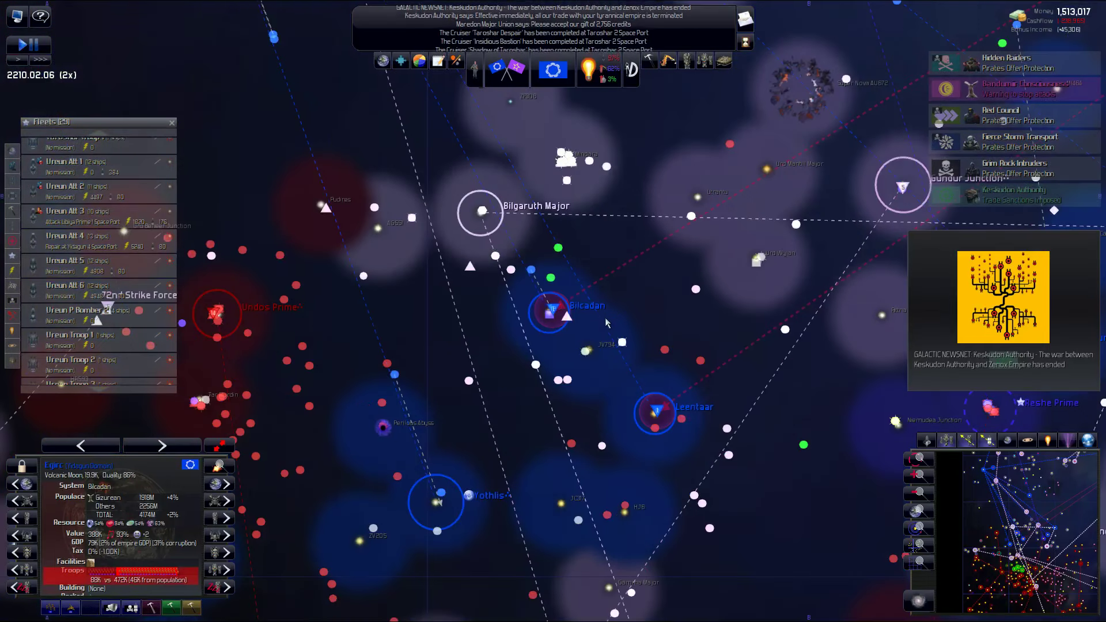
scroll(606, 318, down, 5)
scroll(519, 302, down, 3)
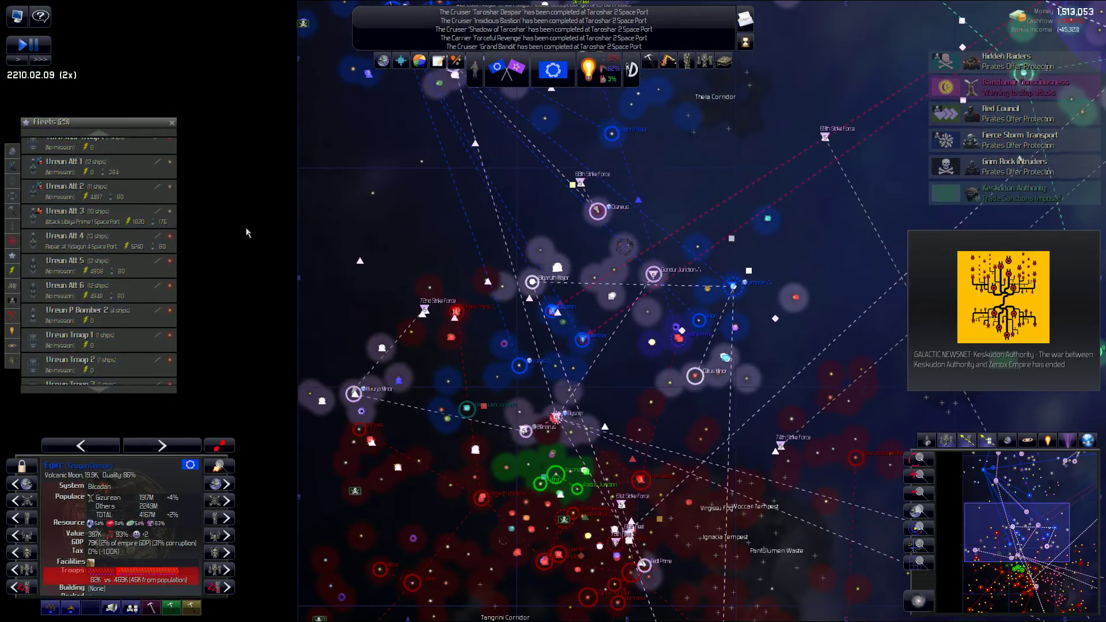
click(117, 214)
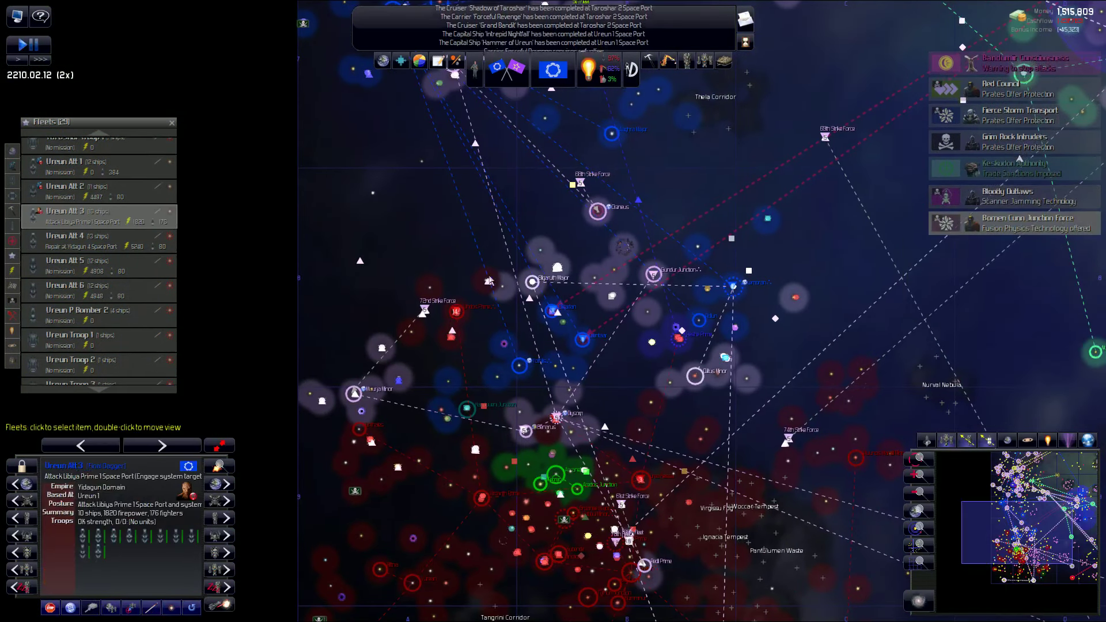
double_click(98, 214)
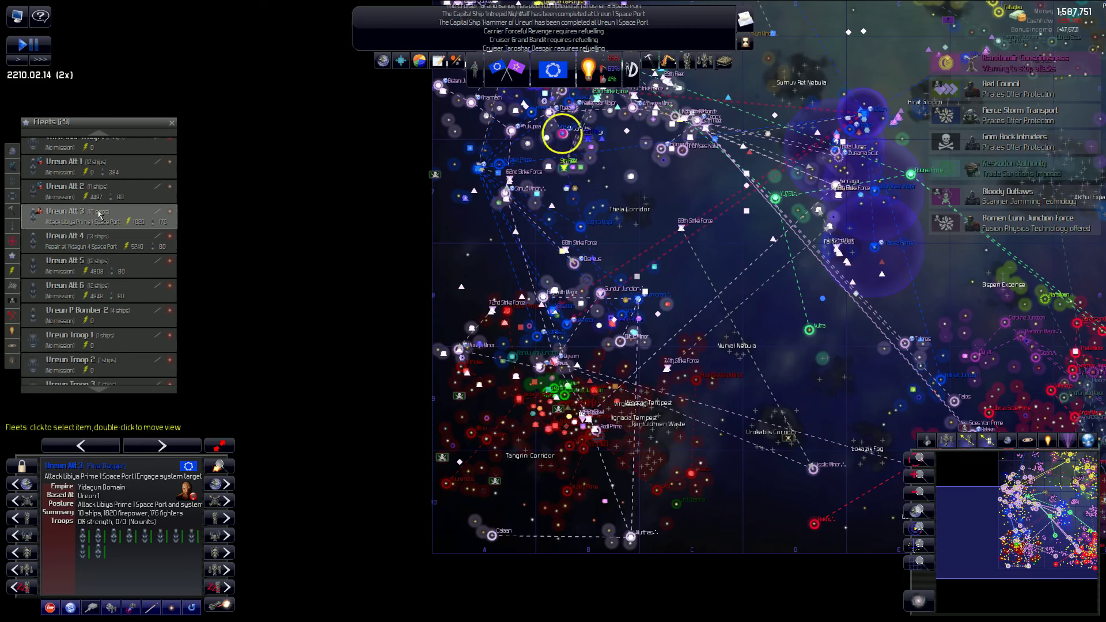
scroll(518, 293, up, 4)
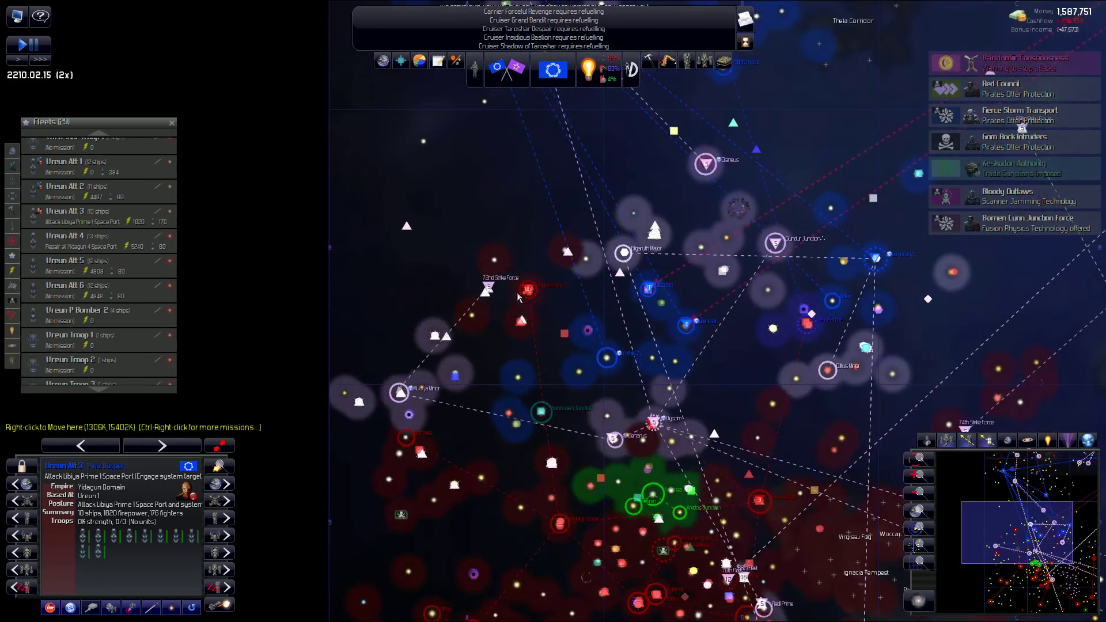
scroll(554, 276, up, 4)
scroll(567, 272, up, 3)
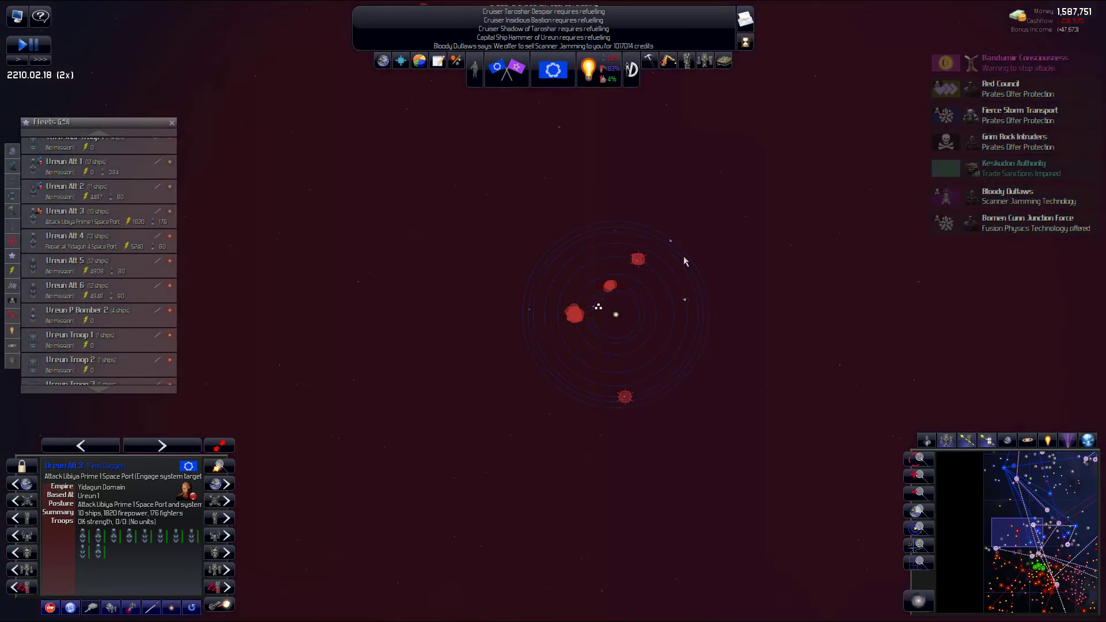
scroll(684, 256, up, 4)
scroll(691, 345, up, 3)
scroll(569, 418, down, 3)
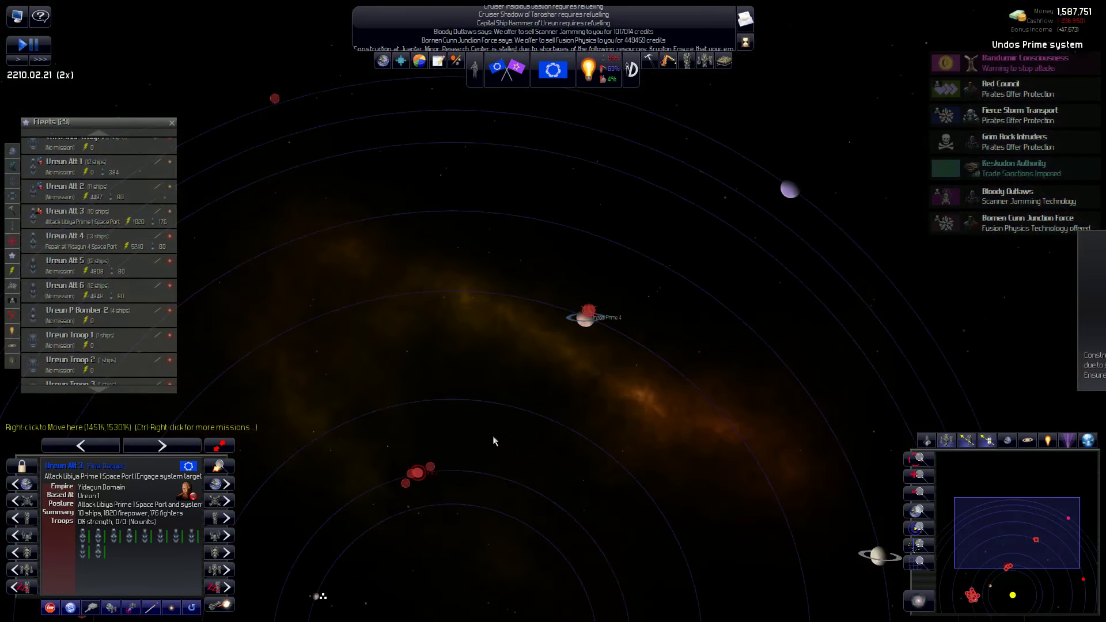
scroll(493, 441, down, 3)
scroll(604, 295, up, 4)
scroll(620, 219, up, 3)
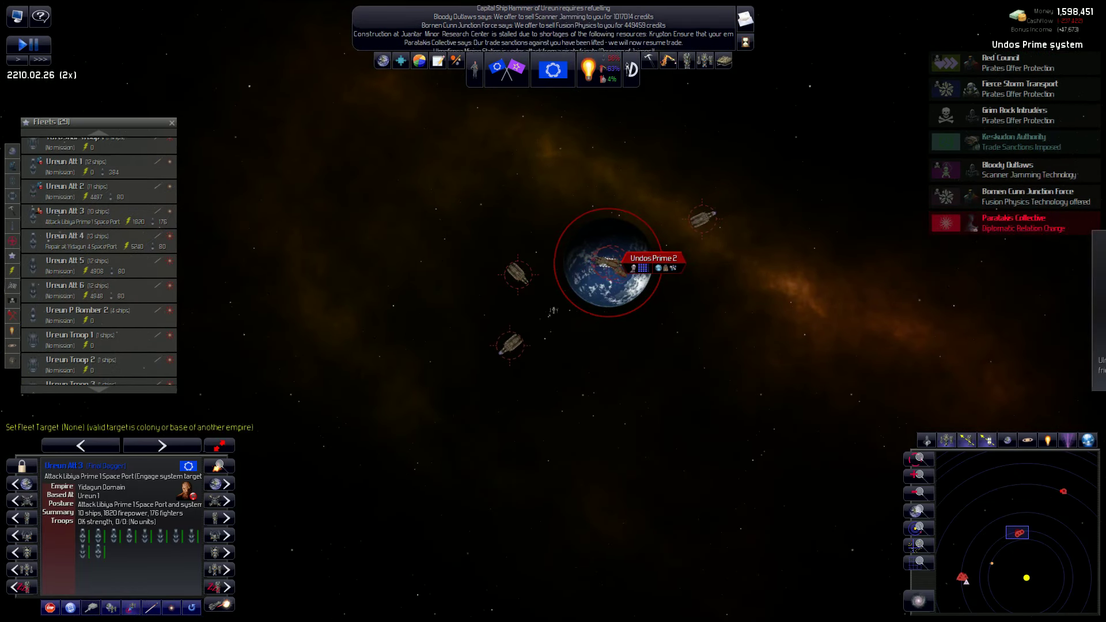
scroll(546, 270, down, 3)
scroll(547, 264, down, 4)
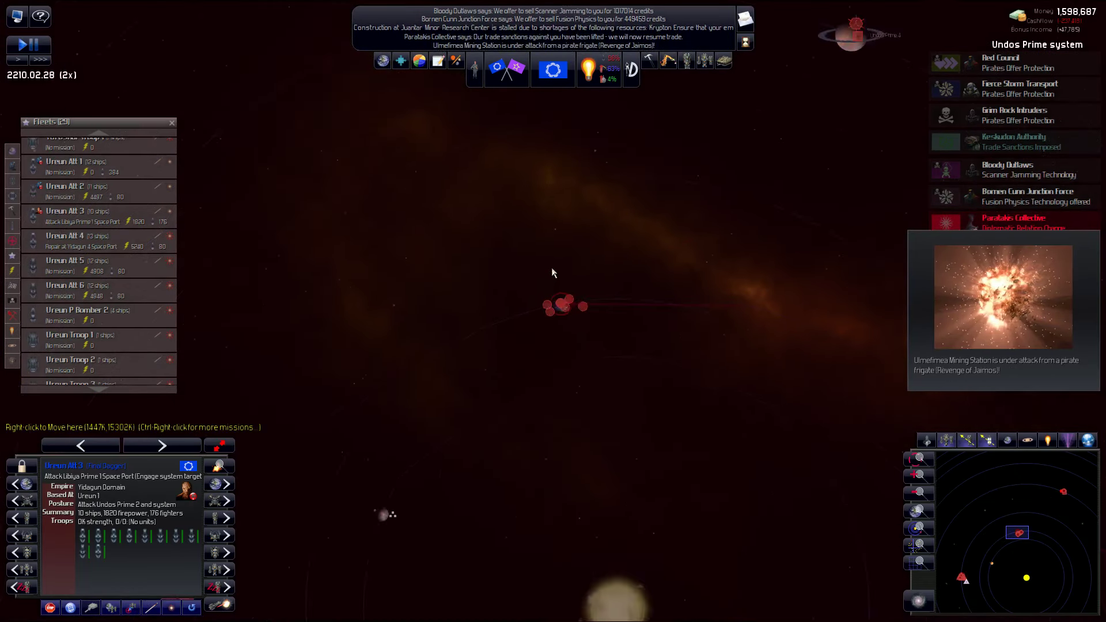
scroll(620, 282, down, 4)
scroll(630, 294, down, 3)
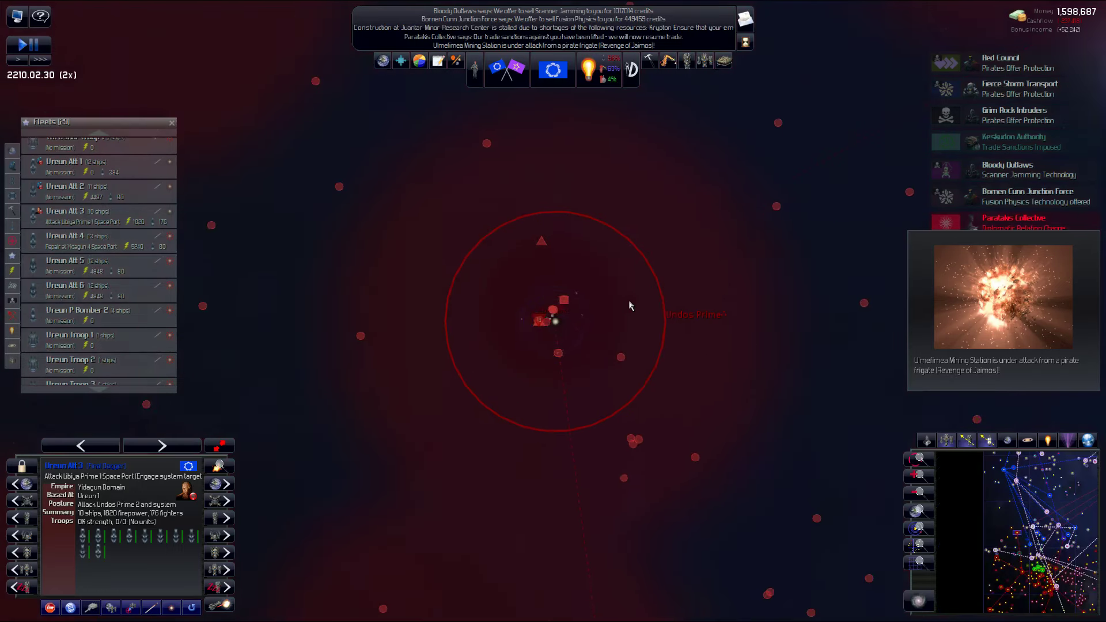
scroll(628, 300, down, 3)
scroll(627, 305, down, 3)
scroll(627, 307, down, 3)
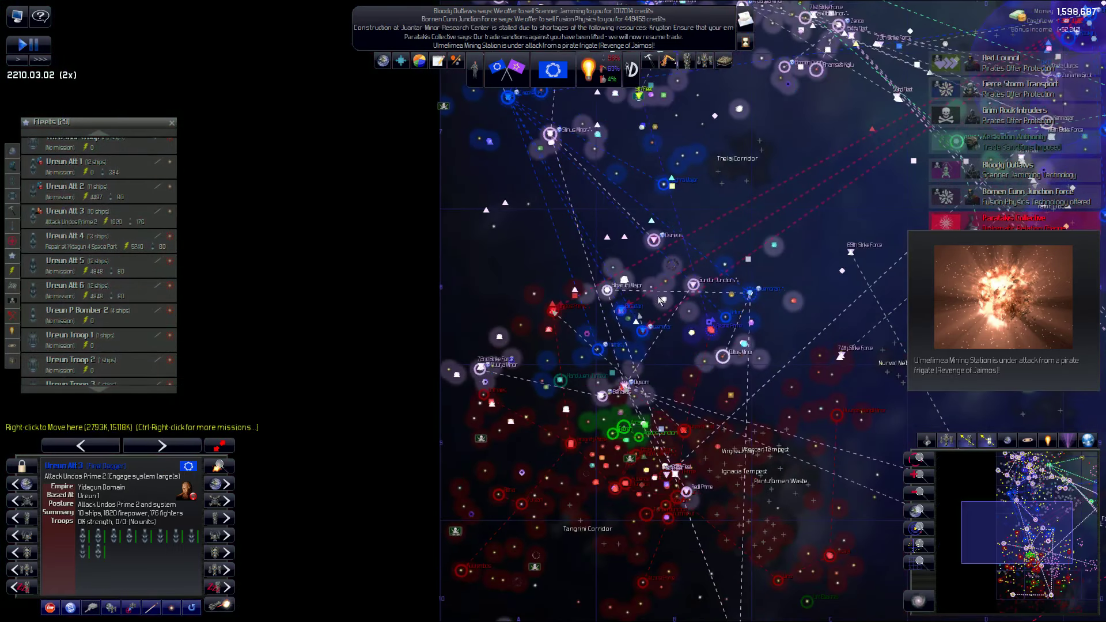
scroll(670, 305, up, 1)
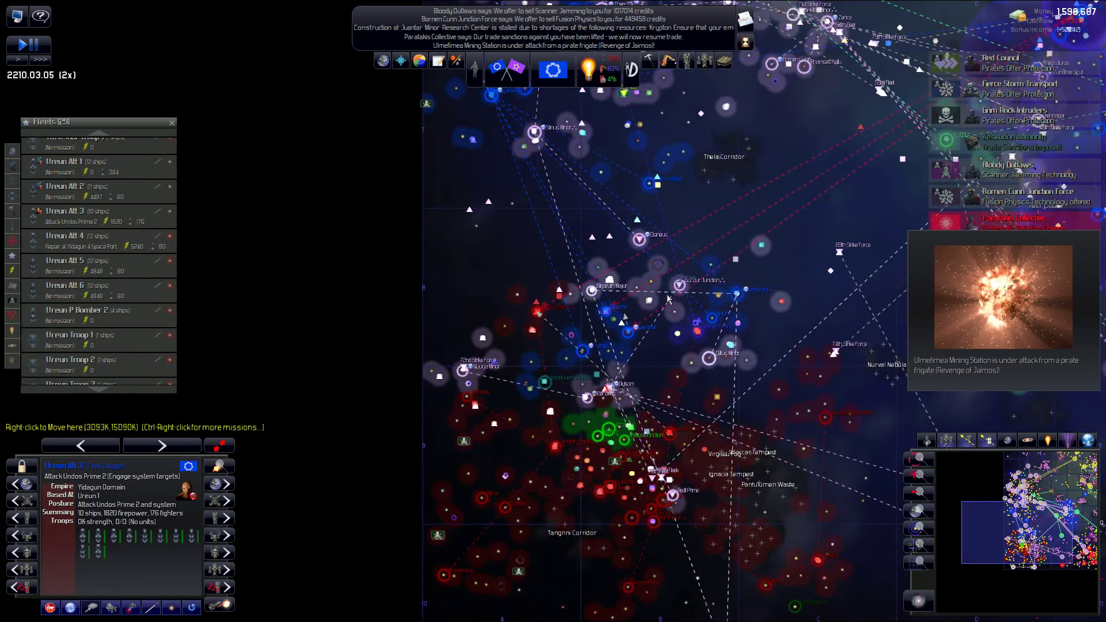
scroll(666, 318, up, 1)
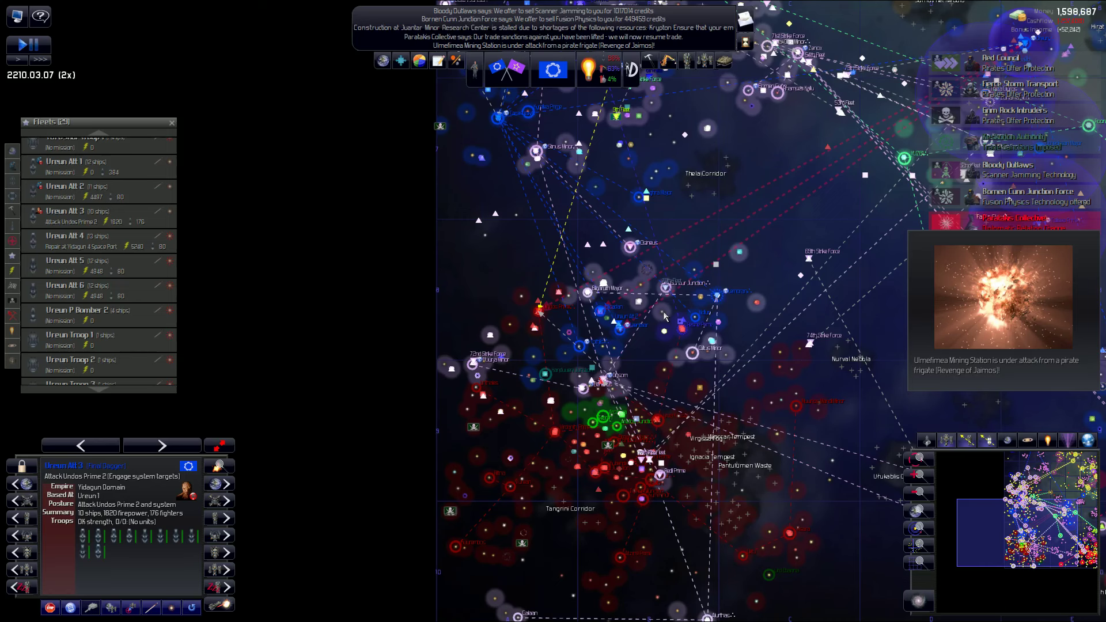
scroll(666, 317, up, 1)
click(53, 248)
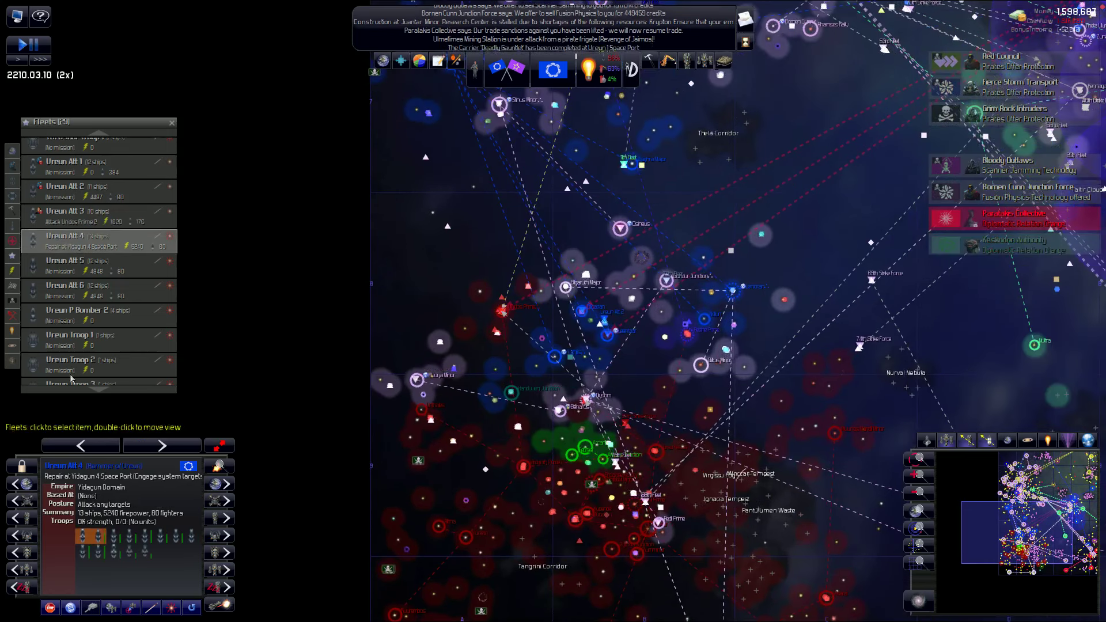
click(86, 538)
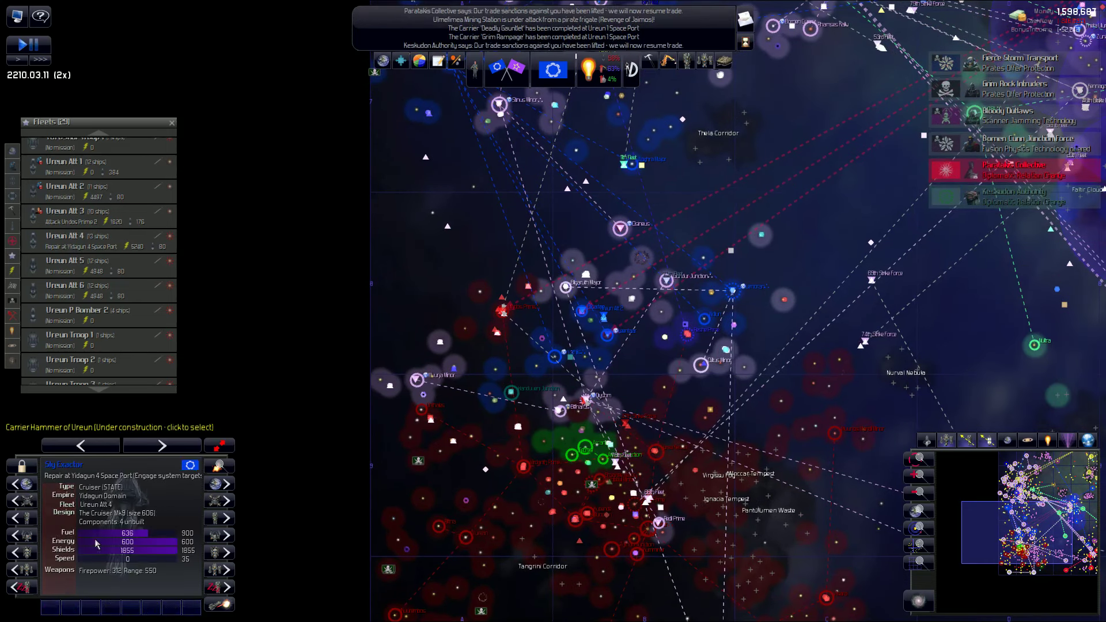
right_click(692, 200)
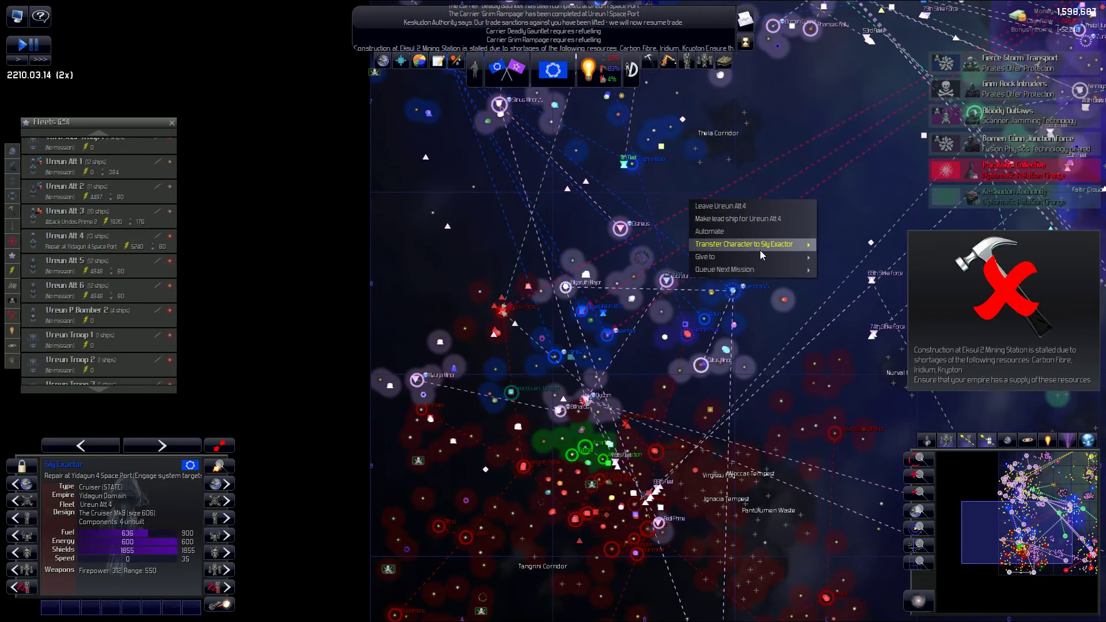
mouse_move(745, 244)
click(109, 261)
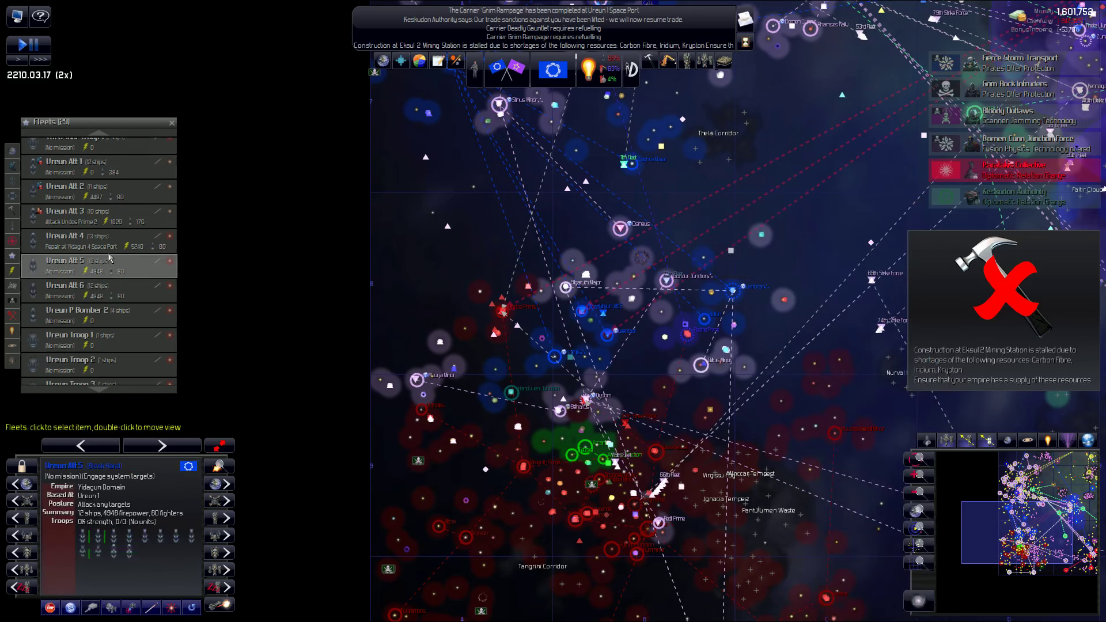
click(83, 538)
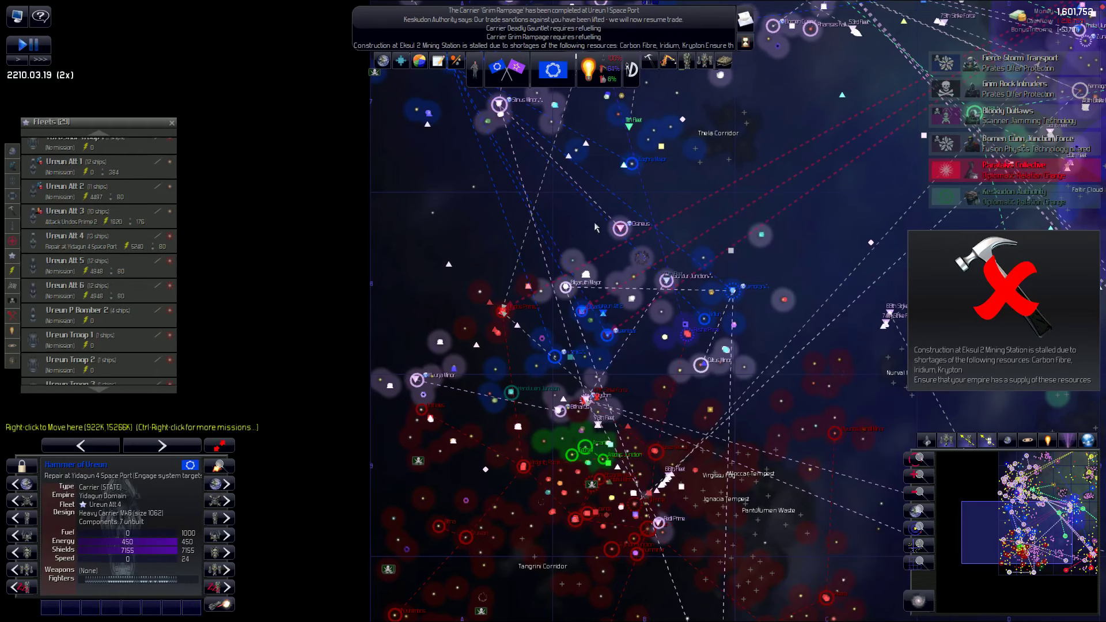
right_click(577, 211)
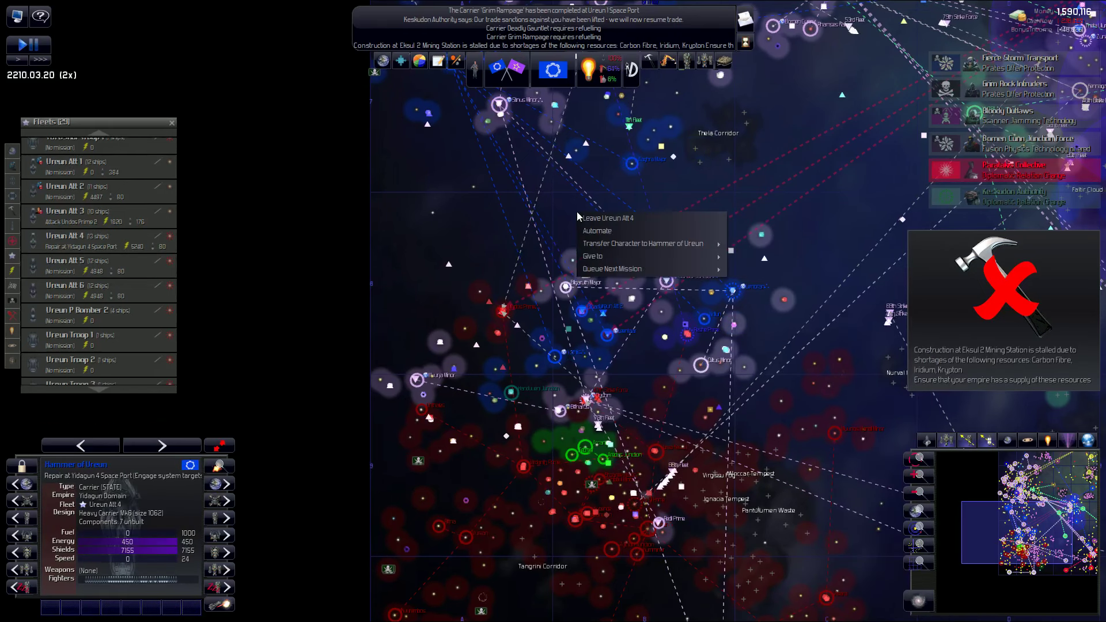
click(654, 257)
click(87, 236)
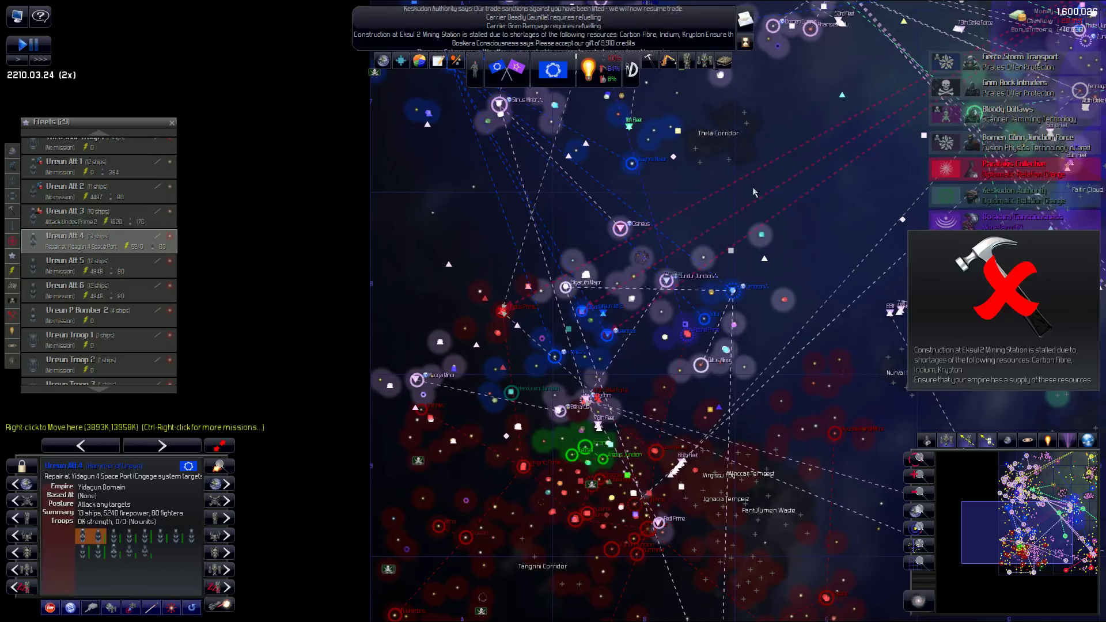
click(983, 208)
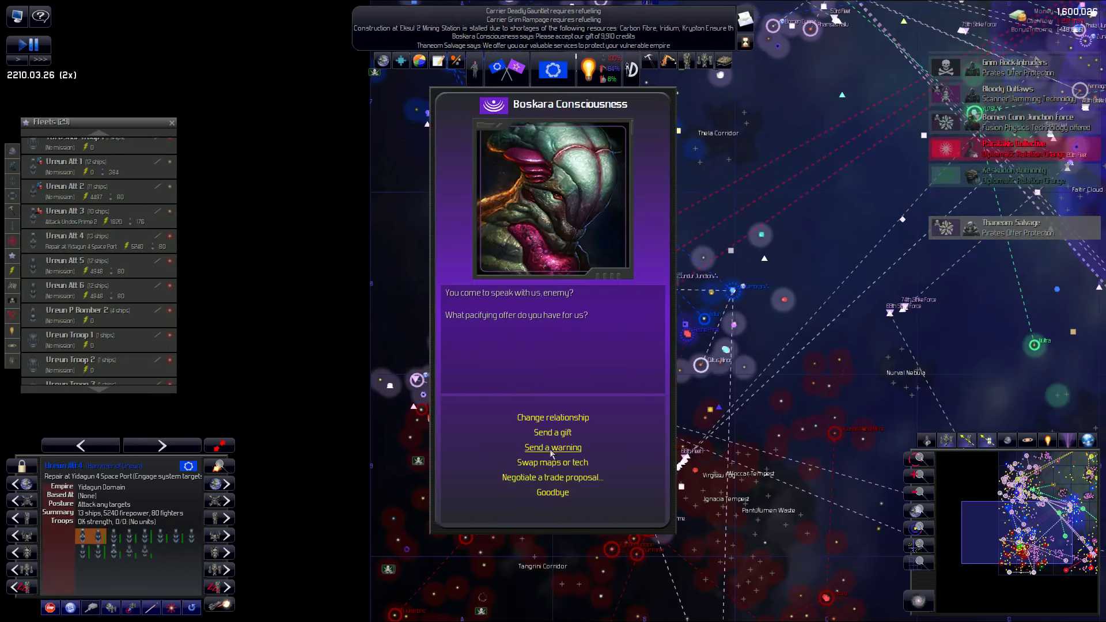
click(554, 494)
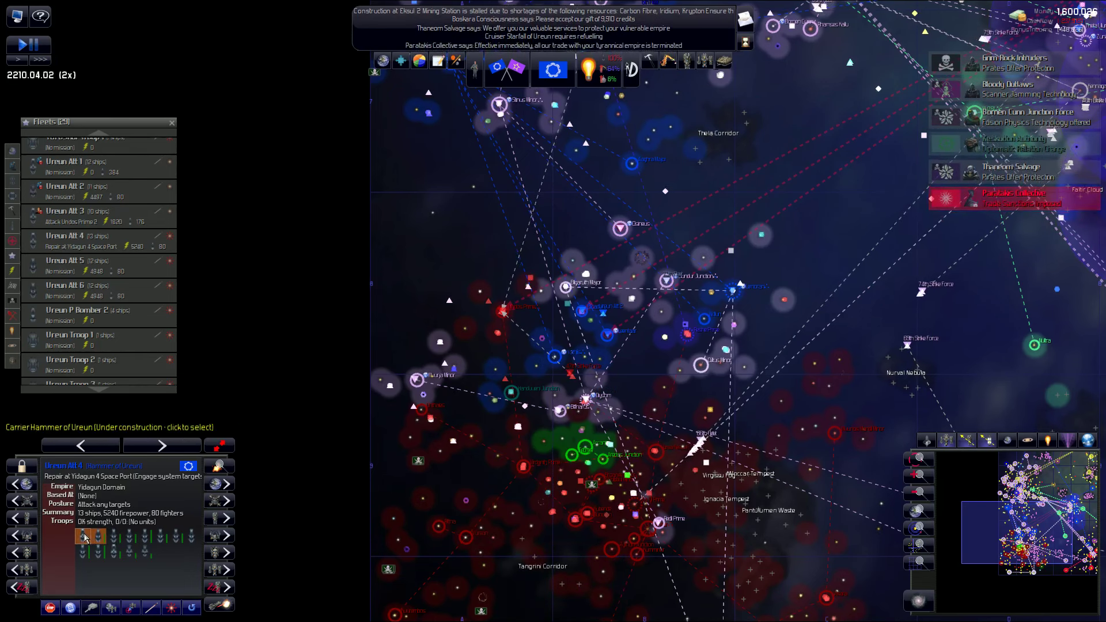
scroll(560, 279, down, 2)
scroll(572, 255, up, 2)
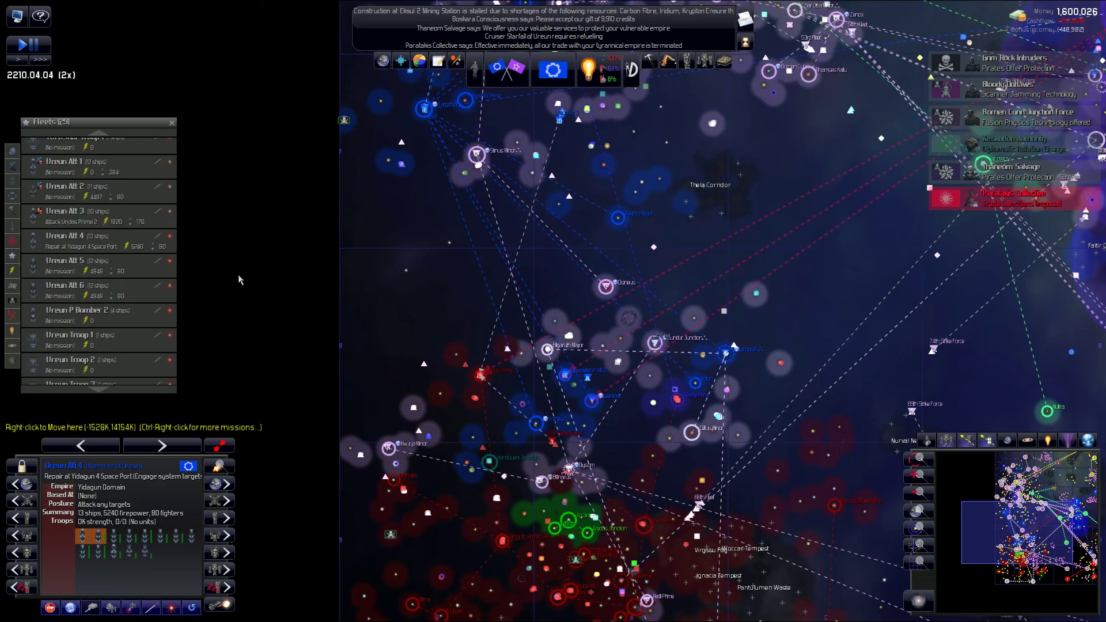
scroll(239, 279, down, 2)
click(83, 264)
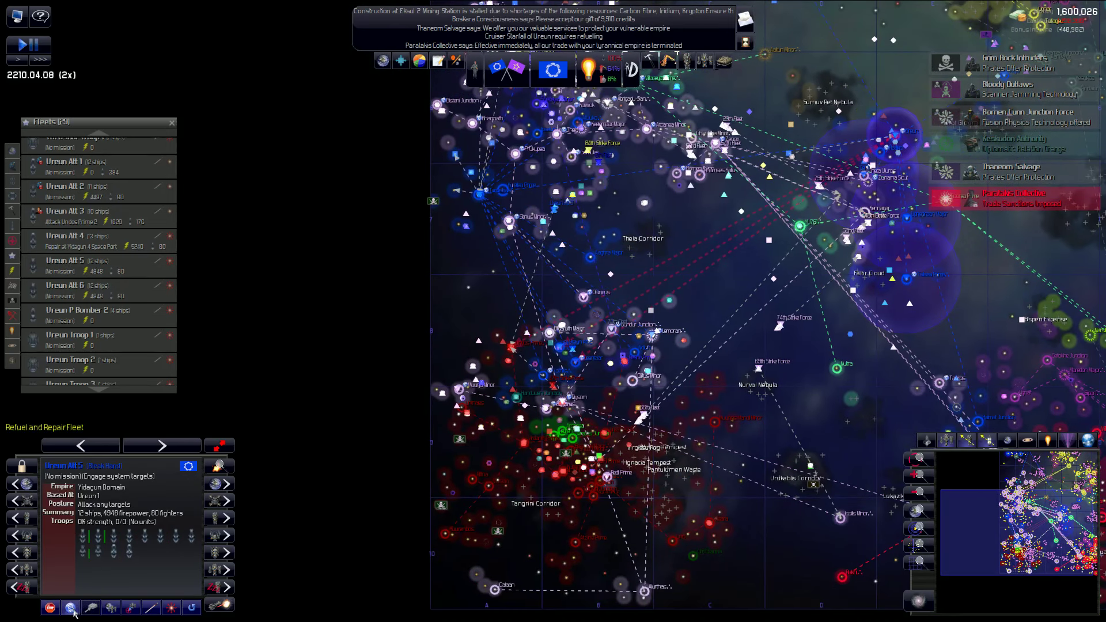
- Select fleet Ureun Alt 6 in the Fleets list
click(121, 286)
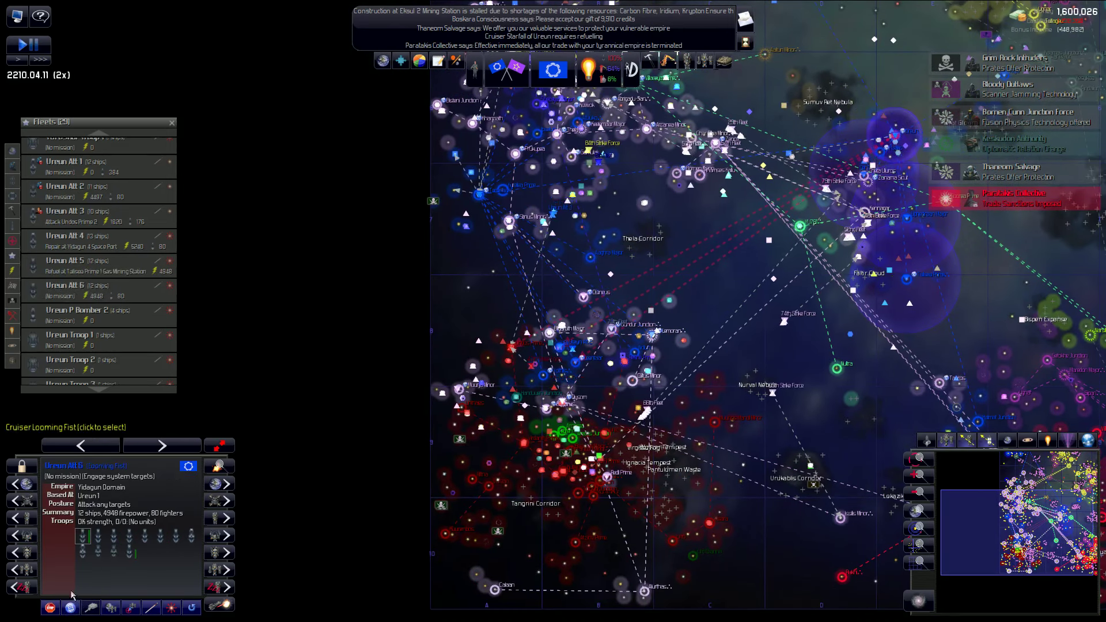
scroll(572, 339, down, 2)
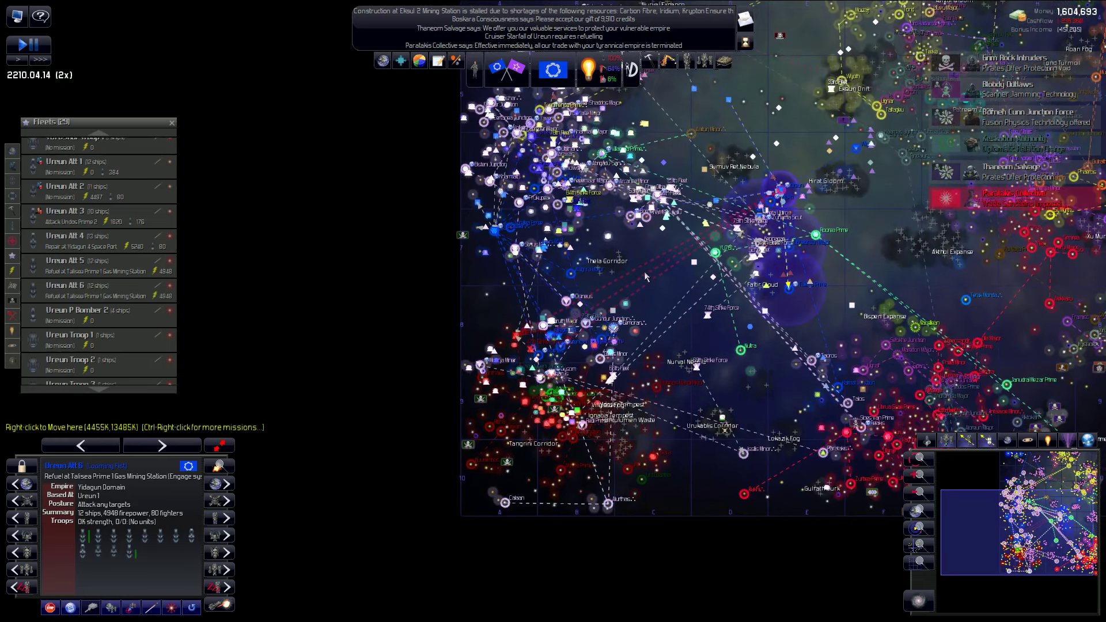
scroll(636, 283, up, 3)
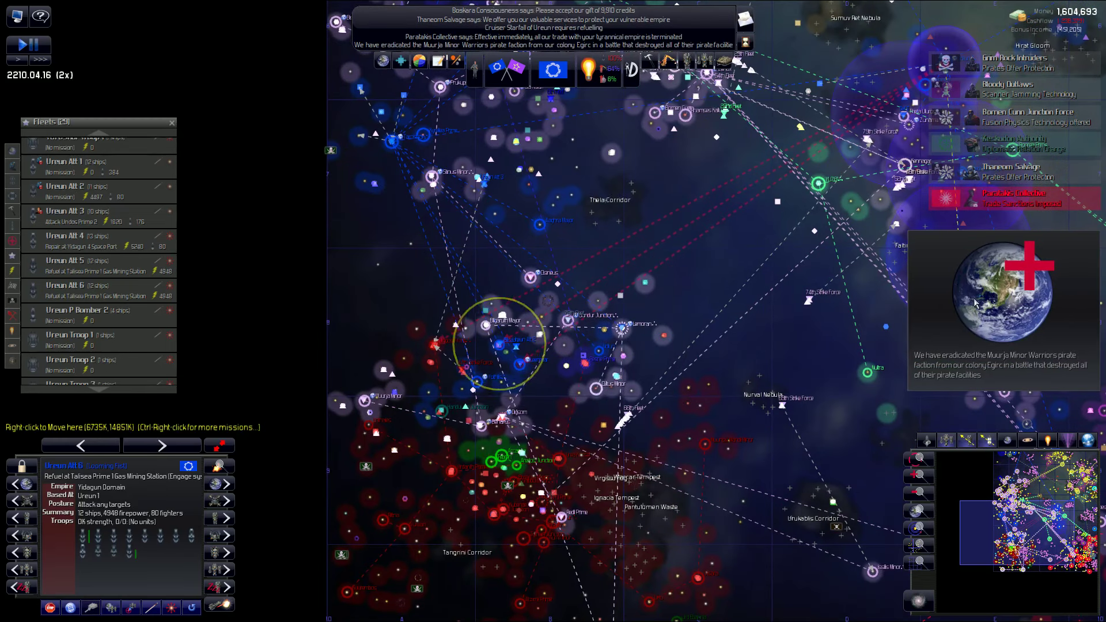
- Check Egirc's population breakdown in the Colonies overview, then close the overview
click(973, 301)
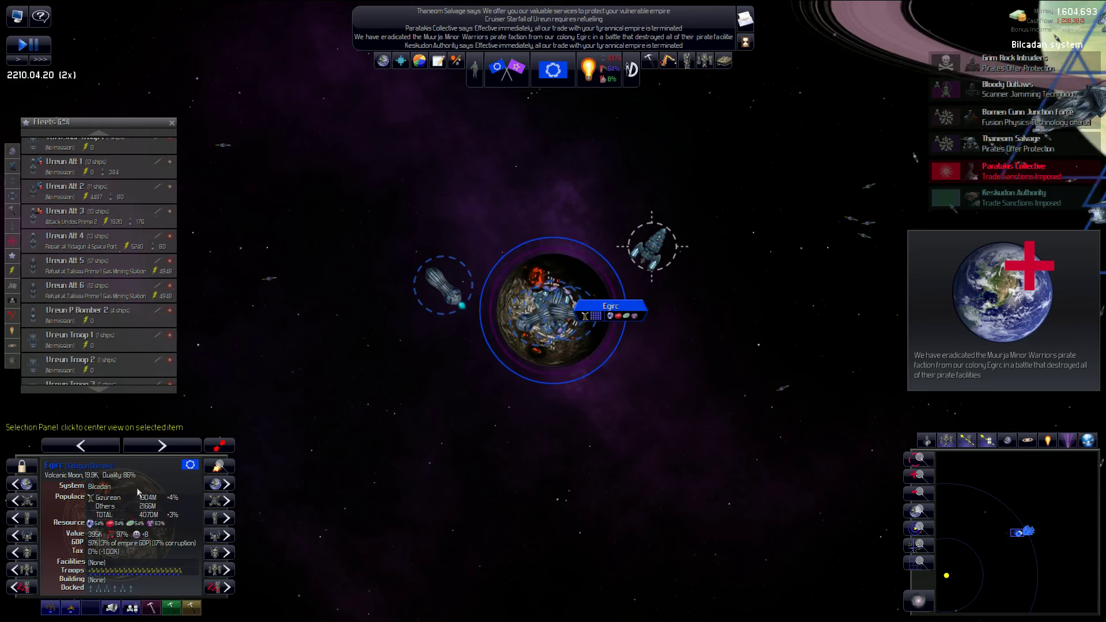
click(218, 484)
click(294, 356)
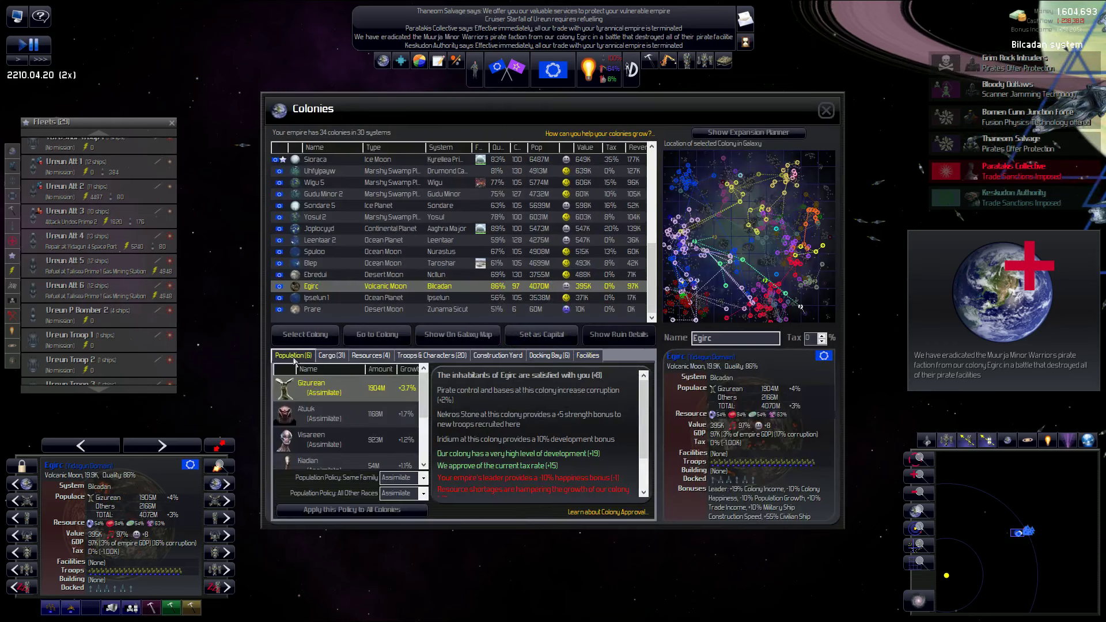
click(827, 110)
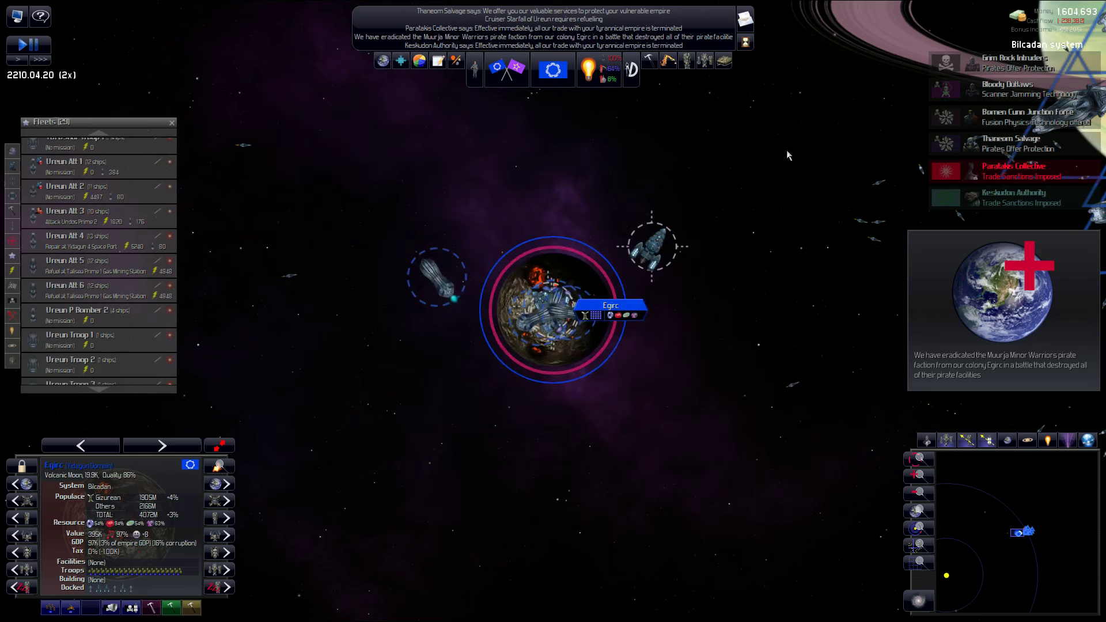
scroll(549, 348, down, 3)
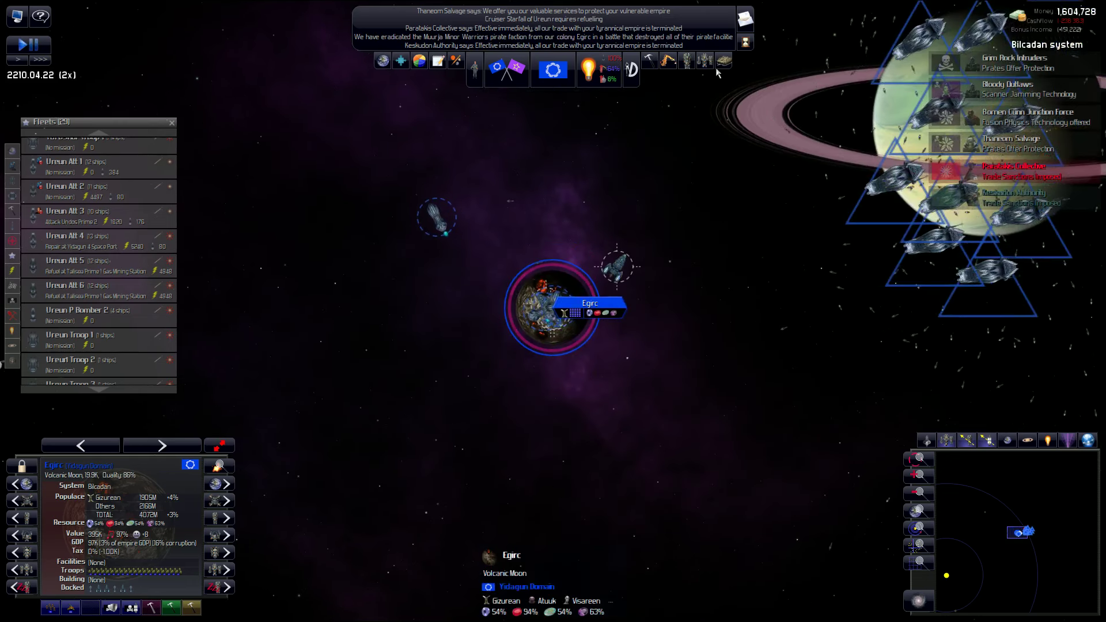
- Pick Egirc's four veteran BattleBot Groups from the troop roster, then close the roster
key(F5)
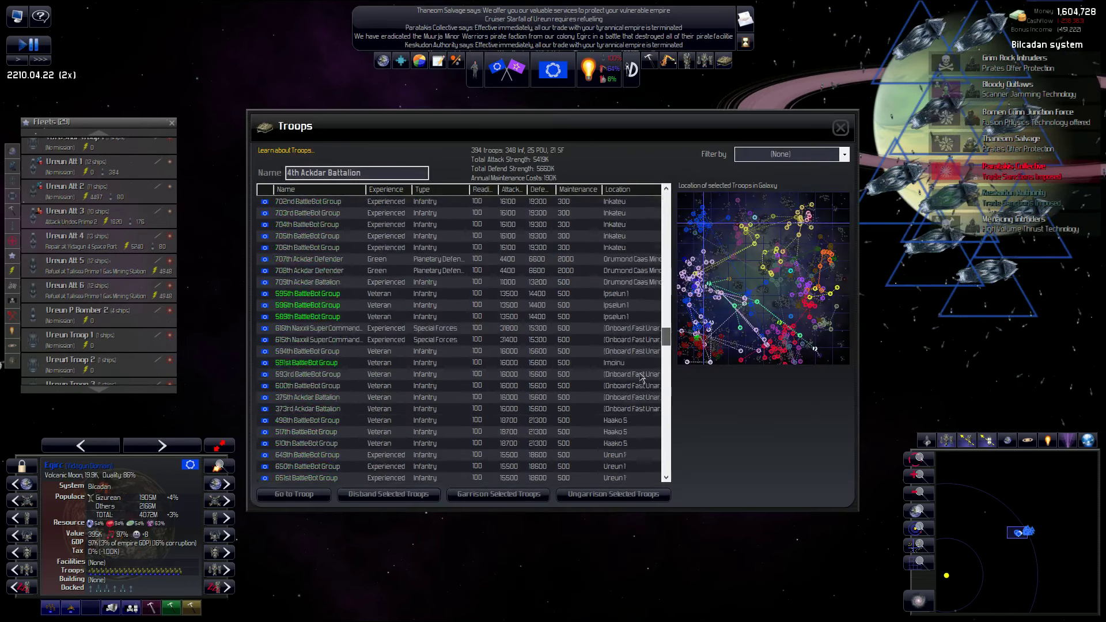
mouse_move(665, 207)
mouse_down()
mouse_move(665, 450)
mouse_move(666, 400)
mouse_up()
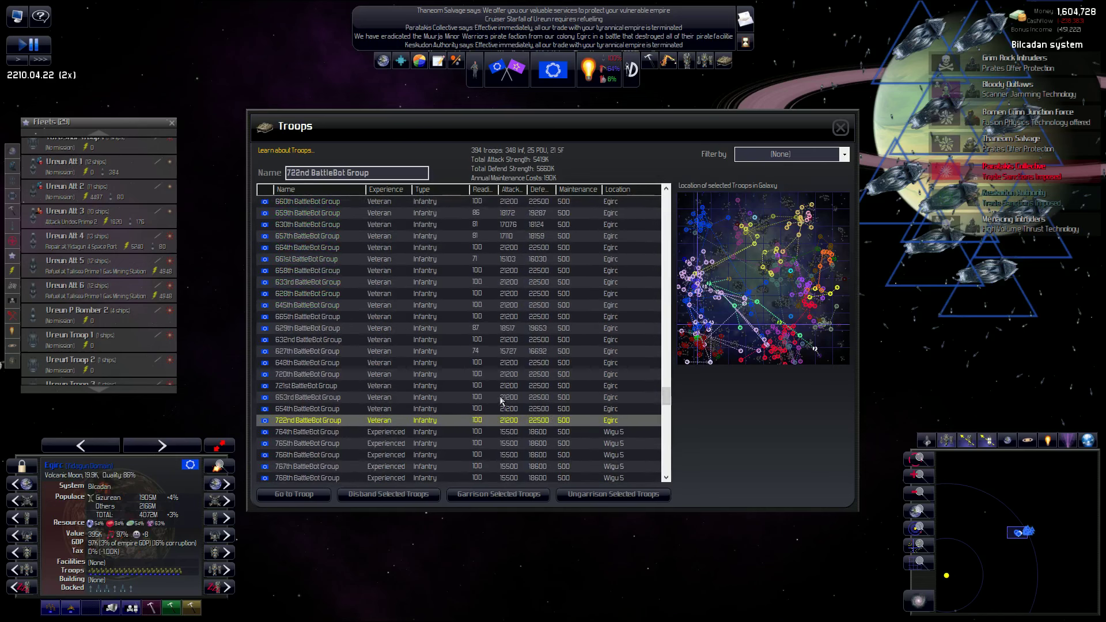
shift+click(481, 386)
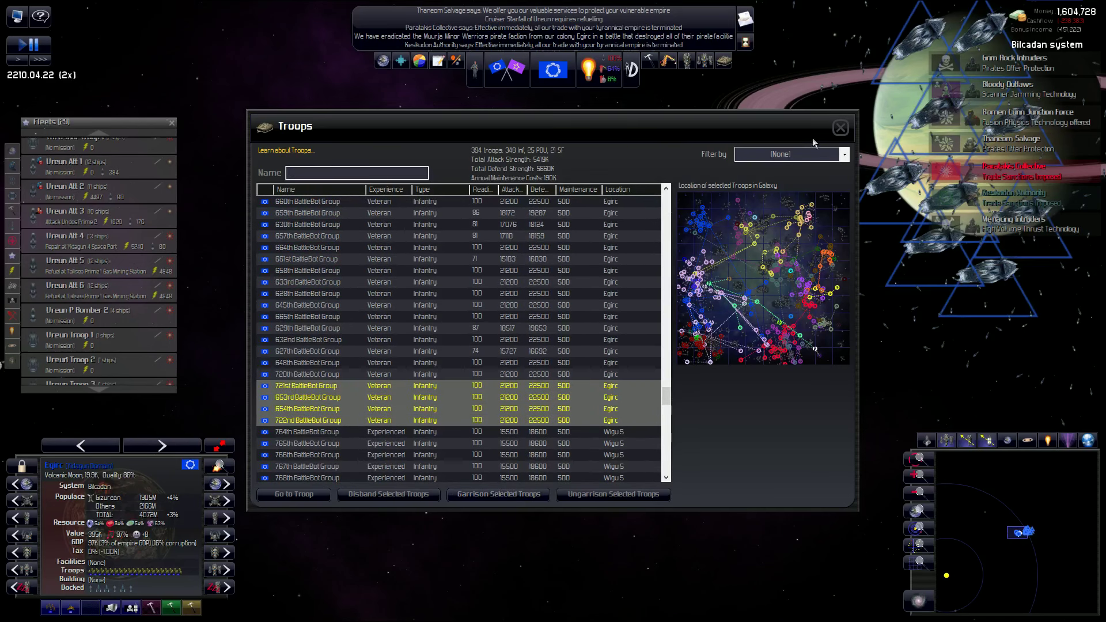
click(840, 128)
scroll(677, 220, down, 5)
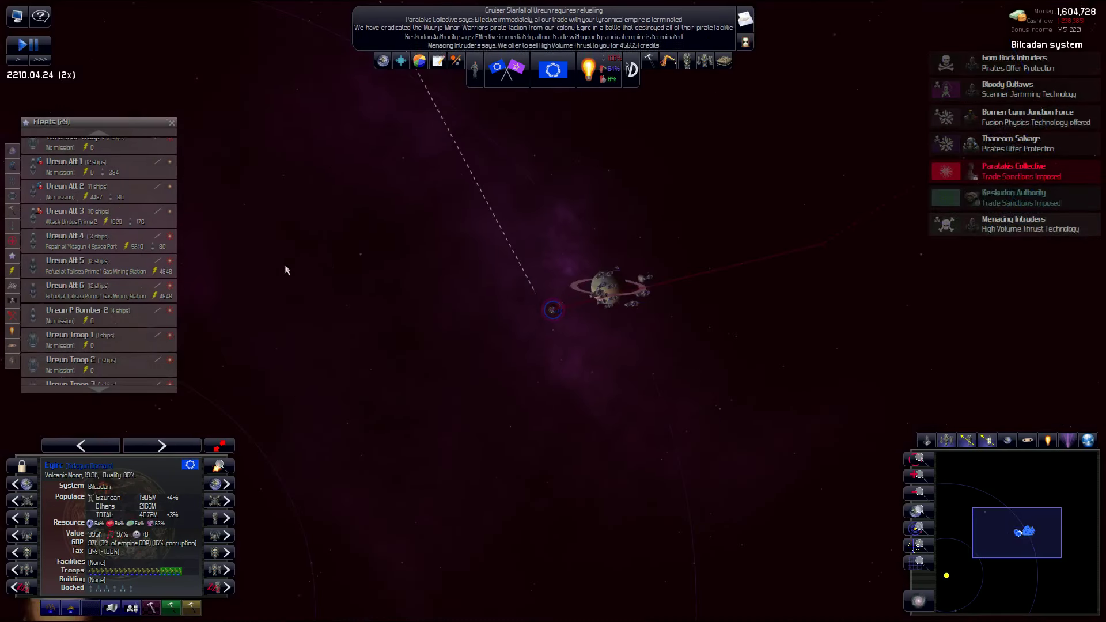
scroll(110, 232, down, 1)
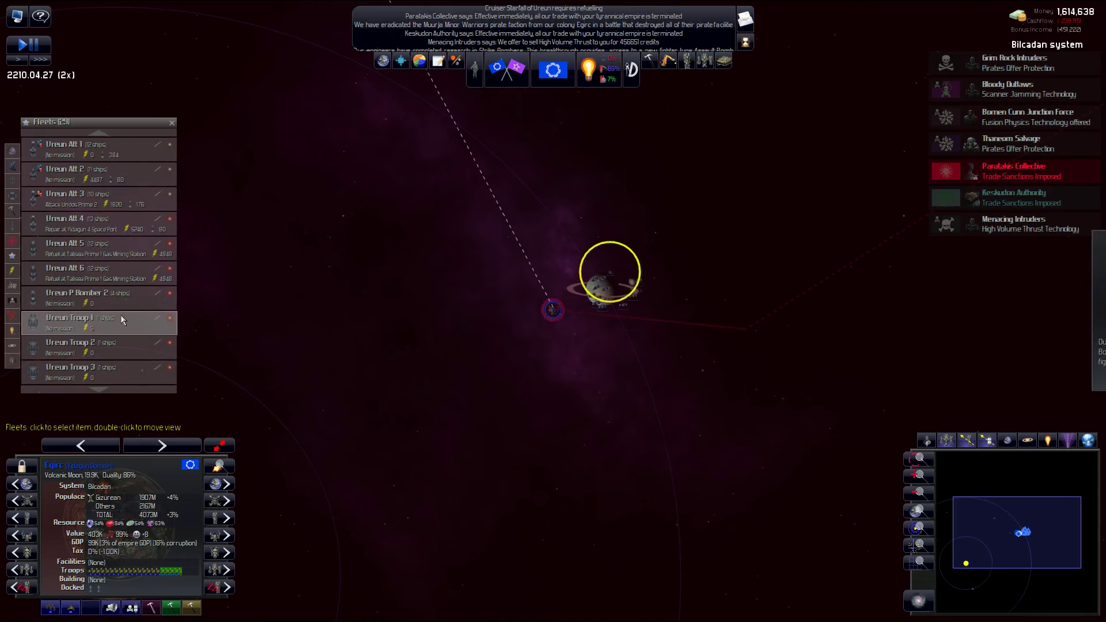
- Order fleet Ureun Troop 1 to load troops at moon Egirc
click(120, 314)
scroll(546, 313, up, 4)
scroll(553, 329, up, 4)
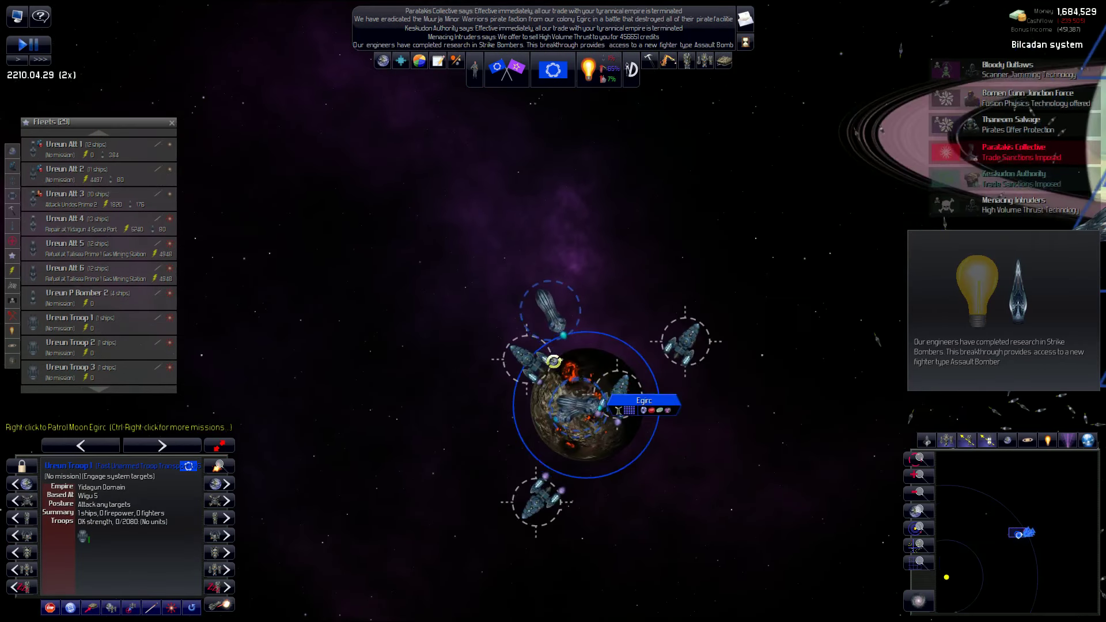
right_click(539, 417)
mouse_move(564, 442)
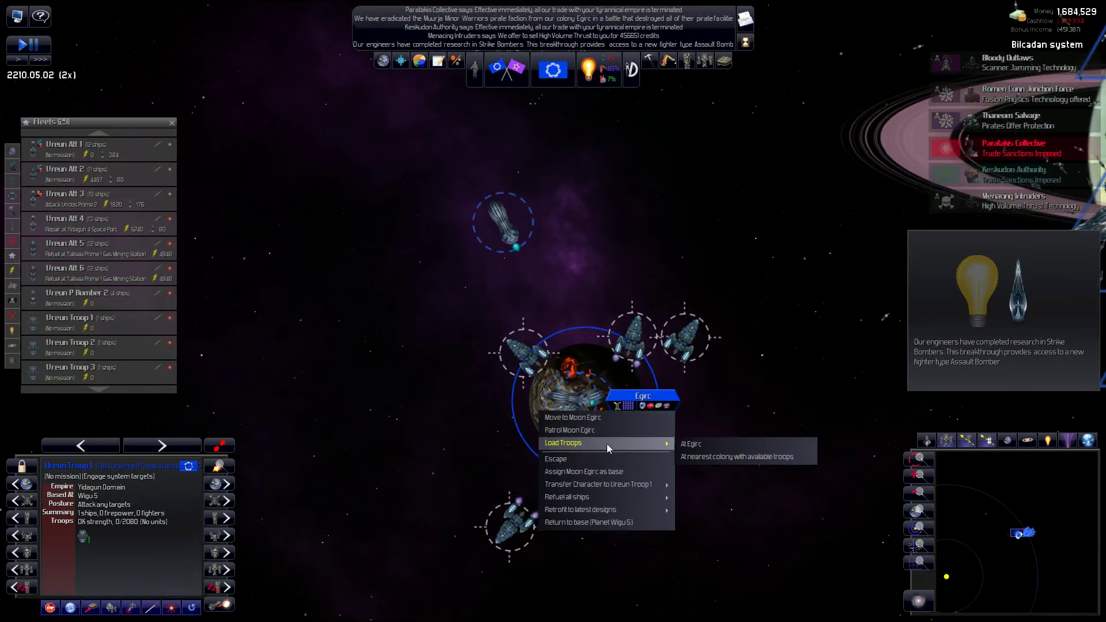
click(713, 442)
scroll(580, 339, down, 4)
scroll(581, 338, up, 5)
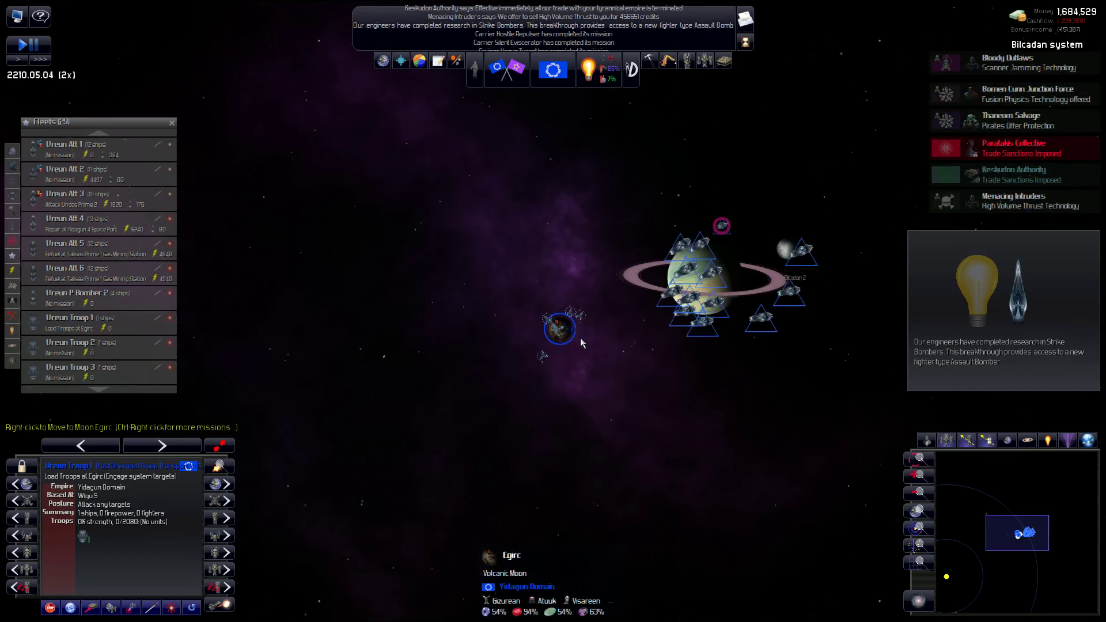
scroll(568, 332, up, 3)
scroll(548, 321, down, 3)
scroll(544, 316, down, 4)
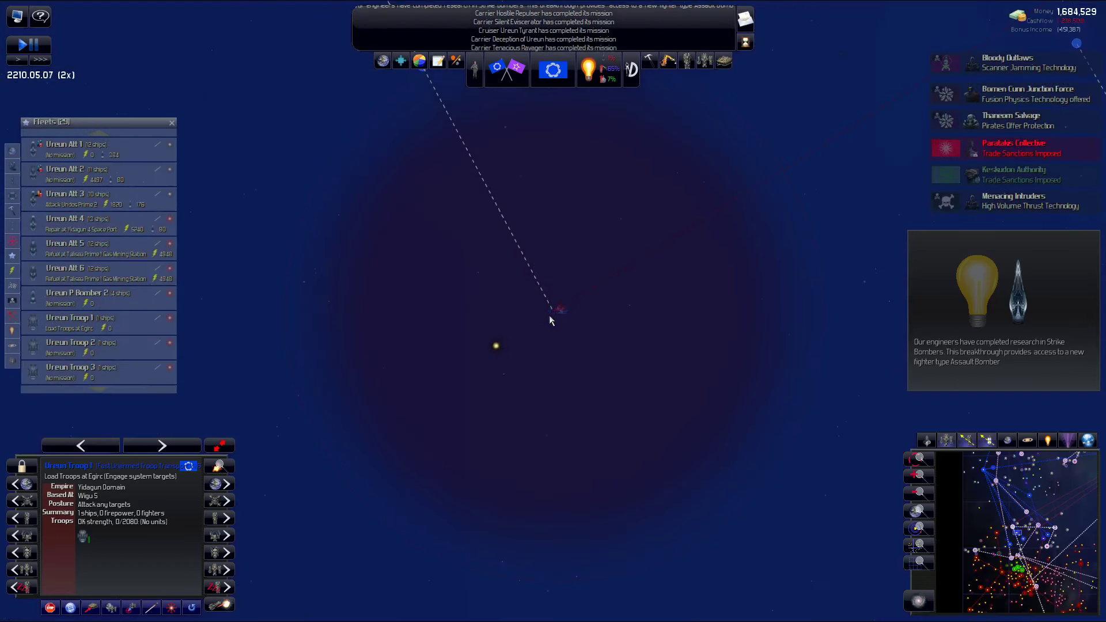
scroll(549, 315, down, 3)
scroll(550, 316, down, 3)
scroll(550, 315, down, 4)
scroll(550, 315, down, 2)
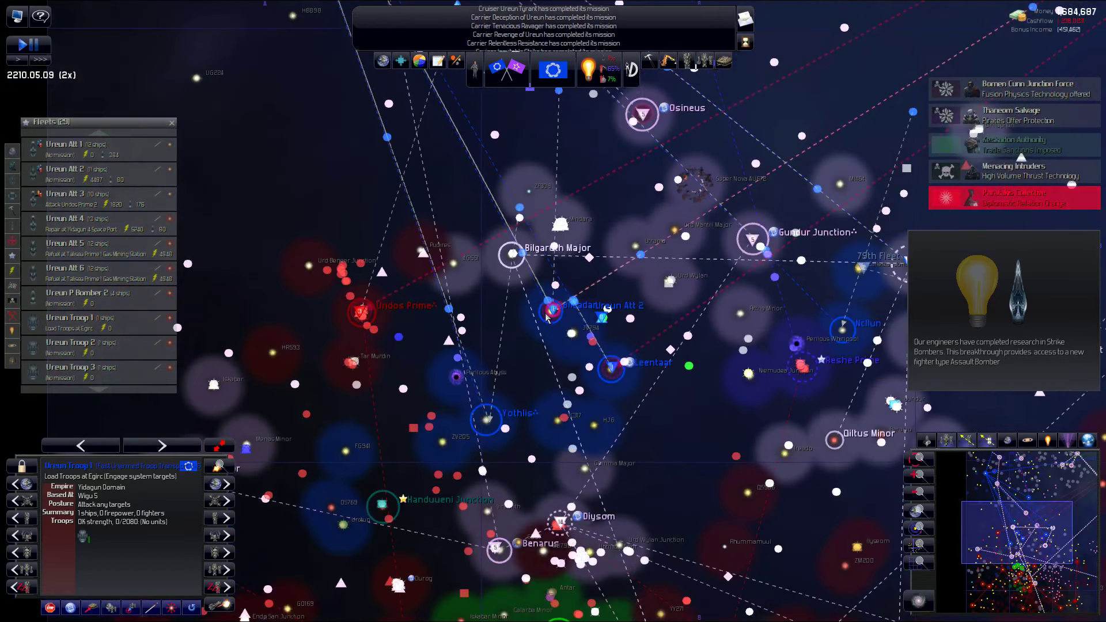
click(99, 175)
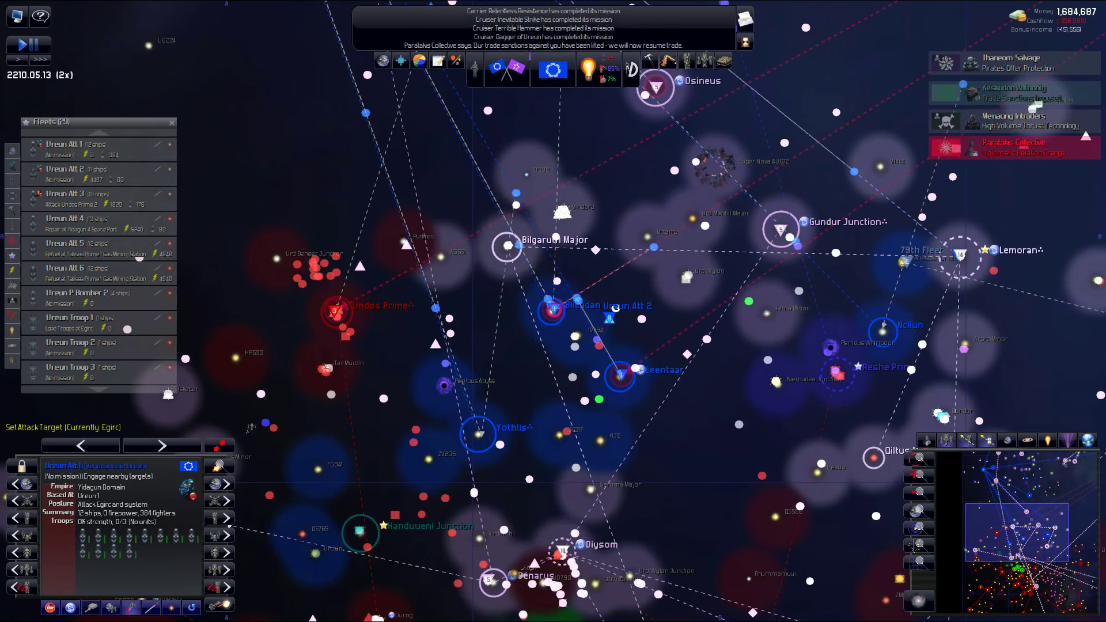
scroll(329, 312, up, 3)
scroll(329, 311, up, 5)
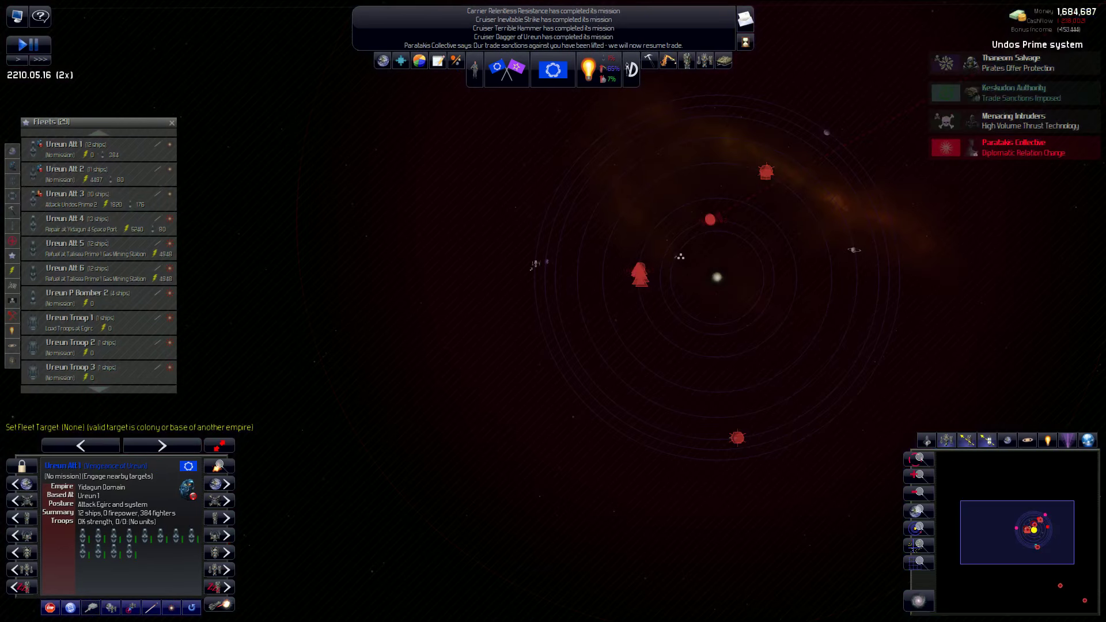
scroll(554, 312, up, 4)
scroll(554, 311, up, 3)
scroll(553, 311, up, 3)
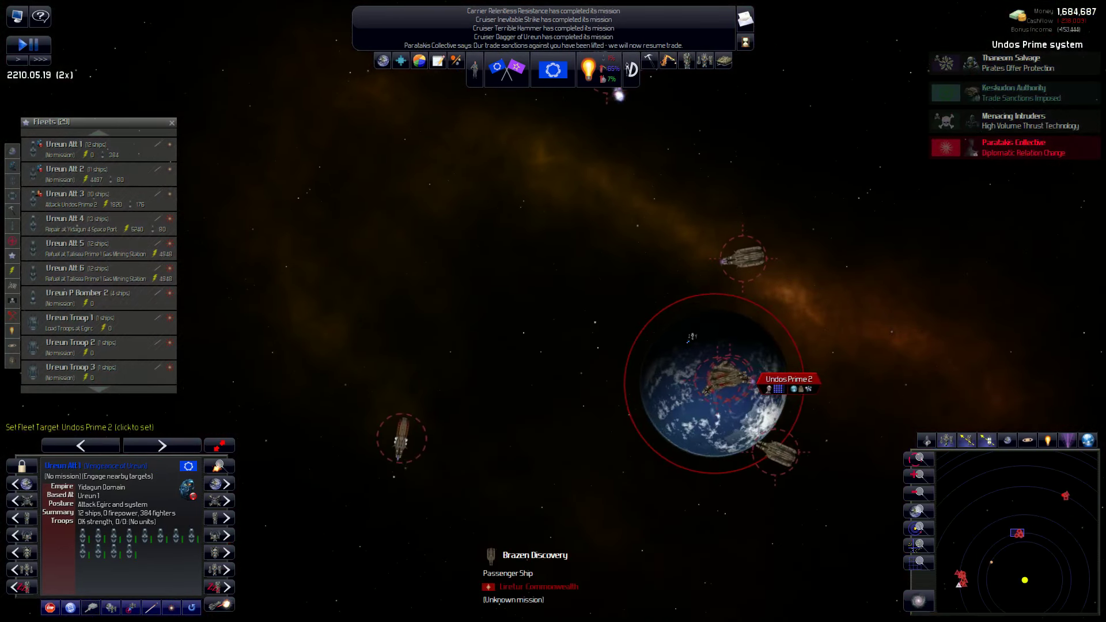
scroll(344, 385, down, 5)
scroll(335, 381, down, 5)
scroll(330, 385, up, 5)
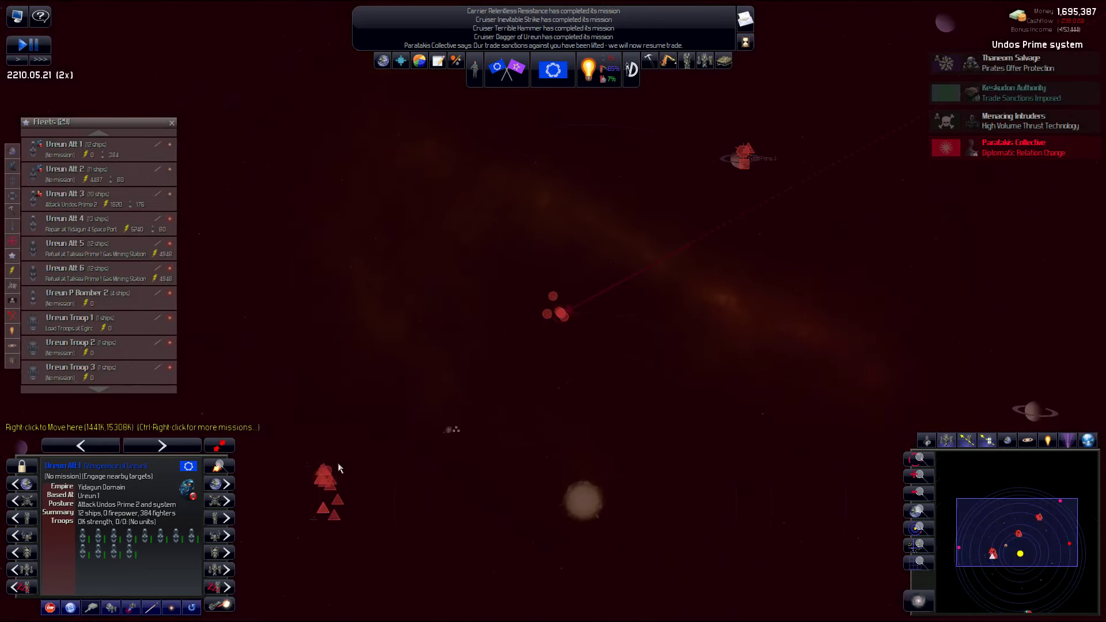
scroll(338, 463, up, 5)
scroll(338, 462, up, 3)
scroll(269, 424, up, 3)
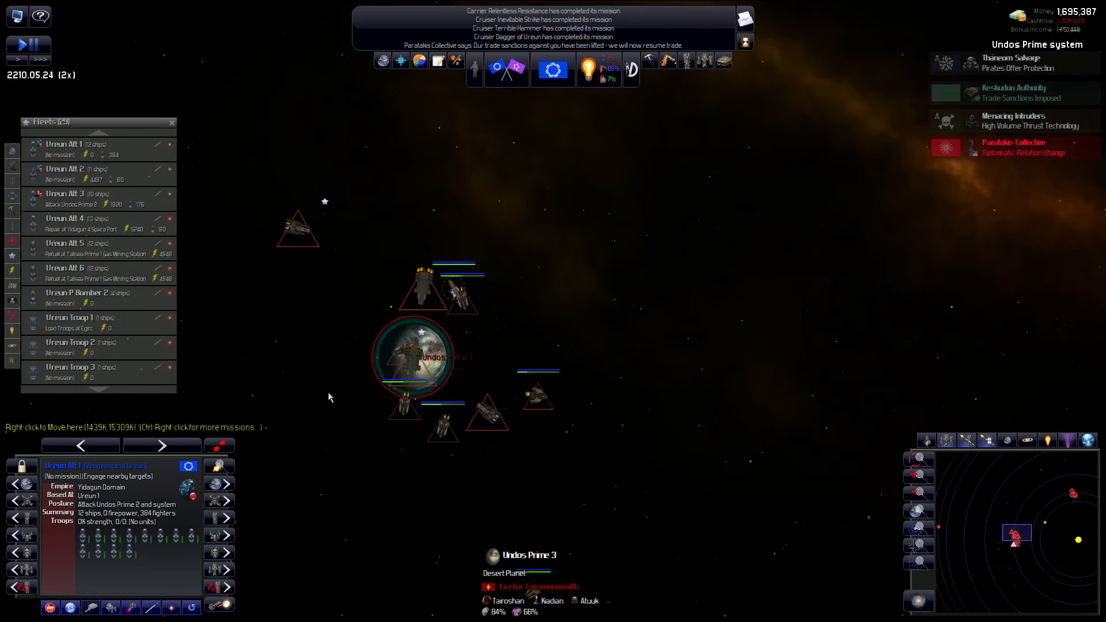
scroll(467, 346, up, 3)
scroll(820, 251, down, 4)
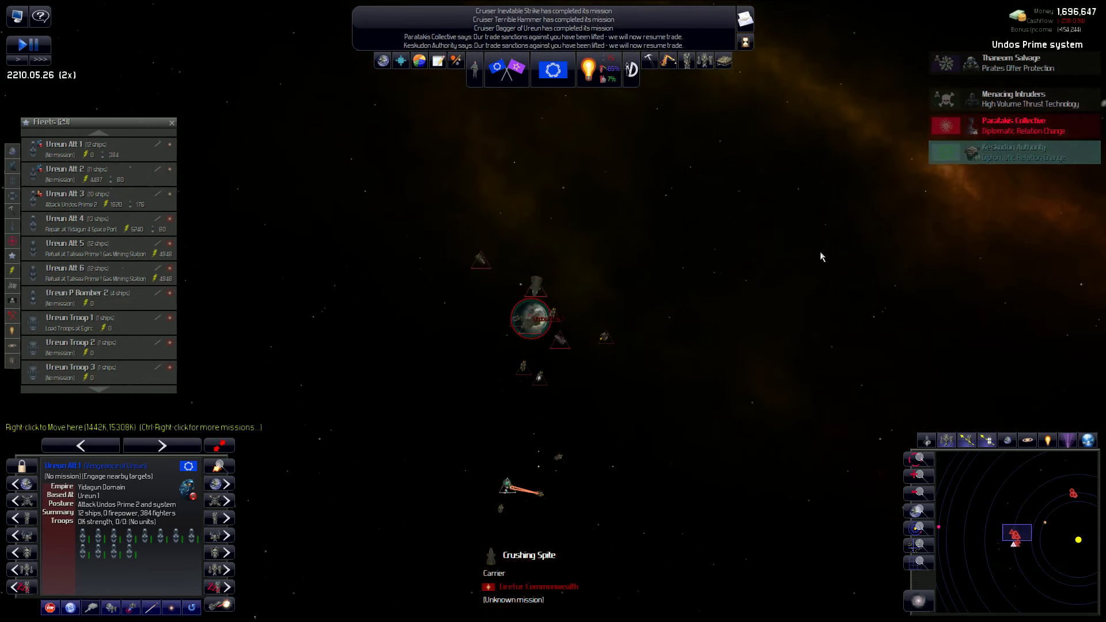
scroll(817, 250, down, 5)
scroll(814, 273, down, 3)
scroll(815, 282, down, 4)
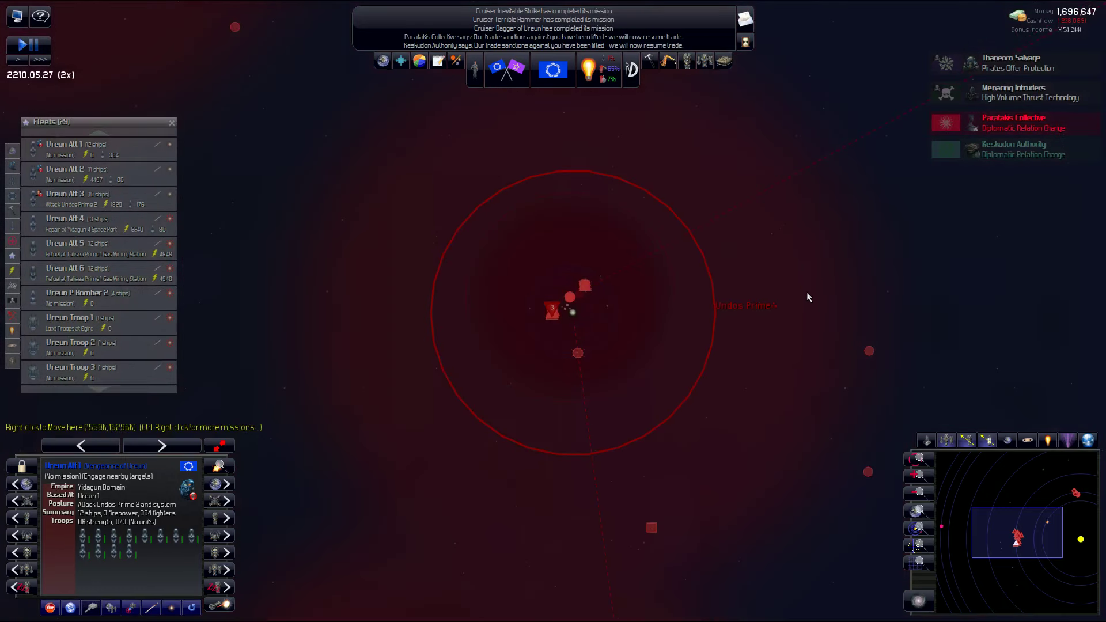
scroll(807, 292, down, 4)
scroll(807, 291, down, 3)
scroll(662, 332, down, 5)
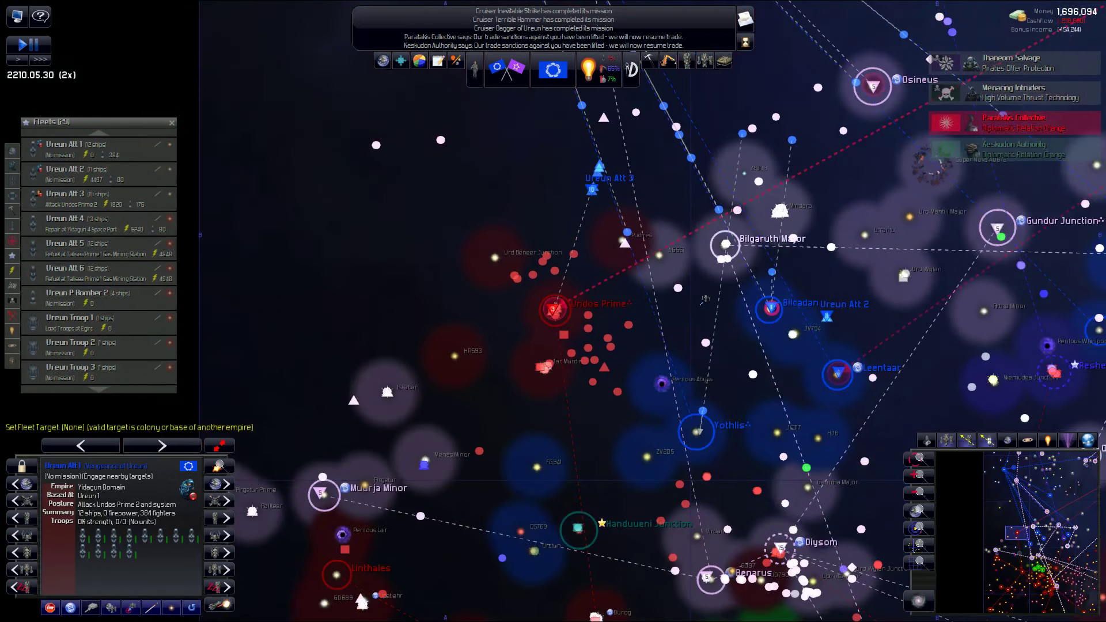
scroll(662, 333, down, 4)
scroll(662, 332, down, 3)
scroll(421, 361, up, 5)
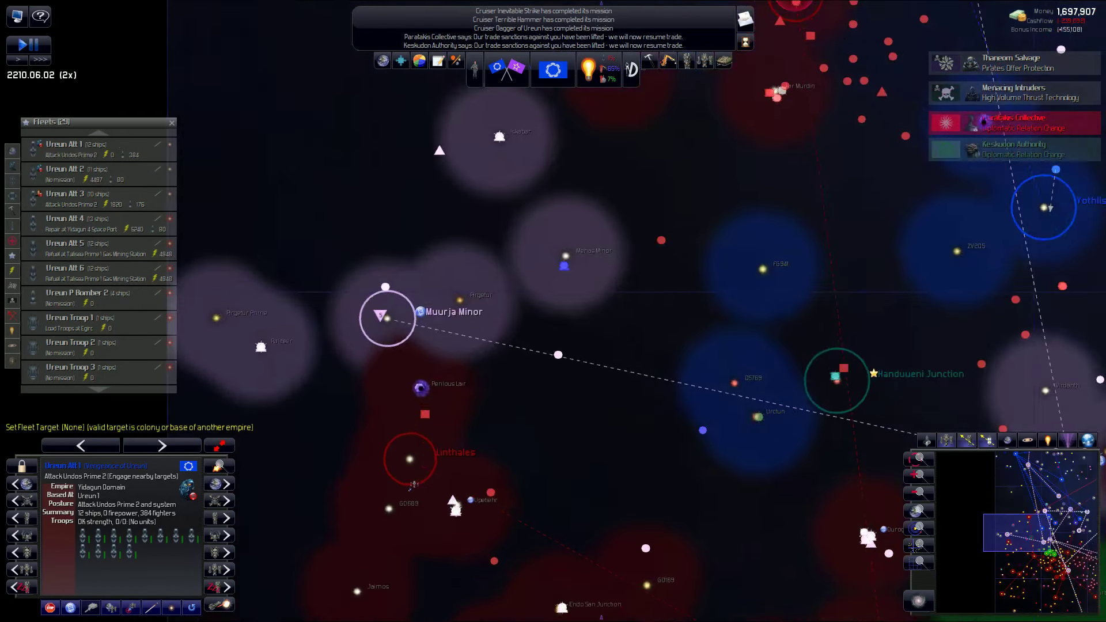
scroll(421, 362, up, 5)
scroll(421, 362, up, 3)
scroll(409, 357, up, 5)
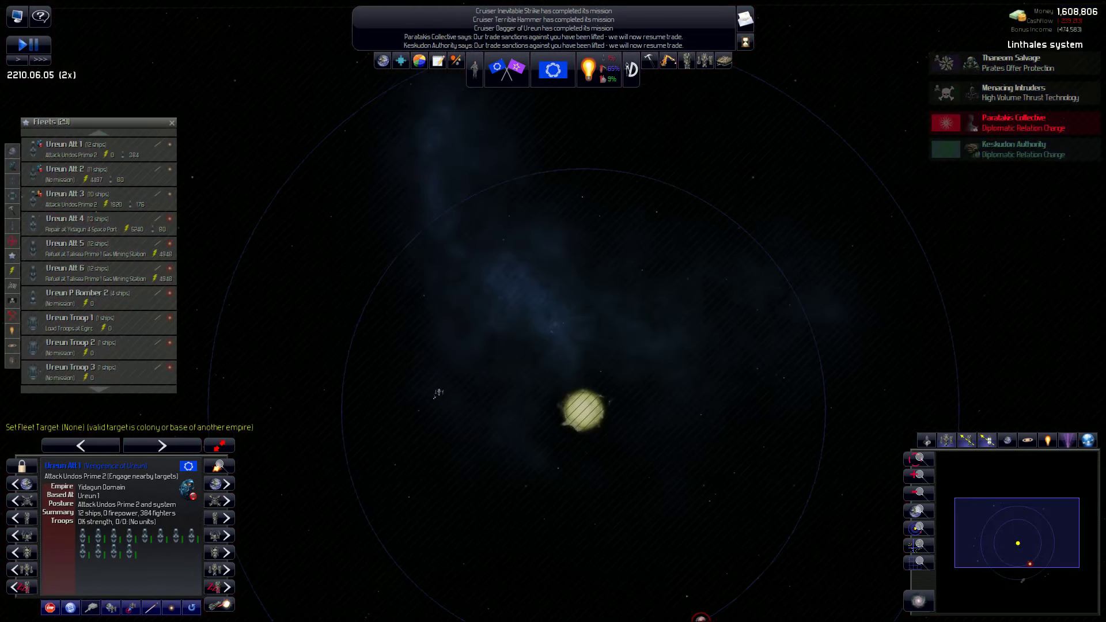
scroll(518, 346, up, 4)
scroll(638, 508, up, 4)
scroll(639, 488, up, 4)
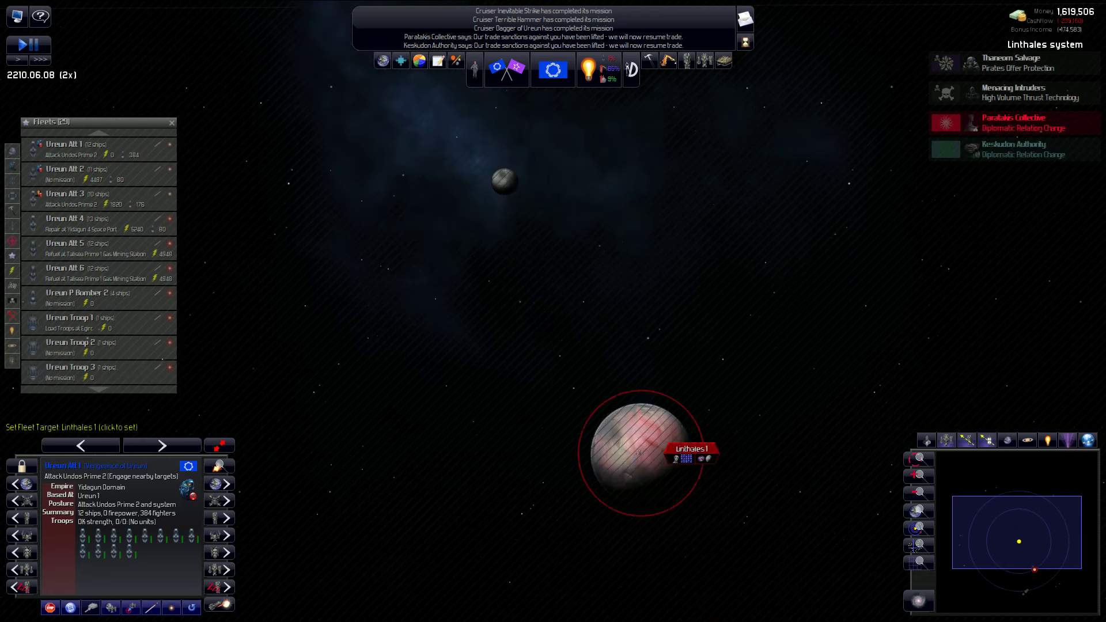
scroll(657, 432, up, 3)
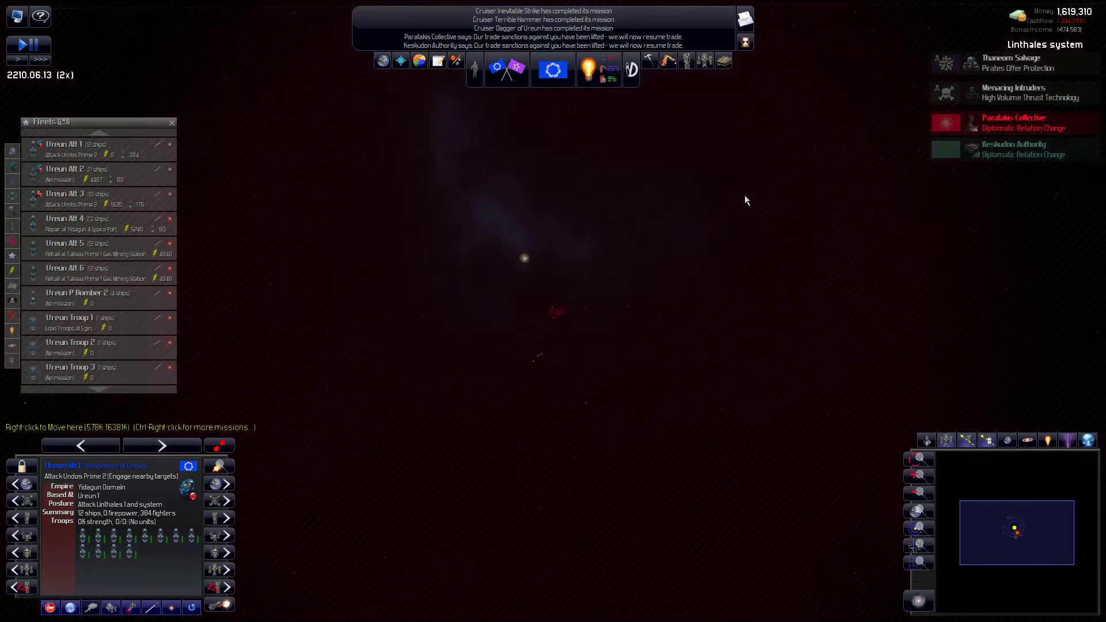
scroll(744, 195, down, 5)
scroll(755, 203, down, 5)
scroll(757, 204, down, 3)
scroll(756, 205, down, 6)
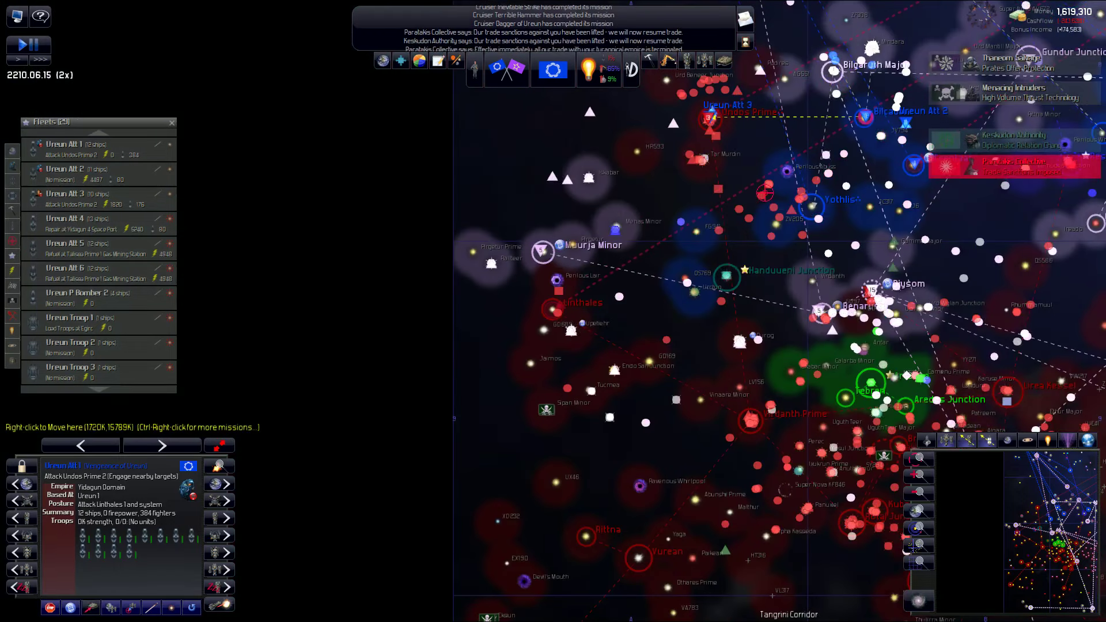
scroll(718, 182, up, 3)
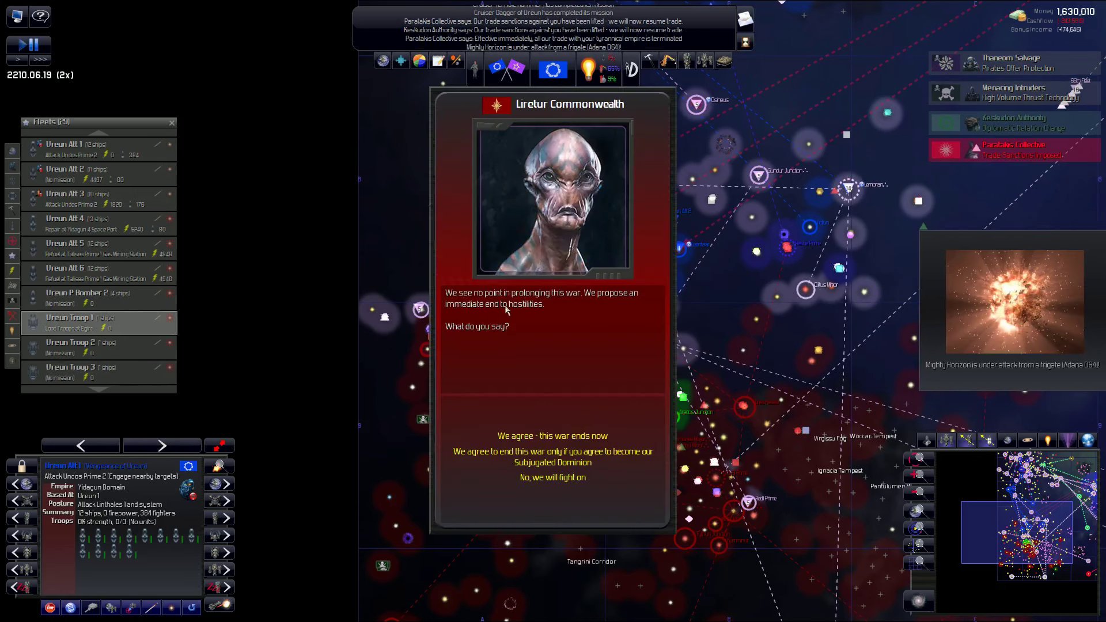
- Decline Liretur Commonwealth's peace offer with 'No, we will fight on'
click(564, 478)
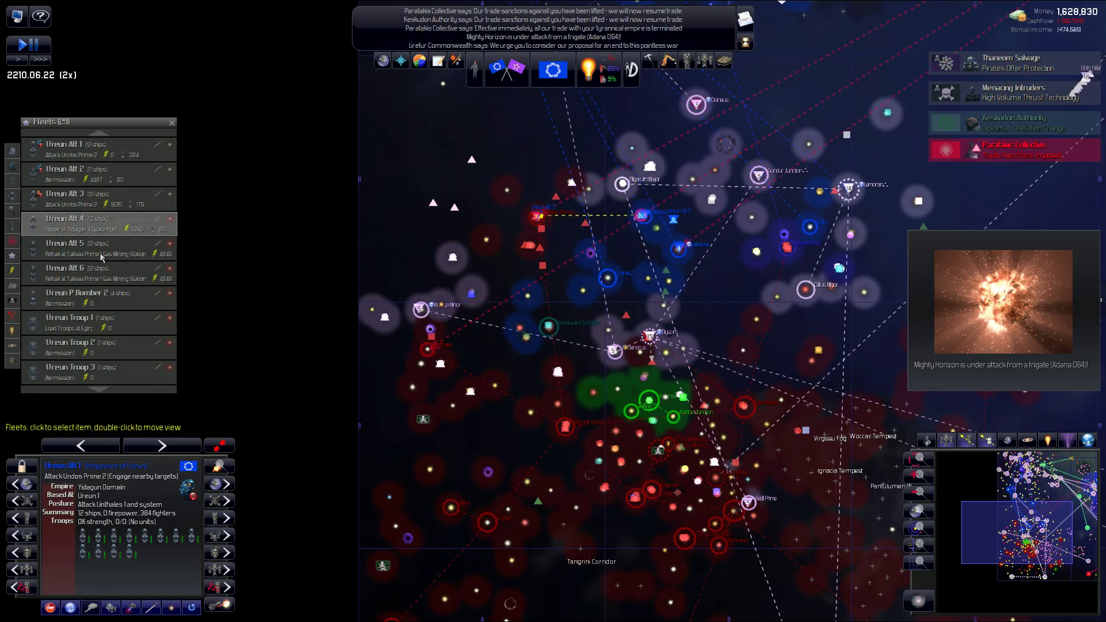
- Centre on fleet Ureun Troop 2 and open the colony details for ocean planet Leentaar 2
click(127, 350)
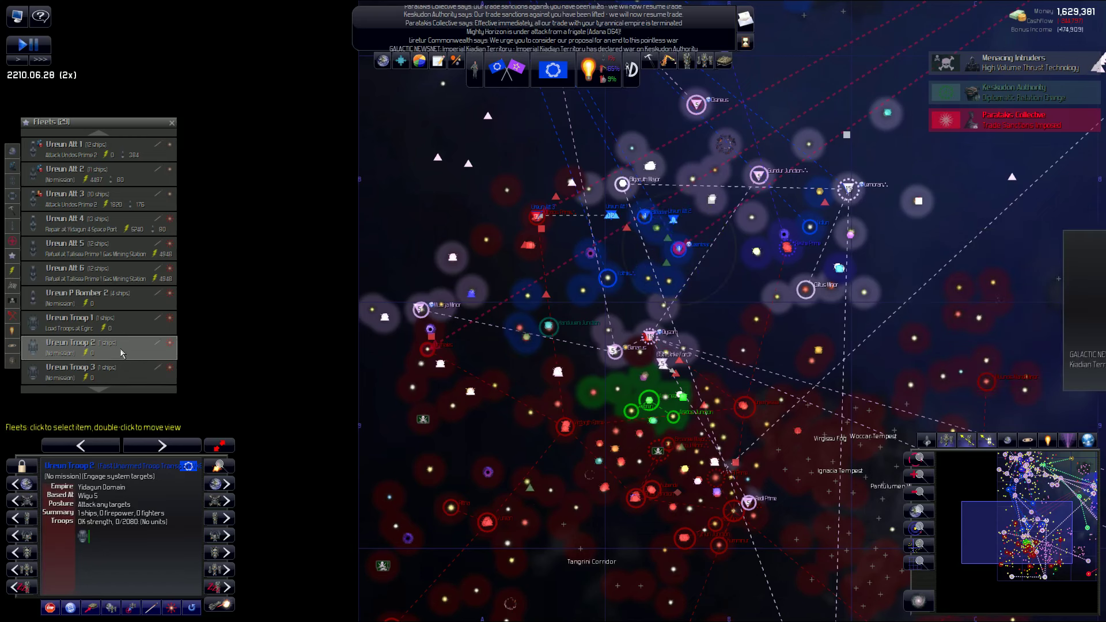
double_click(128, 349)
scroll(513, 371, down, 5)
double_click(616, 468)
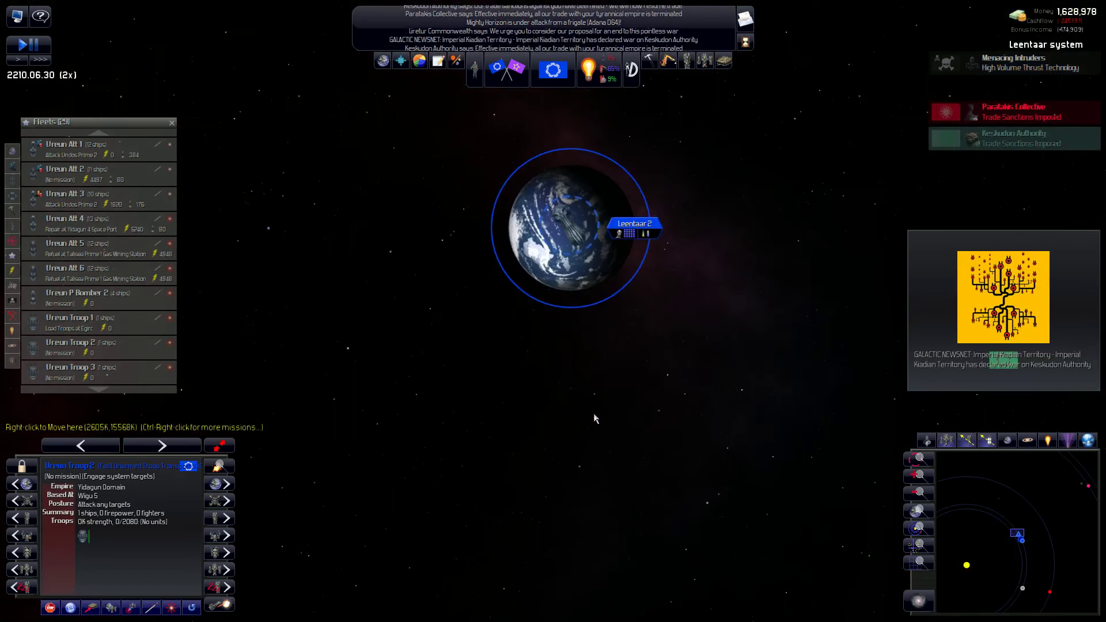
click(538, 257)
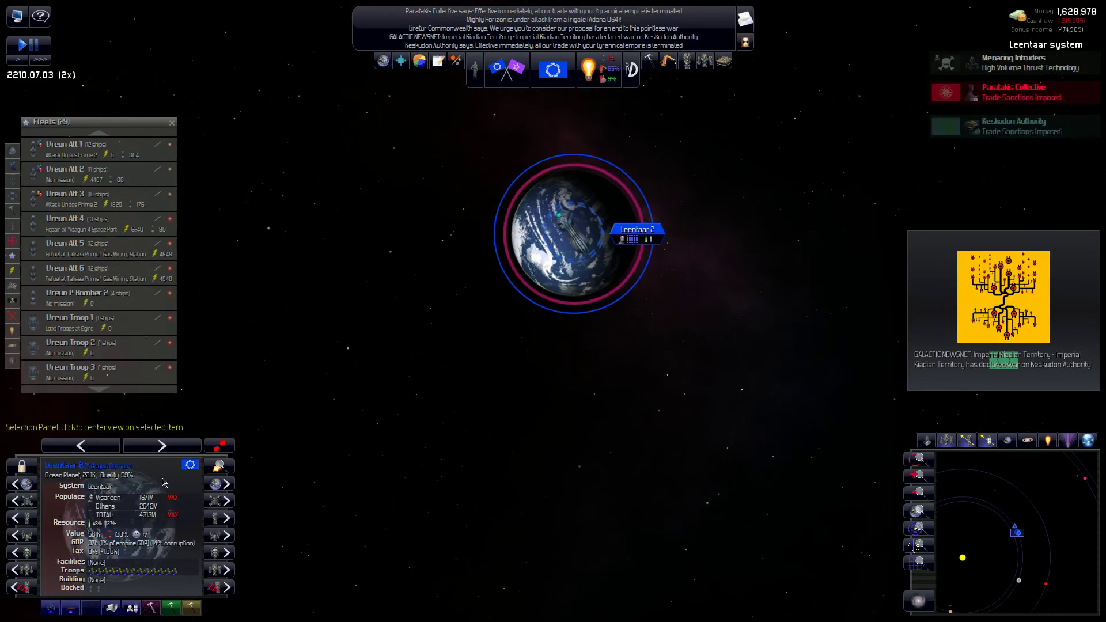
double_click(582, 344)
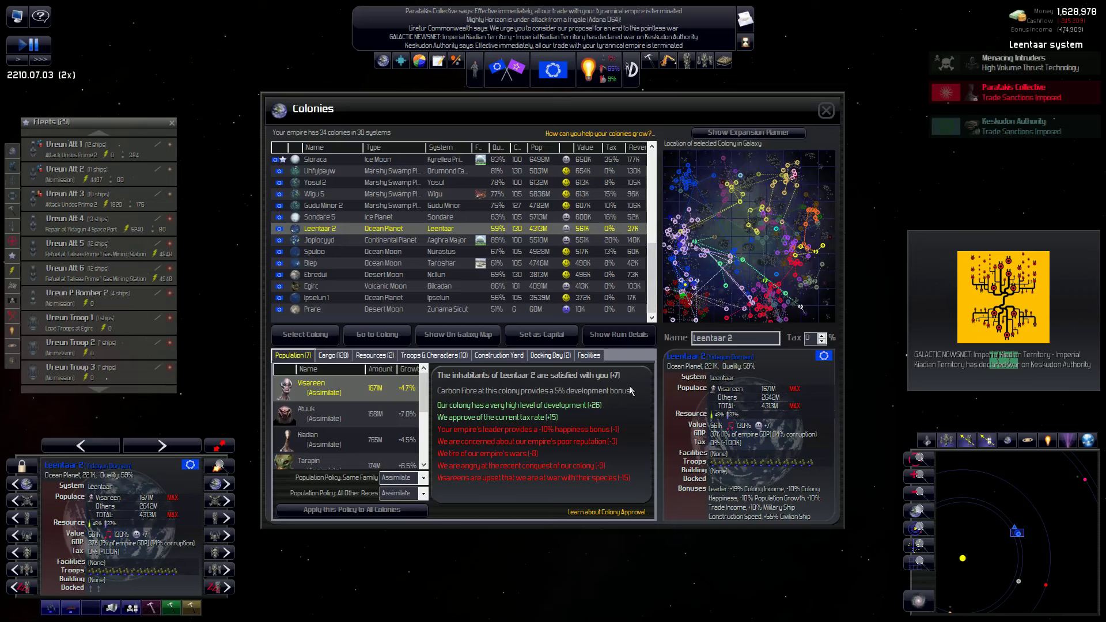
- Check Leentaar 2's facilities, which are empty, and its population, then close the overview
click(592, 356)
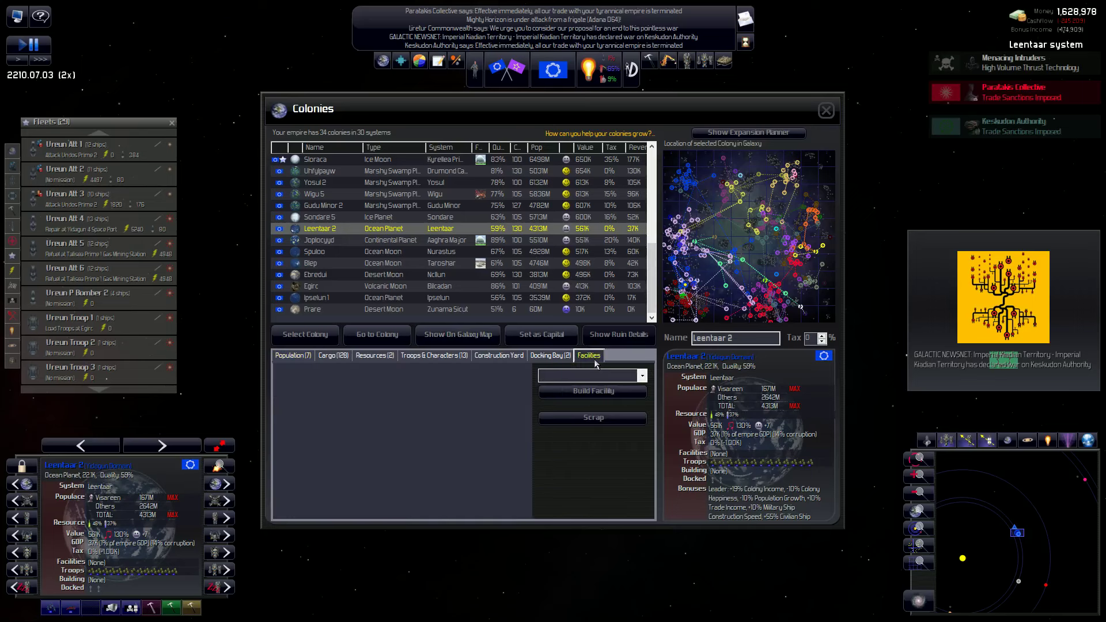
click(294, 357)
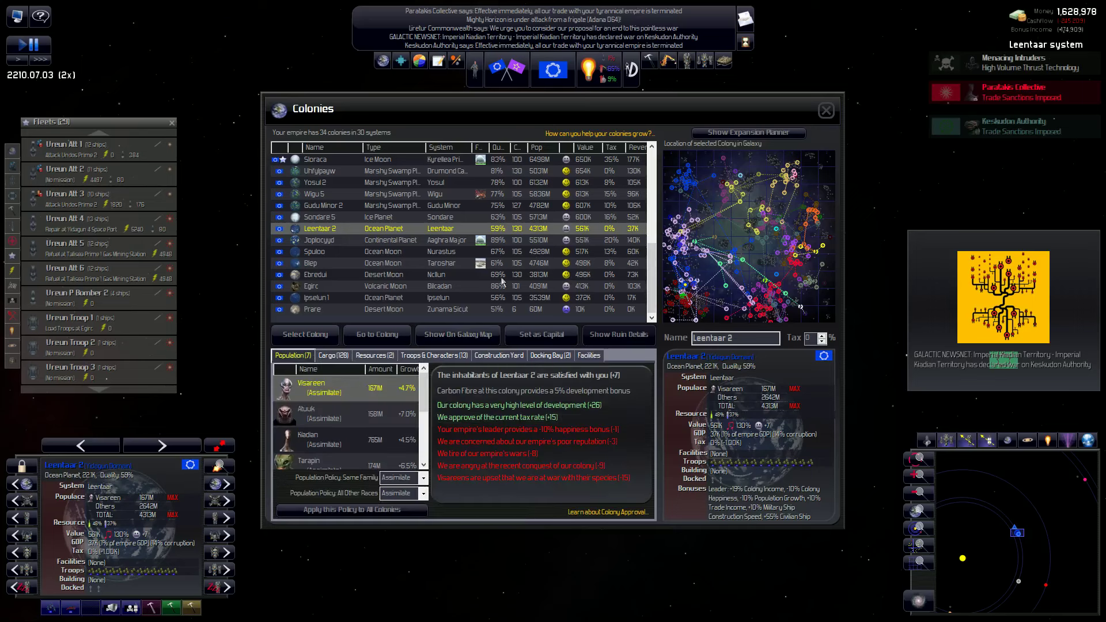
click(826, 111)
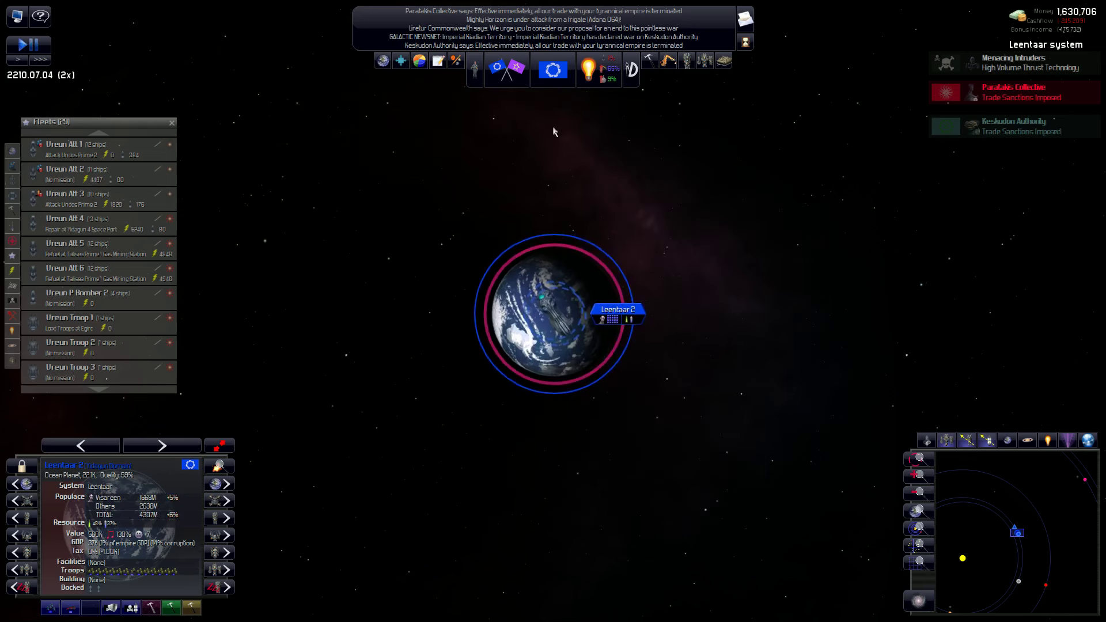
key(F5)
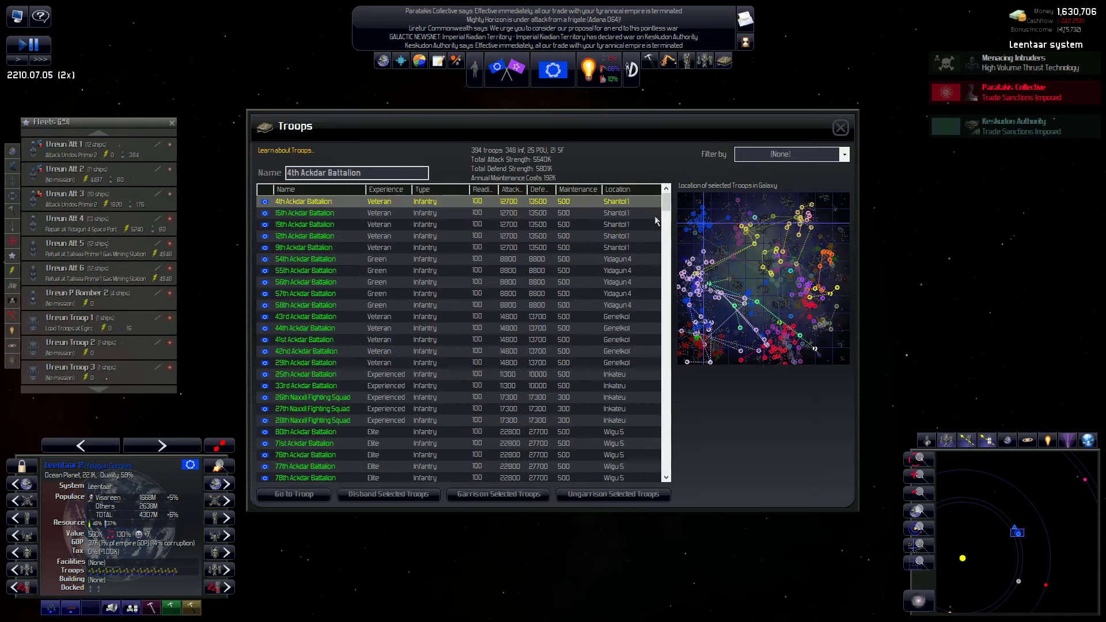
drag(670, 205, 665, 368)
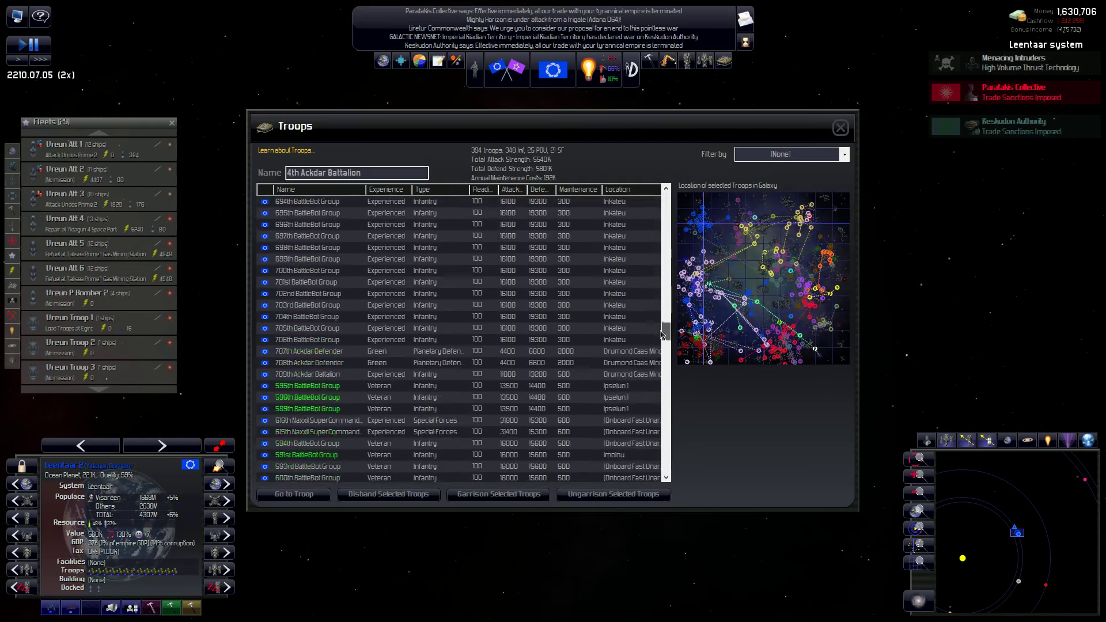
drag(665, 368, 670, 473)
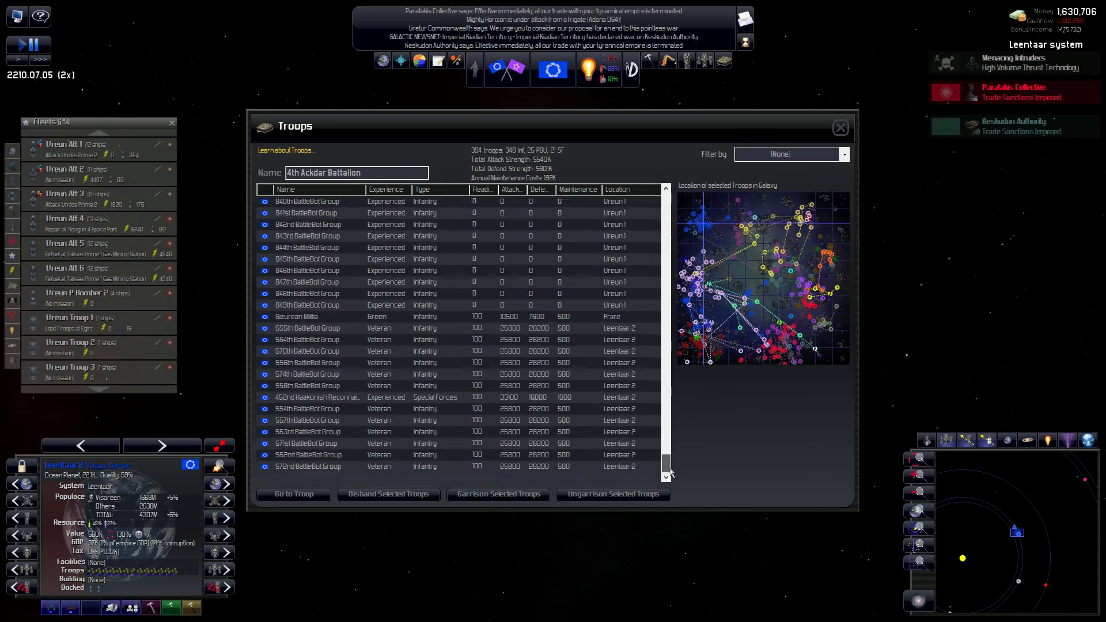
shift+click(435, 434)
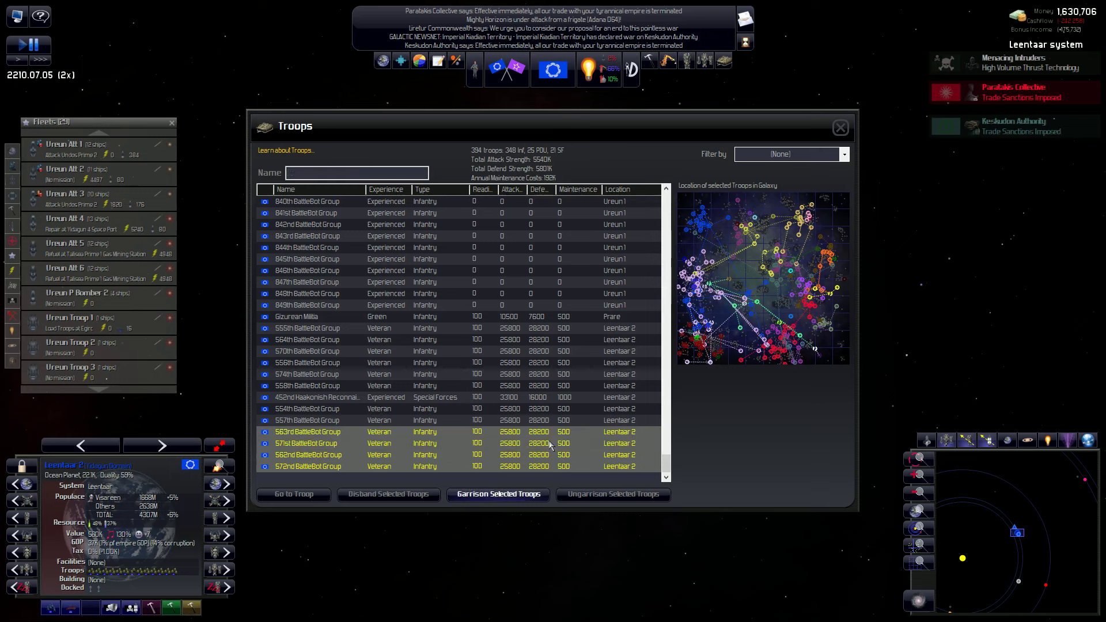
click(841, 129)
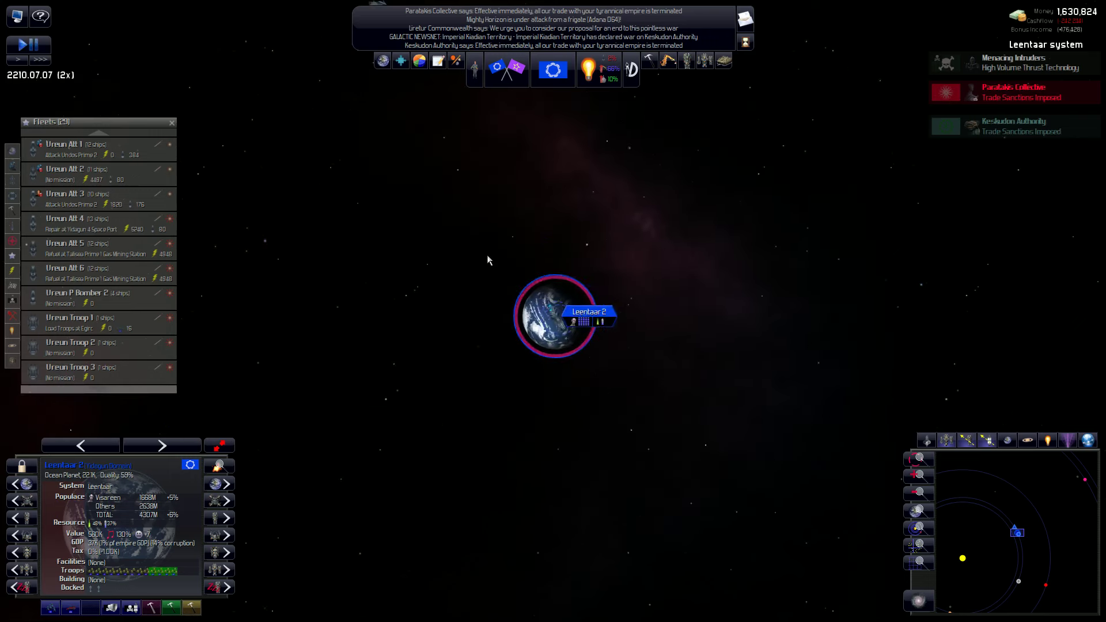
scroll(487, 255, down, 5)
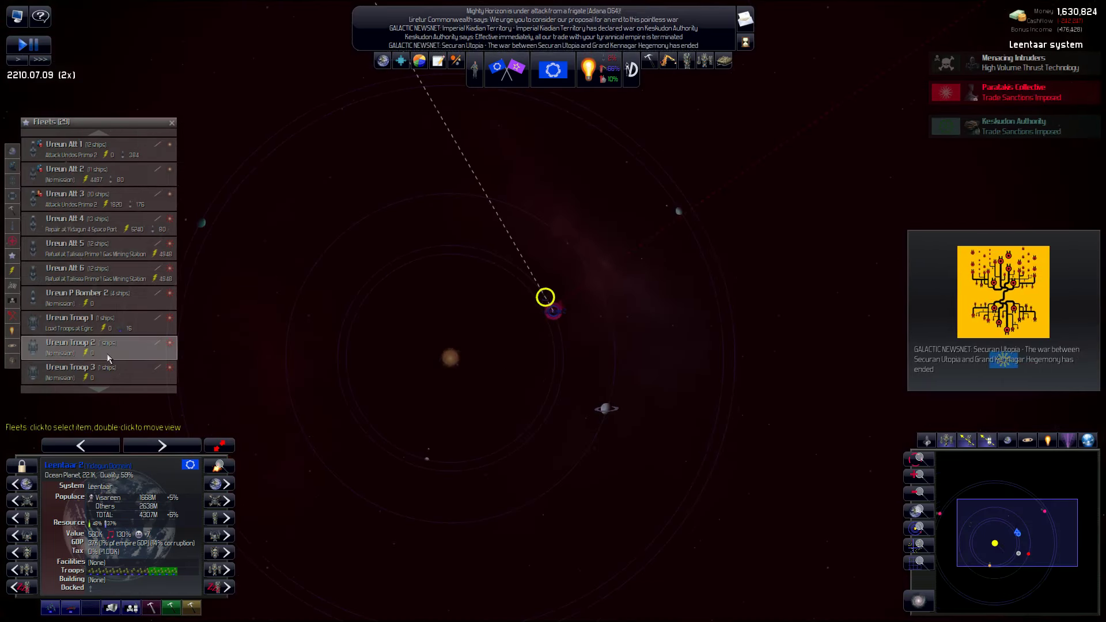
- Order fleet Ureun Troop 2 to load troops at Leentaar 2
click(547, 299)
scroll(554, 328, up, 5)
scroll(546, 381, up, 2)
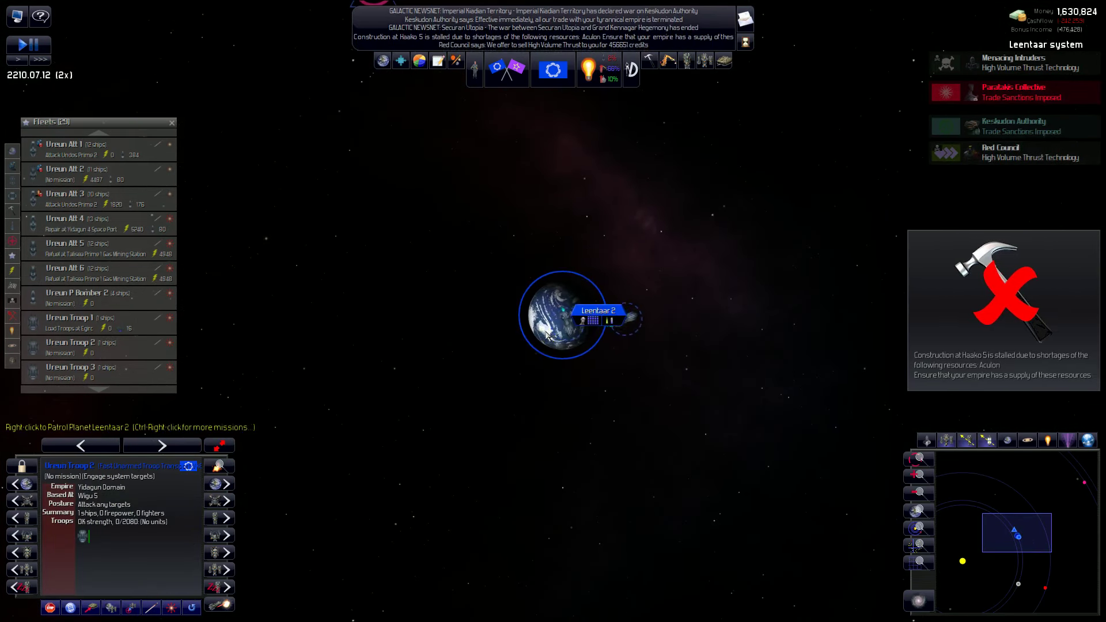
right_click(554, 321)
click(702, 364)
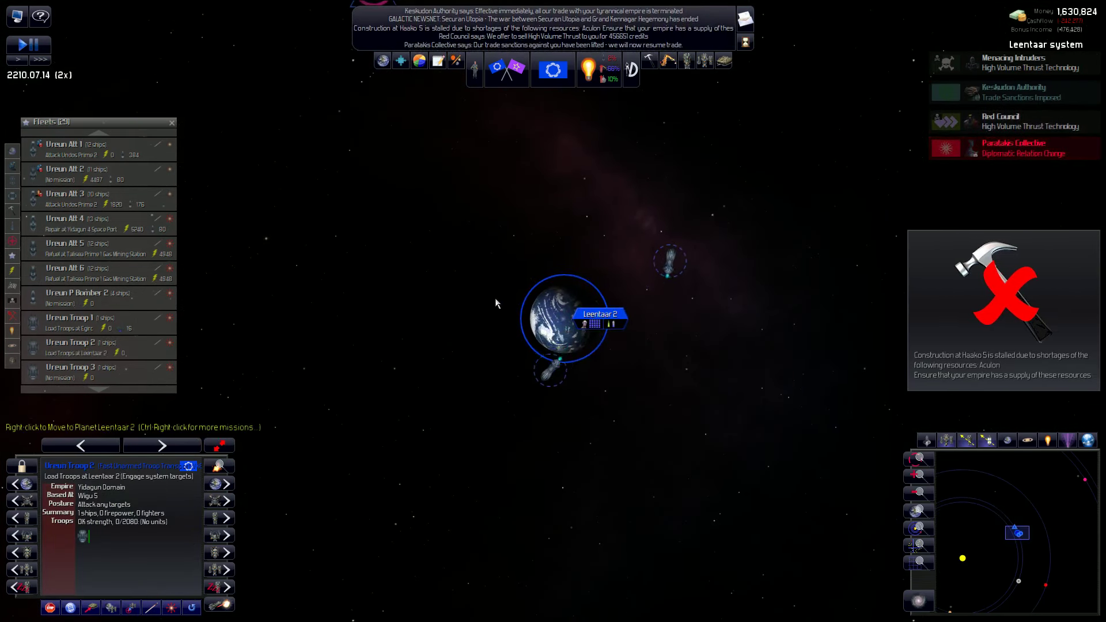
scroll(495, 298, down, 5)
scroll(498, 301, down, 4)
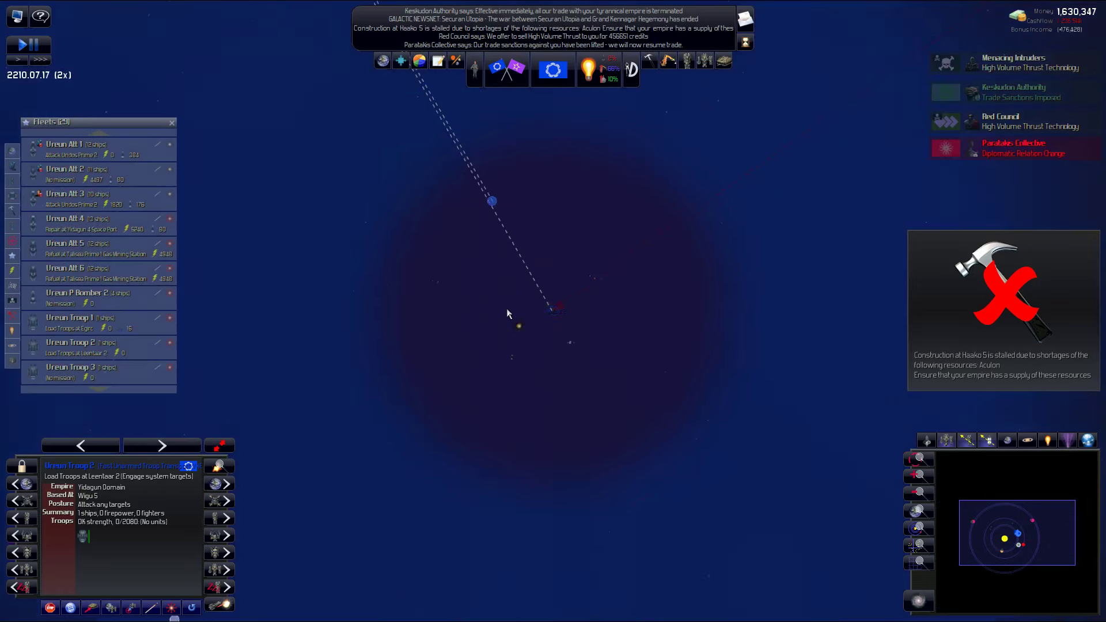
scroll(507, 308, down, 4)
scroll(516, 312, down, 4)
scroll(517, 307, down, 2)
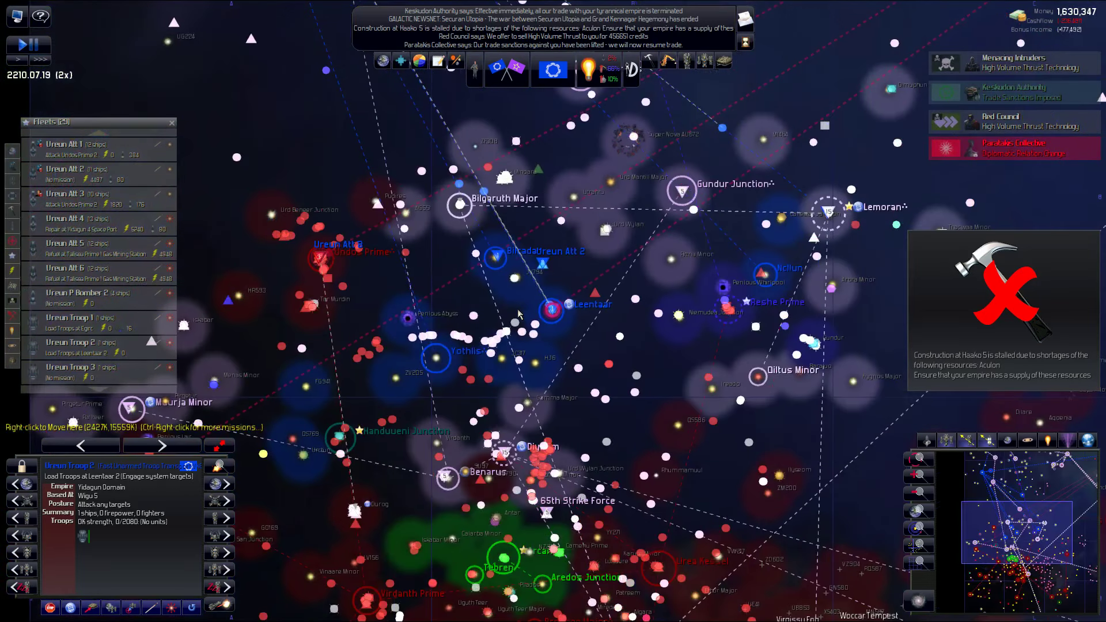
scroll(517, 308, down, 3)
- Select fleets Ureun Att 3 and Ureun Att 2, and investigate the Undos Prime ruins
click(120, 174)
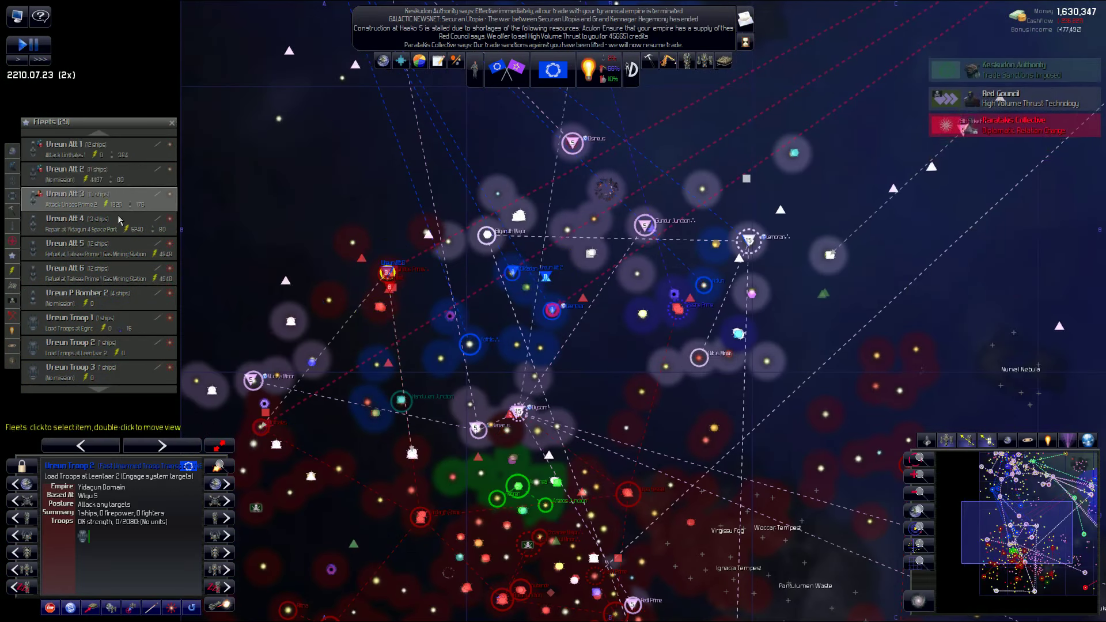
click(119, 179)
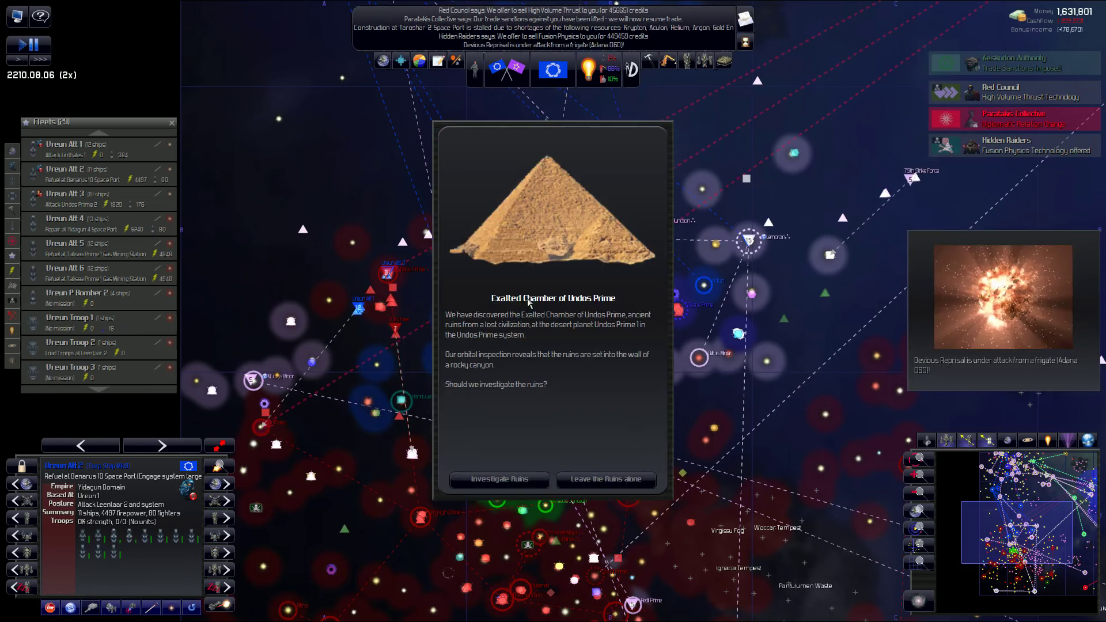
click(501, 480)
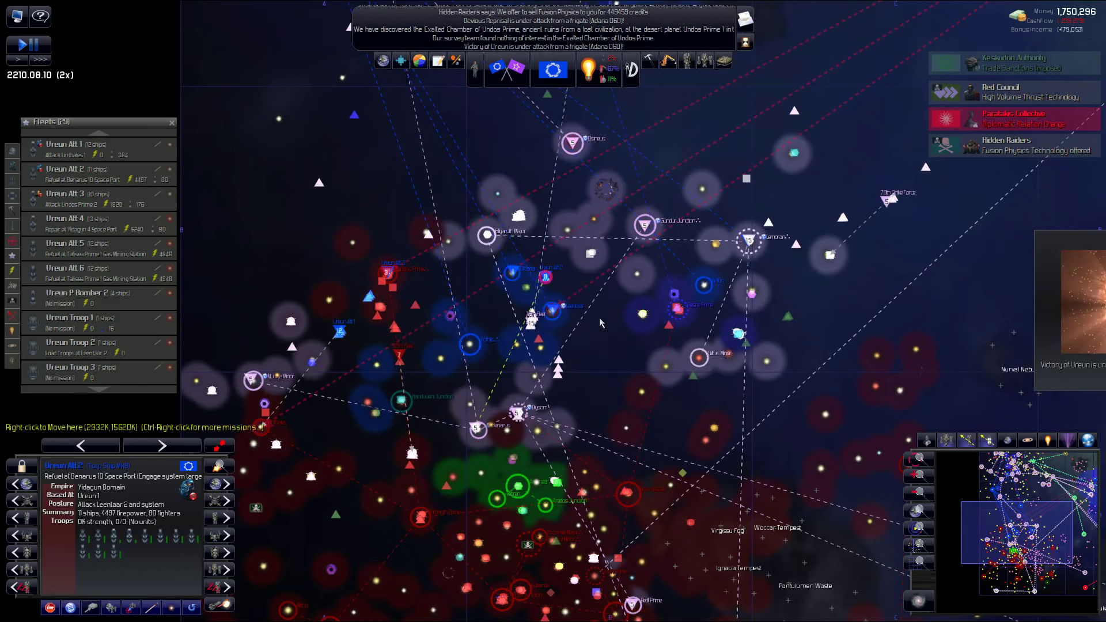
scroll(377, 275, up, 5)
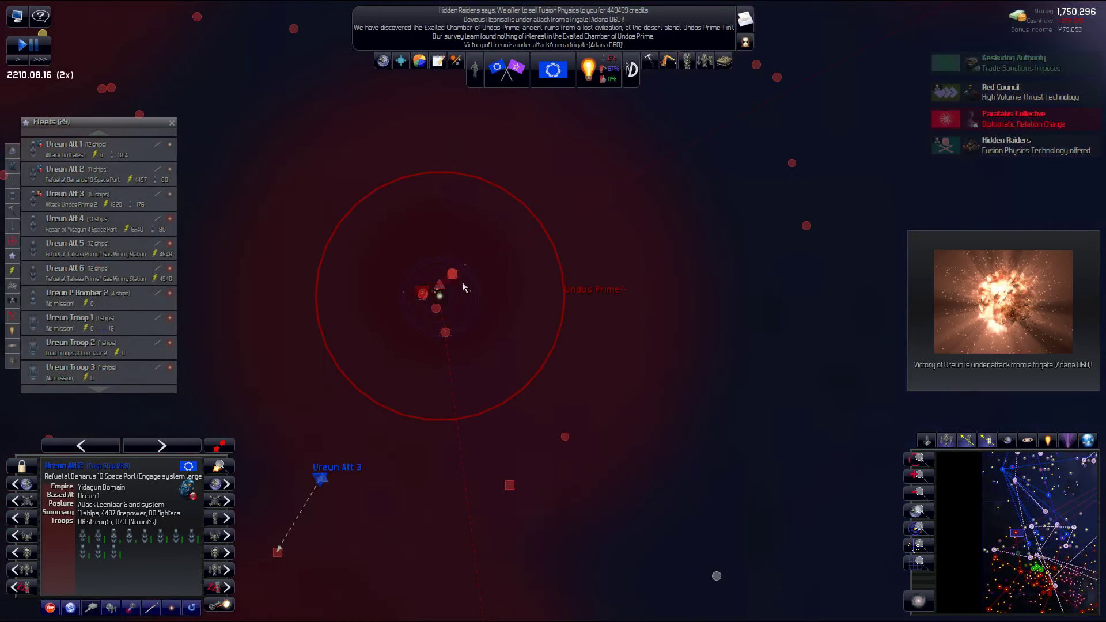
scroll(462, 282, down, 3)
scroll(545, 272, down, 3)
scroll(549, 274, down, 1)
- Send troop fleet Ureun Troop 1 to attack planet Undos Prime 2
click(141, 317)
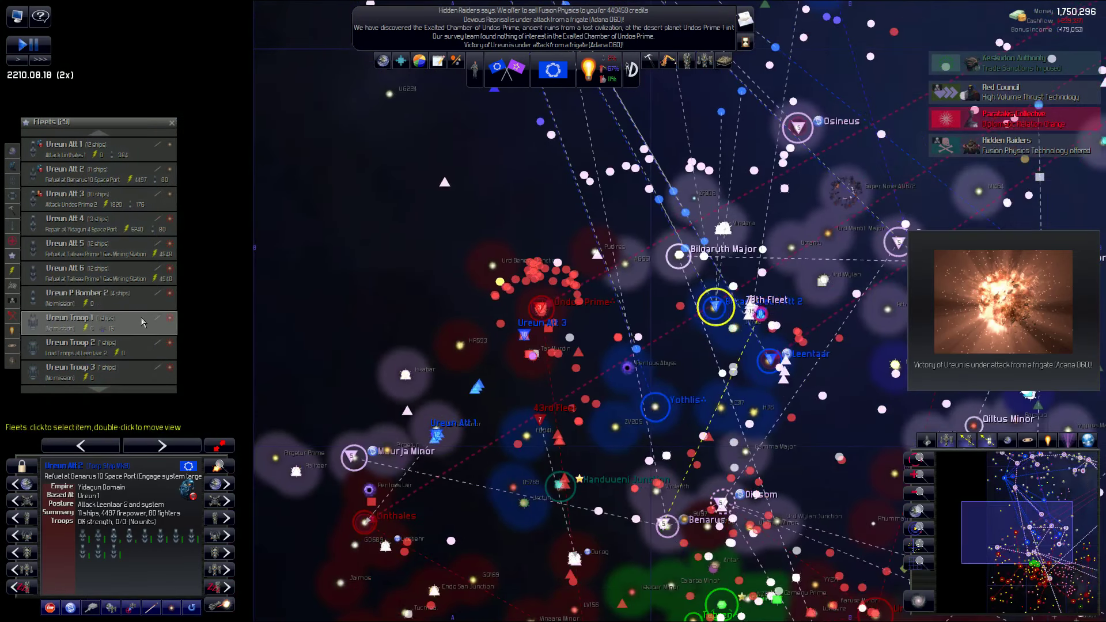
scroll(536, 303, up, 3)
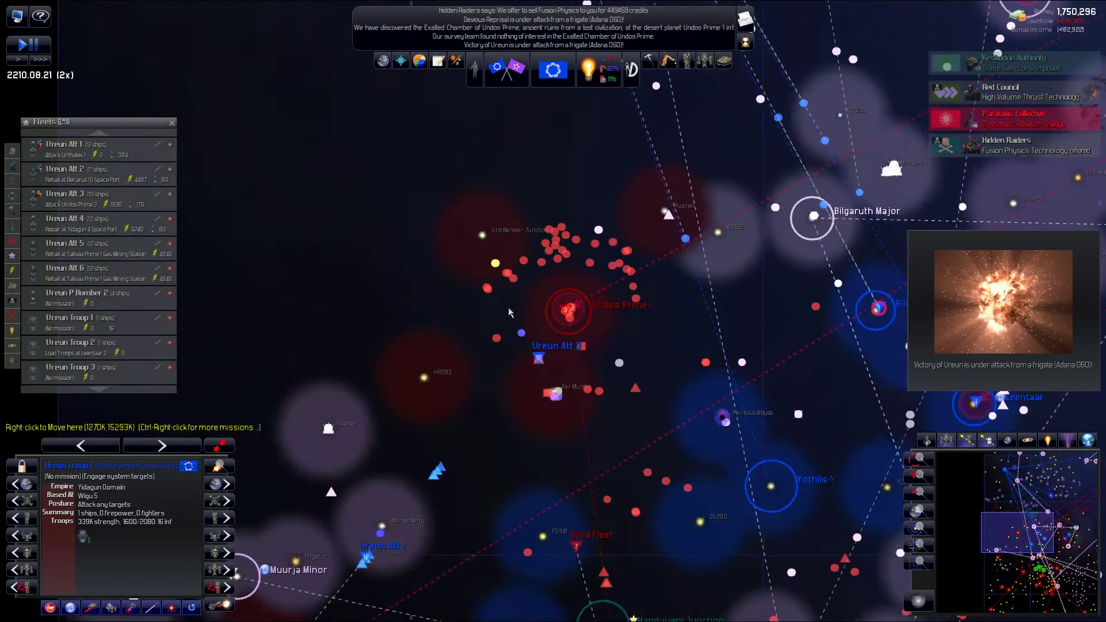
scroll(570, 311, up, 3)
scroll(585, 301, up, 3)
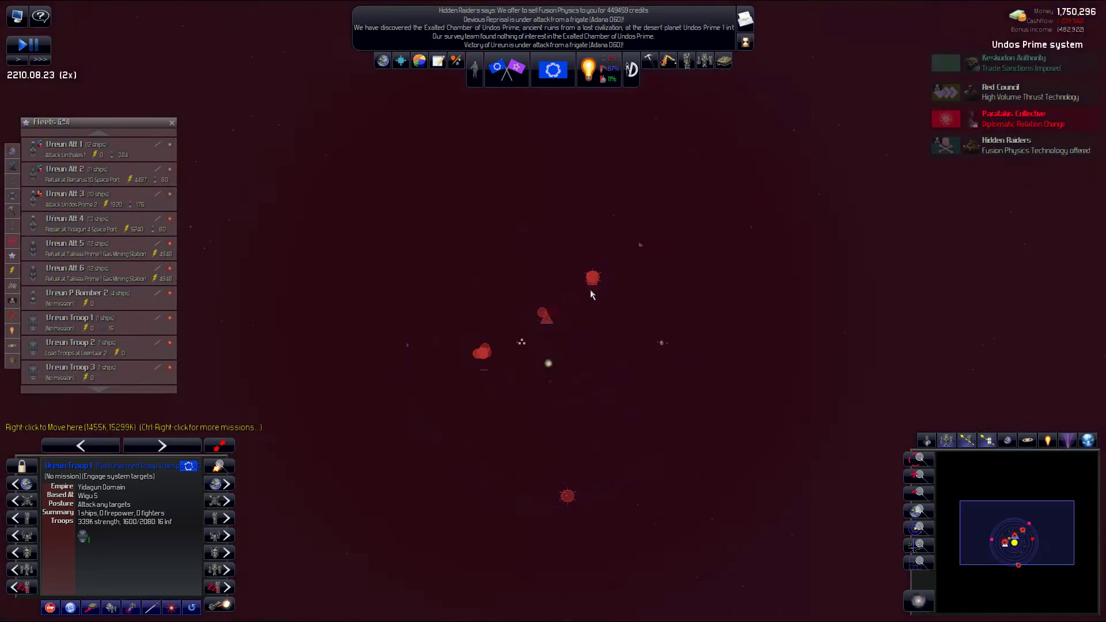
scroll(591, 290, up, 3)
scroll(588, 294, up, 2)
scroll(515, 368, down, 2)
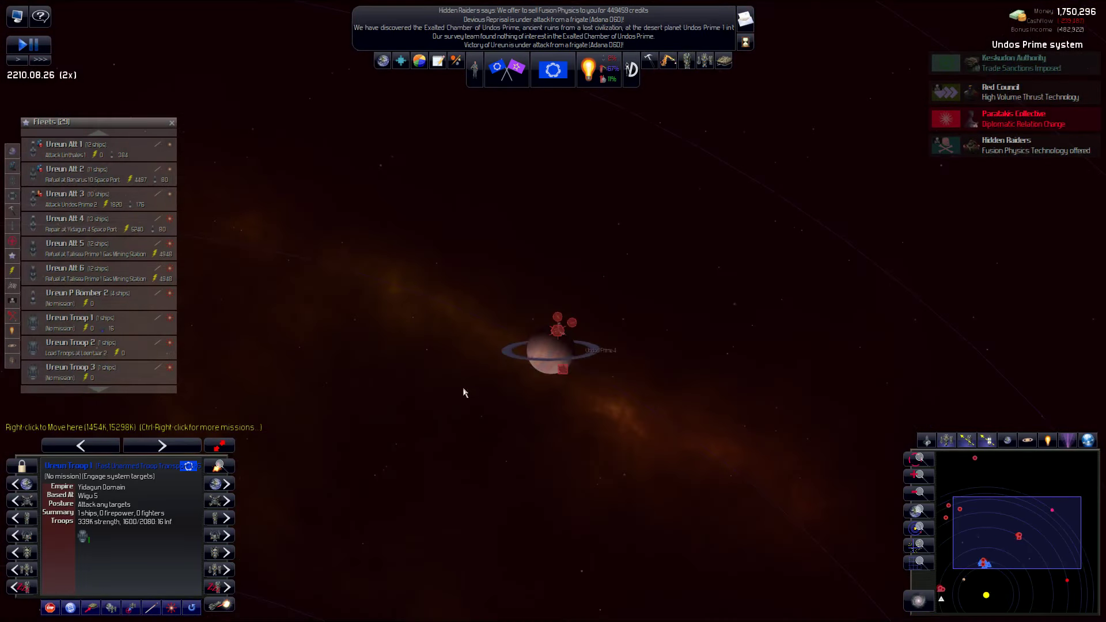
scroll(462, 489, up, 4)
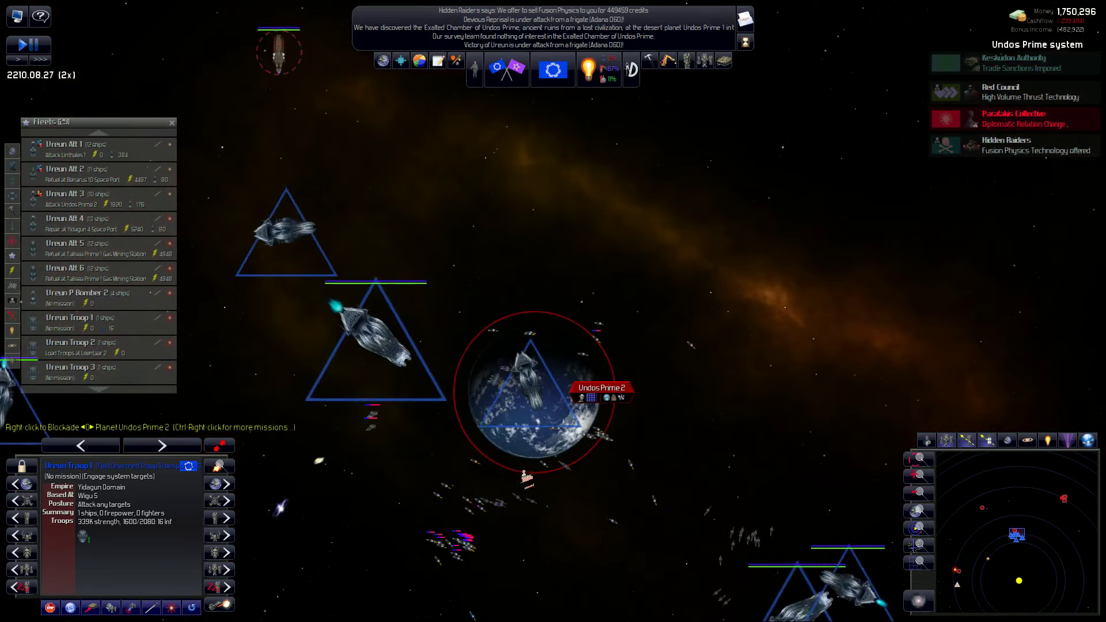
scroll(484, 432, up, 3)
click(553, 372)
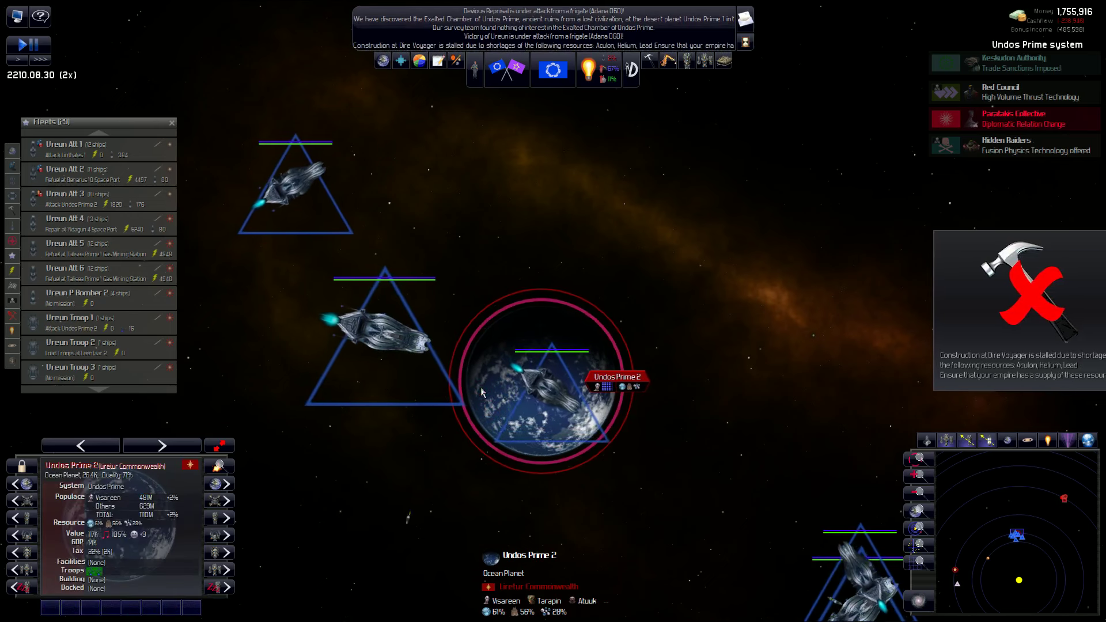
scroll(607, 357, down, 3)
scroll(607, 357, down, 3)
scroll(571, 310, down, 3)
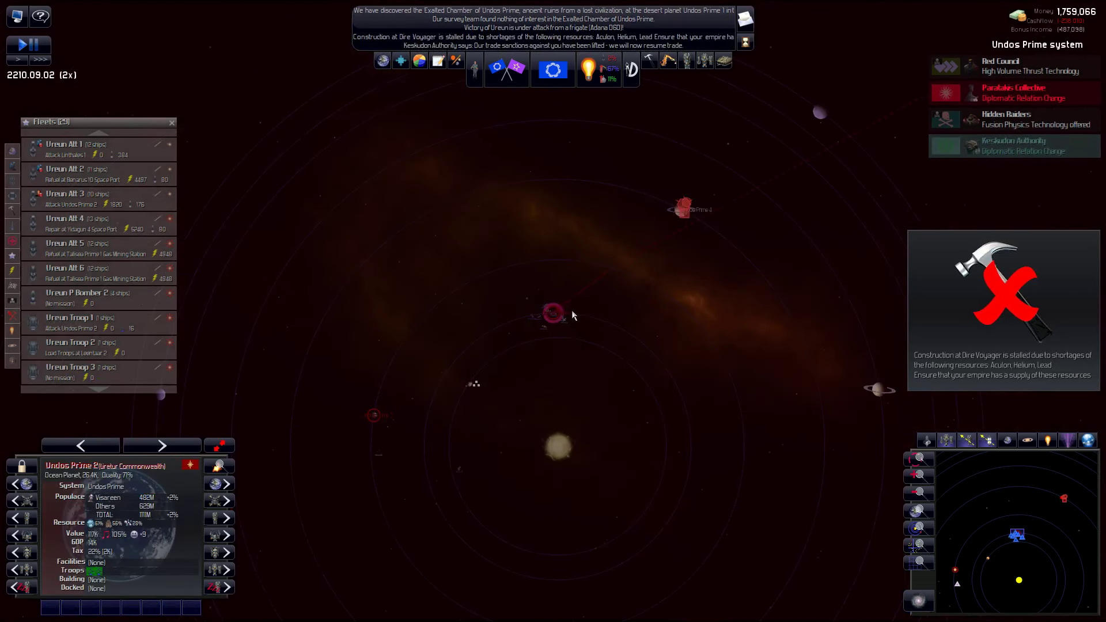
scroll(551, 338, down, 3)
scroll(550, 338, down, 3)
scroll(568, 323, down, 4)
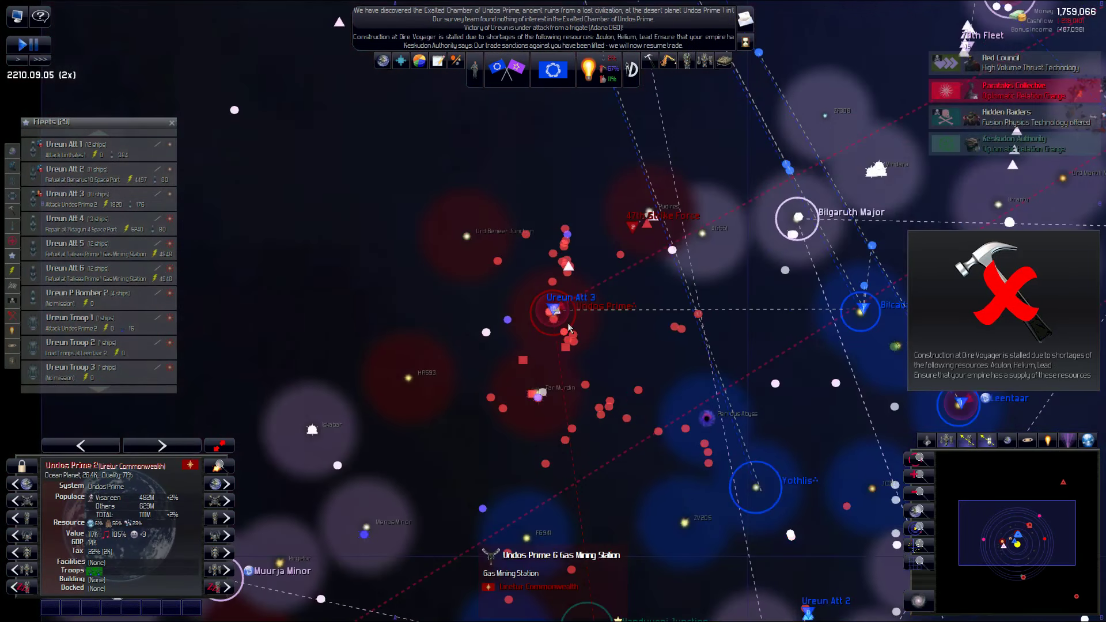
scroll(589, 323, down, 4)
scroll(619, 321, down, 2)
scroll(619, 321, down, 2)
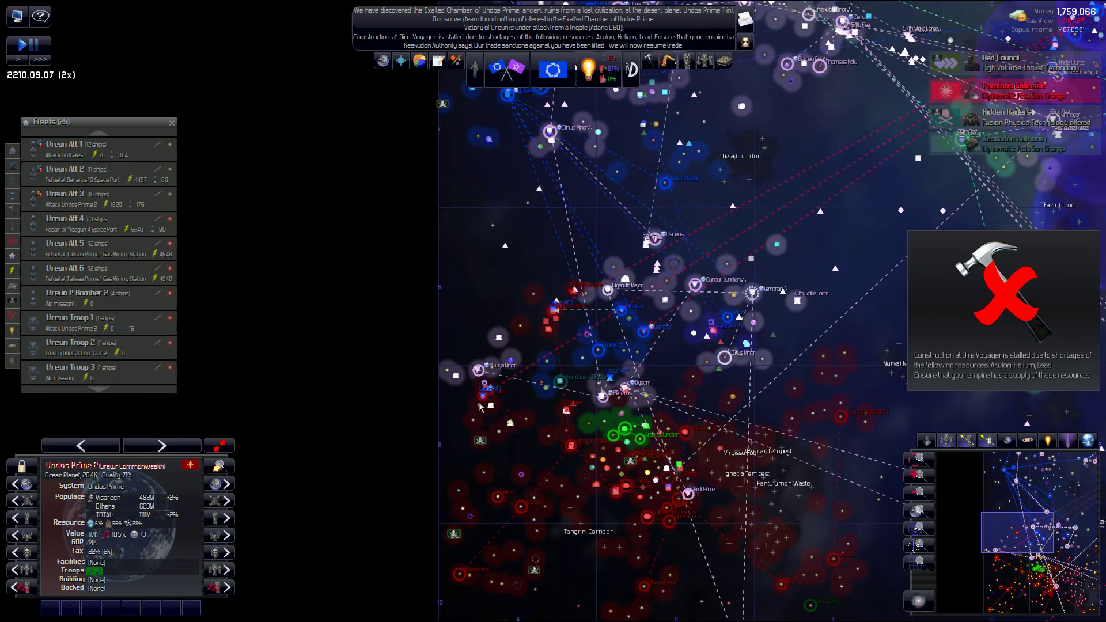
scroll(481, 406, up, 4)
scroll(473, 383, up, 4)
scroll(474, 382, up, 2)
scroll(473, 372, up, 2)
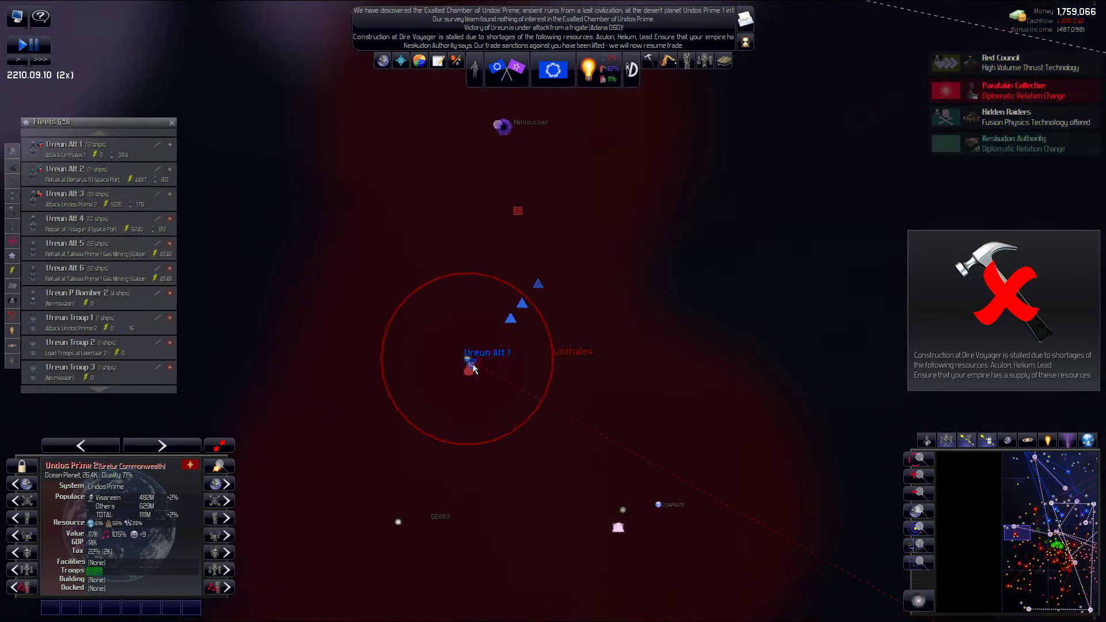
scroll(472, 367, up, 4)
scroll(477, 381, up, 2)
scroll(482, 376, up, 3)
scroll(482, 375, up, 3)
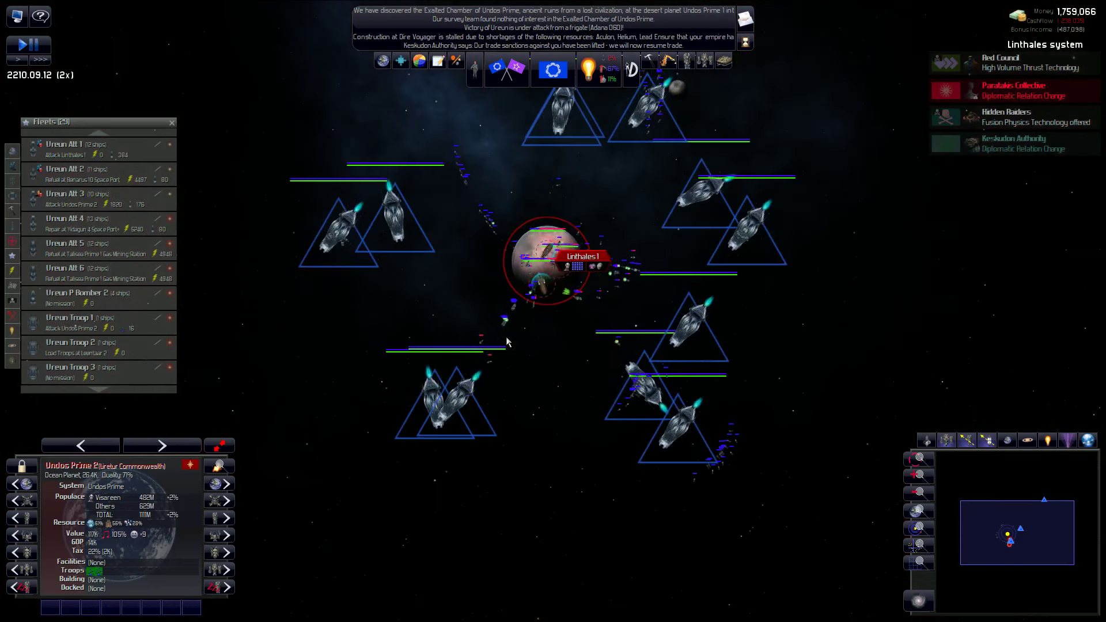
scroll(508, 343, down, 2)
scroll(528, 320, down, 3)
scroll(549, 296, down, 2)
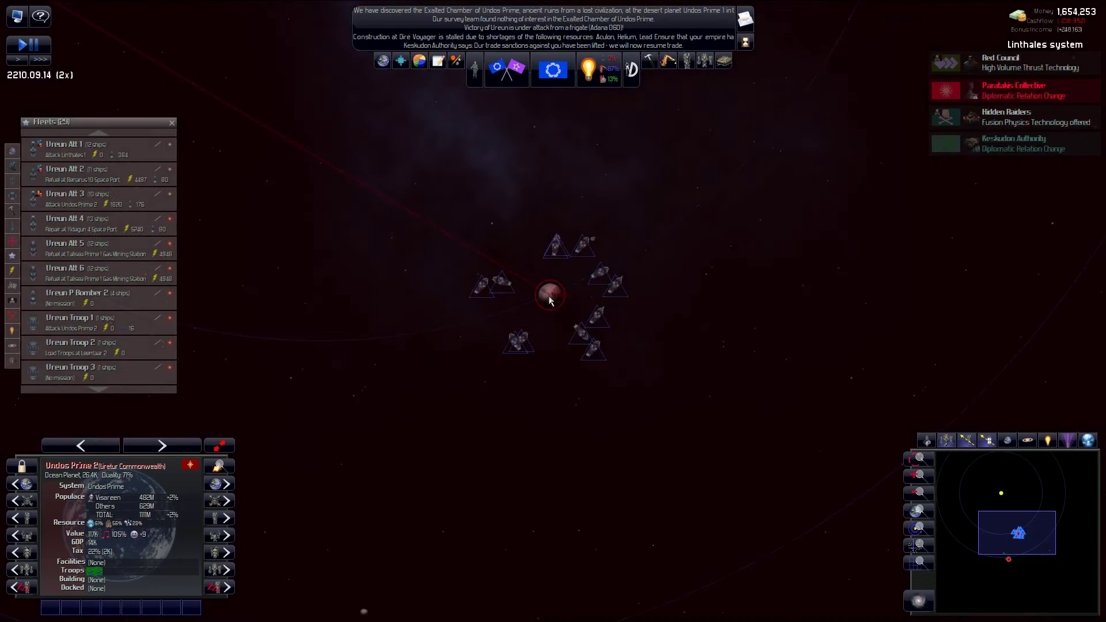
click(549, 296)
scroll(544, 300, up, 3)
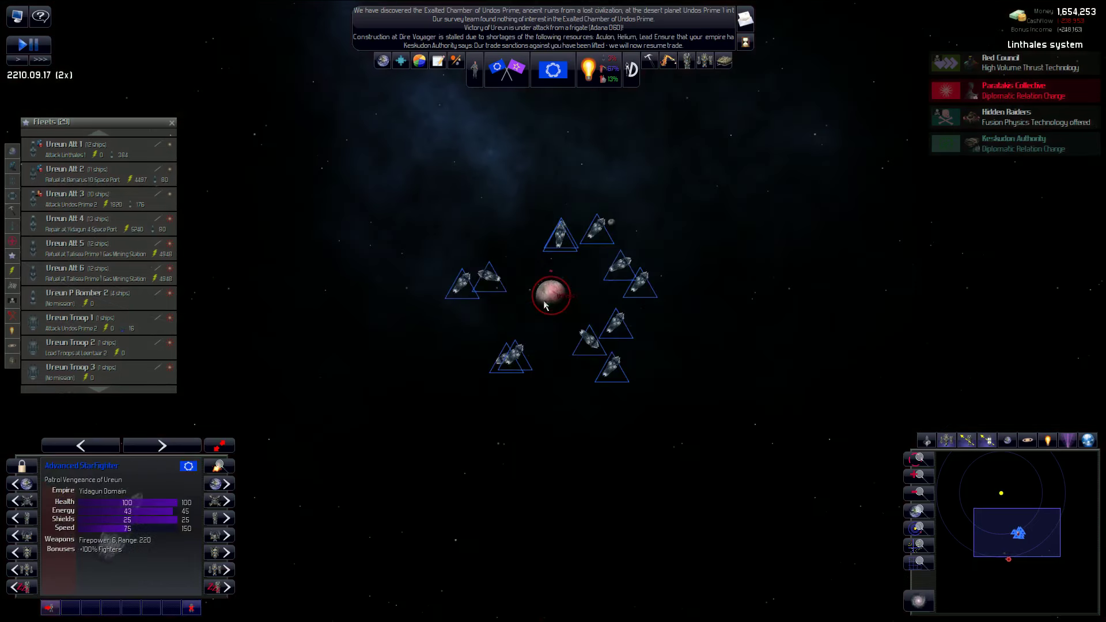
scroll(543, 300, up, 3)
click(544, 301)
scroll(544, 300, up, 2)
scroll(588, 281, down, 3)
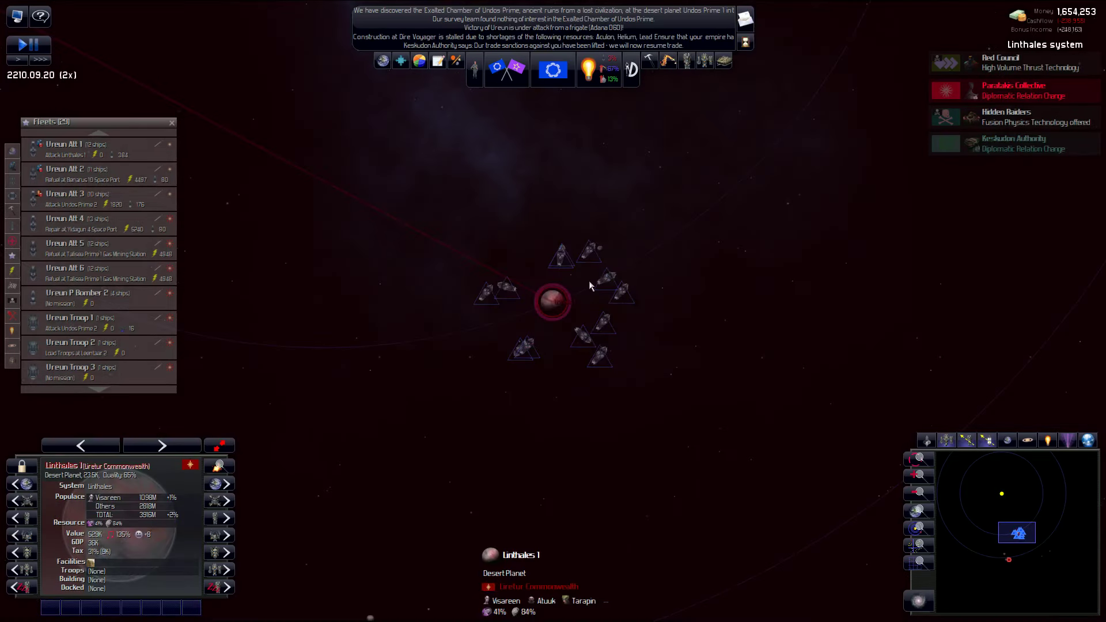
scroll(594, 286, down, 3)
scroll(591, 288, down, 3)
scroll(591, 287, down, 3)
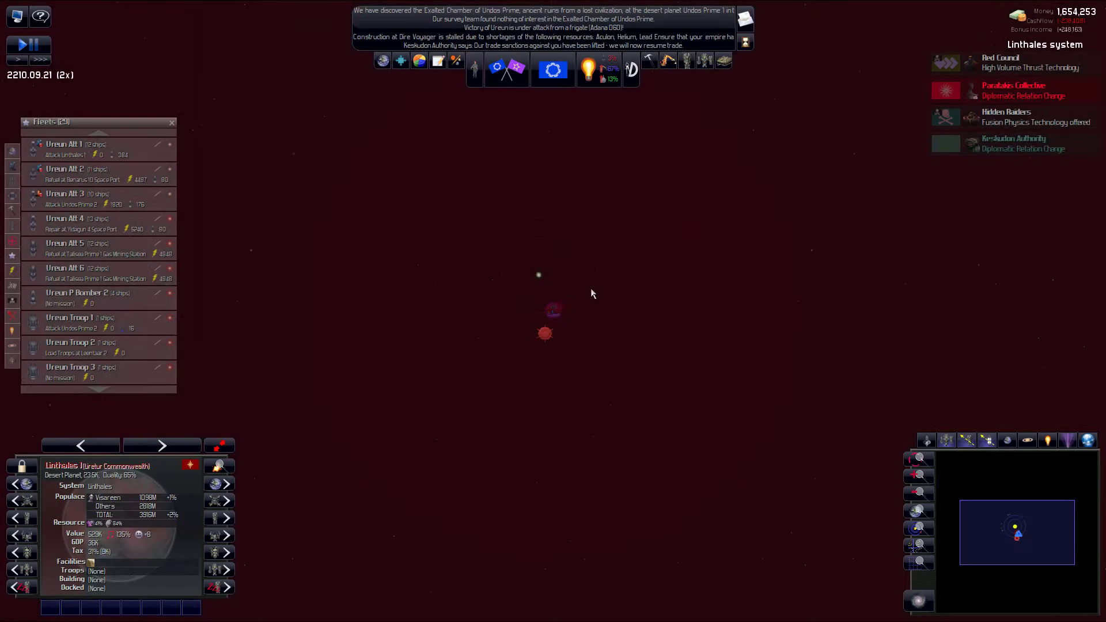
scroll(589, 290, down, 3)
scroll(589, 290, down, 3)
scroll(589, 290, down, 3)
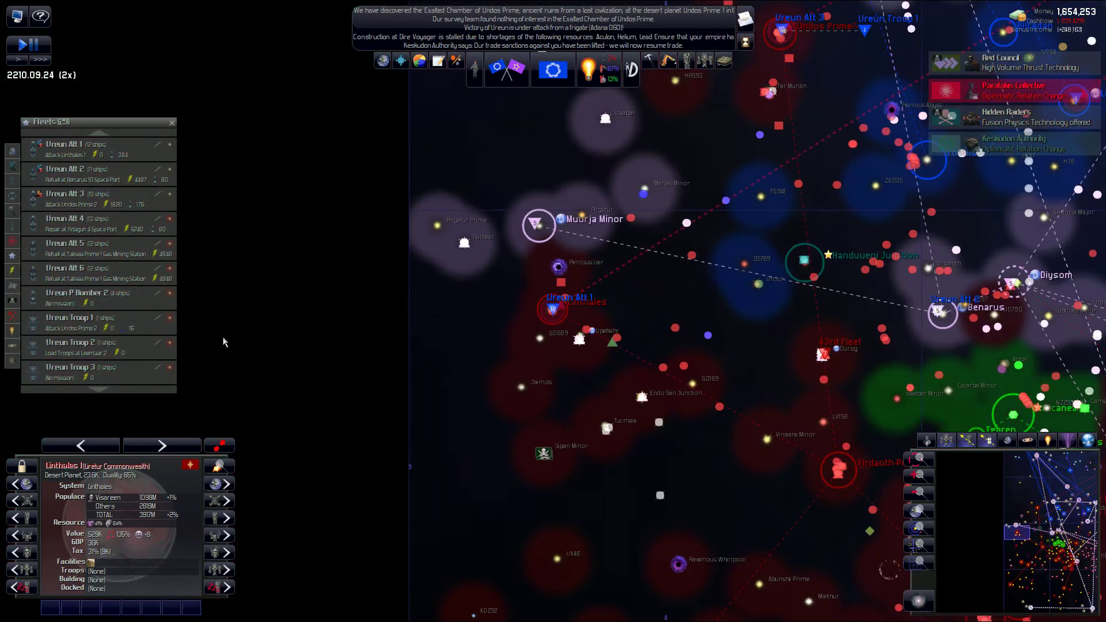
- Target Linthales 1 with Ureun Troop 2, then enter the Undos Prime system
click(128, 356)
scroll(605, 259, down, 3)
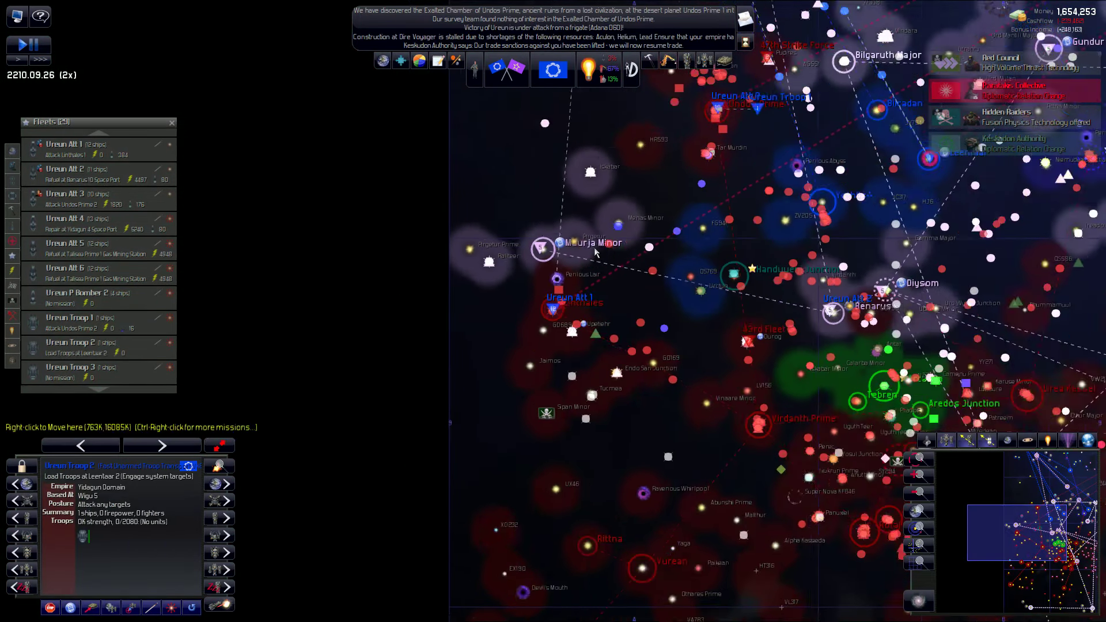
scroll(587, 260, down, 3)
scroll(575, 257, down, 3)
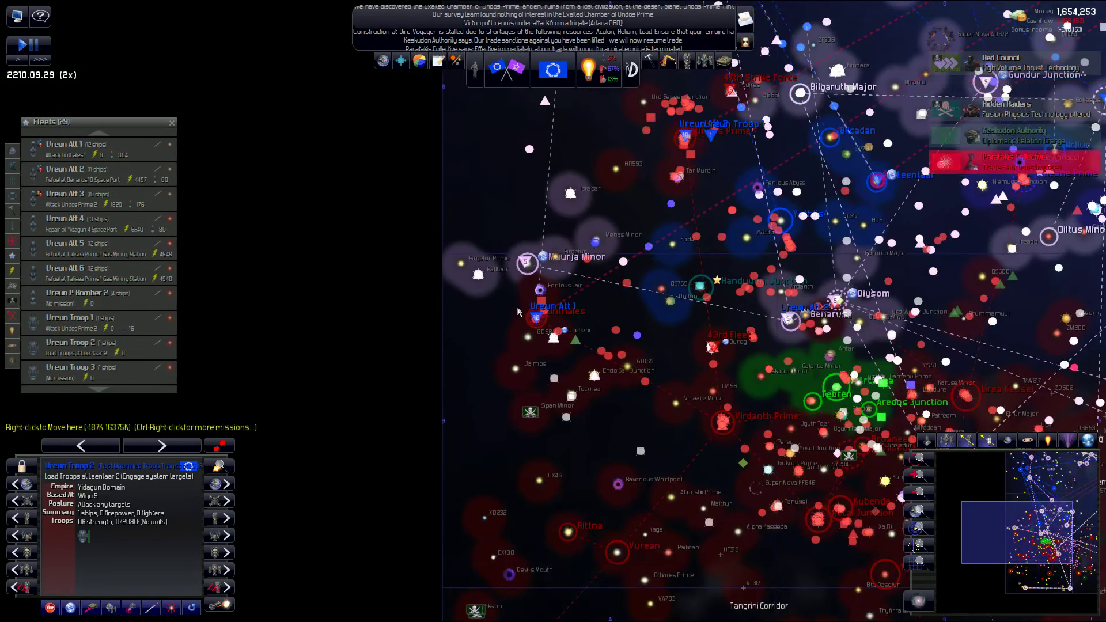
scroll(536, 316, up, 3)
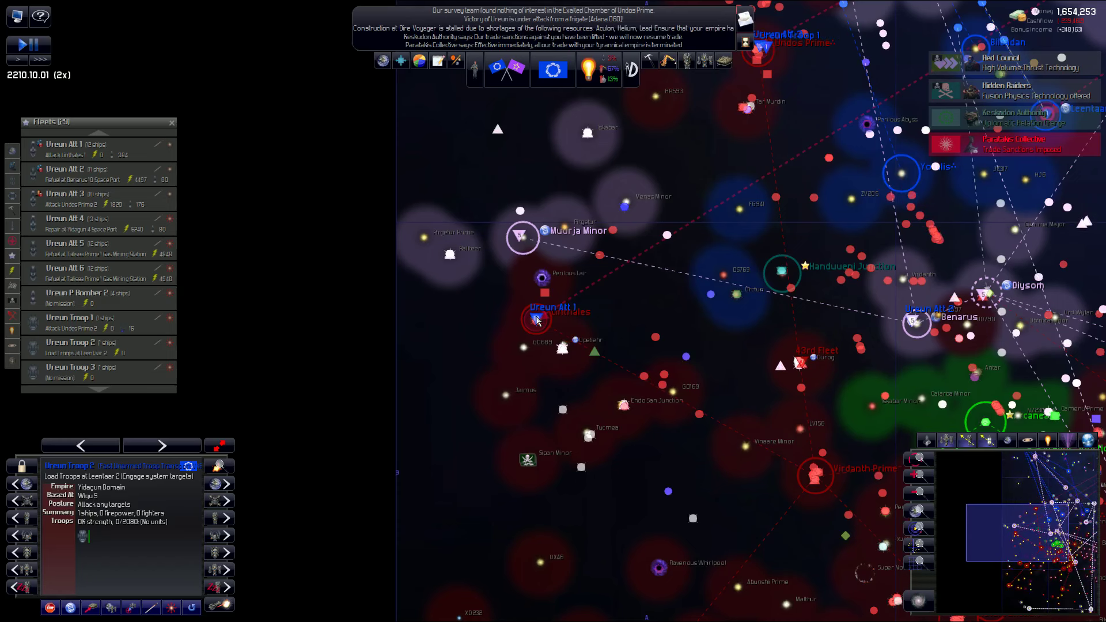
scroll(537, 320, up, 5)
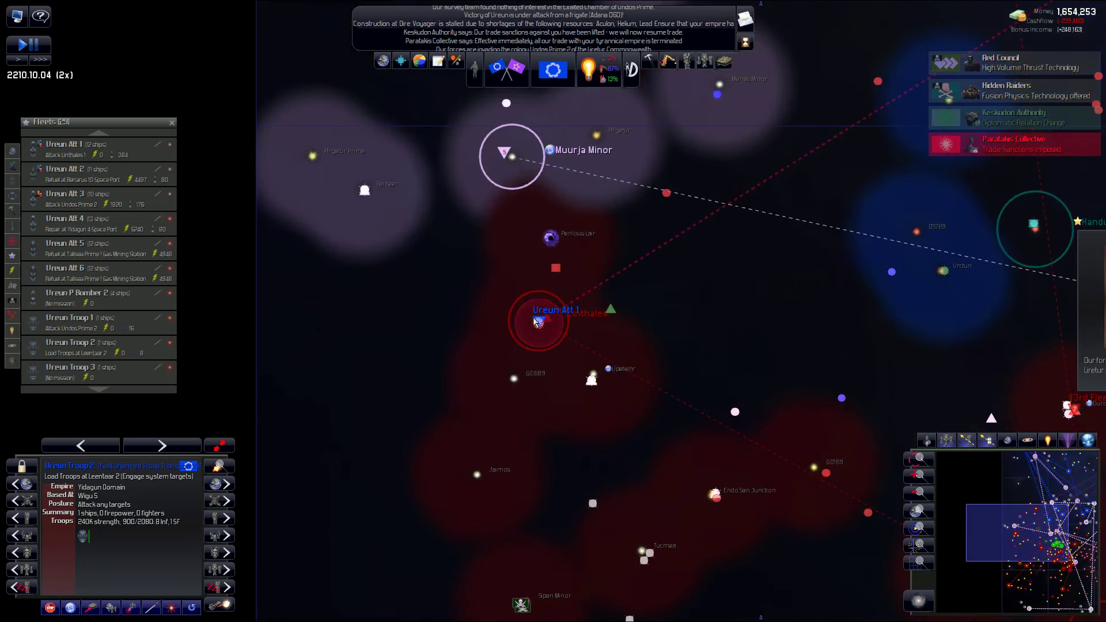
scroll(533, 317, up, 3)
scroll(539, 322, up, 3)
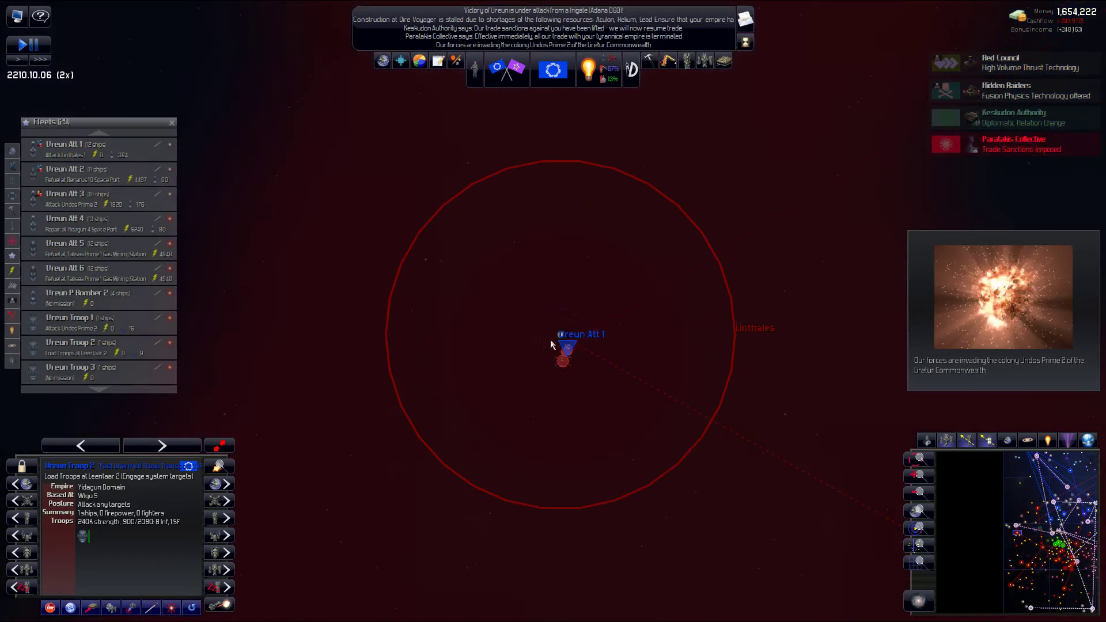
scroll(586, 410, up, 3)
scroll(586, 345, up, 3)
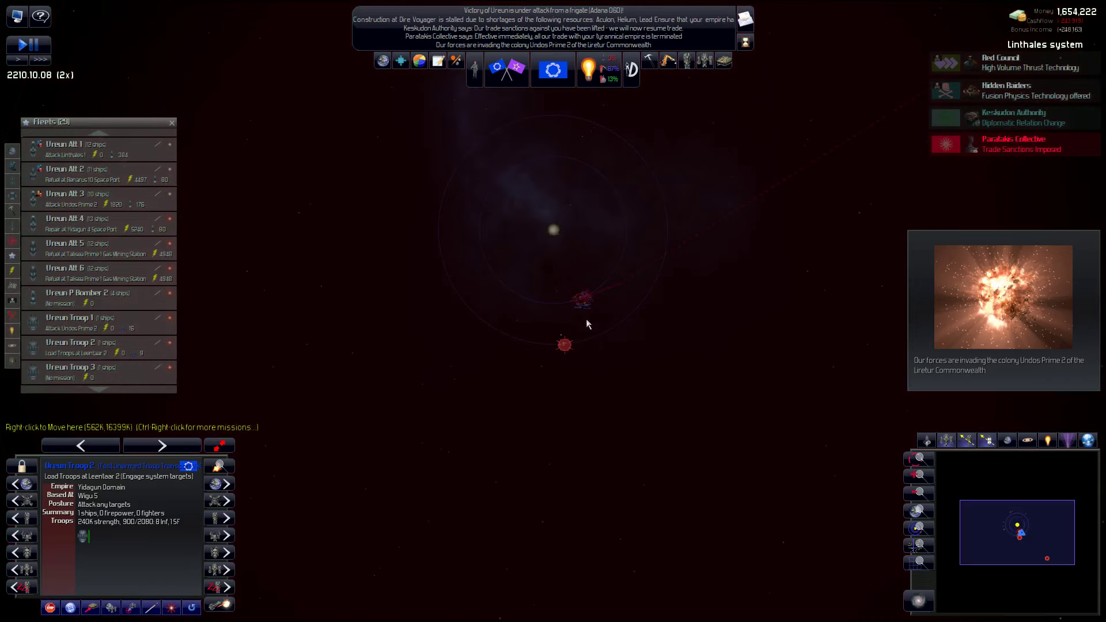
scroll(596, 201, up, 5)
scroll(519, 303, up, 4)
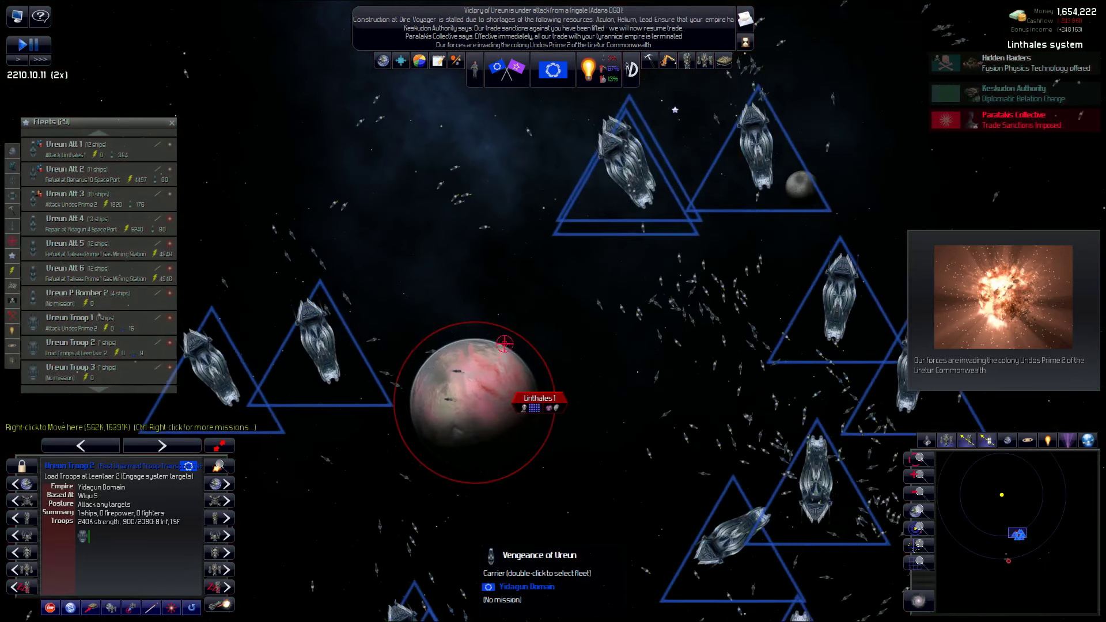
click(466, 387)
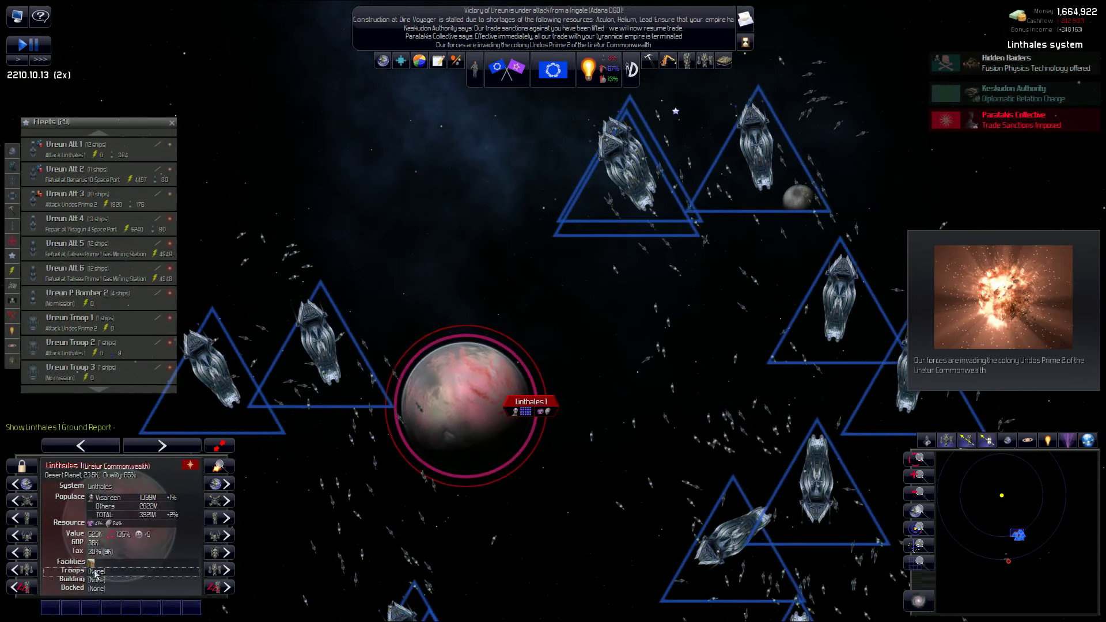
scroll(479, 276, down, 1)
scroll(480, 276, down, 3)
scroll(492, 283, down, 3)
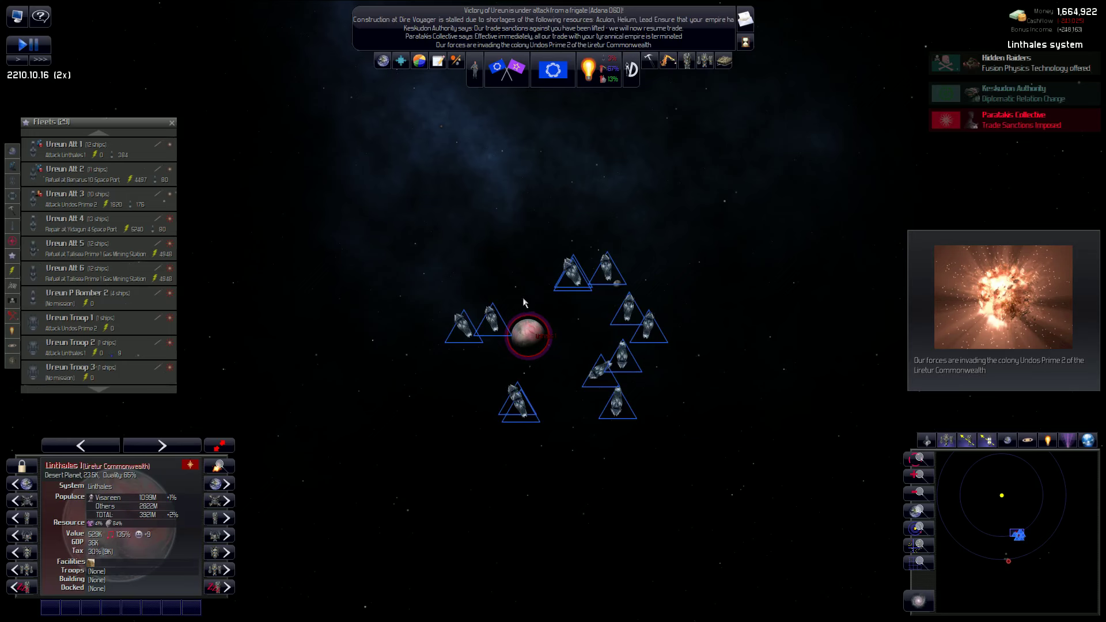
scroll(523, 297, down, 3)
scroll(585, 255, down, 2)
scroll(614, 274, down, 3)
scroll(617, 275, down, 3)
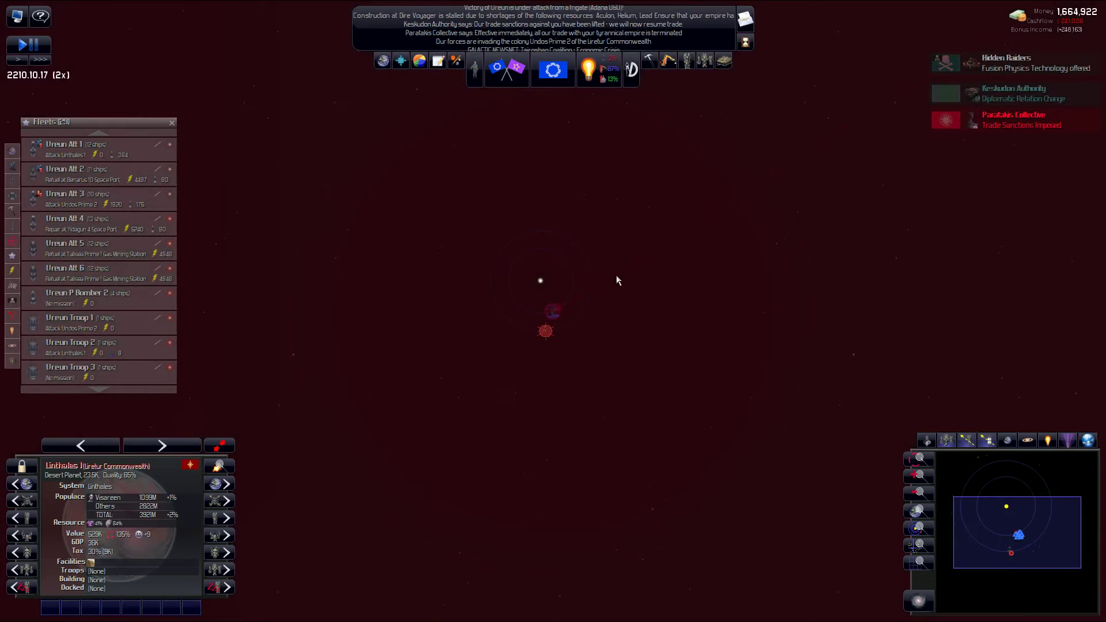
scroll(622, 278, down, 3)
scroll(621, 278, down, 3)
scroll(613, 277, down, 3)
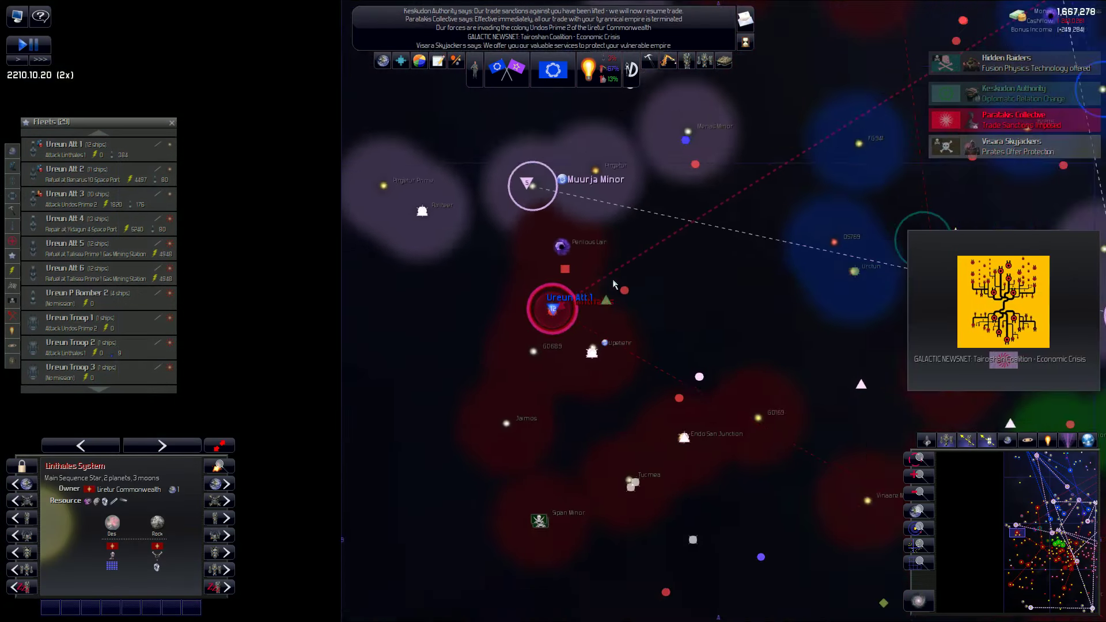
scroll(613, 279, down, 3)
scroll(646, 279, down, 2)
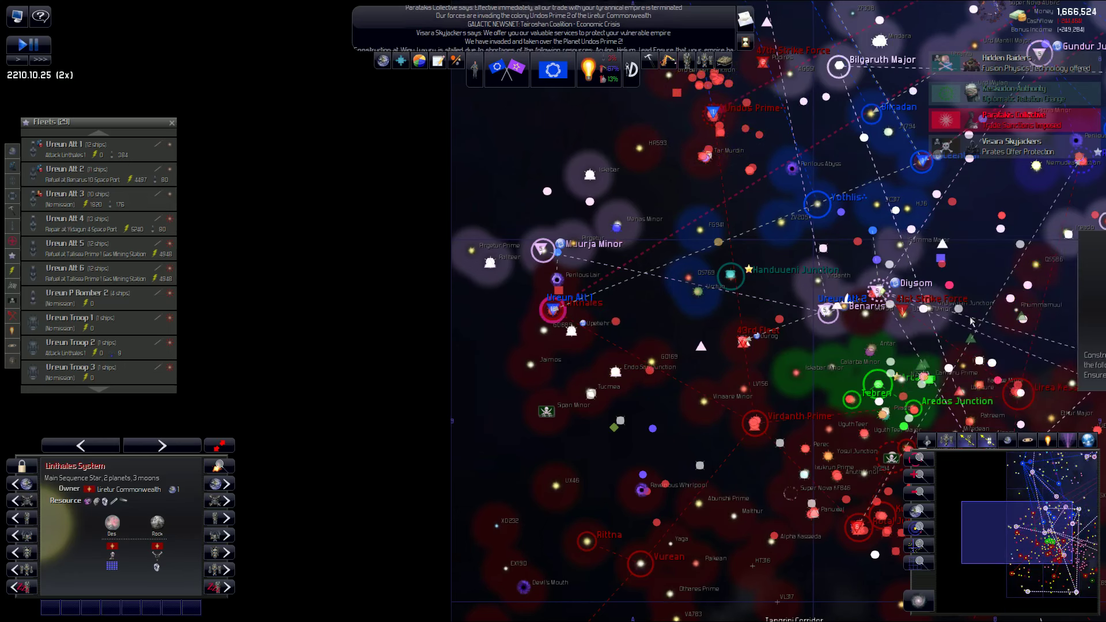
scroll(719, 129, up, 3)
scroll(720, 129, up, 3)
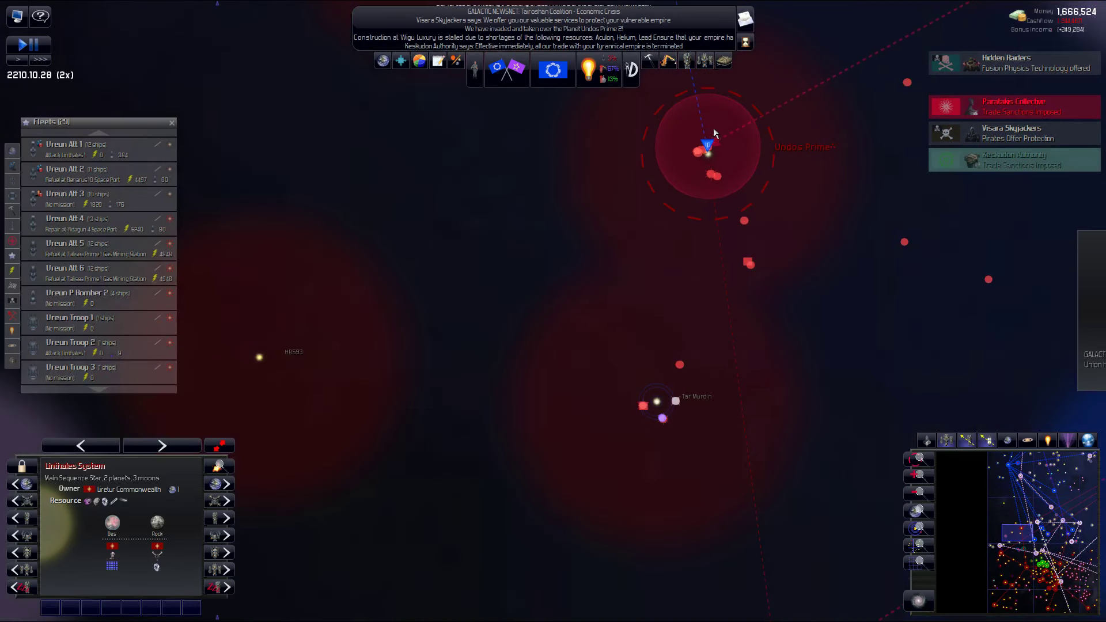
double_click(719, 128)
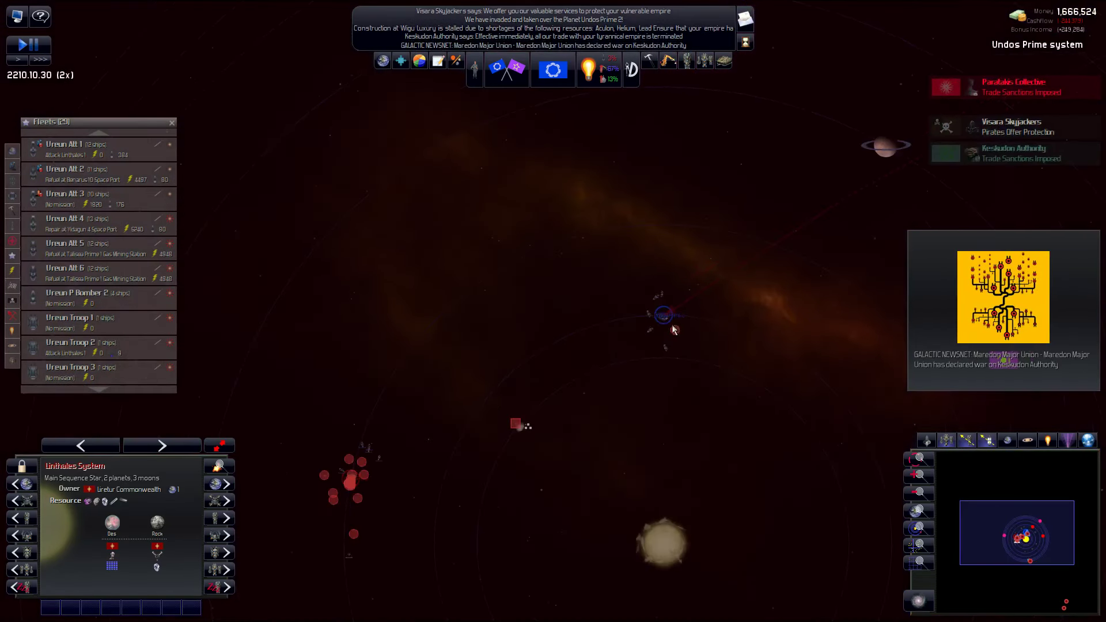
scroll(640, 300, up, 4)
scroll(657, 310, up, 4)
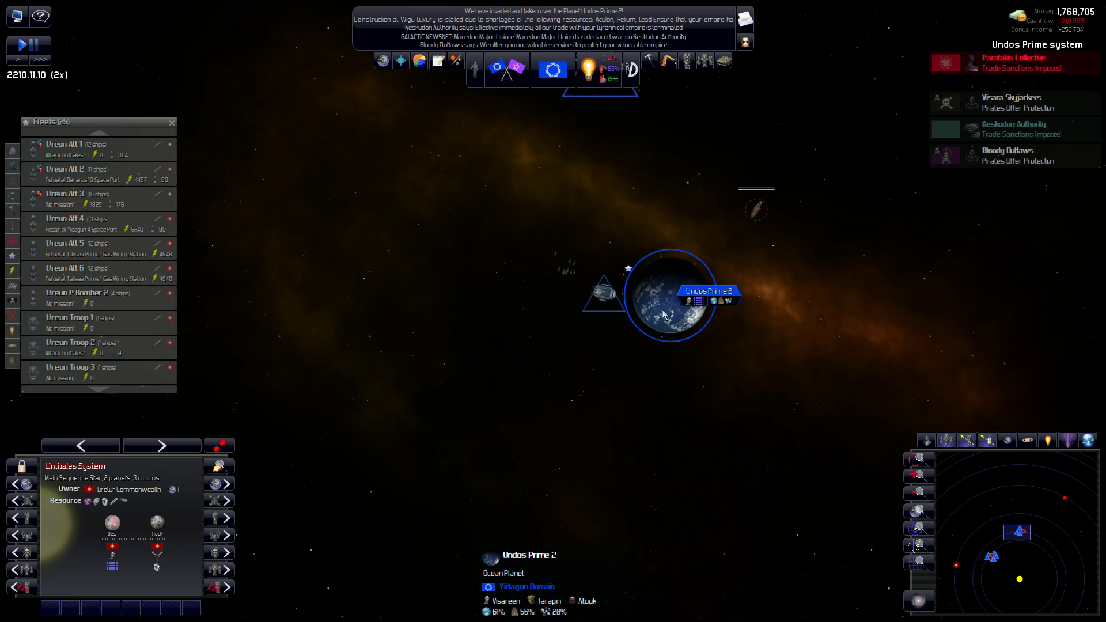
click(667, 312)
click(183, 492)
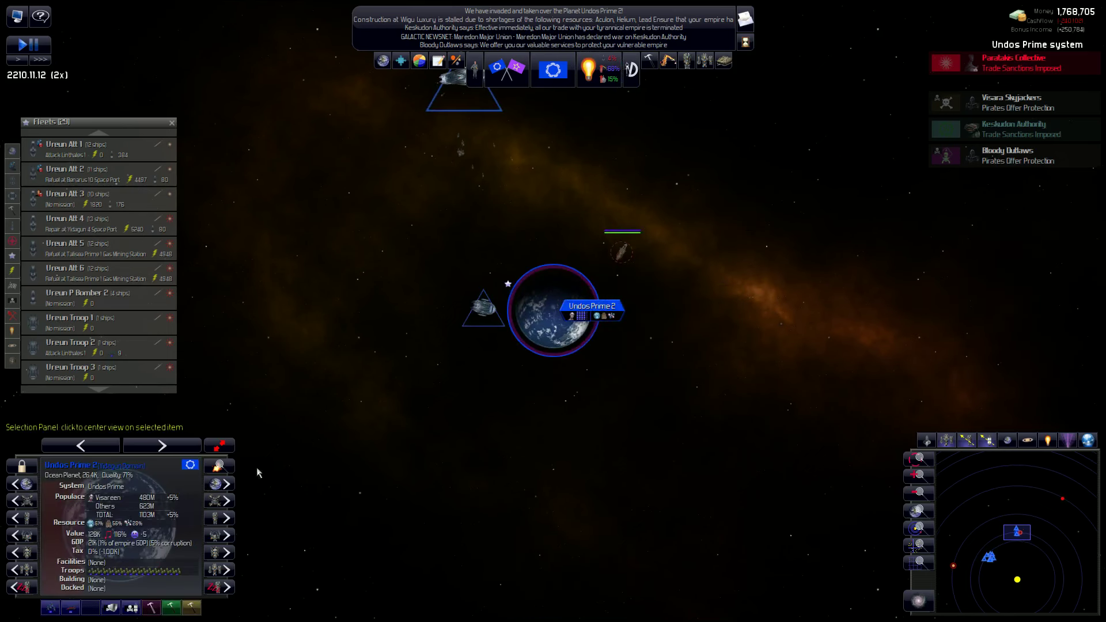
key(F2)
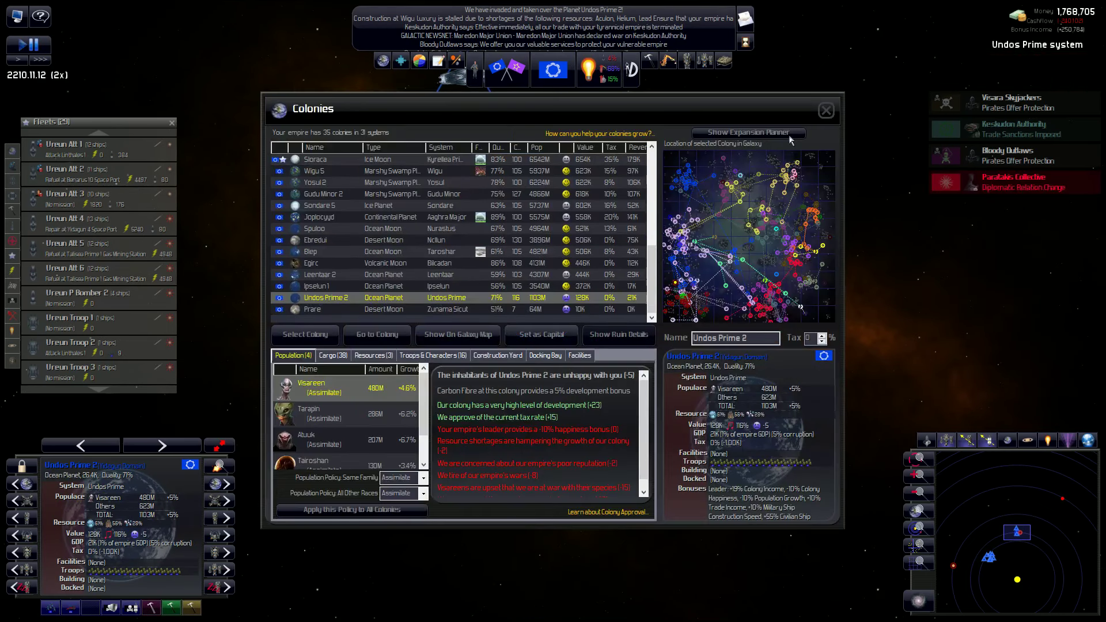
click(827, 111)
scroll(598, 311, down, 3)
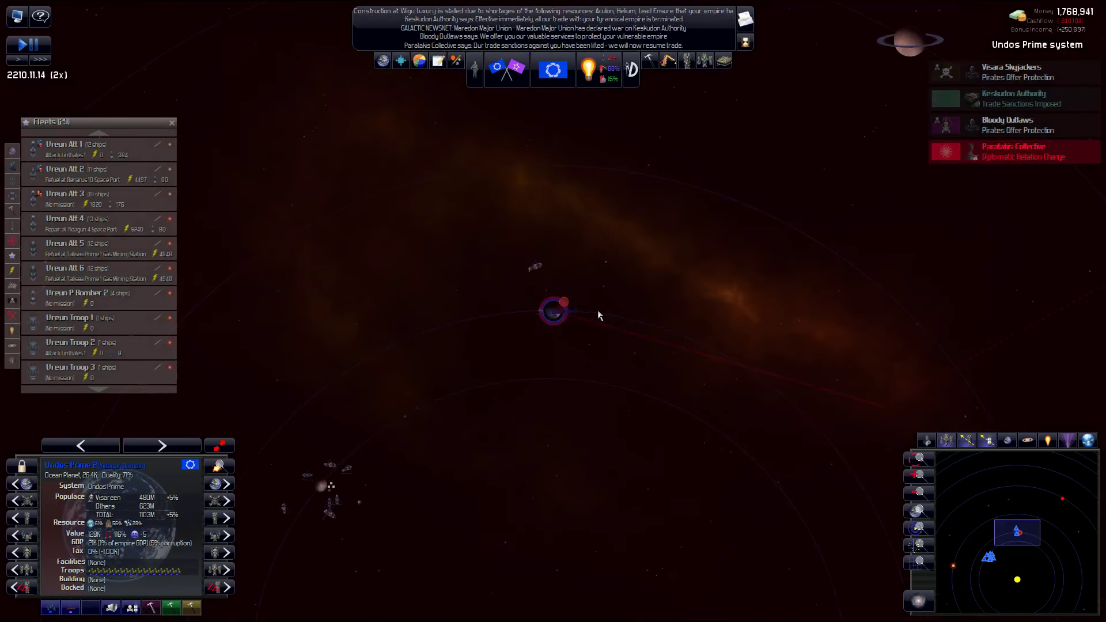
scroll(602, 326, down, 5)
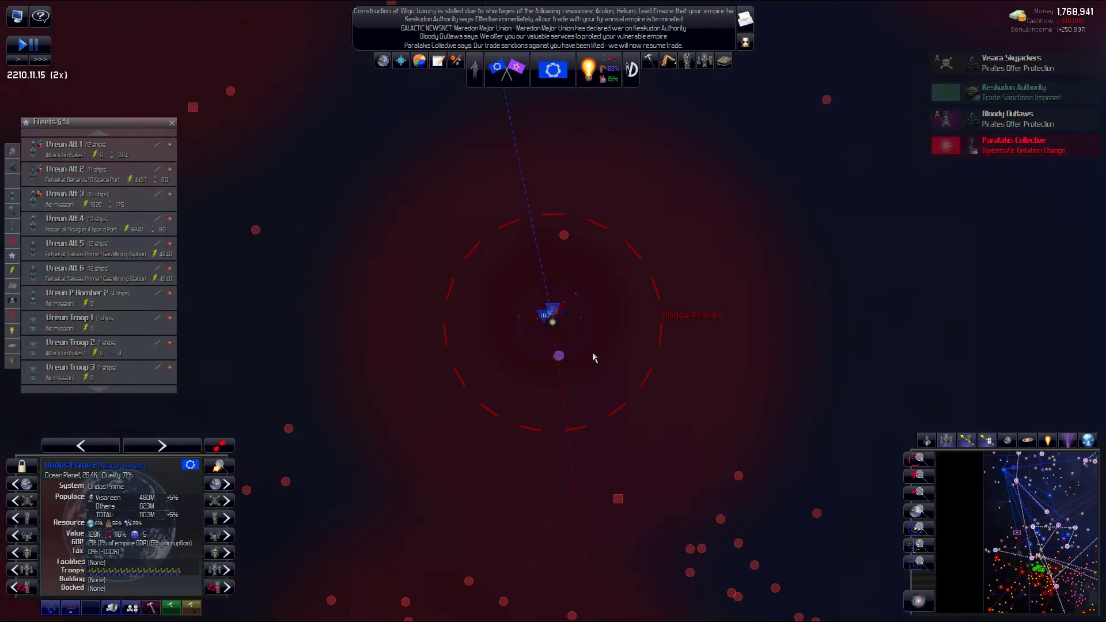
scroll(592, 352, down, 5)
scroll(574, 343, up, 3)
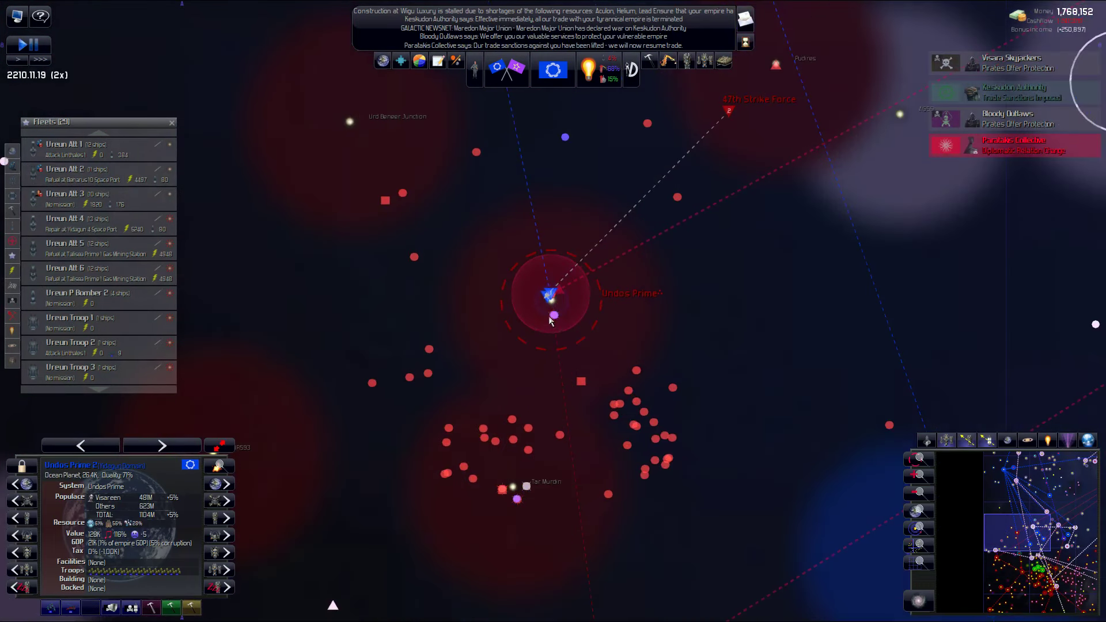
scroll(559, 319, down, 2)
scroll(558, 318, down, 3)
scroll(557, 305, down, 4)
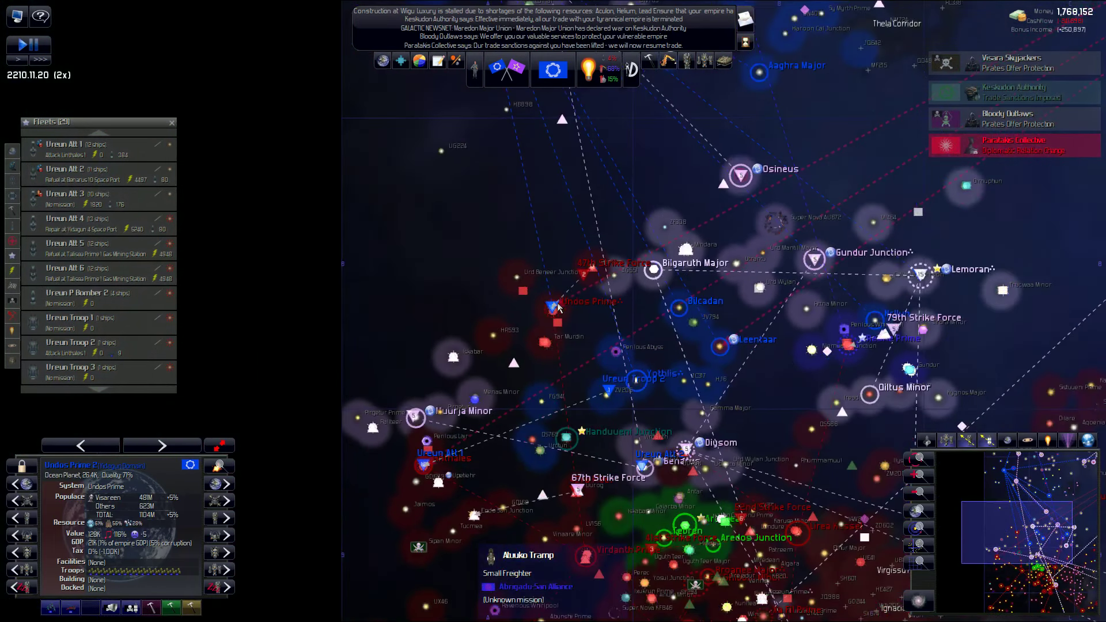
scroll(557, 305, down, 2)
scroll(565, 152, down, 4)
scroll(564, 153, down, 2)
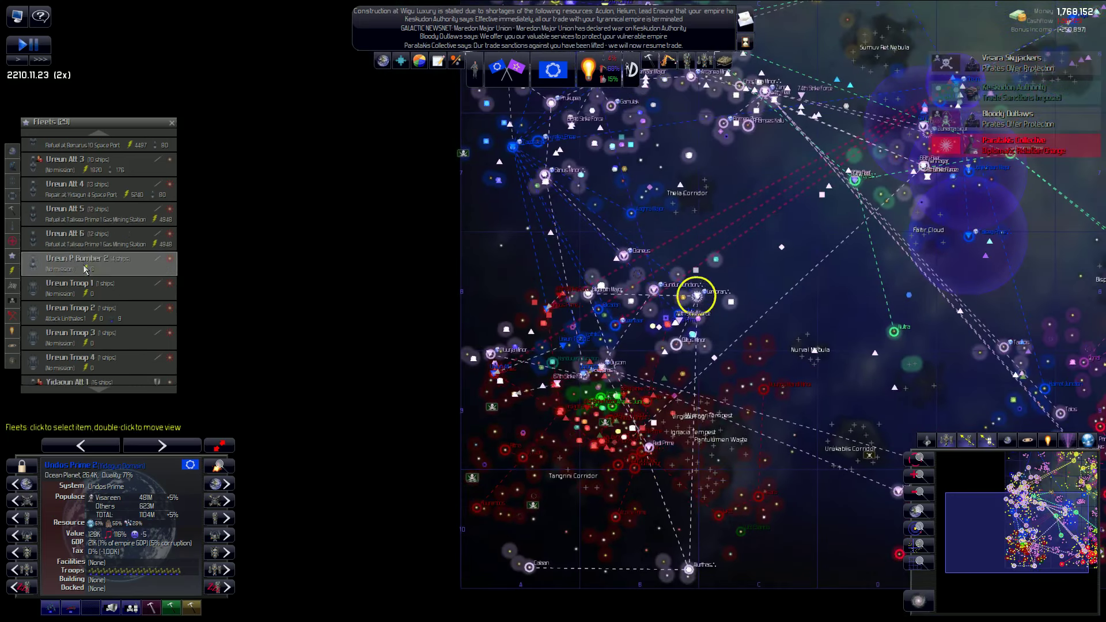
scroll(137, 243, down, 3)
- Order fleet Ureun Troop 3 to load troops at Ureun Penal Colony
click(123, 318)
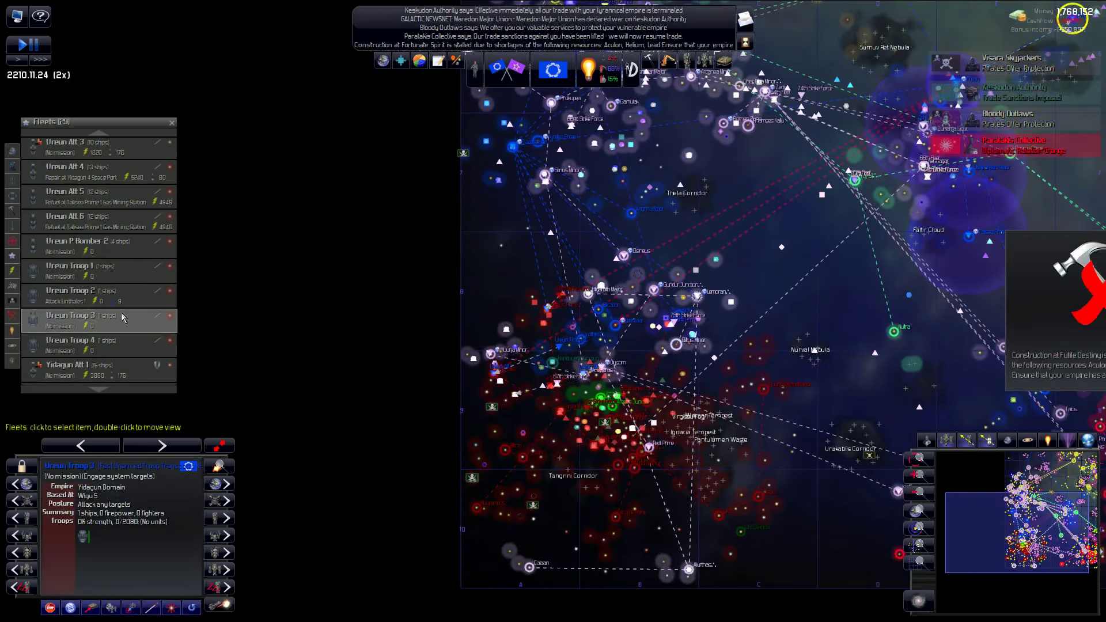
click(121, 344)
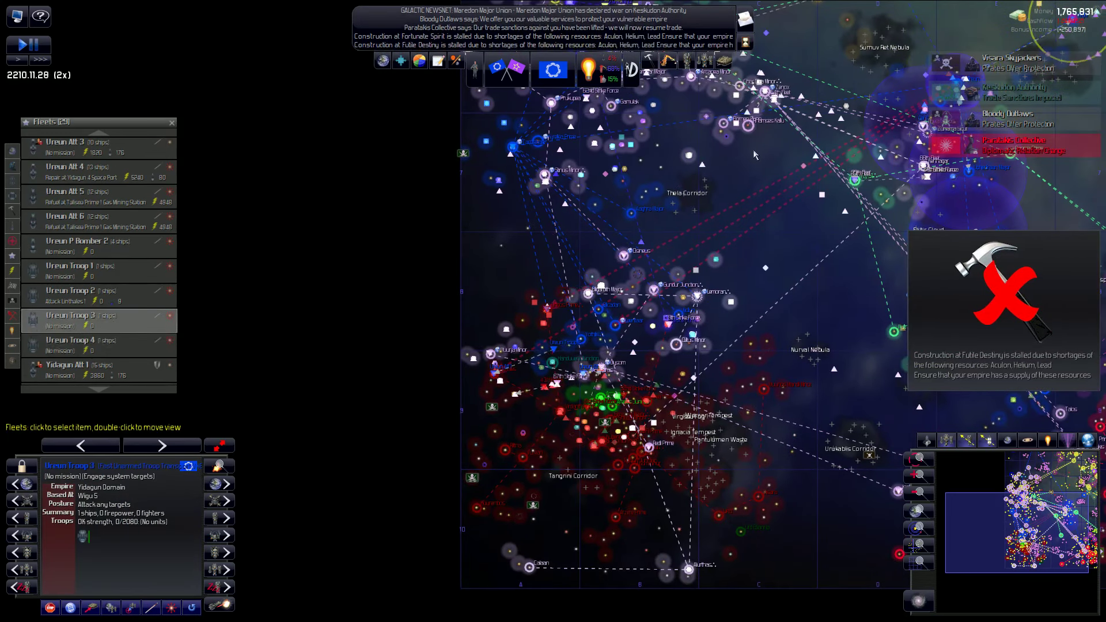
scroll(753, 149, up, 3)
scroll(753, 149, up, 3)
scroll(748, 173, up, 3)
scroll(744, 192, up, 3)
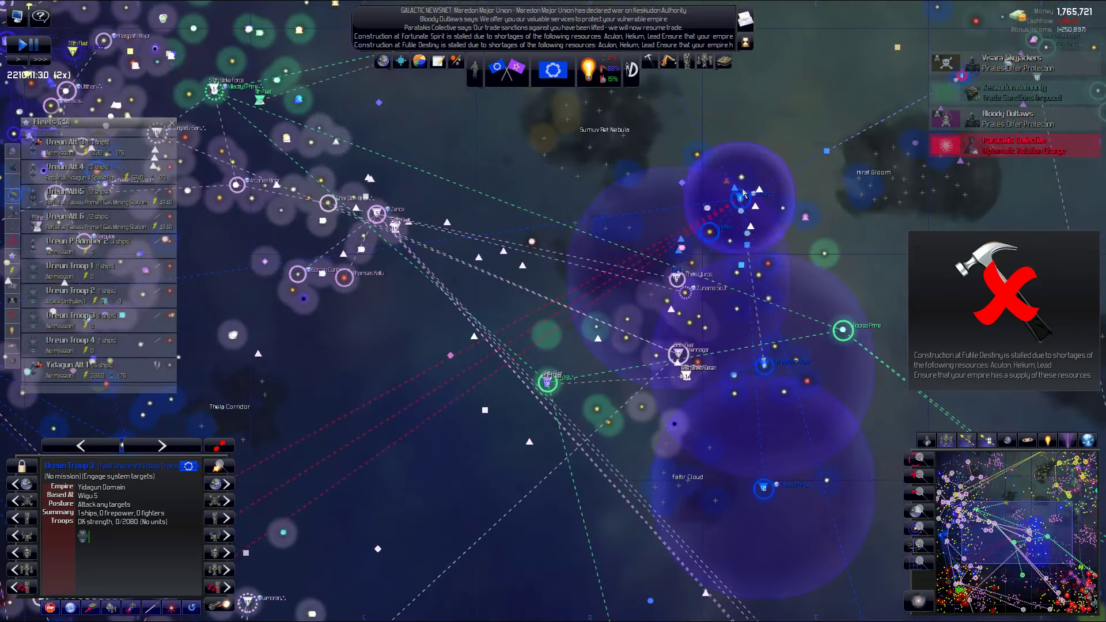
scroll(743, 192, up, 3)
scroll(727, 225, up, 3)
scroll(730, 242, up, 2)
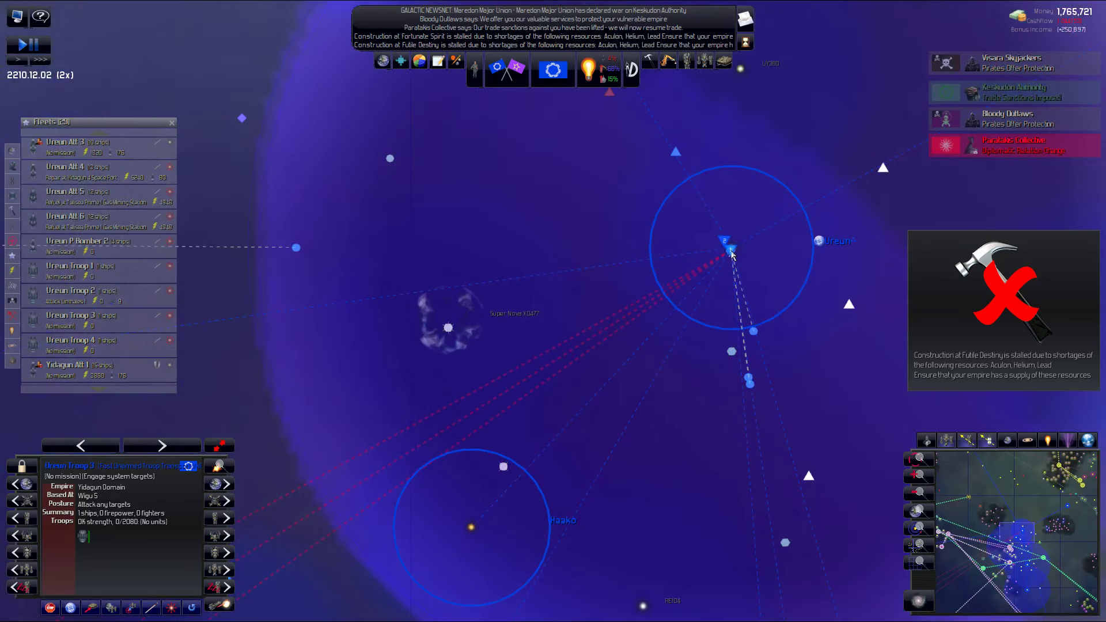
scroll(732, 255, up, 2)
scroll(732, 254, up, 3)
scroll(763, 228, up, 3)
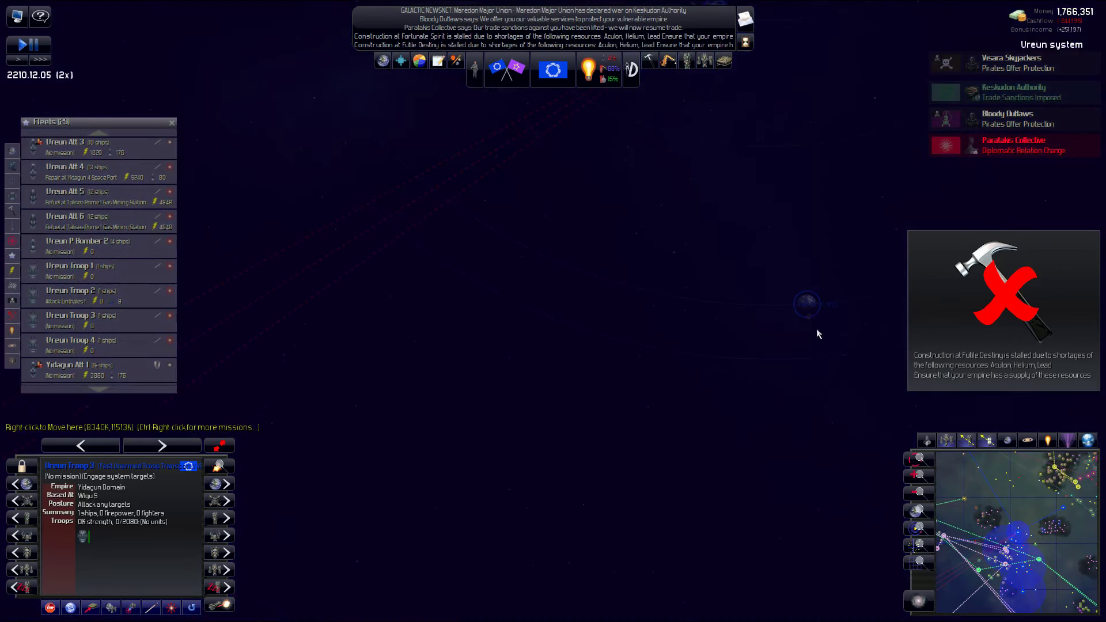
scroll(813, 328, up, 3)
scroll(796, 311, up, 3)
right_click(748, 300)
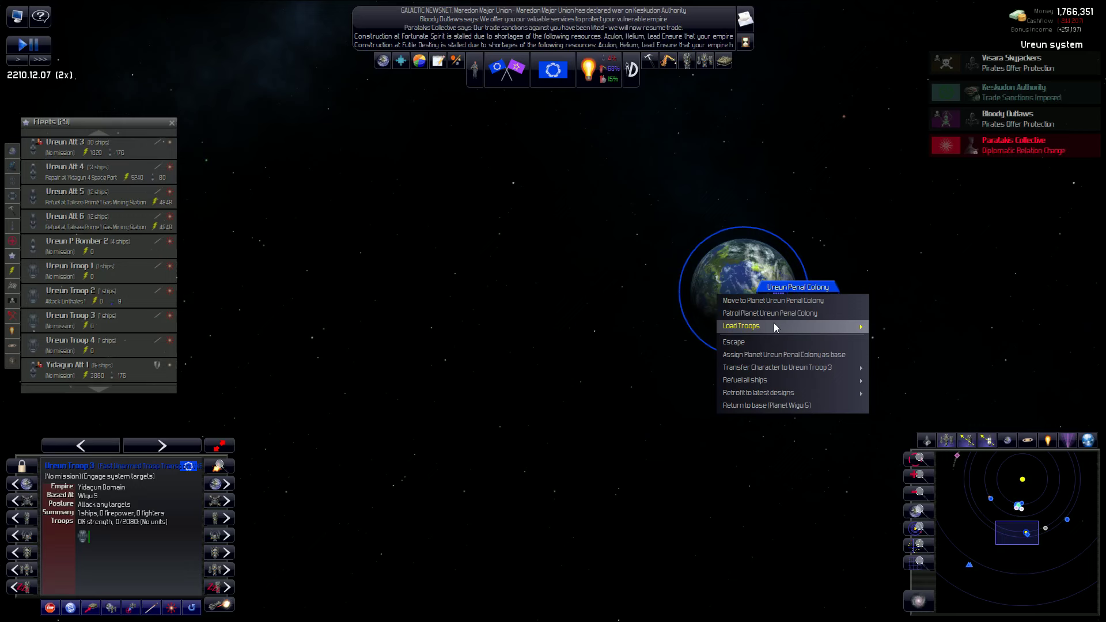
click(898, 328)
- Order fleet Ureun Troop 4 to load troops at Ureun Penal Colony too
mouse_move(742, 326)
right_click(748, 298)
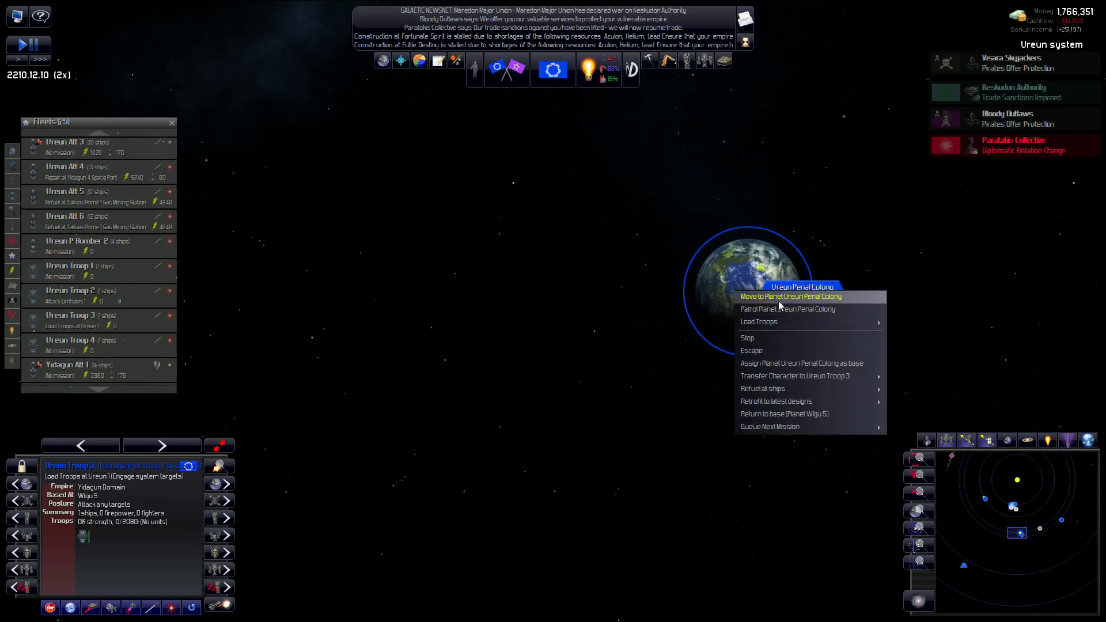
click(985, 331)
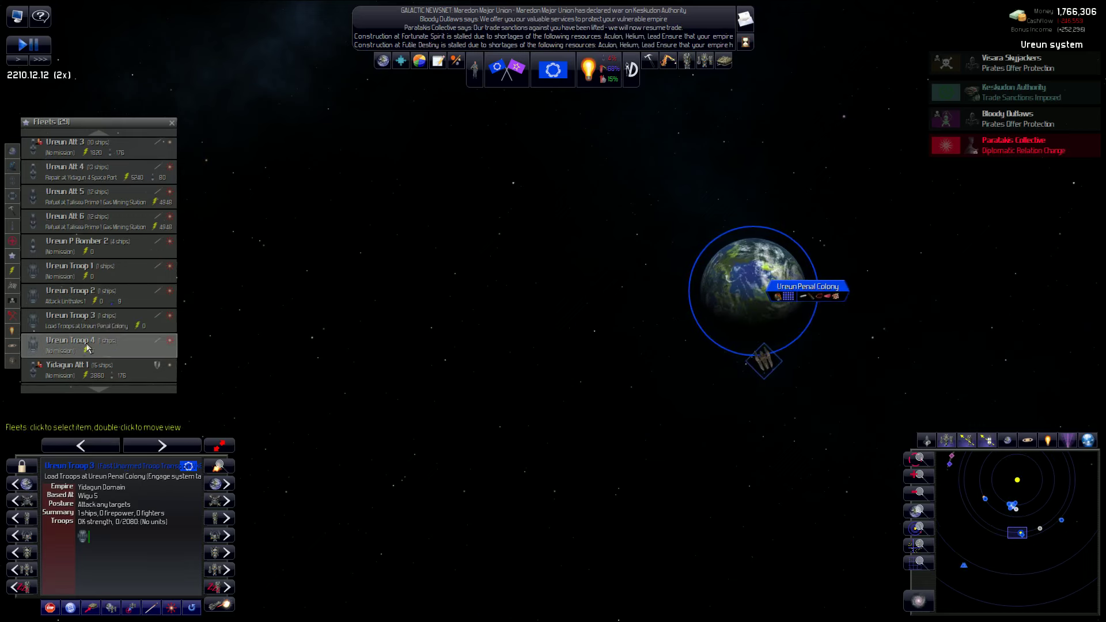
right_click(750, 286)
mouse_move(774, 318)
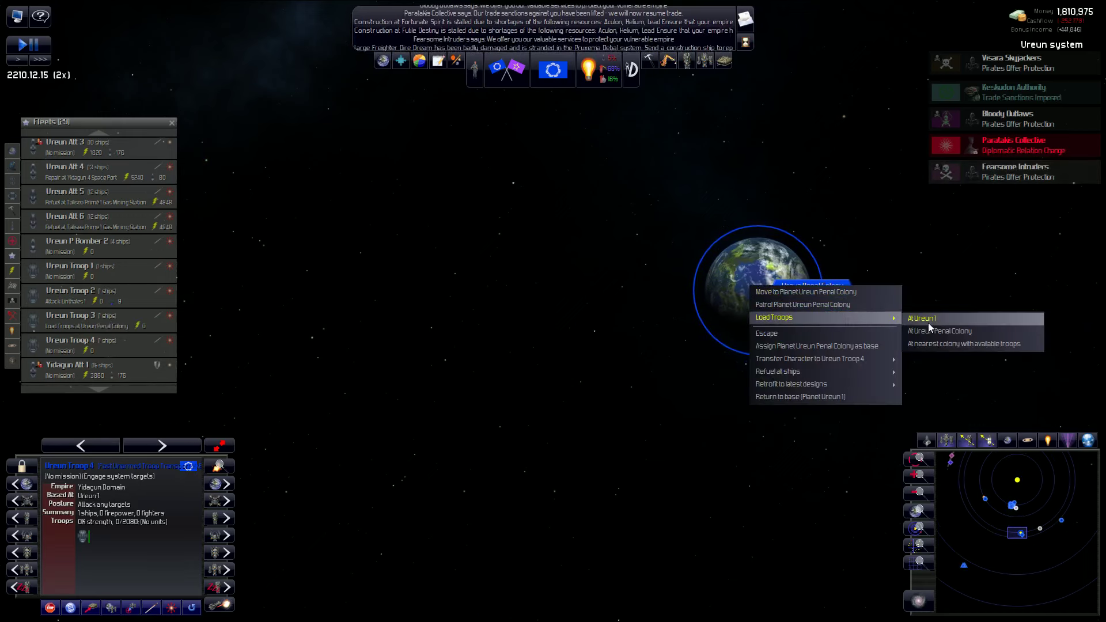
click(948, 332)
scroll(139, 295, down, 2)
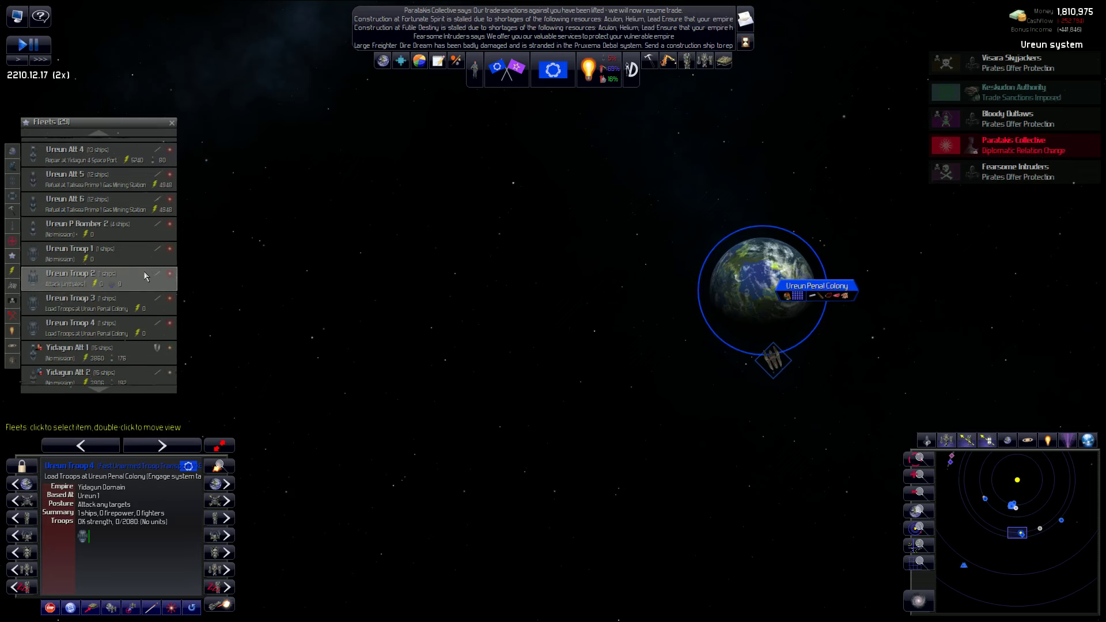
scroll(124, 311, up, 3)
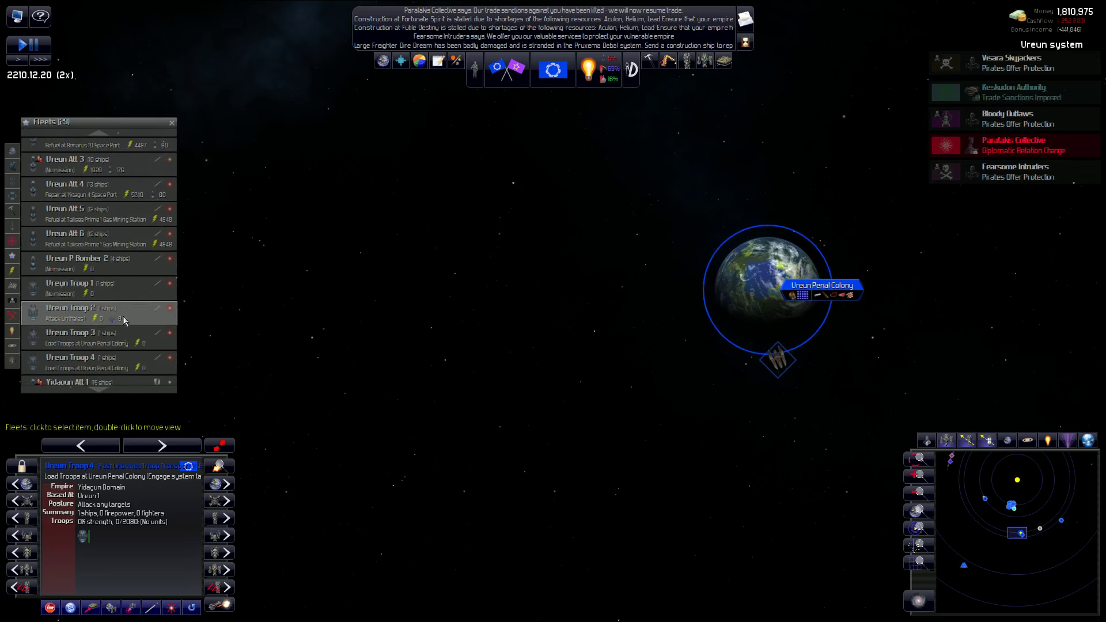
click(99, 219)
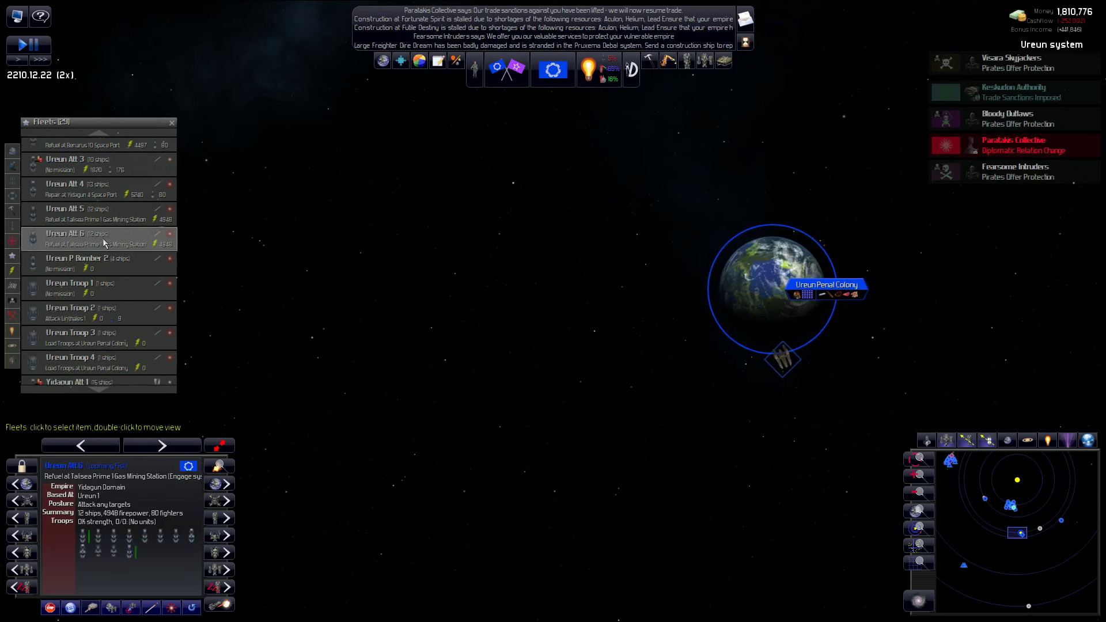
scroll(498, 234, down, 5)
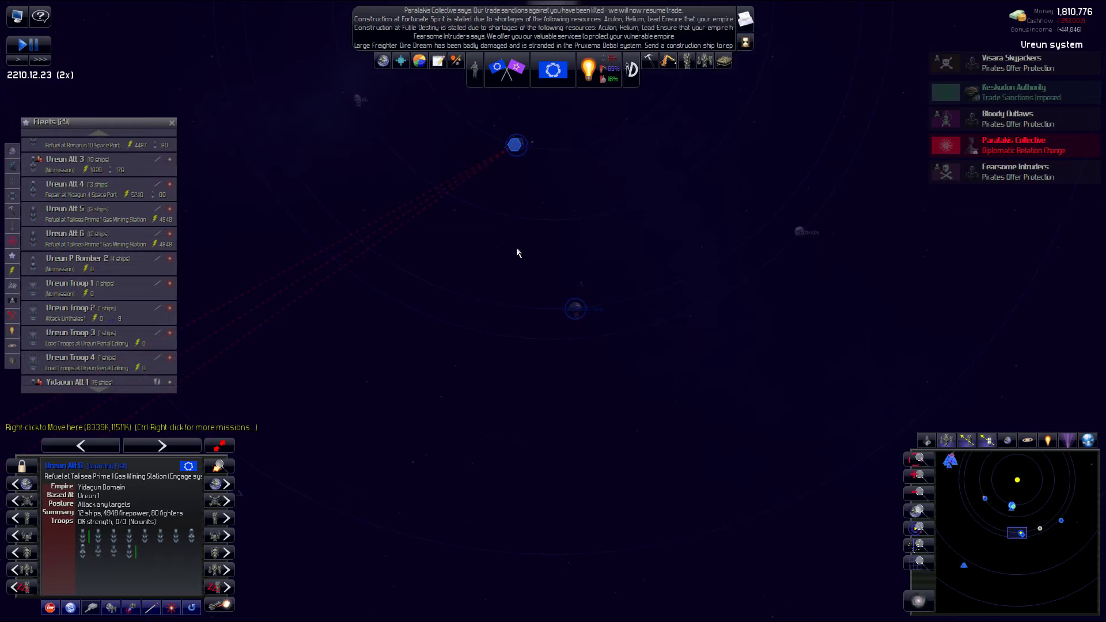
scroll(520, 258, down, 5)
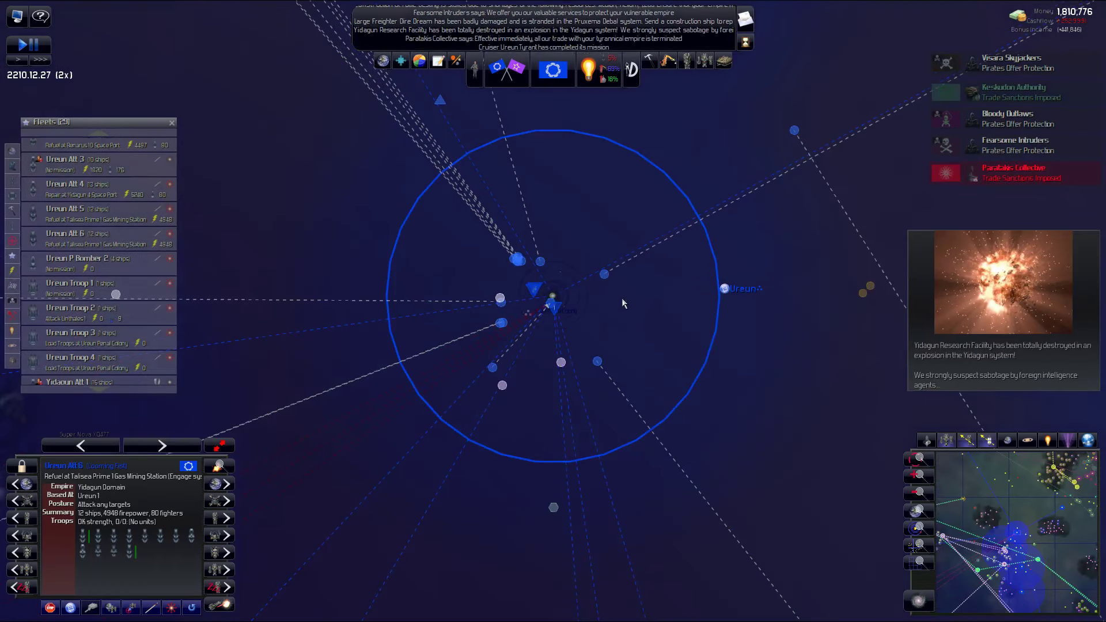
scroll(621, 298, down, 3)
scroll(622, 285, down, 3)
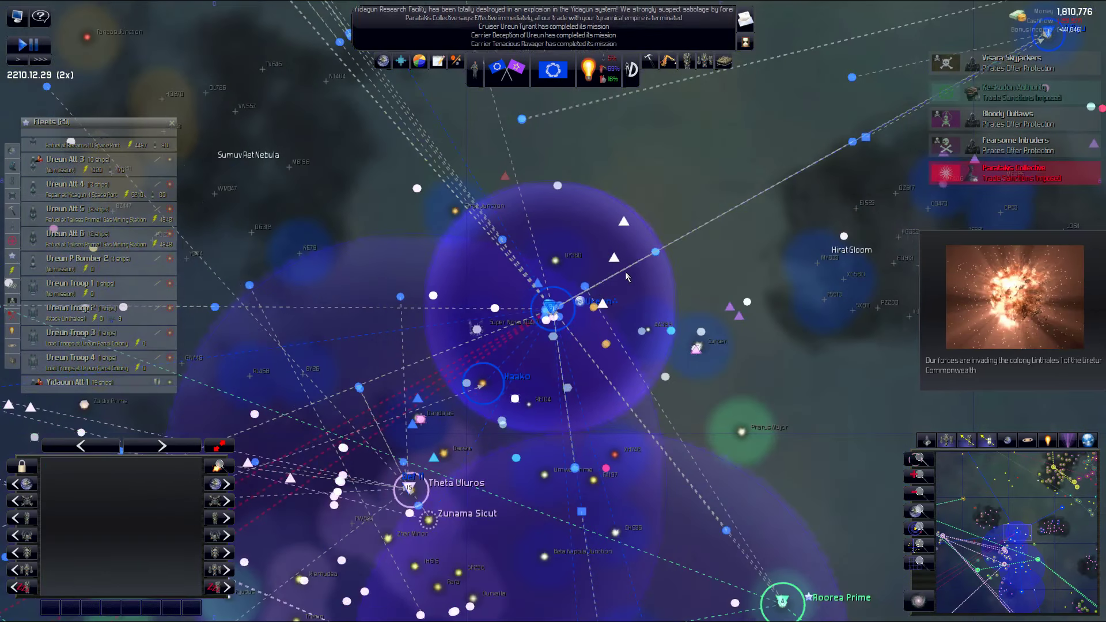
scroll(626, 271, down, 3)
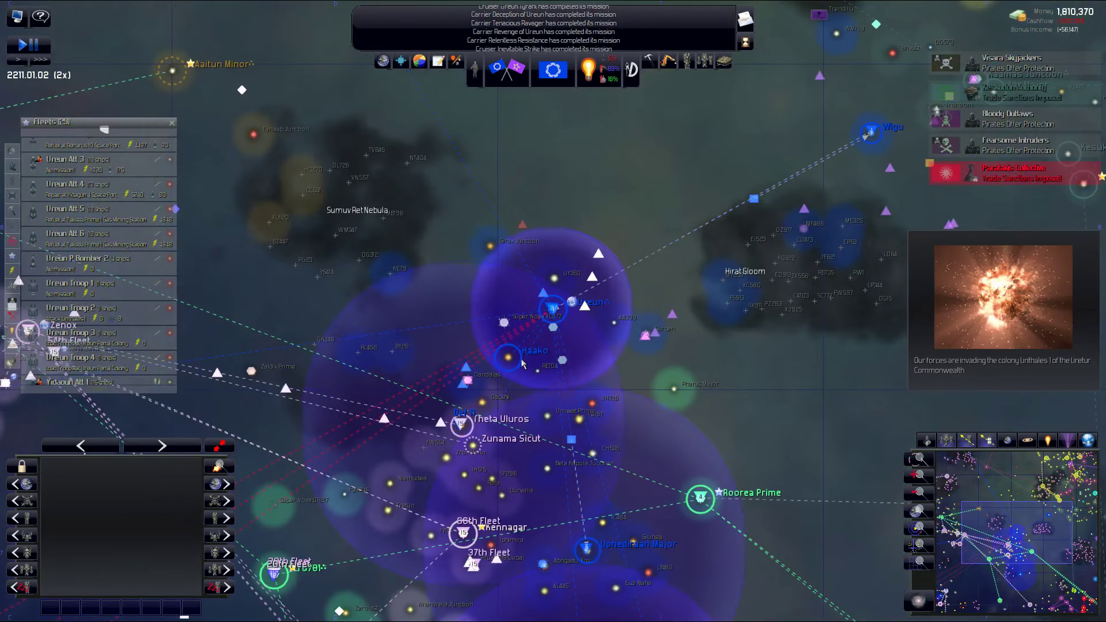
scroll(554, 326, up, 4)
scroll(553, 326, up, 4)
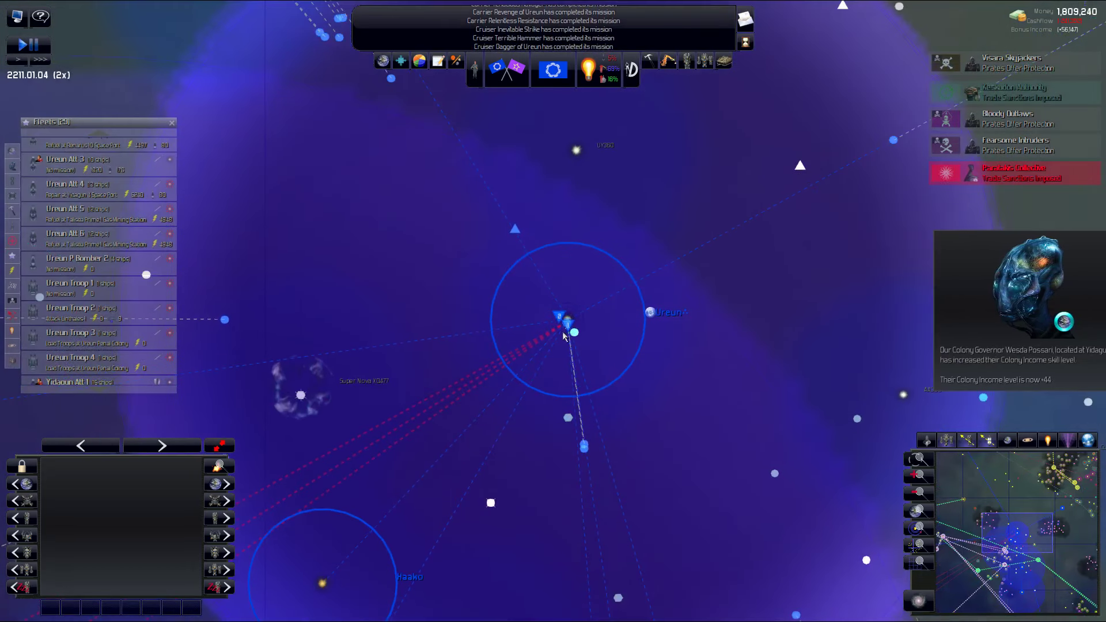
scroll(558, 331, up, 3)
scroll(562, 333, up, 3)
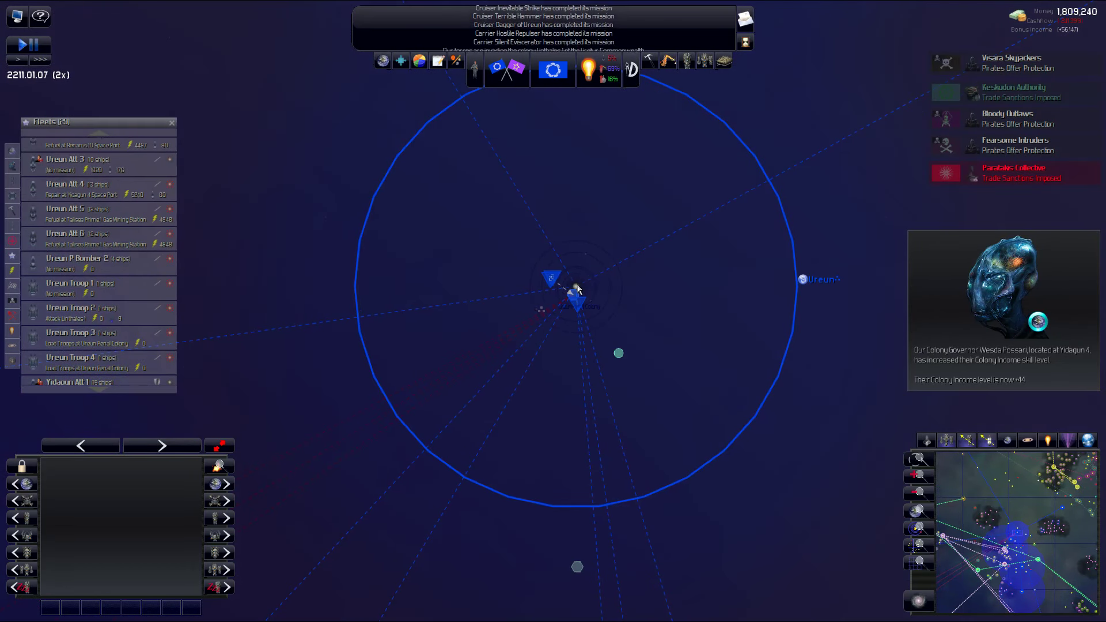
- Select the Ureun system, glance at the Expansion Planner, then jump to conquered Linthales 1
click(578, 287)
scroll(565, 289, up, 3)
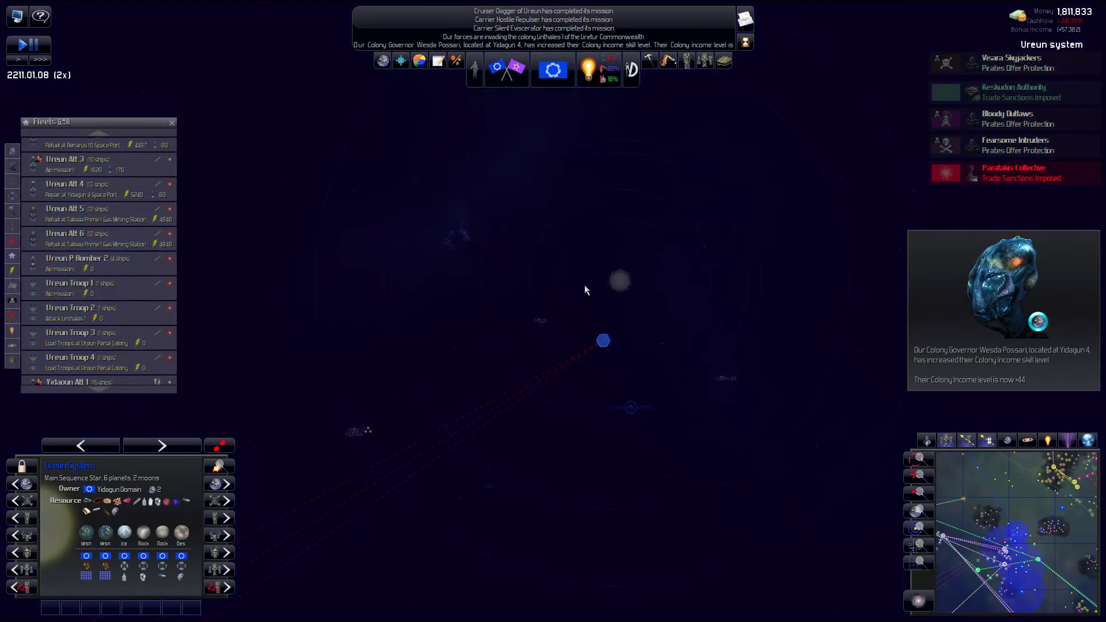
scroll(560, 329, up, 3)
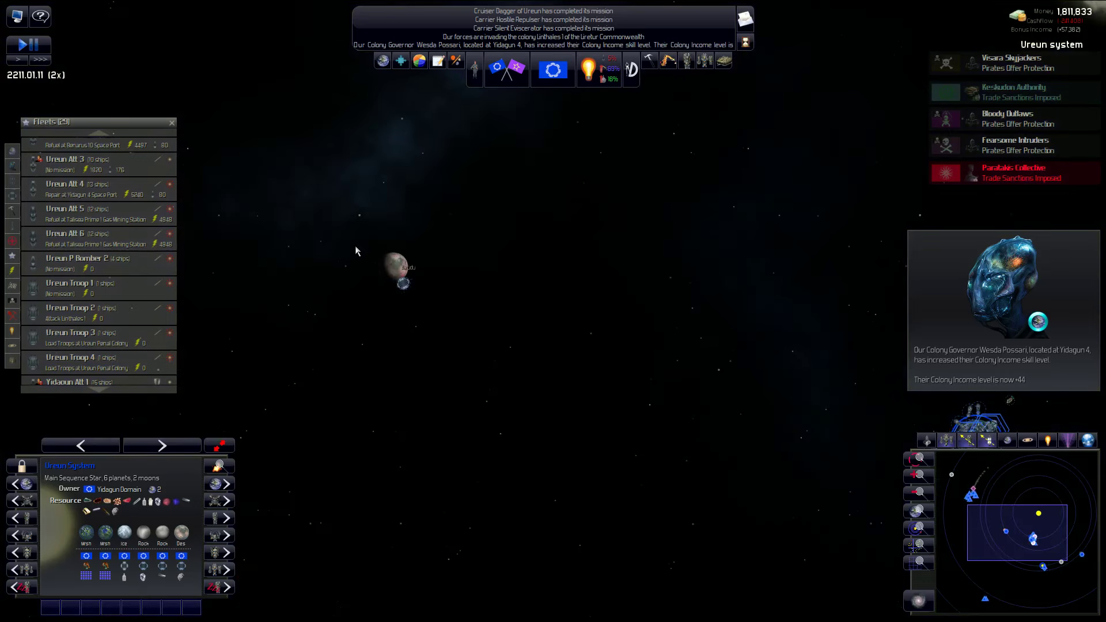
scroll(593, 291, down, 4)
scroll(703, 320, down, 3)
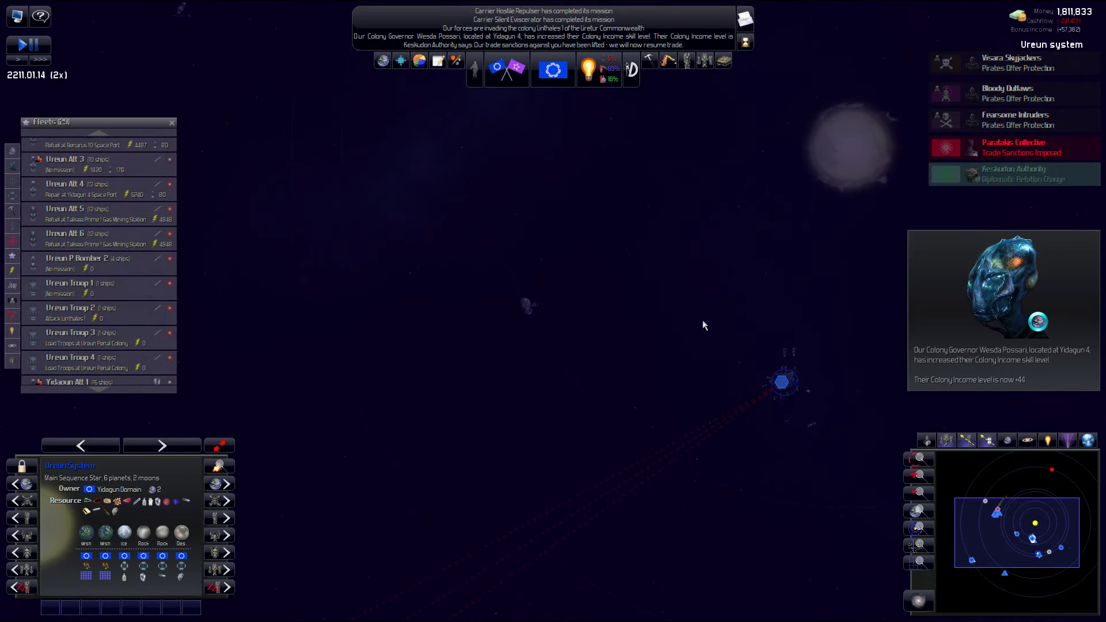
scroll(739, 307, down, 4)
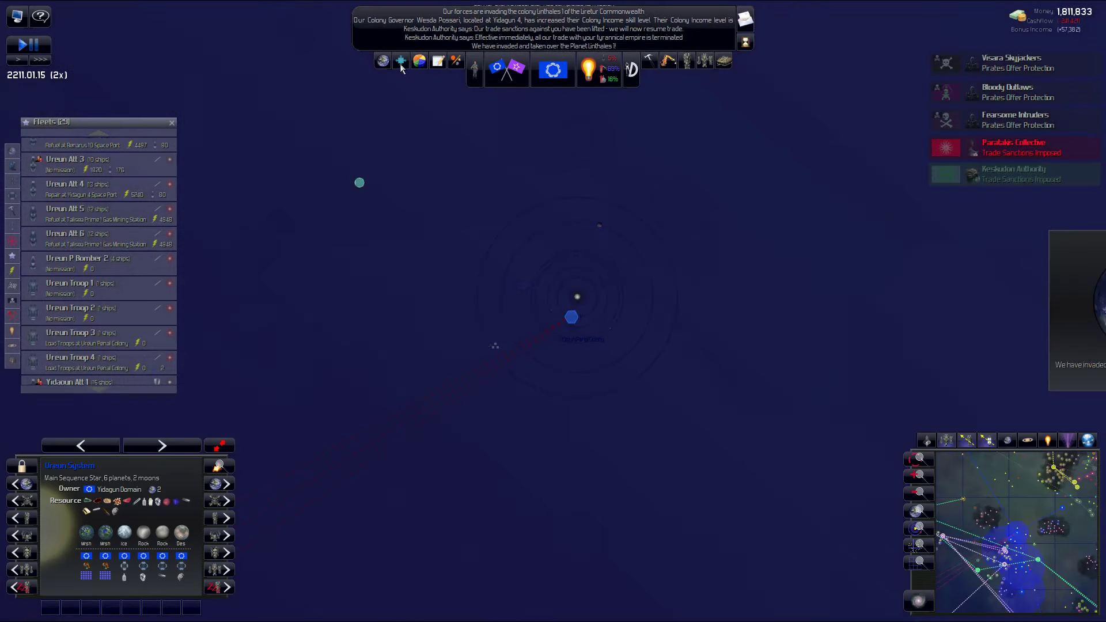
click(403, 66)
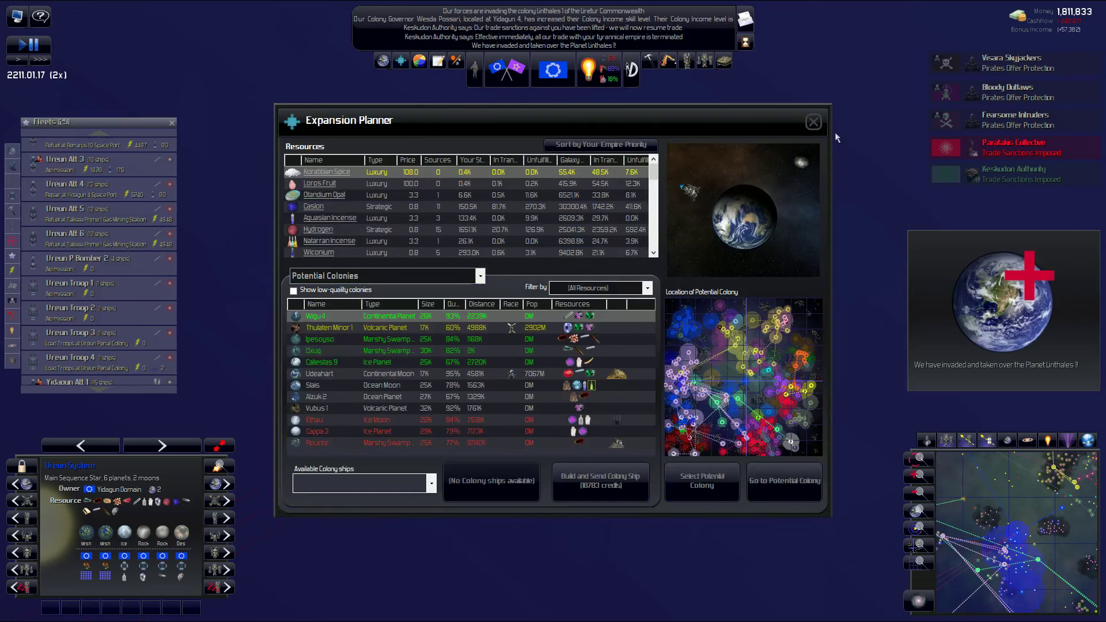
click(813, 121)
double_click(995, 298)
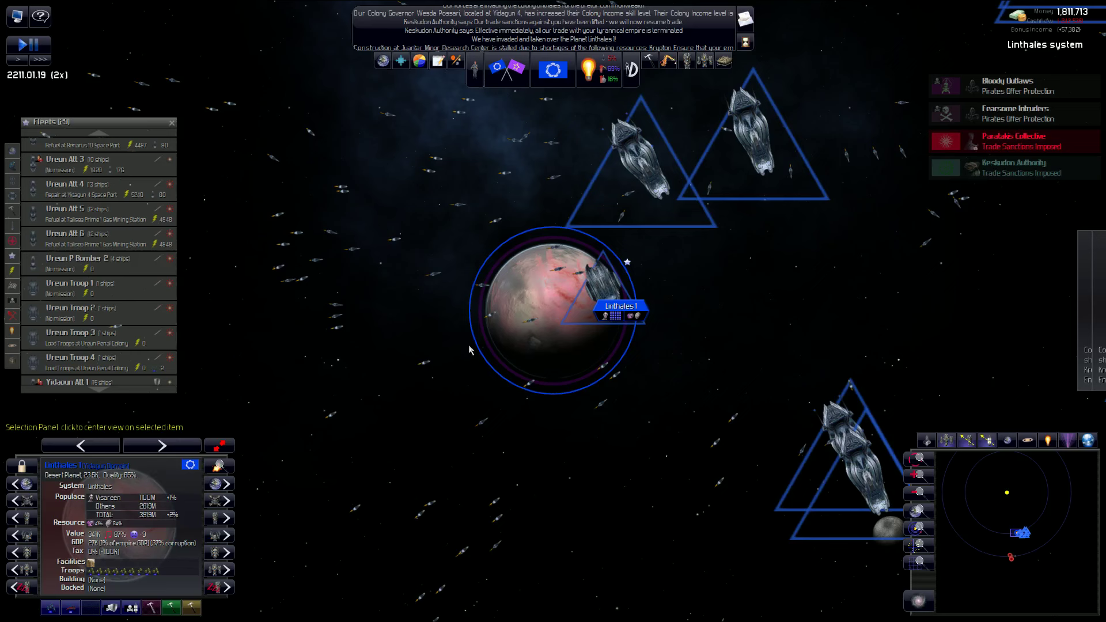
double_click(470, 349)
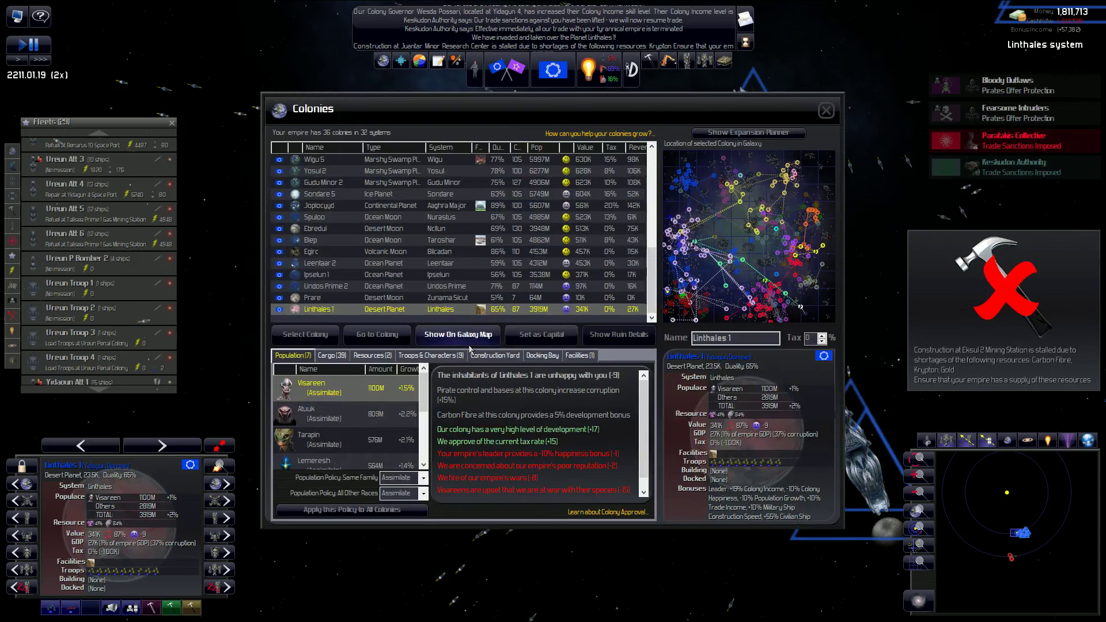
click(826, 111)
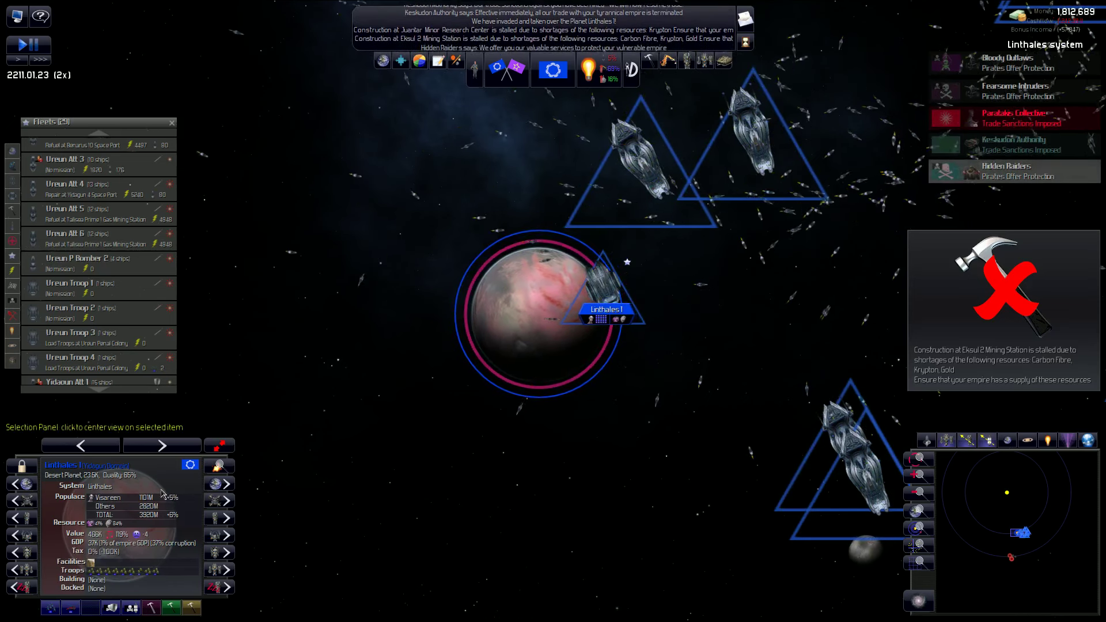
double_click(520, 345)
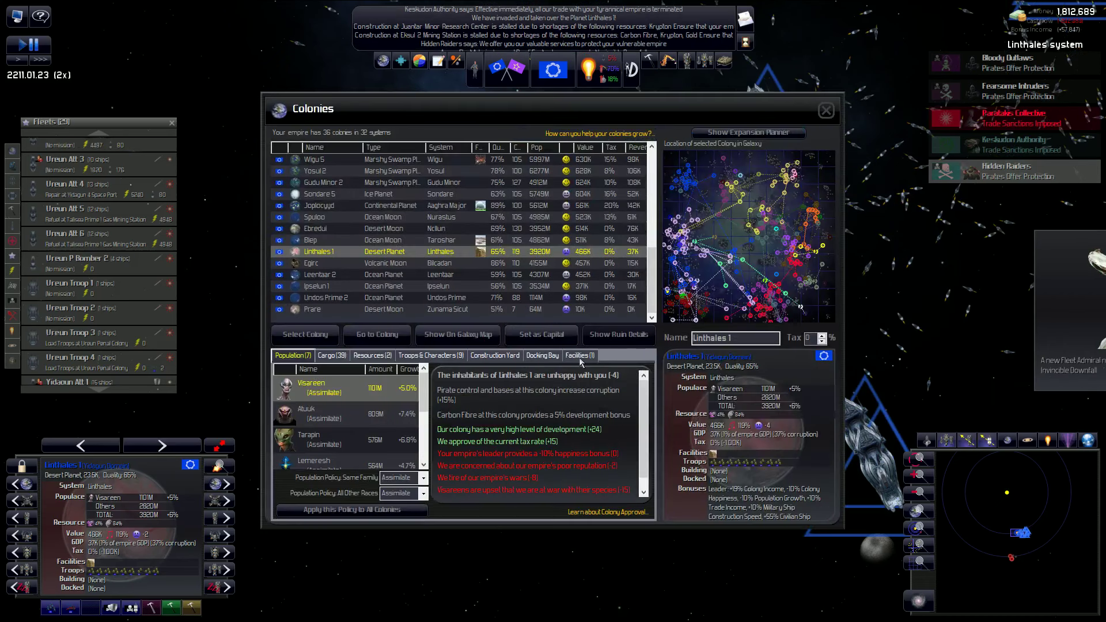
click(579, 357)
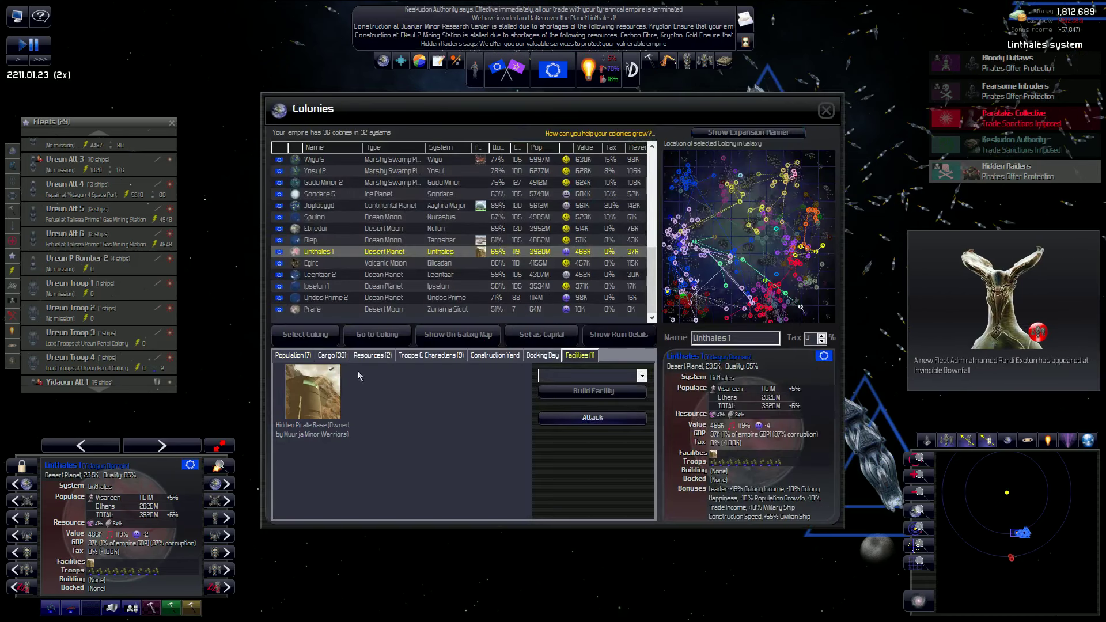
click(293, 355)
click(827, 111)
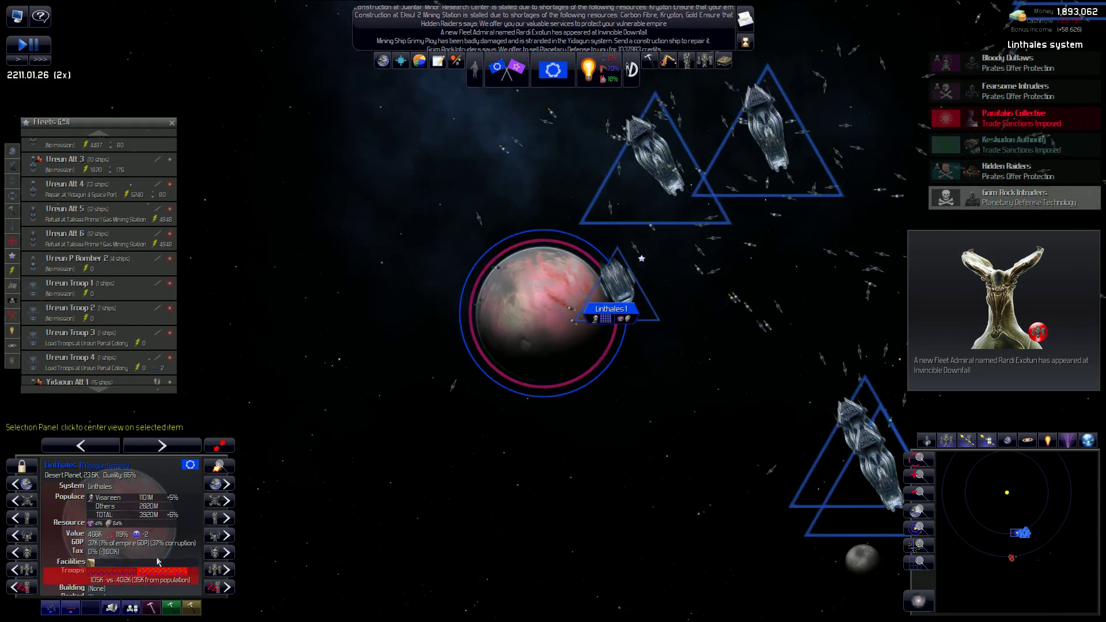
scroll(609, 219, down, 3)
scroll(615, 222, down, 3)
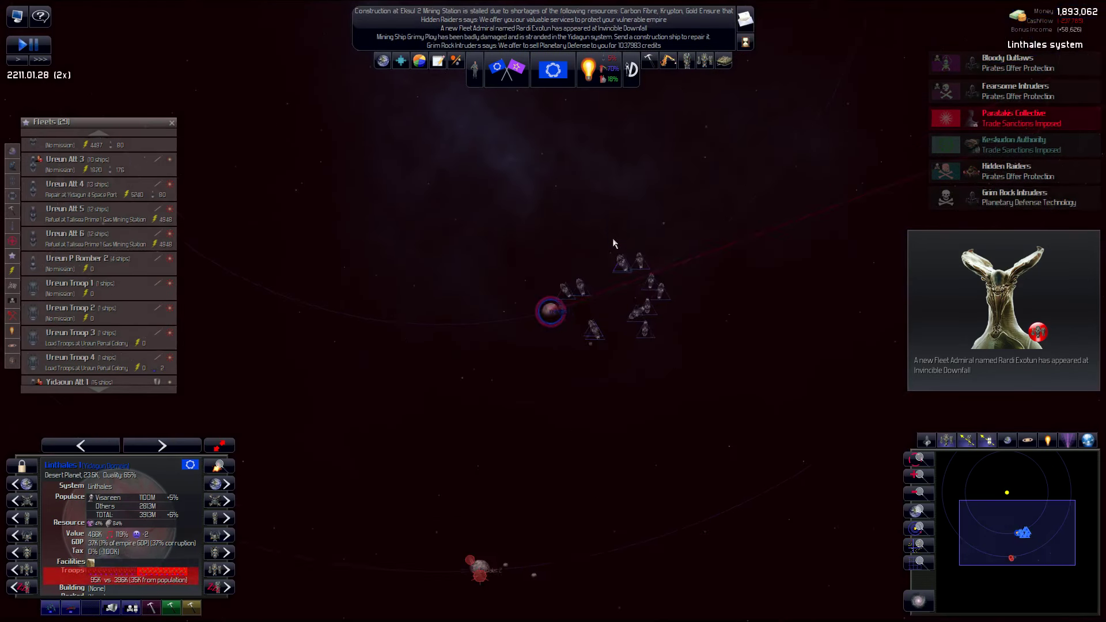
scroll(621, 293, down, 3)
scroll(618, 294, down, 3)
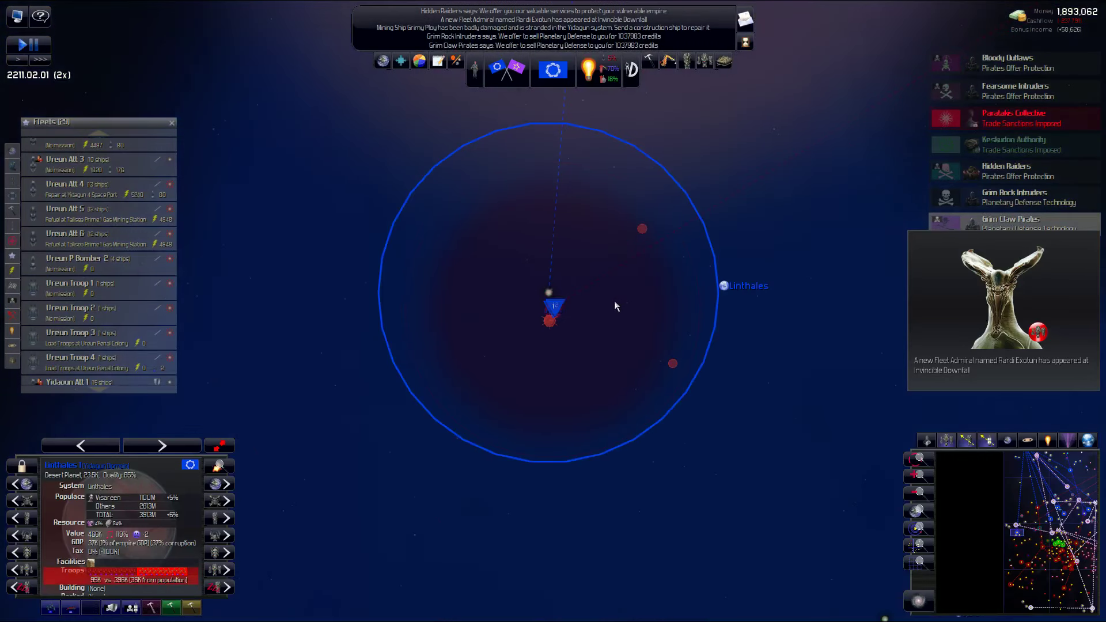
scroll(615, 298, down, 3)
scroll(612, 295, down, 4)
scroll(631, 285, down, 3)
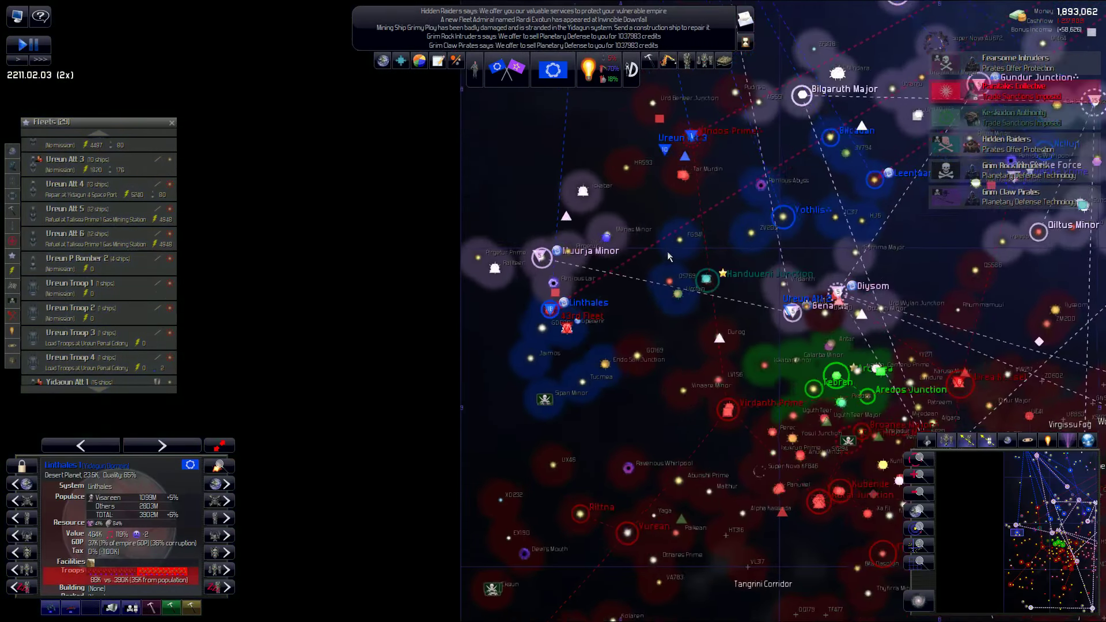
scroll(668, 251, down, 3)
scroll(593, 209, up, 3)
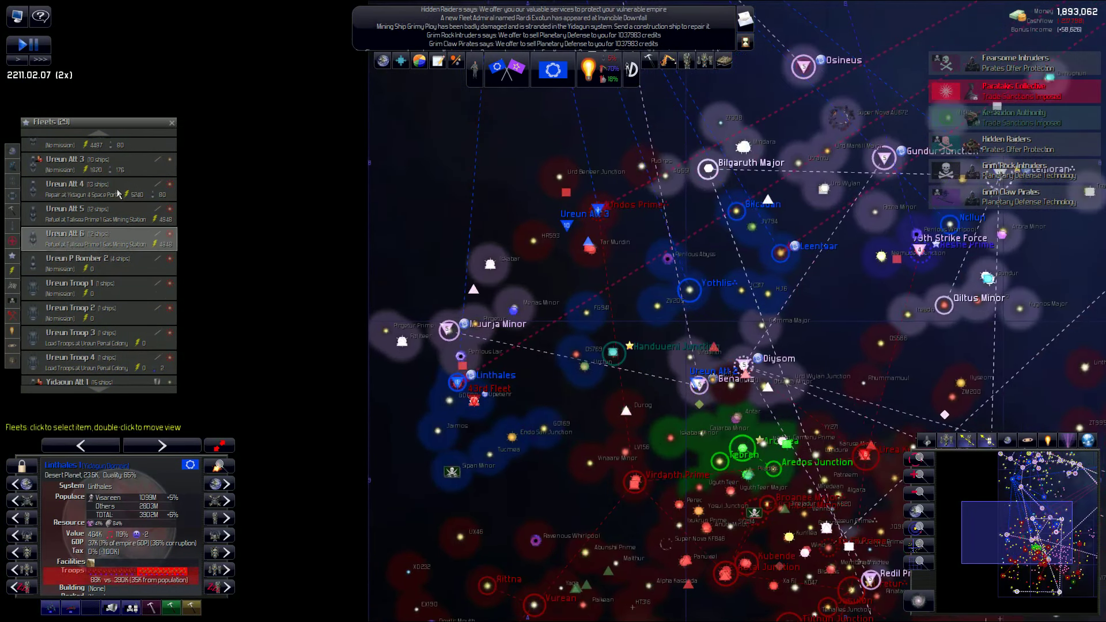
scroll(117, 194, up, 2)
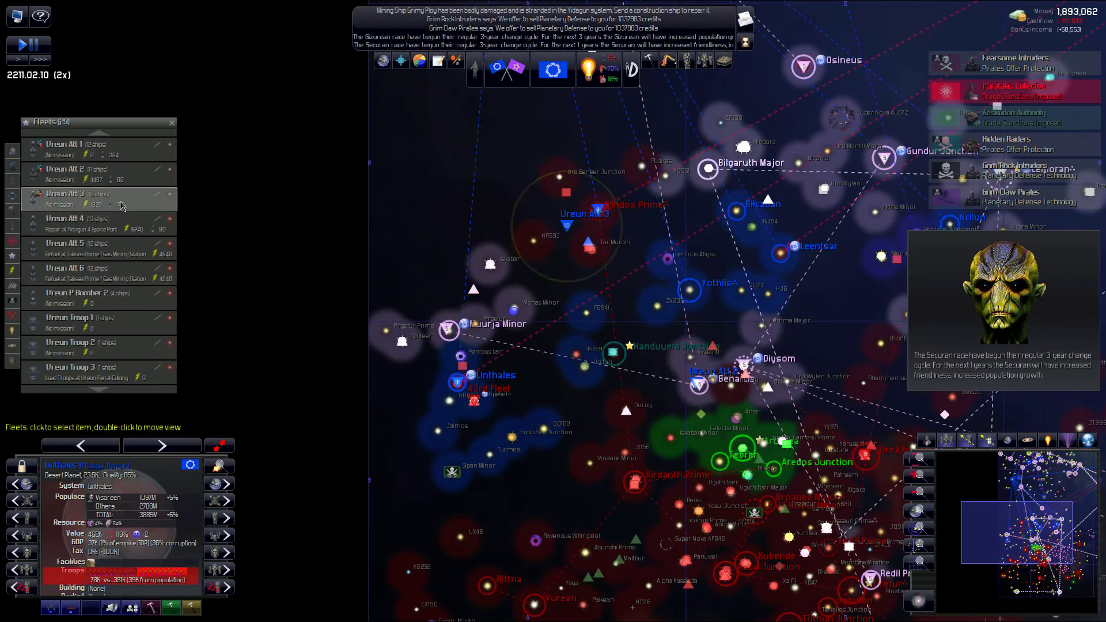
- Centre on fleet Ureun Att 3 and inspect planet Undos Prime 3
click(122, 204)
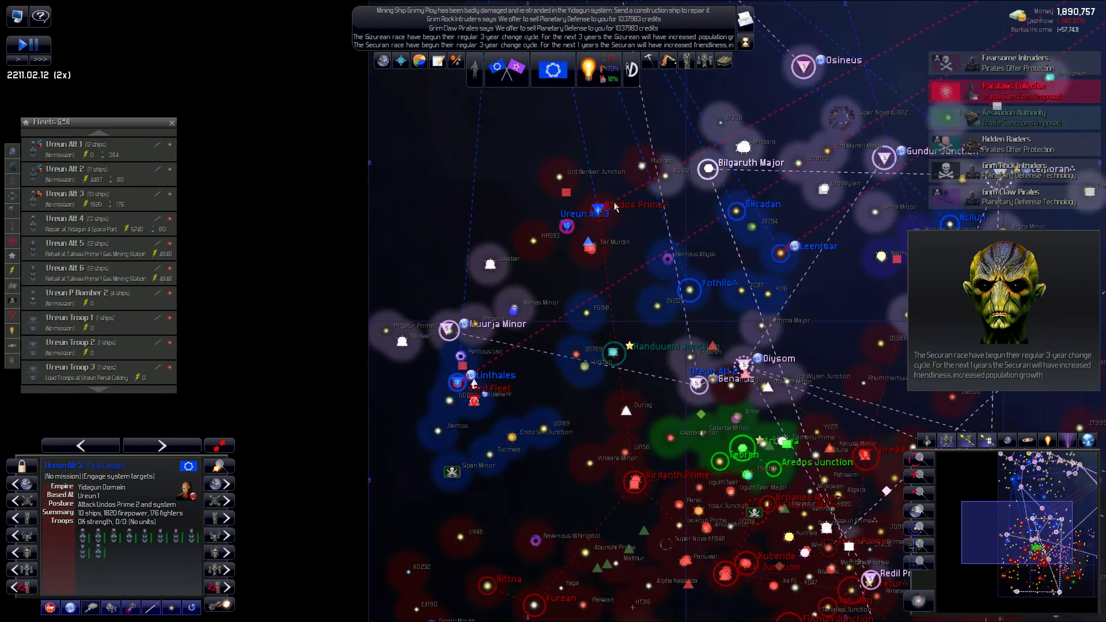
scroll(614, 201, up, 4)
scroll(578, 210, up, 4)
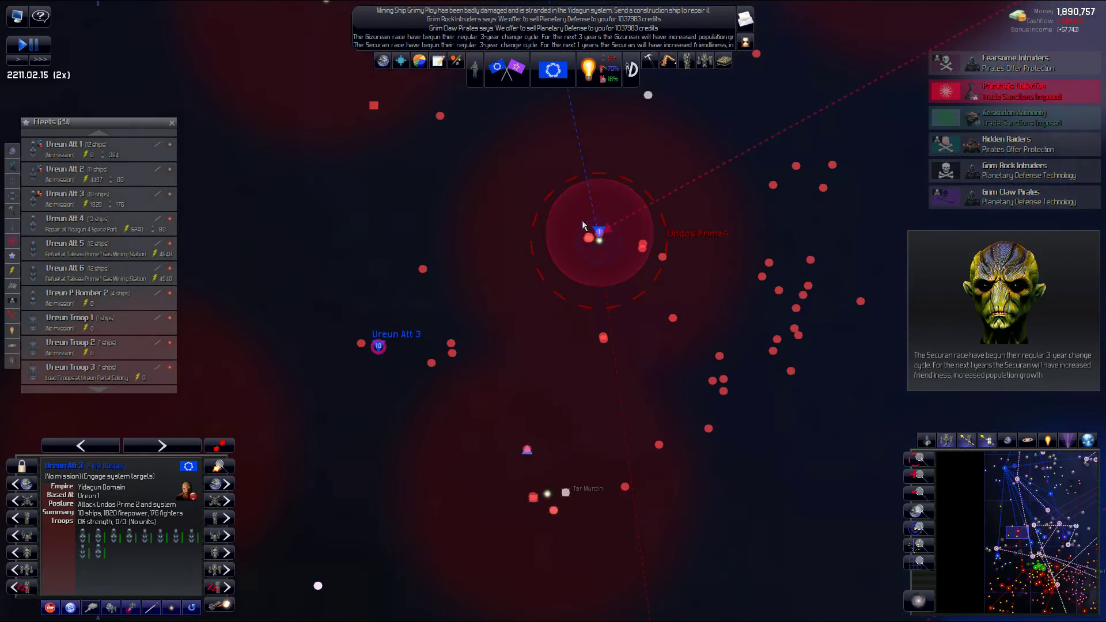
scroll(582, 221, up, 4)
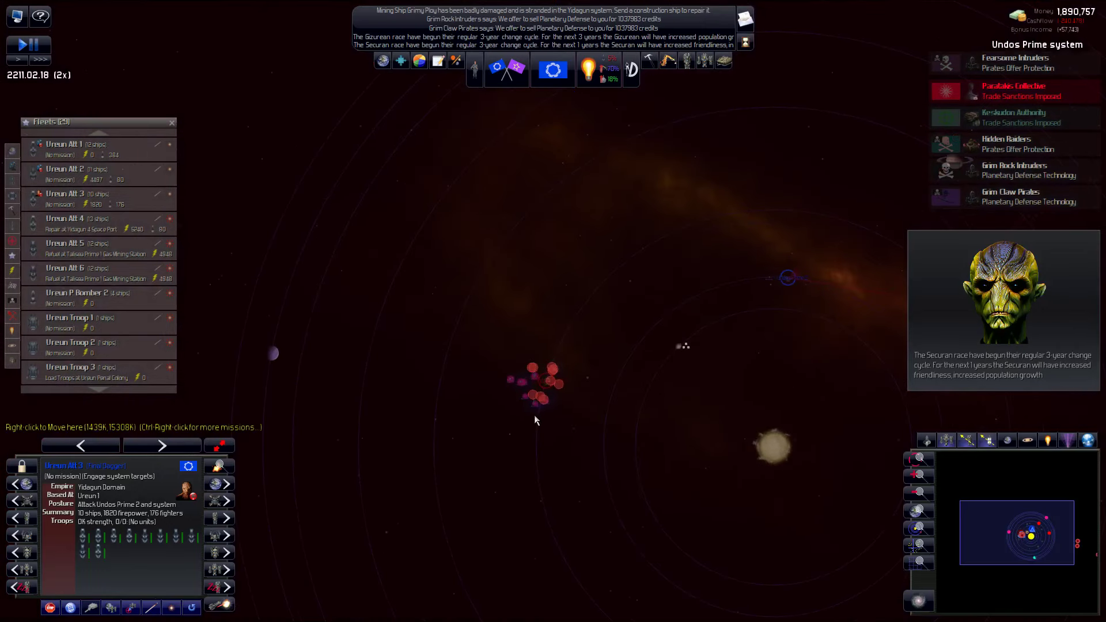
scroll(535, 415, up, 4)
scroll(530, 364, up, 4)
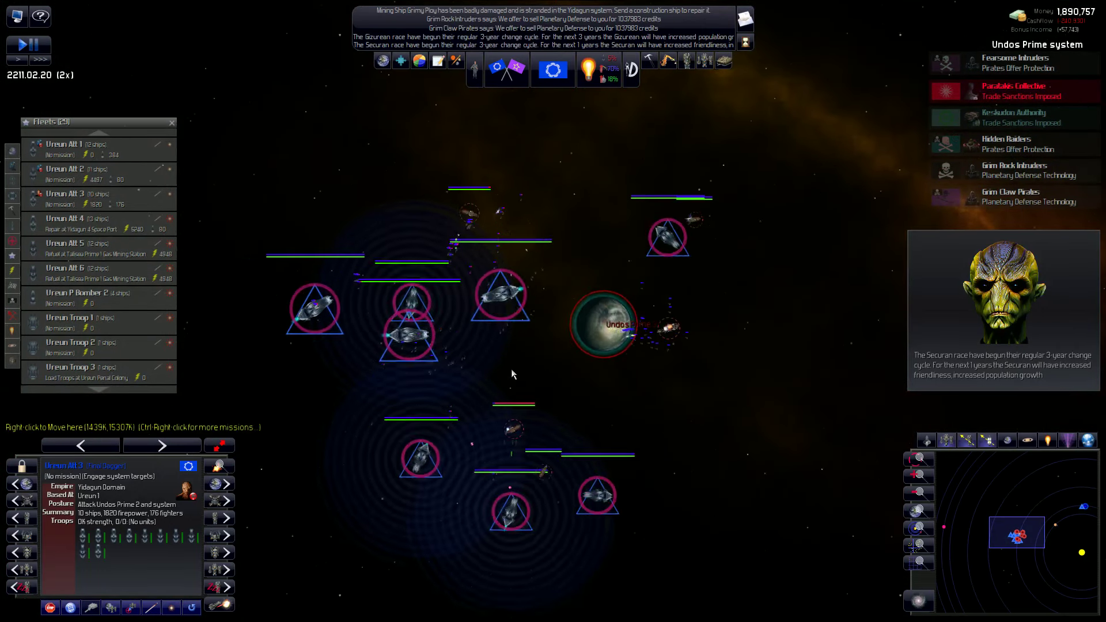
scroll(511, 370, down, 4)
scroll(493, 362, down, 4)
scroll(480, 360, down, 4)
scroll(467, 358, down, 3)
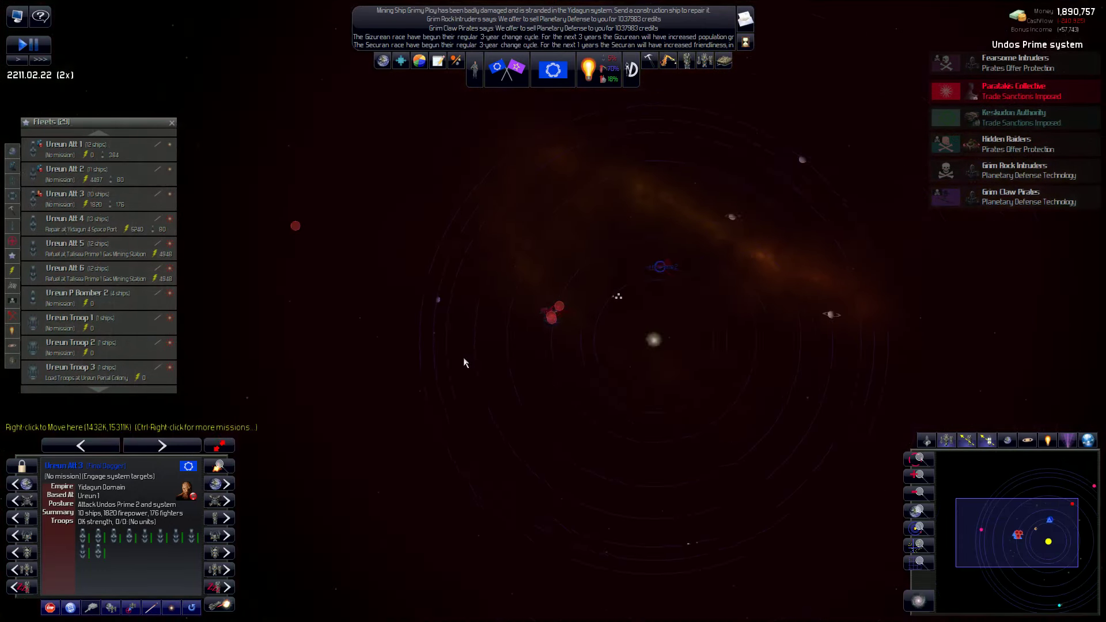
scroll(463, 357, down, 4)
scroll(454, 351, down, 4)
scroll(441, 359, down, 4)
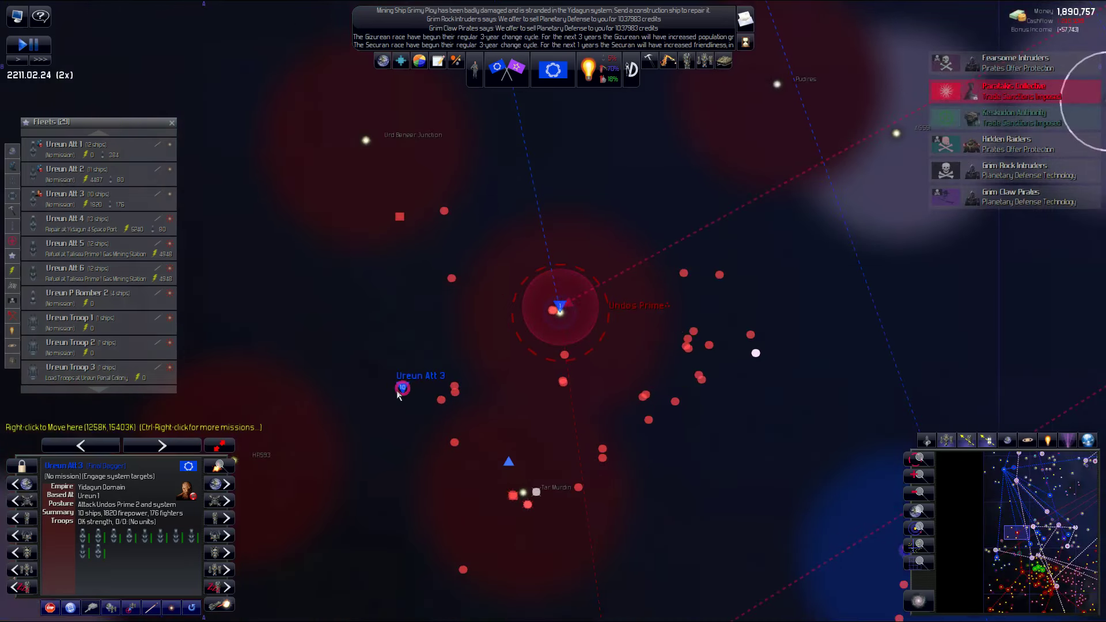
double_click(401, 389)
scroll(429, 363, down, 4)
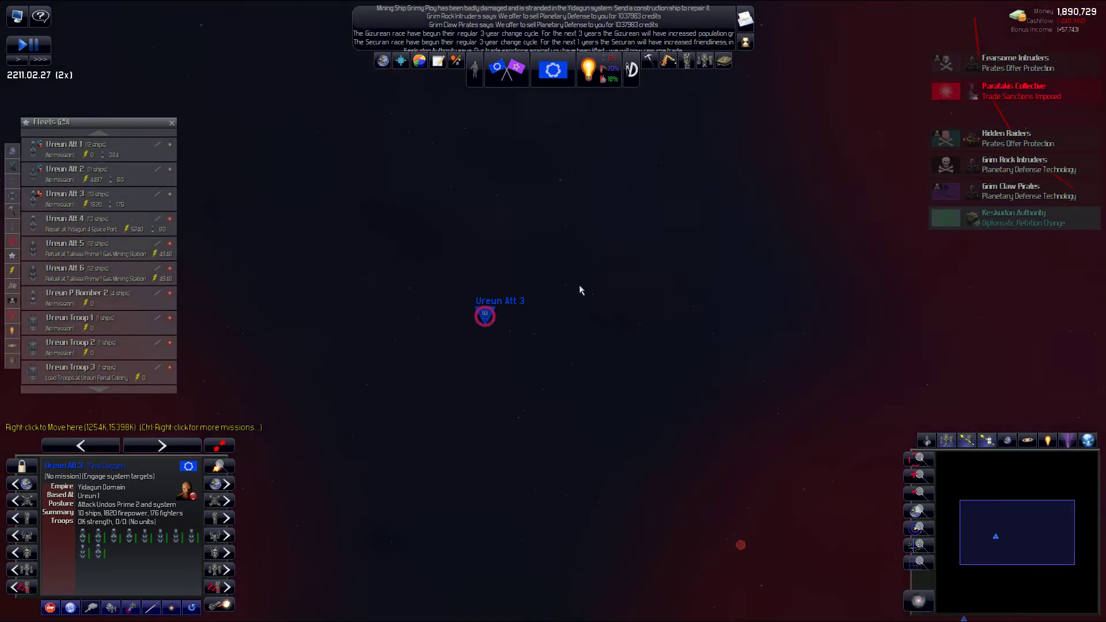
scroll(661, 241, down, 4)
double_click(678, 256)
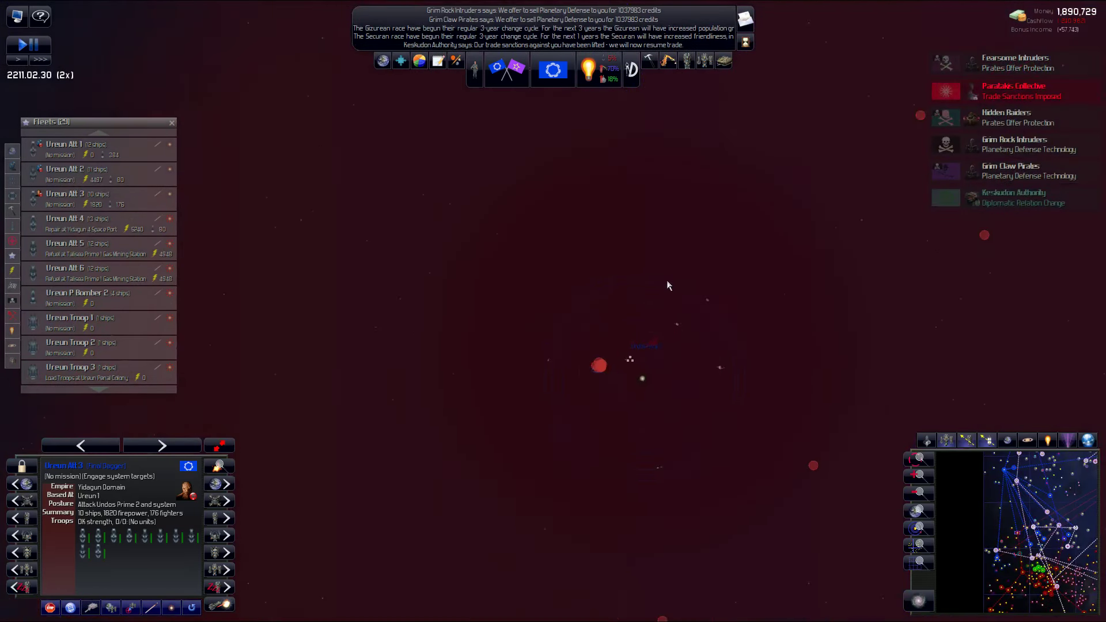
scroll(540, 452, up, 3)
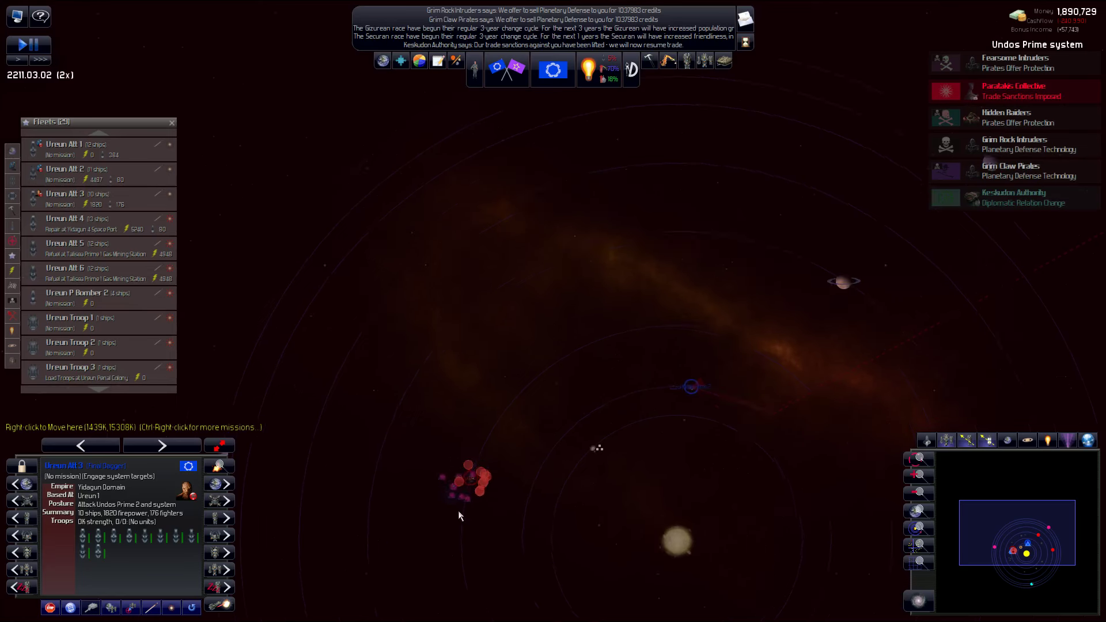
scroll(458, 511, up, 3)
scroll(476, 472, up, 3)
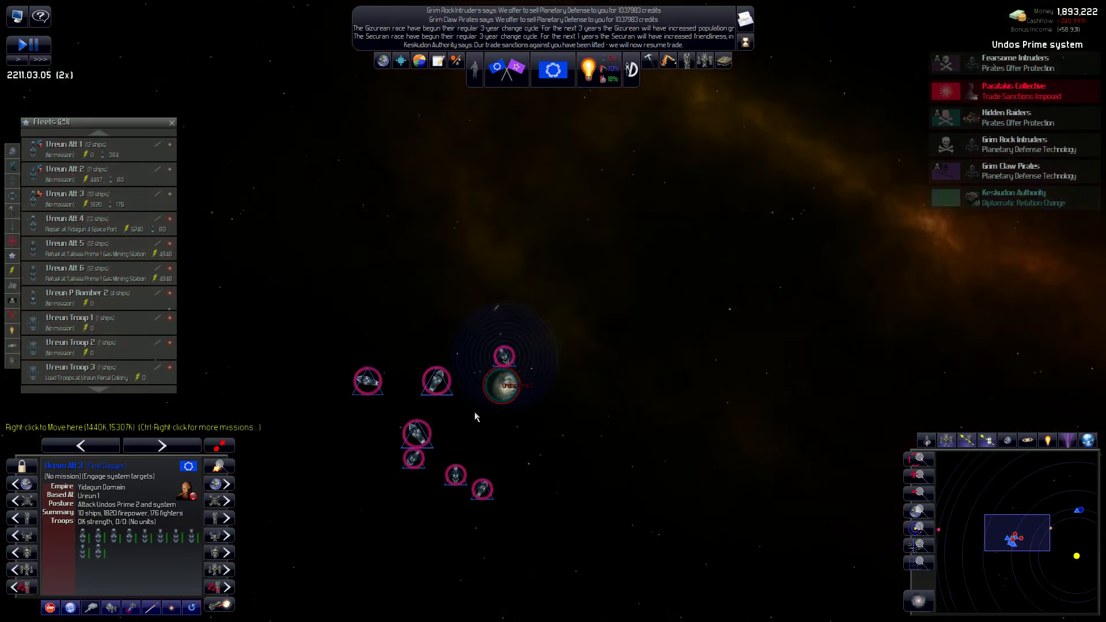
click(506, 384)
scroll(493, 389, up, 3)
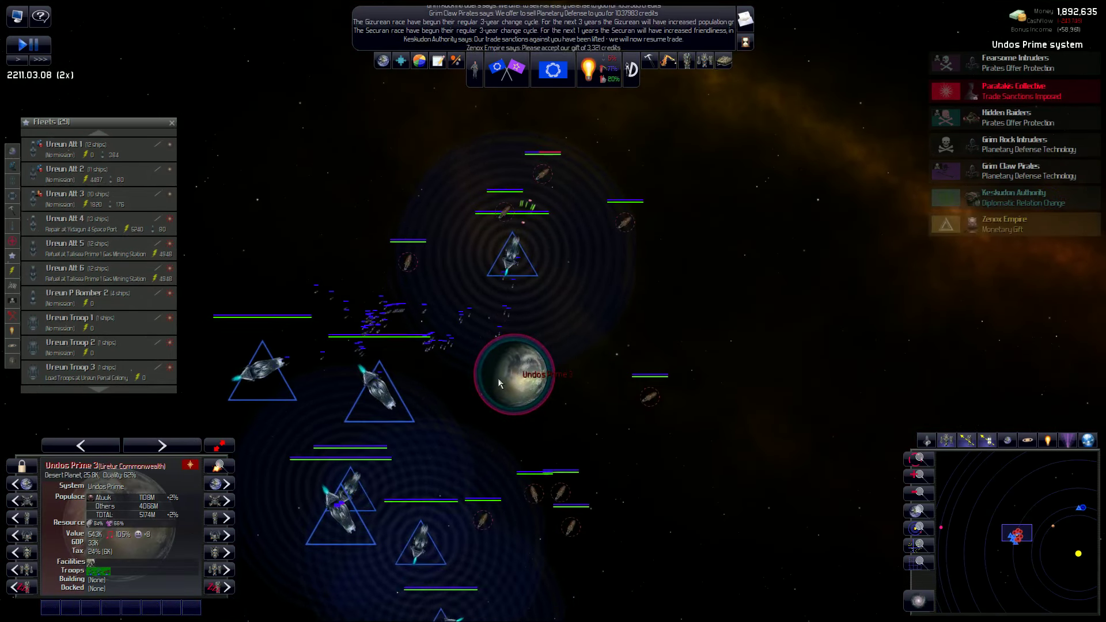
scroll(553, 329, down, 3)
- Accept the Zenox Empire's 3,321-credit gift and select fleet Ureun Troop 1
click(1039, 230)
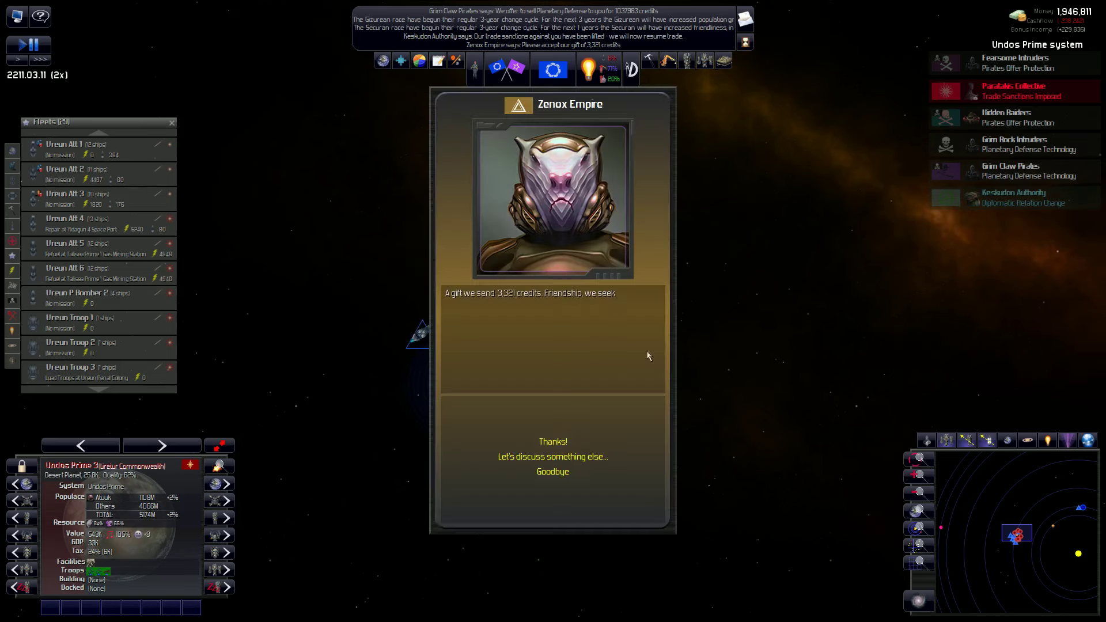
click(554, 443)
click(553, 495)
scroll(549, 231, down, 5)
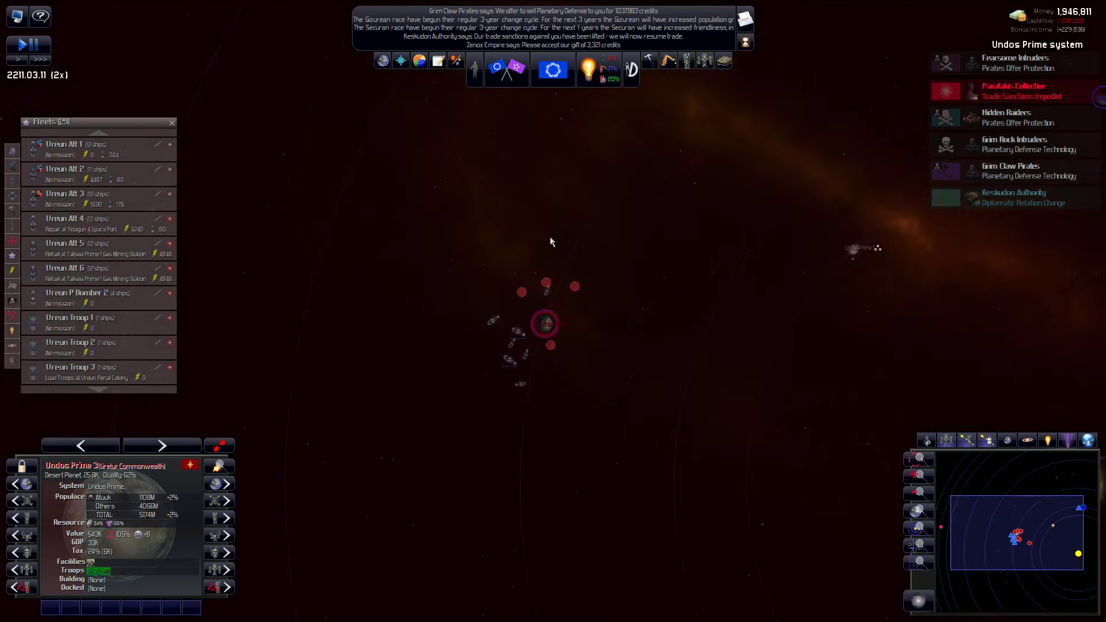
scroll(550, 247, down, 4)
scroll(546, 261, down, 3)
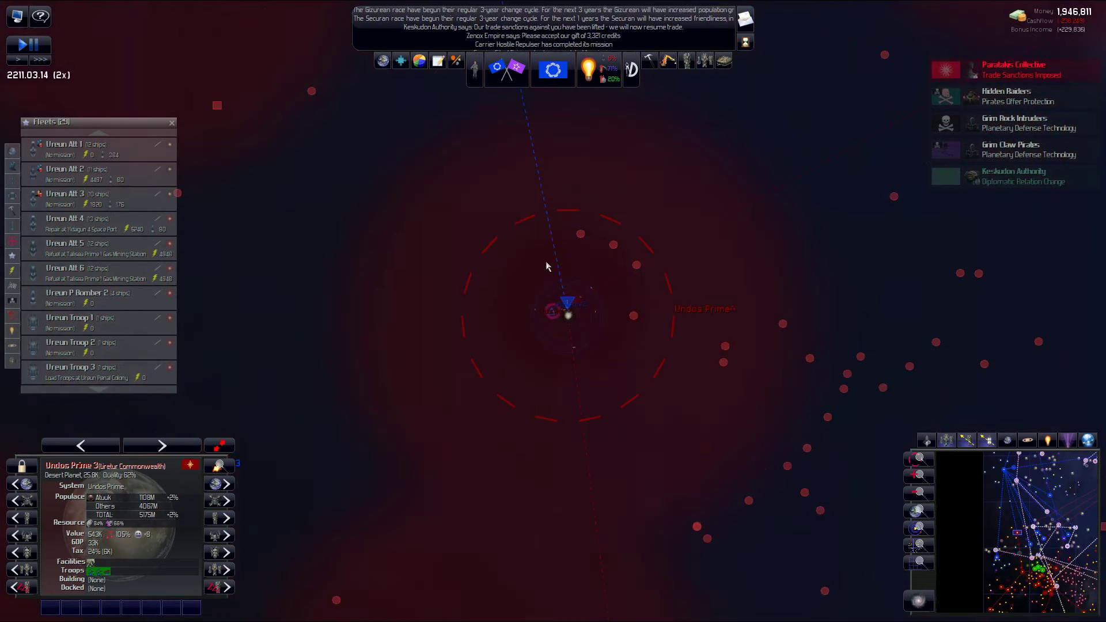
click(100, 323)
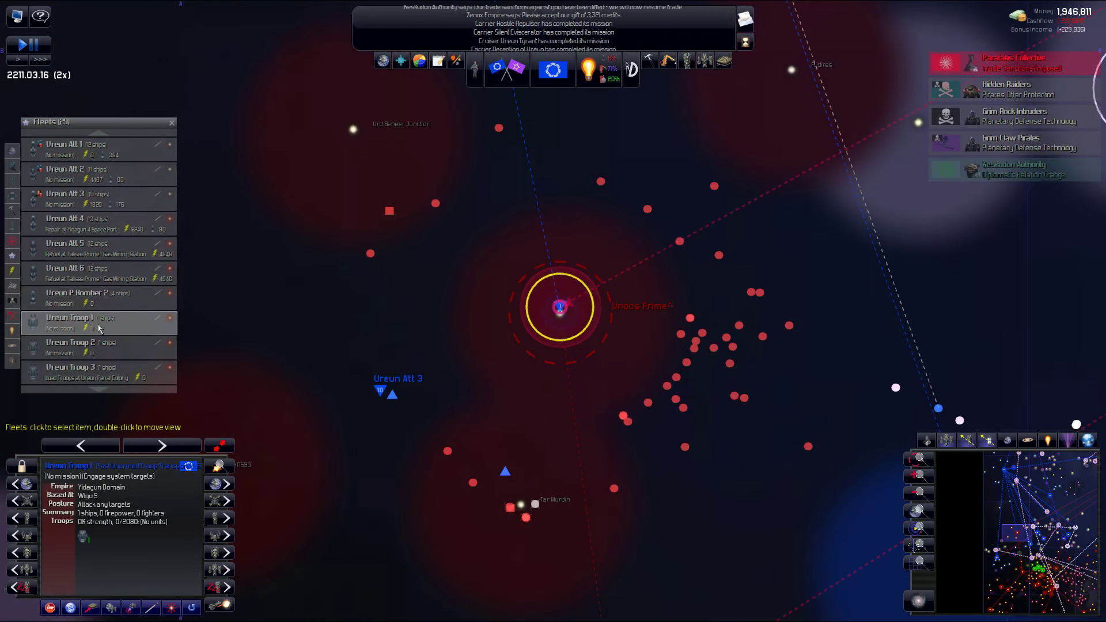
- Select Ureun Troop 2, jump to Linthales, and view Linthales 1 and the system overview
click(100, 349)
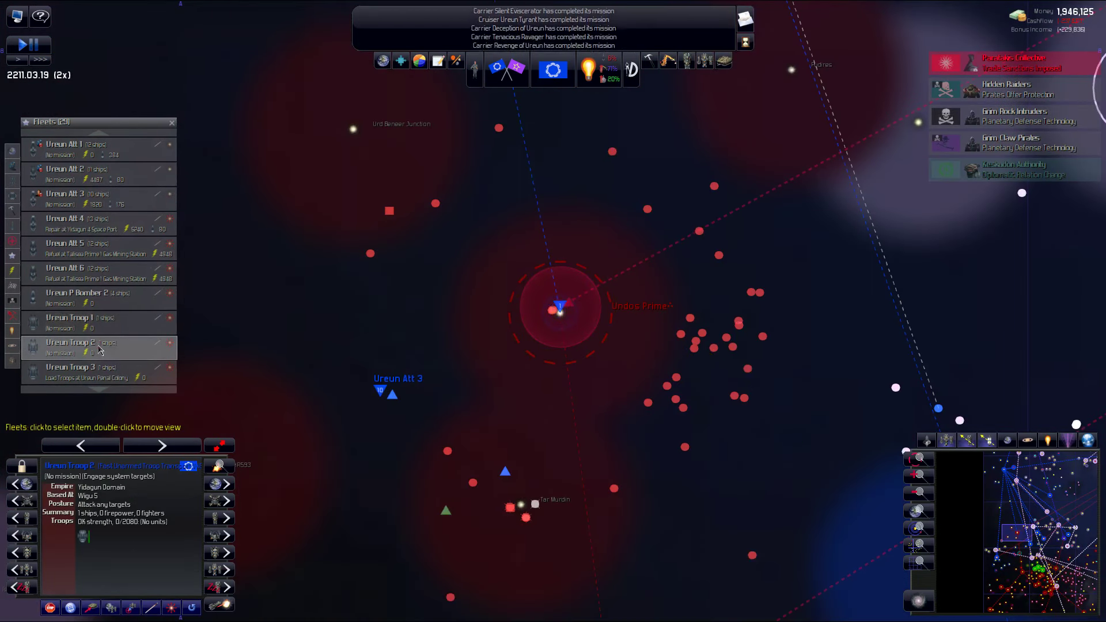
double_click(100, 348)
click(268, 381)
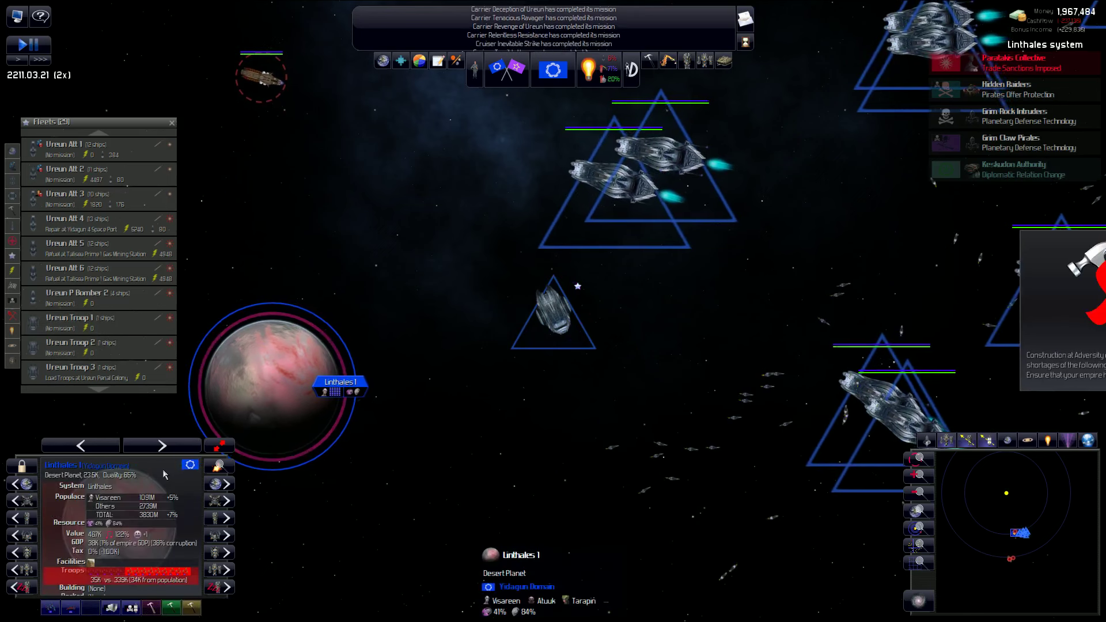
scroll(472, 262, down, 2)
scroll(619, 201, down, 3)
scroll(620, 203, down, 3)
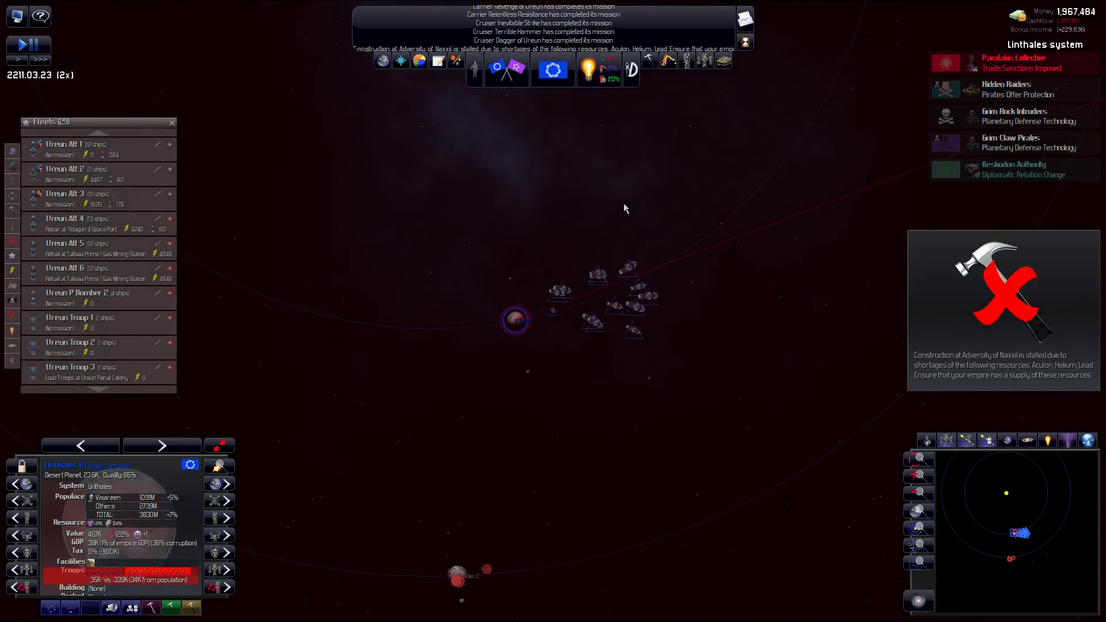
scroll(624, 203, down, 2)
scroll(626, 204, down, 3)
scroll(635, 207, down, 3)
scroll(122, 320, down, 2)
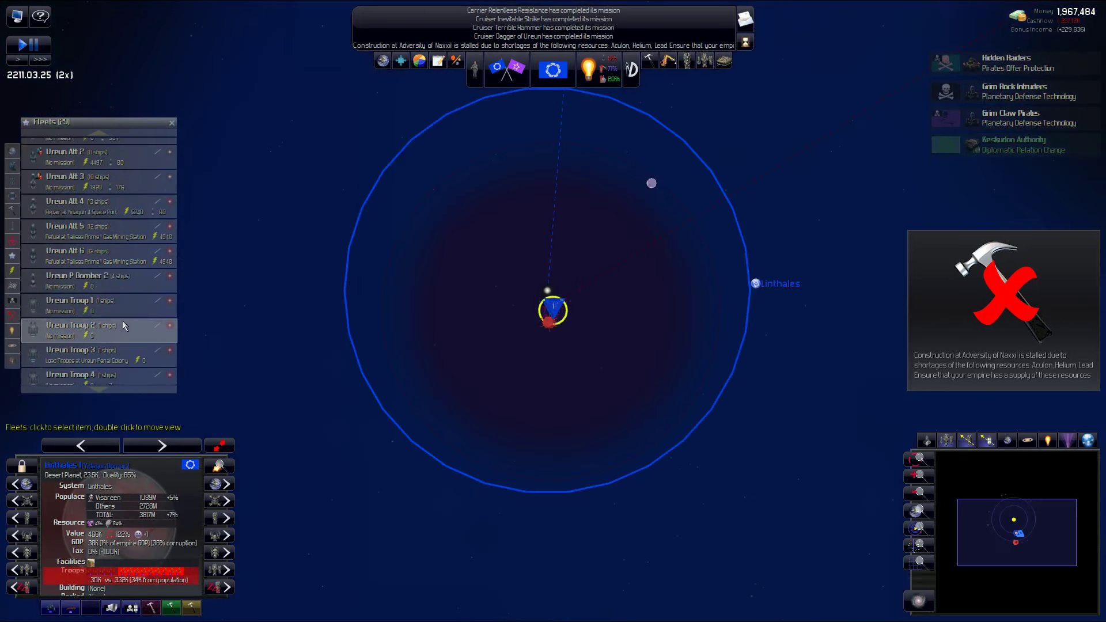
scroll(123, 321, down, 2)
click(603, 180)
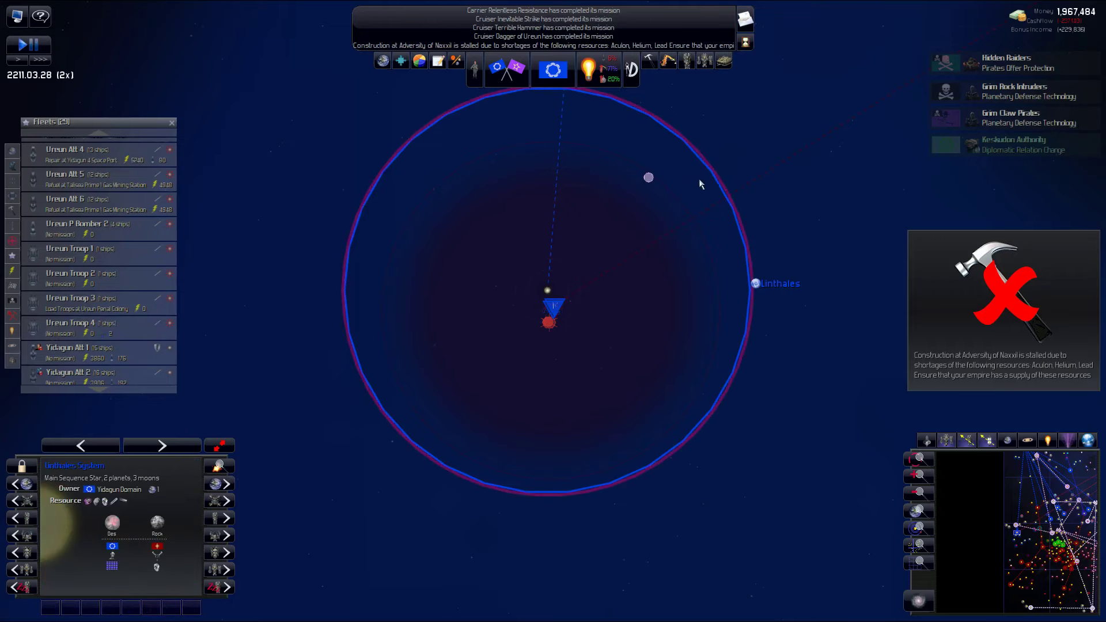
scroll(718, 177, down, 3)
scroll(734, 173, down, 3)
scroll(739, 176, down, 3)
scroll(756, 180, down, 3)
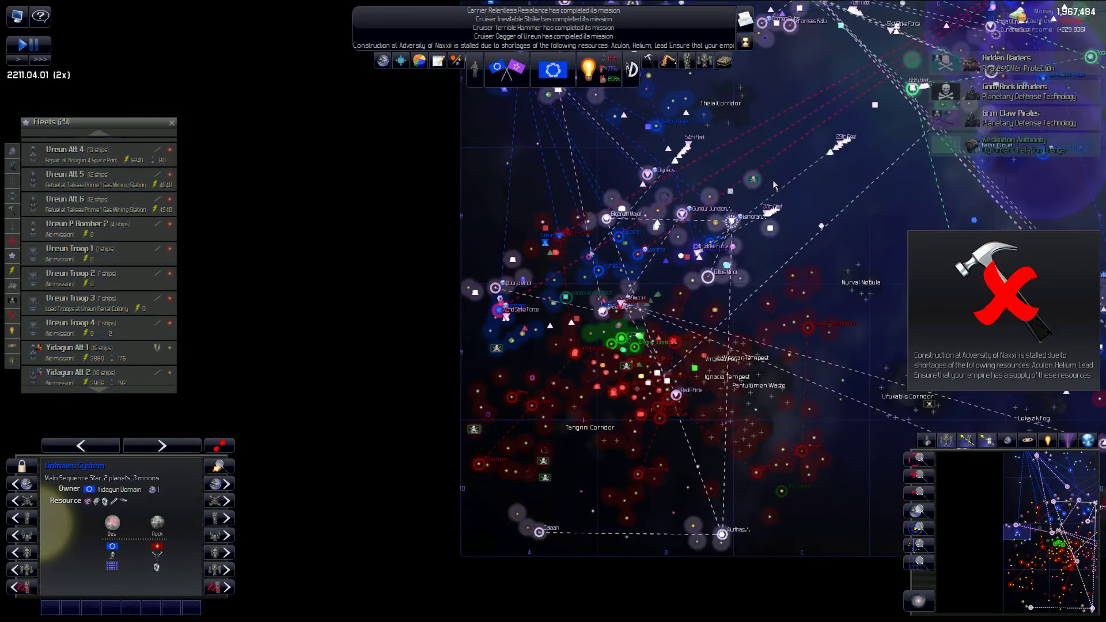
scroll(775, 184, up, 3)
scroll(692, 217, up, 3)
scroll(605, 251, up, 3)
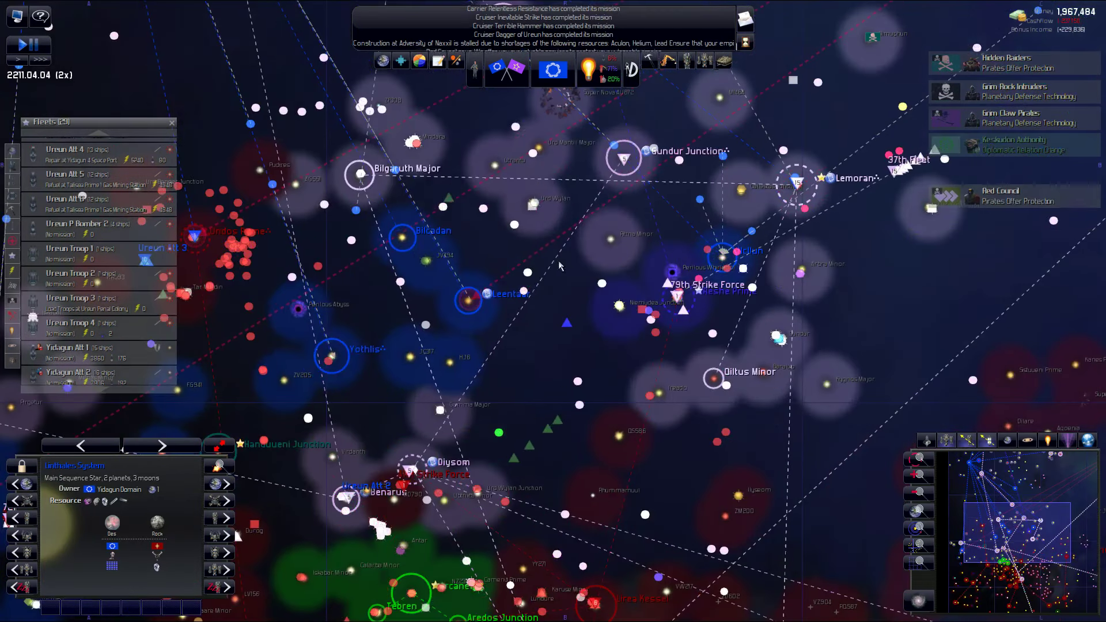
scroll(559, 266, down, 5)
scroll(786, 187, up, 5)
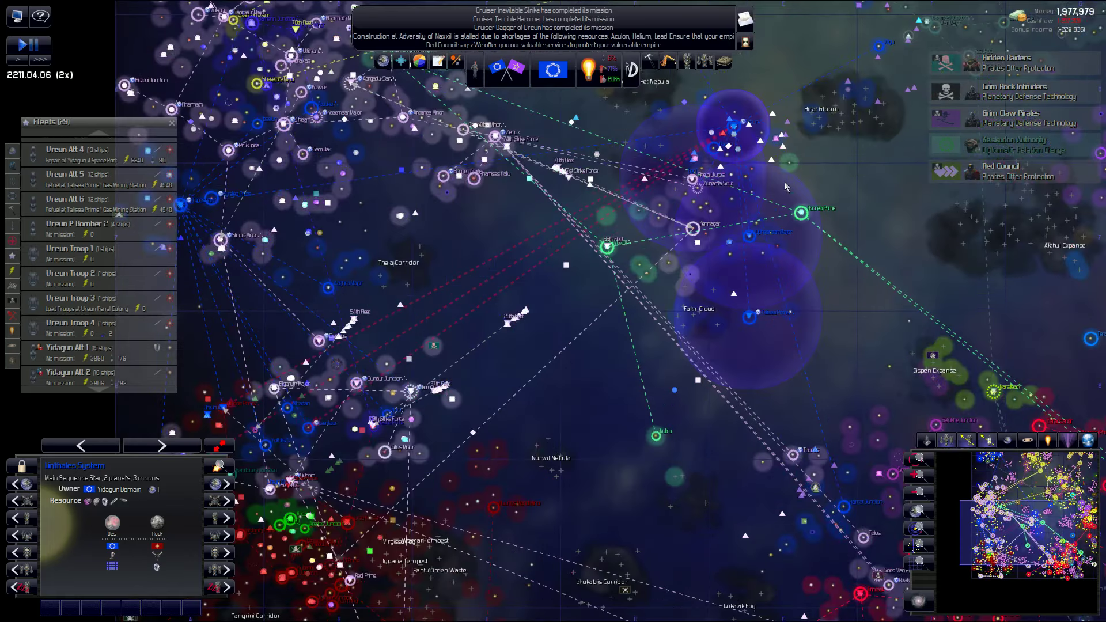
- Order Ureun Troop 4 to load troops at Wigu 5 and Ureun Troop 3 at Ureun 1
click(90, 324)
scroll(736, 130, down, 5)
scroll(692, 190, up, 5)
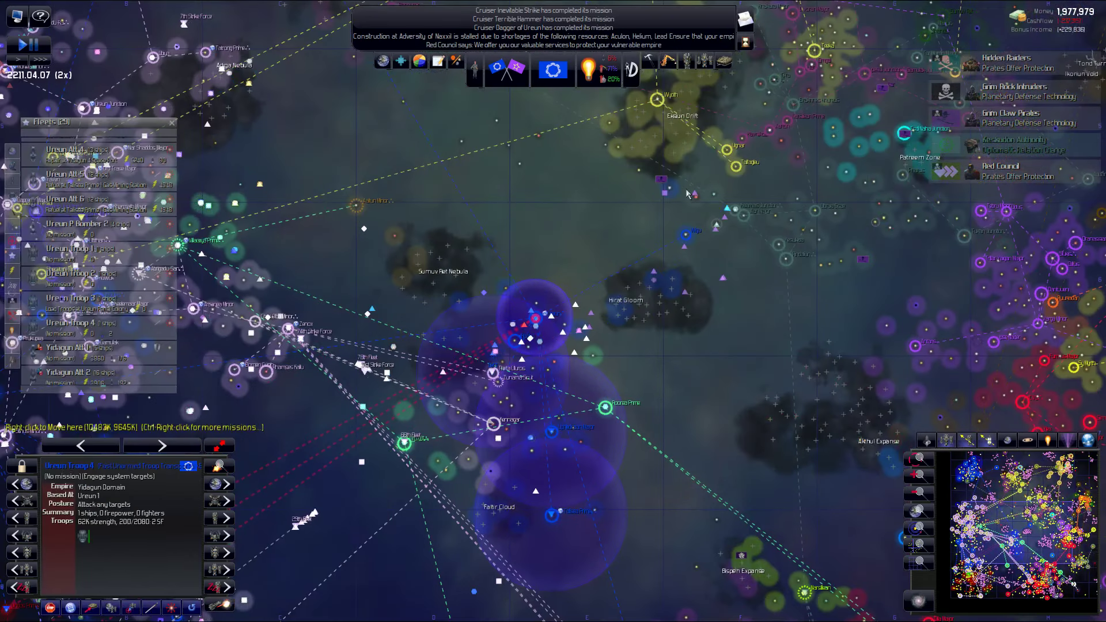
right_click(687, 240)
mouse_move(710, 280)
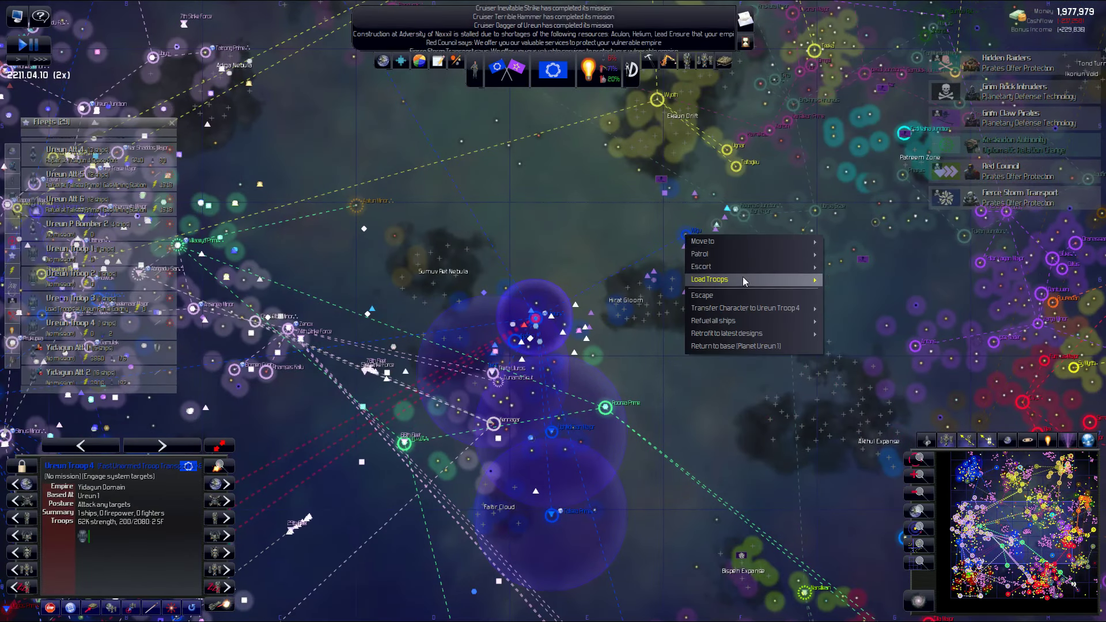
click(865, 285)
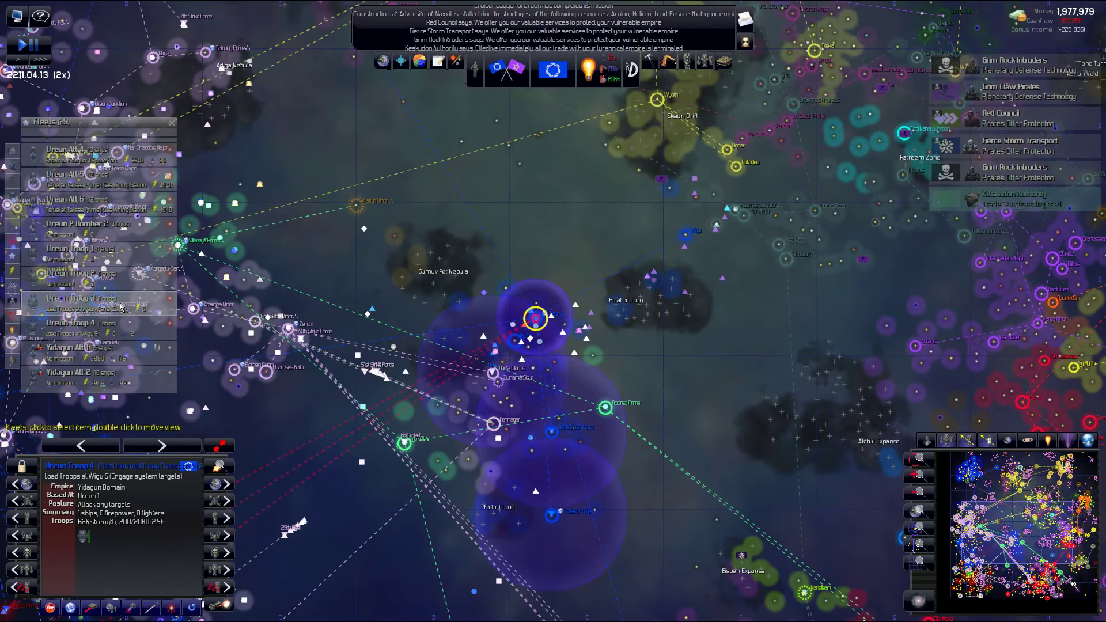
click(89, 298)
right_click(536, 324)
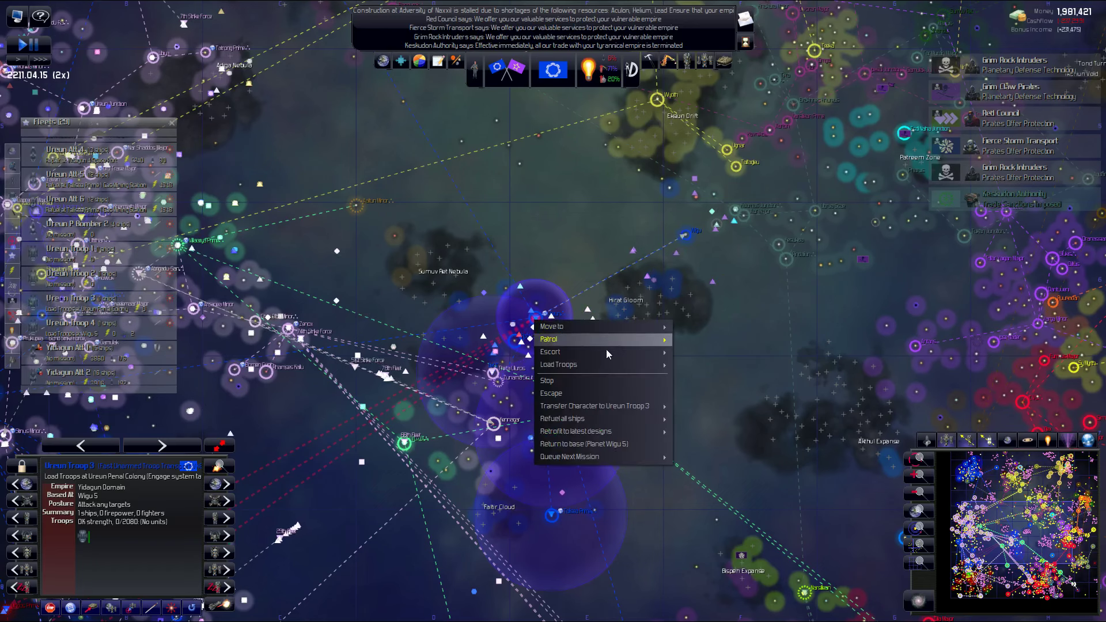
mouse_move(558, 364)
click(744, 368)
scroll(606, 364, down, 3)
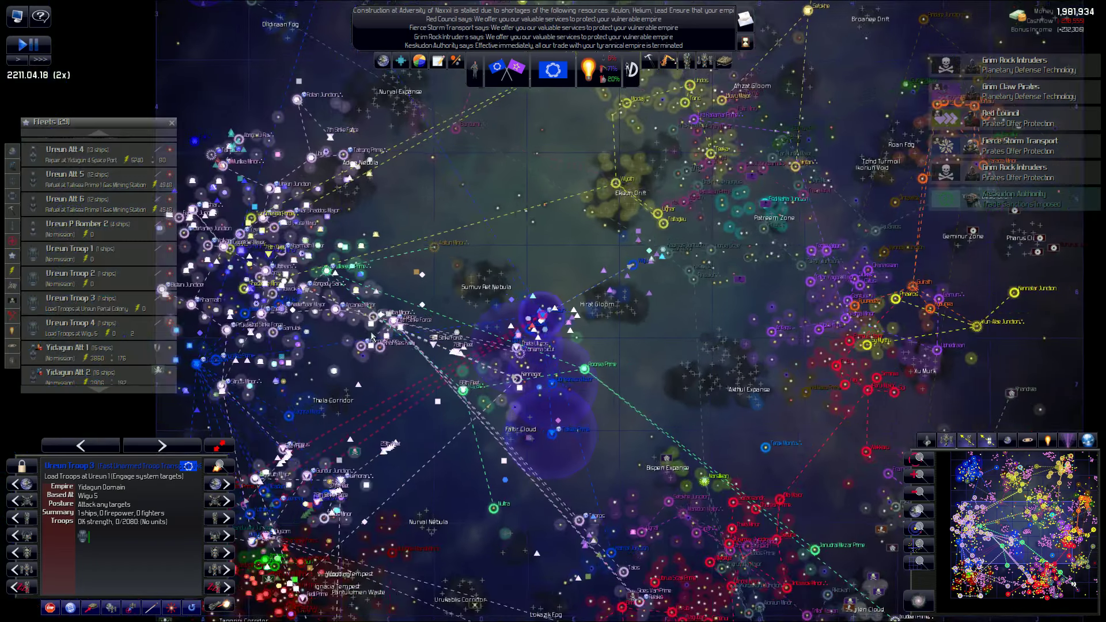
scroll(406, 365, up, 3)
scroll(416, 395, down, 2)
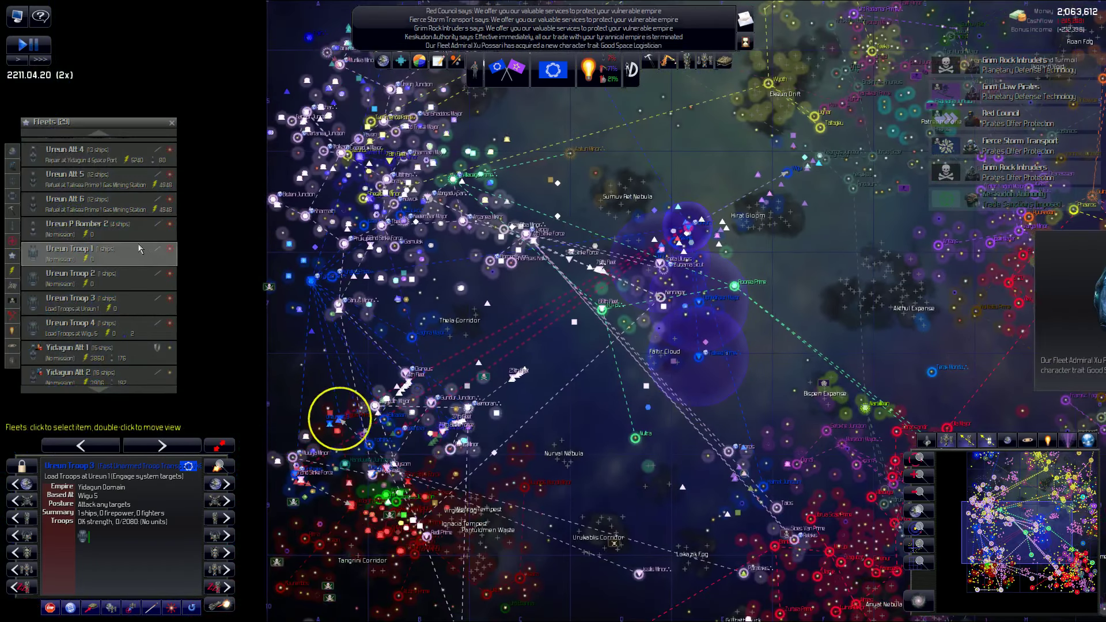
- Check fleet Ureun Att 5, clear the selection, and jump to Linthales 1
click(125, 201)
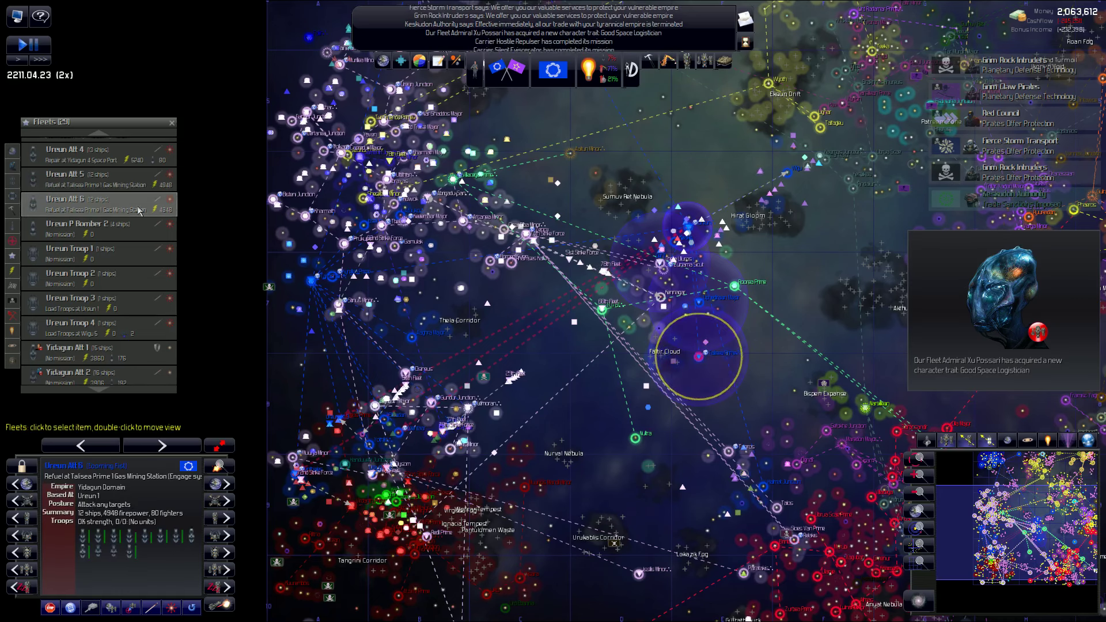
click(534, 385)
scroll(519, 372, up, 3)
scroll(485, 406, up, 3)
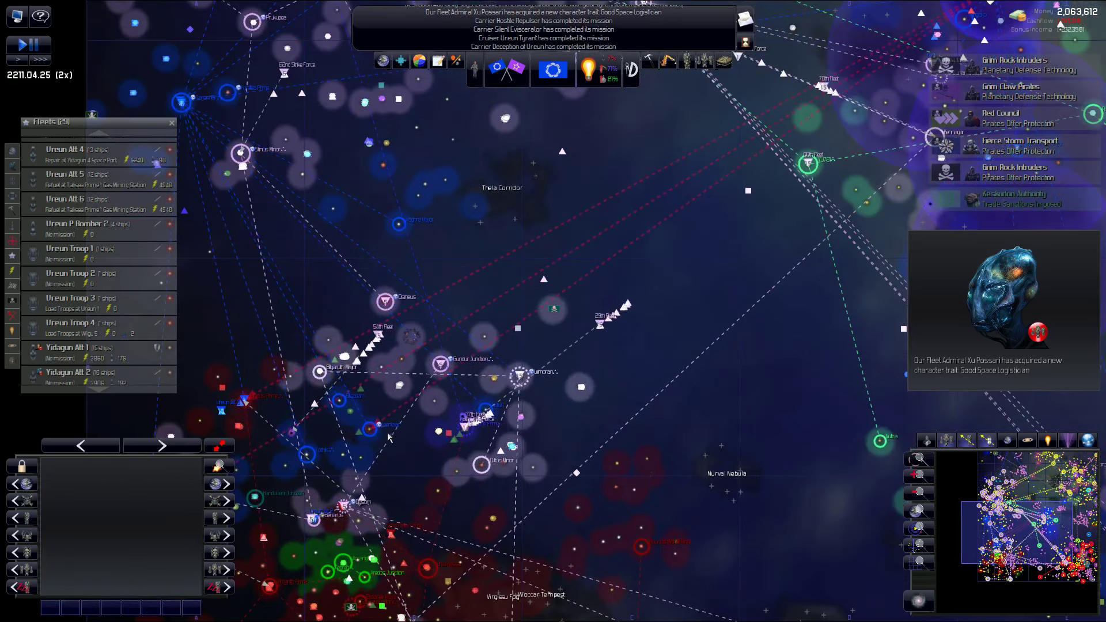
scroll(432, 424, up, 3)
scroll(385, 440, down, 3)
scroll(385, 415, up, 2)
scroll(380, 398, up, 1)
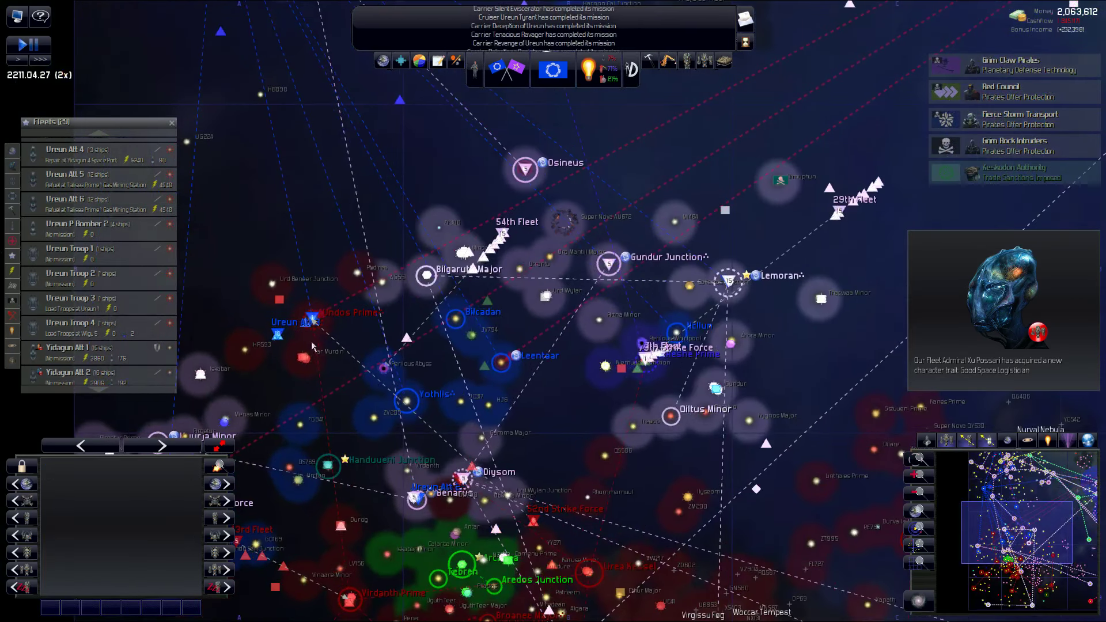
scroll(290, 342, up, 2)
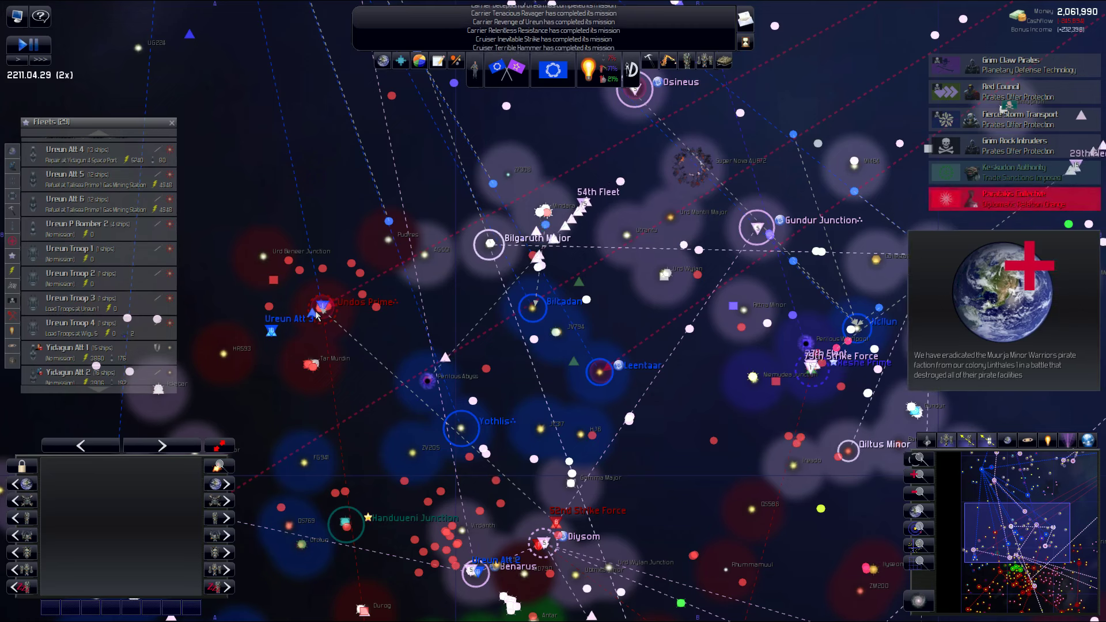
double_click(767, 324)
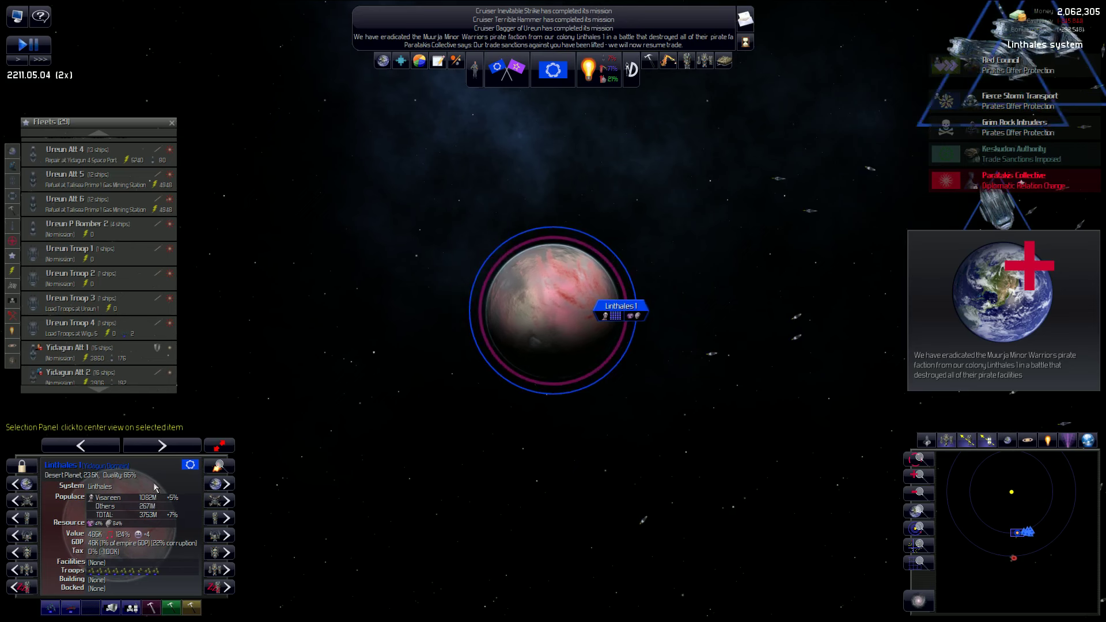
- Open the colonies overview with F2 and close it again
key(F2)
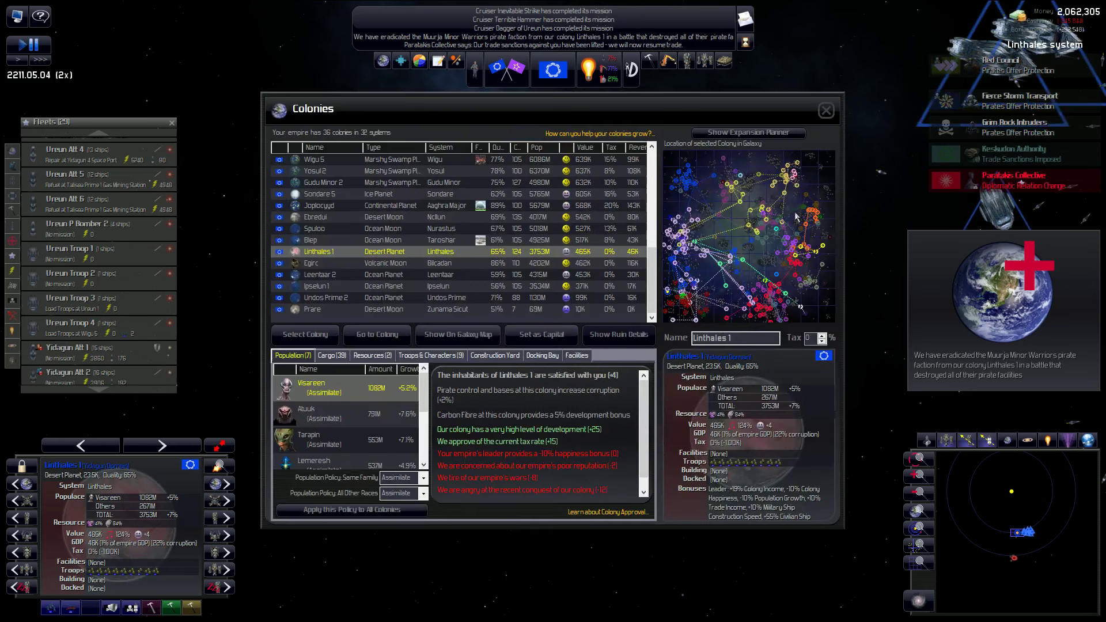
click(825, 112)
scroll(550, 297, down, 5)
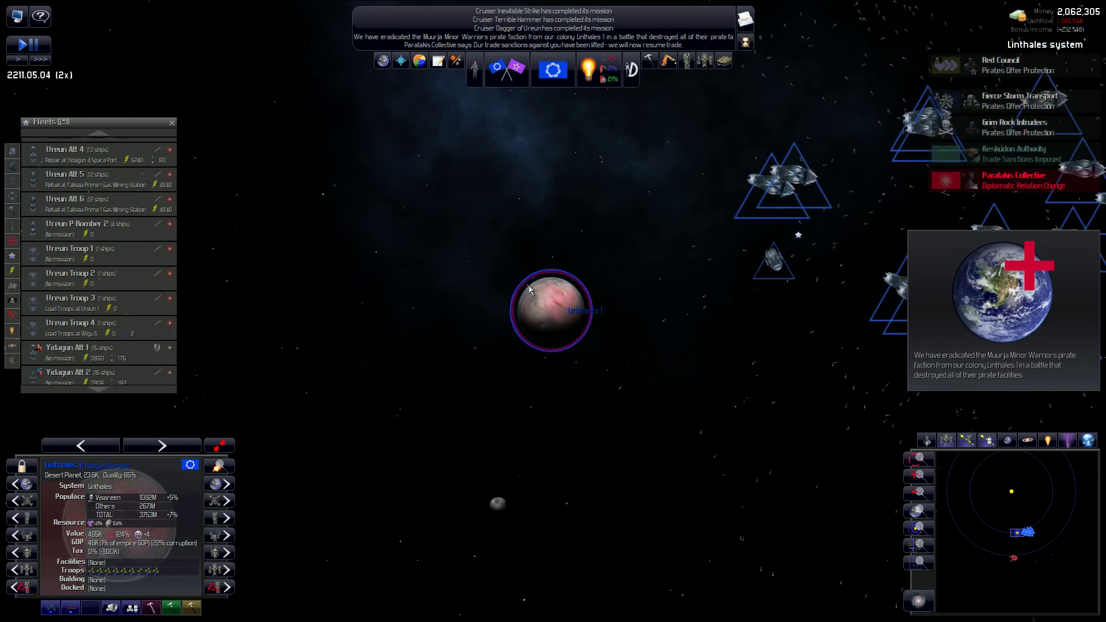
scroll(551, 294, down, 5)
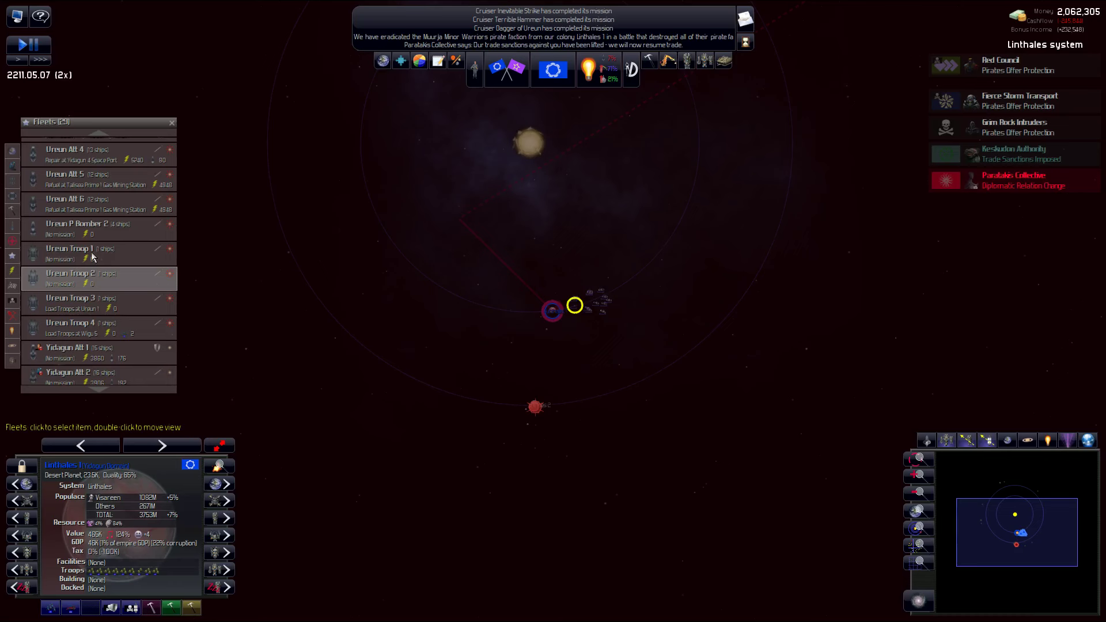
- Order fleet Ureun Troop 2 to load troops at Linthales 1, then pause the game
click(116, 278)
scroll(553, 324, up, 8)
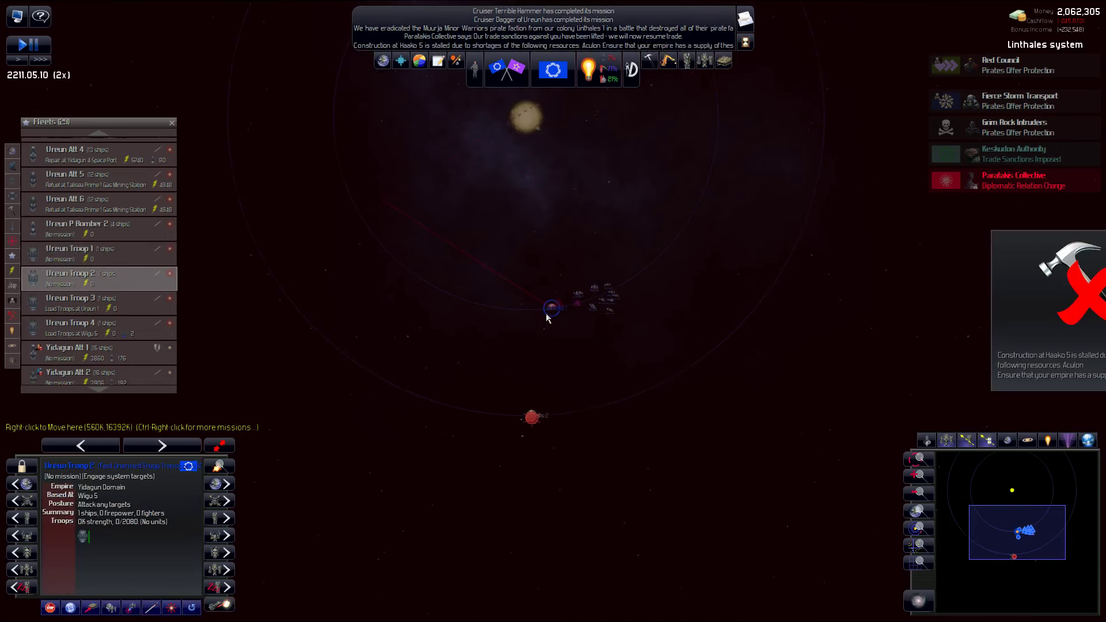
scroll(546, 310, up, 3)
right_click(577, 210)
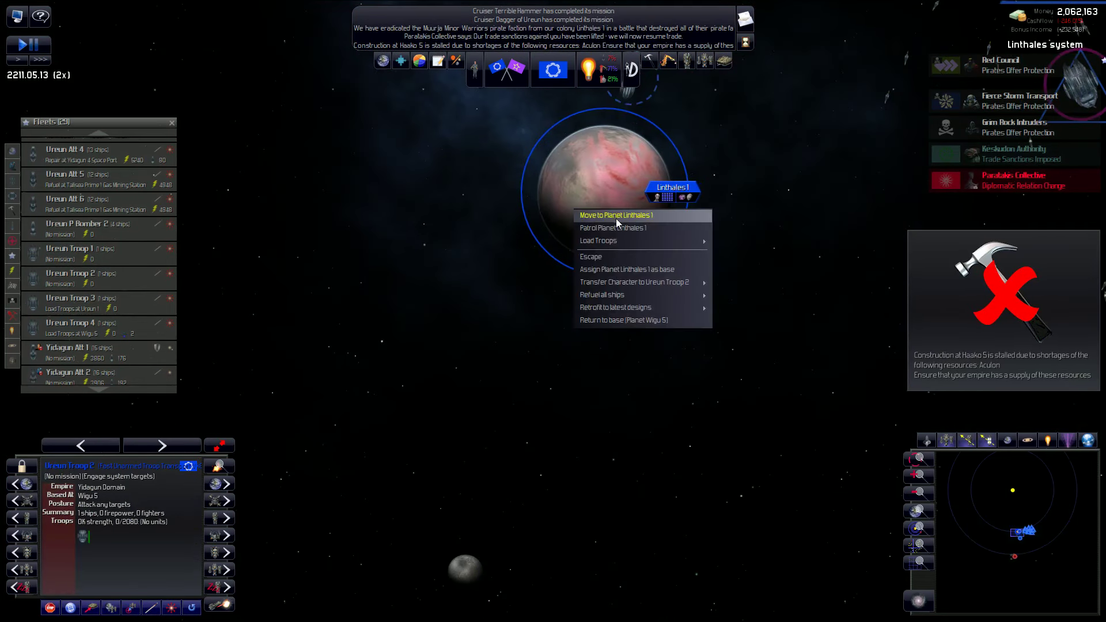
click(630, 228)
click(588, 173)
right_click(594, 216)
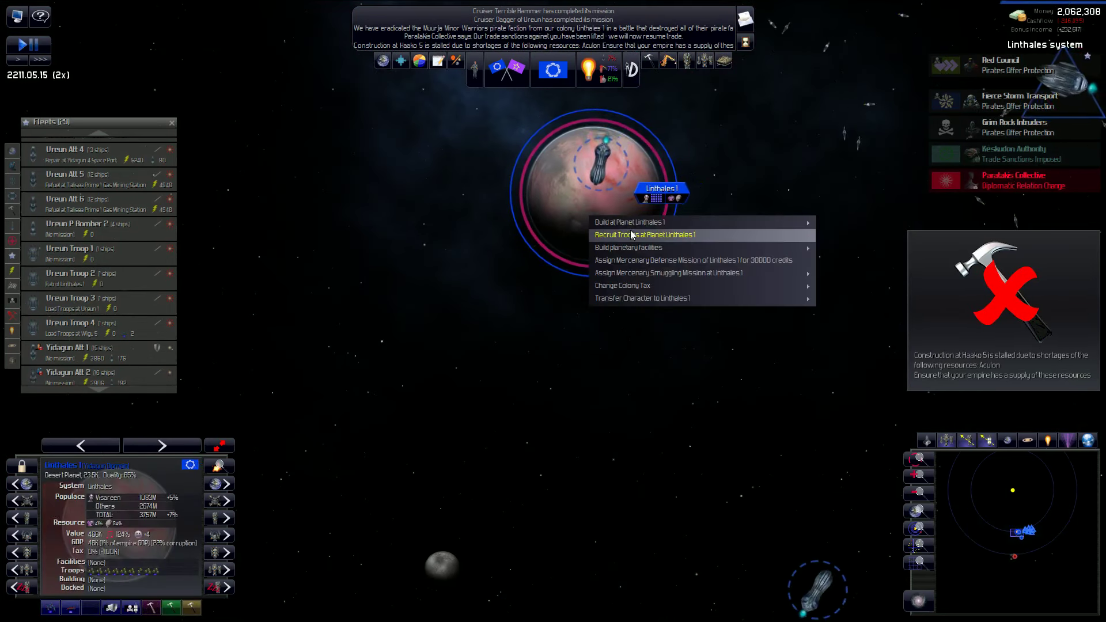
click(502, 215)
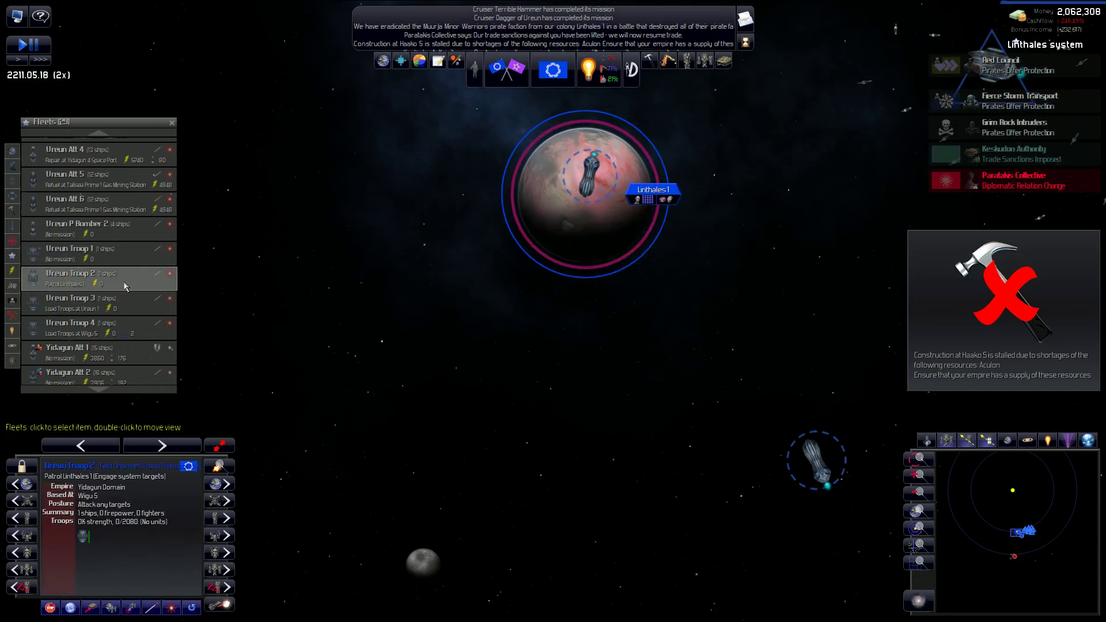
right_click(553, 199)
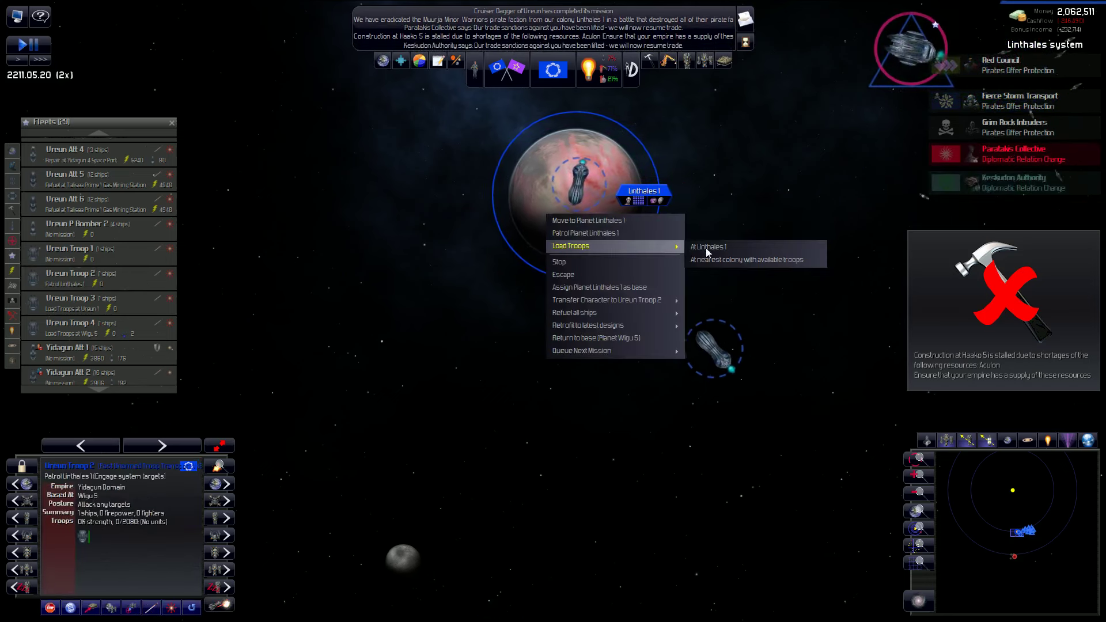
click(707, 249)
key(space)
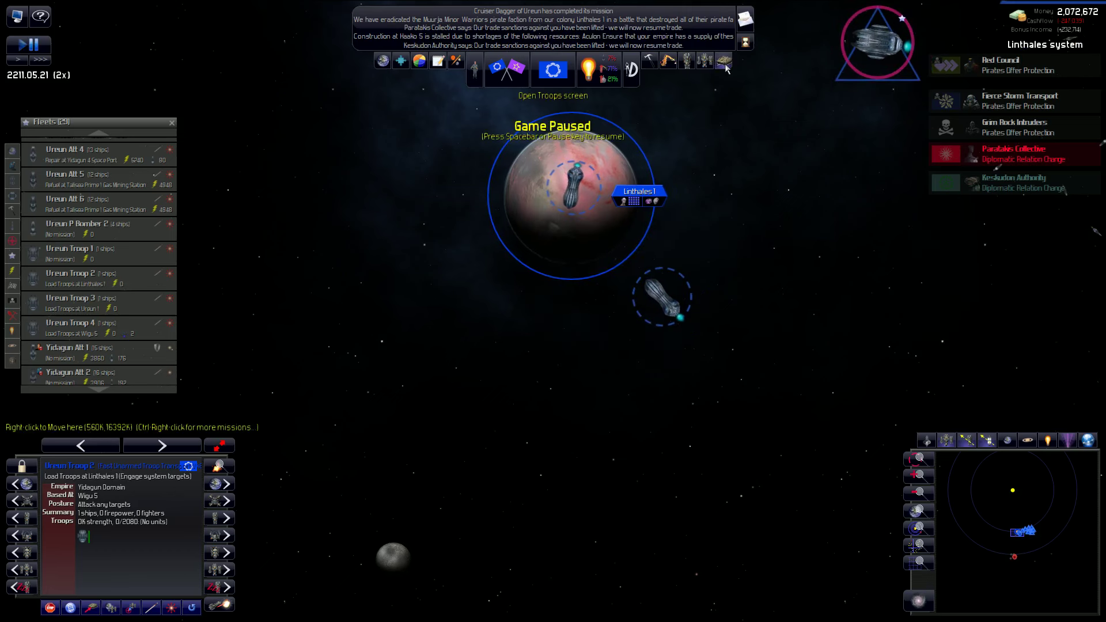
key(F9)
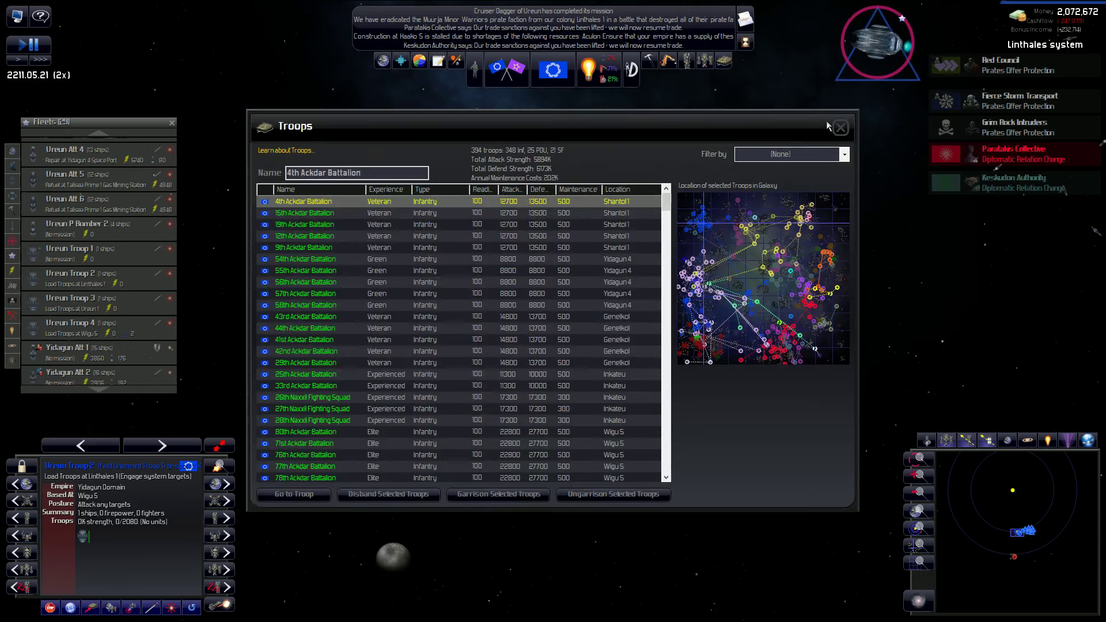
click(841, 127)
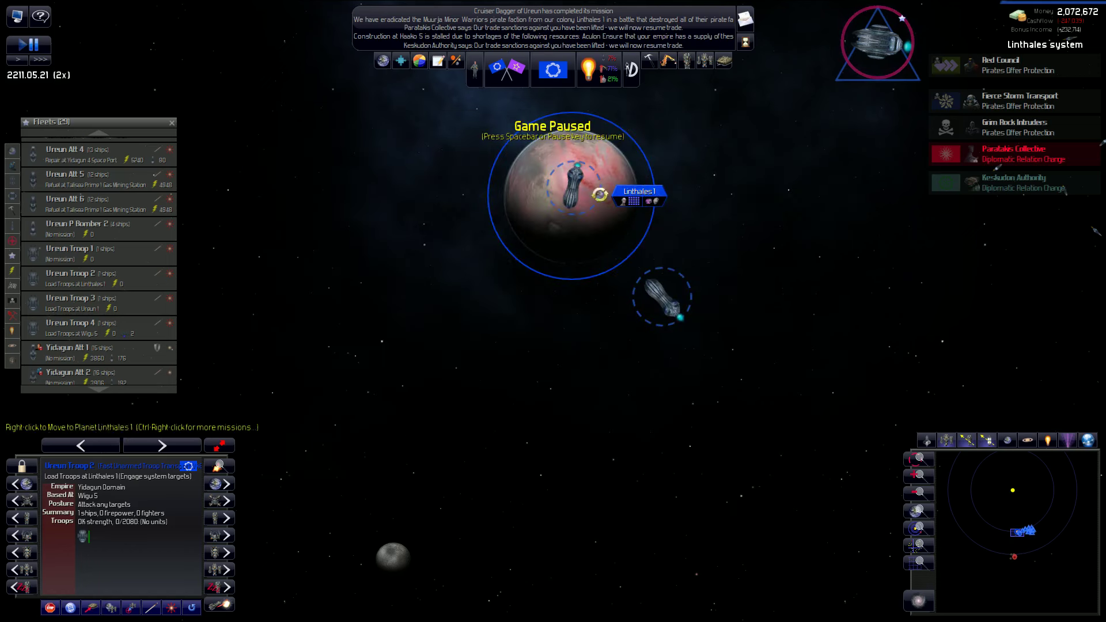
click(634, 202)
drag(666, 200, 666, 471)
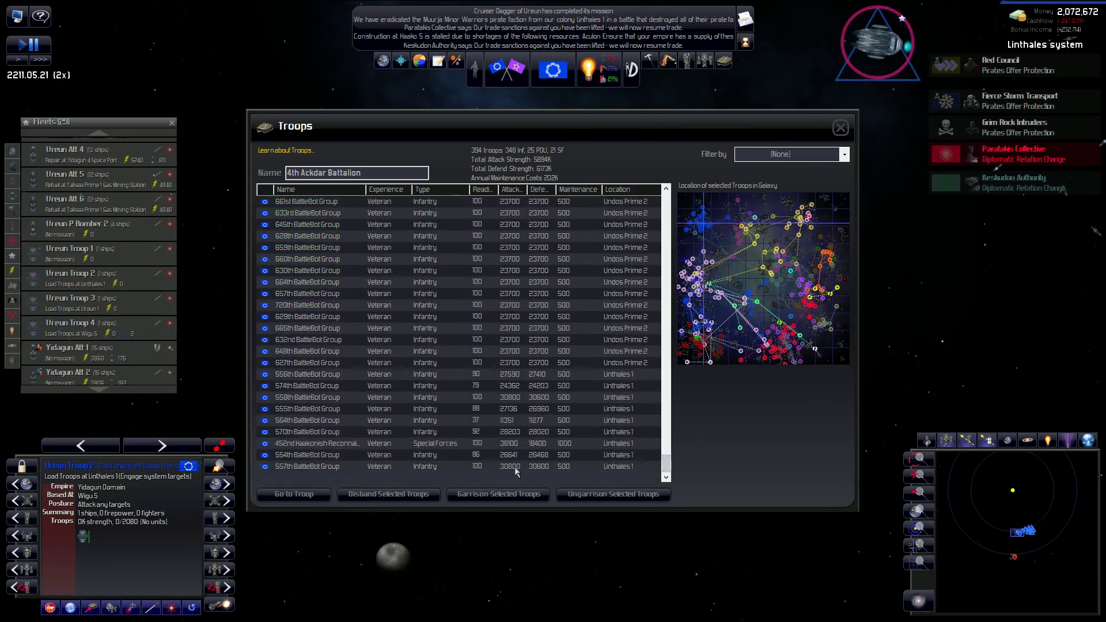
ctrl+click(438, 430)
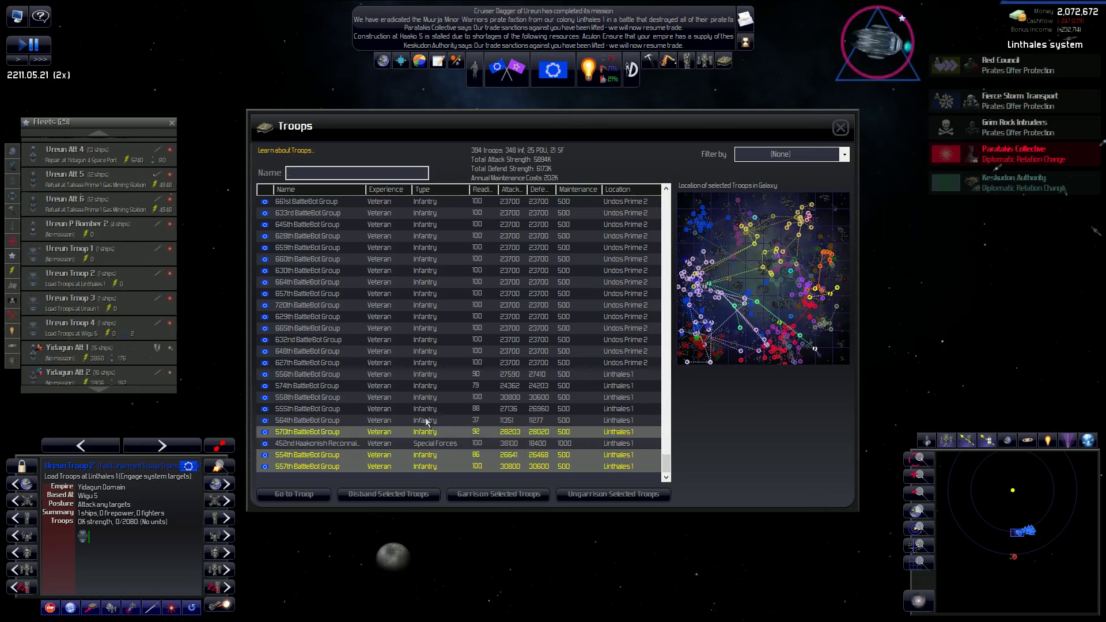
click(842, 128)
scroll(710, 196, down, 5)
scroll(736, 221, down, 5)
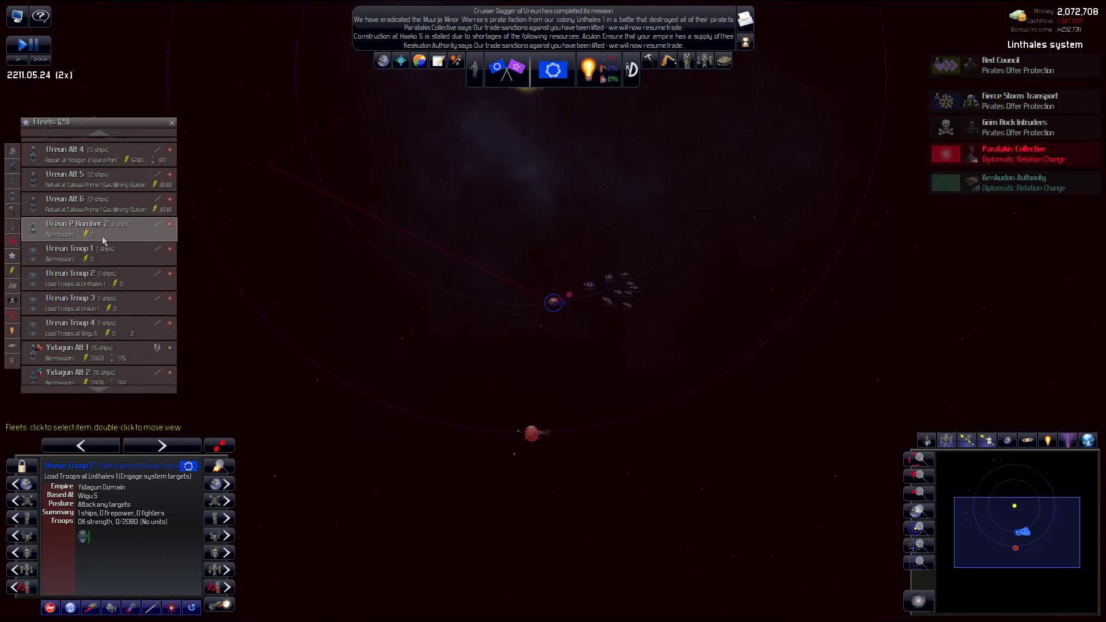
scroll(104, 237, up, 1)
scroll(99, 172, up, 1)
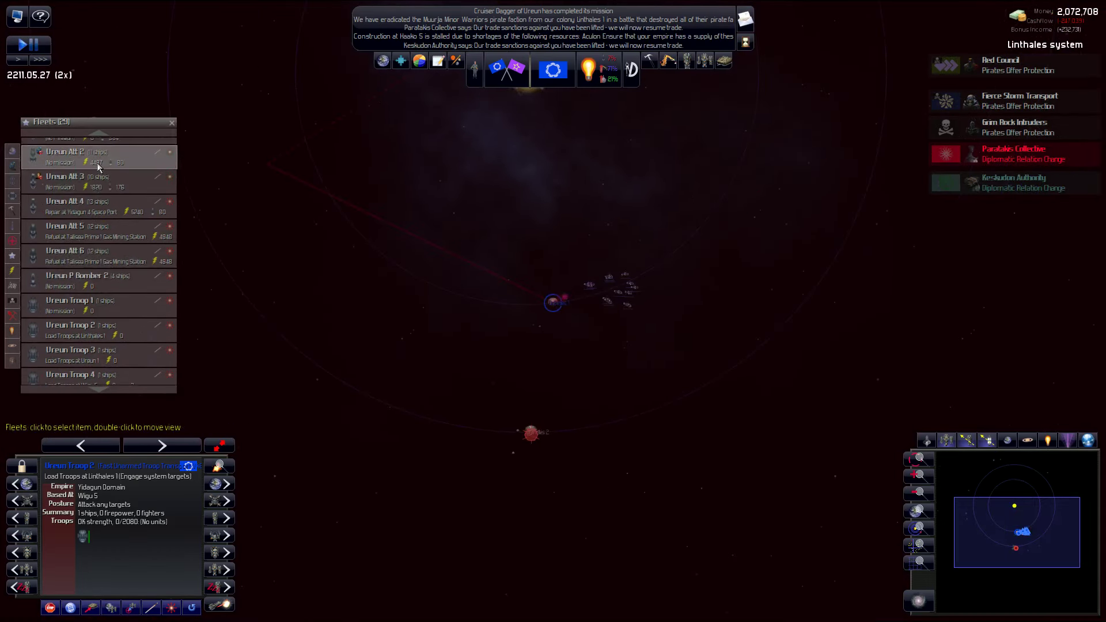
scroll(98, 167, up, 1)
- Select the idle attack fleet Ureun Att 1
click(98, 157)
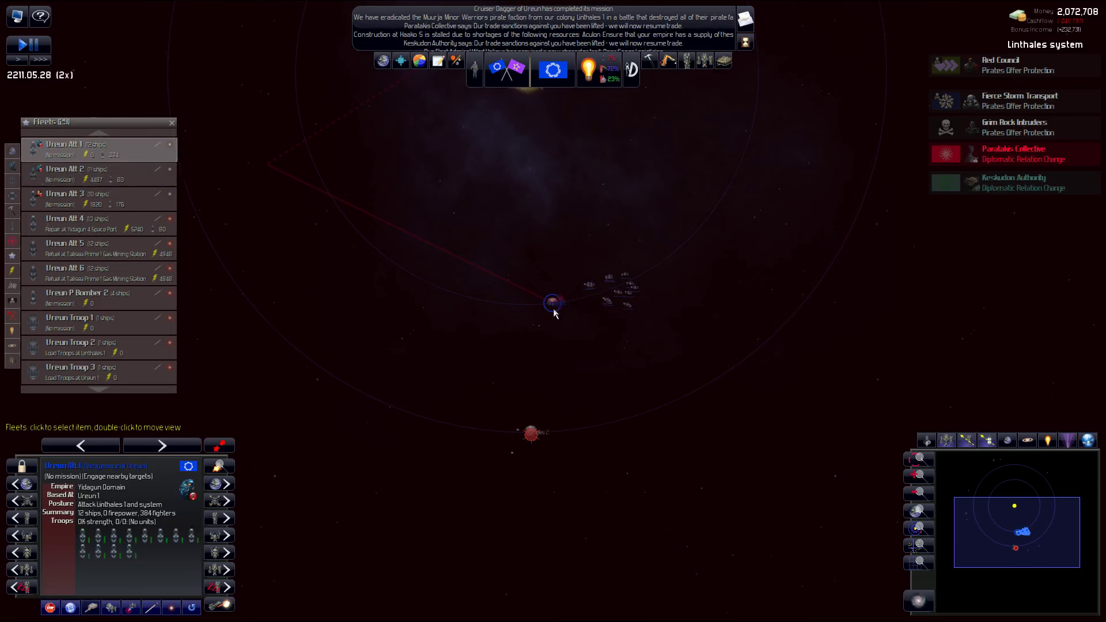
scroll(546, 310, down, 3)
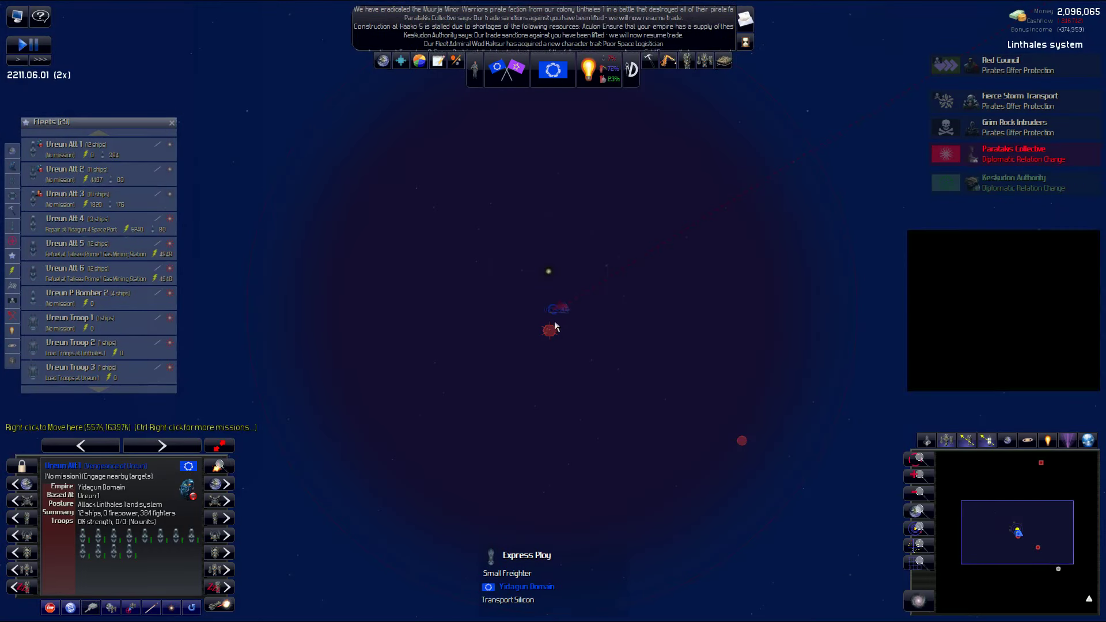
scroll(553, 326, up, 5)
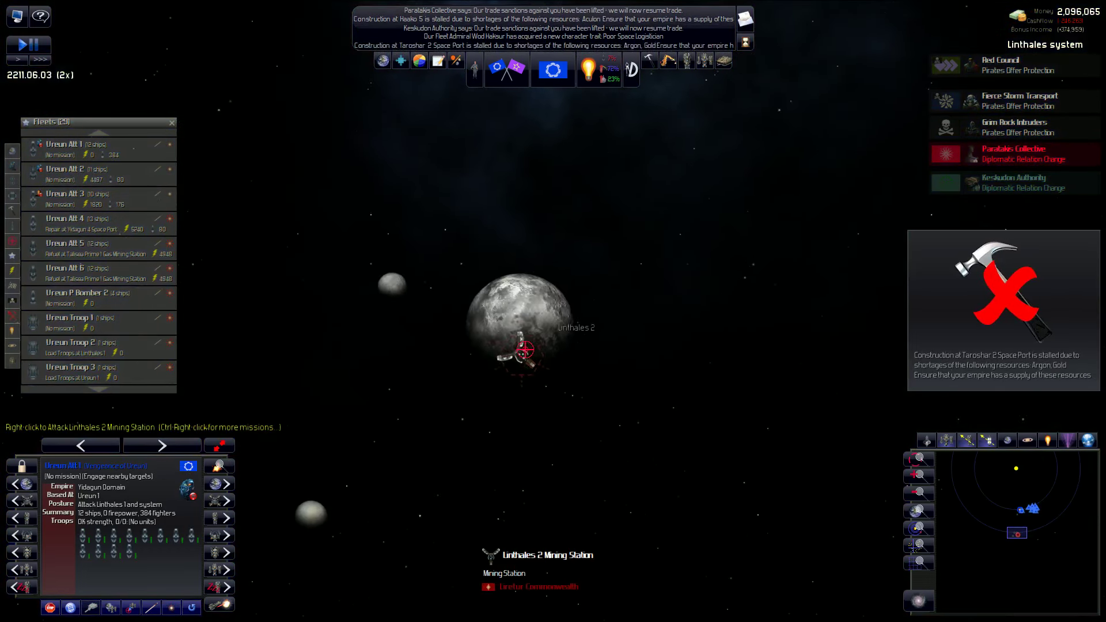
- Order Ureun Att 1 to attack Linthales 2 Mining Station, then cancel that mission with Stop
right_click(525, 351)
scroll(588, 255, down, 3)
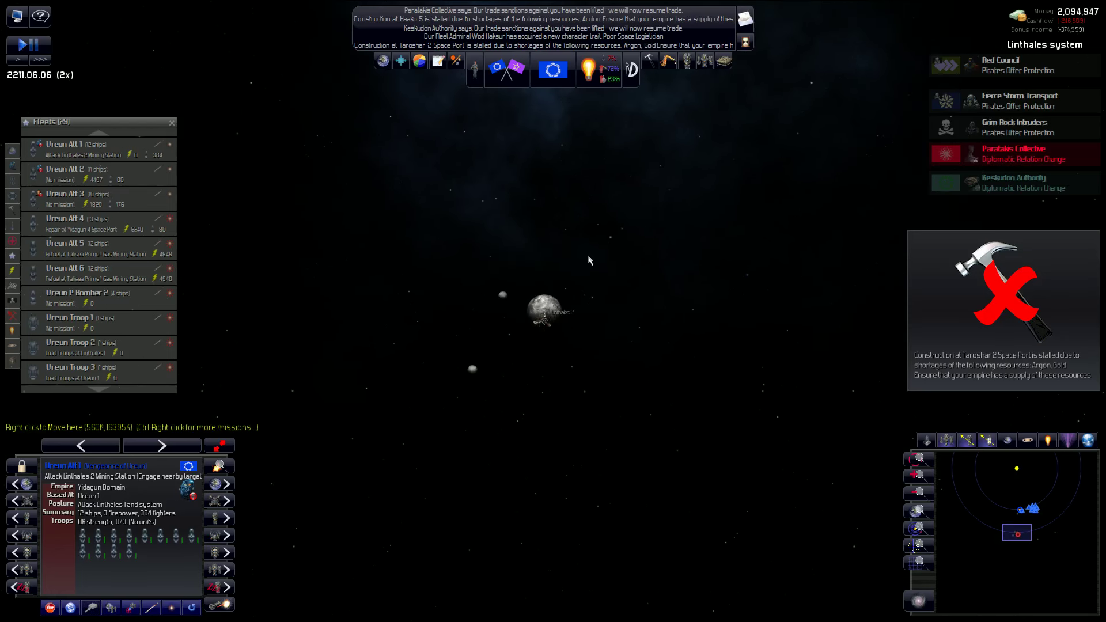
scroll(597, 225, down, 5)
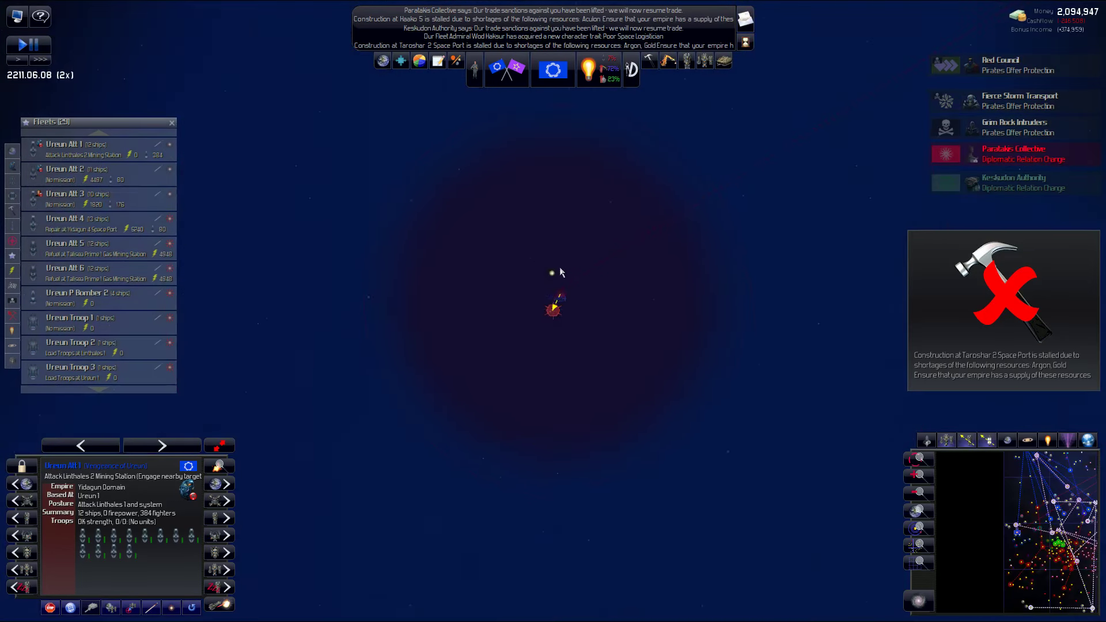
scroll(553, 303, down, 5)
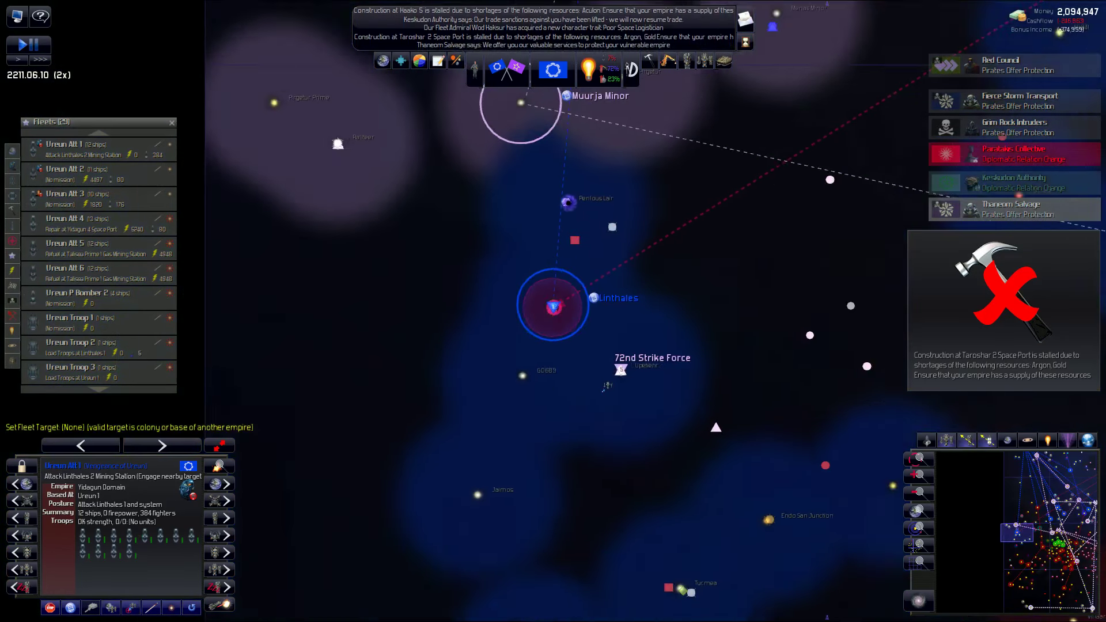
scroll(571, 311, down, 3)
right_click(632, 302)
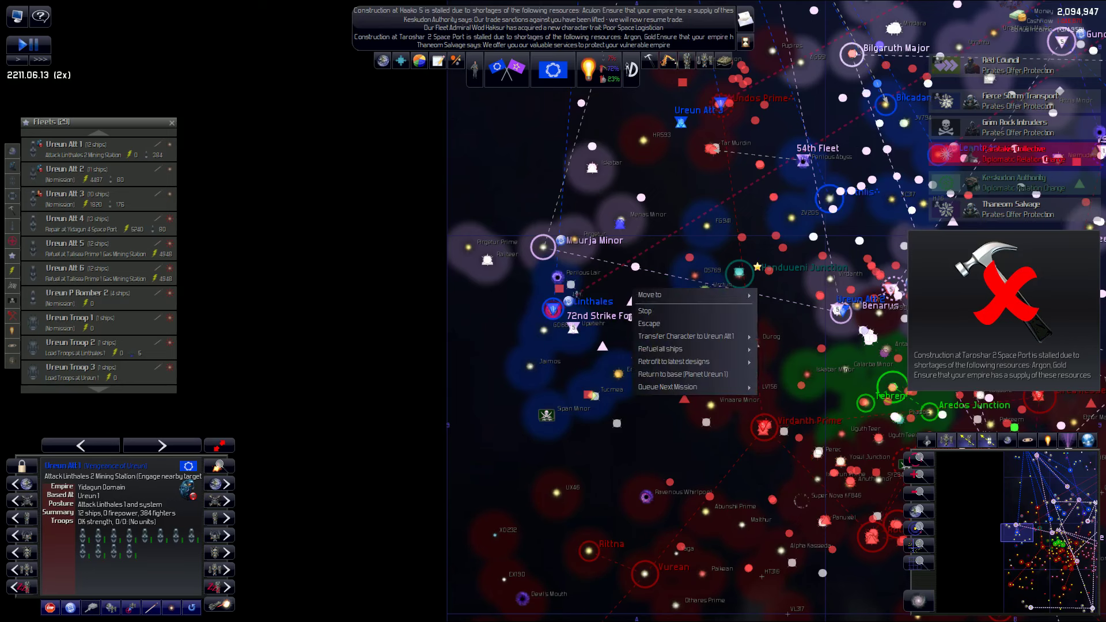
click(632, 300)
scroll(555, 317, up, 5)
scroll(555, 317, up, 3)
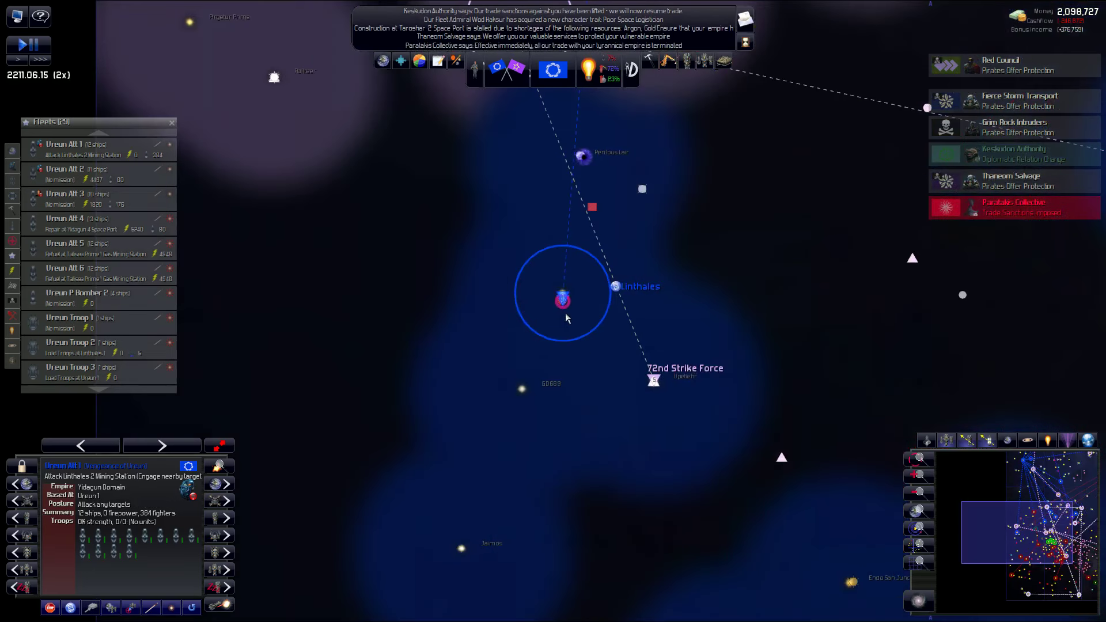
scroll(562, 308, up, 3)
scroll(562, 303, up, 3)
scroll(570, 295, up, 3)
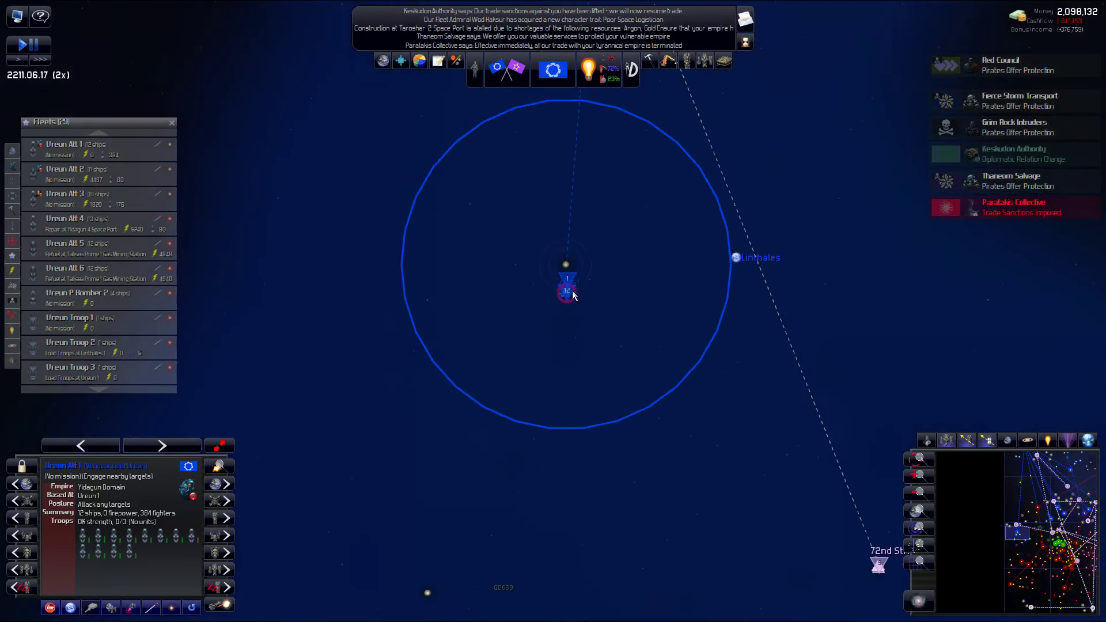
scroll(573, 291, up, 3)
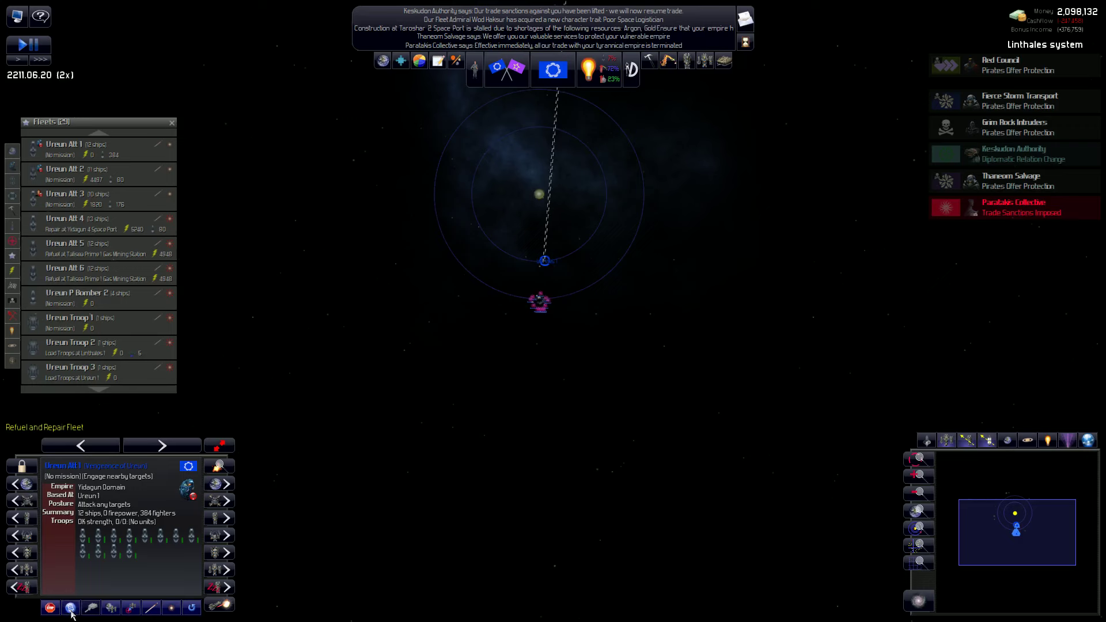
scroll(641, 282, down, 3)
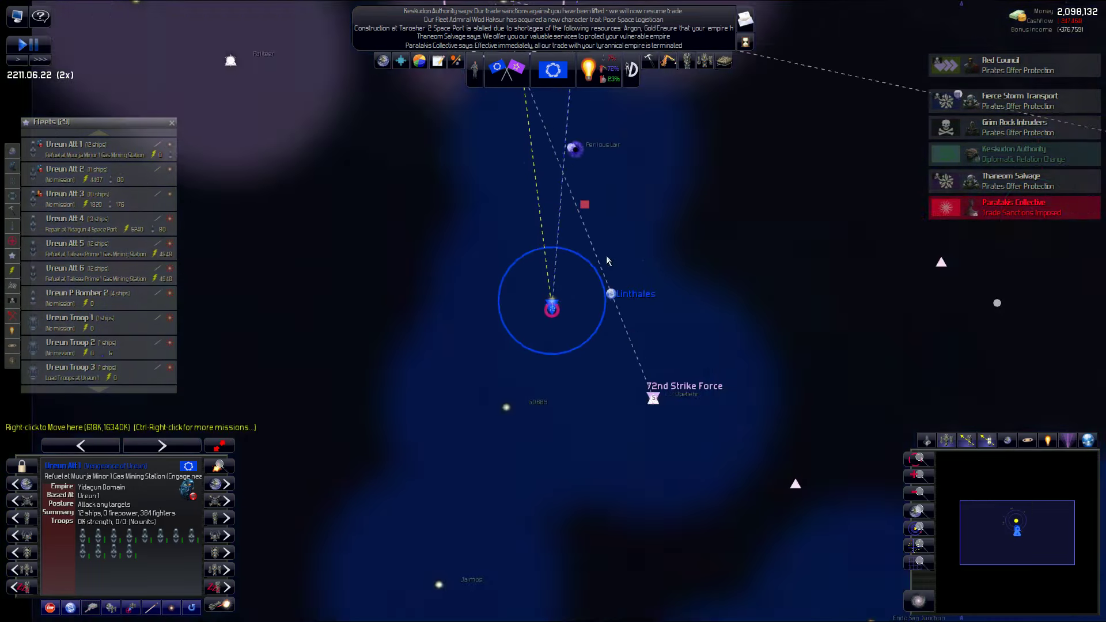
scroll(606, 255, down, 3)
scroll(604, 258, down, 3)
scroll(566, 271, up, 3)
scroll(565, 277, up, 3)
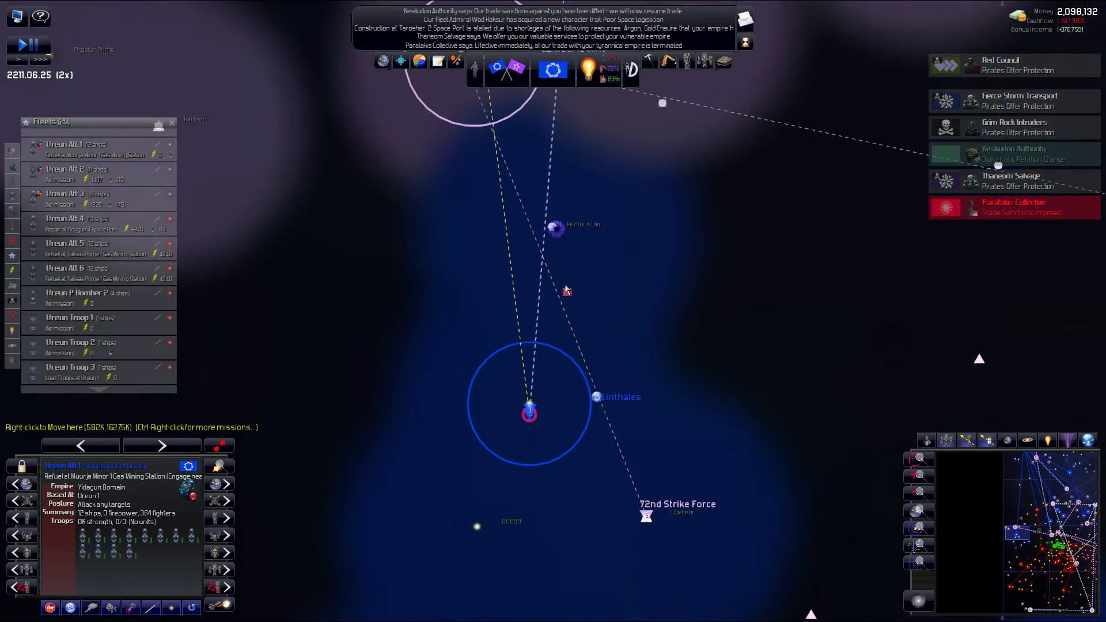
scroll(567, 295, up, 3)
scroll(567, 295, up, 3)
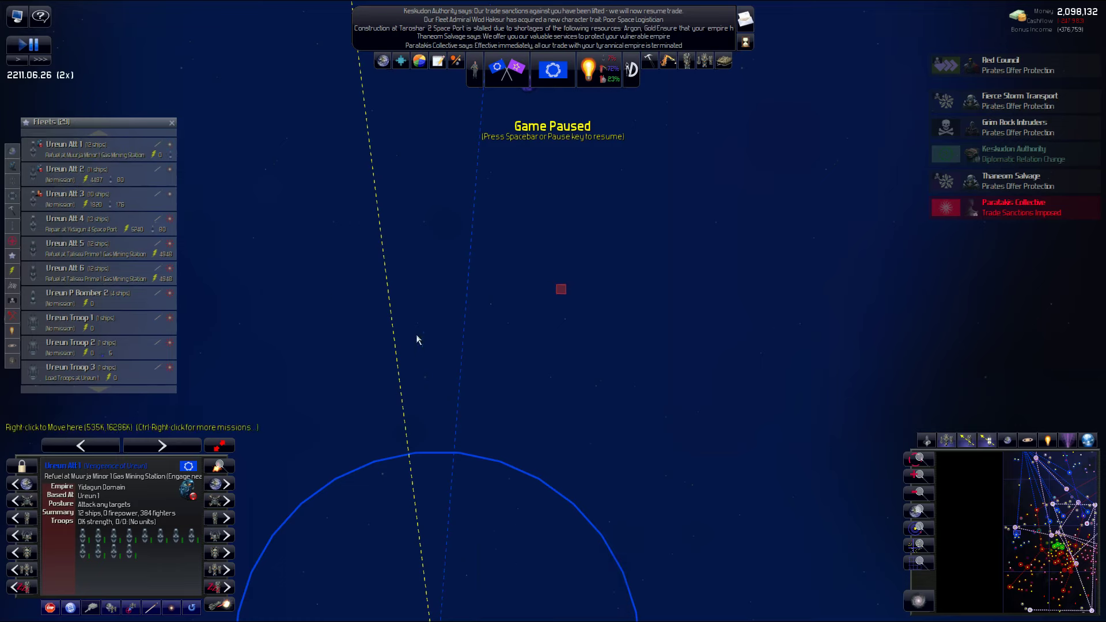
scroll(416, 334, down, 3)
click(91, 173)
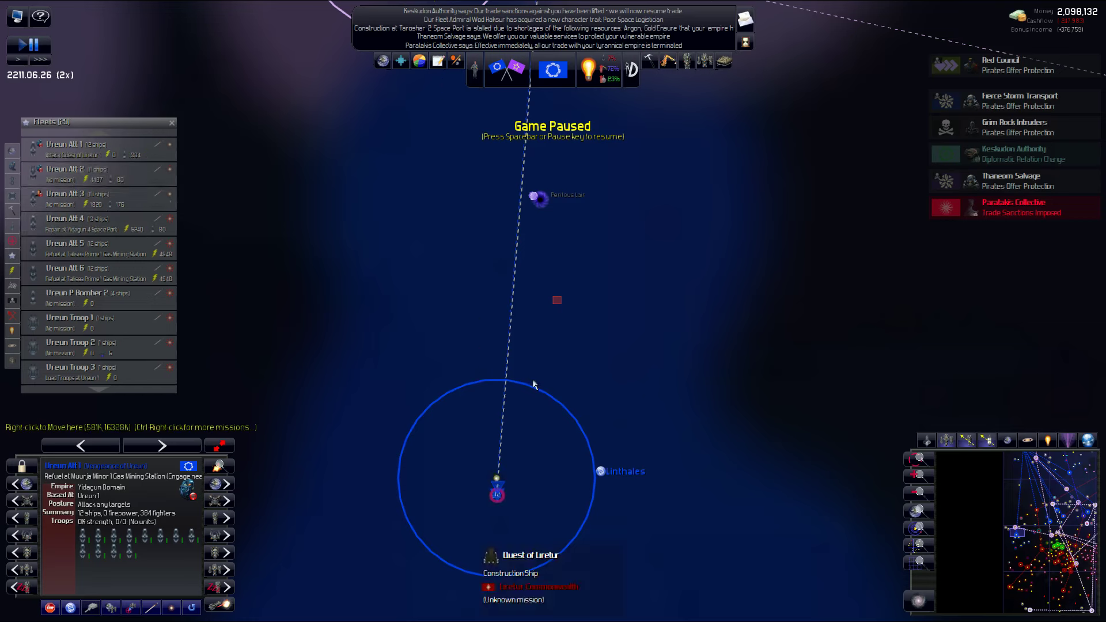
key(space)
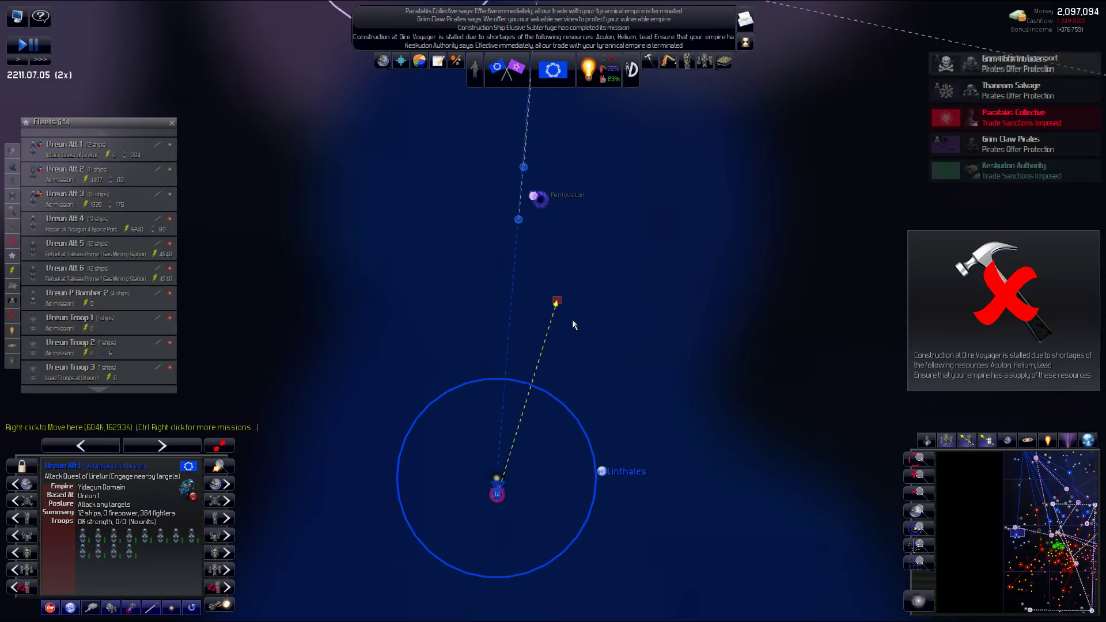
scroll(581, 333, down, 3)
scroll(580, 336, down, 2)
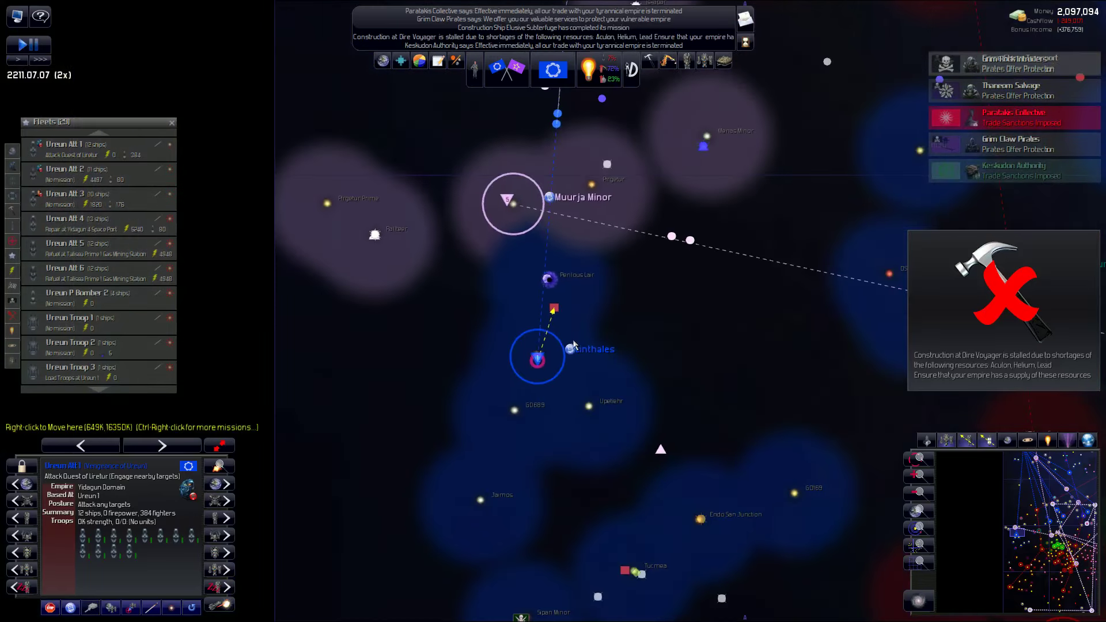
scroll(562, 341, up, 3)
scroll(540, 350, up, 2)
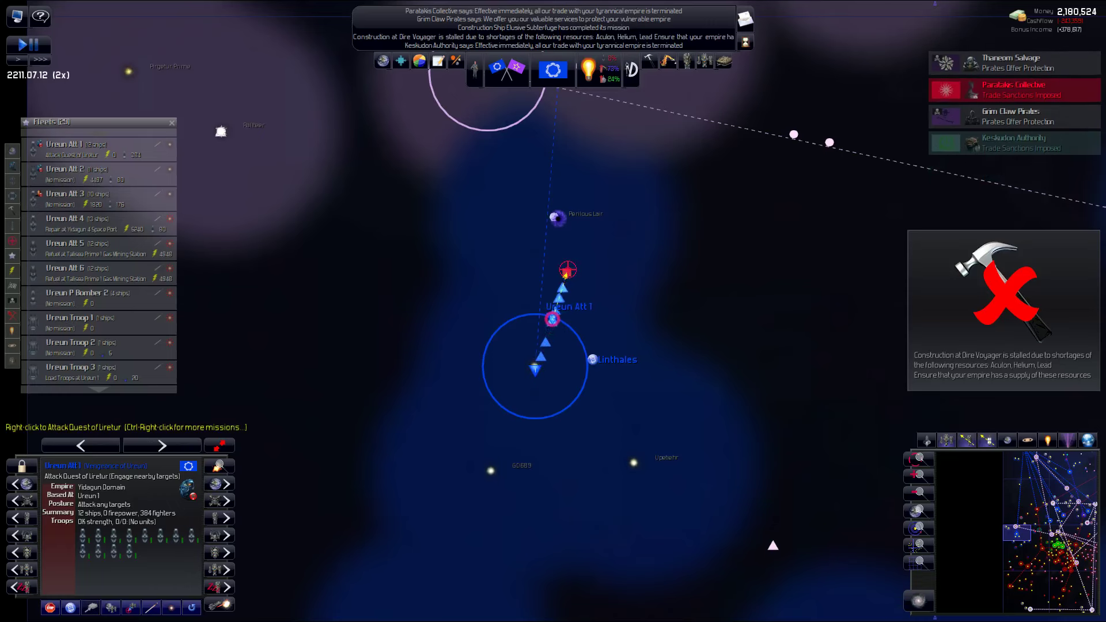
scroll(562, 277, up, 3)
scroll(562, 276, up, 3)
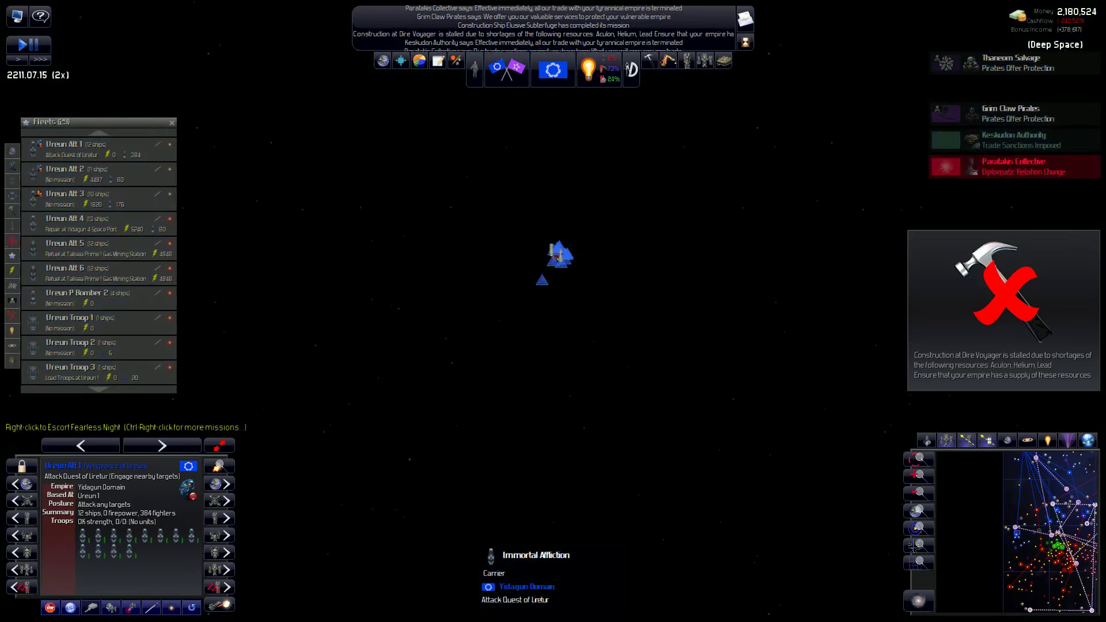
scroll(562, 278, up, 3)
scroll(605, 303, up, 3)
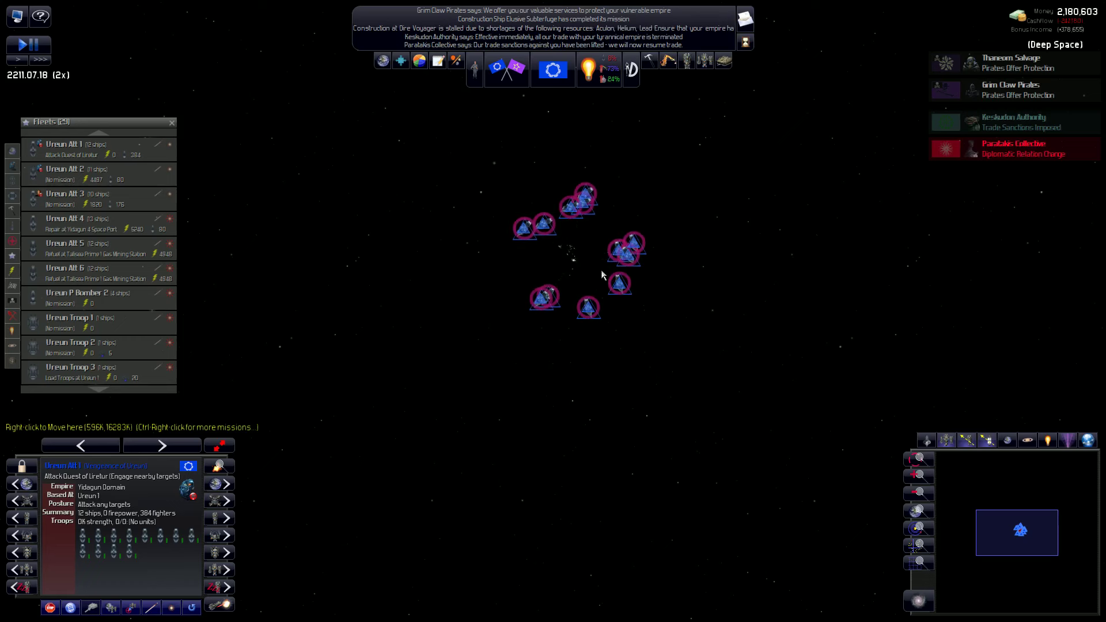
scroll(588, 268, up, 3)
scroll(588, 272, down, 5)
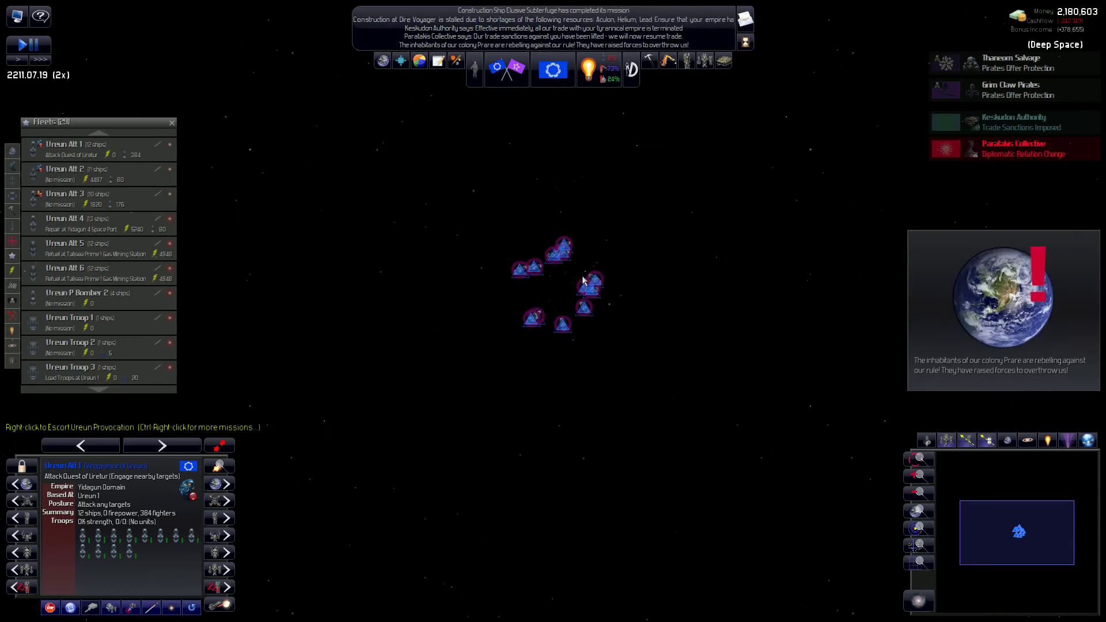
scroll(584, 276, down, 3)
scroll(585, 276, down, 3)
scroll(586, 280, down, 3)
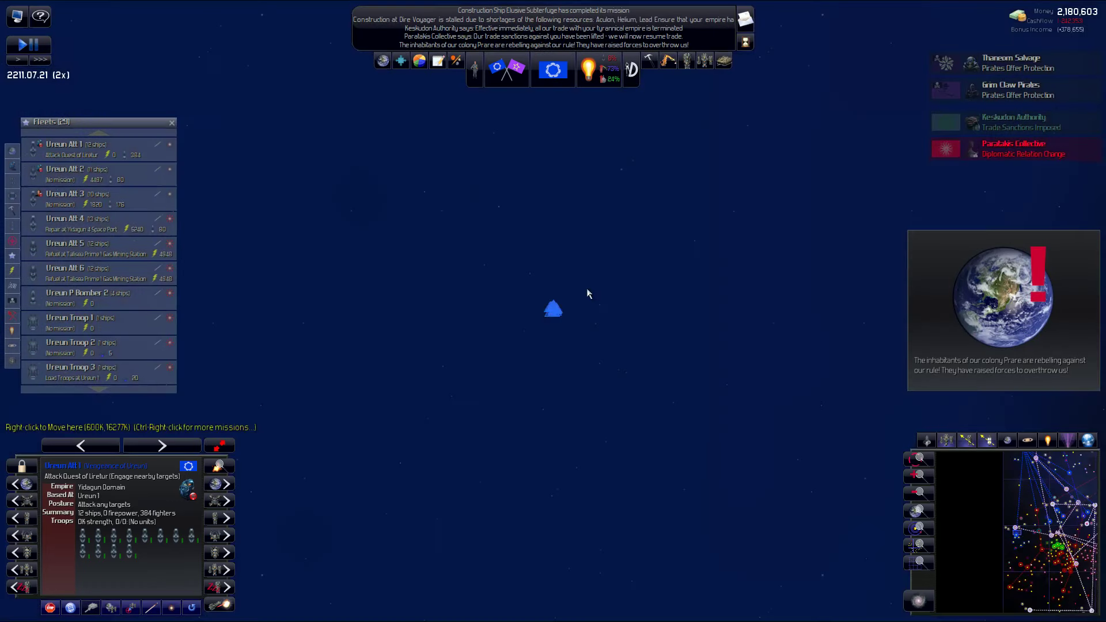
scroll(587, 288, down, 5)
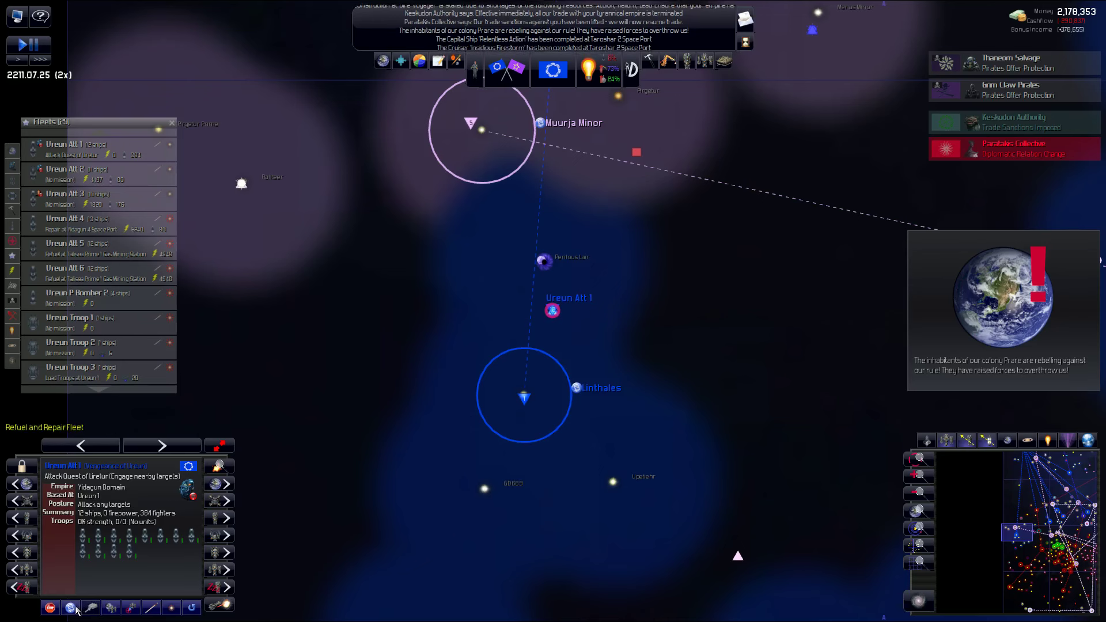
click(975, 313)
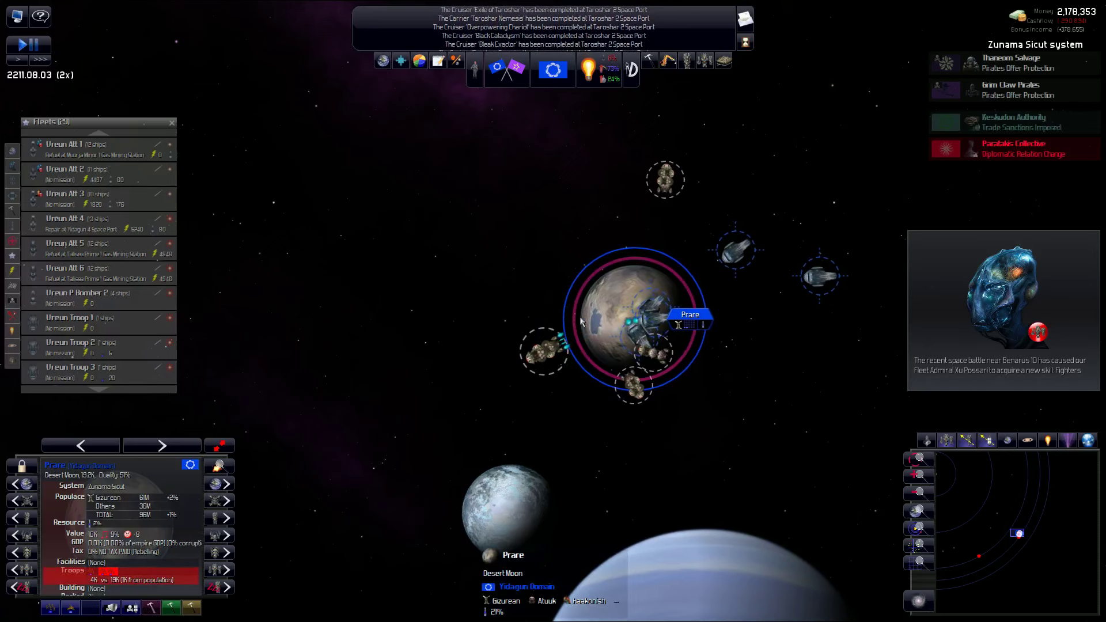
scroll(613, 295, down, 5)
scroll(578, 321, down, 5)
scroll(567, 316, down, 5)
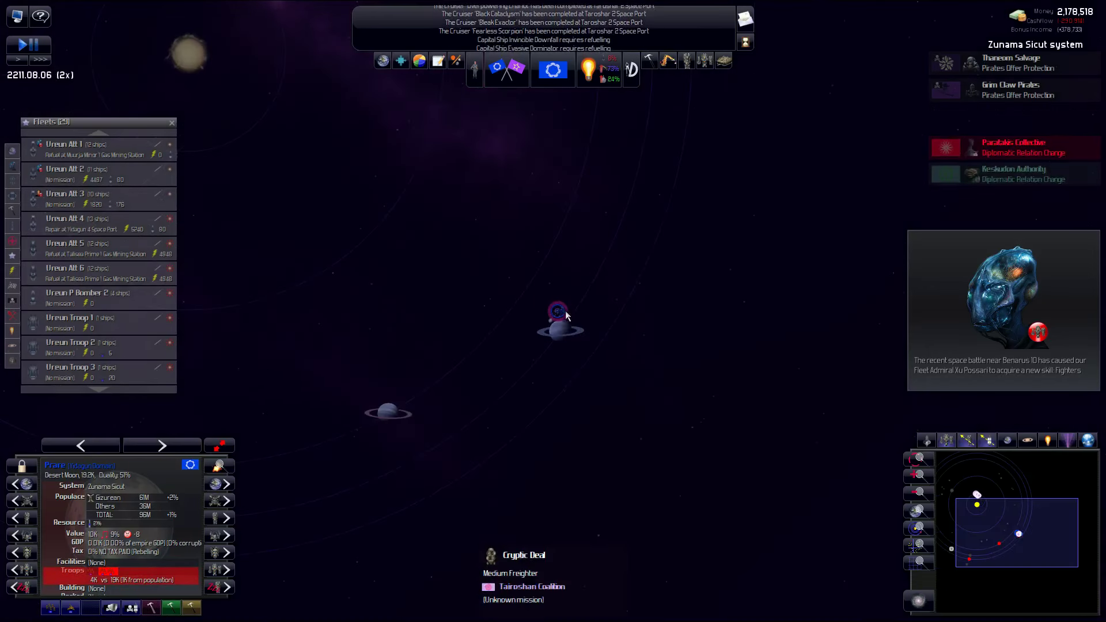
scroll(560, 313, up, 4)
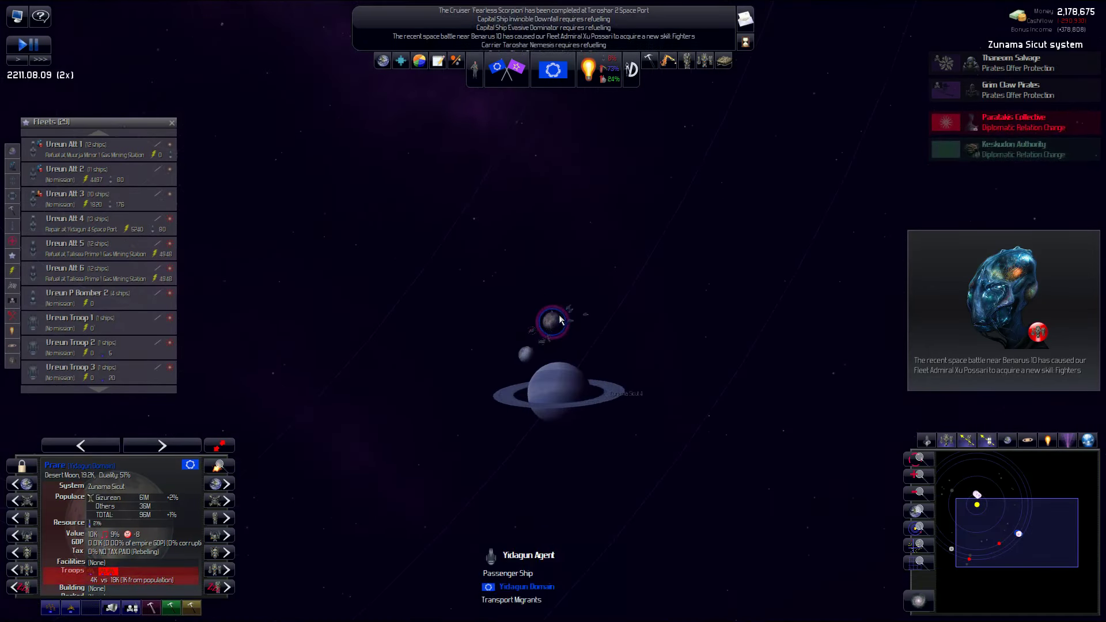
scroll(561, 320, up, 5)
scroll(545, 346, up, 3)
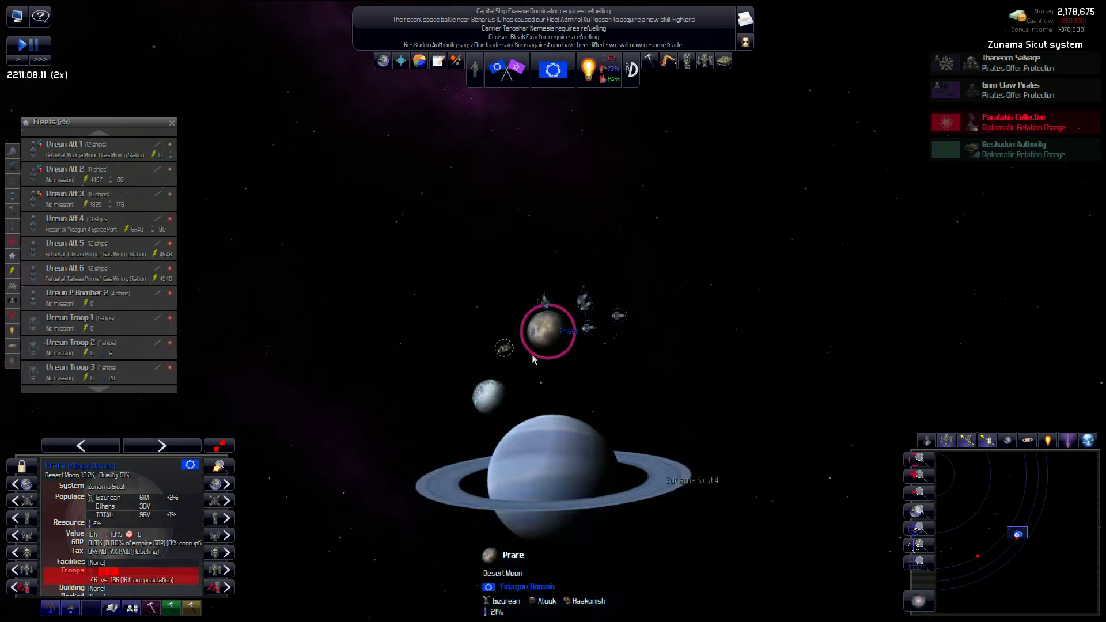
scroll(533, 359, down, 2)
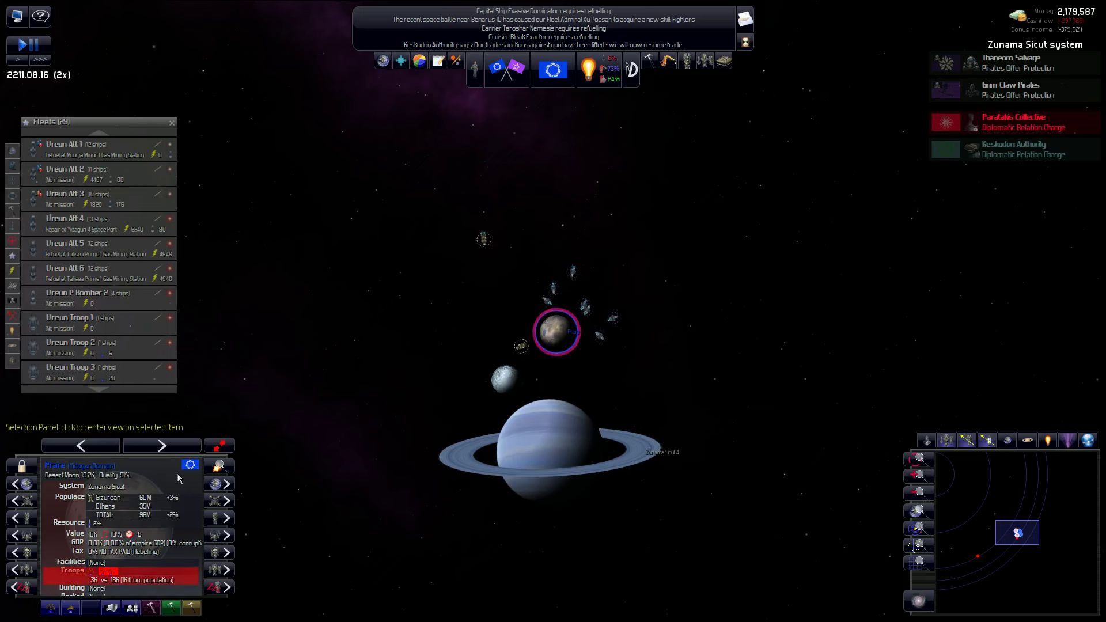
scroll(519, 337, up, 4)
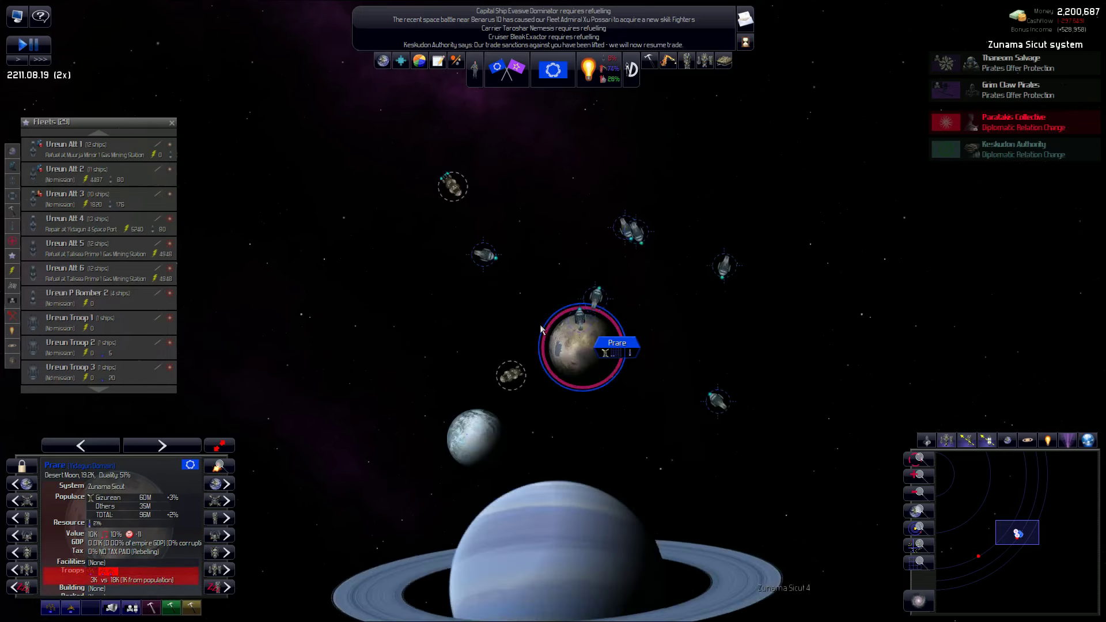
scroll(553, 346, up, 4)
scroll(574, 347, down, 4)
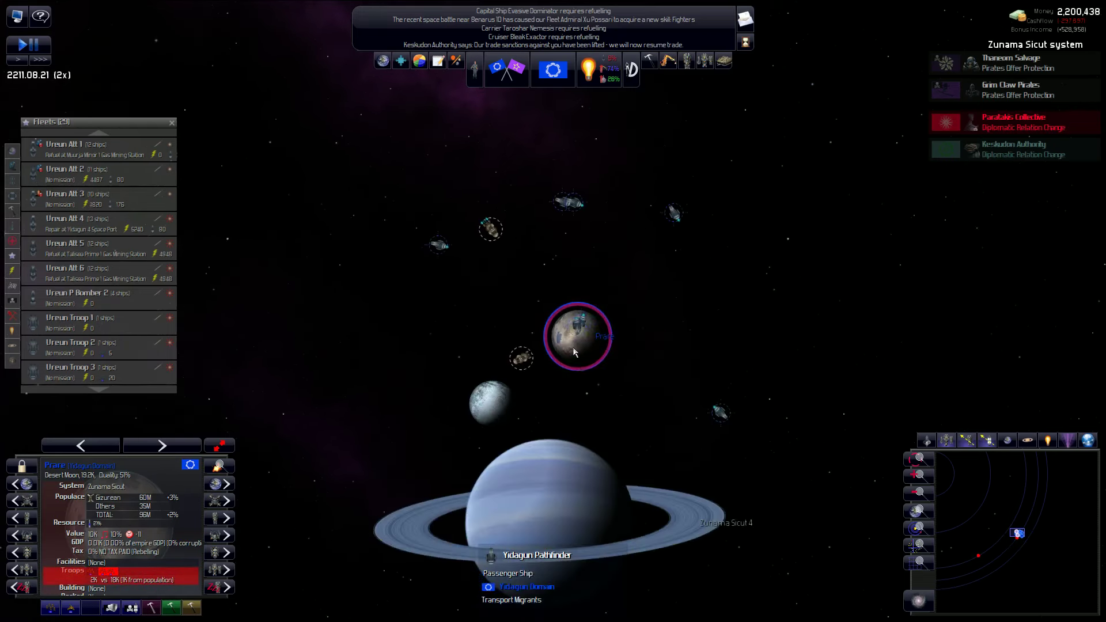
scroll(573, 335, down, 3)
scroll(565, 320, down, 3)
scroll(554, 322, up, 4)
scroll(547, 319, up, 3)
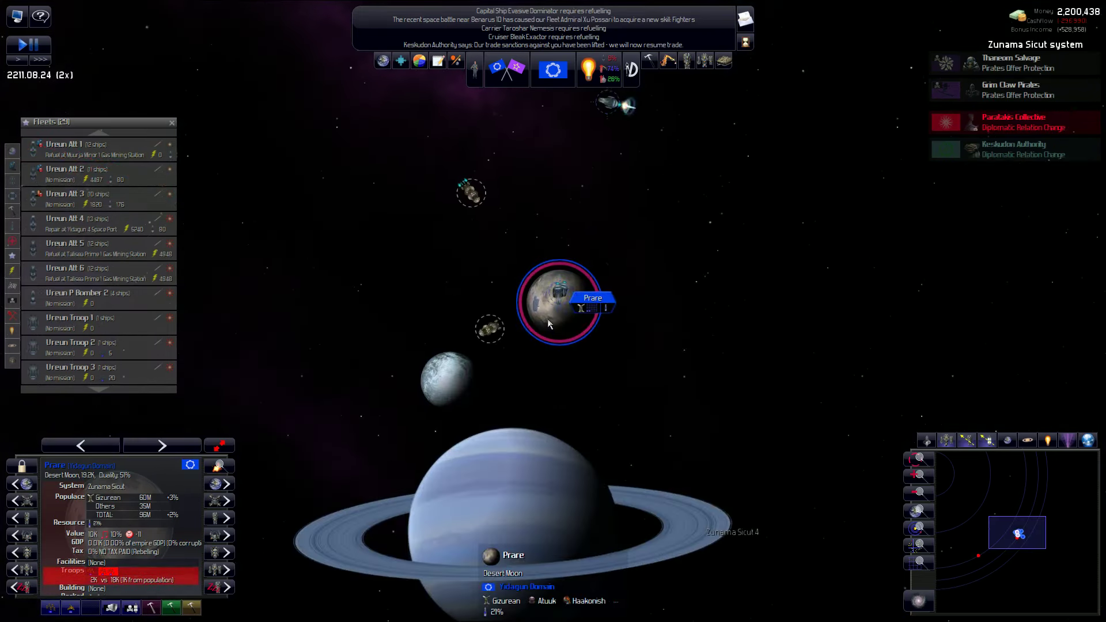
scroll(554, 311, down, 2)
scroll(564, 303, down, 3)
scroll(553, 320, down, 3)
scroll(554, 318, down, 3)
scroll(552, 320, down, 3)
scroll(551, 317, down, 3)
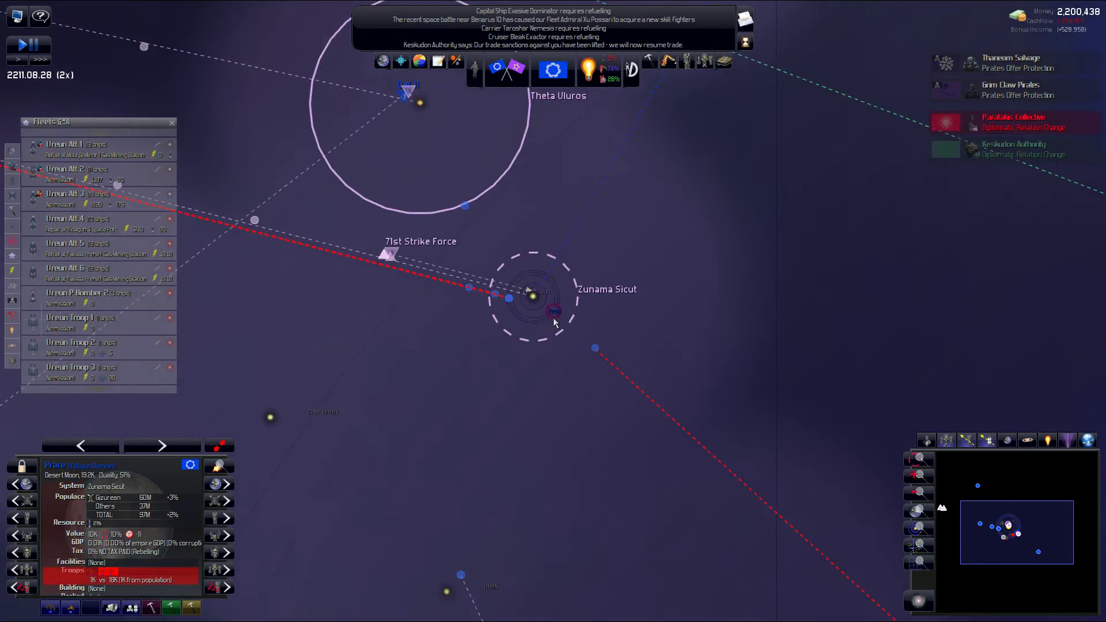
scroll(551, 318, down, 3)
scroll(553, 318, down, 3)
scroll(555, 317, down, 2)
scroll(557, 318, down, 3)
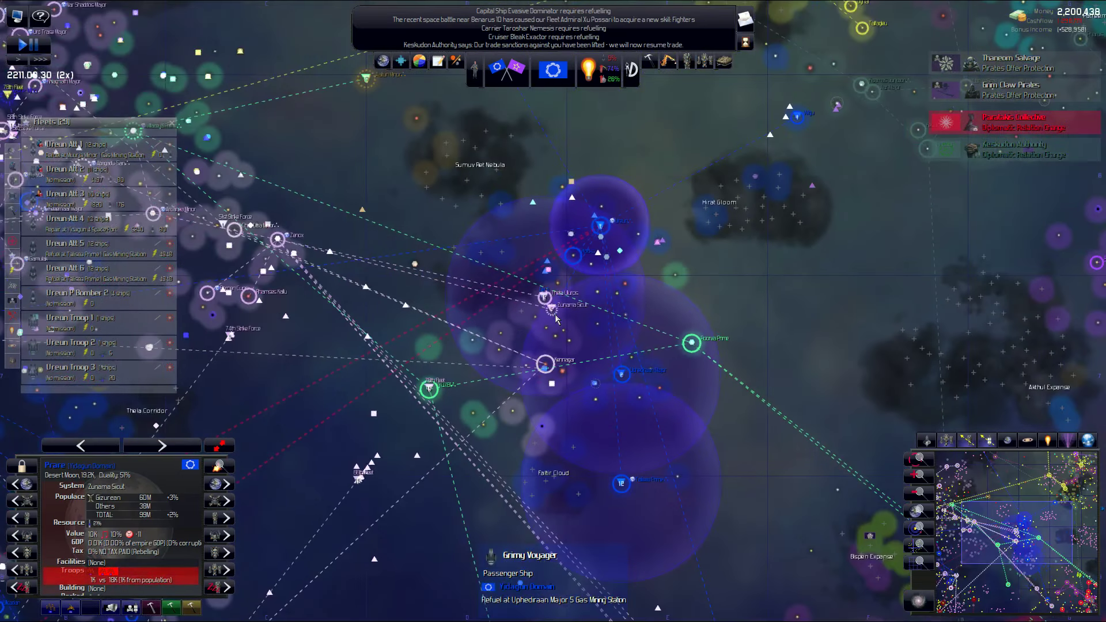
scroll(556, 318, up, 3)
scroll(556, 318, up, 3)
scroll(556, 317, up, 3)
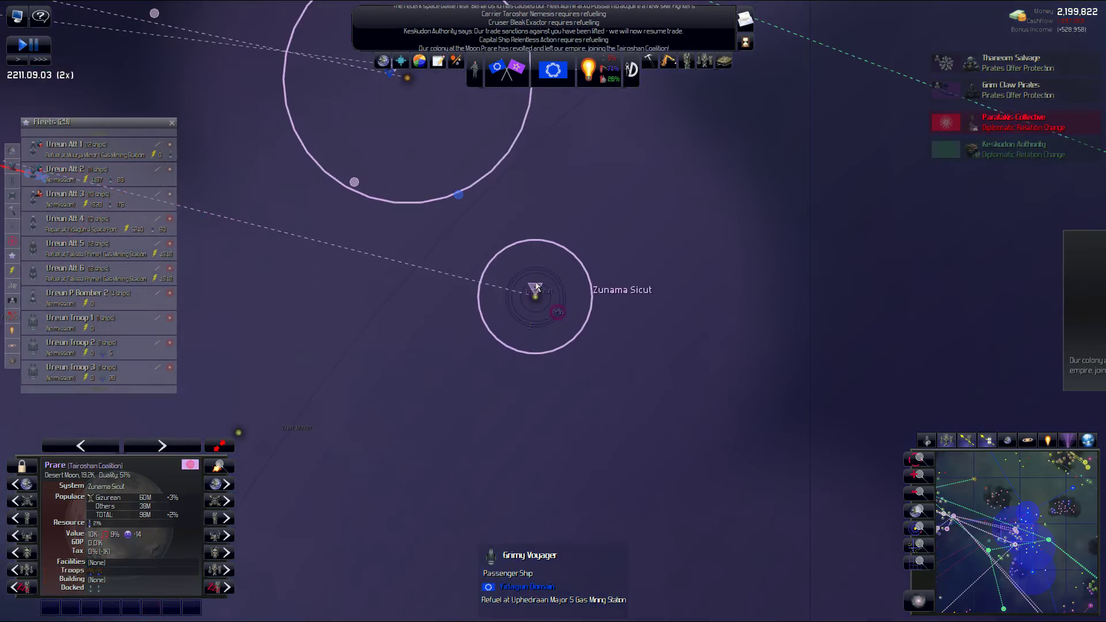
scroll(556, 316, up, 2)
scroll(556, 316, up, 3)
scroll(565, 315, up, 3)
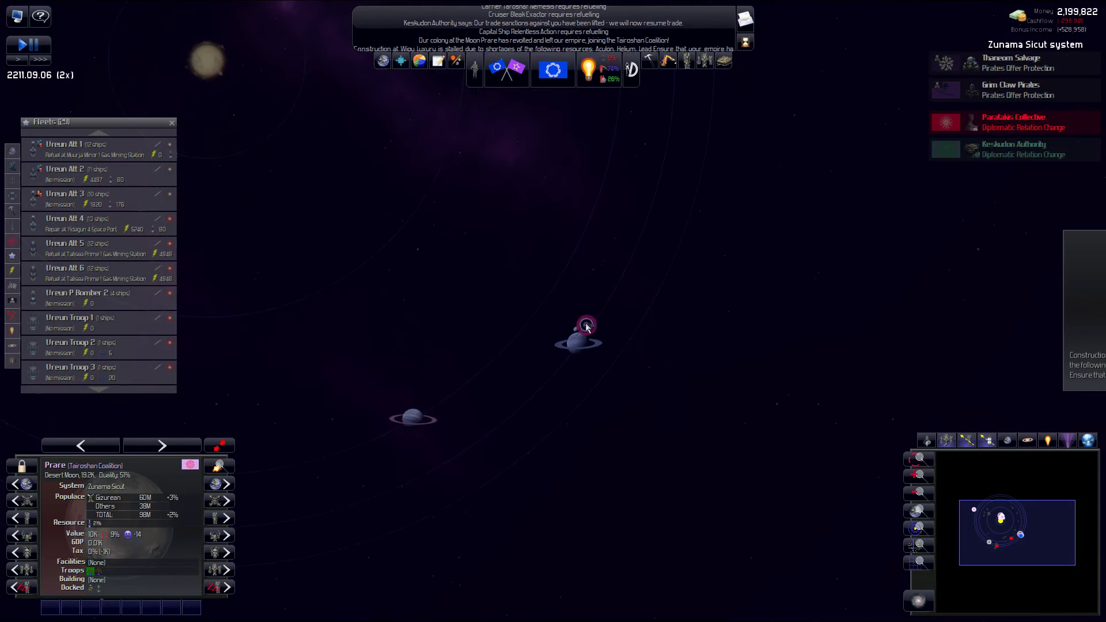
scroll(564, 315, up, 3)
scroll(565, 315, up, 3)
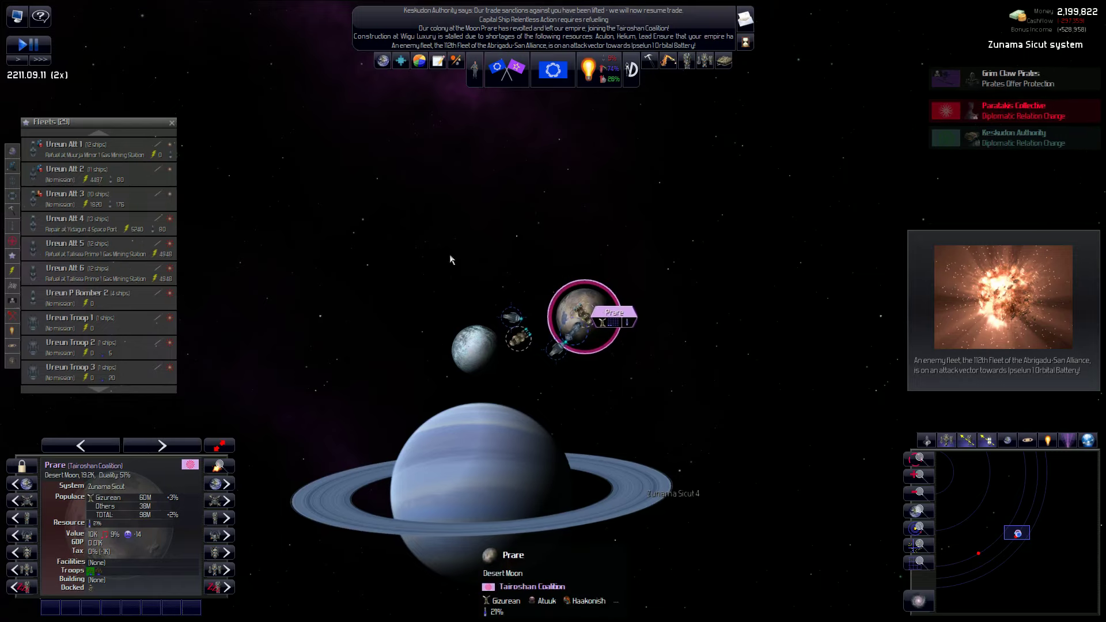
- Dismiss the Prare colony details
click(442, 273)
scroll(441, 296, down, 3)
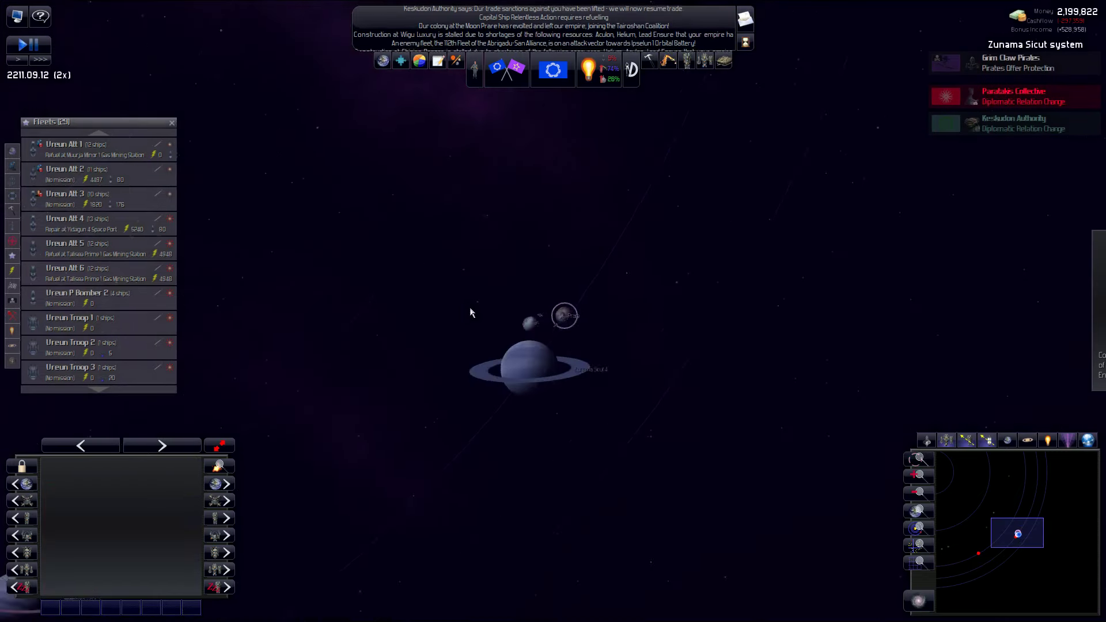
scroll(470, 307, down, 3)
scroll(479, 293, down, 3)
scroll(470, 270, down, 3)
scroll(489, 294, down, 3)
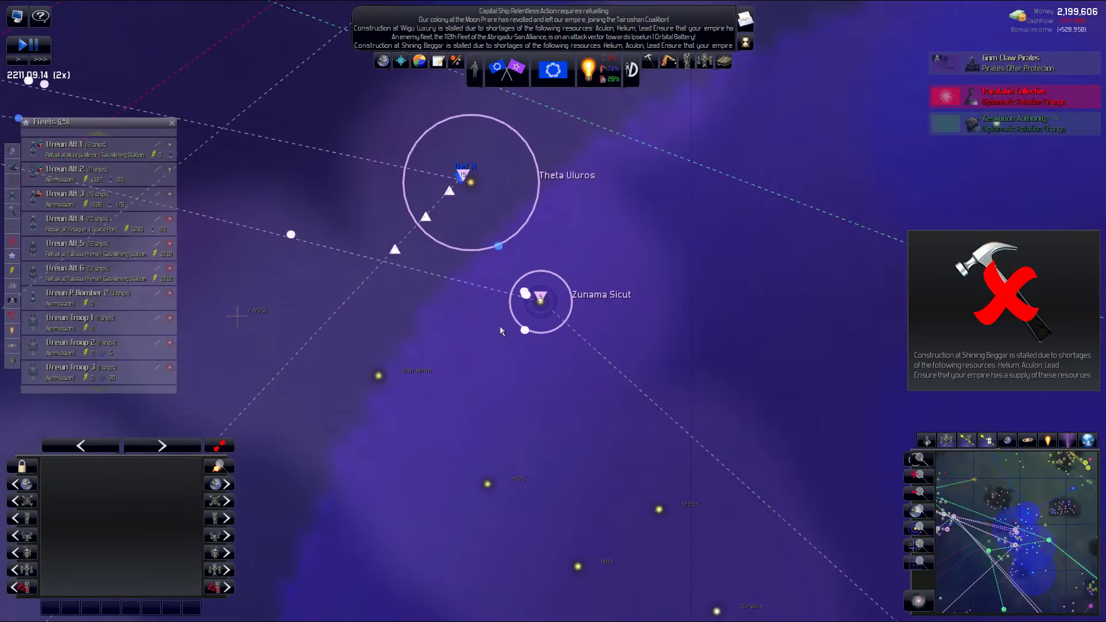
scroll(500, 327, down, 3)
scroll(526, 342, down, 3)
scroll(528, 337, down, 3)
scroll(528, 338, down, 3)
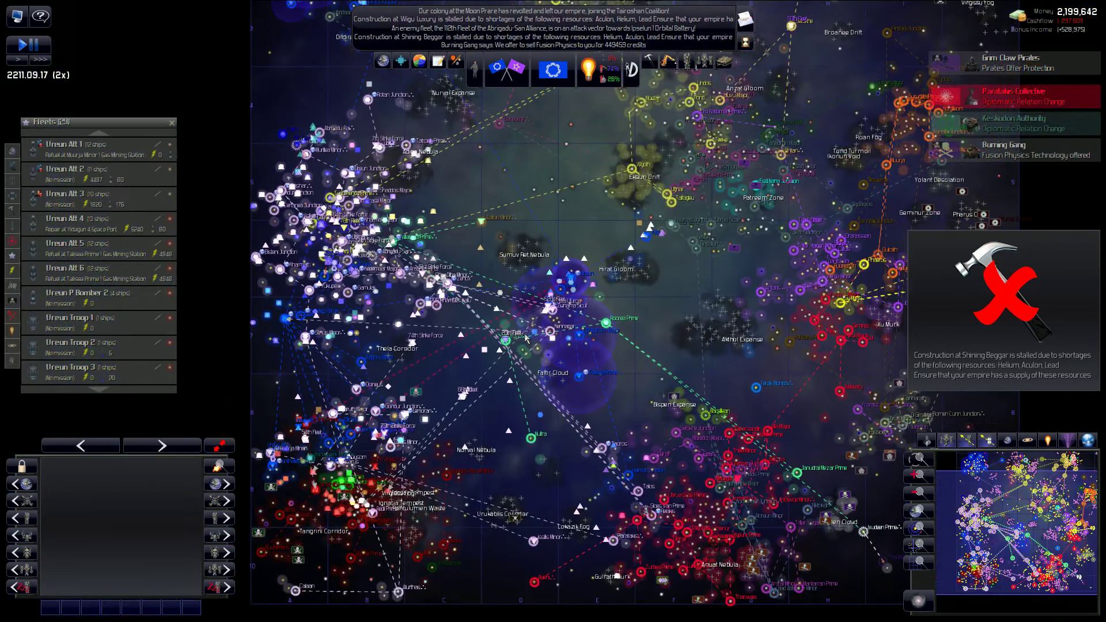
scroll(441, 398, up, 3)
- Send Ureun Att 5 to attack Muunos Mandil Minor 1 and move Ureun Troop 3 there
click(103, 247)
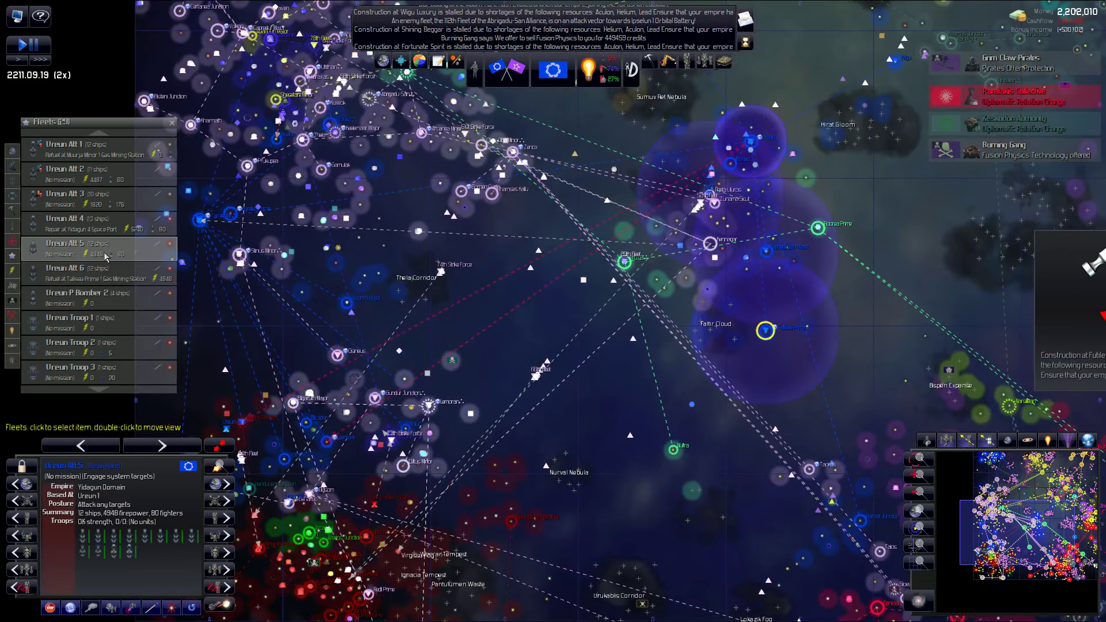
scroll(518, 346, down, 3)
scroll(529, 491, up, 3)
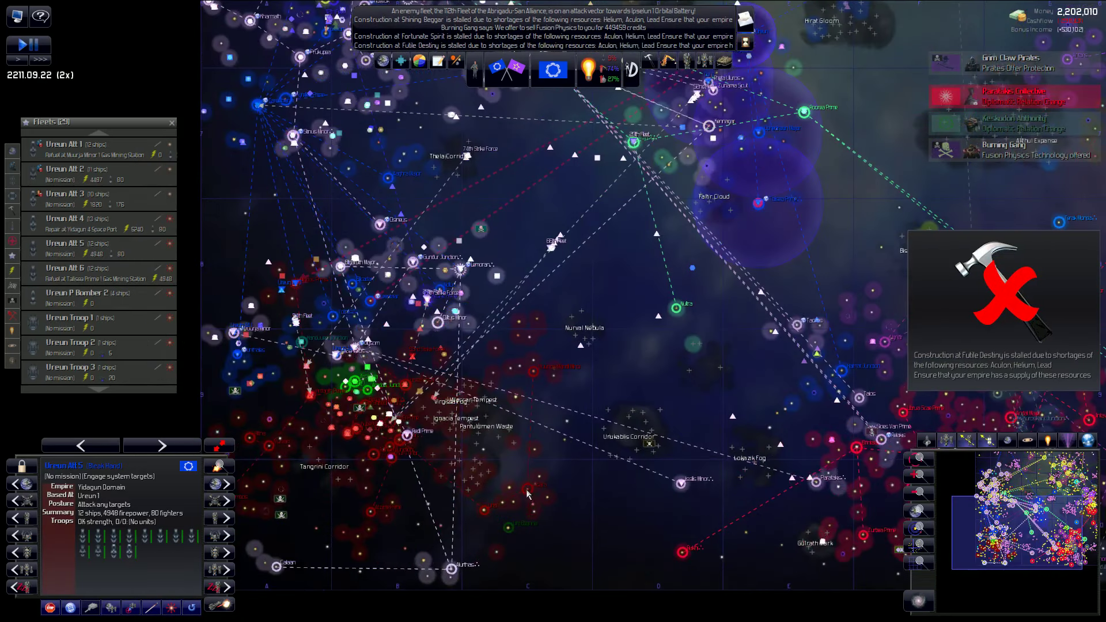
scroll(528, 375, up, 5)
scroll(554, 346, up, 4)
scroll(570, 320, up, 2)
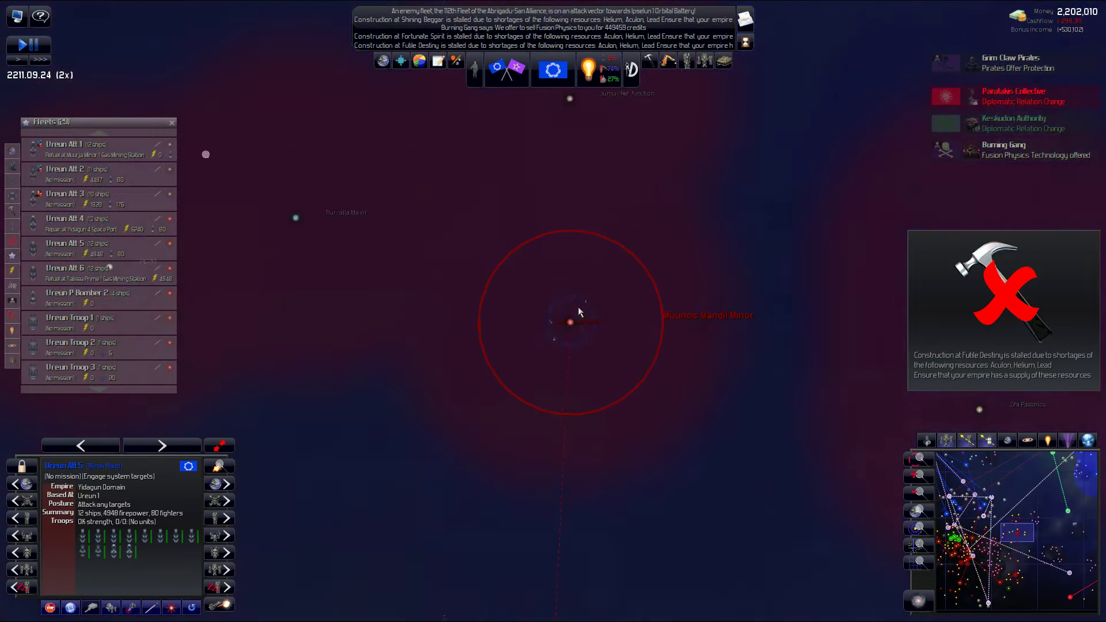
scroll(559, 355, up, 4)
scroll(566, 344, up, 4)
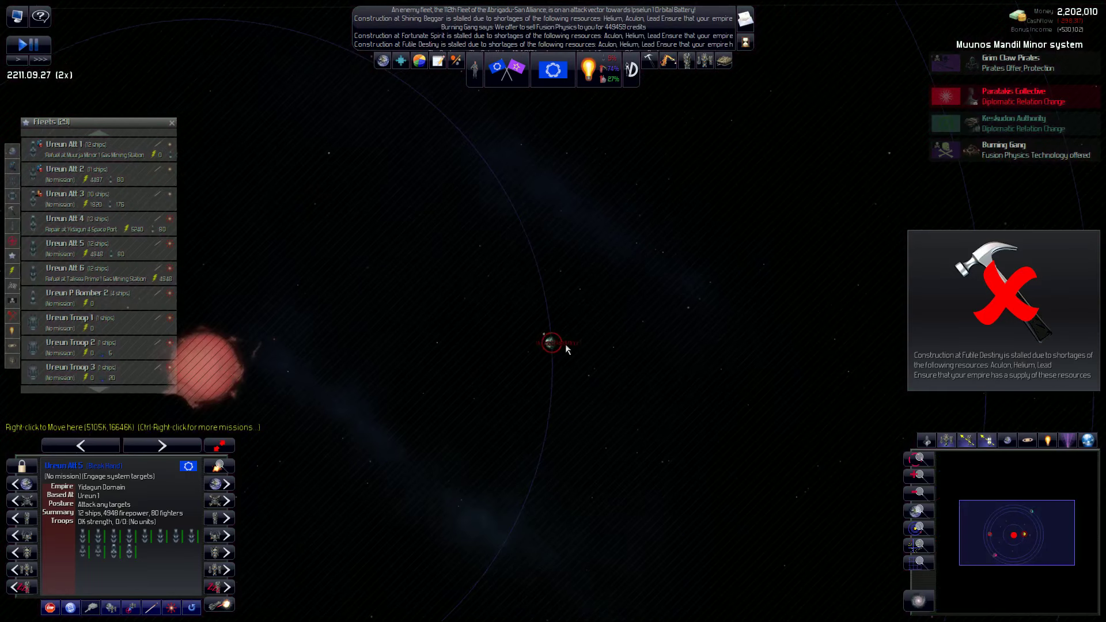
scroll(566, 345, up, 3)
scroll(566, 337, up, 3)
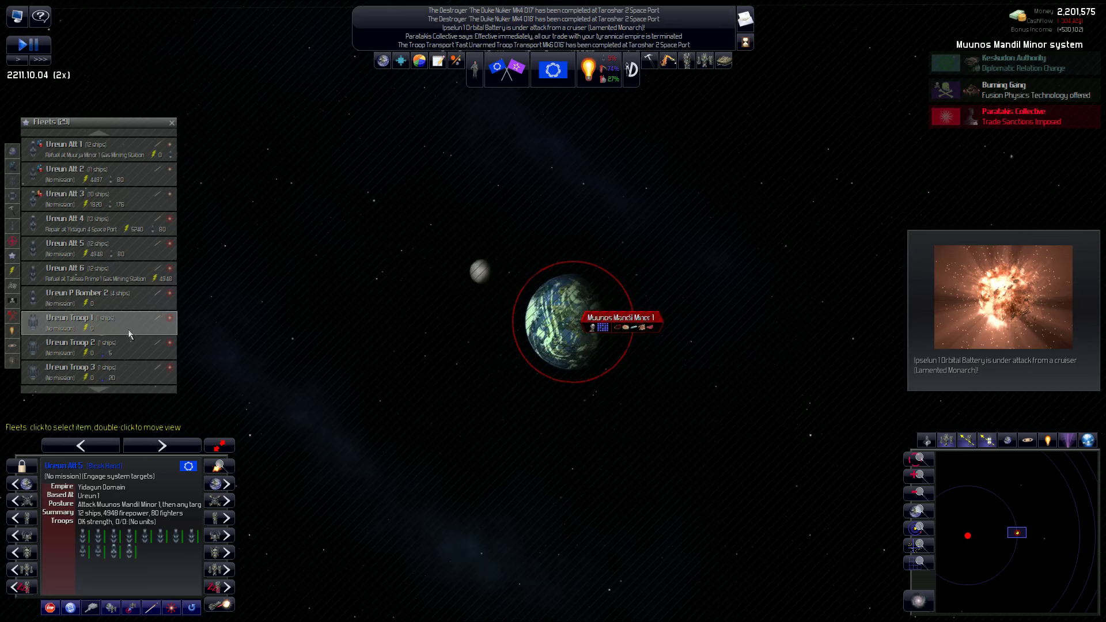
click(96, 370)
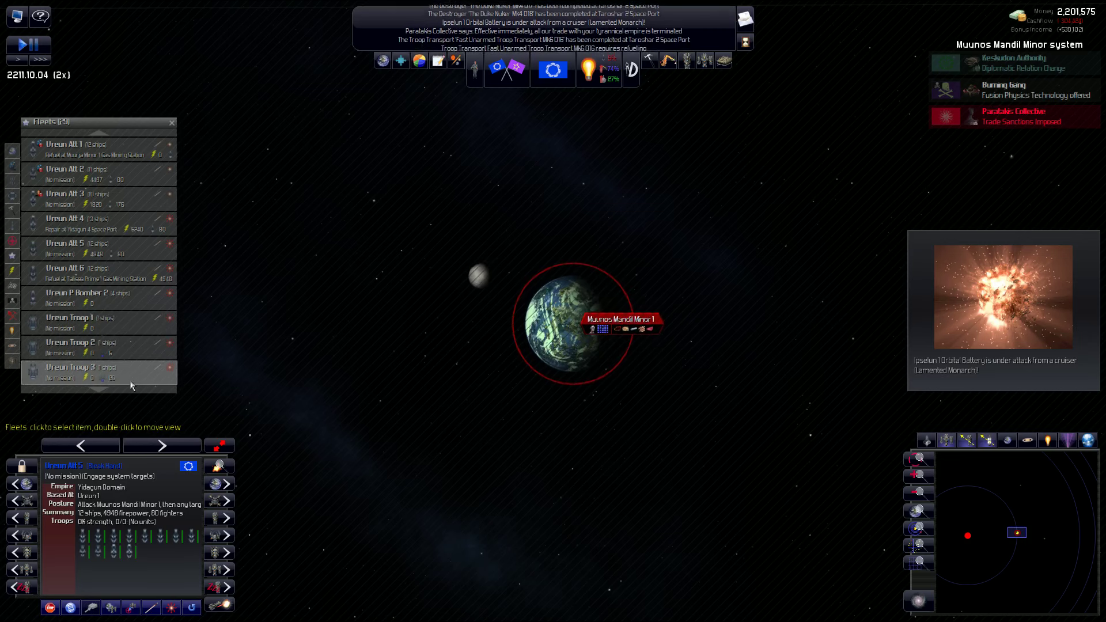
right_click(575, 350)
click(632, 352)
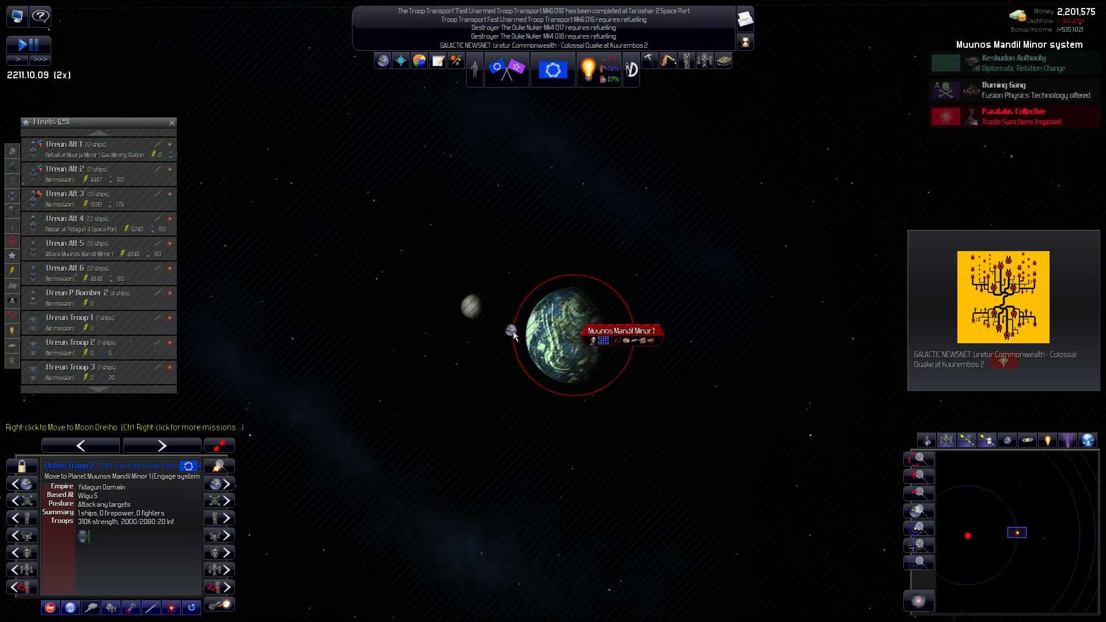
scroll(515, 335, down, 3)
scroll(525, 329, down, 4)
scroll(526, 326, down, 4)
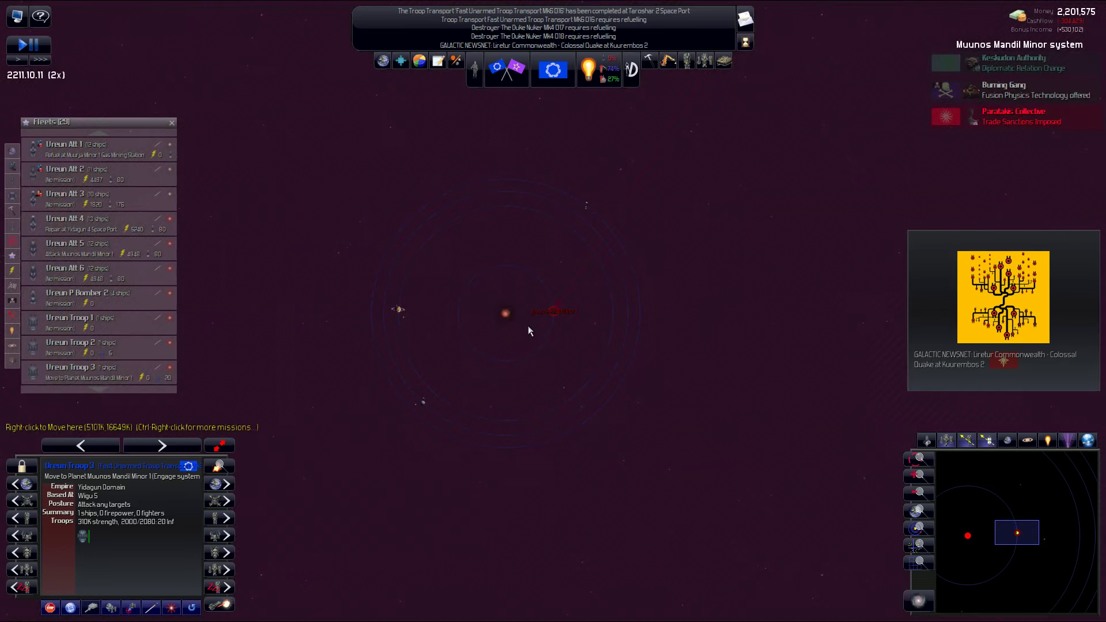
scroll(526, 324, down, 3)
- Send troop fleet Ureun Troop 4 to Visara 2 and accept Keelemaar's 226-credit gift
click(99, 274)
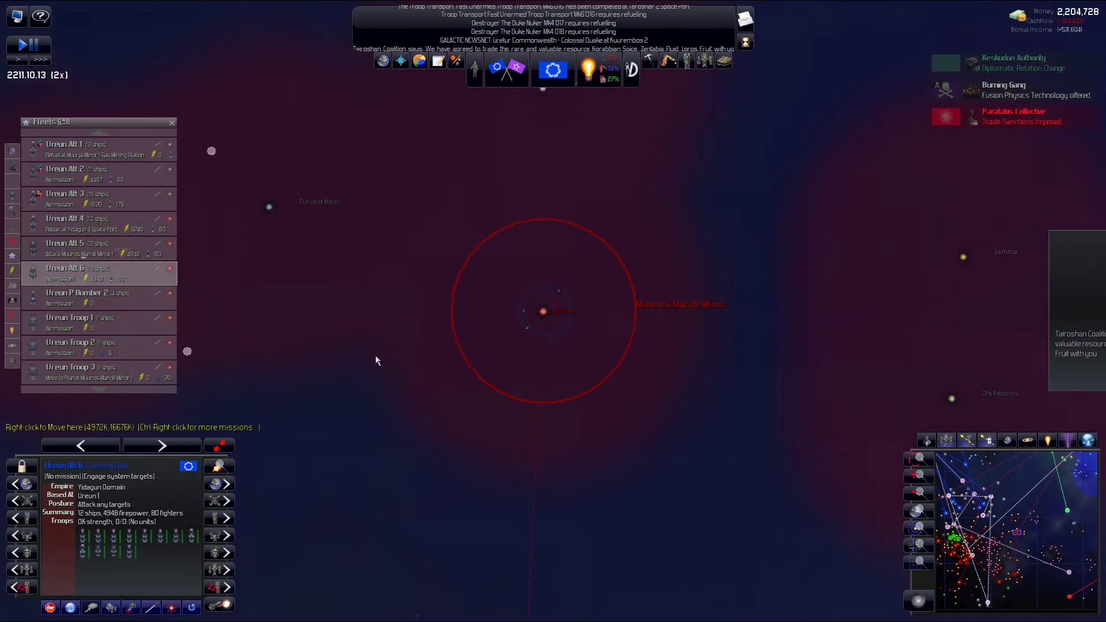
scroll(294, 346, down, 5)
scroll(295, 345, down, 4)
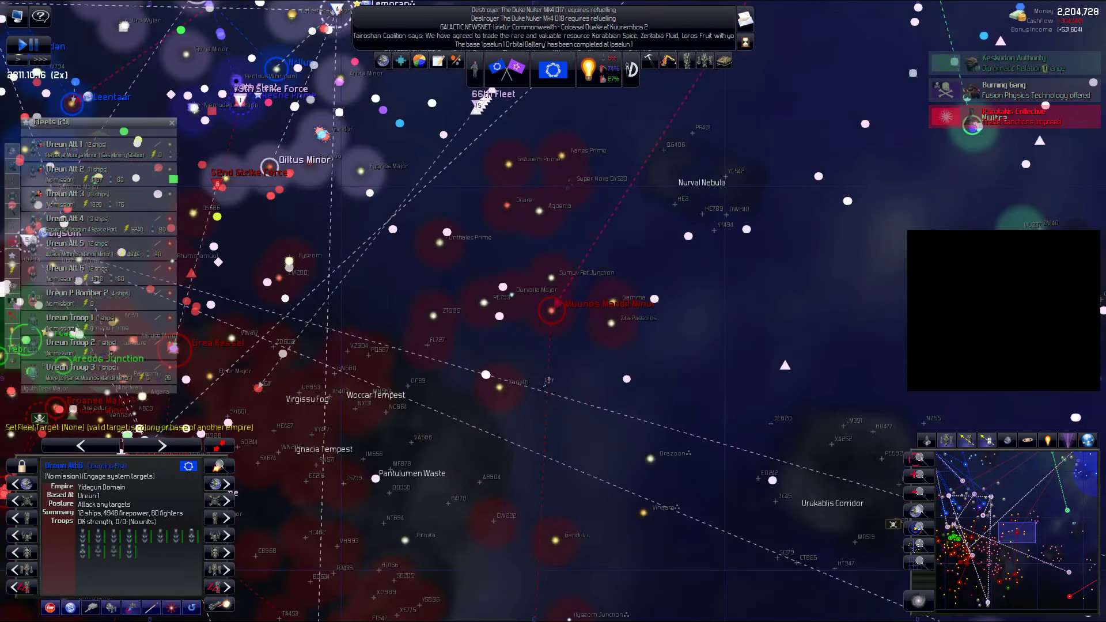
scroll(519, 329, down, 5)
scroll(559, 432, up, 8)
scroll(559, 450, up, 4)
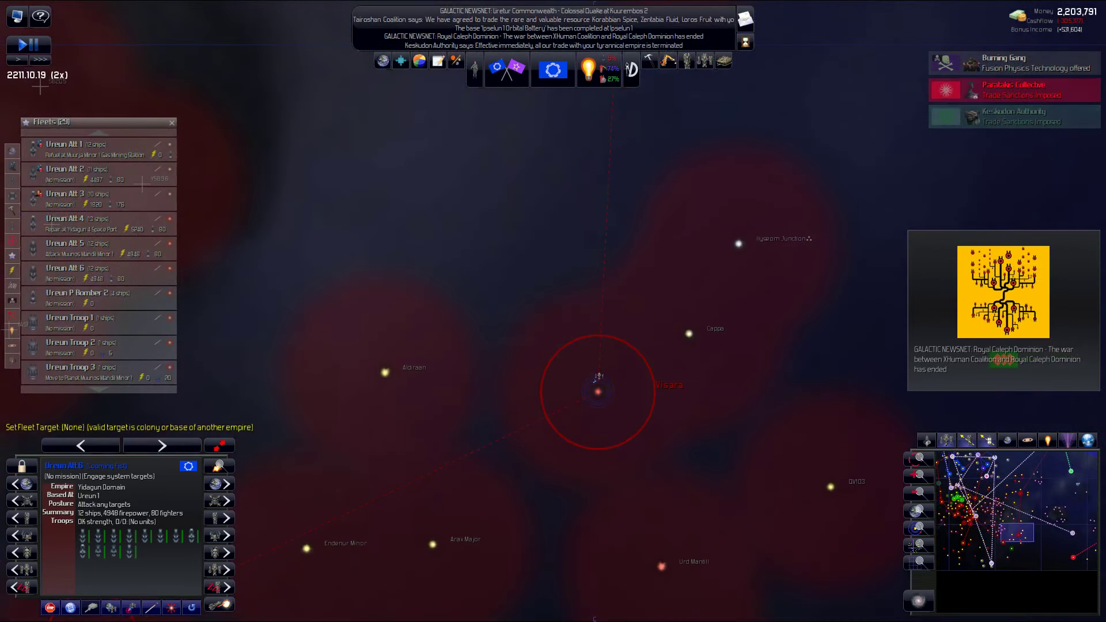
scroll(571, 446, up, 5)
scroll(577, 444, up, 5)
scroll(602, 394, up, 4)
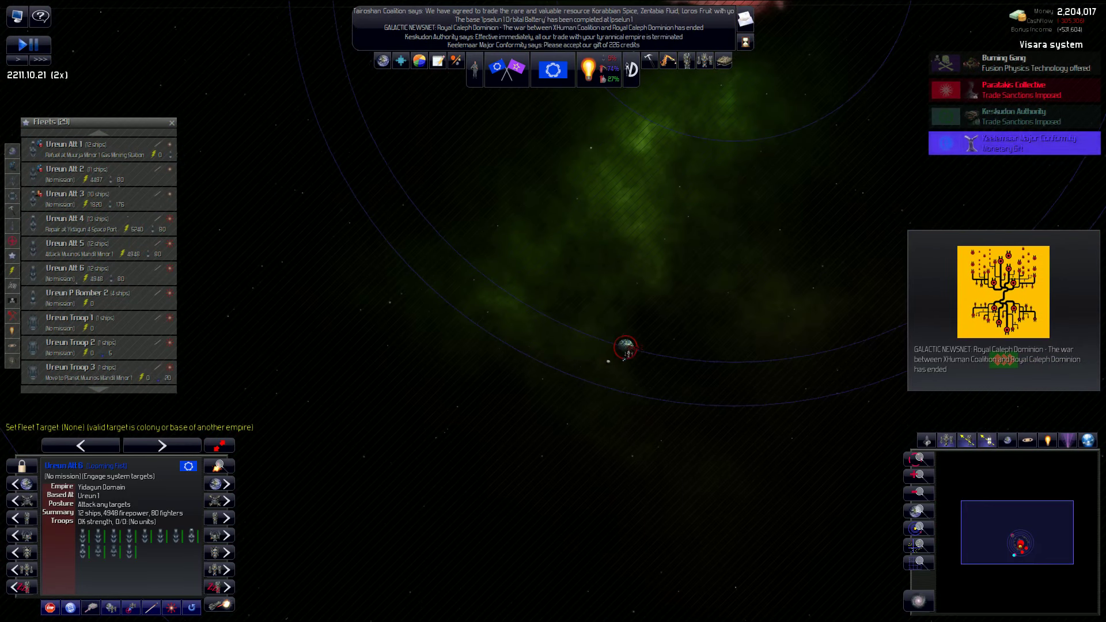
scroll(624, 347, up, 5)
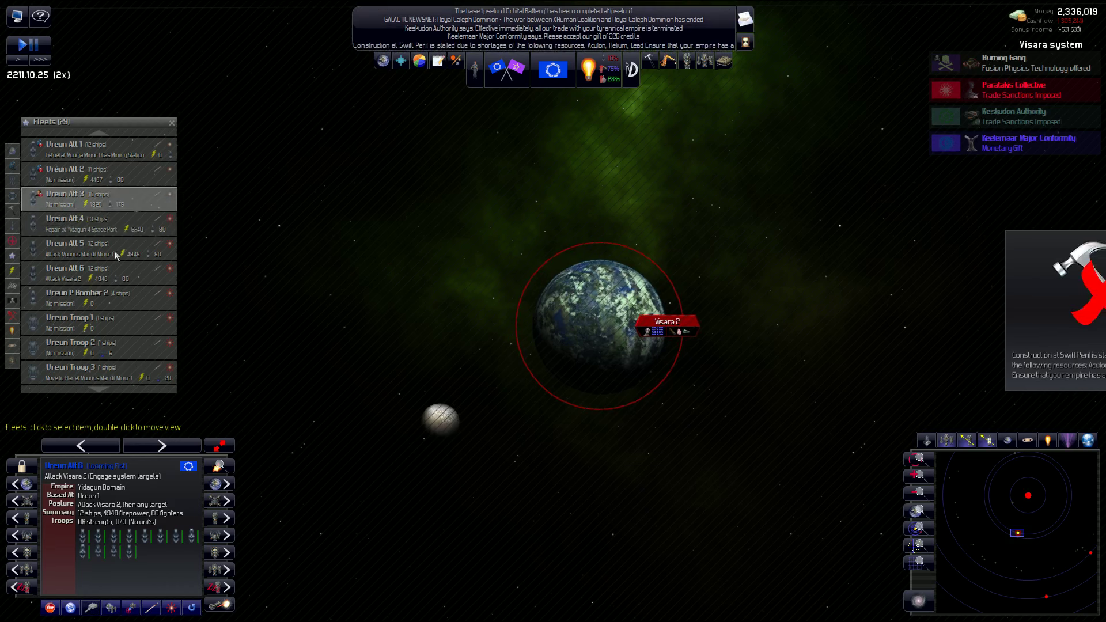
scroll(116, 260, down, 1)
scroll(118, 354, down, 1)
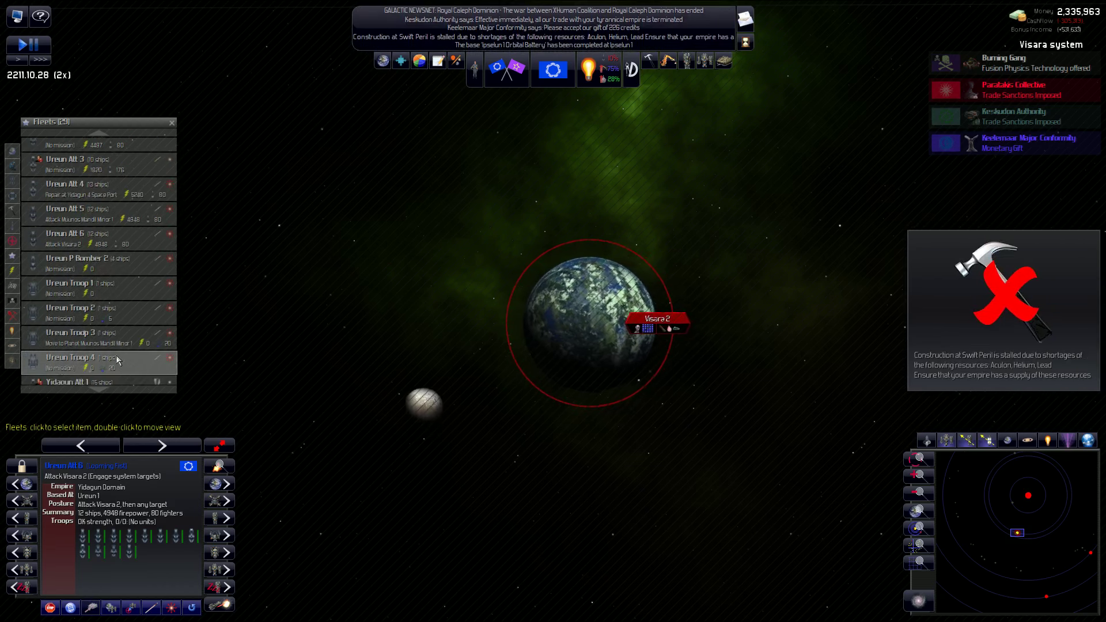
click(116, 360)
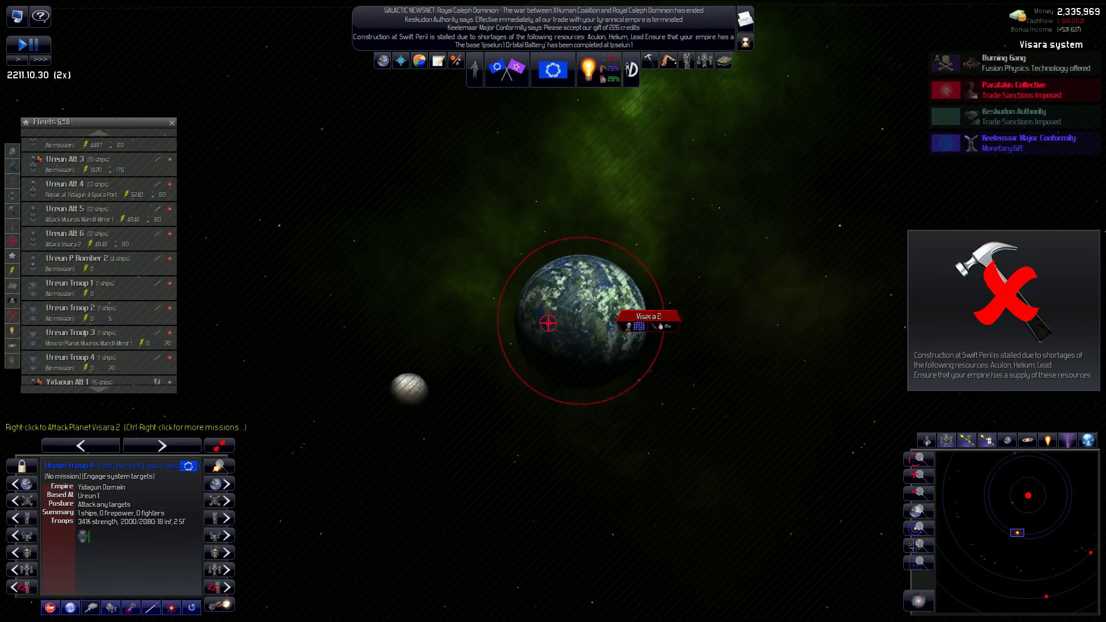
ctrl+right_click(583, 325)
click(583, 331)
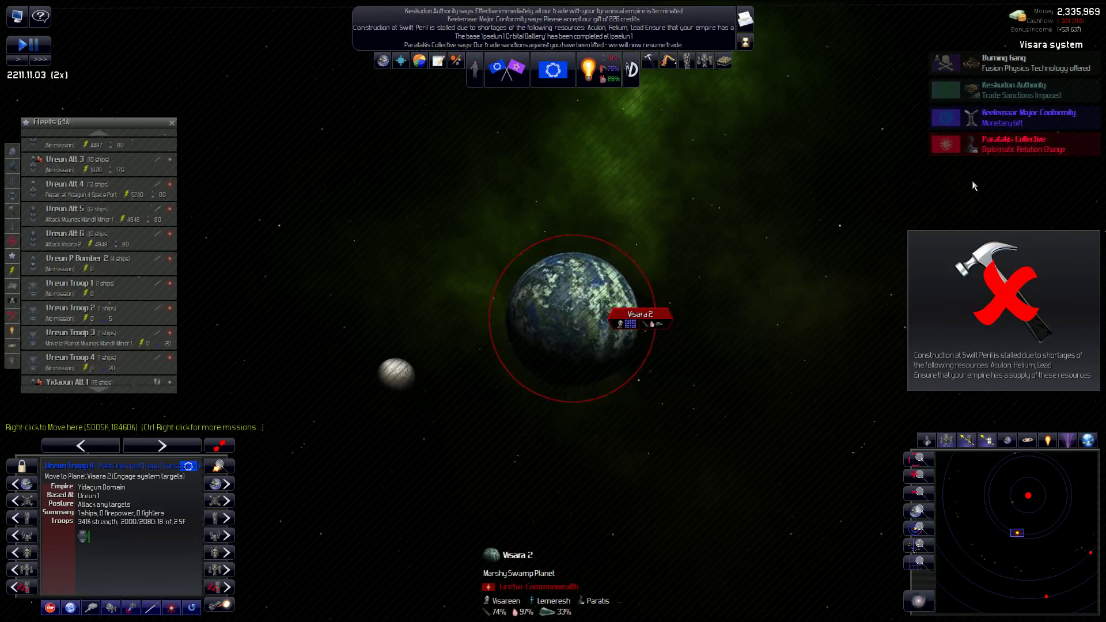
click(1016, 117)
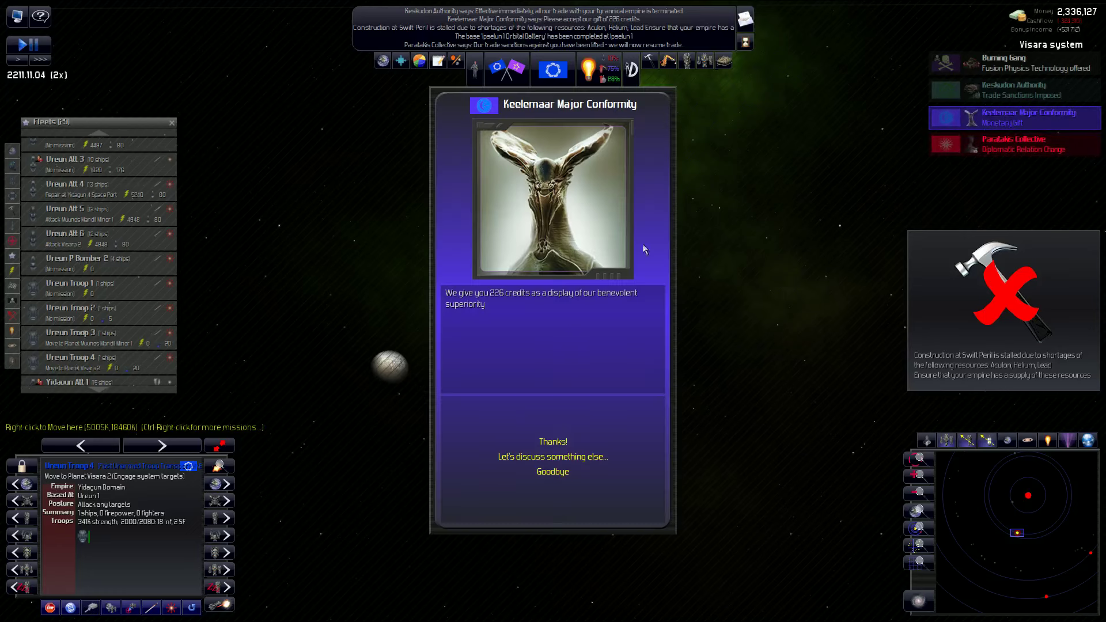
click(554, 444)
click(554, 497)
scroll(445, 236, down, 3)
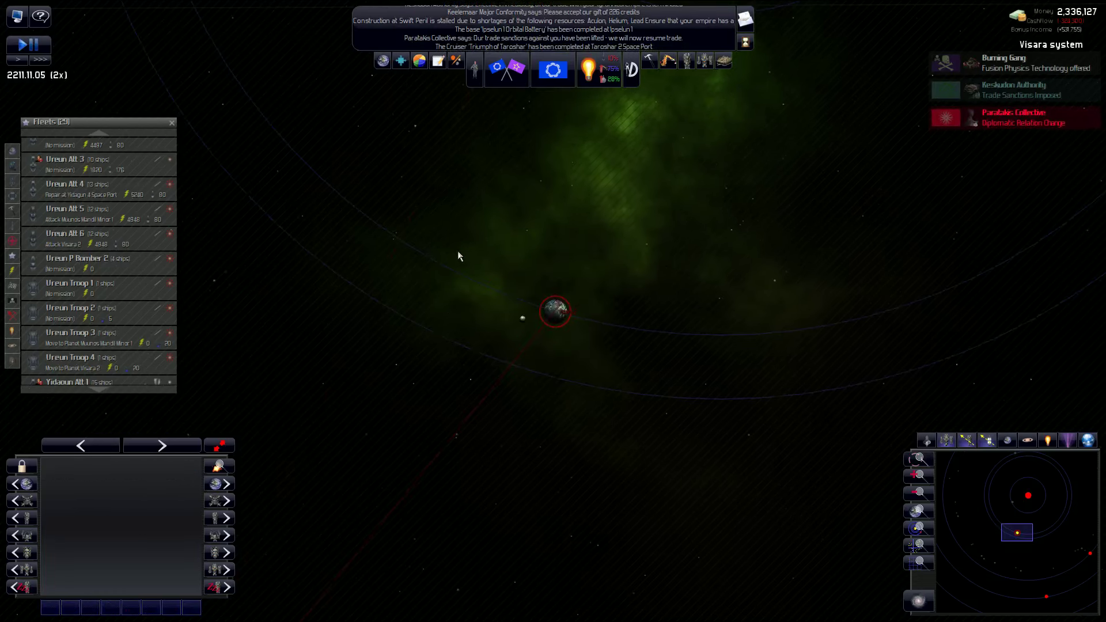
scroll(457, 251, down, 3)
scroll(479, 267, down, 3)
scroll(479, 267, down, 3)
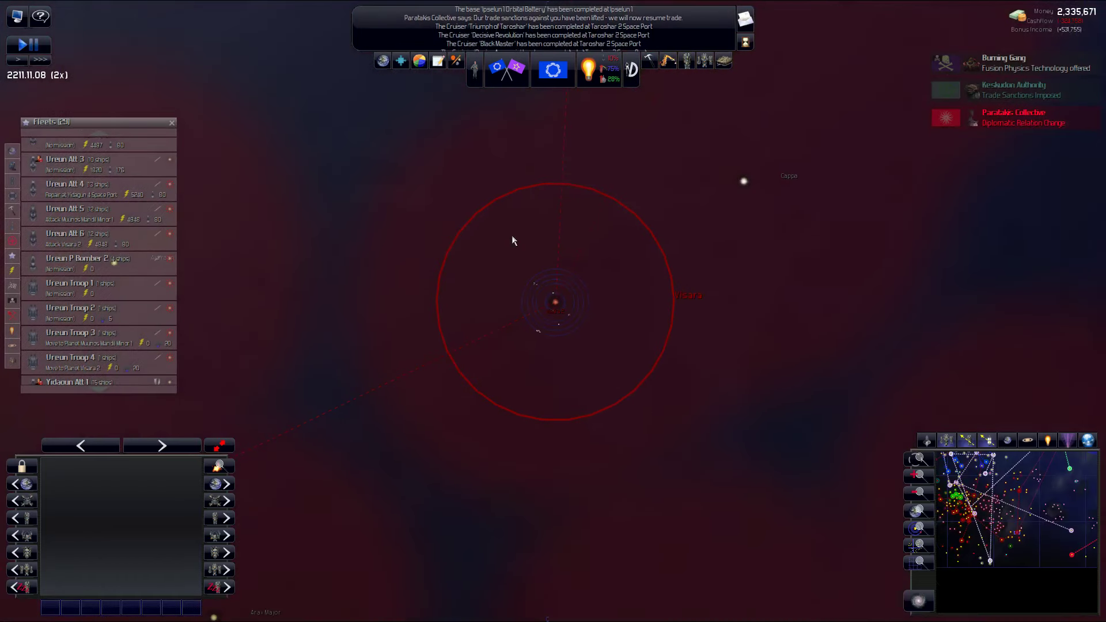
scroll(512, 235, down, 3)
scroll(508, 237, down, 3)
scroll(507, 238, down, 3)
scroll(589, 270, down, 3)
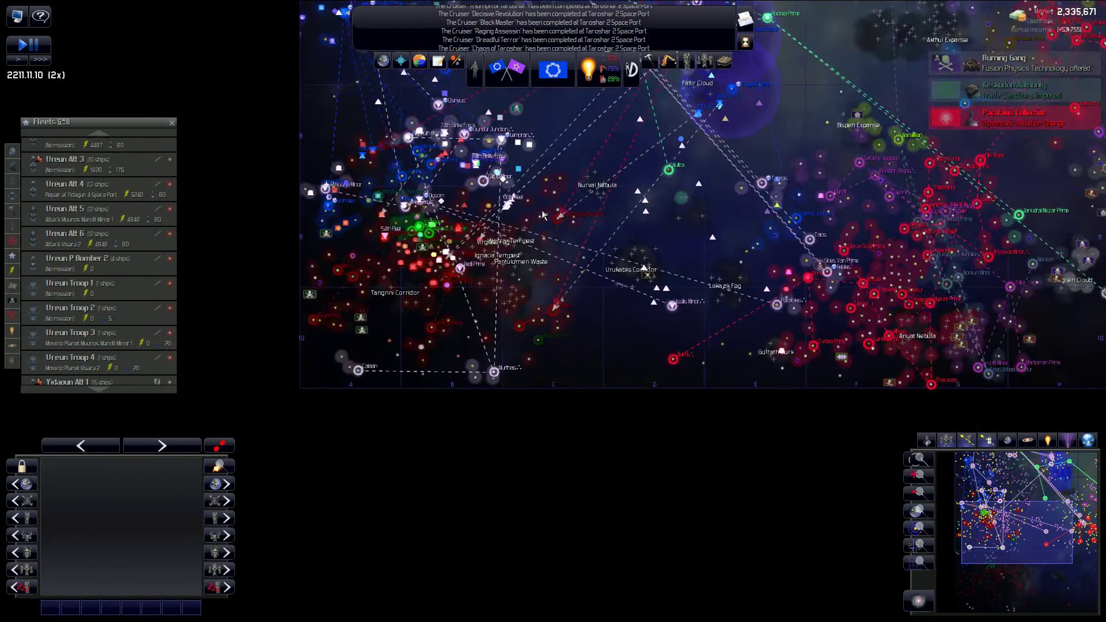
scroll(587, 153, up, 3)
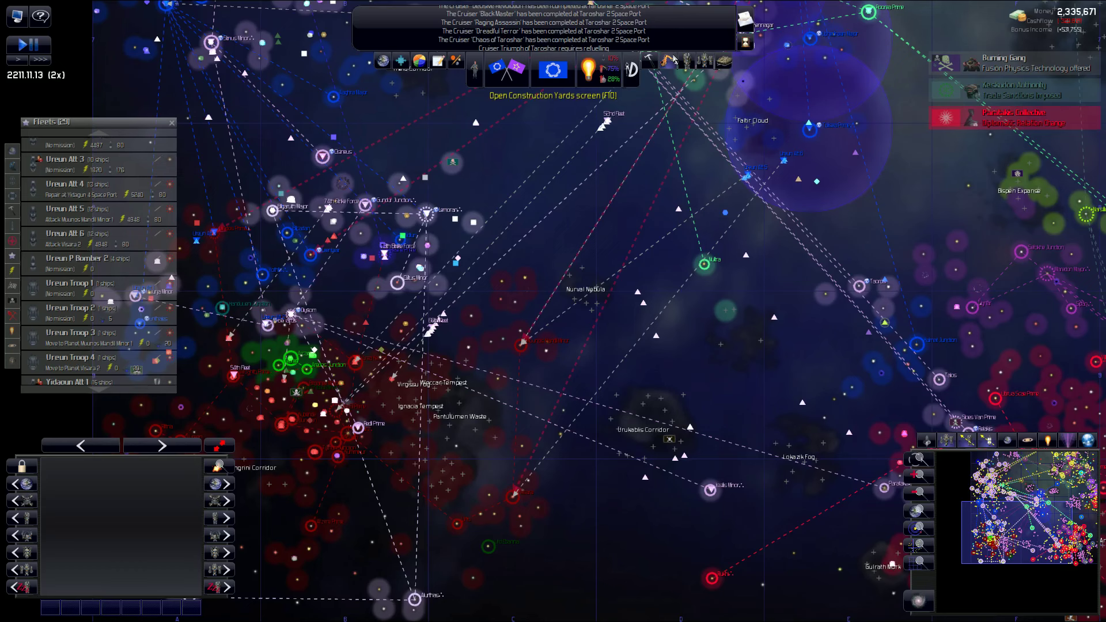
click(633, 69)
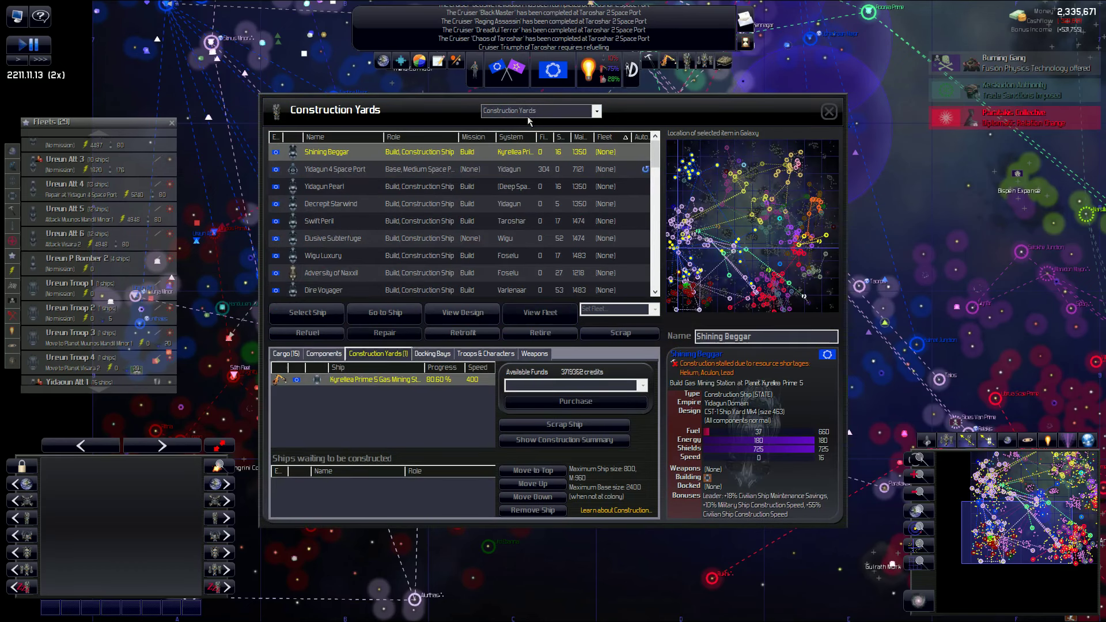
drag(656, 158, 655, 178)
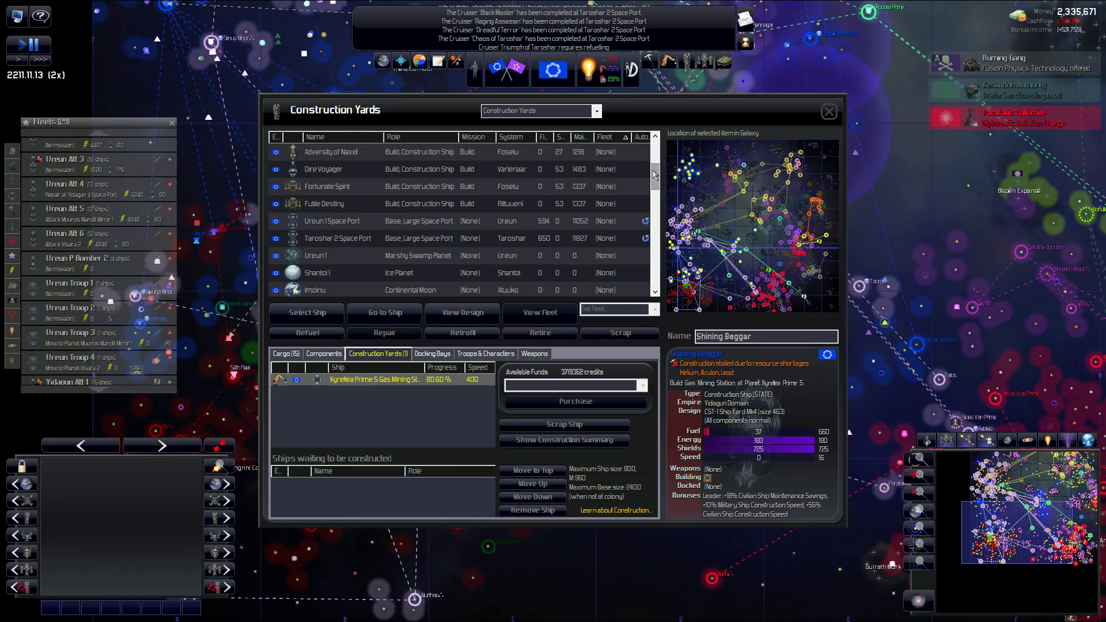
click(829, 111)
drag(485, 259, 402, 192)
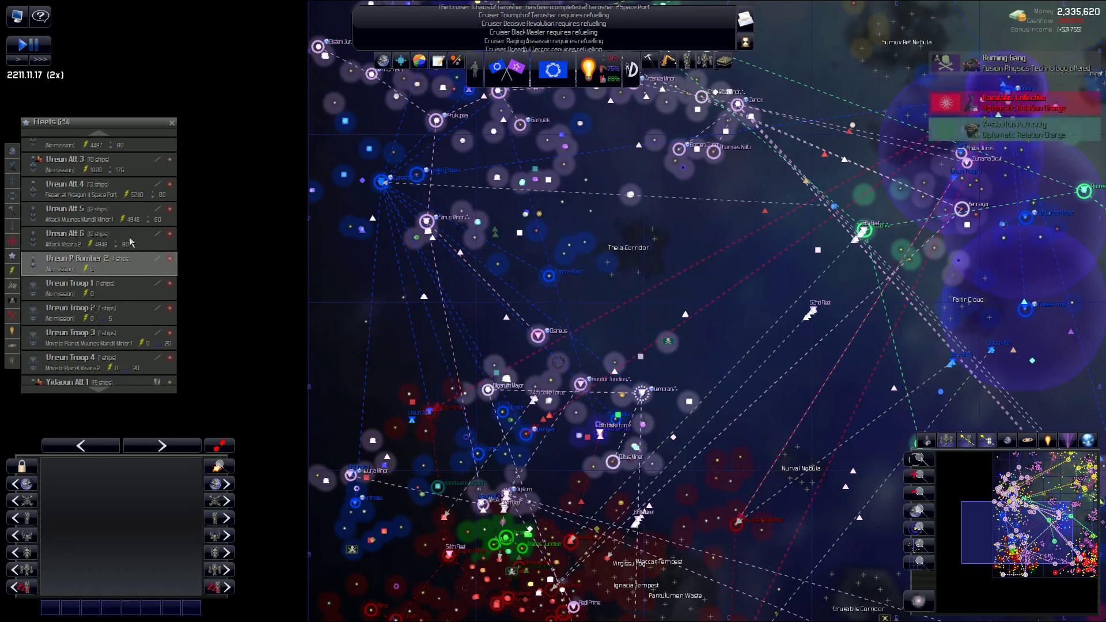
scroll(110, 250, down, 2)
scroll(111, 254, down, 2)
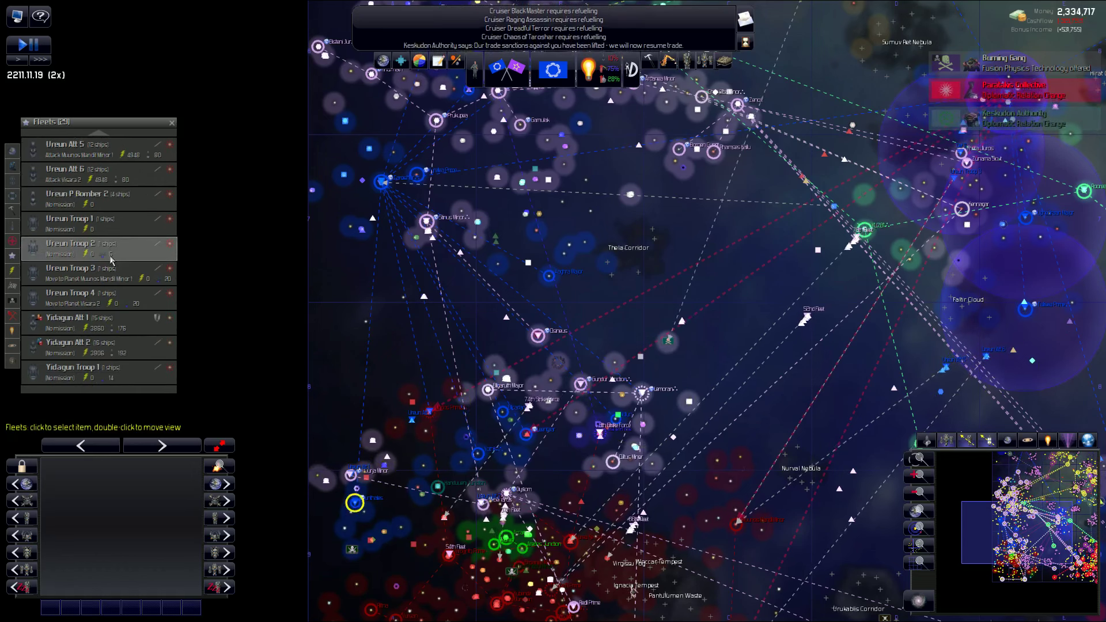
scroll(110, 260, up, 2)
scroll(111, 260, up, 2)
scroll(110, 260, up, 2)
scroll(111, 259, up, 1)
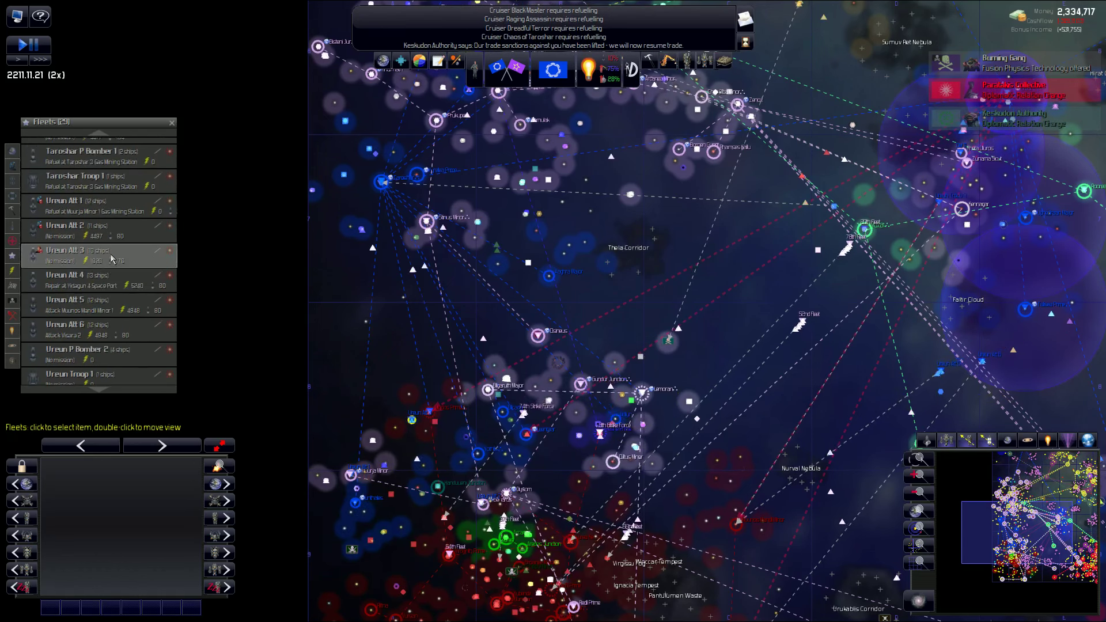
- Select Taroshar Troop 1 and jump to the newly joined moon Prare in Zunama Sicut
click(111, 182)
scroll(110, 167, up, 1)
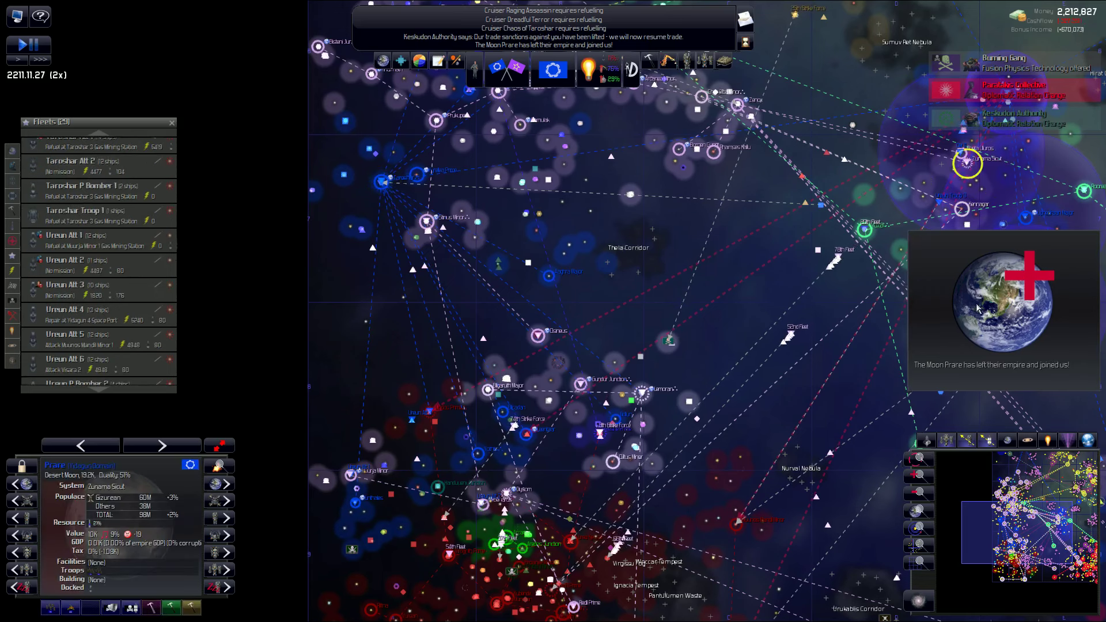
double_click(828, 269)
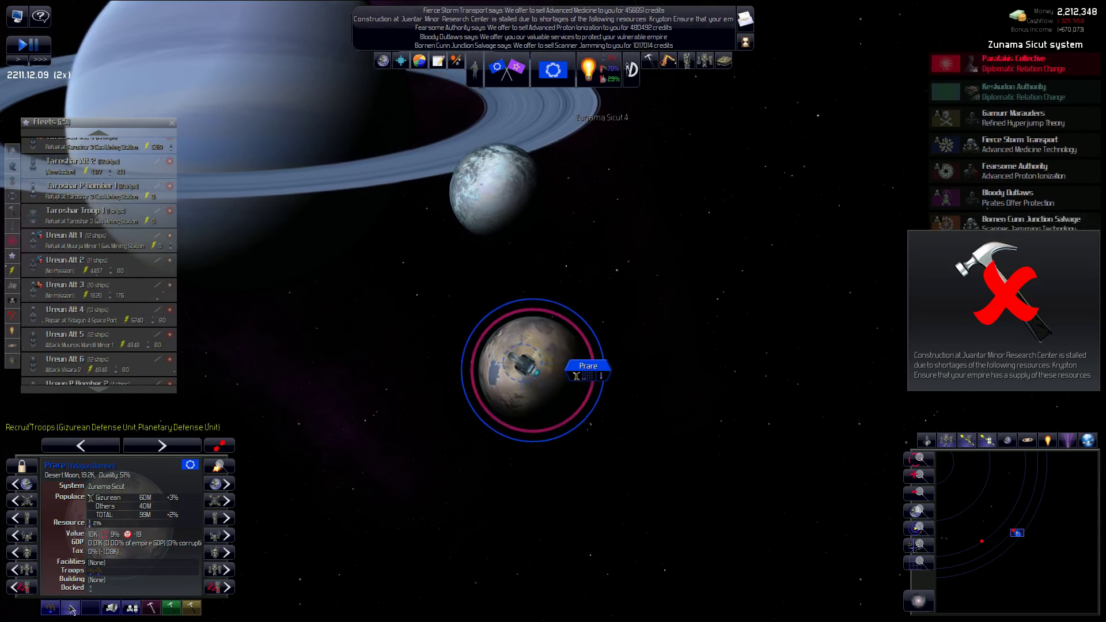
- Clear the Prare selection and review the diplomacy overview of all empires
click(409, 481)
scroll(431, 415, down, 5)
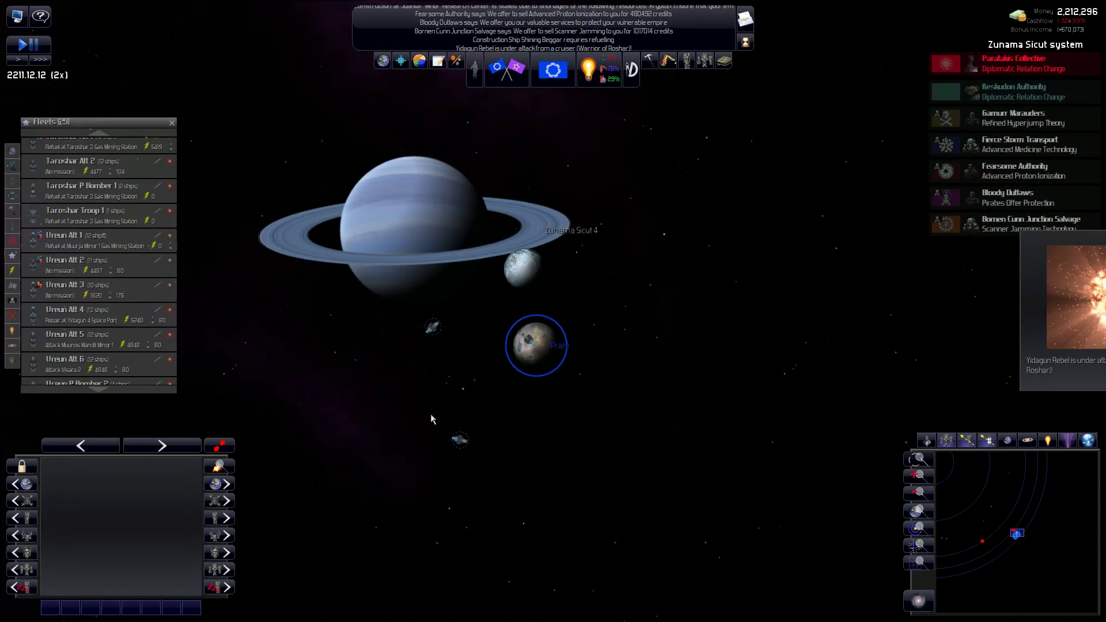
scroll(468, 371, down, 3)
scroll(471, 351, down, 3)
scroll(470, 341, down, 4)
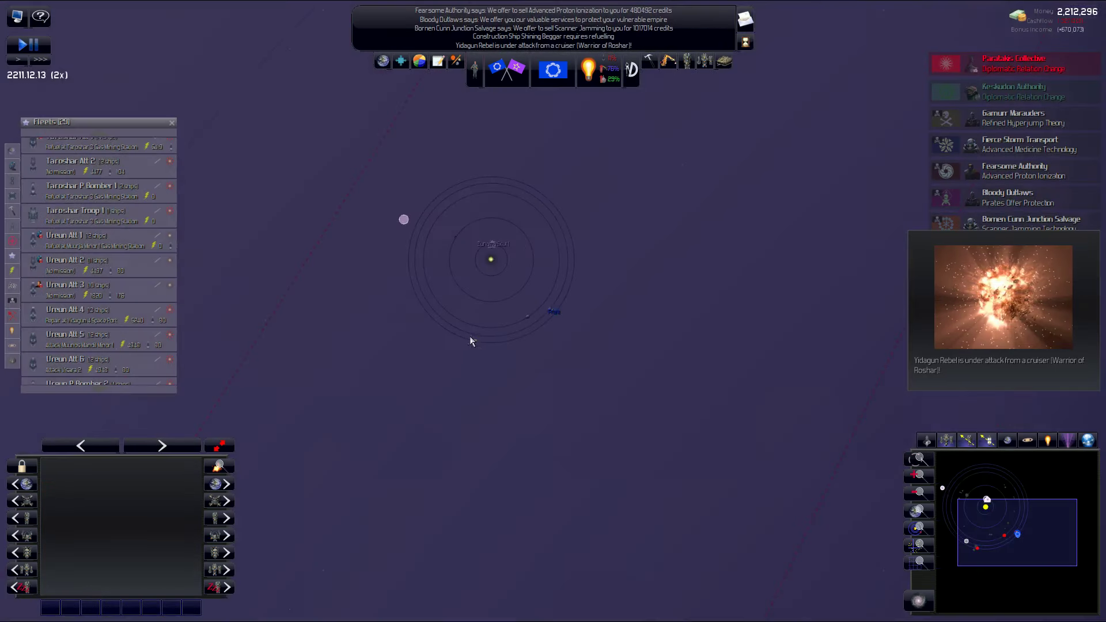
scroll(479, 349, down, 5)
click(507, 67)
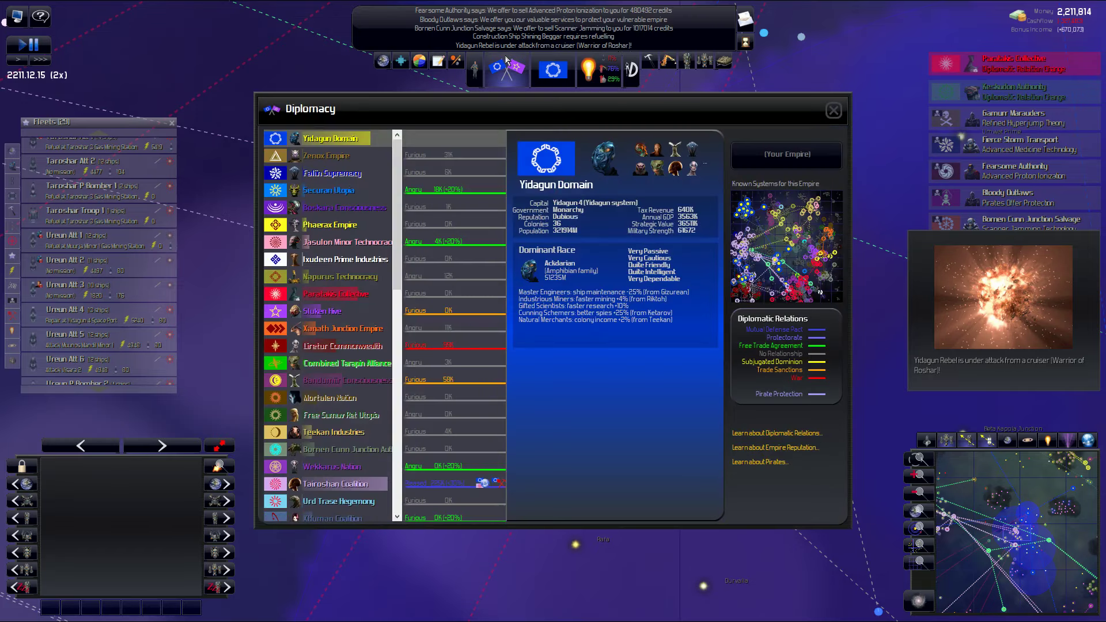
click(833, 110)
scroll(439, 264, down, 4)
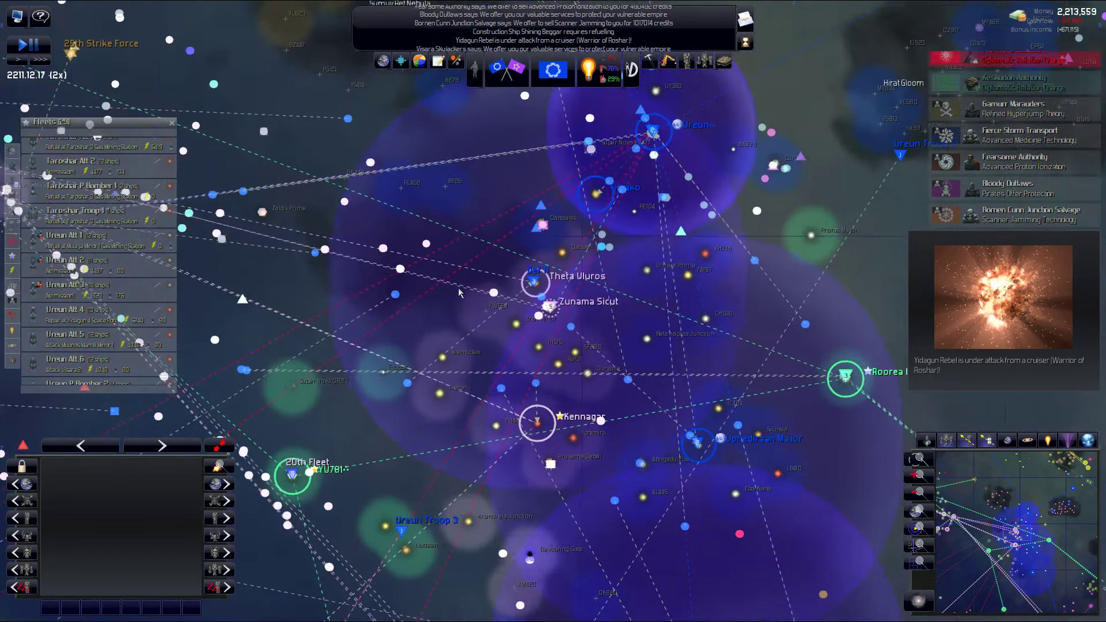
scroll(472, 292, down, 4)
scroll(472, 295, down, 3)
scroll(484, 374, up, 4)
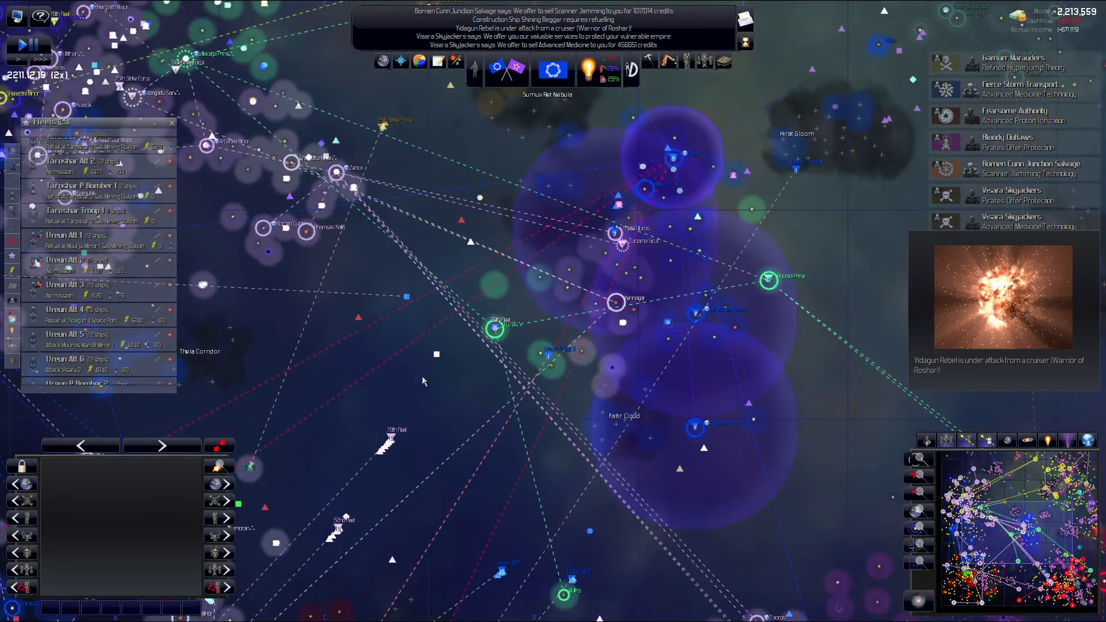
scroll(423, 377, up, 5)
scroll(535, 419, down, 6)
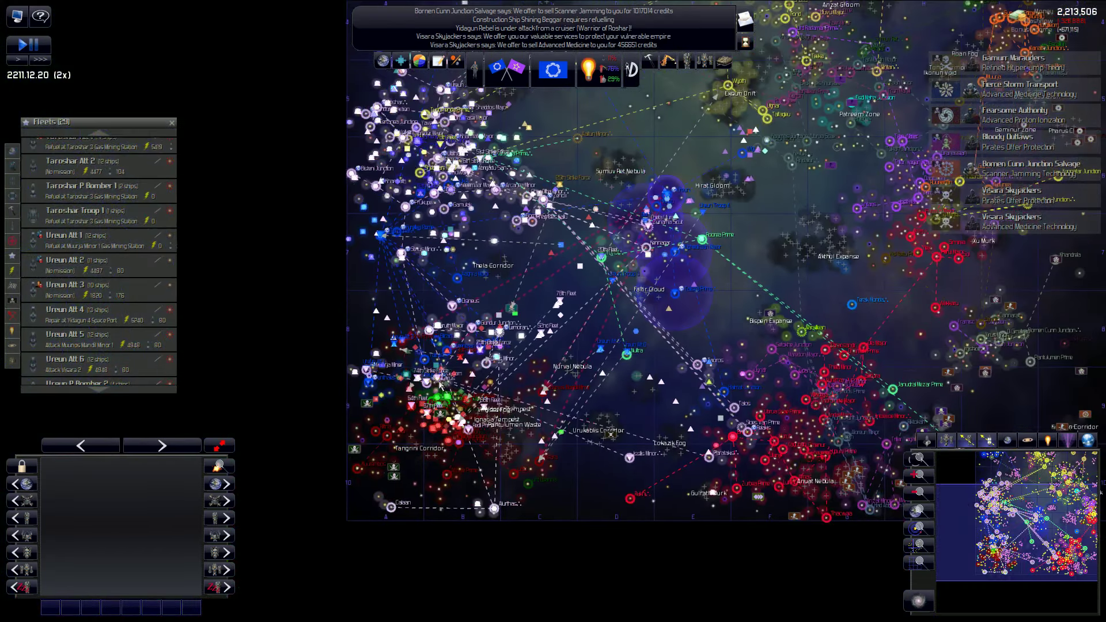
scroll(467, 363, up, 4)
scroll(445, 348, up, 4)
scroll(445, 348, up, 2)
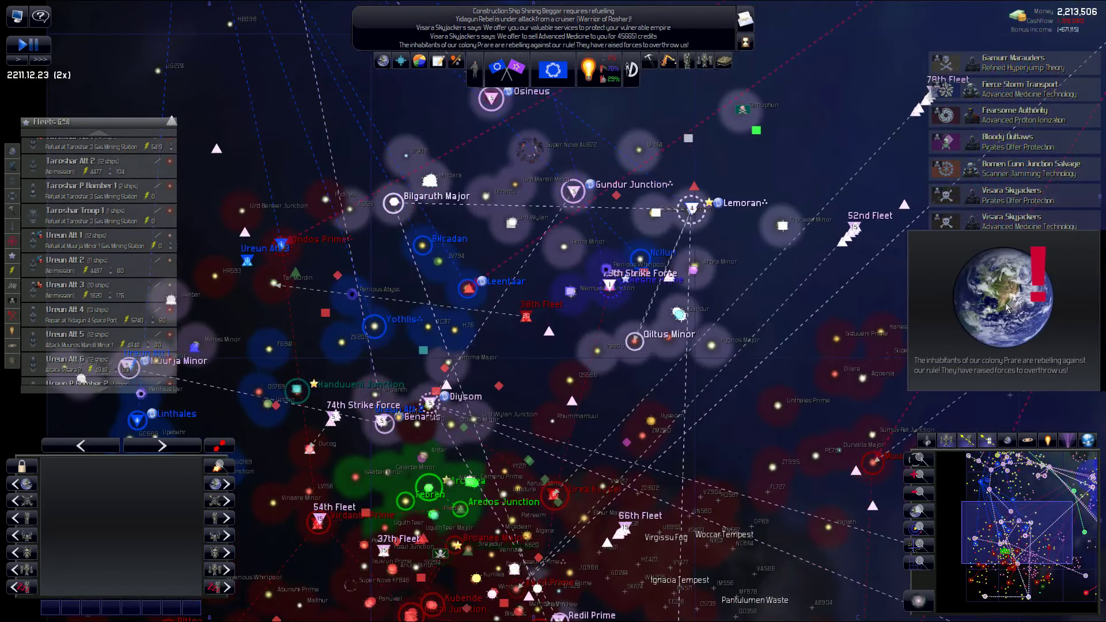
- Return to rebelling colony Prare, pan the galaxy map and pick a fleet from the list
click(1003, 295)
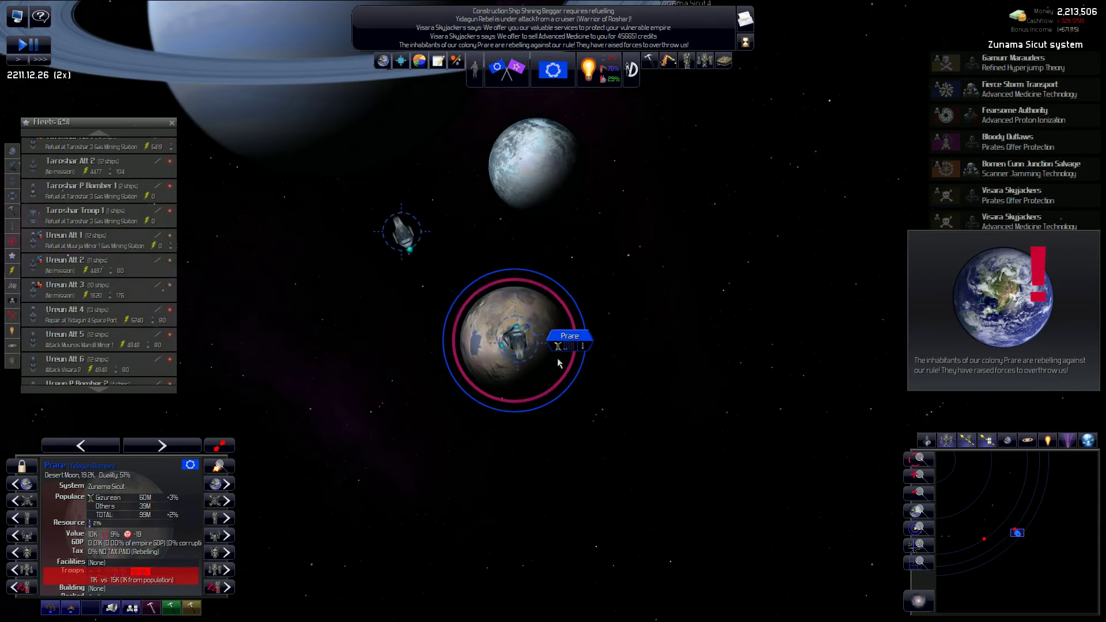
scroll(411, 403, down, 3)
scroll(404, 380, down, 3)
scroll(404, 380, down, 3)
scroll(415, 378, down, 3)
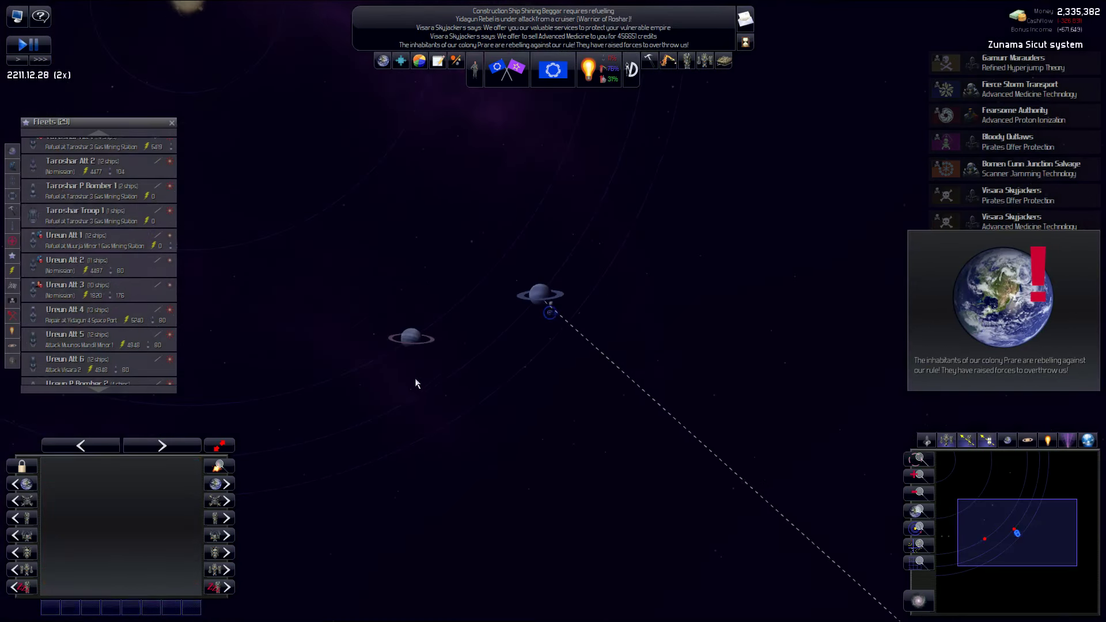
scroll(428, 385, down, 3)
scroll(429, 385, down, 3)
scroll(428, 391, down, 3)
scroll(437, 374, down, 3)
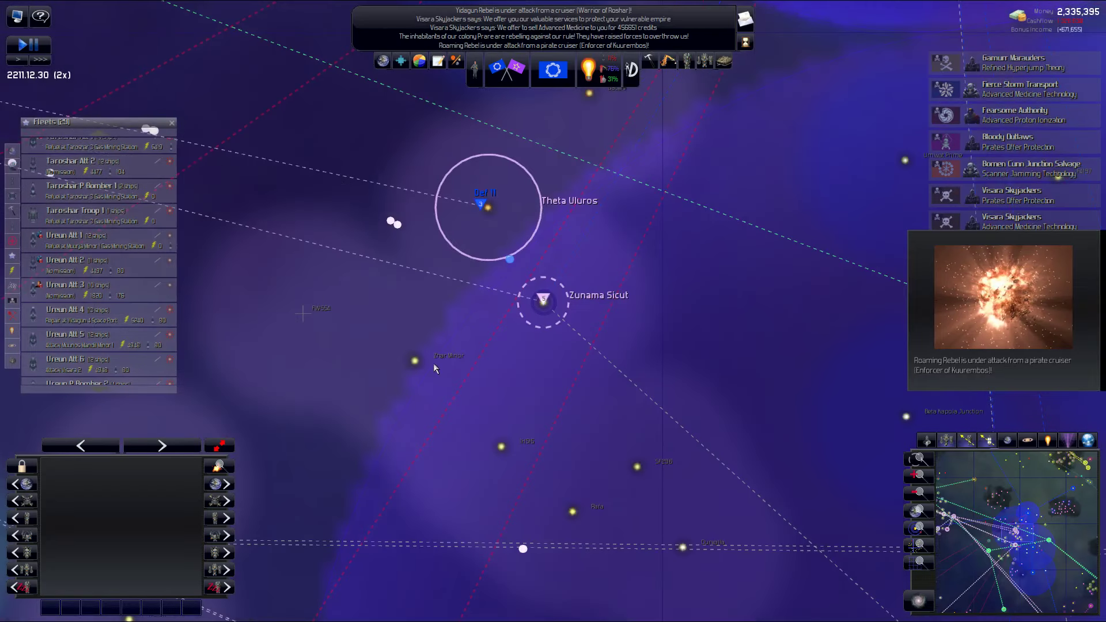
scroll(433, 363, down, 3)
scroll(436, 370, down, 3)
scroll(435, 370, down, 3)
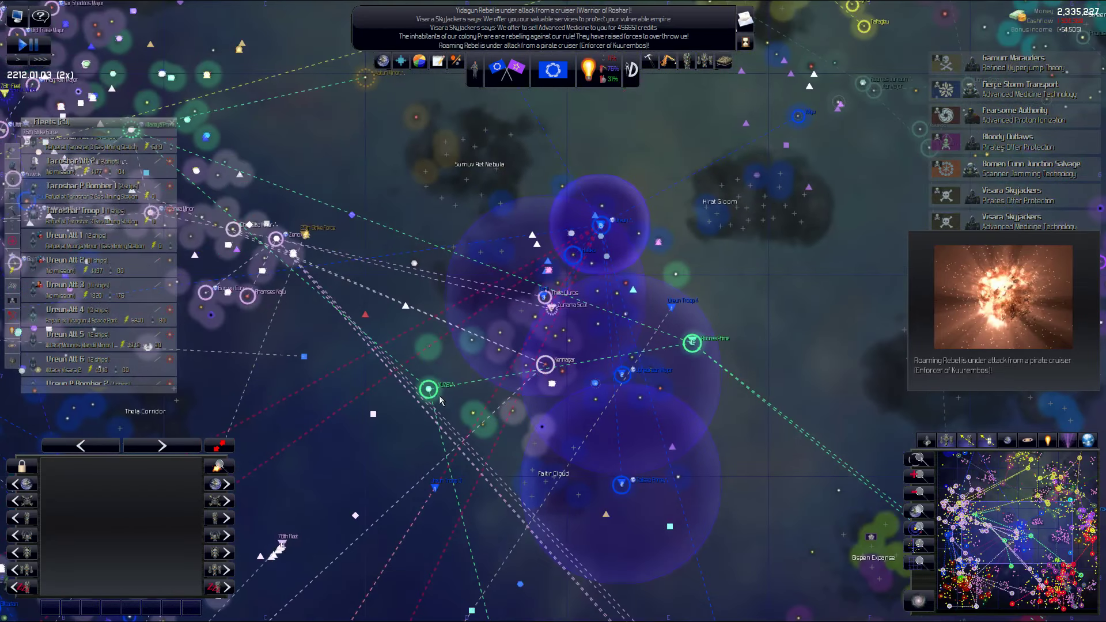
scroll(435, 370, down, 3)
drag(445, 393, 506, 370)
scroll(506, 370, down, 3)
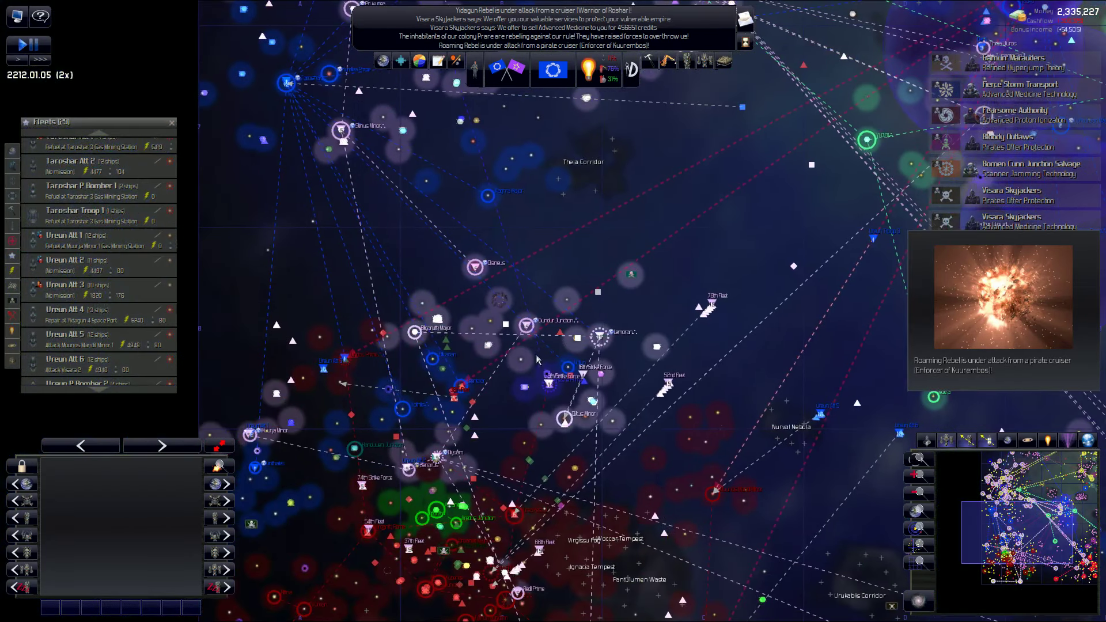
scroll(506, 370, down, 3)
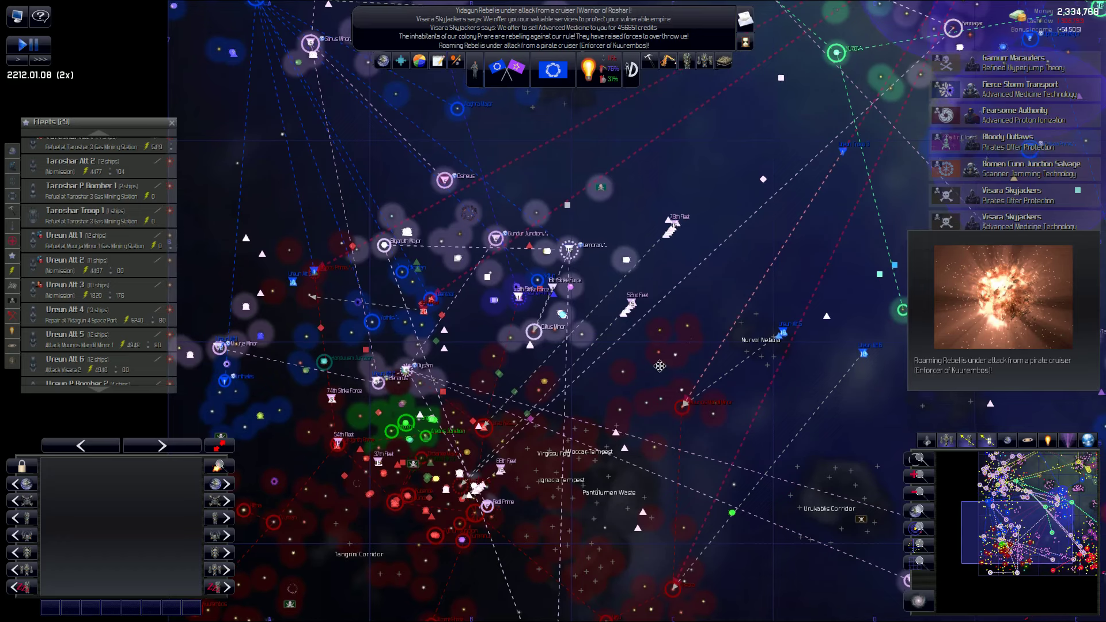
mouse_move(501, 359)
mouse_down()
mouse_move(616, 359)
mouse_move(646, 373)
mouse_up()
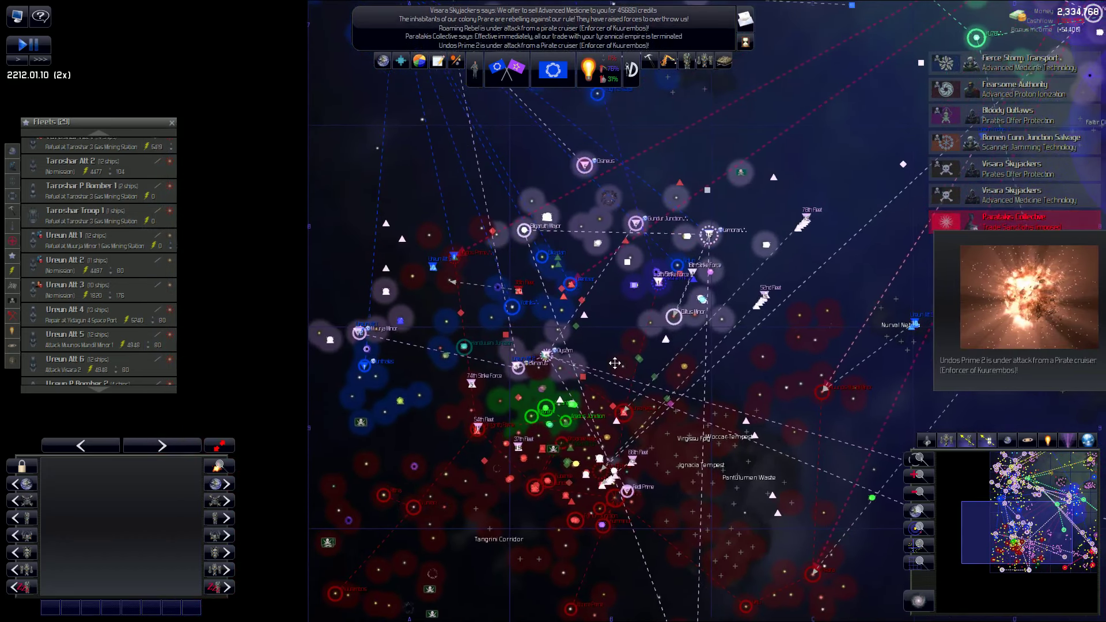
click(141, 268)
scroll(140, 268, up, 1)
scroll(138, 268, down, 4)
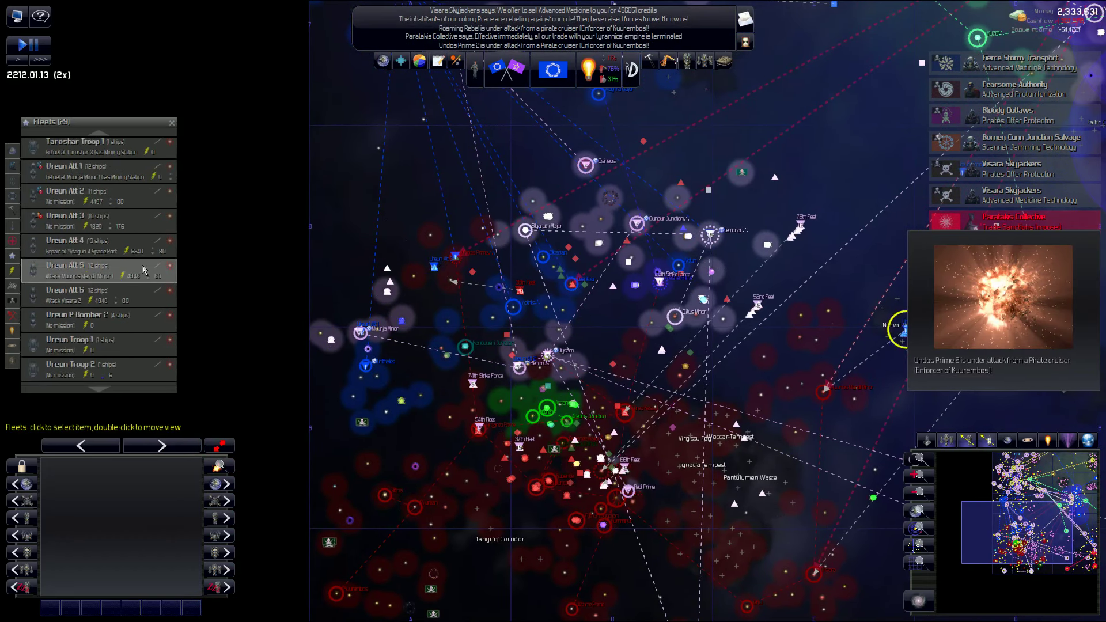
scroll(130, 216, down, 2)
- Jump to fleet Ureun Att 2, pan toward Qued Space Port, then select Ureun Att 3
click(120, 177)
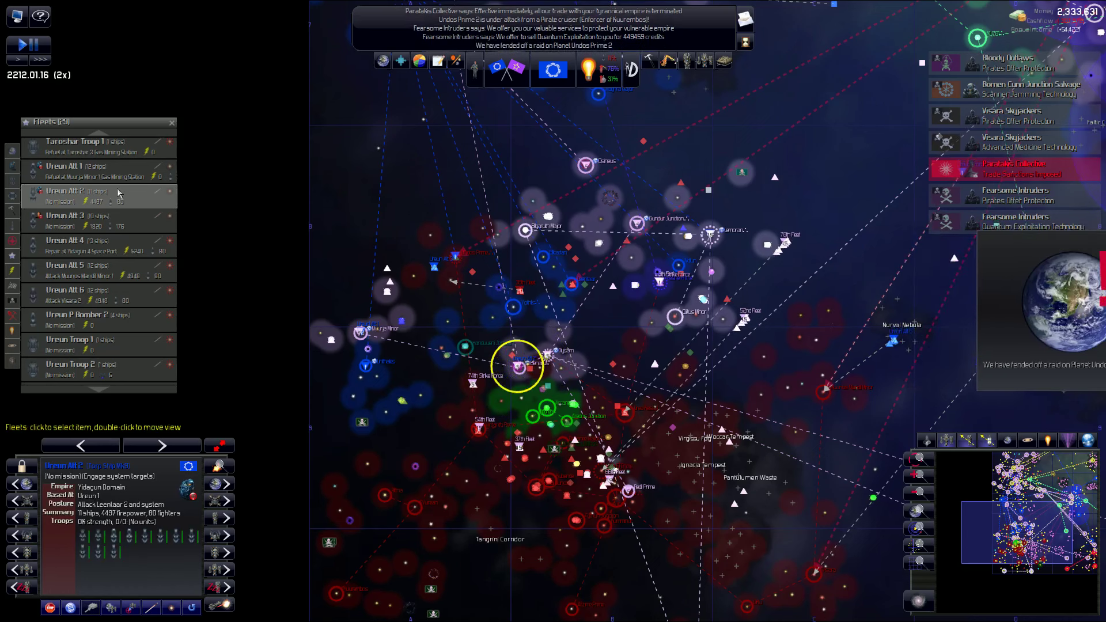
double_click(119, 195)
scroll(555, 344, down, 4)
scroll(563, 341, down, 4)
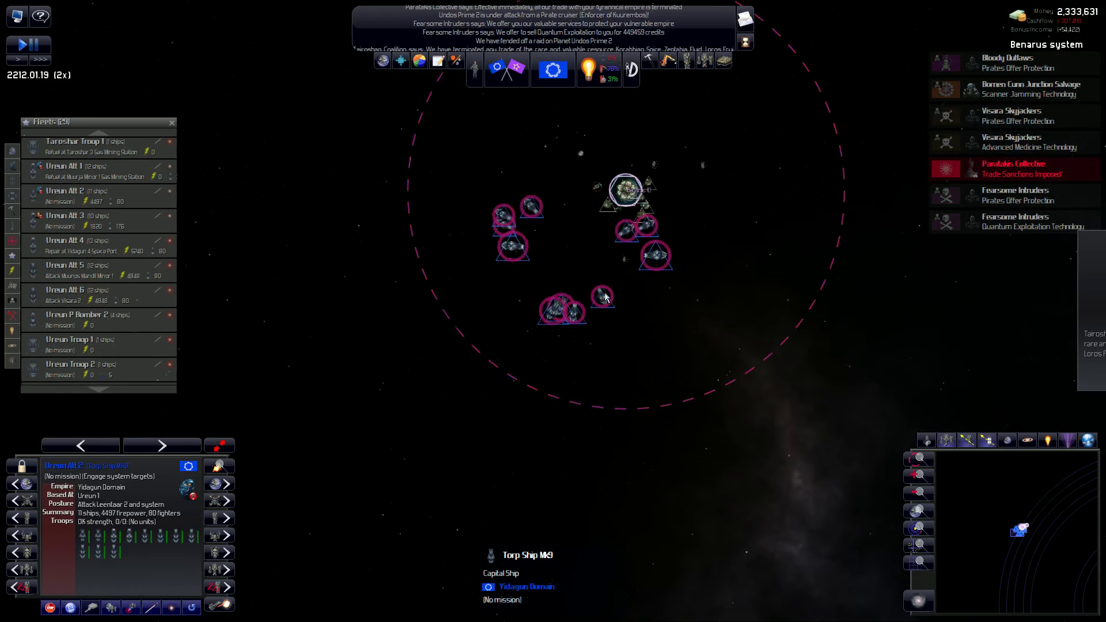
scroll(605, 225, down, 2)
scroll(578, 262, up, 5)
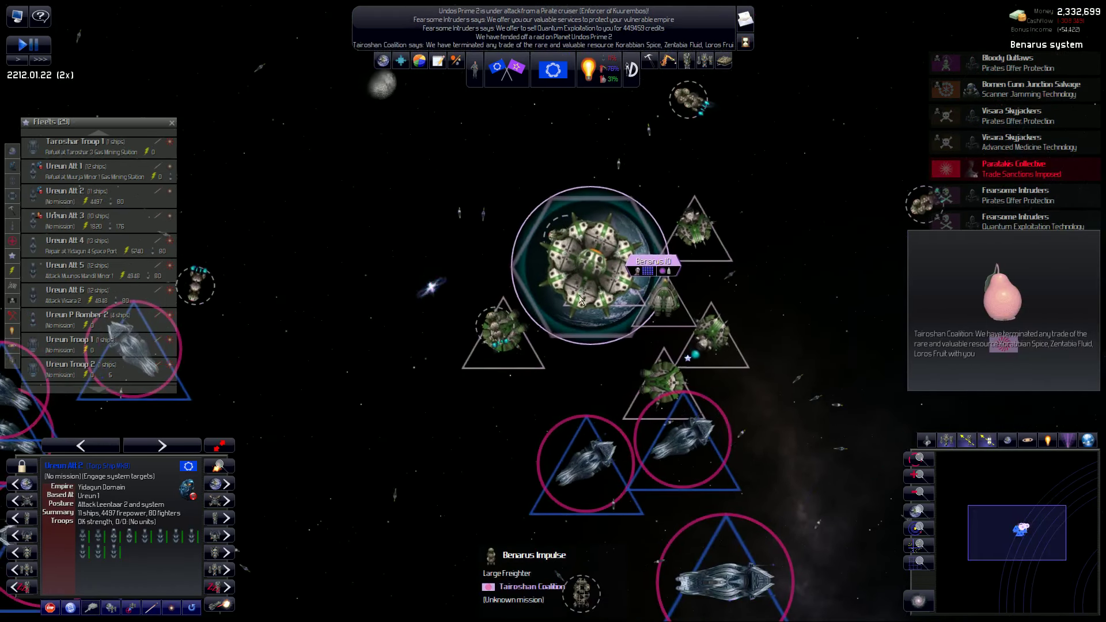
scroll(562, 329, down, 3)
scroll(553, 337, down, 2)
scroll(553, 339, down, 3)
scroll(551, 338, down, 2)
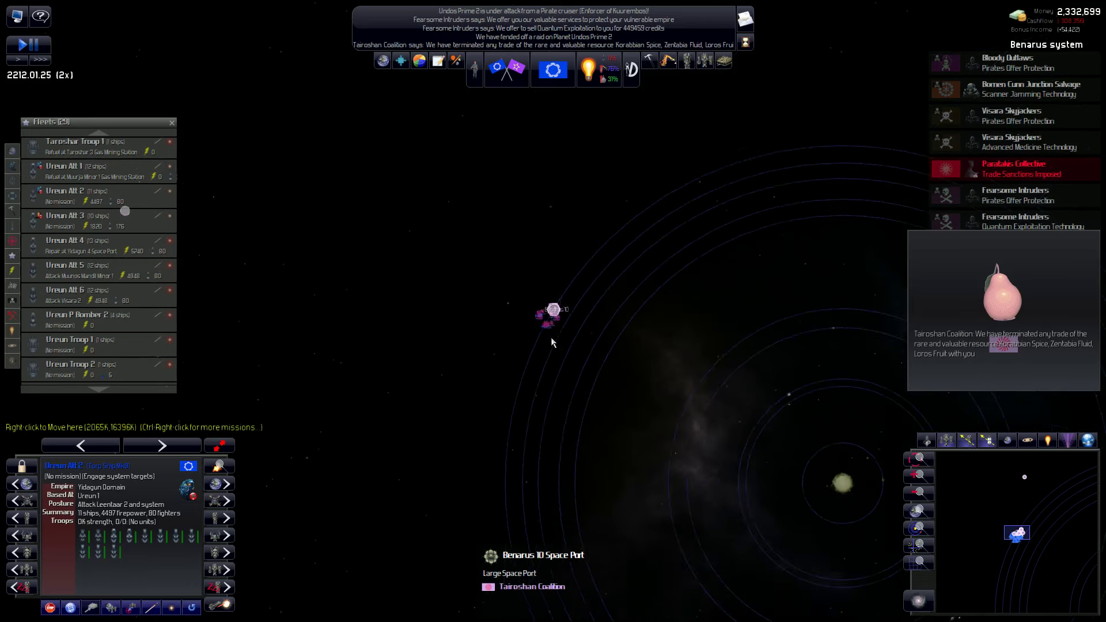
scroll(551, 333, down, 3)
scroll(555, 317, down, 3)
scroll(556, 317, down, 4)
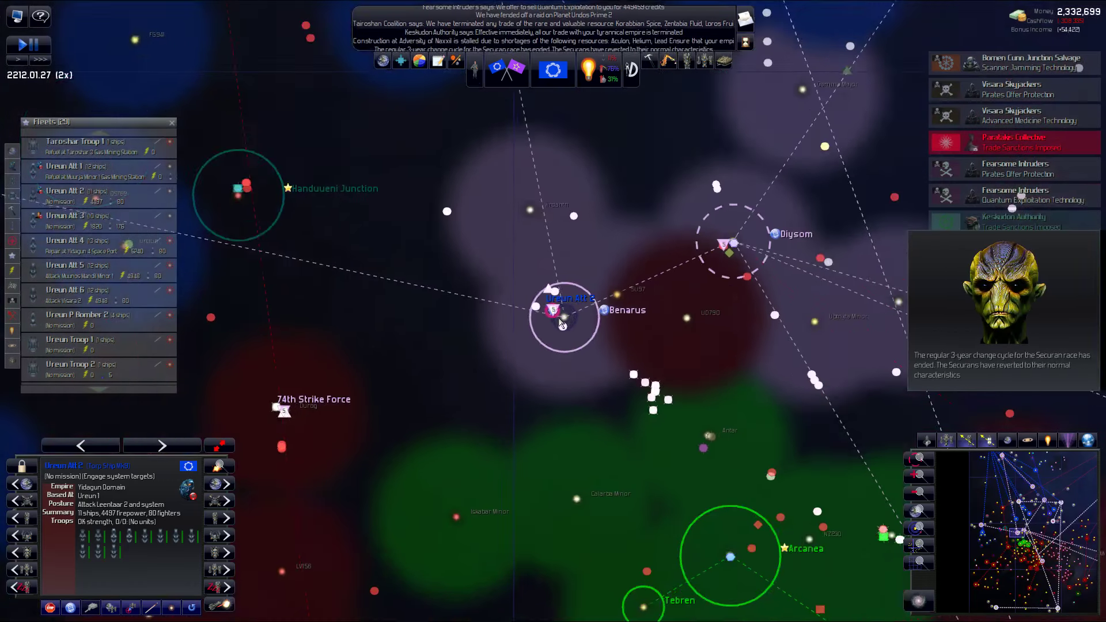
scroll(555, 317, down, 2)
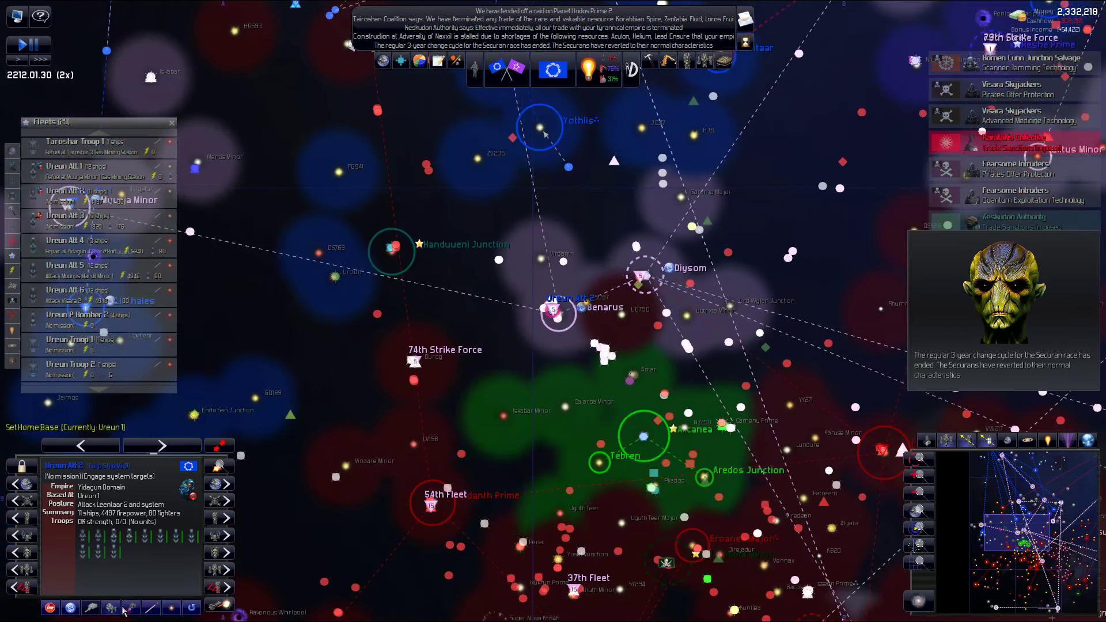
scroll(553, 311, down, 2)
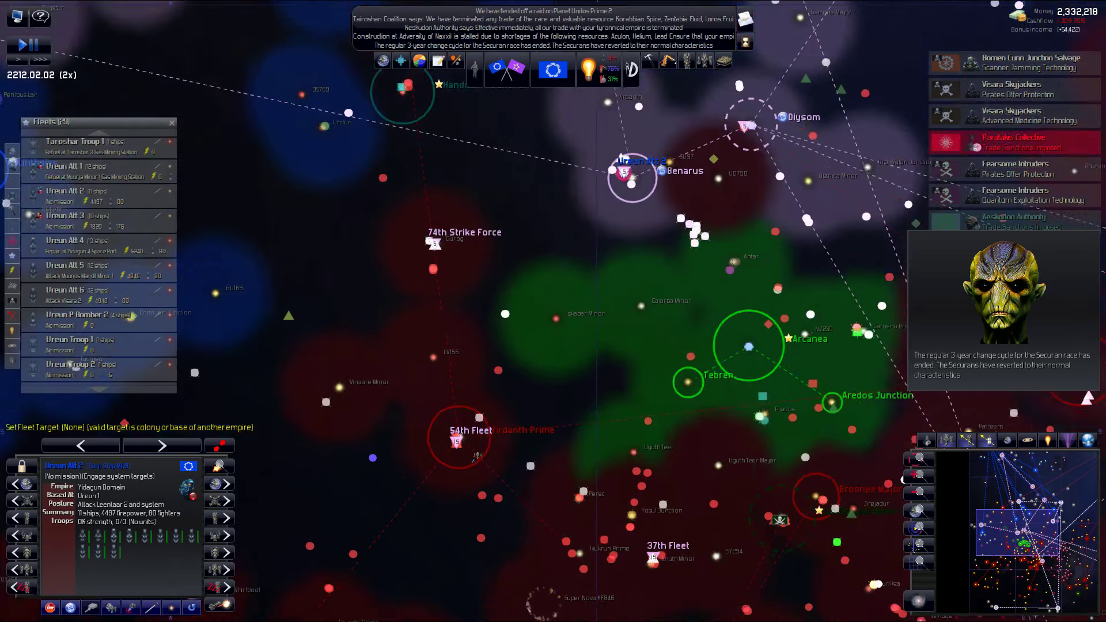
key(Down)
scroll(554, 311, down, 2)
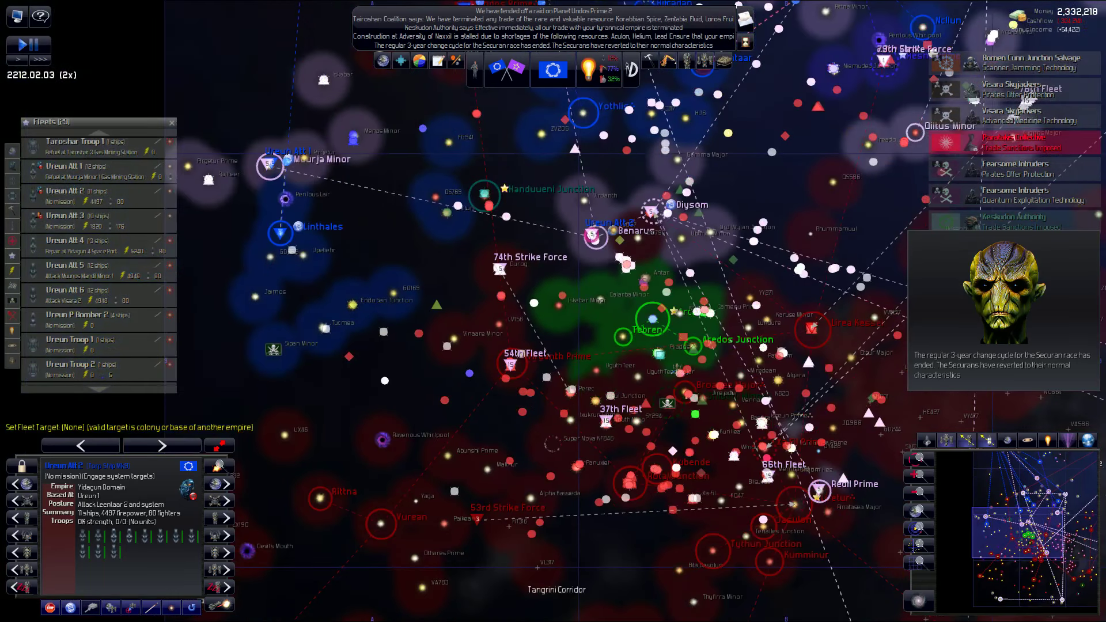
scroll(605, 286, up, 3)
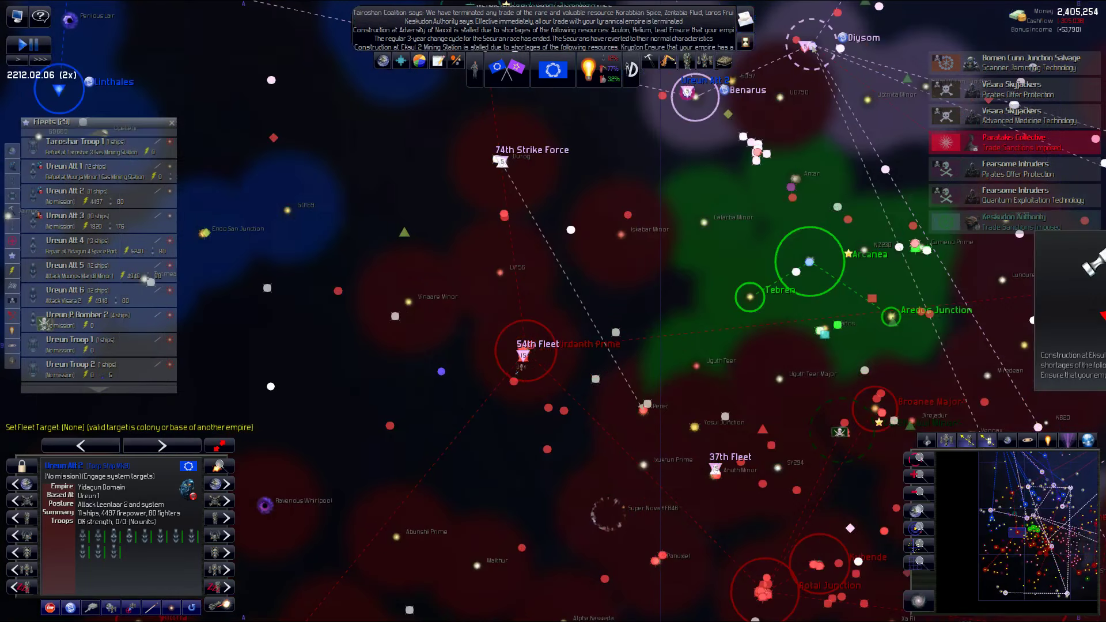
scroll(615, 275, up, 5)
scroll(740, 151, up, 3)
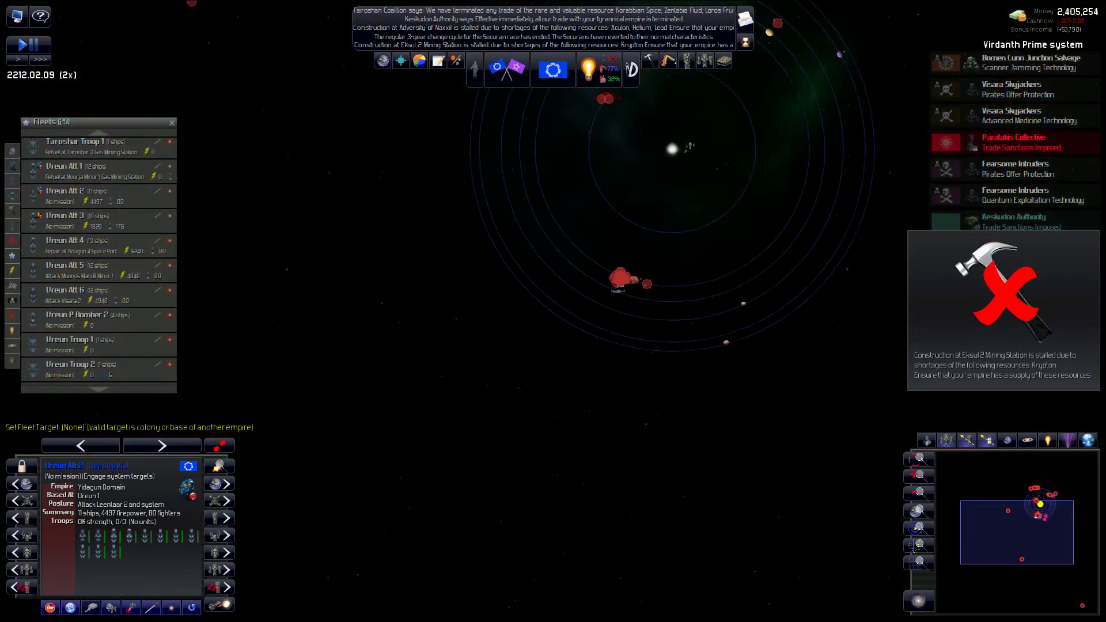
scroll(588, 285, up, 3)
scroll(570, 277, up, 3)
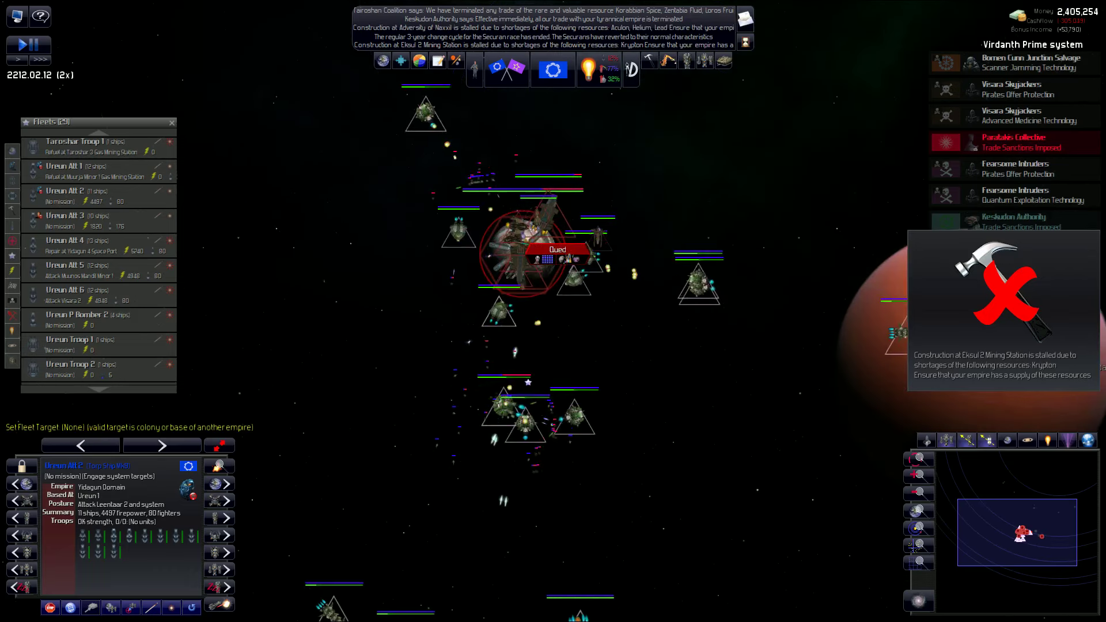
scroll(554, 259, up, 3)
scroll(536, 251, up, 2)
scroll(553, 294, down, 5)
scroll(536, 277, down, 3)
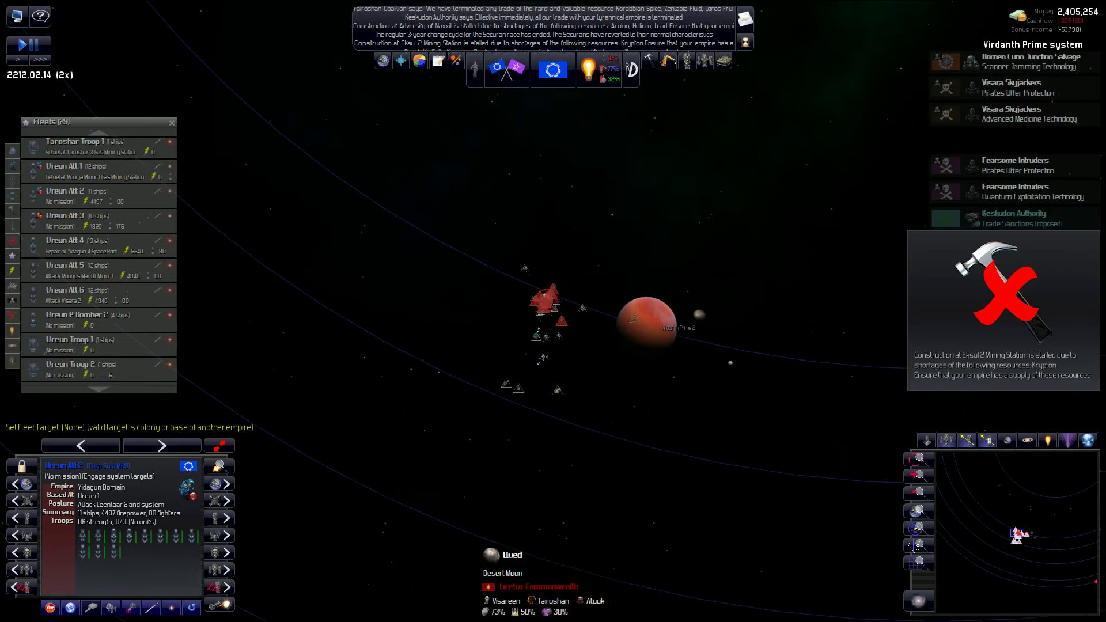
scroll(520, 260, down, 2)
scroll(536, 295, up, 5)
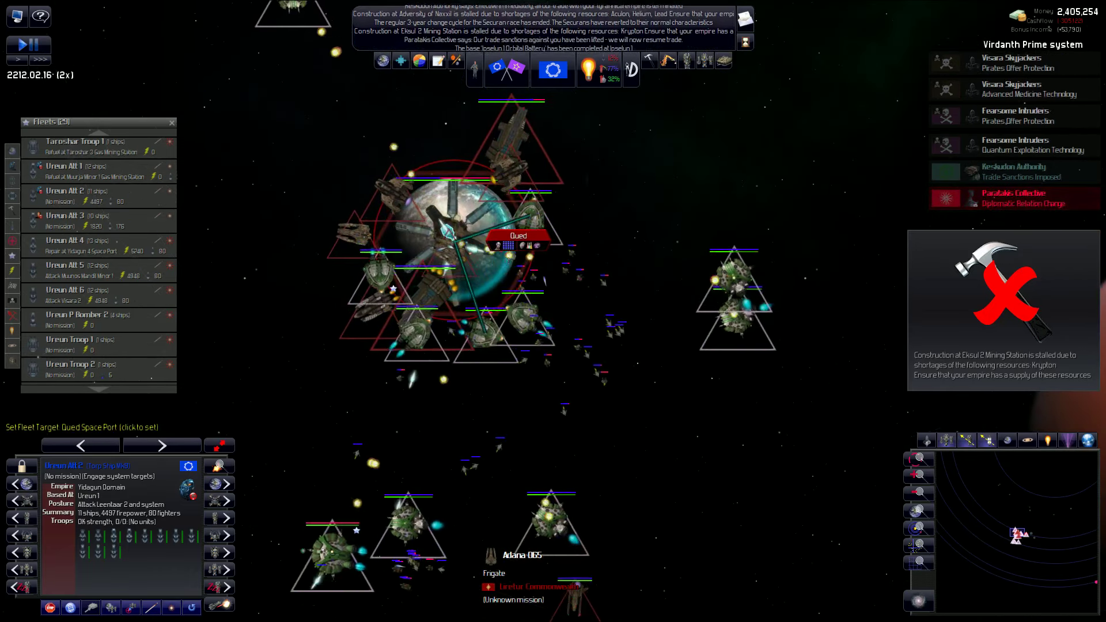
scroll(499, 233, down, 5)
scroll(581, 209, down, 5)
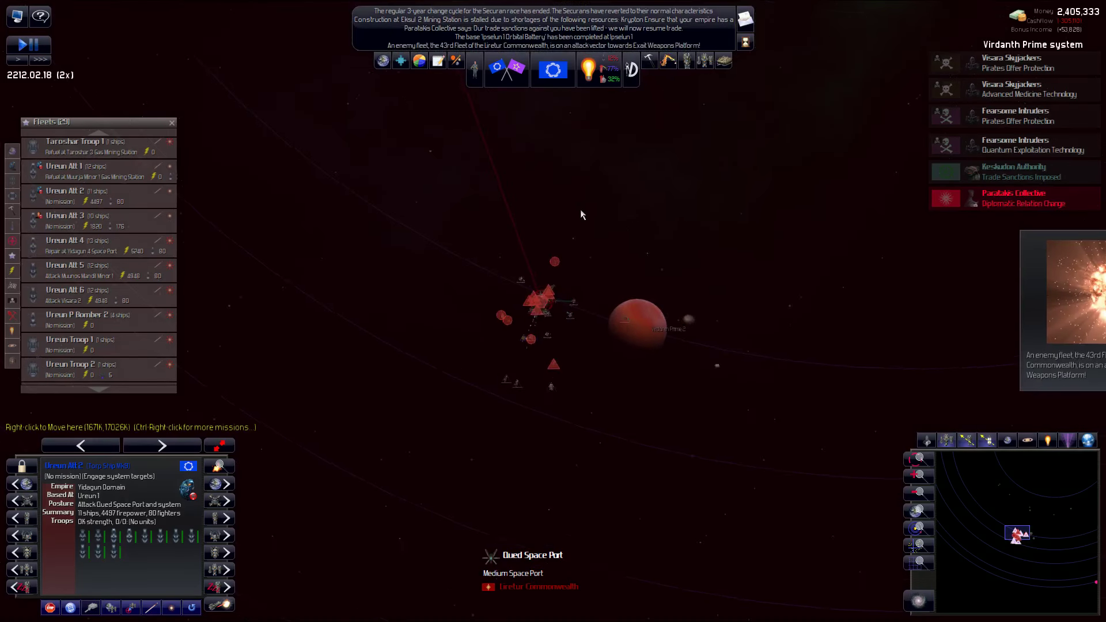
scroll(592, 217, down, 3)
scroll(594, 226, down, 4)
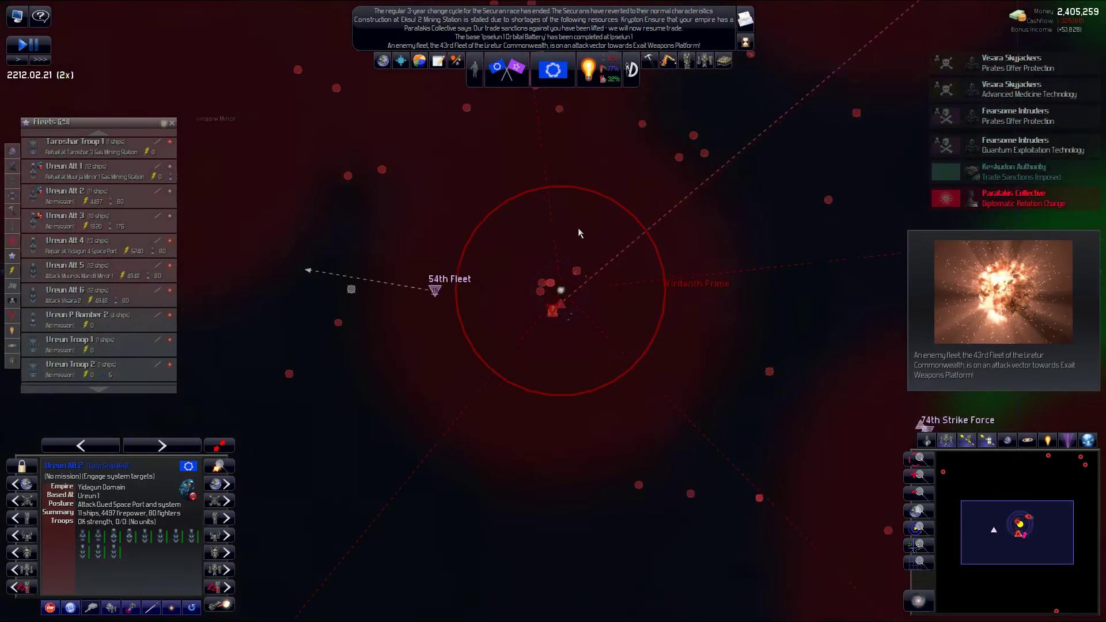
scroll(578, 228, down, 4)
scroll(554, 225, down, 3)
click(104, 221)
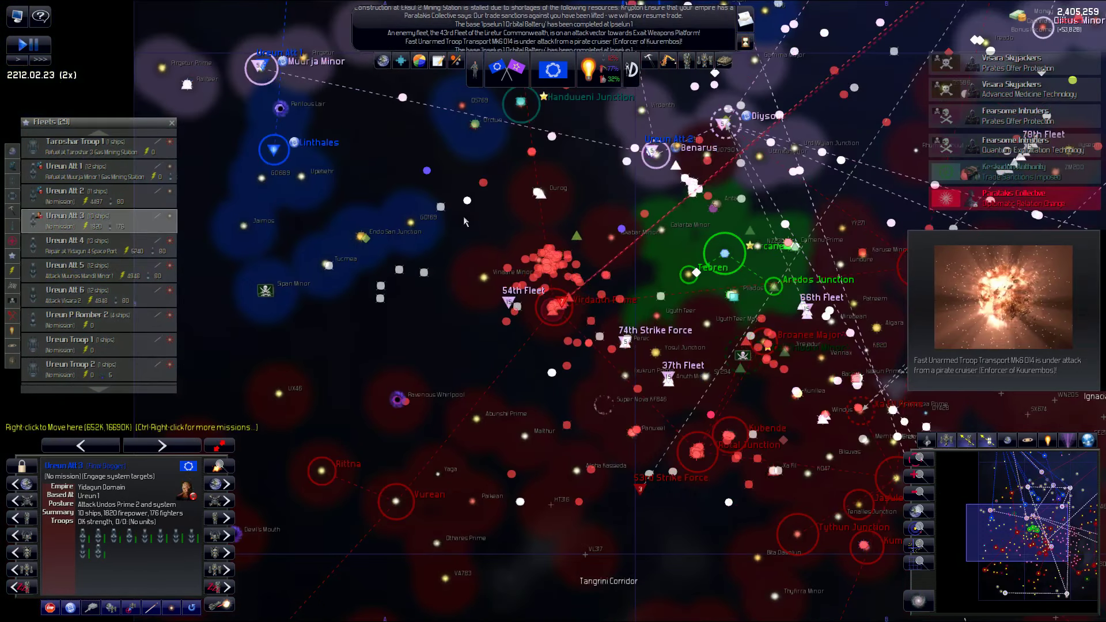
scroll(606, 260, down, 4)
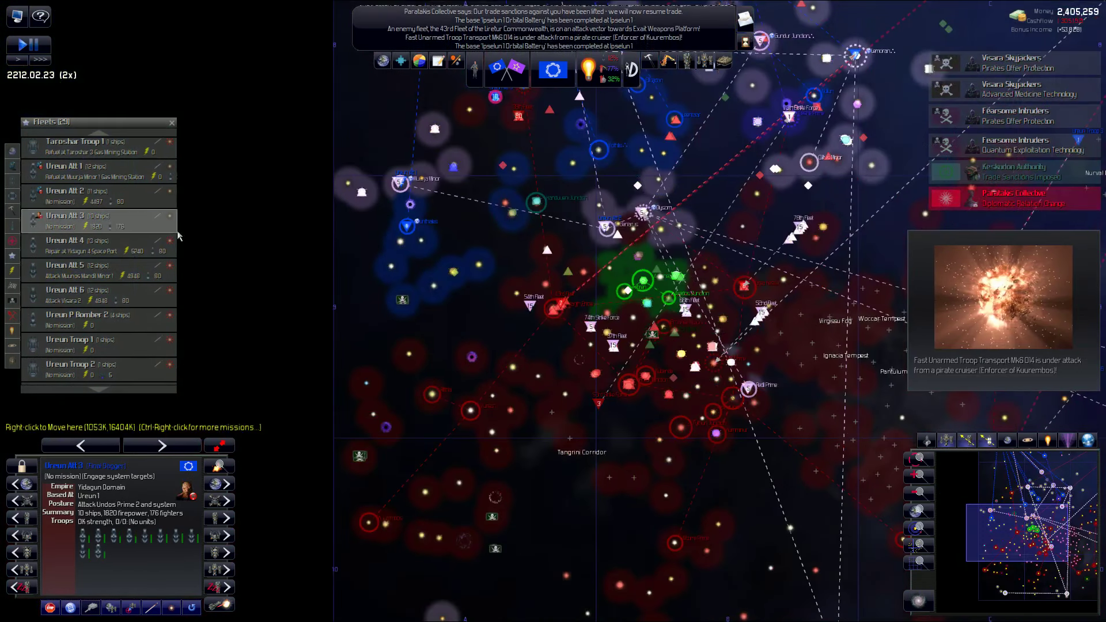
- Jump to Ureun Att 3, select Undos Prime 2 and open its colony overview
double_click(107, 227)
scroll(514, 176, up, 5)
scroll(533, 228, up, 5)
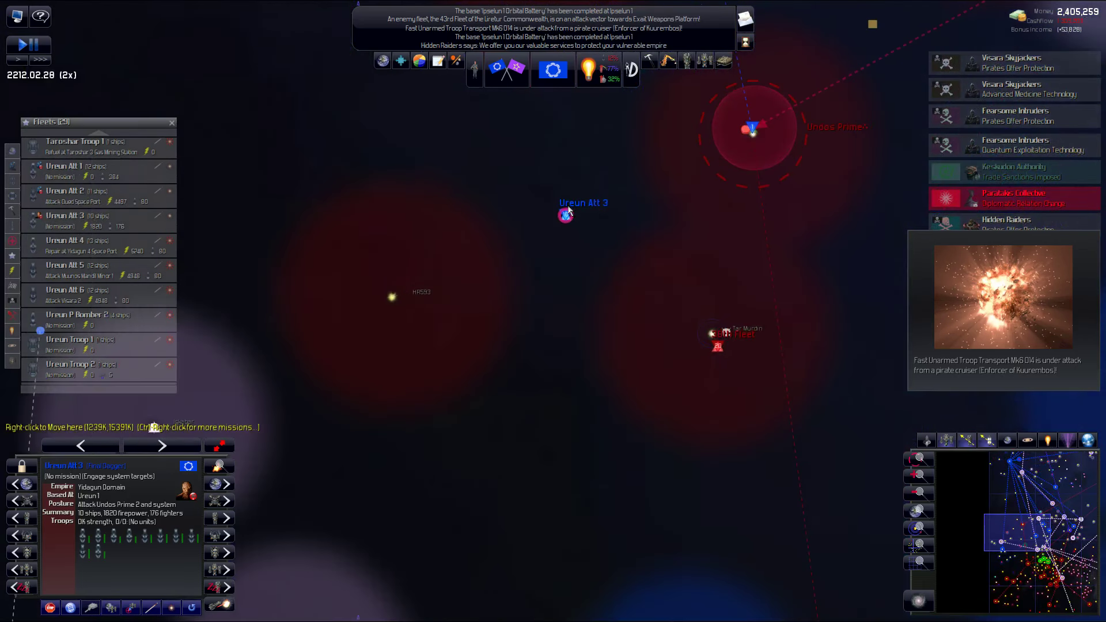
scroll(562, 216, down, 3)
scroll(644, 186, up, 3)
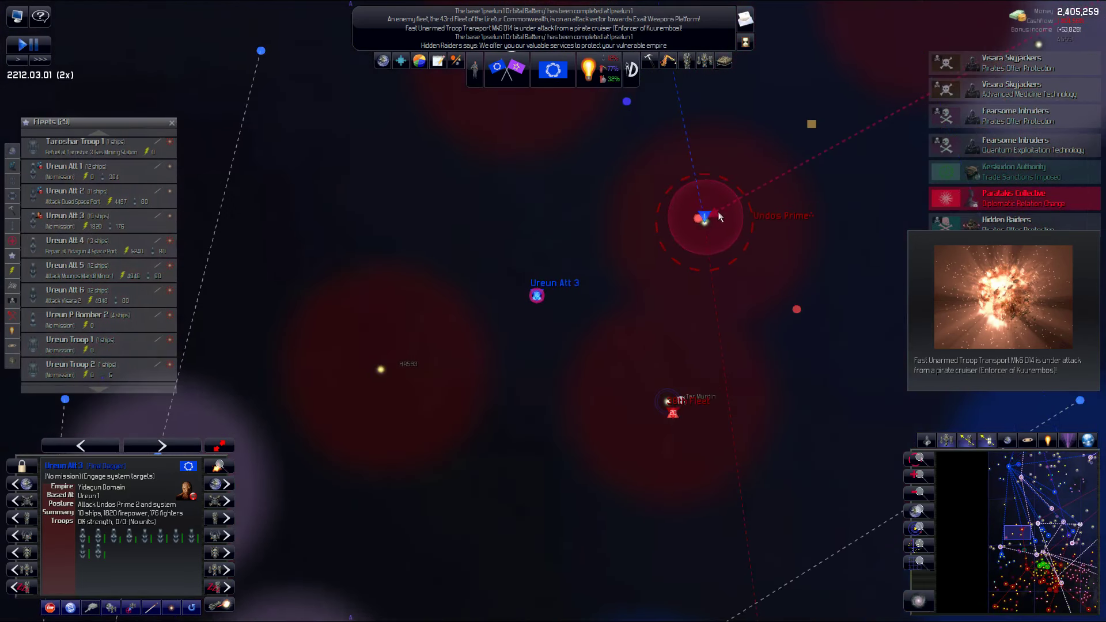
scroll(704, 226, up, 6)
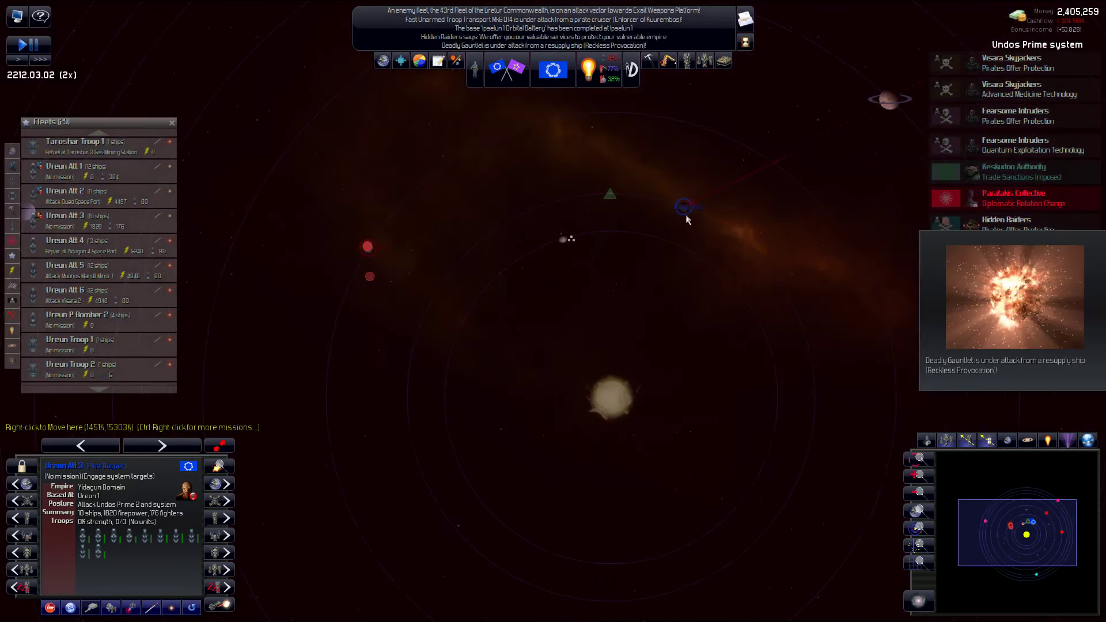
scroll(686, 214, up, 5)
click(682, 203)
scroll(682, 203, up, 3)
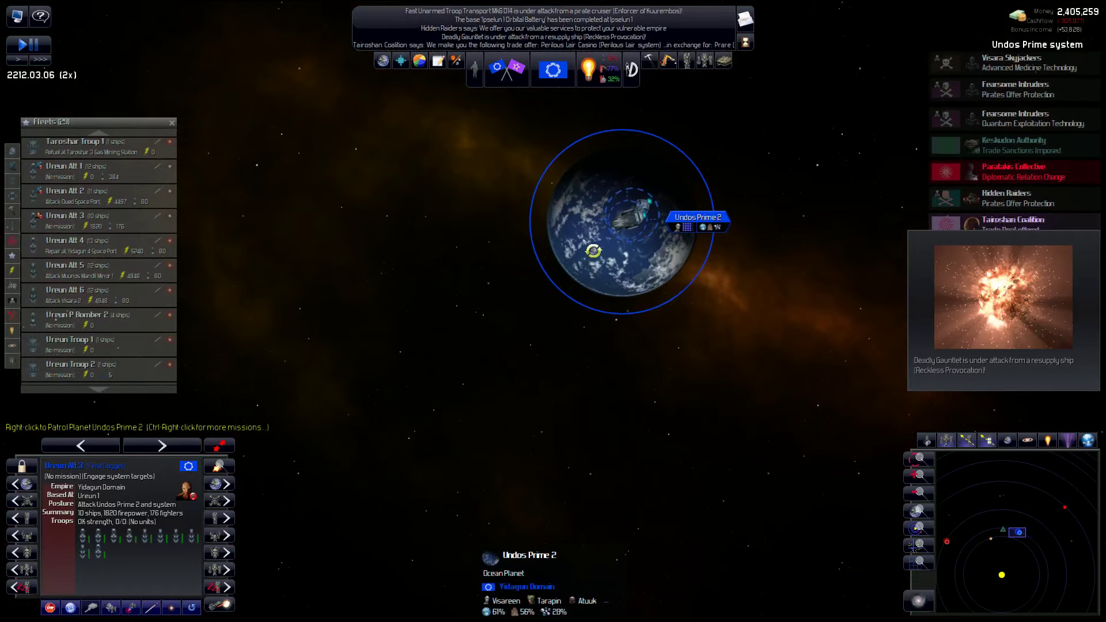
click(594, 251)
scroll(533, 253, down, 3)
scroll(418, 250, down, 3)
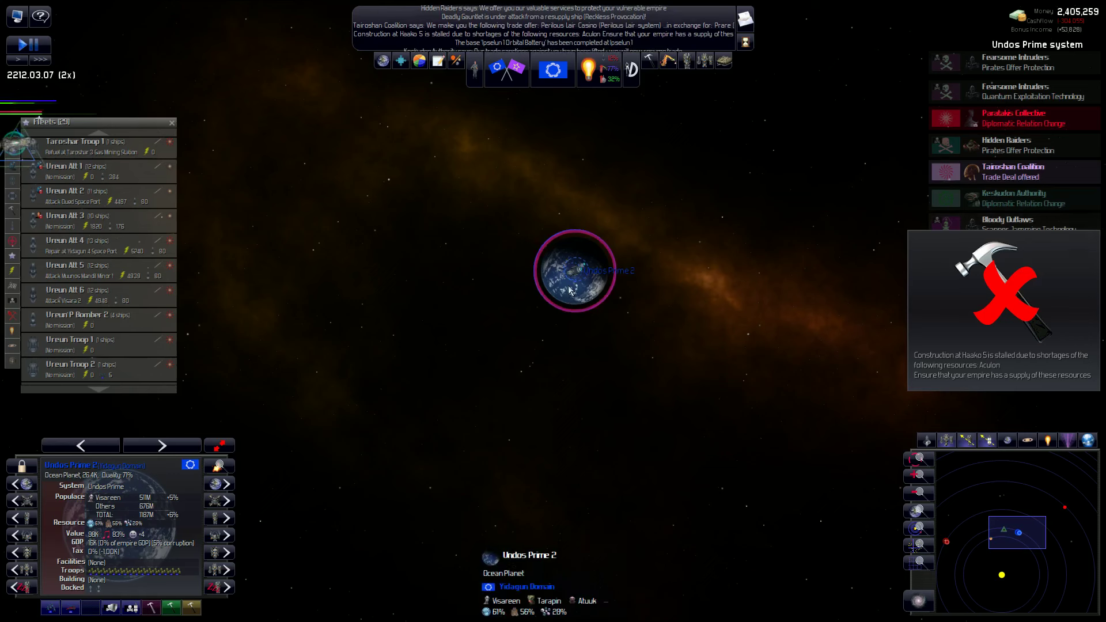
scroll(571, 292, up, 3)
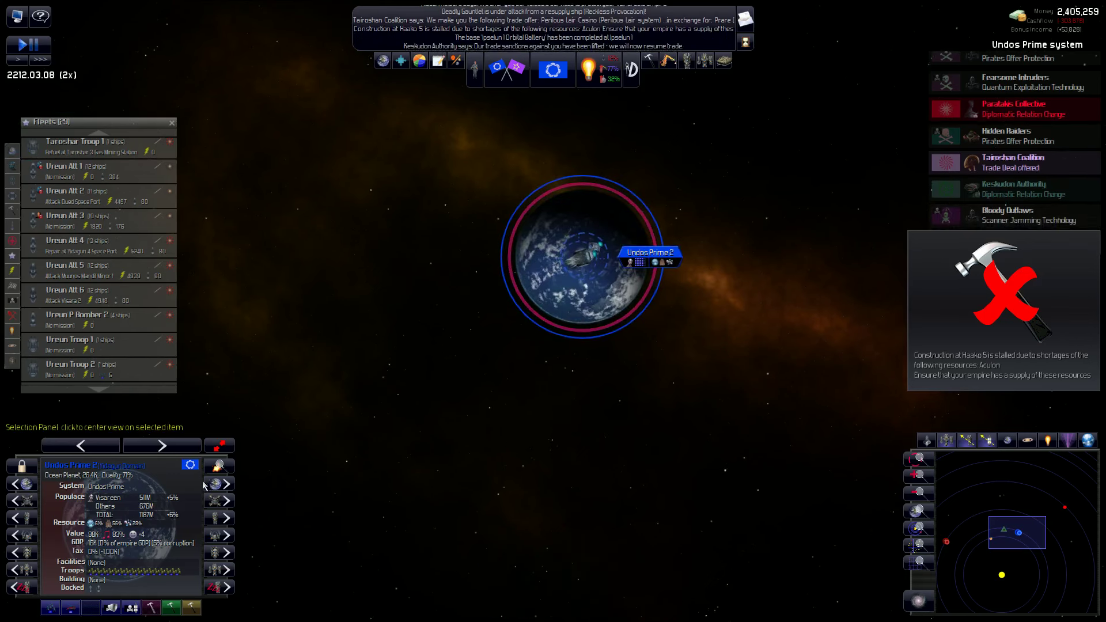
double_click(543, 288)
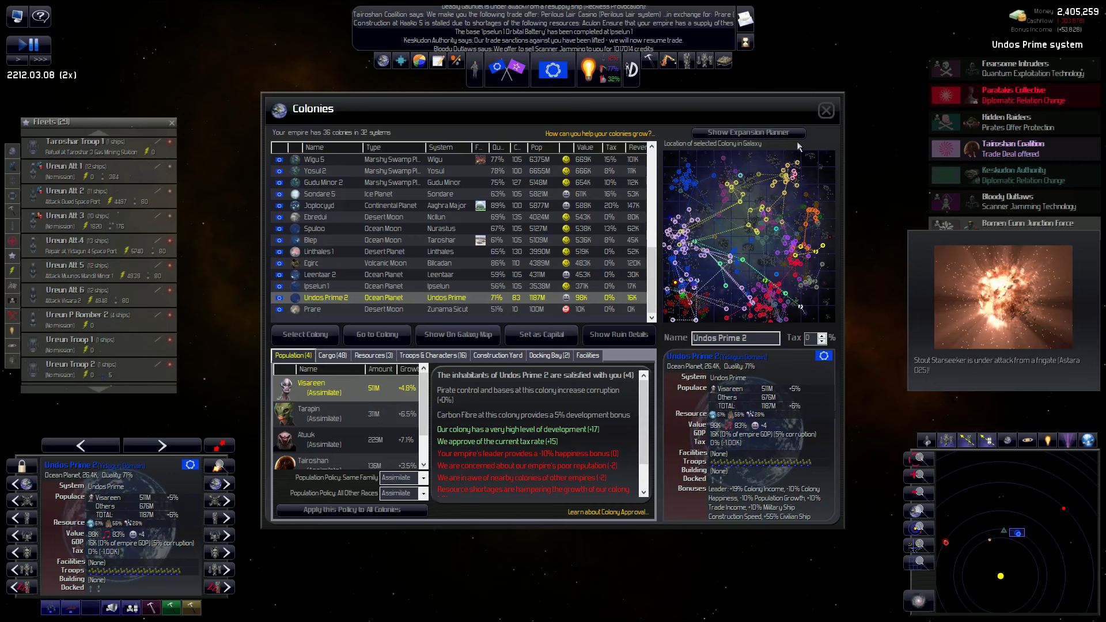
- Close Colonies and garrison the four BattleBot Groups on Undos Prime 2 from the F9 roster
click(825, 111)
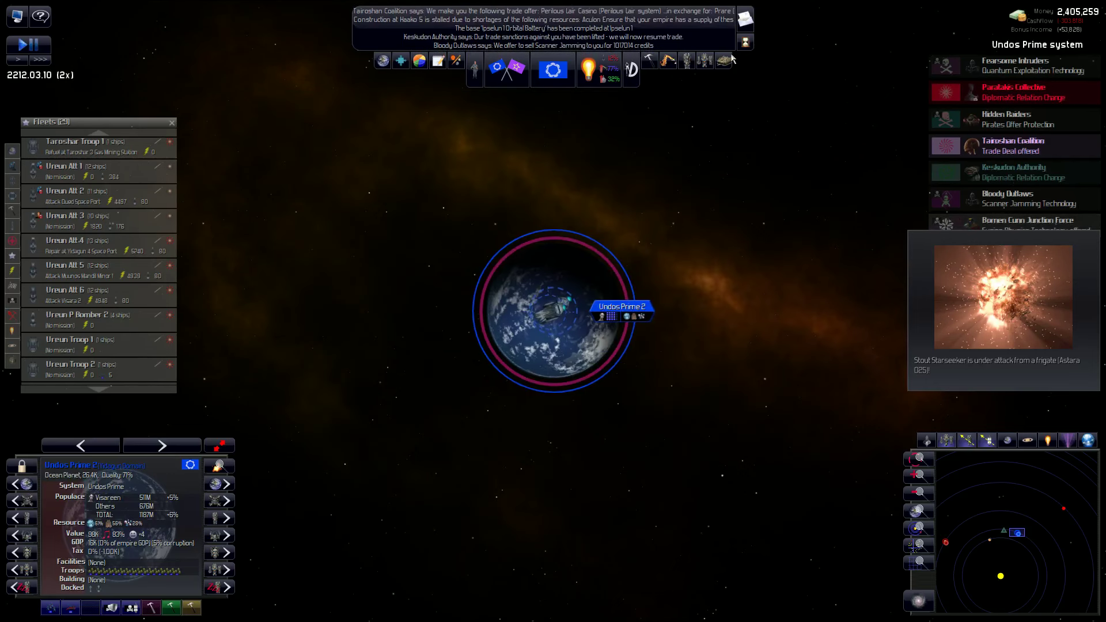
key(F9)
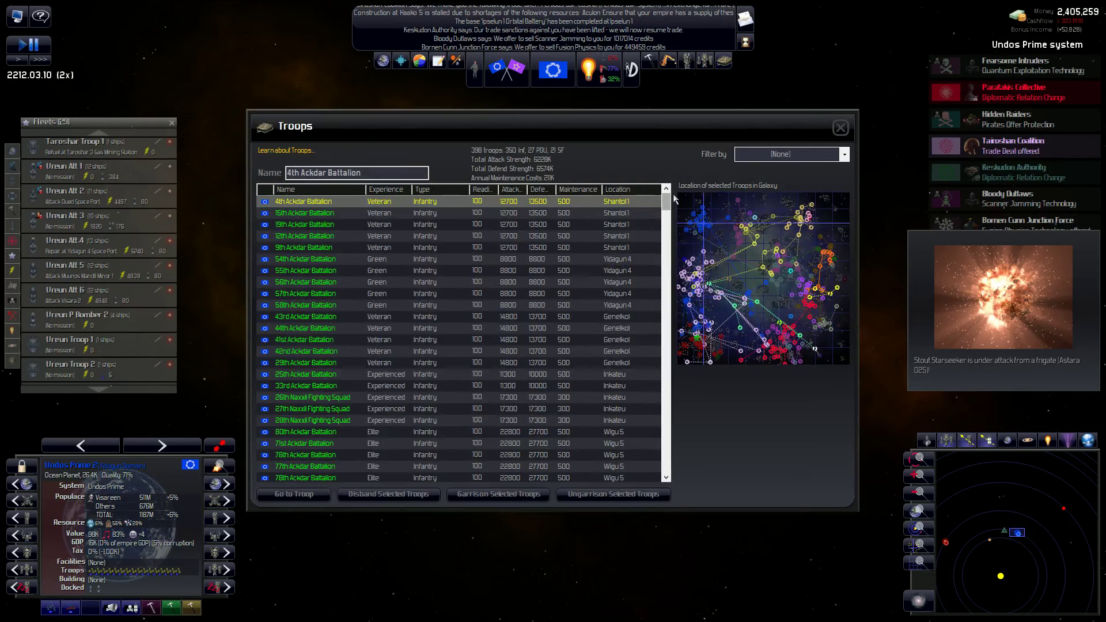
drag(668, 204, 666, 278)
drag(664, 450, 666, 464)
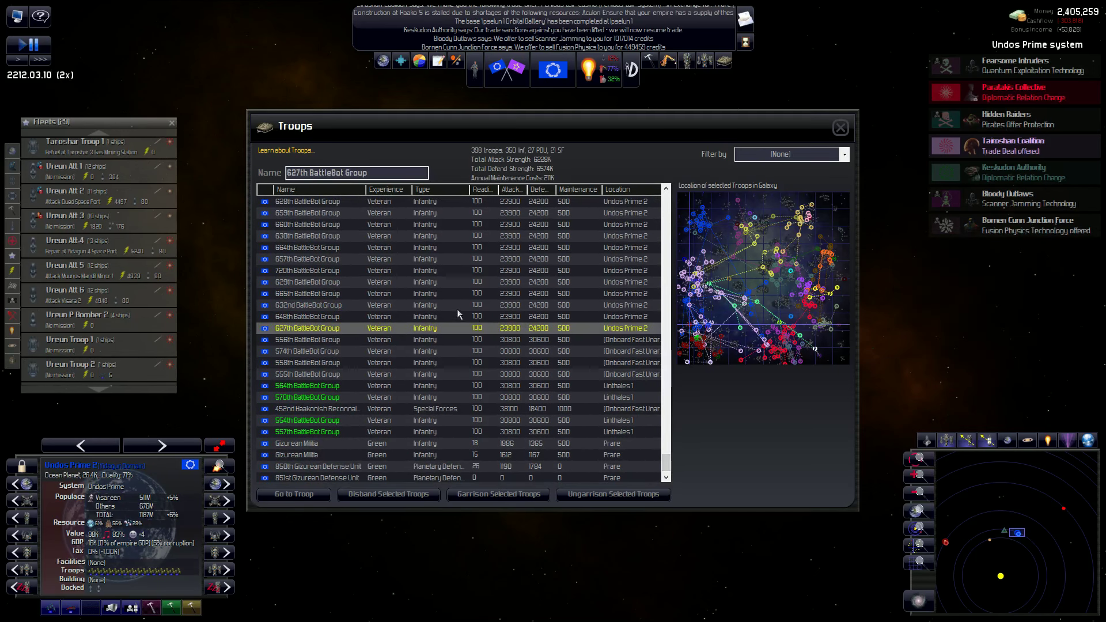
shift+click(438, 298)
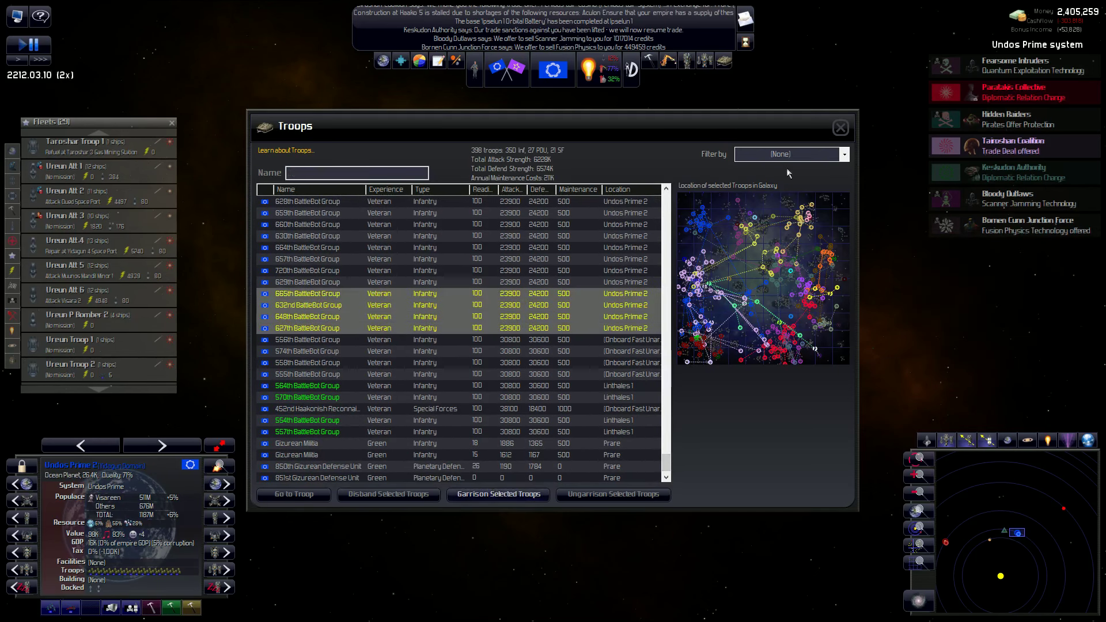
click(841, 129)
scroll(431, 250, down, 3)
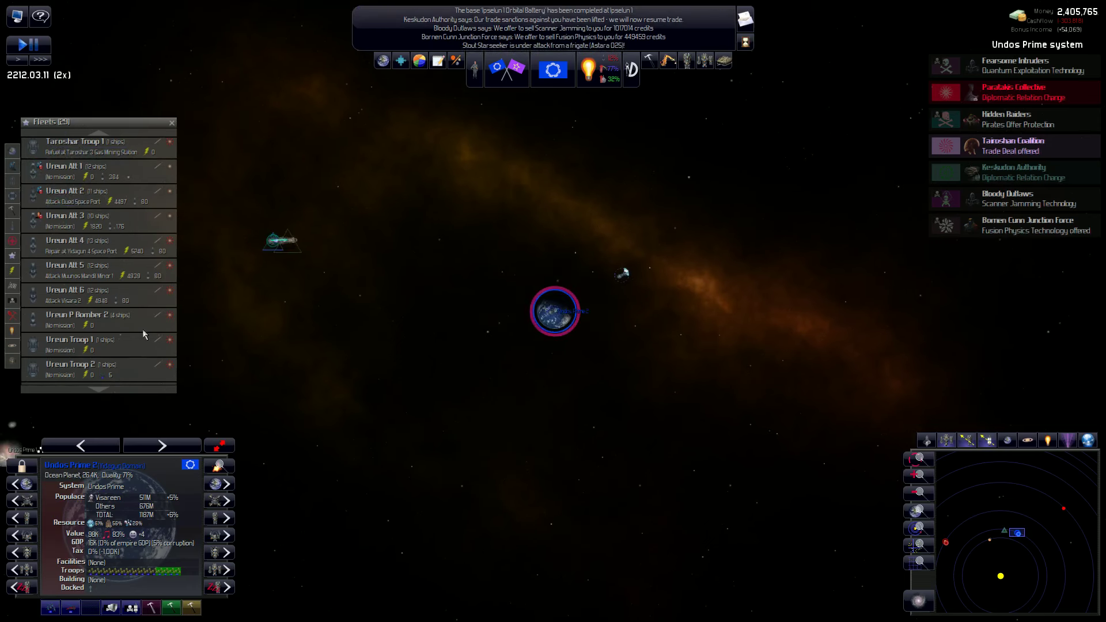
scroll(413, 327, down, 3)
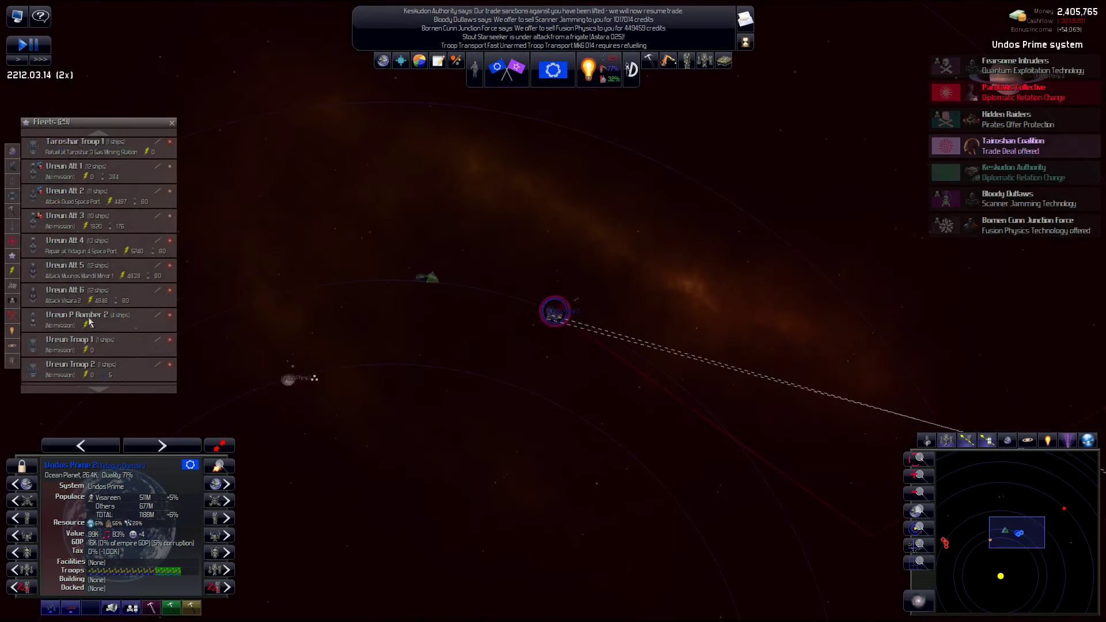
- Order fleet Ureun Troop 1 to load troops at Undos Prime 2
click(112, 345)
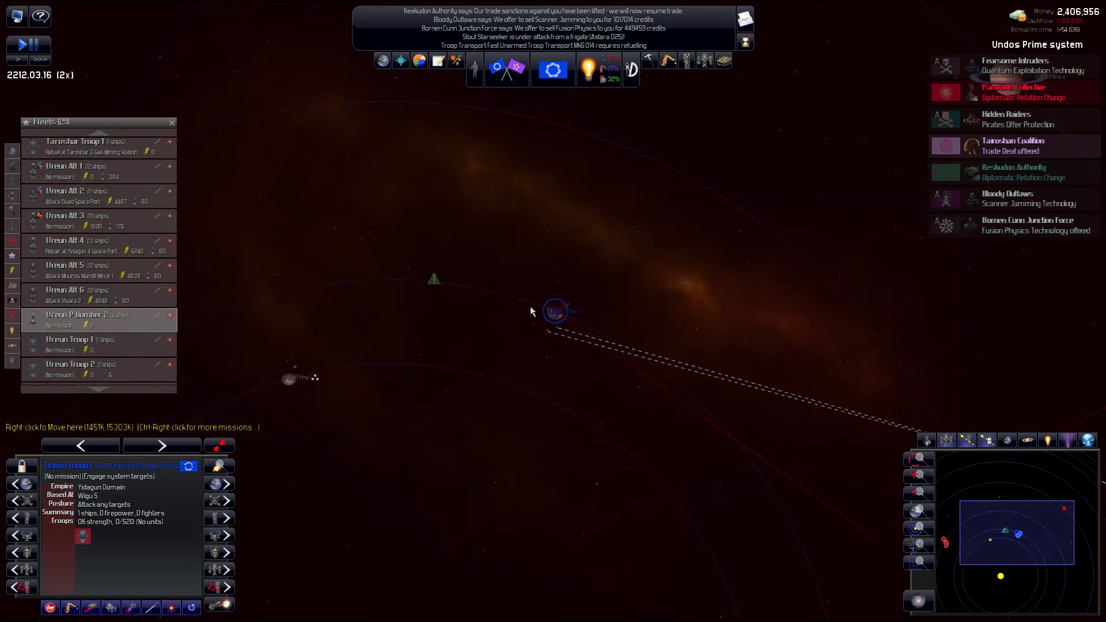
scroll(530, 307, up, 3)
key(space)
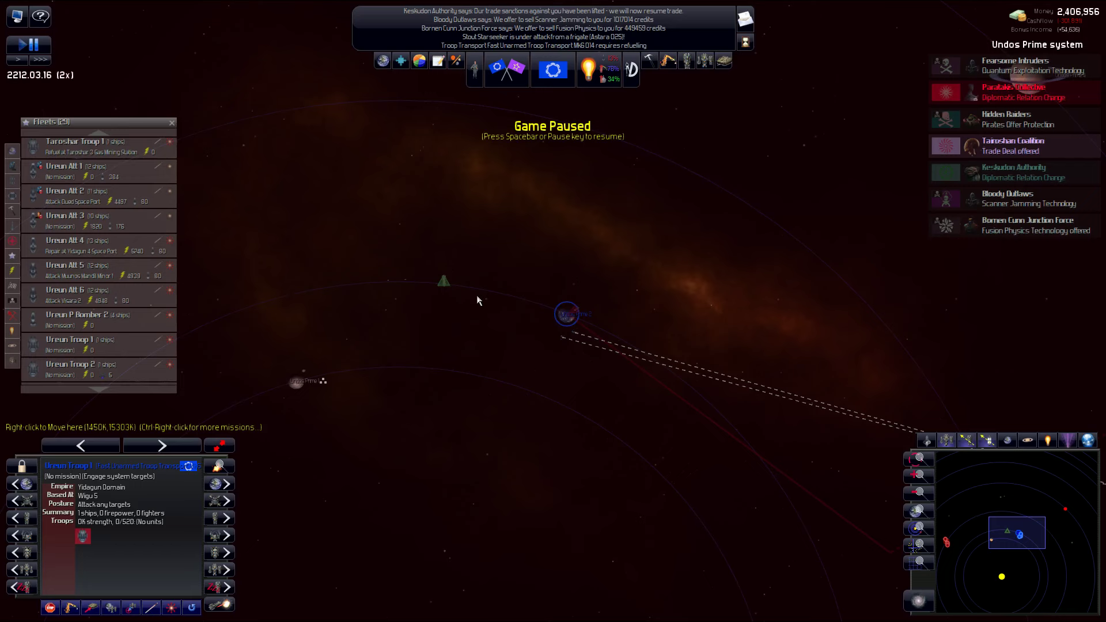
key(space)
scroll(476, 301, up, 3)
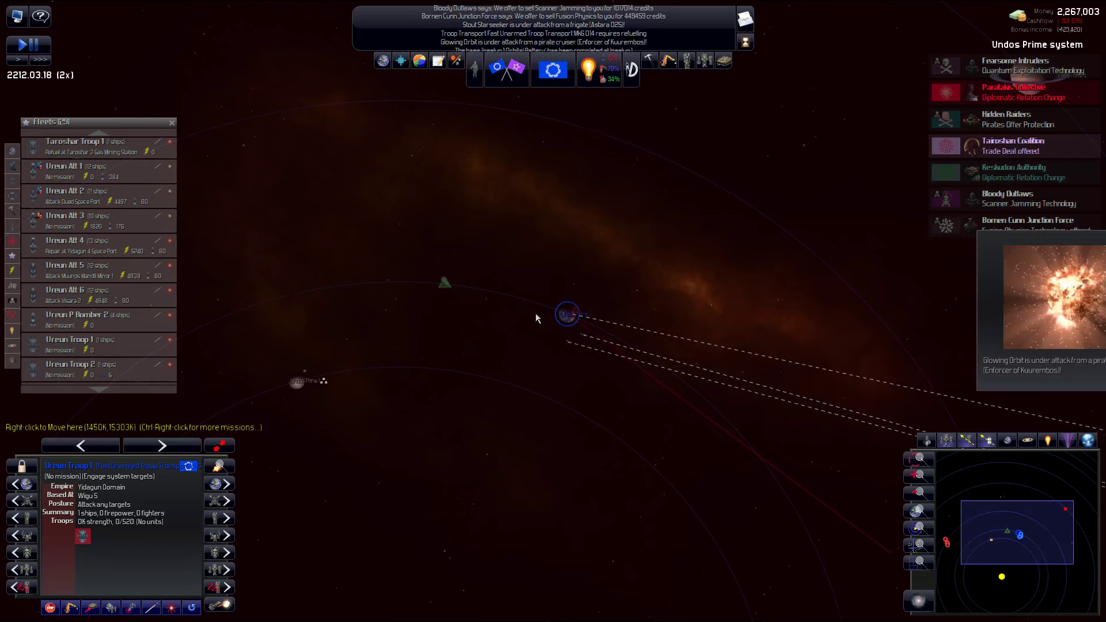
key(space)
ctrl+right_click(580, 312)
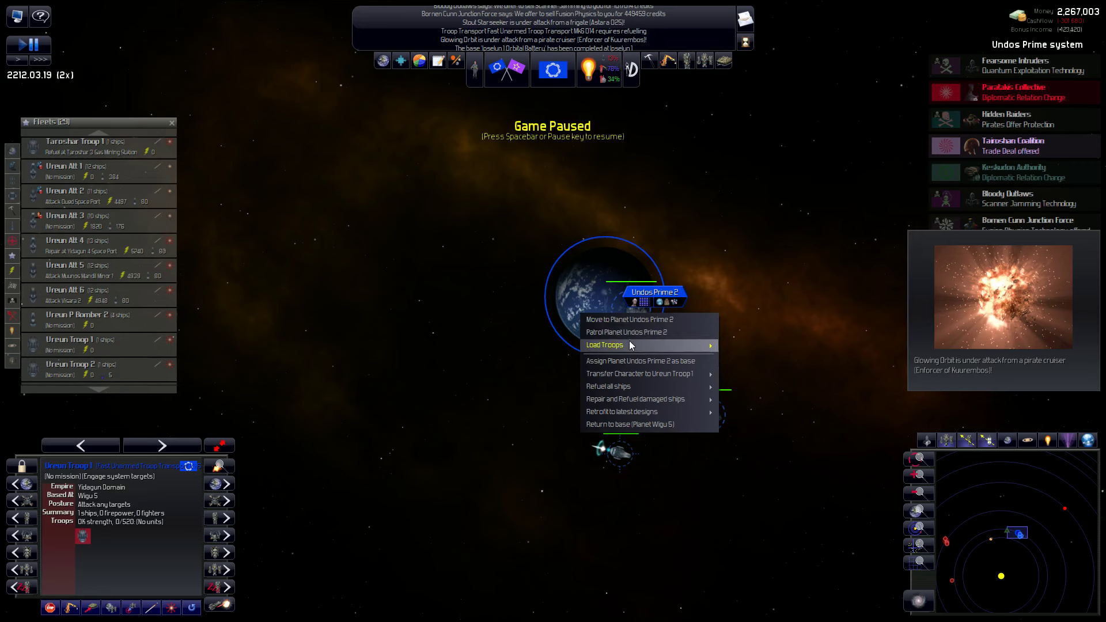
click(760, 350)
key(space)
scroll(462, 305, down, 5)
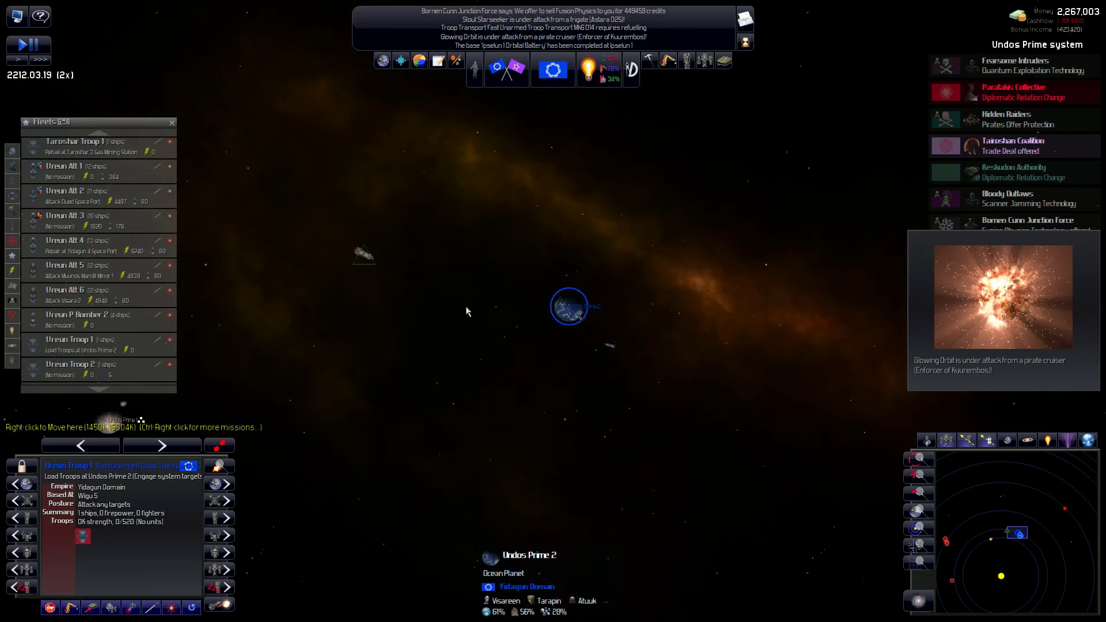
scroll(466, 306, down, 5)
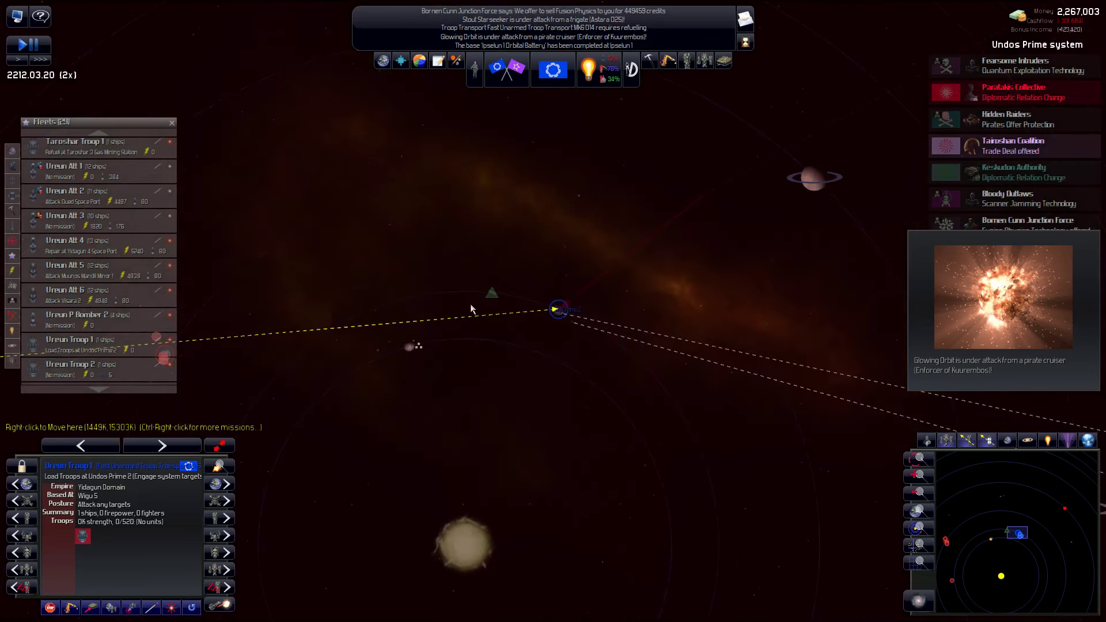
- Inspect the troop transport, select pirate cruiser Enforcer of Kuurembos, and pause the game
click(82, 537)
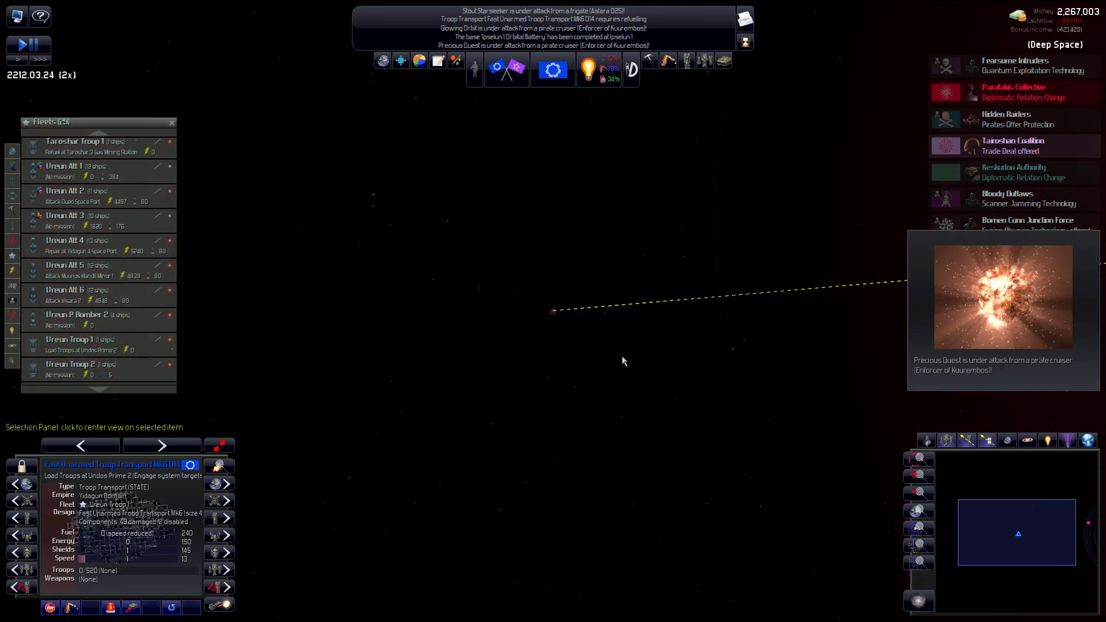
scroll(788, 295, down, 5)
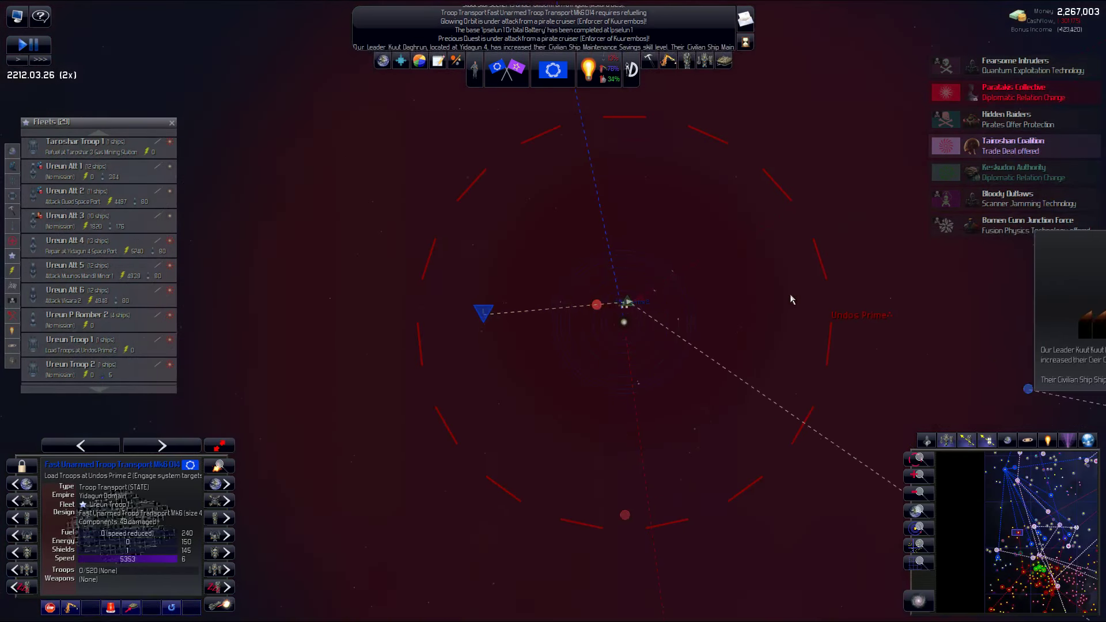
scroll(639, 306, up, 5)
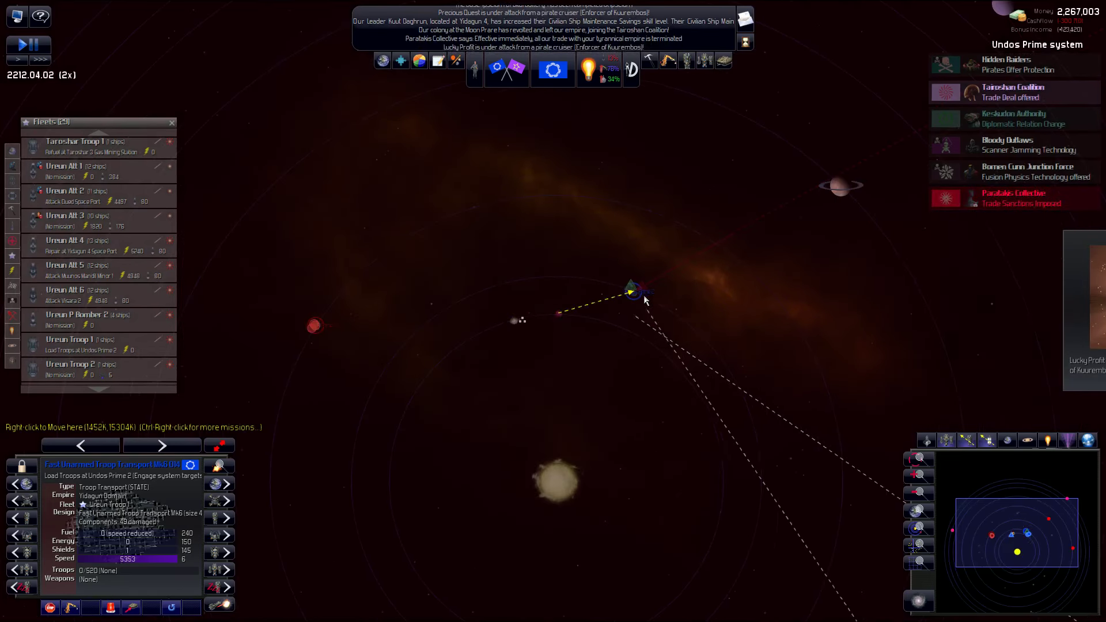
scroll(644, 295, up, 5)
scroll(625, 295, up, 3)
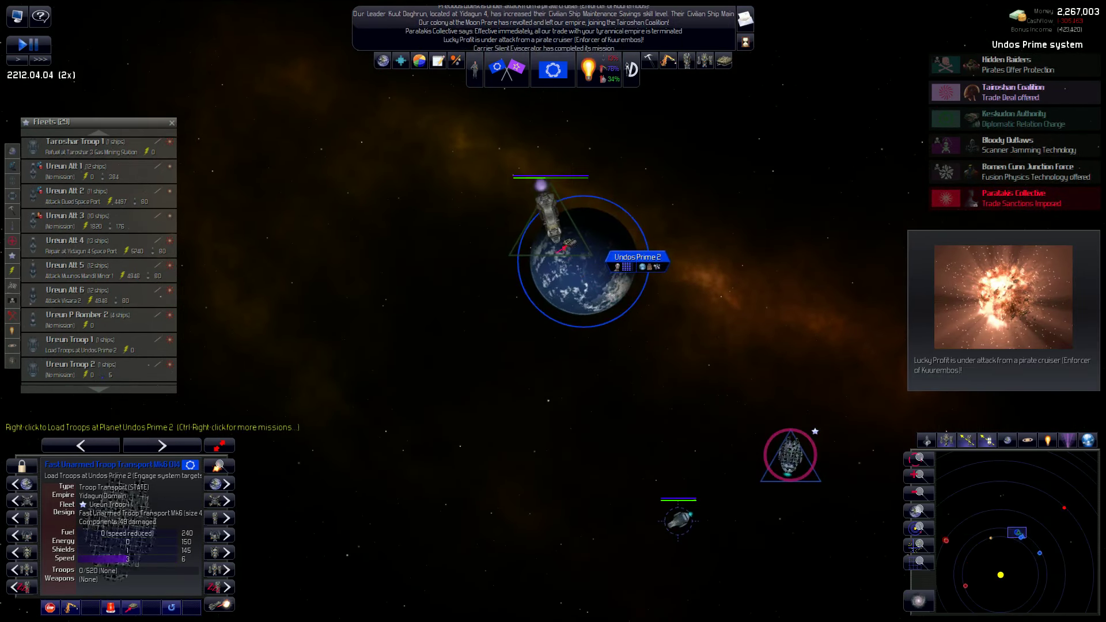
click(558, 261)
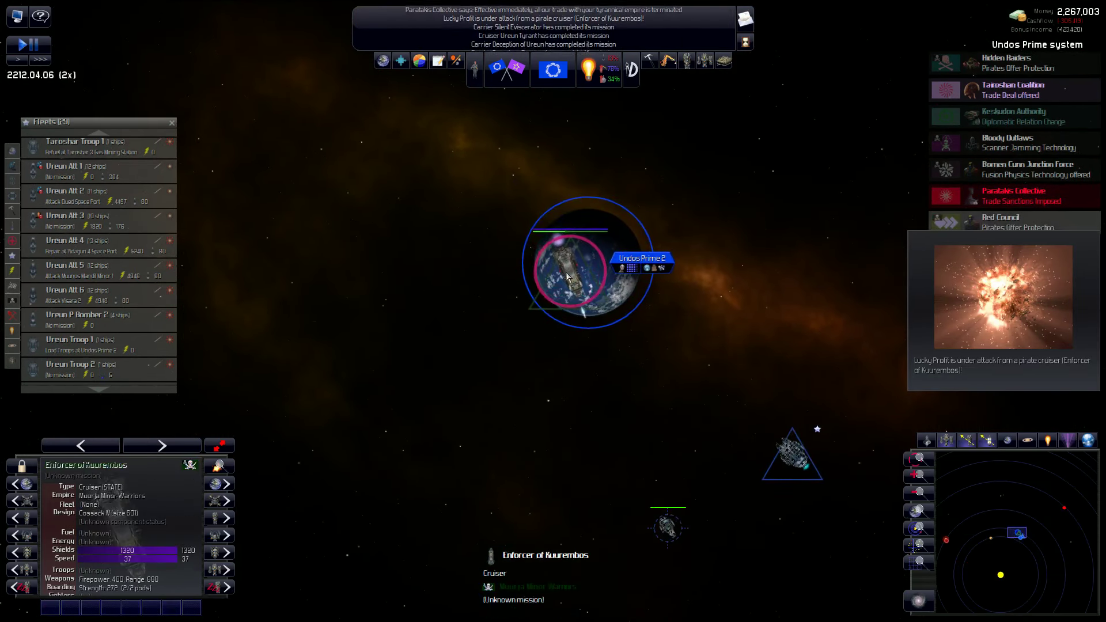
key(space)
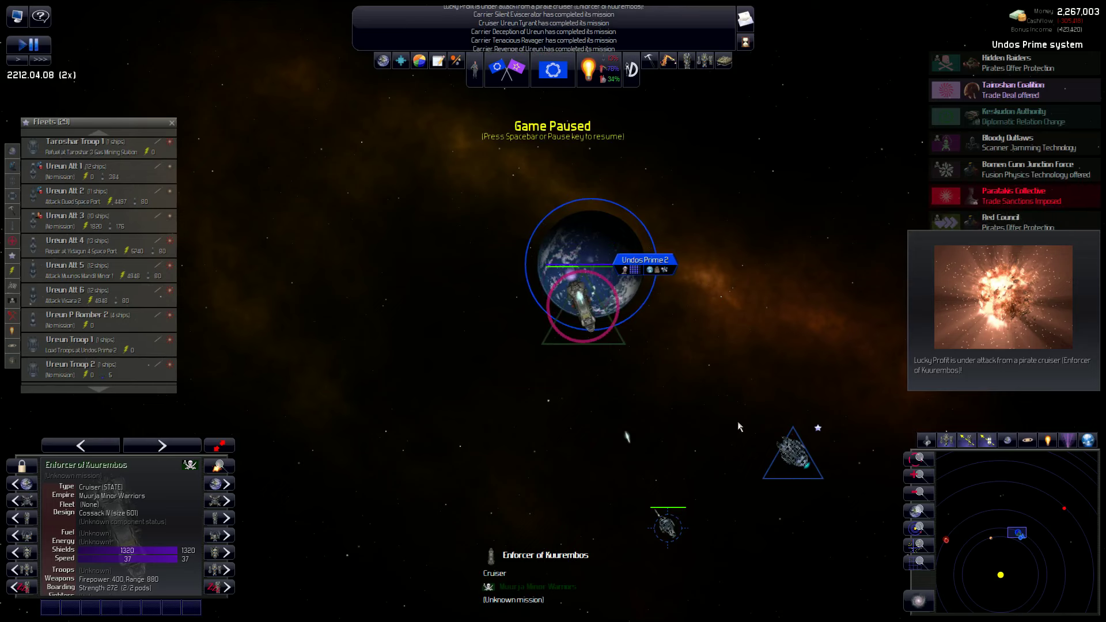
scroll(691, 304, down, 3)
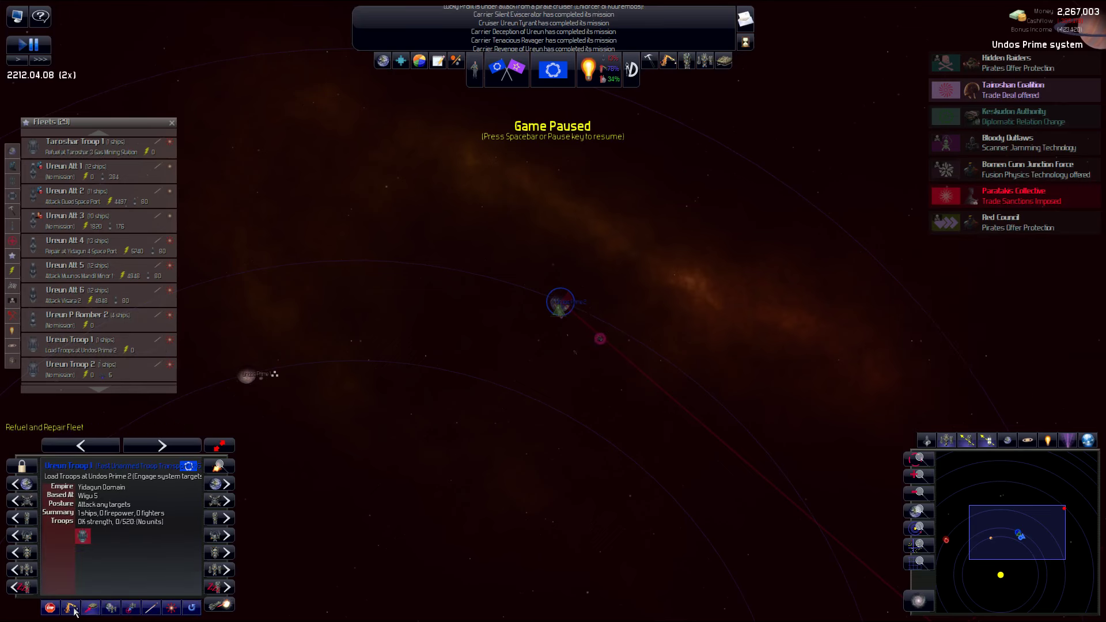
scroll(491, 330, up, 2)
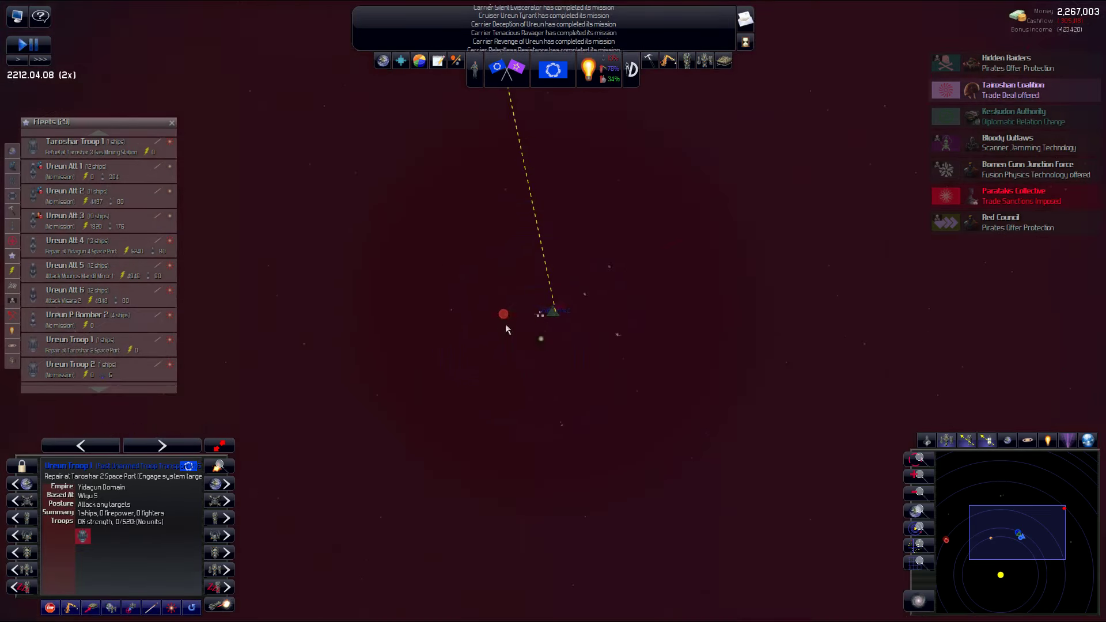
scroll(545, 301, up, 2)
scroll(654, 339, up, 3)
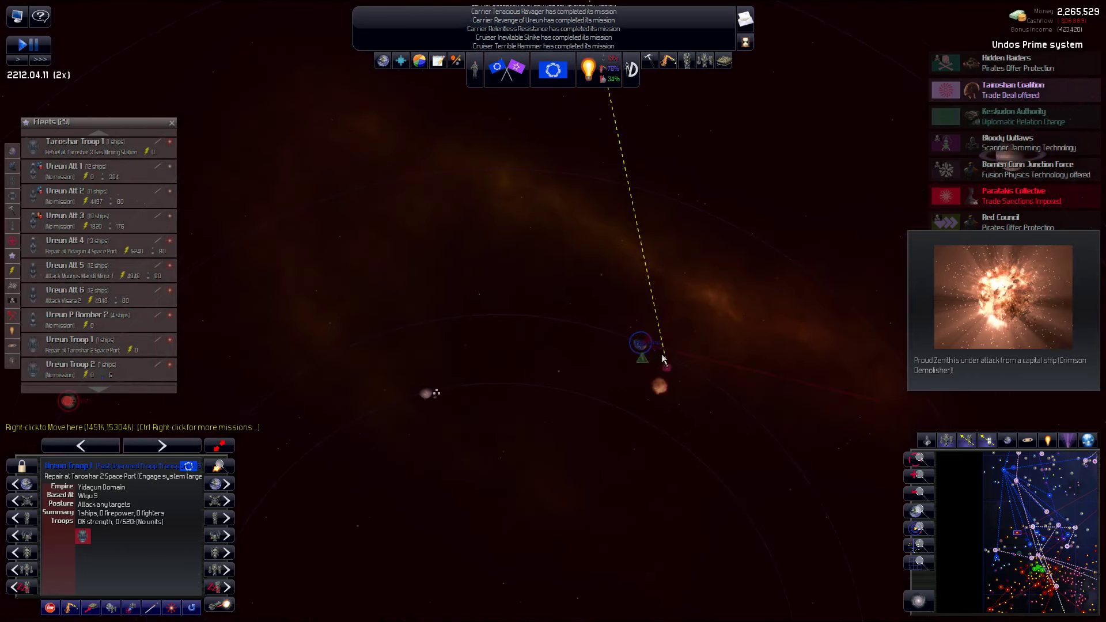
scroll(662, 348, up, 3)
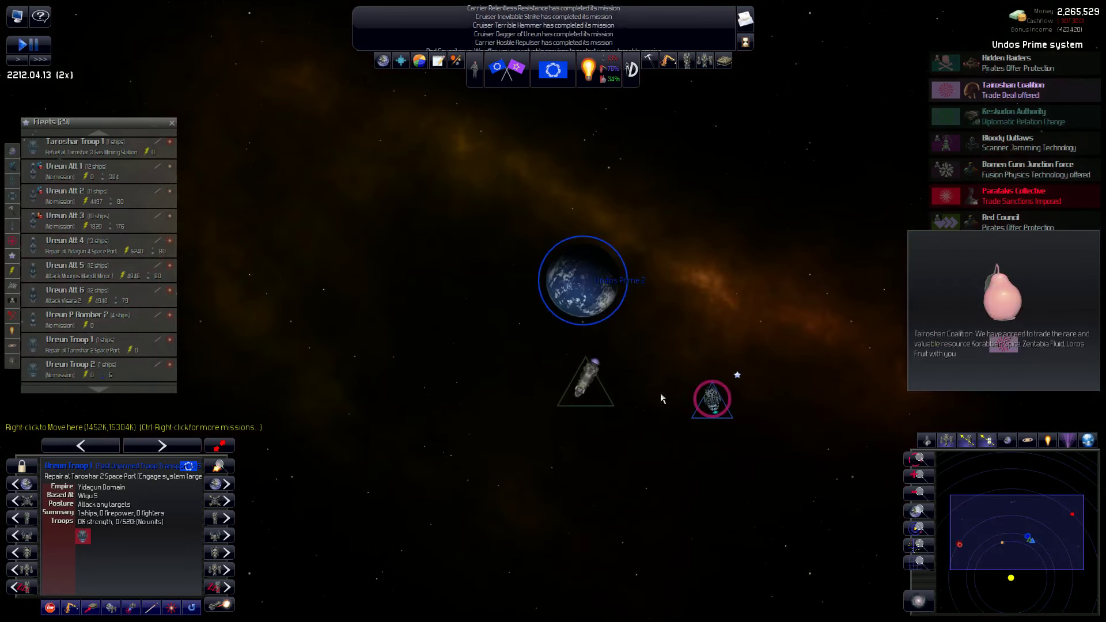
scroll(606, 368, down, 3)
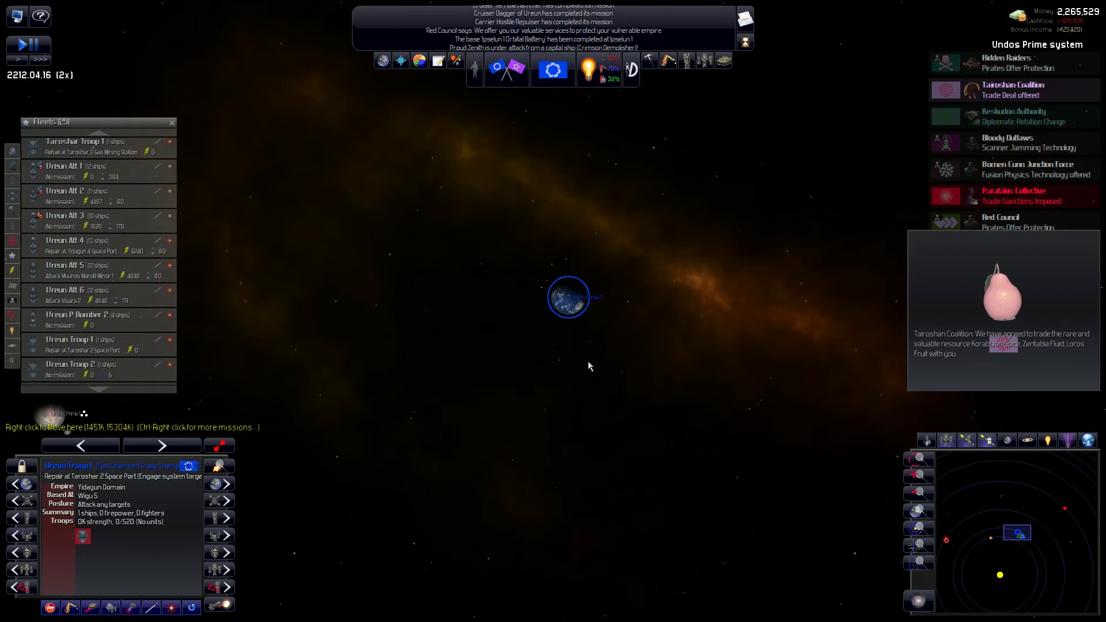
scroll(580, 372, down, 3)
scroll(571, 380, down, 3)
scroll(558, 375, down, 3)
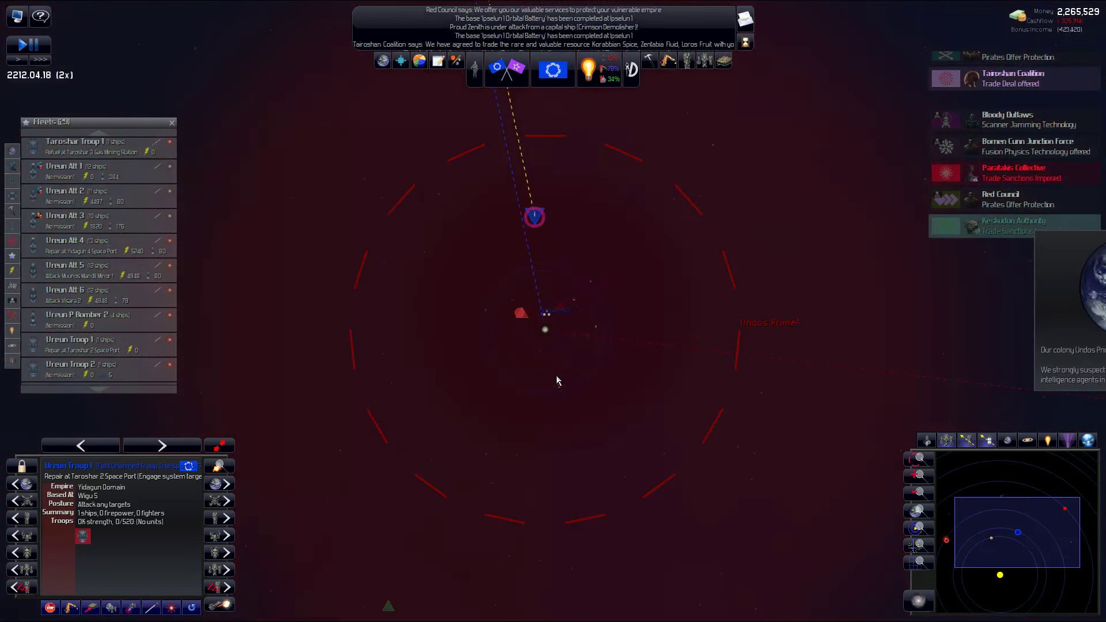
scroll(550, 363, down, 3)
scroll(549, 363, down, 3)
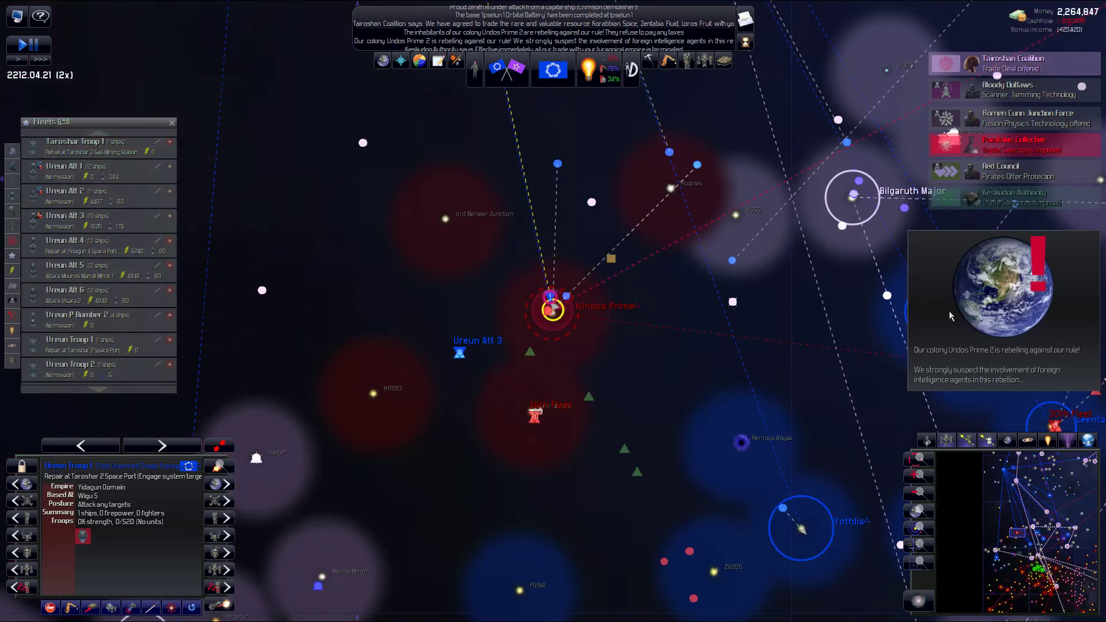
- Jump to the rebelling colony Undos Prime 2
click(1003, 285)
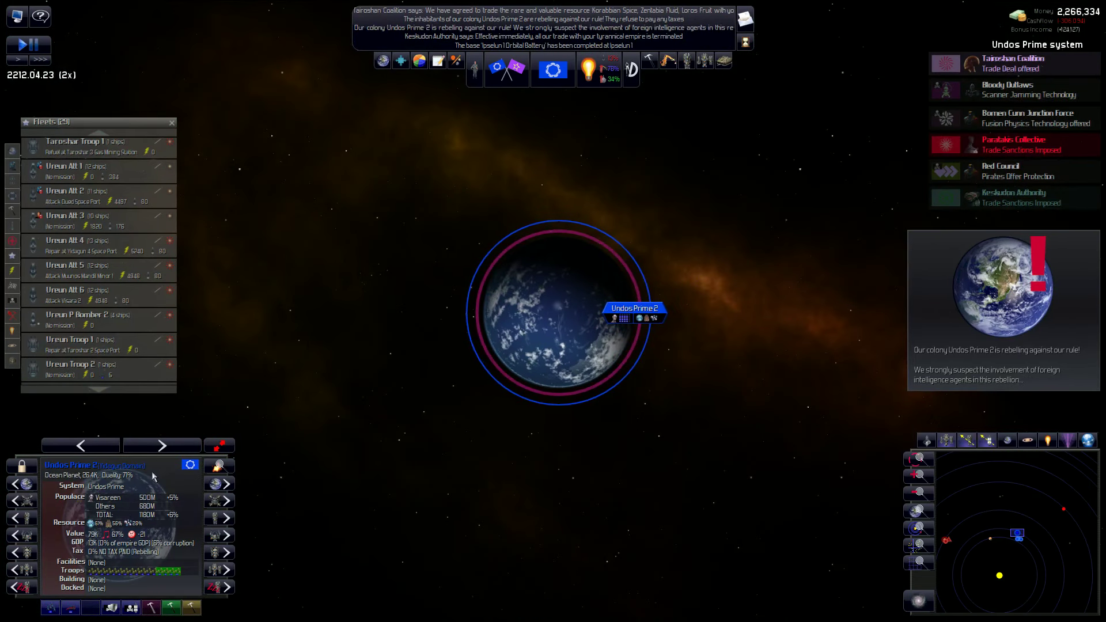
- Check Undos Prime 2's colony status, then select the enemy desert planet Undos Prime 3
double_click(588, 362)
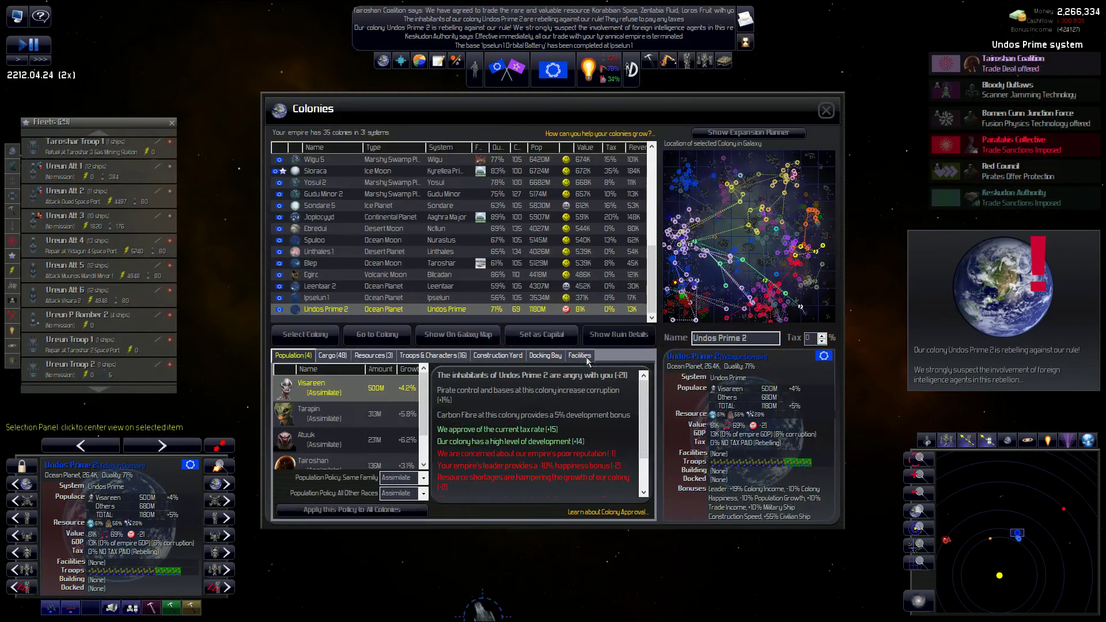
click(827, 111)
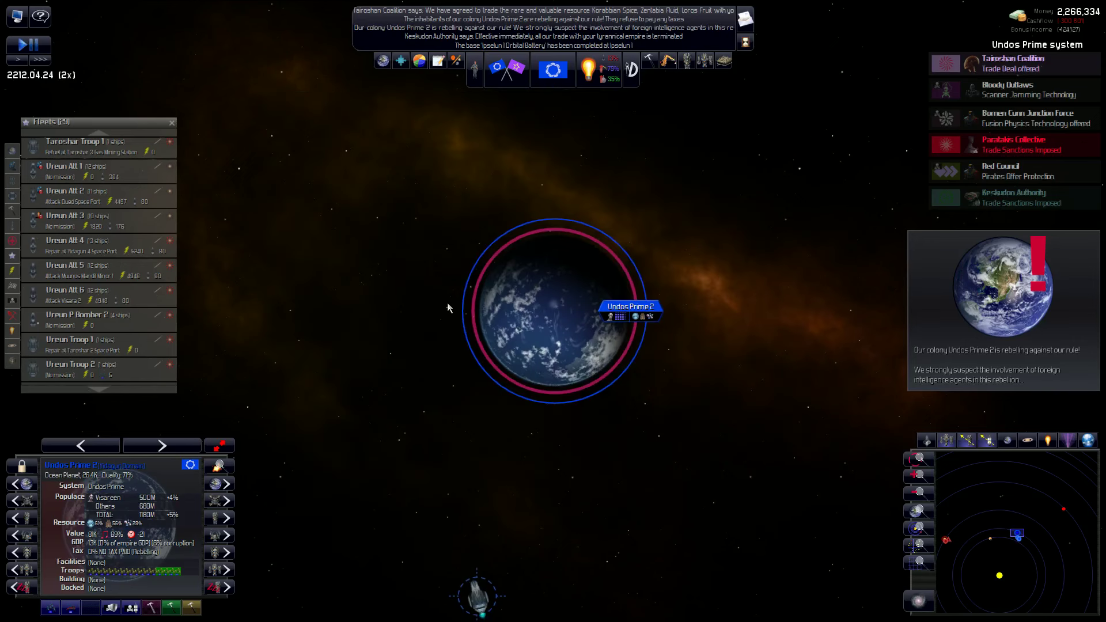
scroll(485, 329, down, 6)
scroll(494, 348, down, 5)
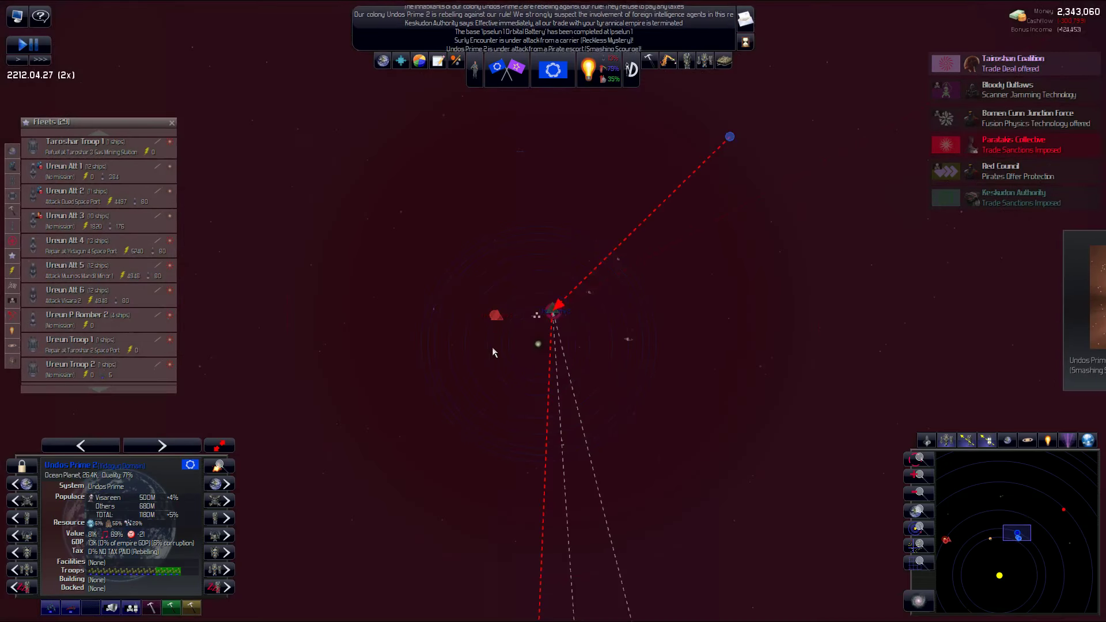
scroll(489, 350, down, 2)
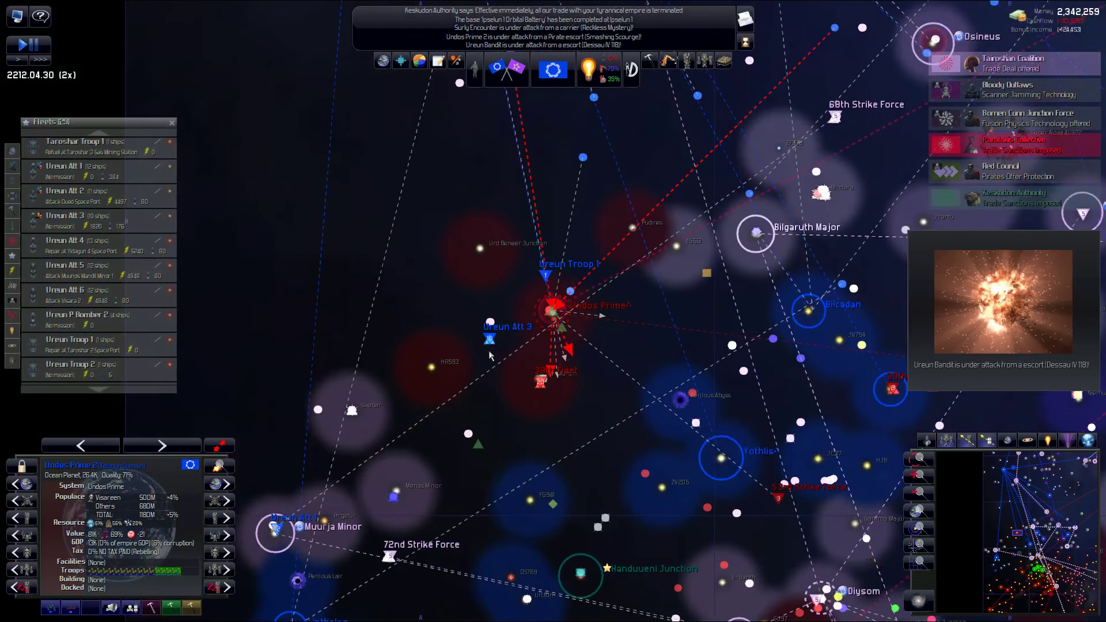
scroll(547, 308, up, 5)
scroll(572, 321, up, 5)
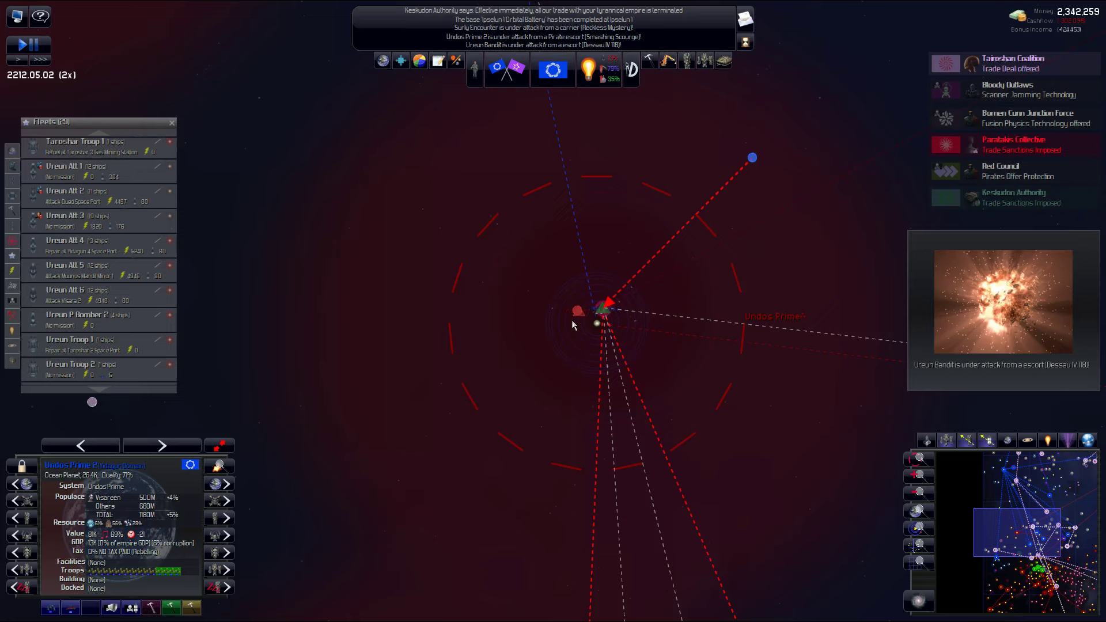
scroll(571, 311, up, 4)
scroll(596, 312, up, 5)
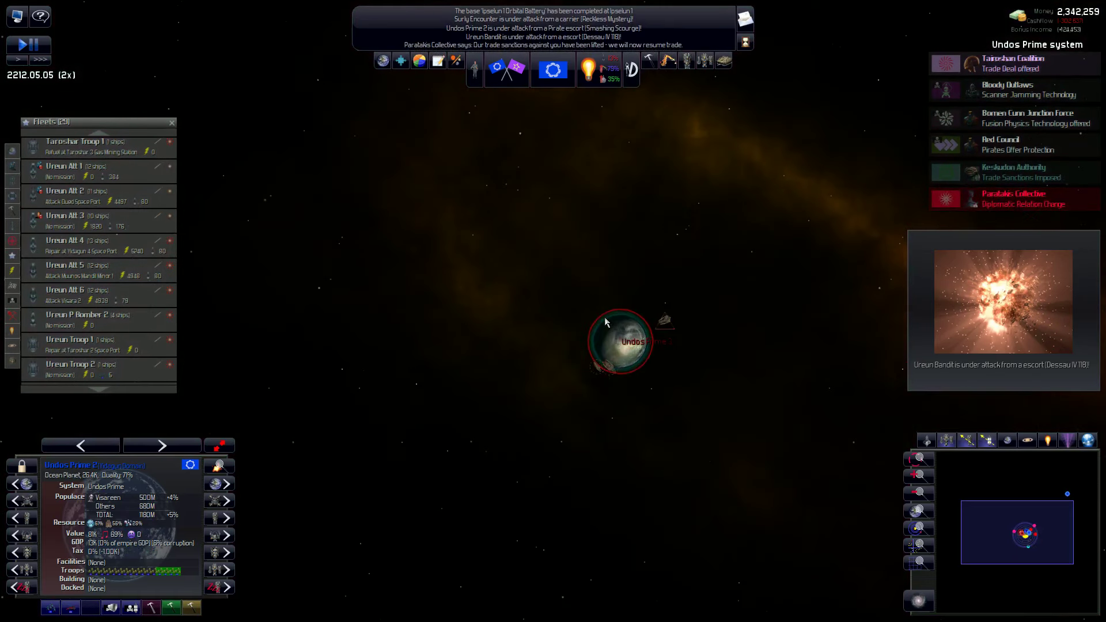
scroll(605, 320, up, 5)
click(629, 356)
scroll(480, 335, down, 5)
scroll(473, 331, down, 4)
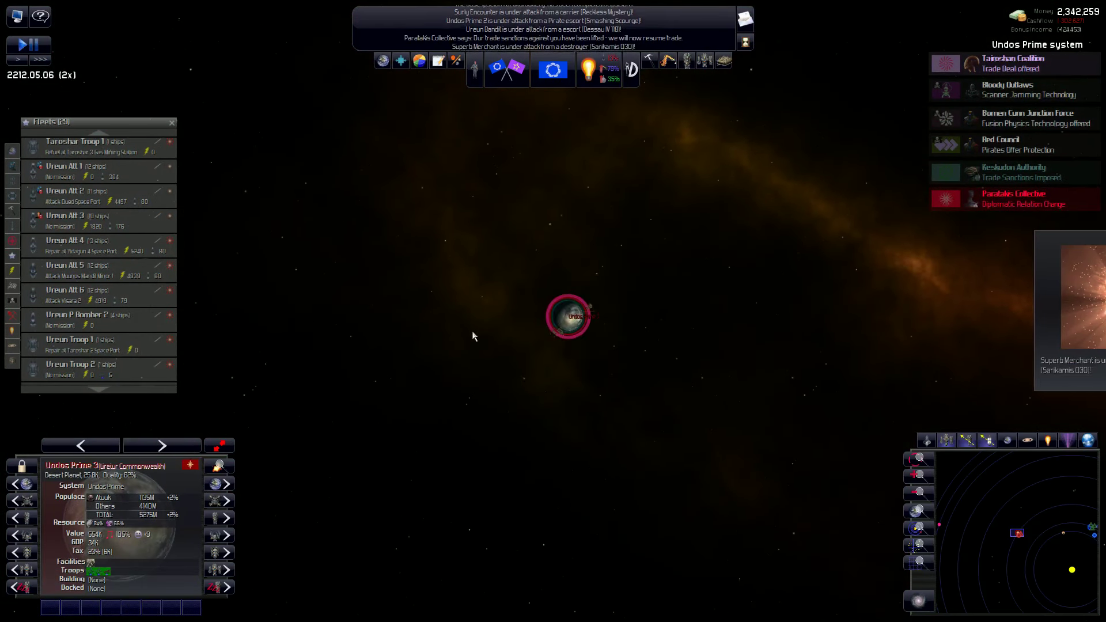
scroll(444, 314, down, 2)
scroll(442, 313, down, 4)
scroll(441, 320, down, 5)
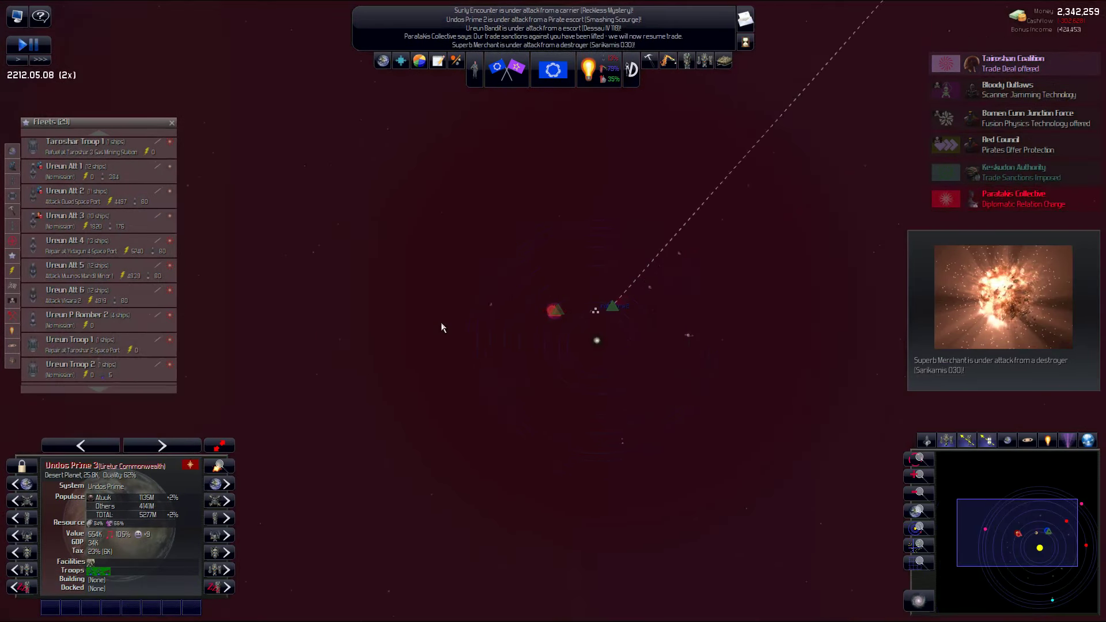
scroll(443, 322, down, 4)
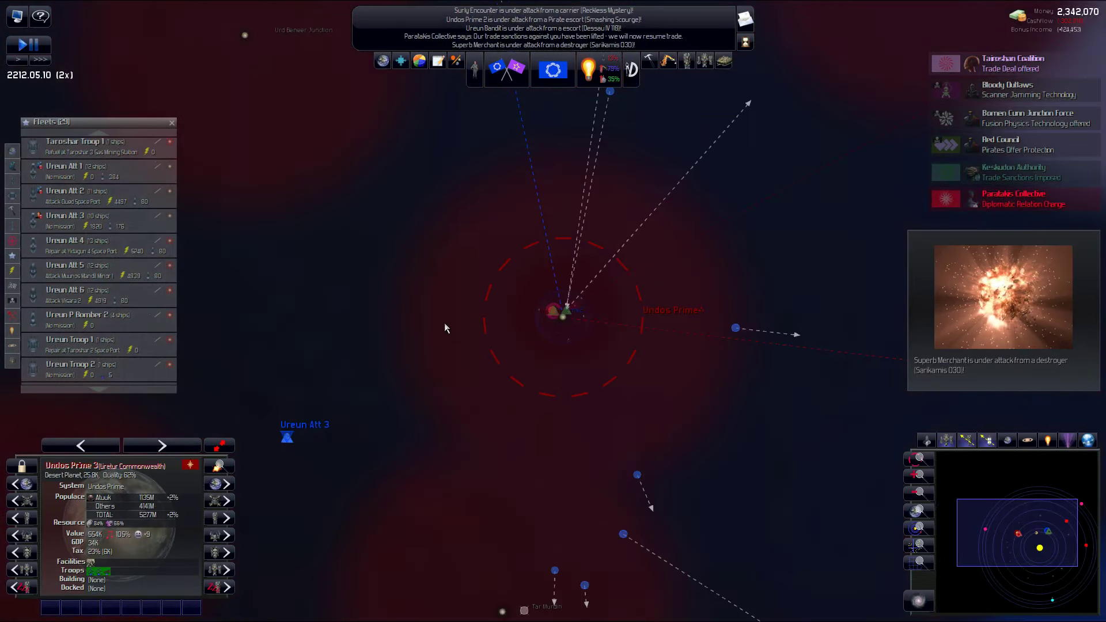
- Select fleet Ureun Att 3 and order it to attack Undos Prime 3
double_click(121, 225)
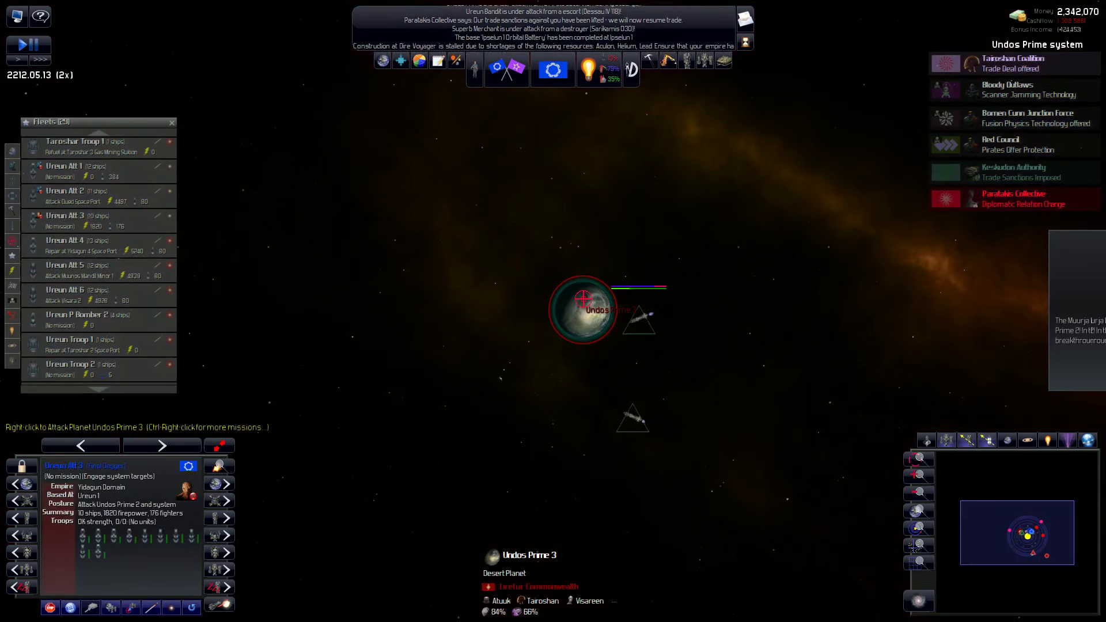
right_click(584, 300)
scroll(473, 326, down, 4)
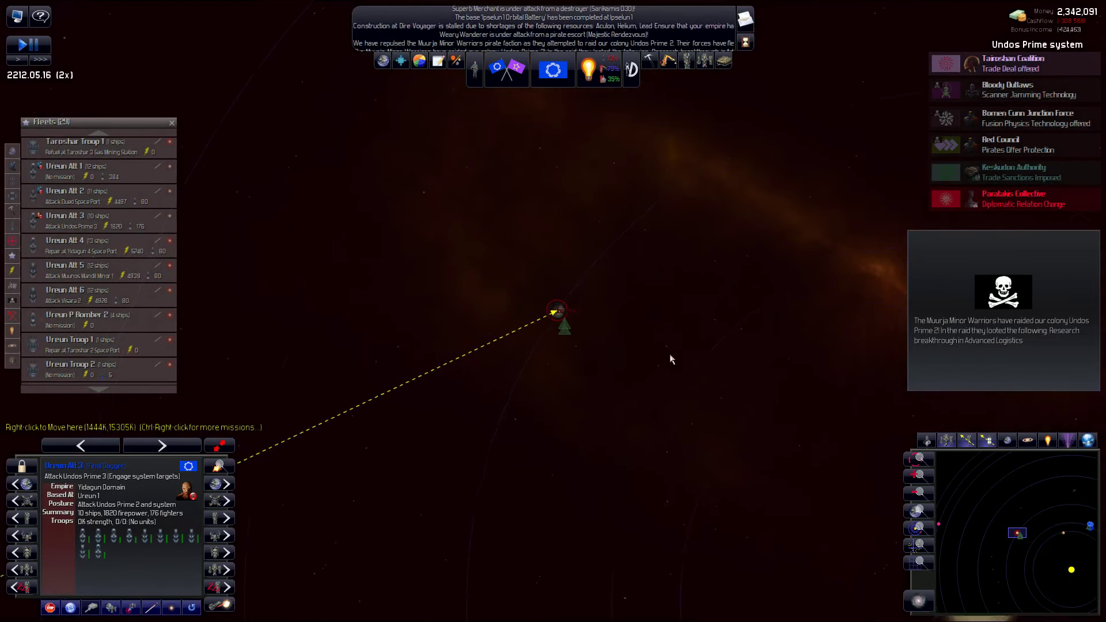
scroll(609, 315, down, 3)
scroll(553, 320, down, 5)
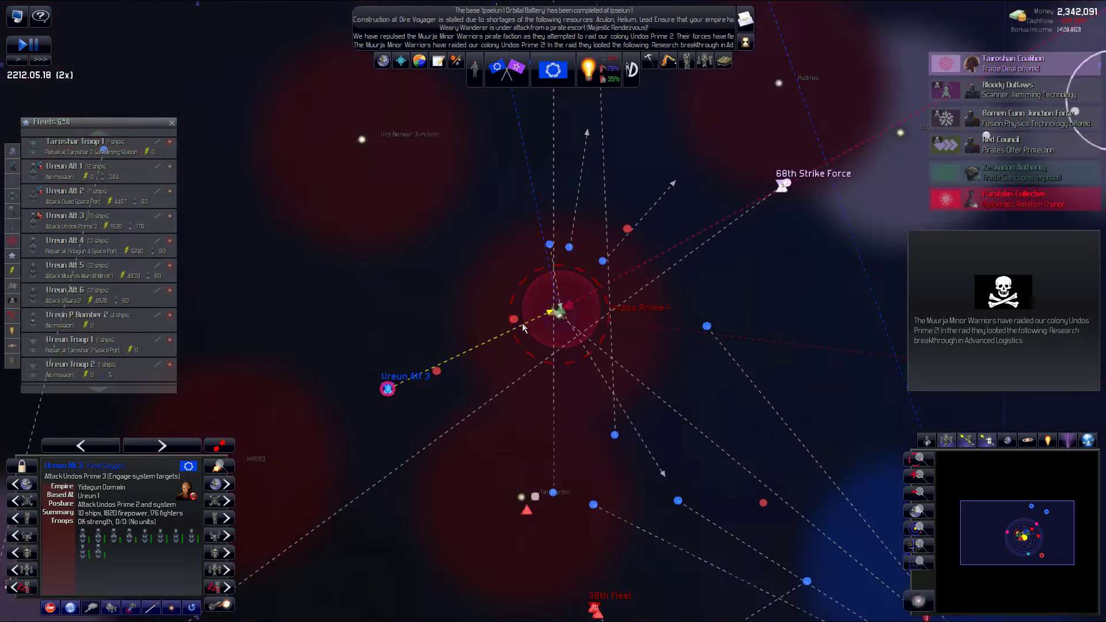
scroll(524, 323, down, 3)
scroll(536, 320, down, 3)
scroll(553, 319, down, 3)
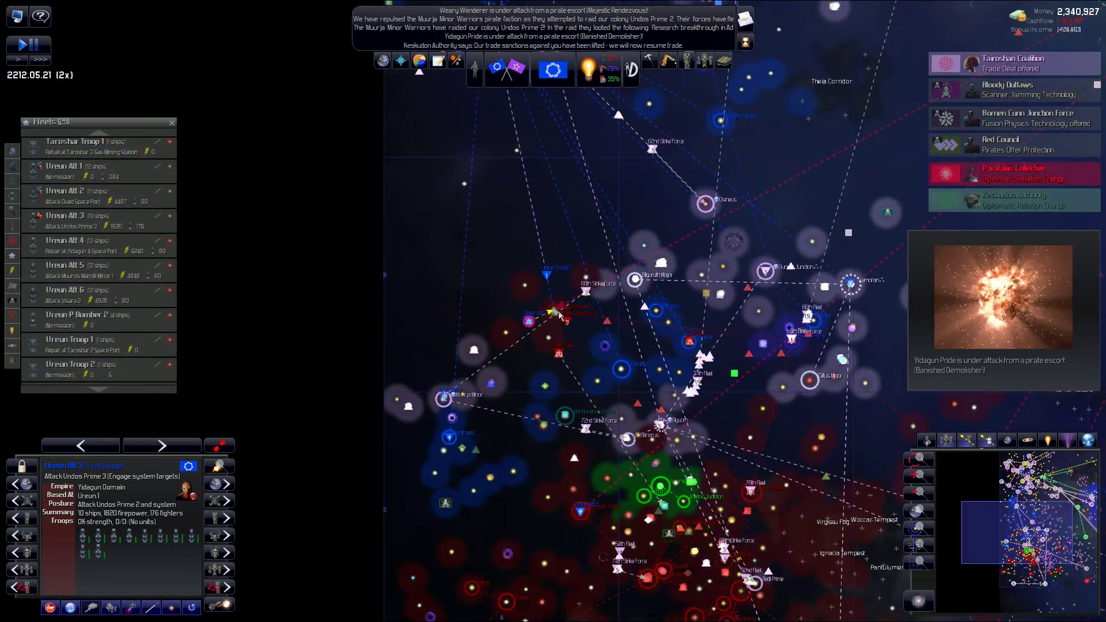
scroll(562, 314, up, 3)
scroll(567, 313, up, 4)
scroll(566, 312, up, 2)
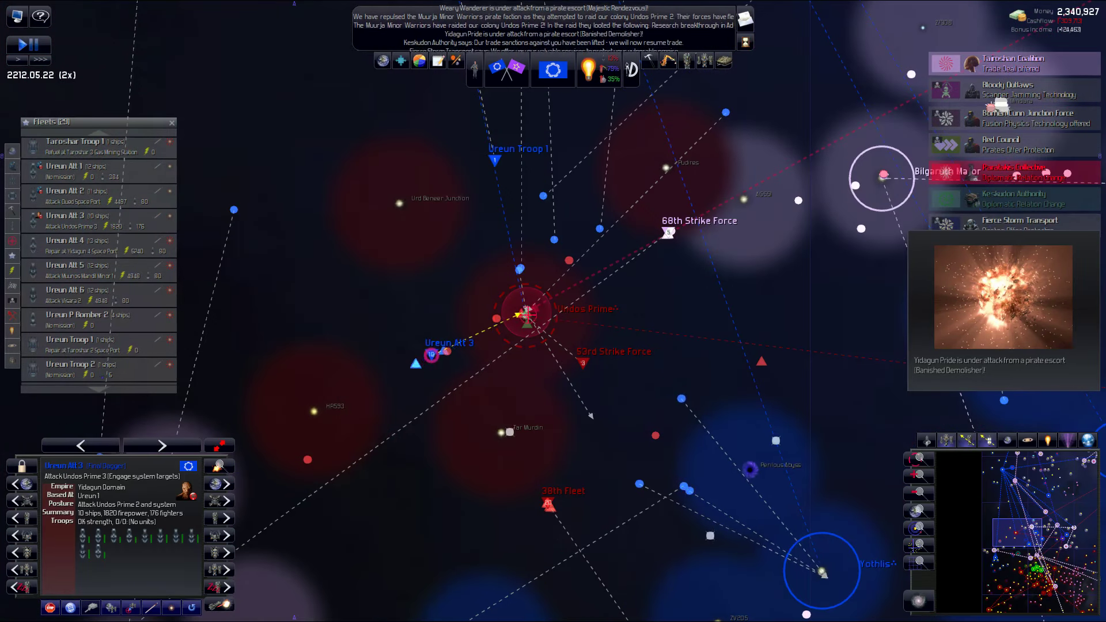
scroll(590, 416, down, 4)
scroll(520, 363, down, 3)
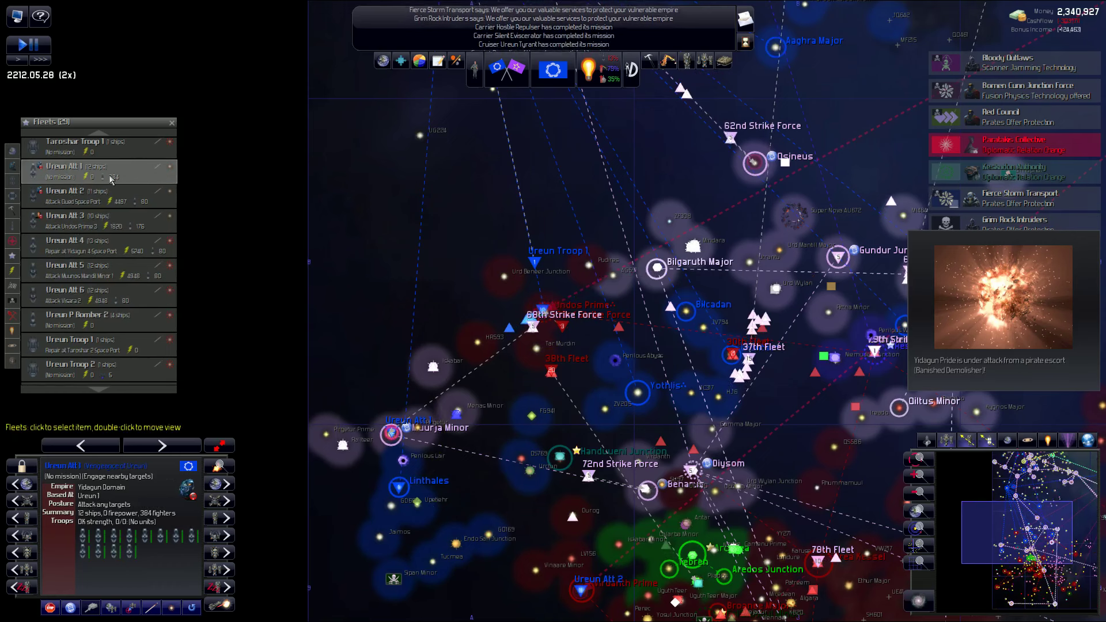
- Target Rittna 1 with Ureun Att 1, then accept the Abrigadu-San Alliance's peace offer
click(227, 520)
scroll(605, 347, down, 3)
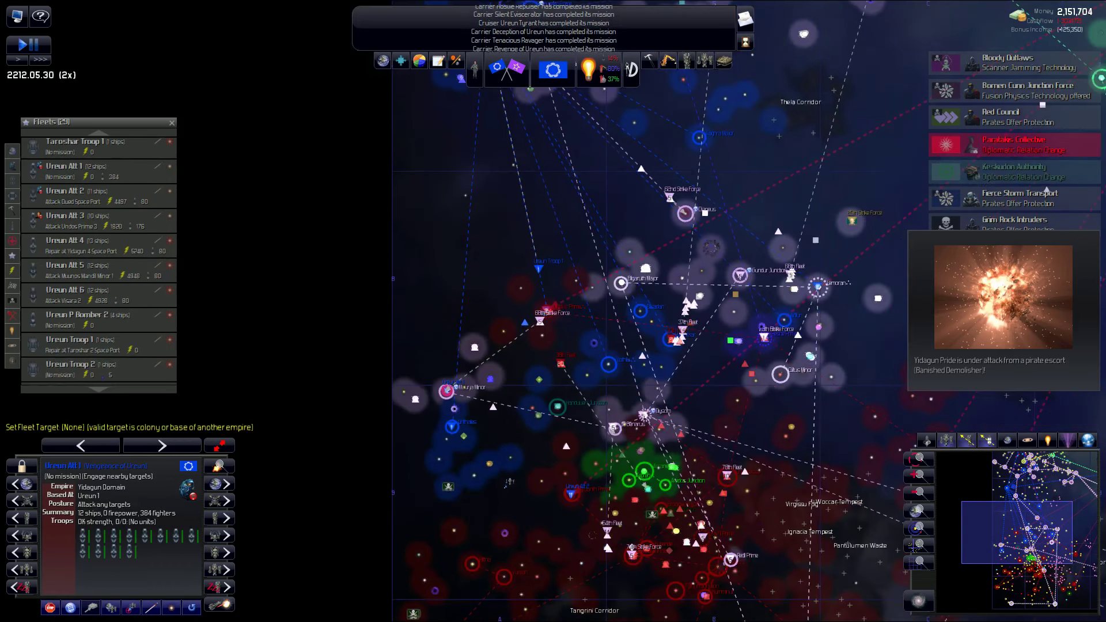
scroll(605, 346, down, 3)
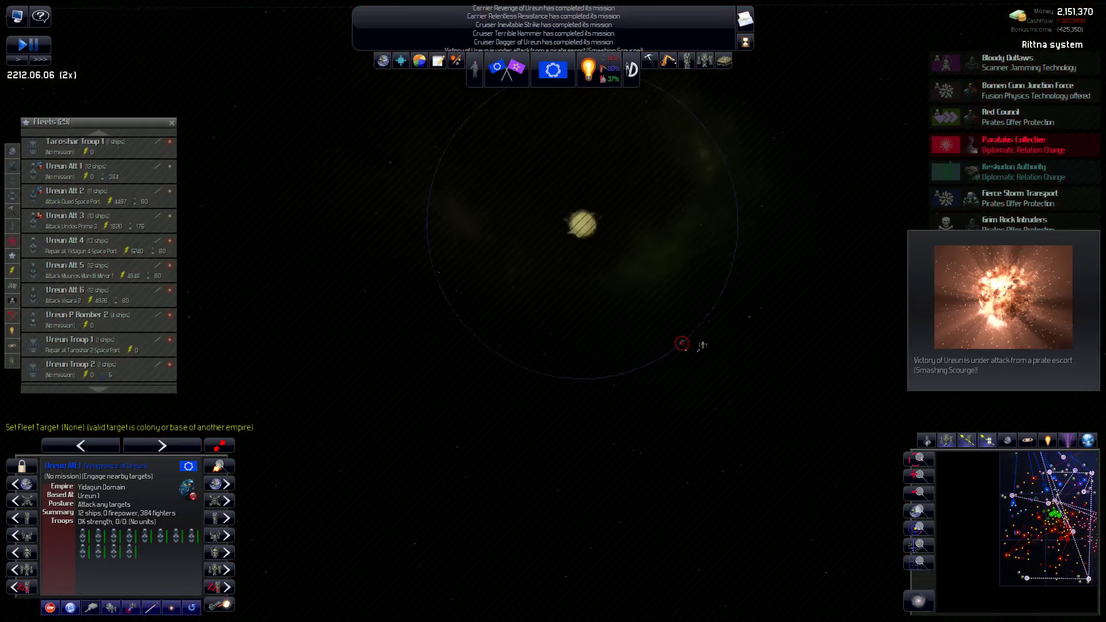
scroll(682, 344, up, 5)
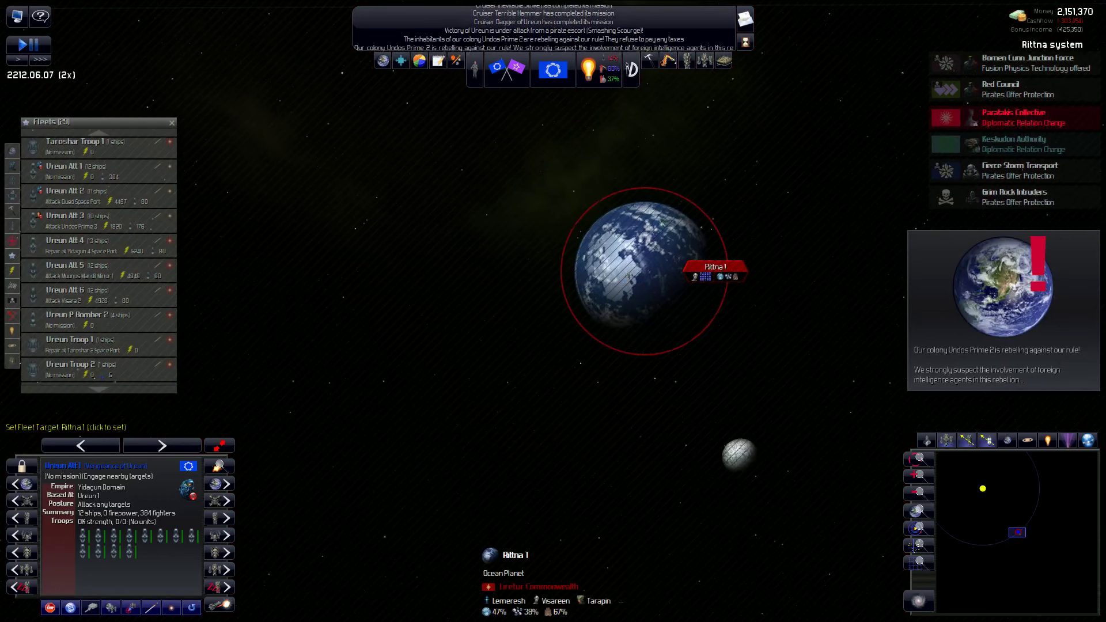
scroll(614, 273, down, 3)
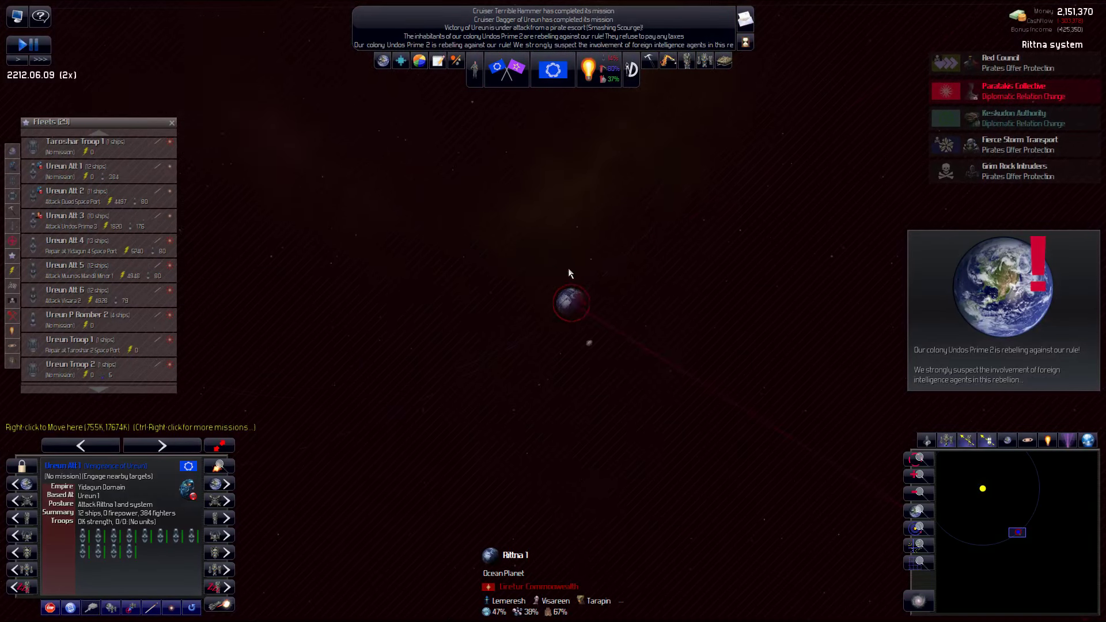
scroll(525, 258, down, 5)
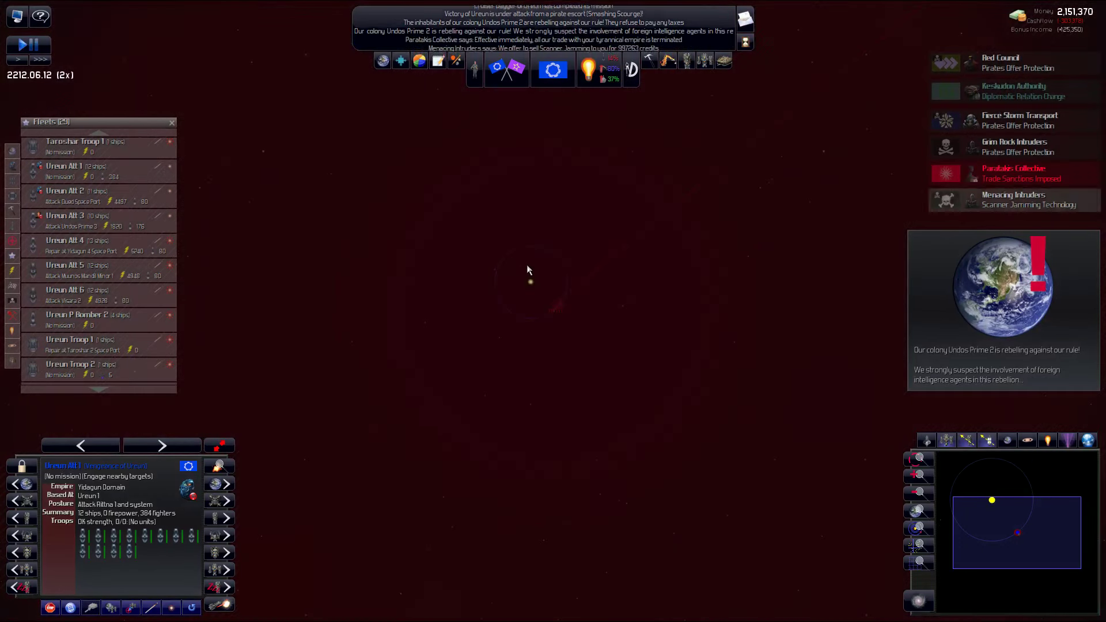
scroll(529, 266, down, 3)
scroll(529, 266, down, 3)
scroll(532, 269, down, 3)
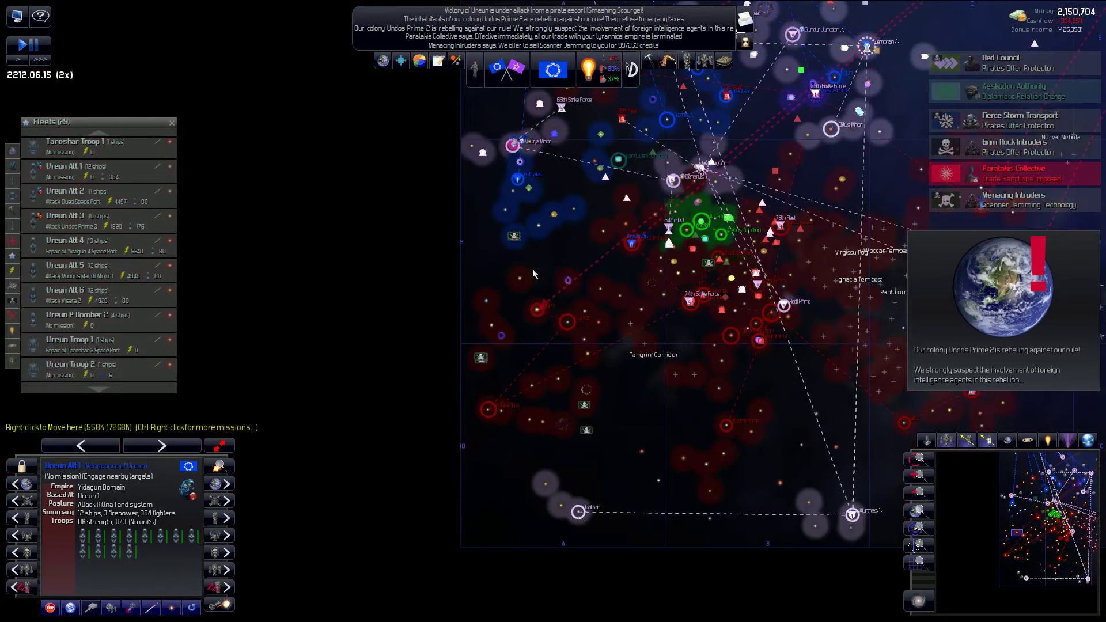
scroll(533, 269, down, 2)
scroll(675, 234, up, 3)
scroll(709, 260, up, 3)
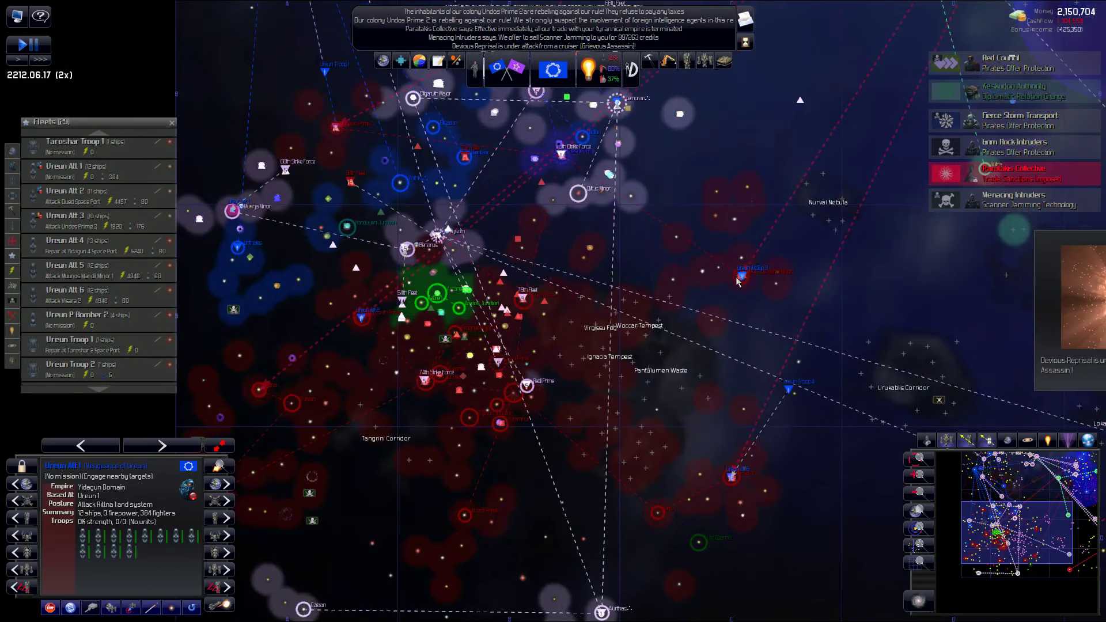
scroll(753, 279, up, 3)
scroll(753, 279, up, 3)
scroll(762, 277, up, 3)
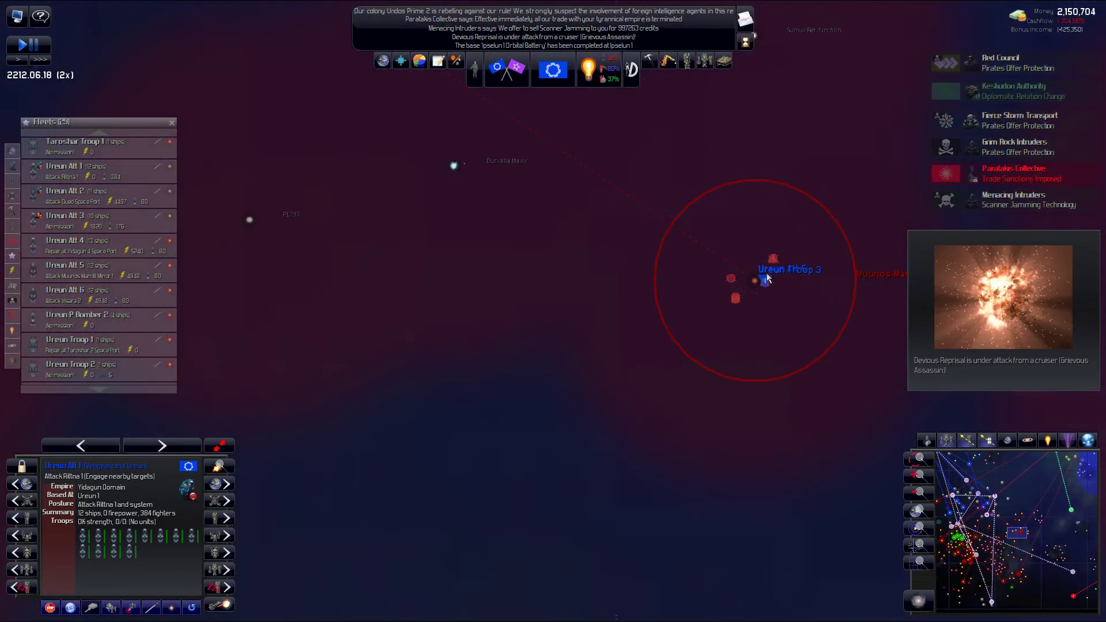
scroll(755, 290, up, 3)
scroll(760, 294, up, 3)
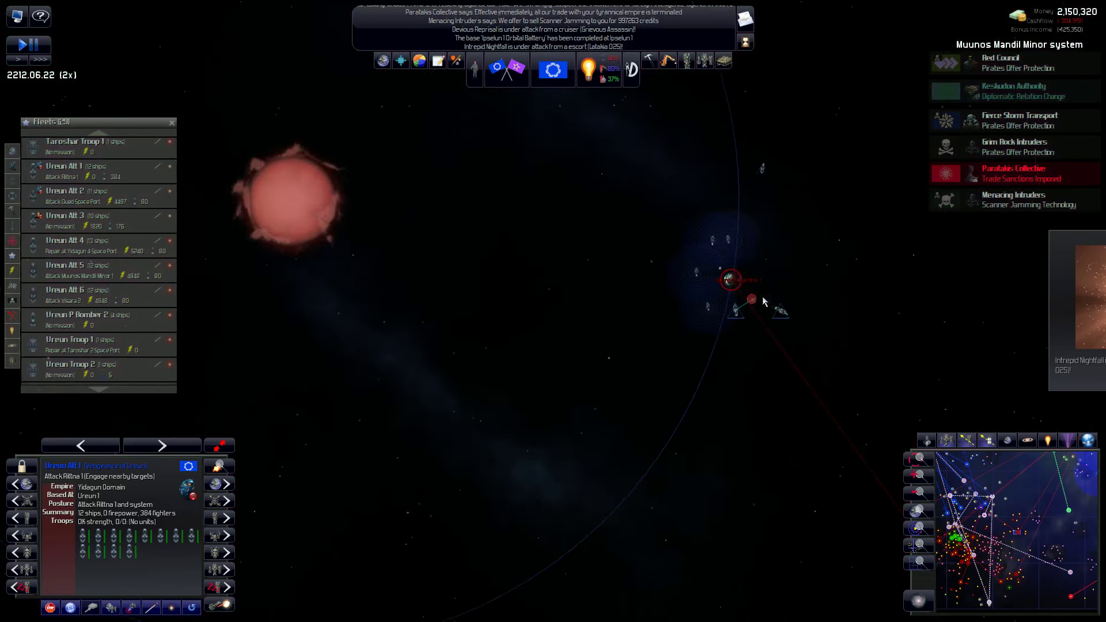
scroll(761, 293, up, 3)
scroll(761, 295, up, 3)
click(708, 275)
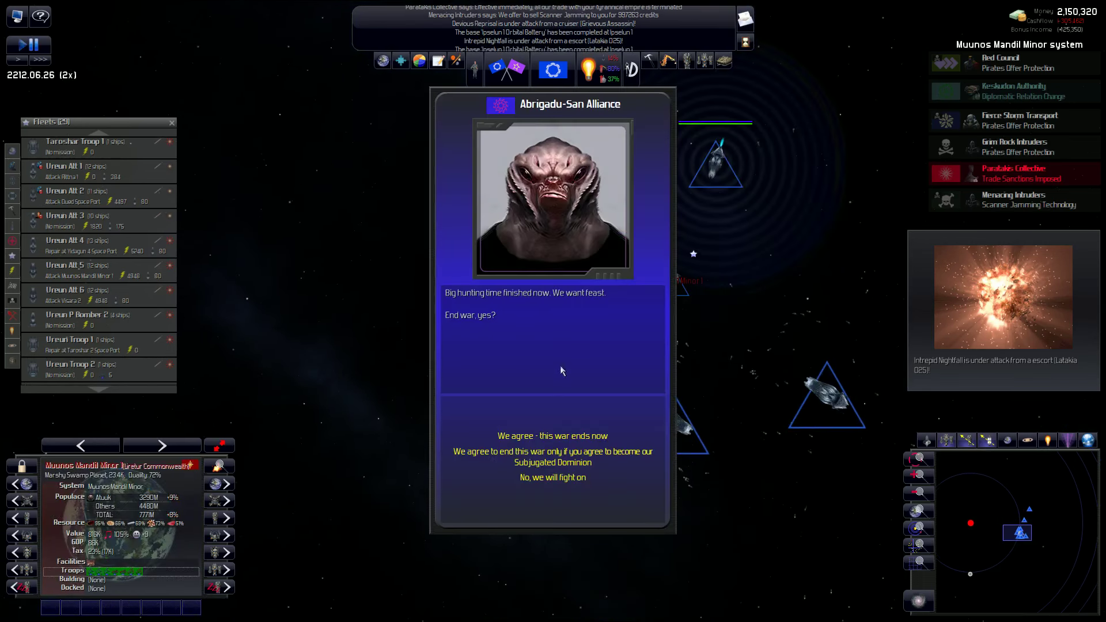
click(554, 435)
click(553, 474)
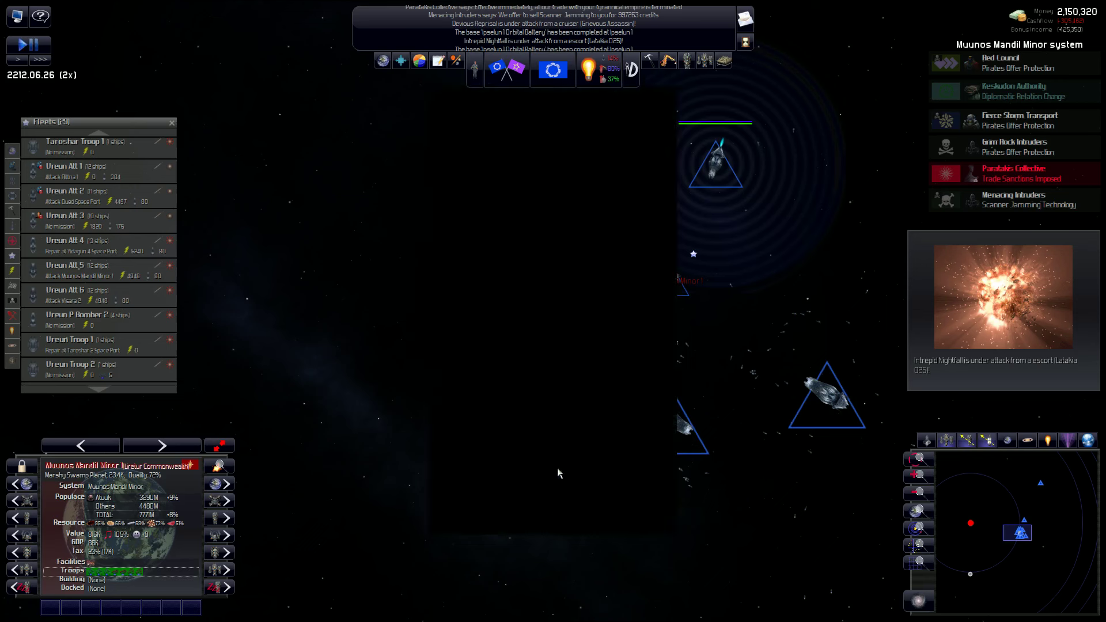
scroll(591, 308, up, 3)
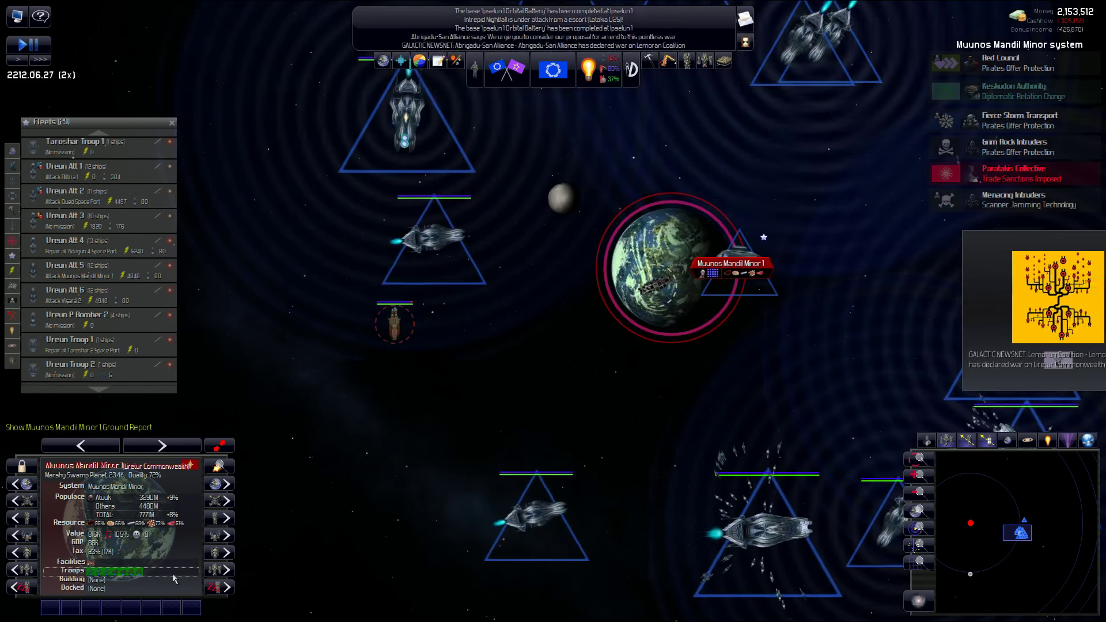
- Send Ureun Troop 3 to invade Muunos Mandil Minor 1, then jump to Ureun Troop 4 at Visara
click(555, 295)
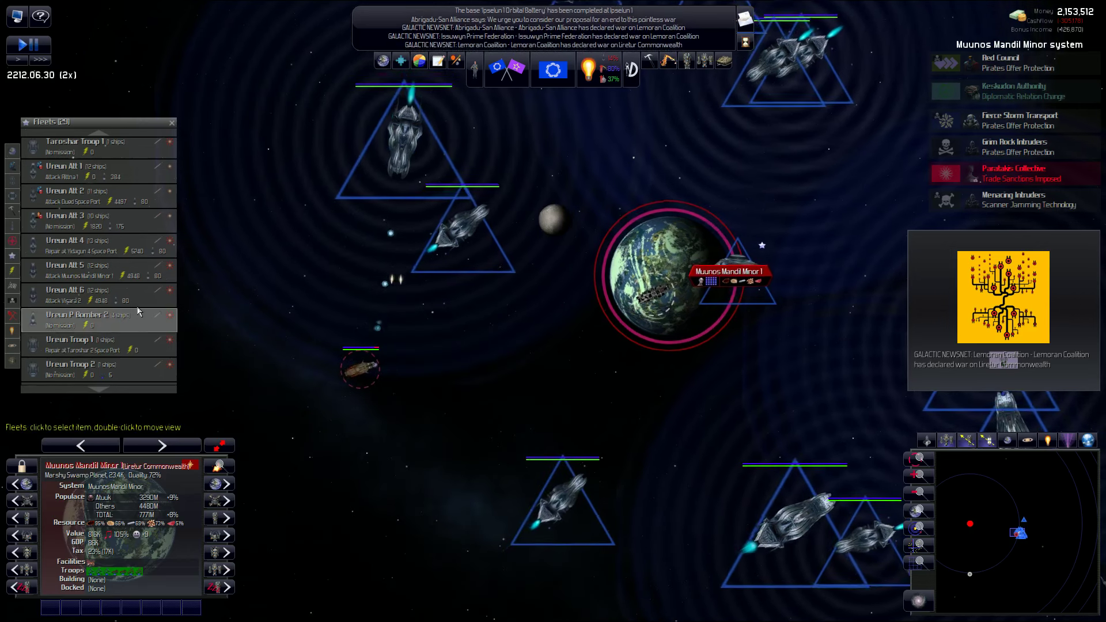
scroll(134, 320, down, 3)
click(69, 320)
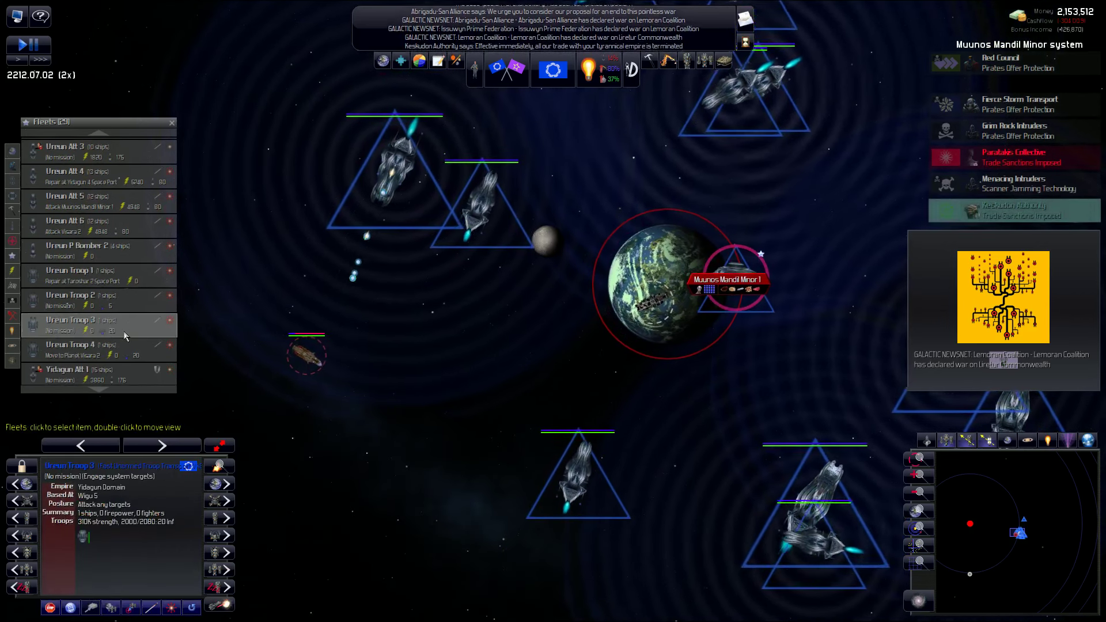
right_click(658, 289)
click(658, 290)
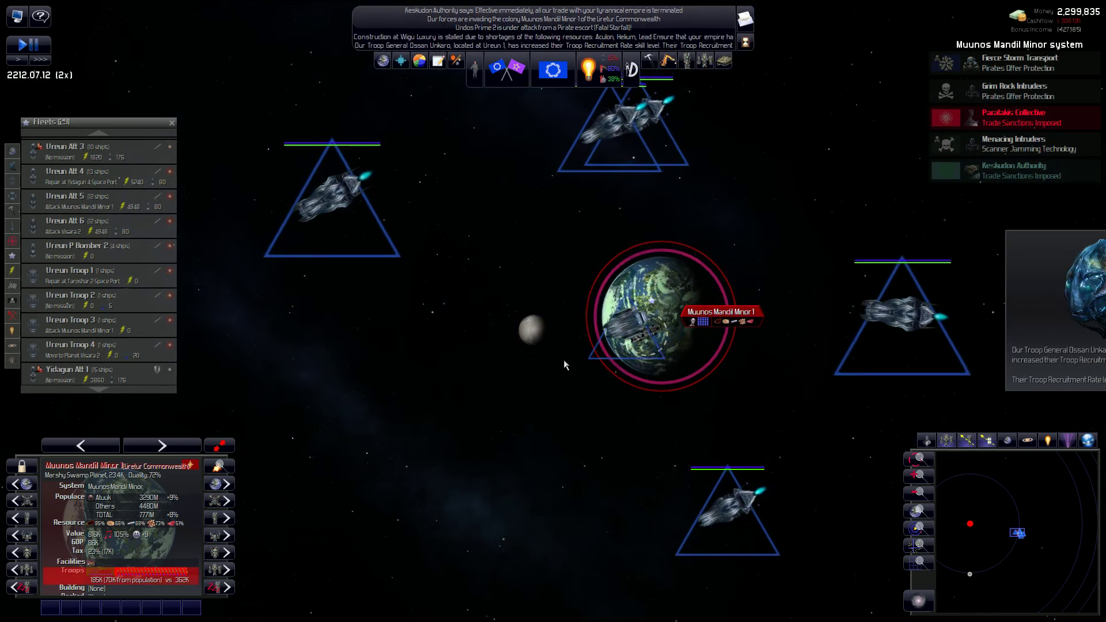
scroll(564, 361, down, 6)
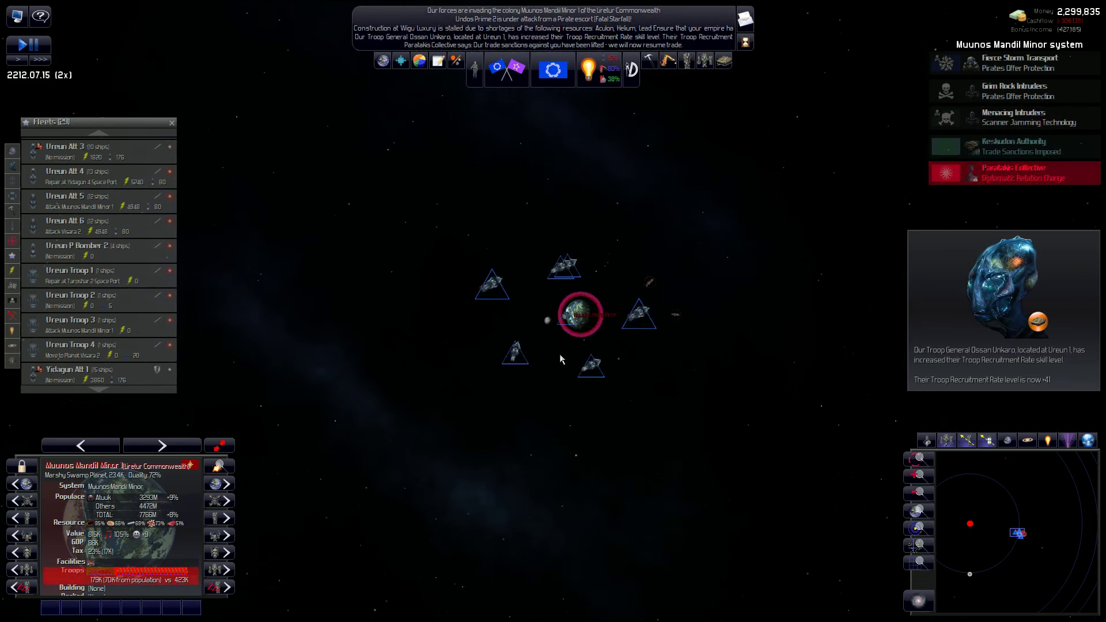
double_click(112, 349)
click(345, 330)
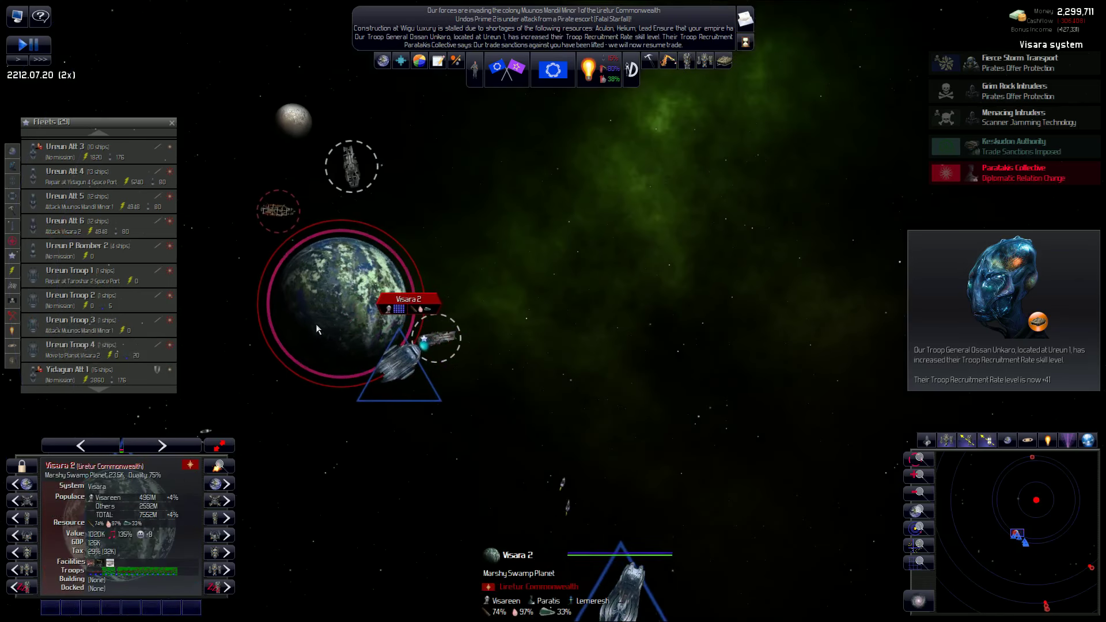
click(191, 573)
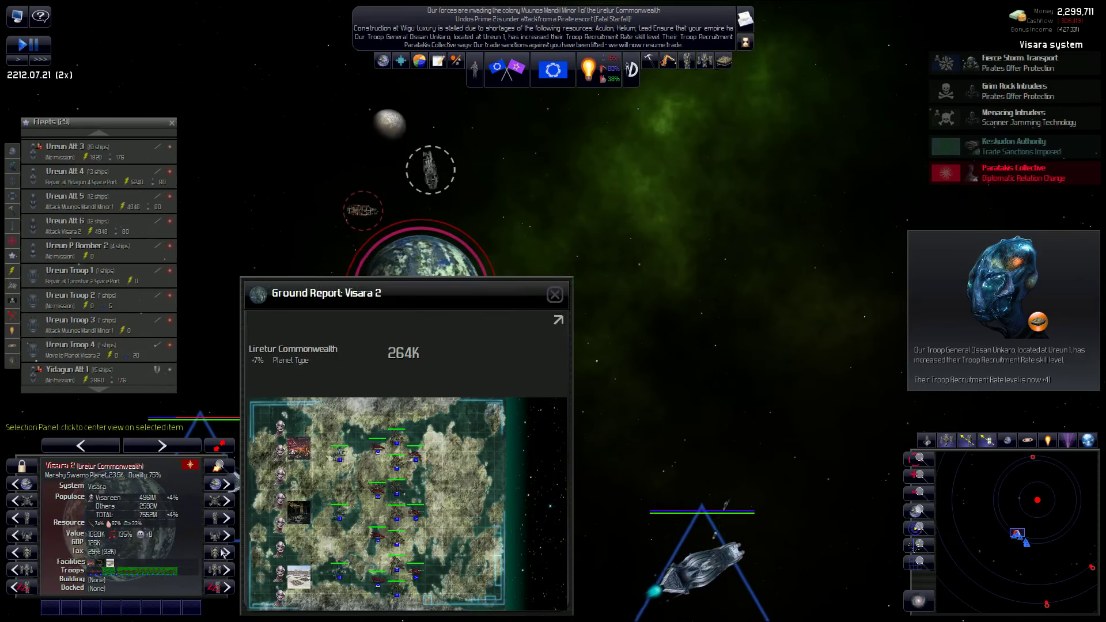
click(556, 296)
scroll(433, 260, down, 3)
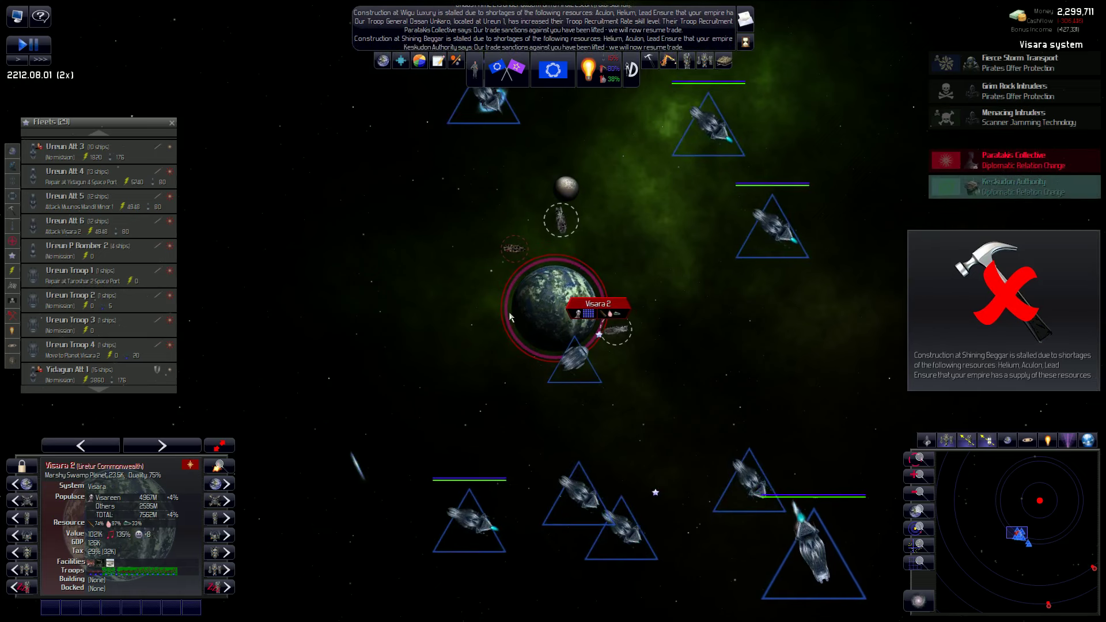
- Send Ureun P Bomber 2 to Visara 2 and dismiss the pirate funding notice
click(79, 245)
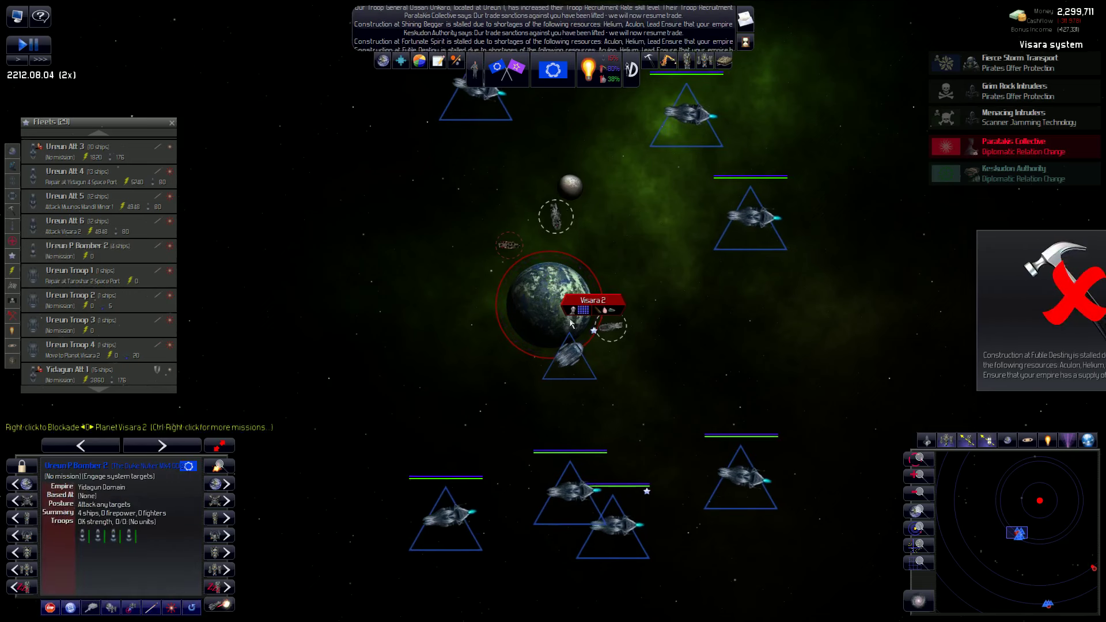
right_click(546, 309)
click(585, 313)
scroll(441, 225, down, 6)
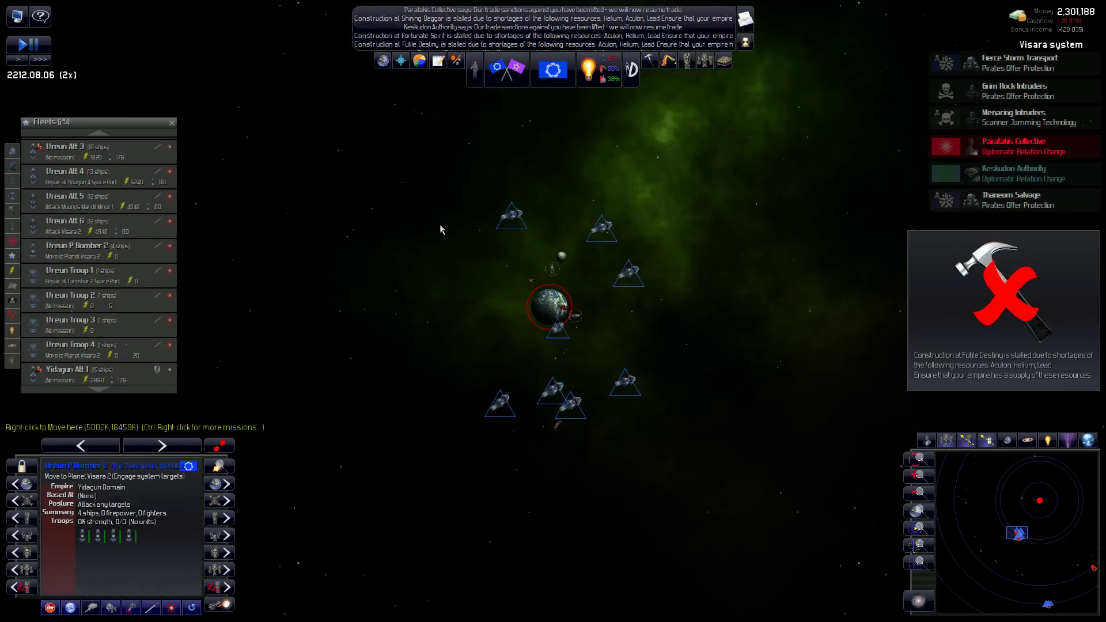
scroll(453, 223, down, 6)
scroll(457, 226, down, 5)
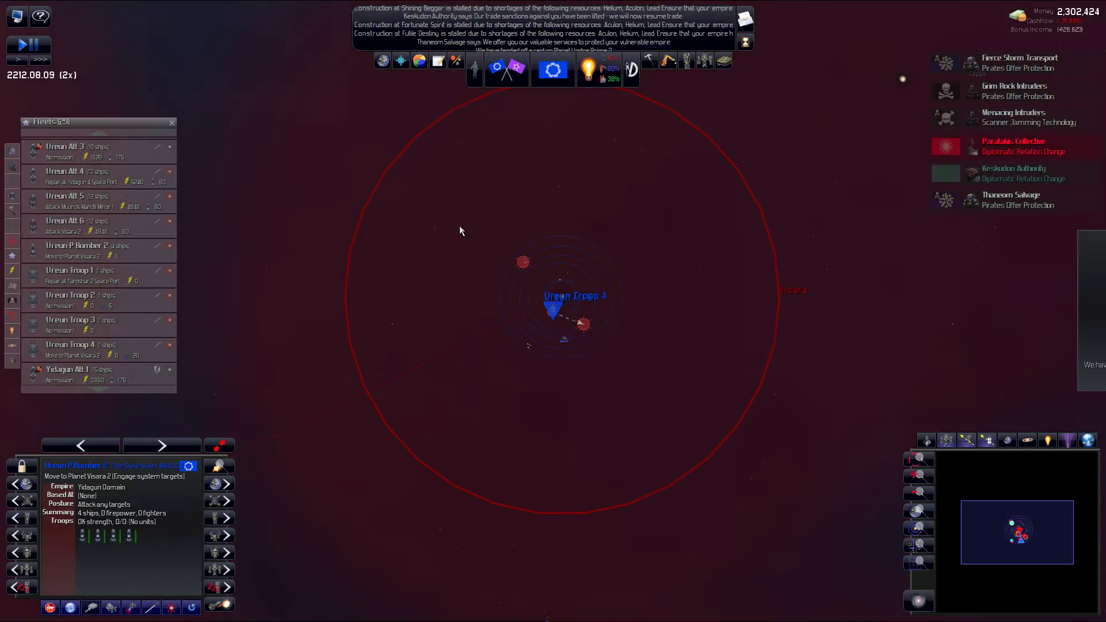
scroll(459, 225, down, 5)
scroll(461, 225, down, 5)
scroll(446, 218, down, 5)
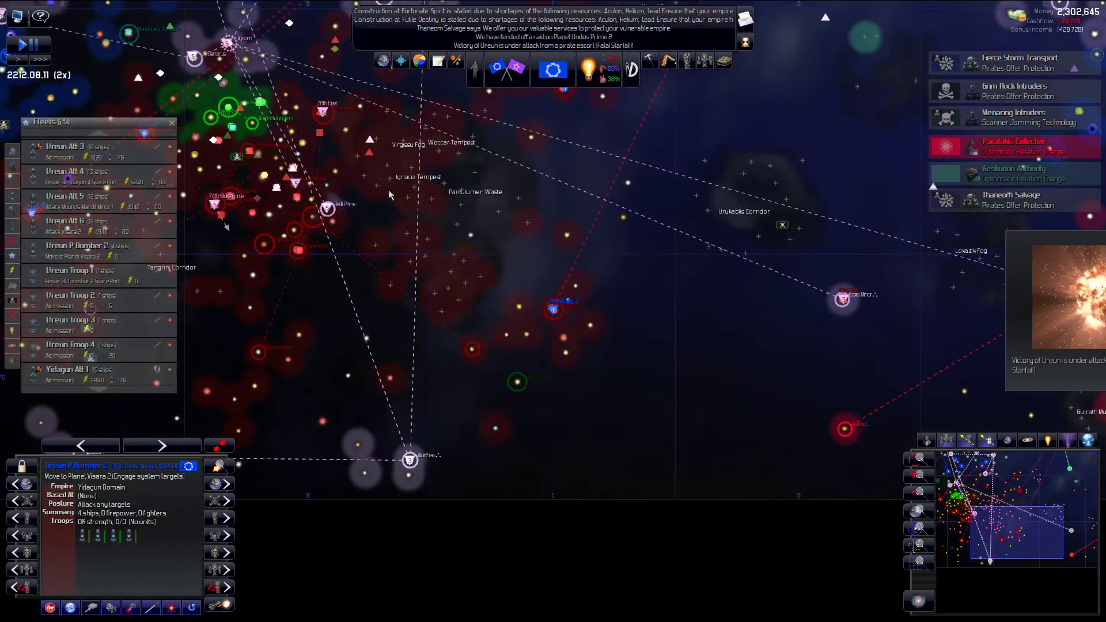
click(596, 467)
scroll(389, 189, down, 5)
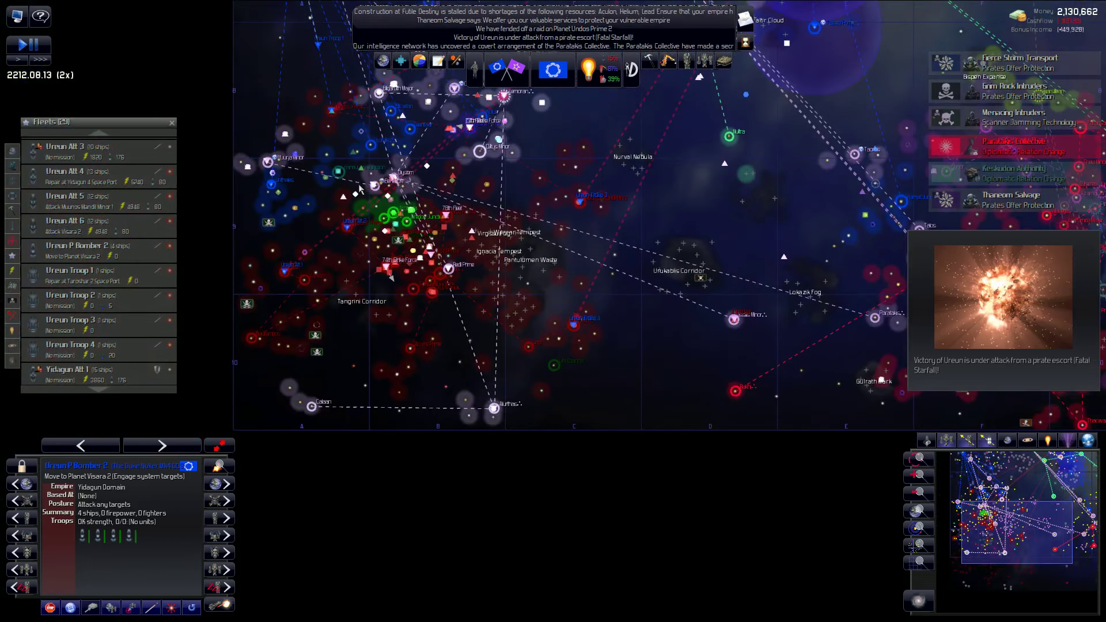
scroll(380, 192, up, 3)
scroll(367, 196, down, 5)
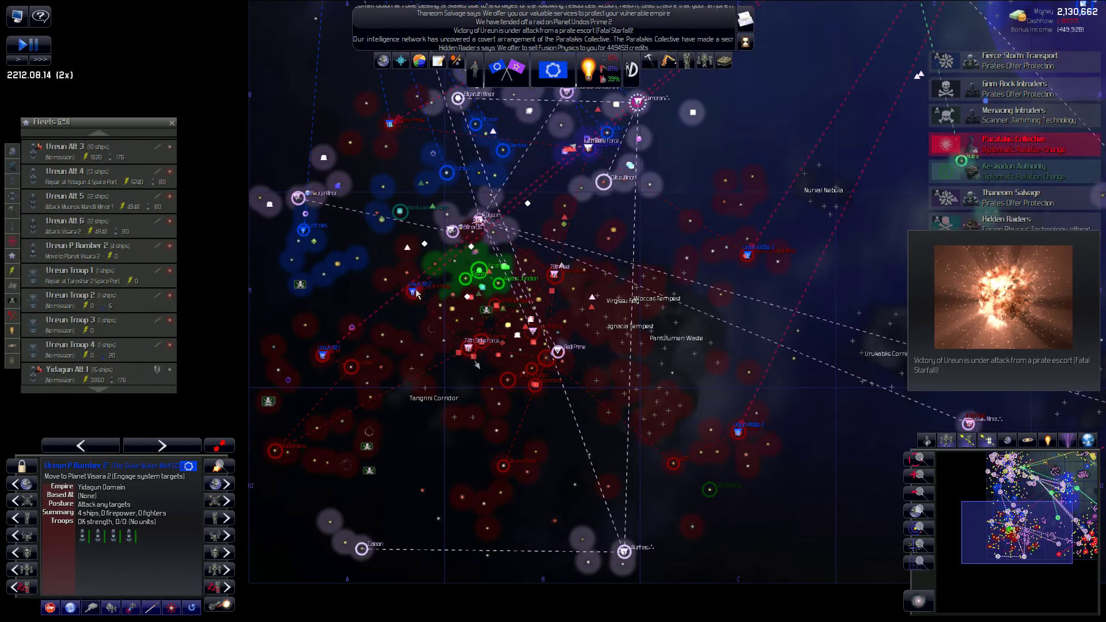
scroll(416, 294, up, 5)
scroll(402, 293, up, 6)
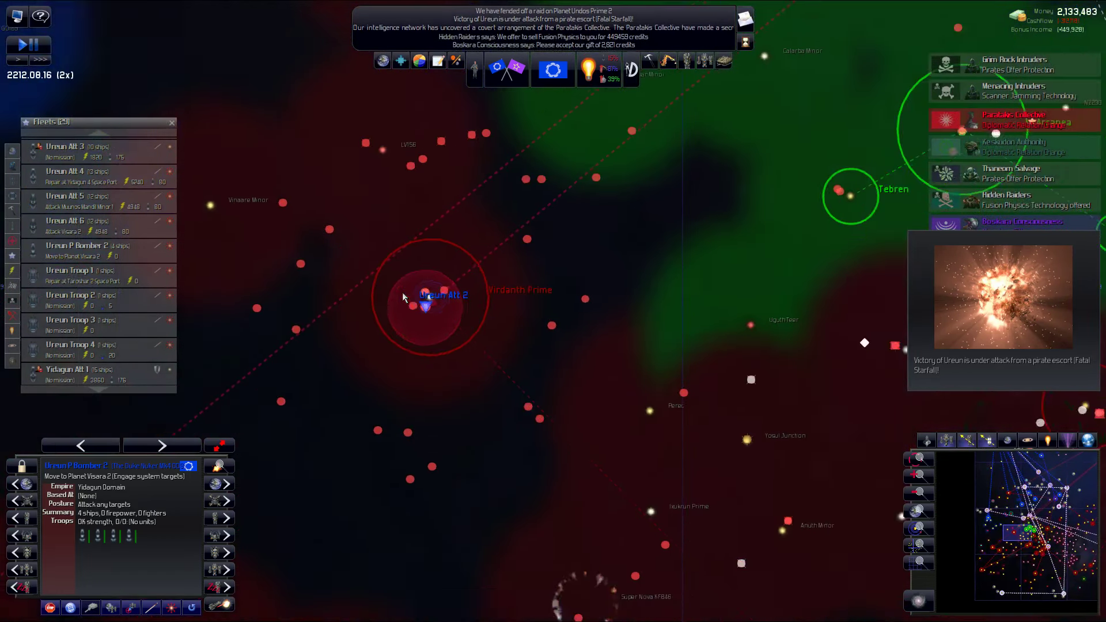
scroll(426, 311, up, 5)
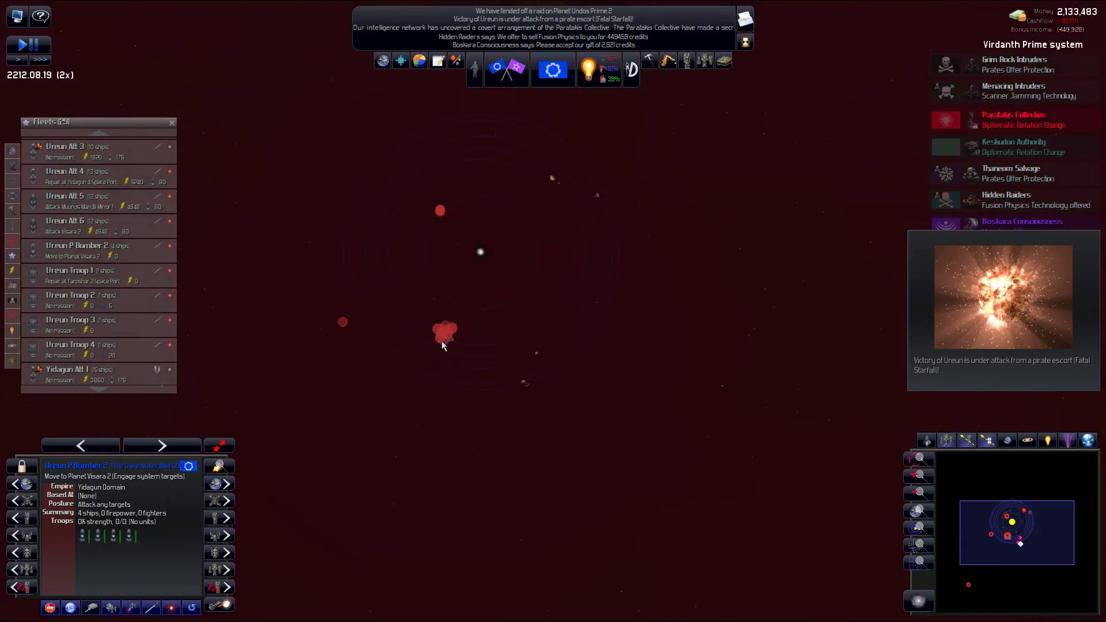
scroll(443, 338, up, 5)
scroll(444, 337, up, 6)
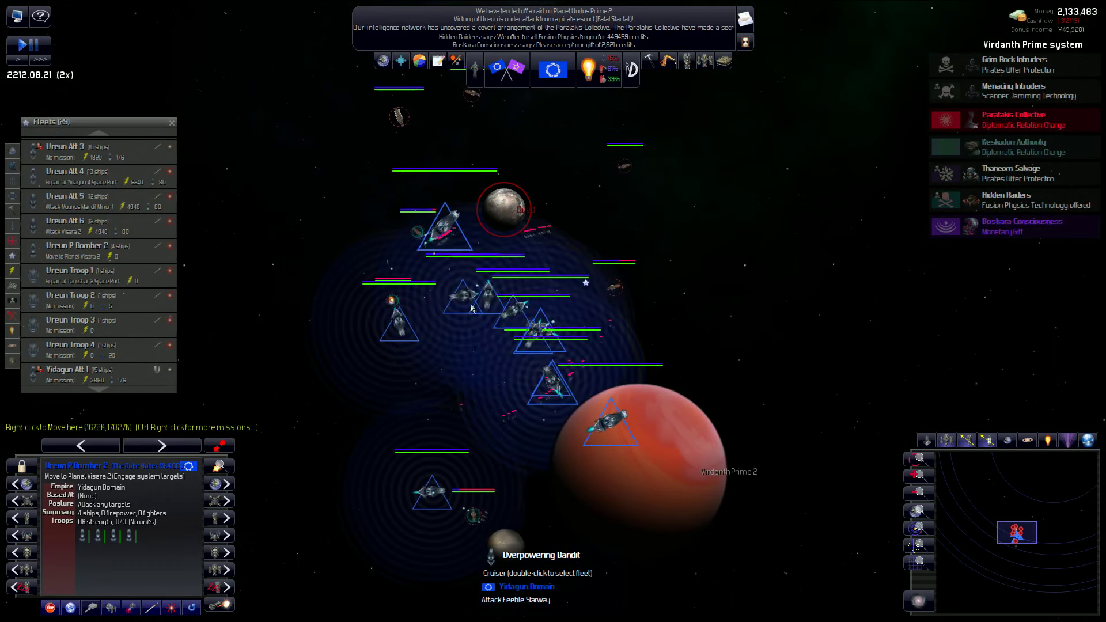
scroll(470, 307, up, 5)
- Select the moon Qued and order Ureun Troop 2 to attack it
click(508, 202)
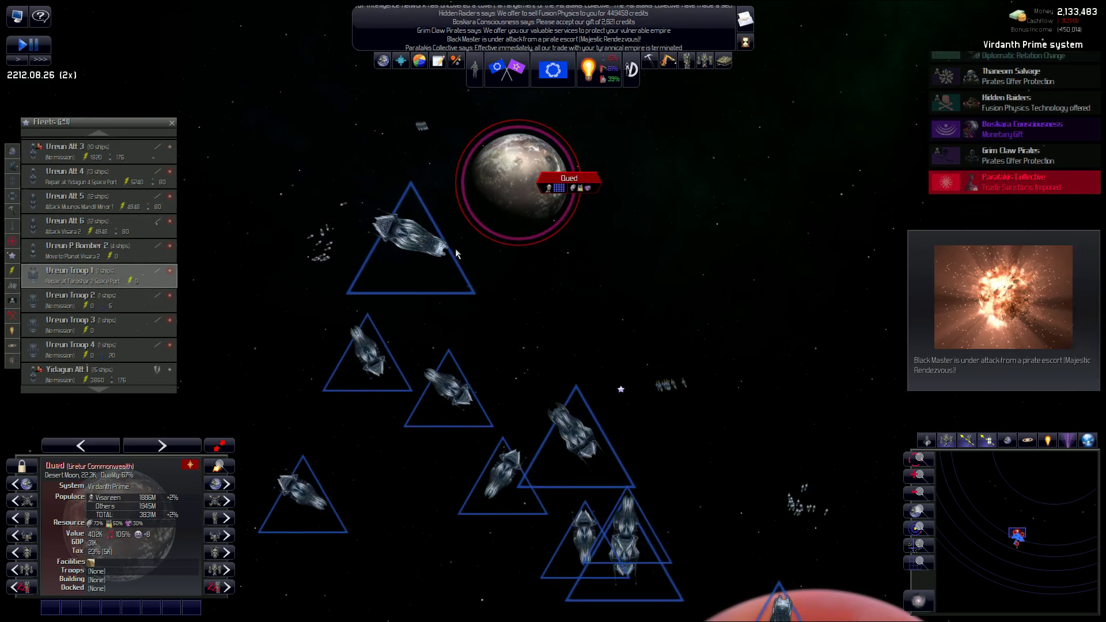
scroll(467, 250, down, 5)
scroll(468, 250, down, 5)
scroll(467, 253, down, 3)
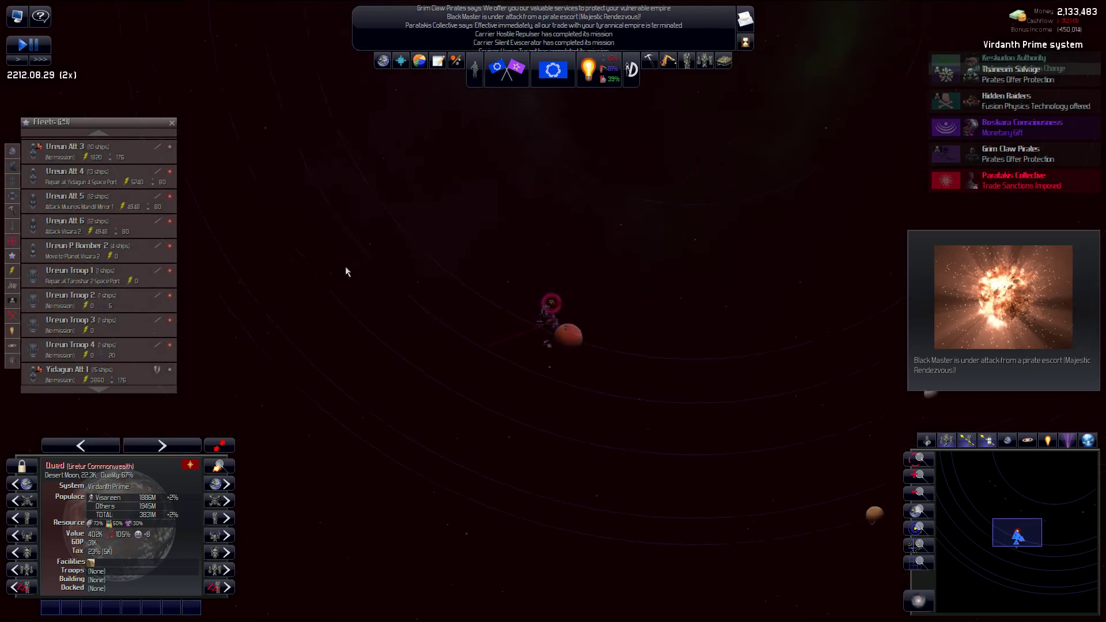
scroll(464, 250, down, 5)
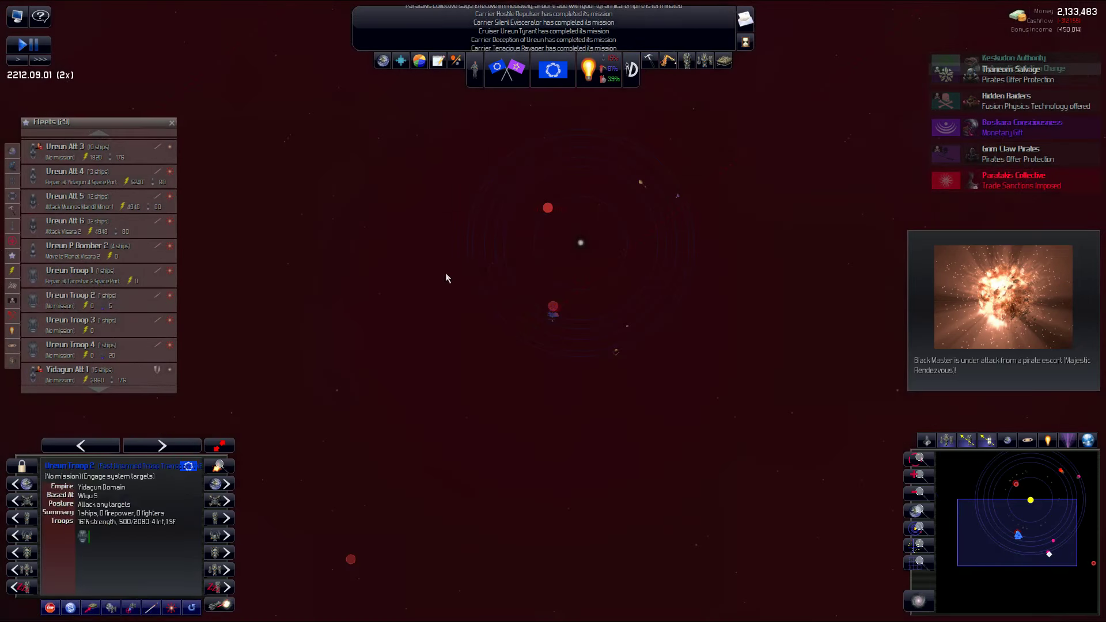
scroll(445, 273, down, 5)
scroll(413, 281, down, 5)
scroll(412, 280, down, 5)
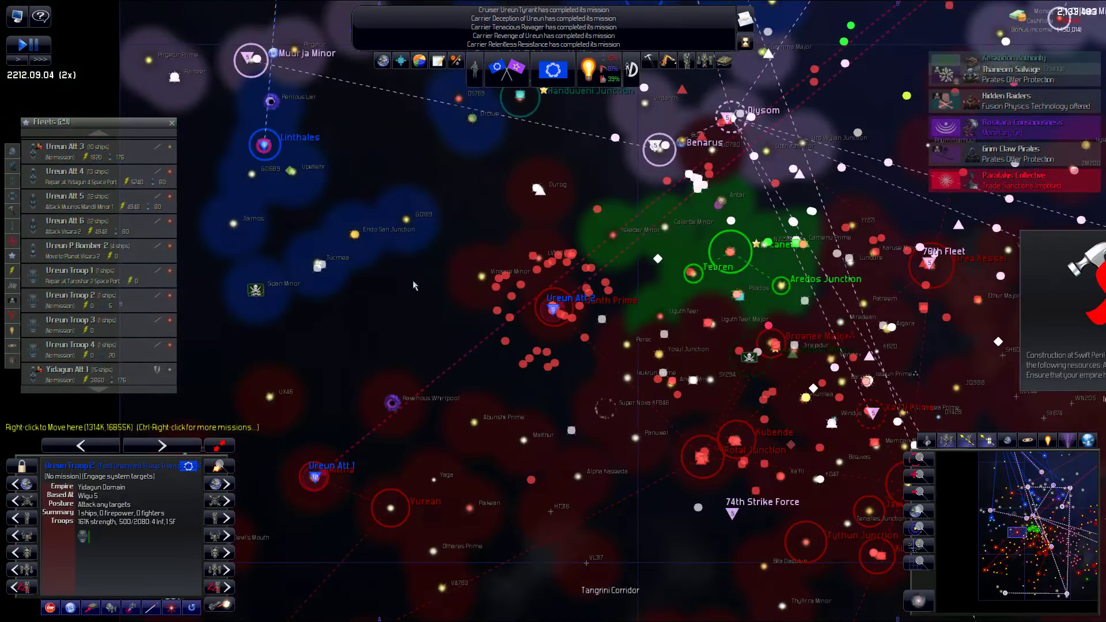
scroll(413, 280, down, 3)
scroll(554, 291, up, 5)
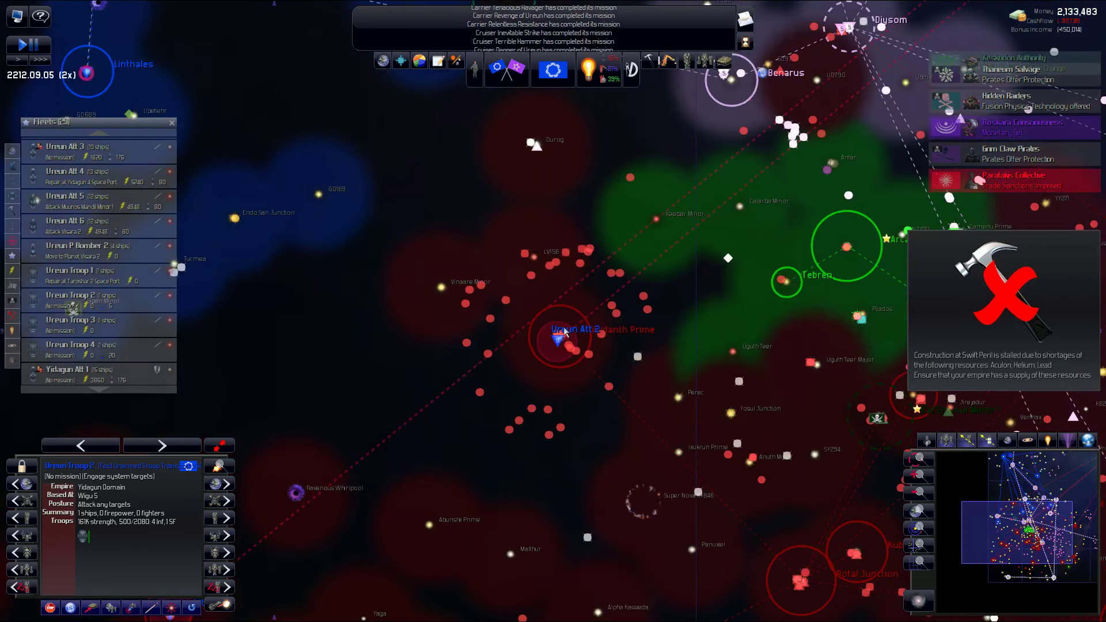
scroll(543, 361, up, 5)
scroll(564, 379, up, 5)
scroll(559, 405, up, 5)
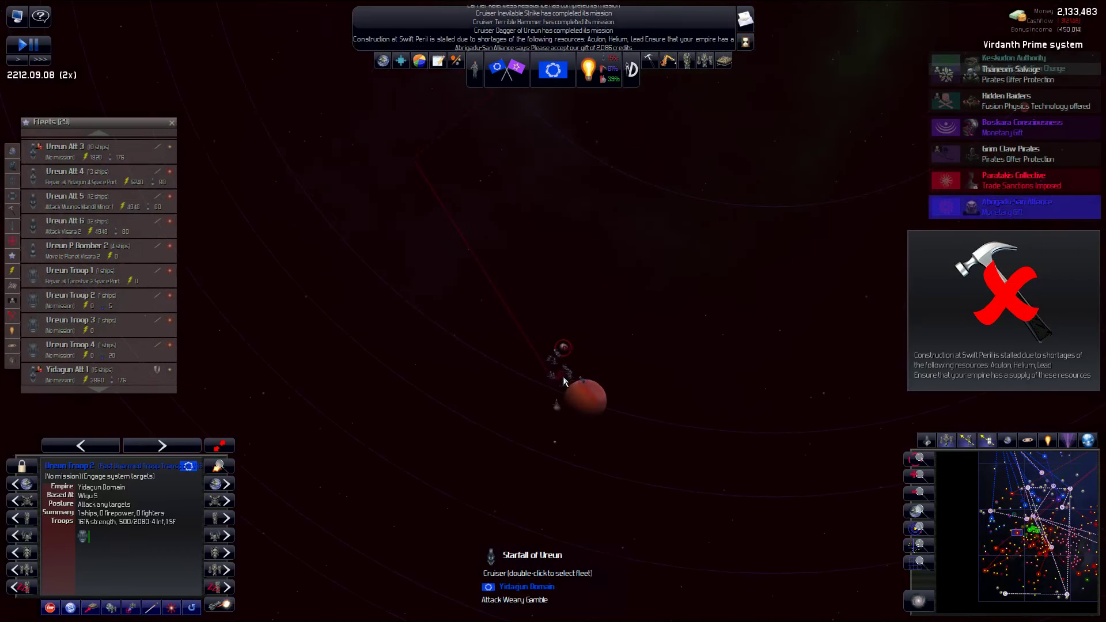
scroll(565, 380, up, 5)
scroll(564, 372, up, 5)
click(553, 249)
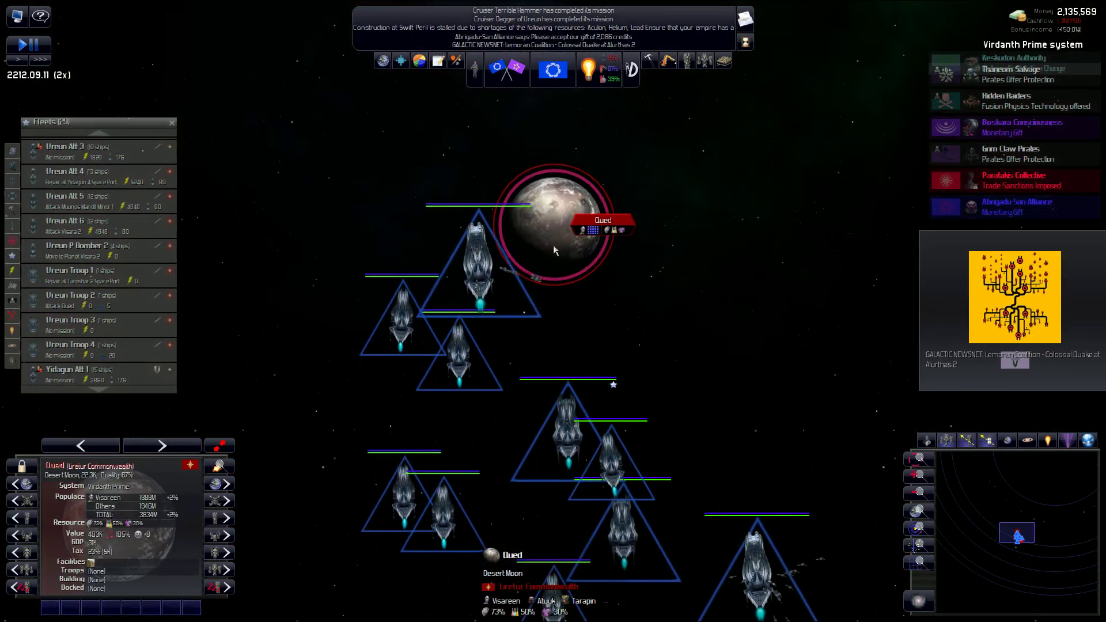
scroll(554, 251, down, 5)
scroll(567, 253, down, 5)
scroll(585, 266, down, 3)
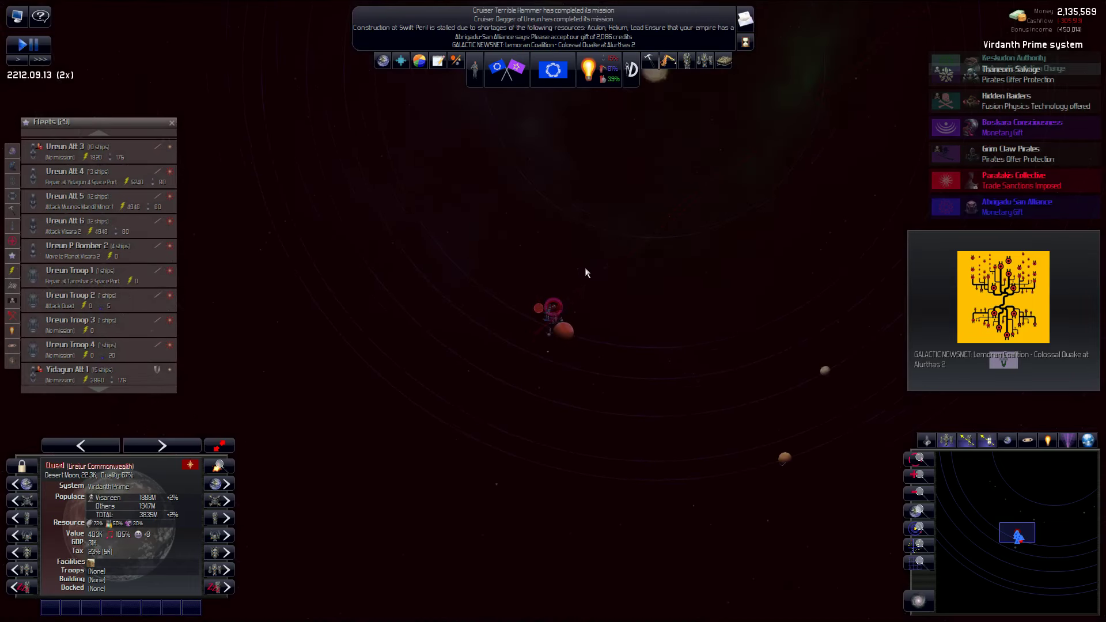
scroll(586, 273, down, 5)
- Dismiss the Keskudon sanctions message and accept the Abrigadu-San 2,086-credit gift
click(1016, 186)
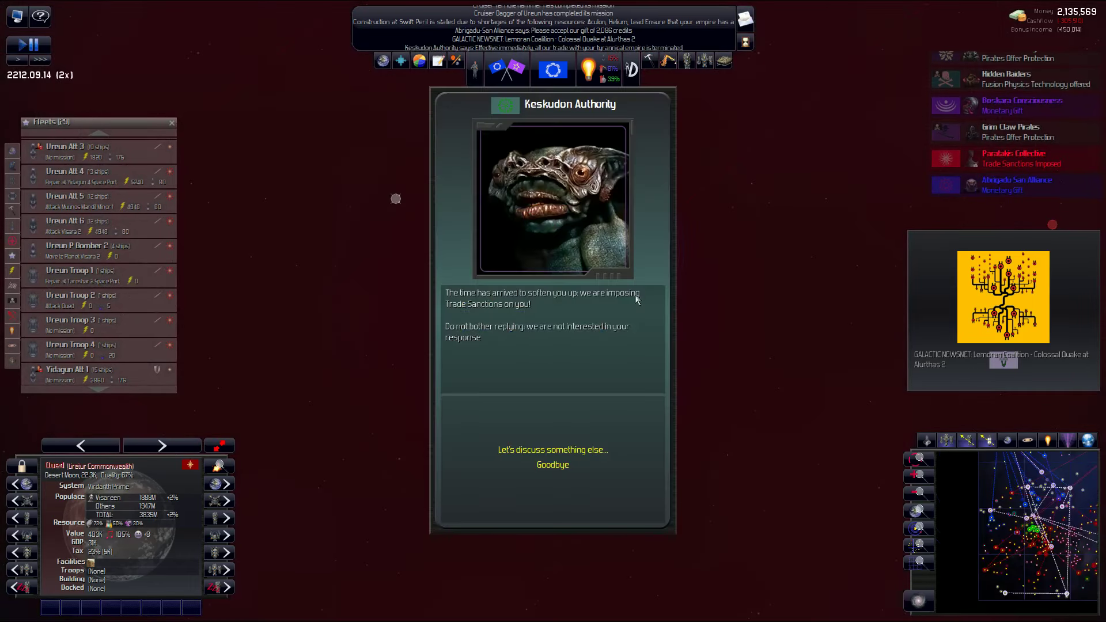
click(552, 466)
click(1020, 186)
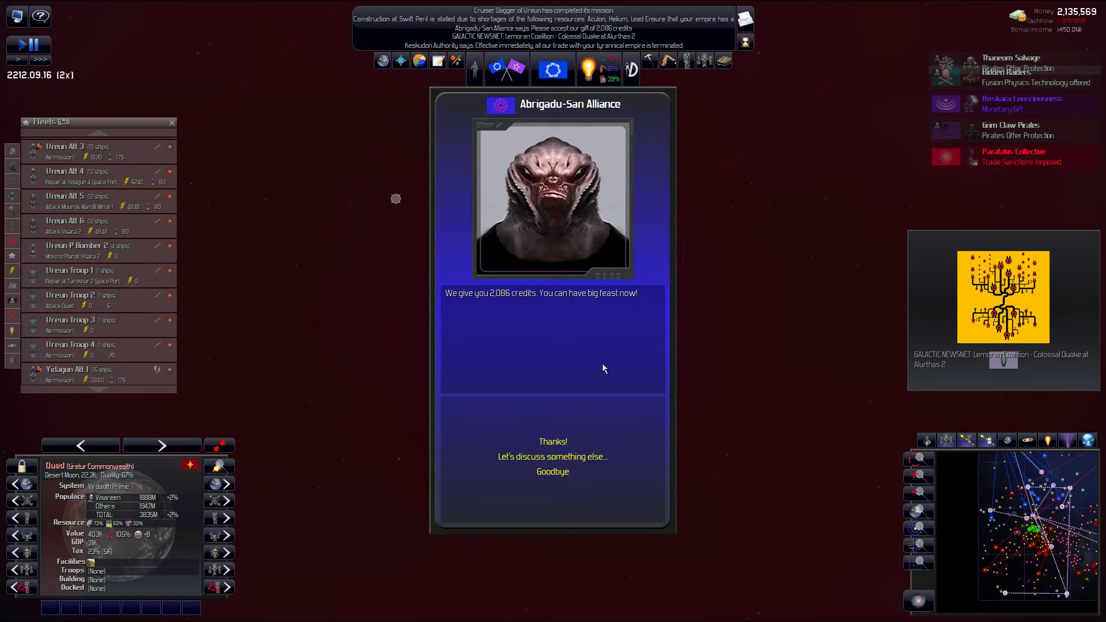
click(556, 441)
click(553, 488)
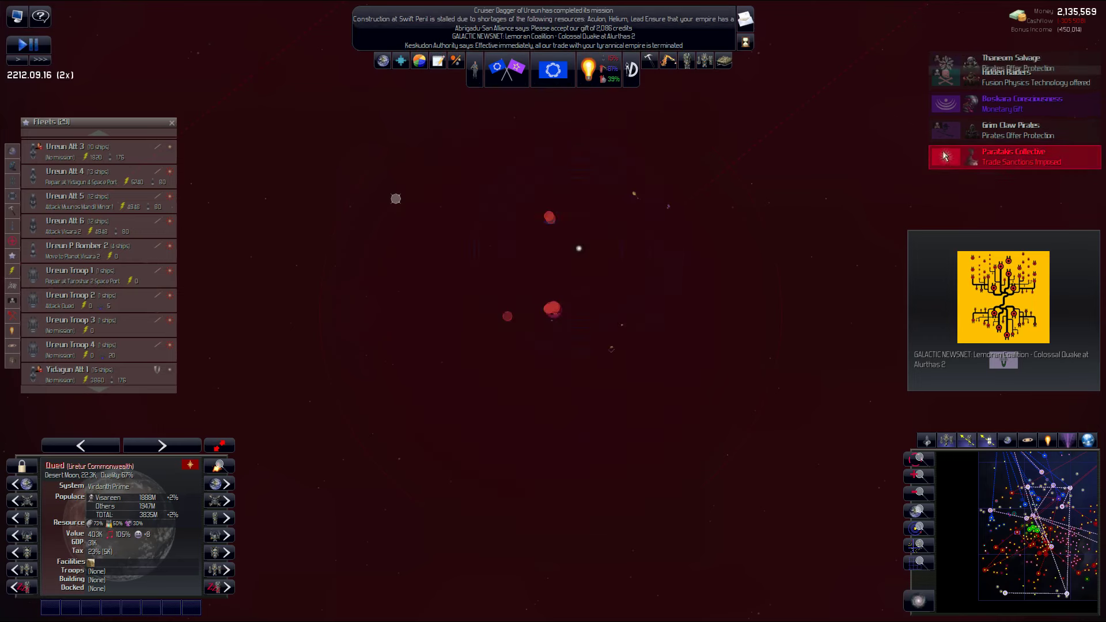
- Acknowledge and close the Boskara Consciousness message
click(1017, 158)
click(554, 442)
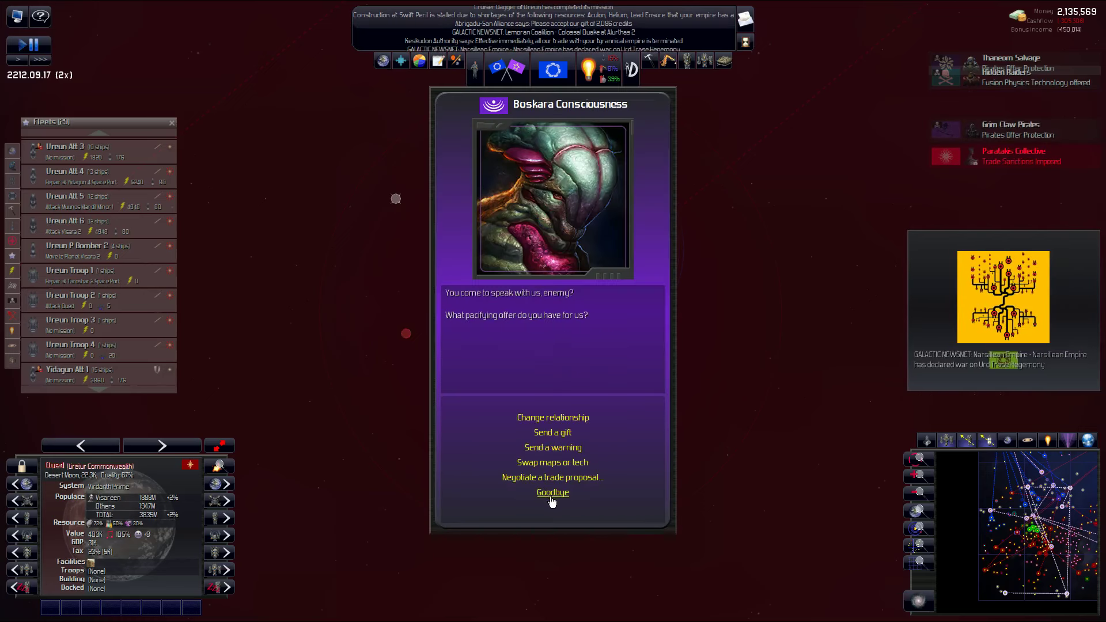
click(554, 488)
scroll(584, 233, down, 5)
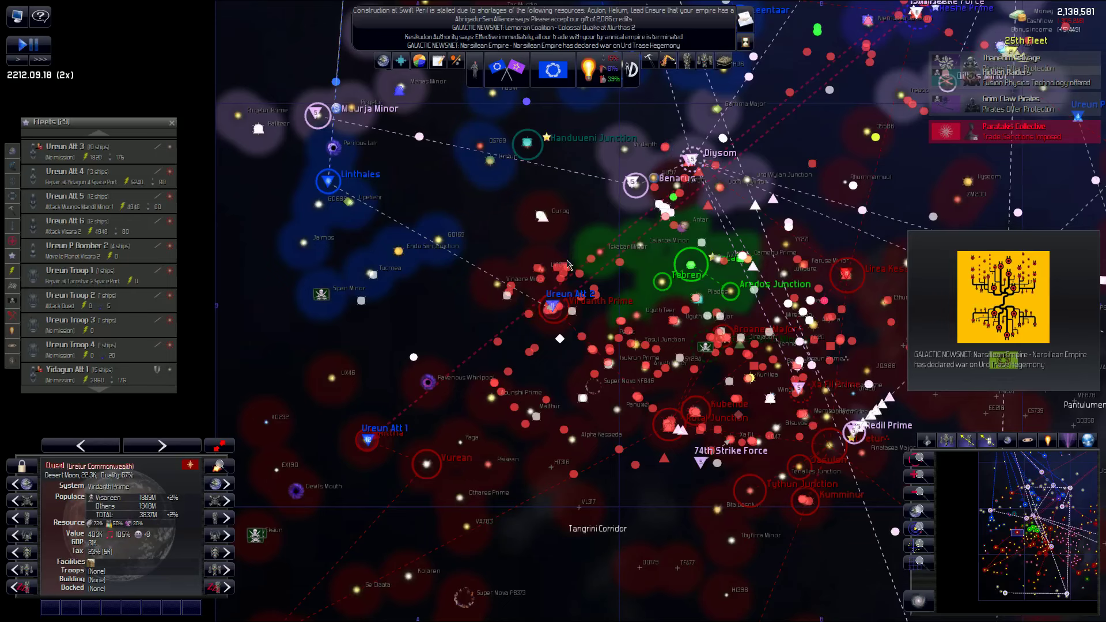
scroll(571, 260, down, 5)
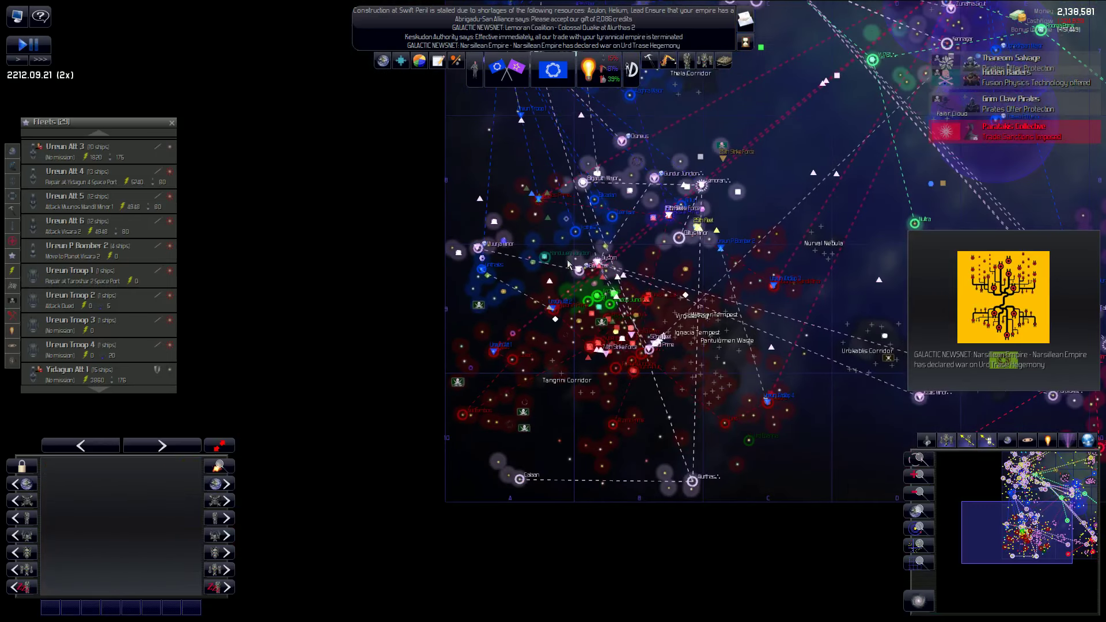
scroll(567, 259, down, 5)
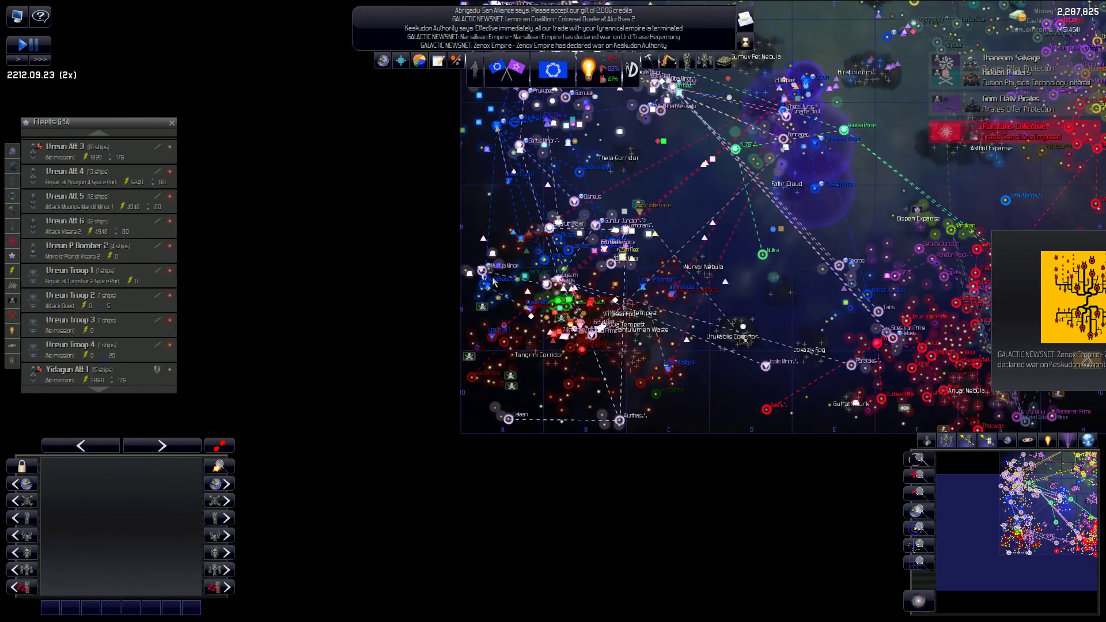
scroll(549, 299, up, 1)
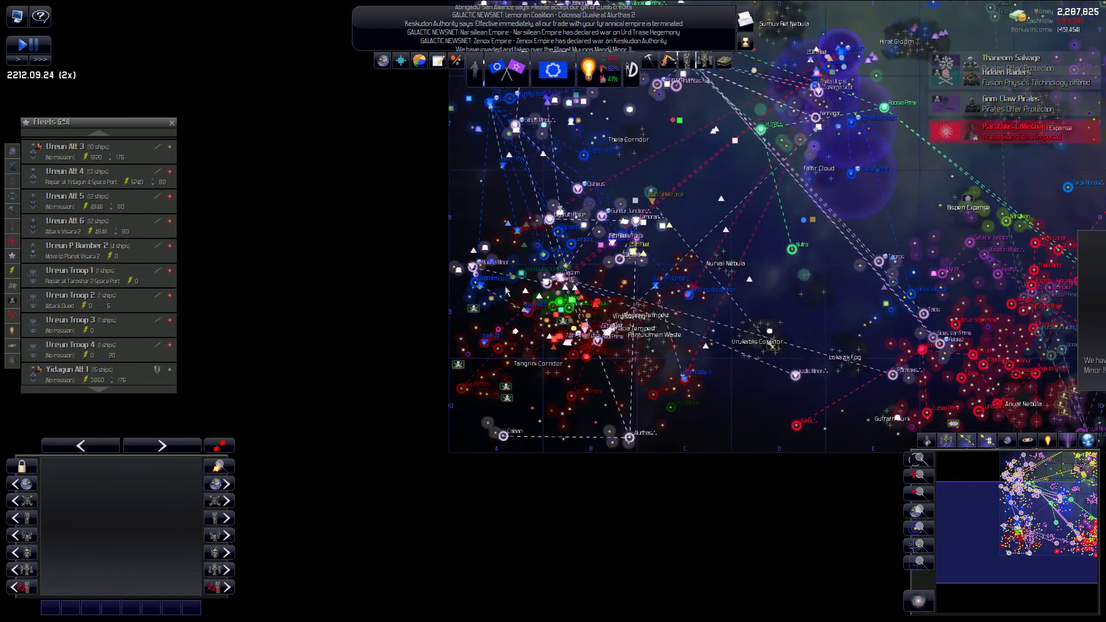
- Select Ureun Troop 1 and home planet Ureun 1, then centre the map on the home cluster
click(91, 273)
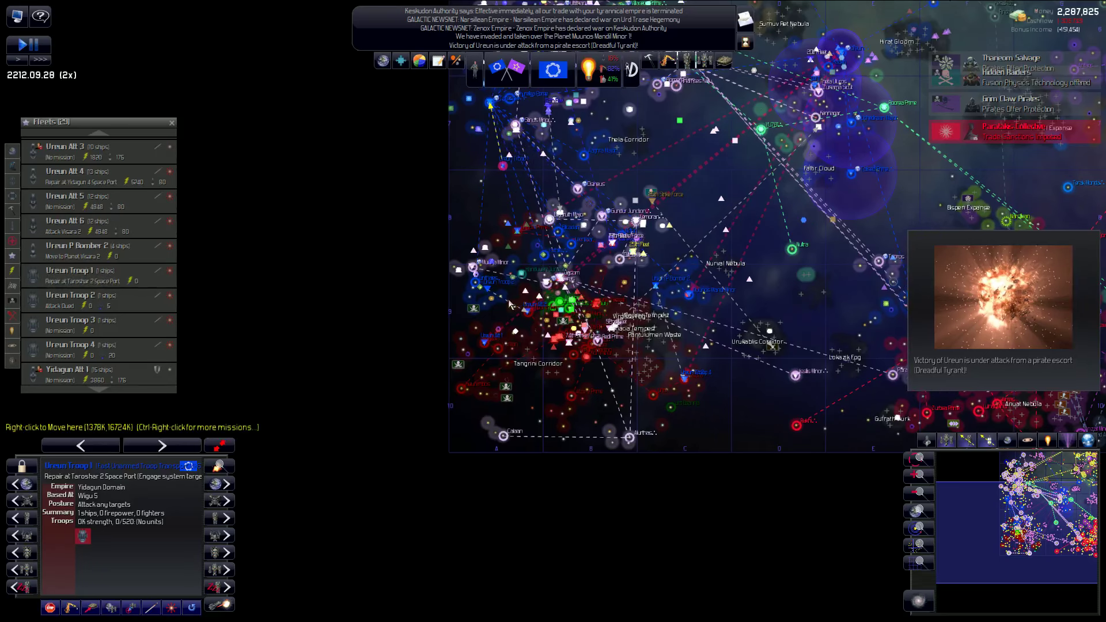
scroll(511, 304, up, 3)
scroll(548, 319, up, 4)
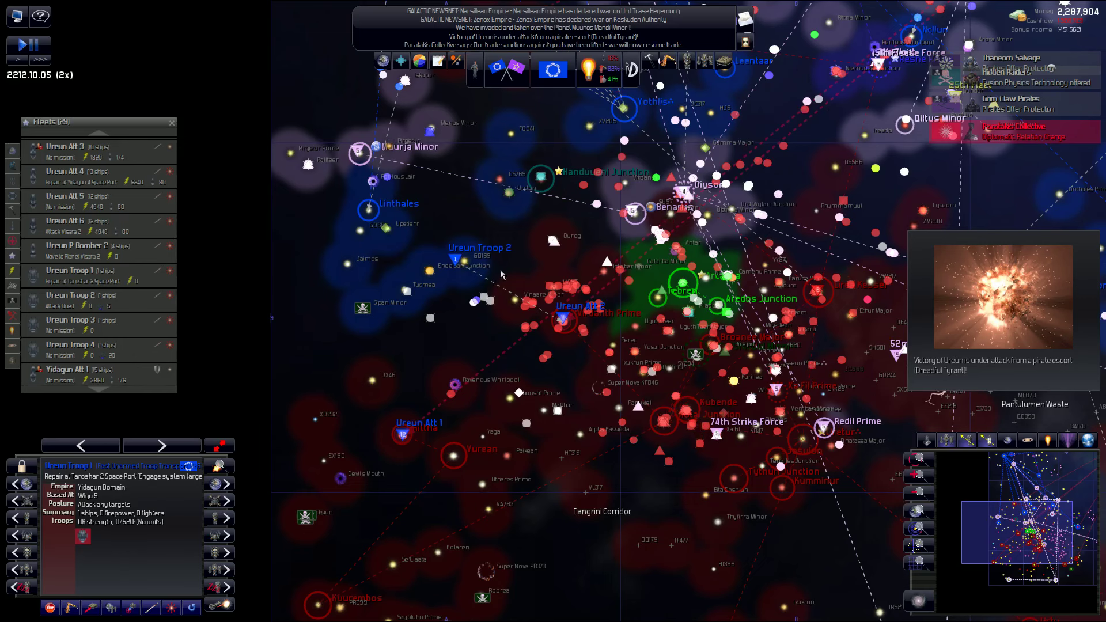
scroll(568, 299, up, 6)
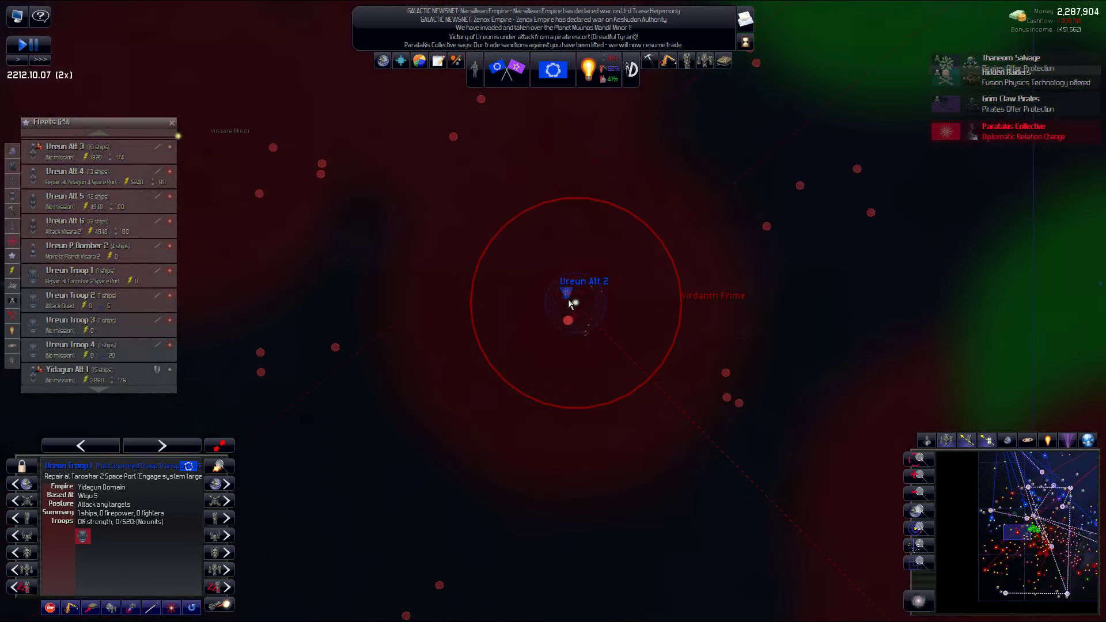
scroll(567, 299, up, 3)
scroll(579, 257, down, 5)
scroll(575, 251, down, 5)
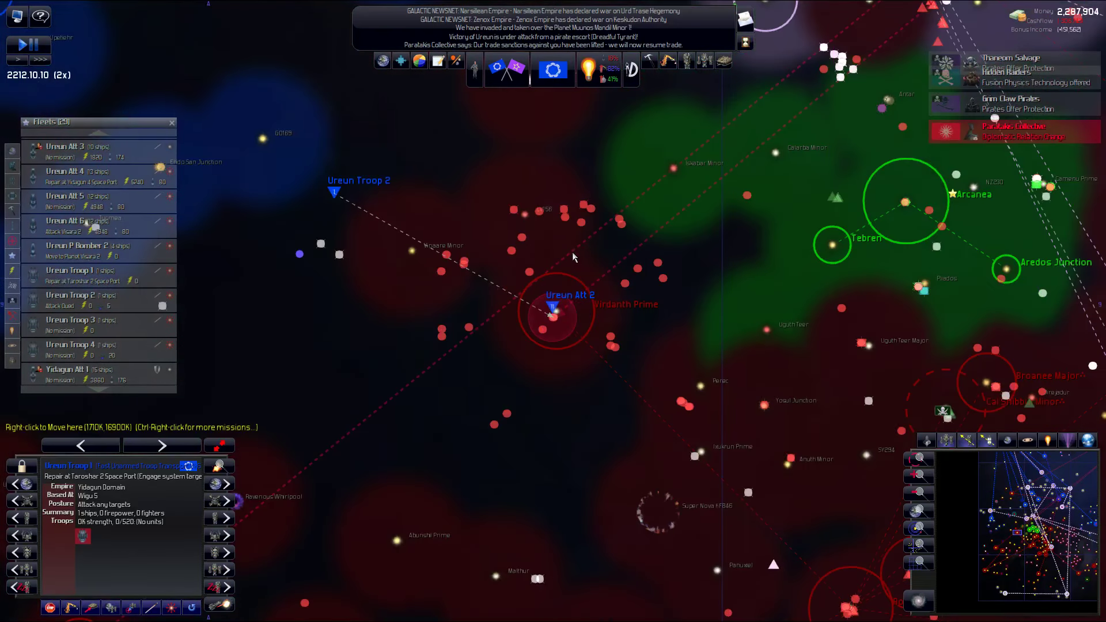
scroll(572, 251, down, 4)
scroll(553, 268, down, 4)
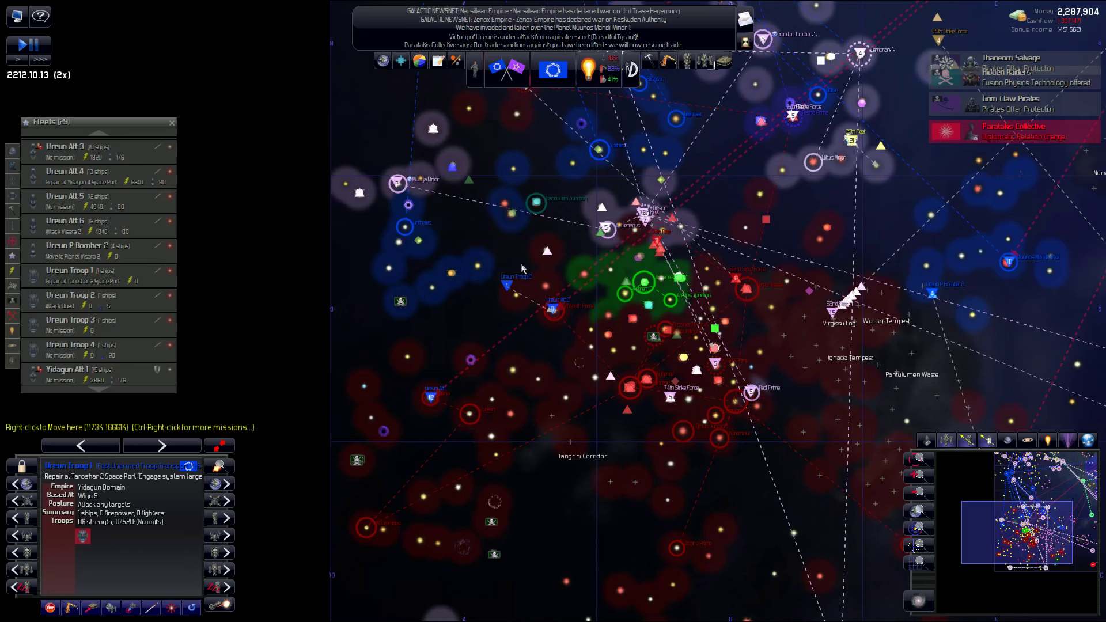
scroll(549, 253, down, 4)
scroll(649, 199, down, 4)
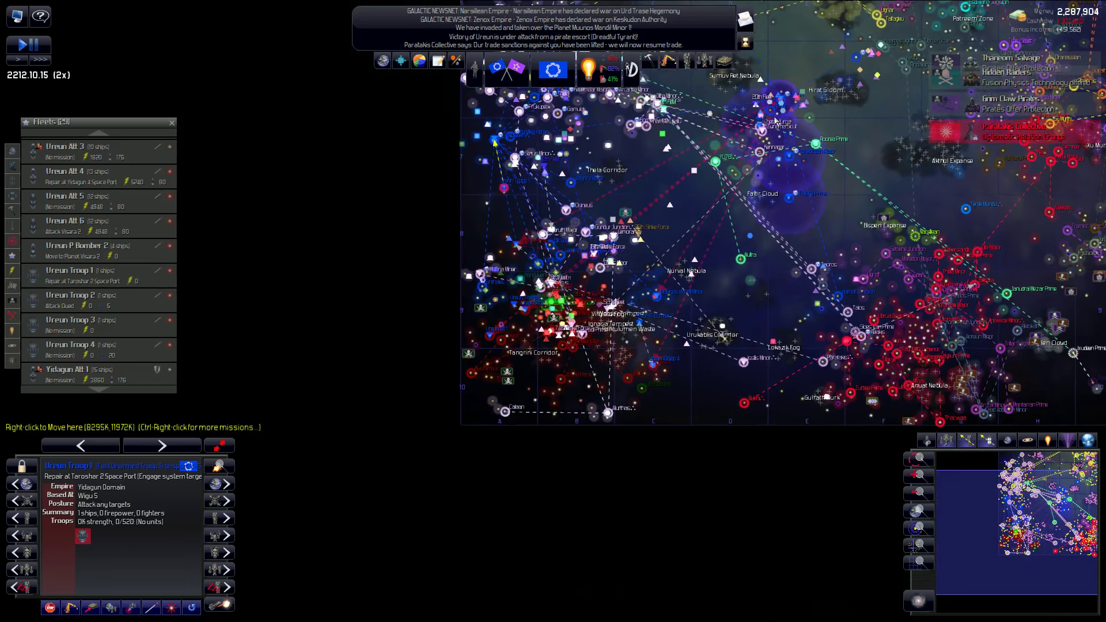
scroll(773, 121, up, 5)
scroll(744, 156, up, 4)
scroll(712, 189, up, 3)
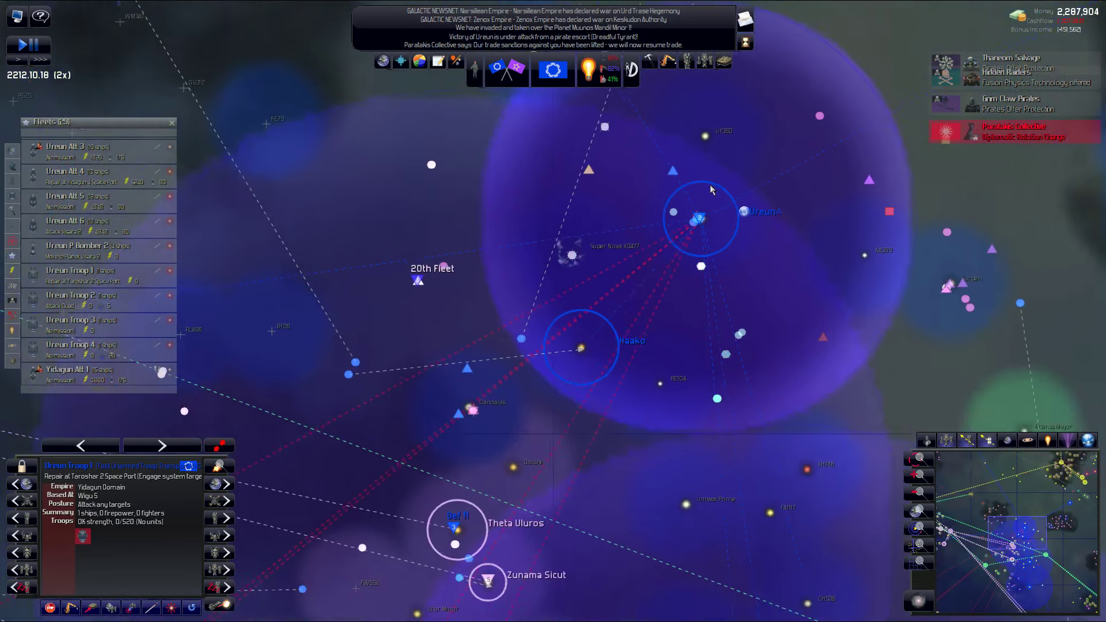
scroll(711, 189, up, 3)
scroll(698, 232, up, 5)
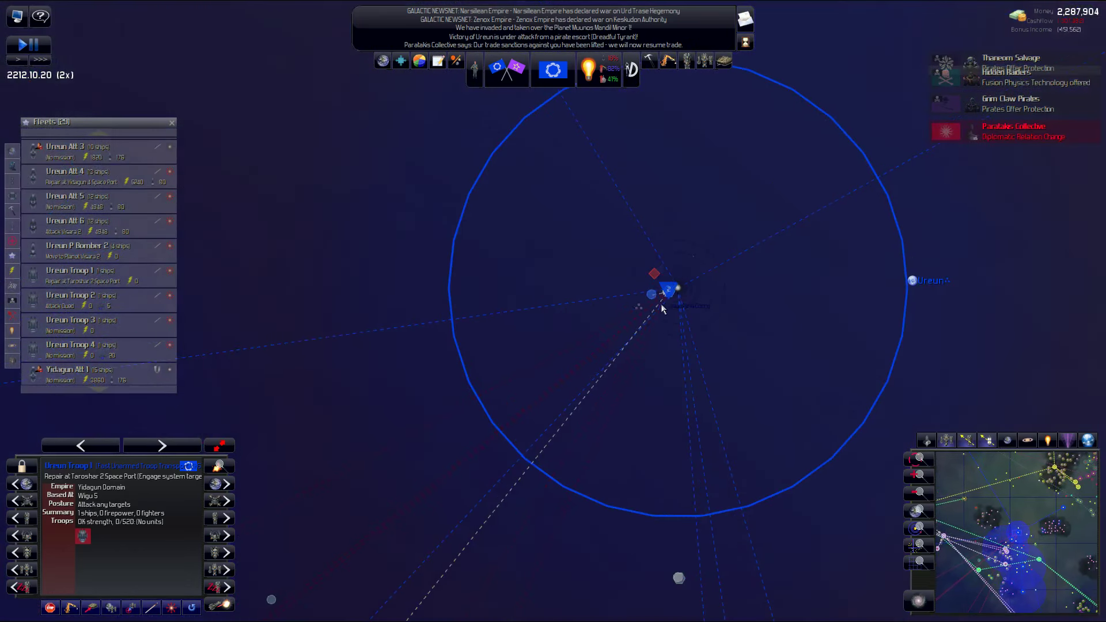
scroll(684, 290, up, 4)
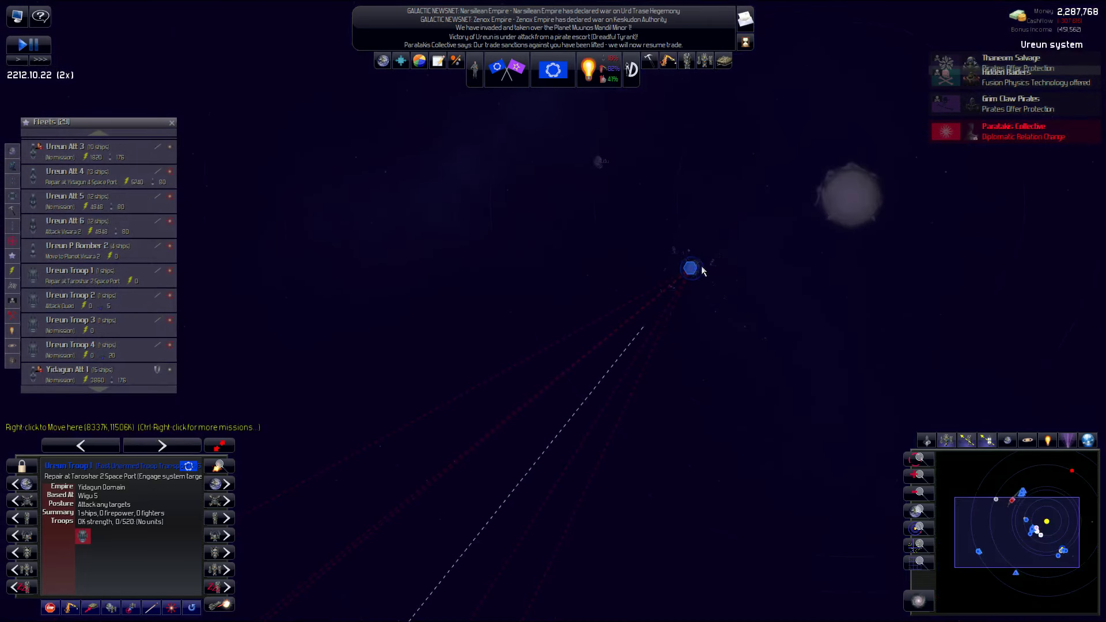
scroll(696, 286, up, 5)
scroll(692, 295, up, 3)
click(686, 419)
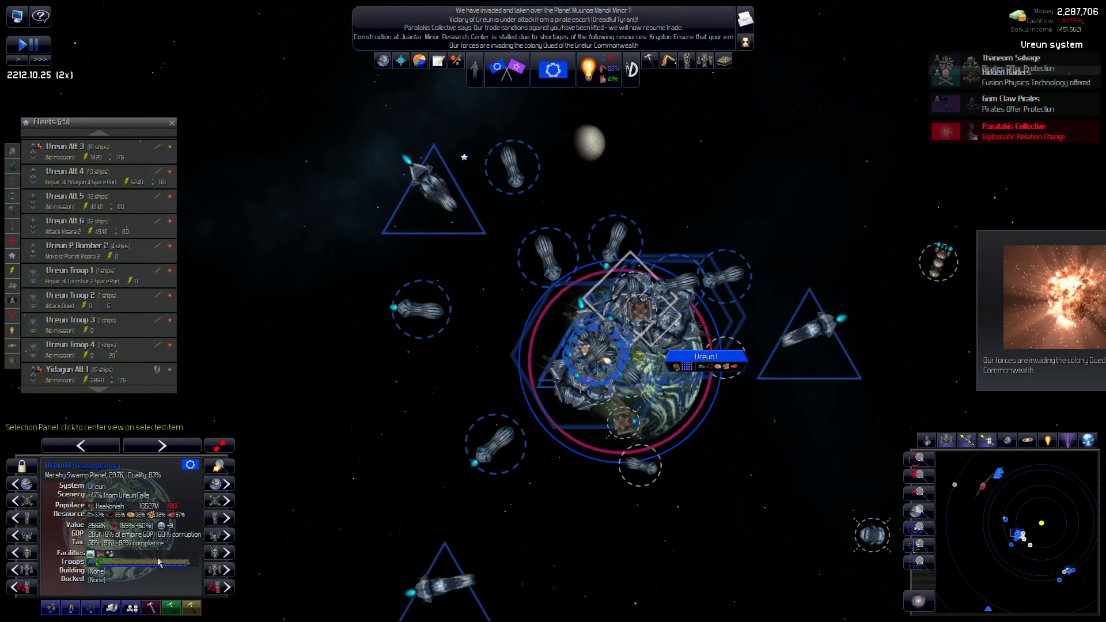
scroll(383, 407, down, 5)
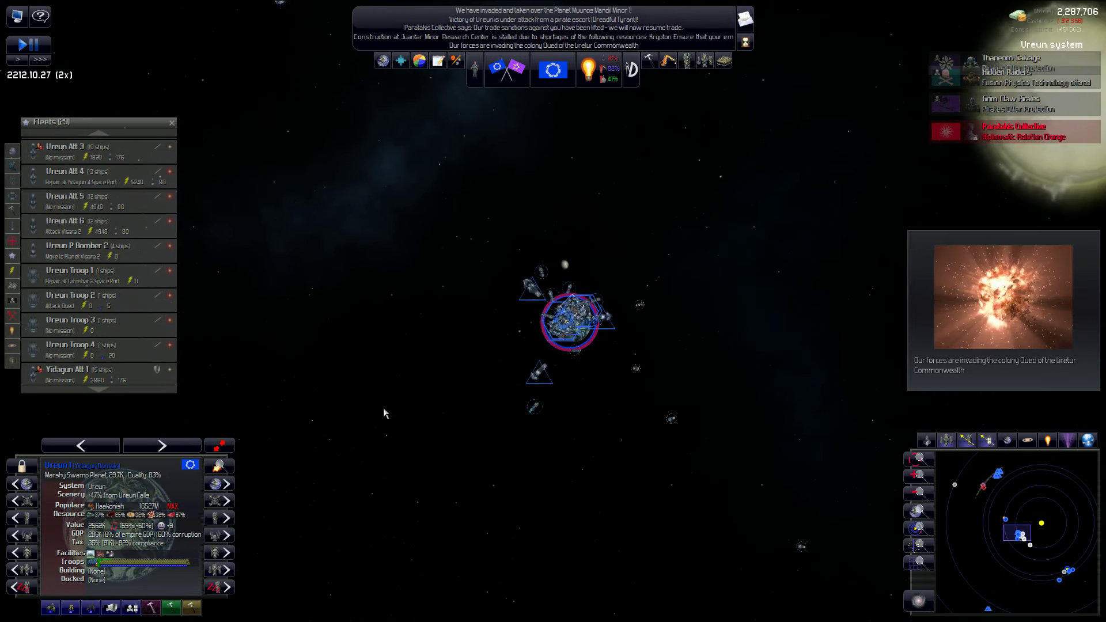
scroll(407, 372, down, 4)
scroll(439, 346, down, 4)
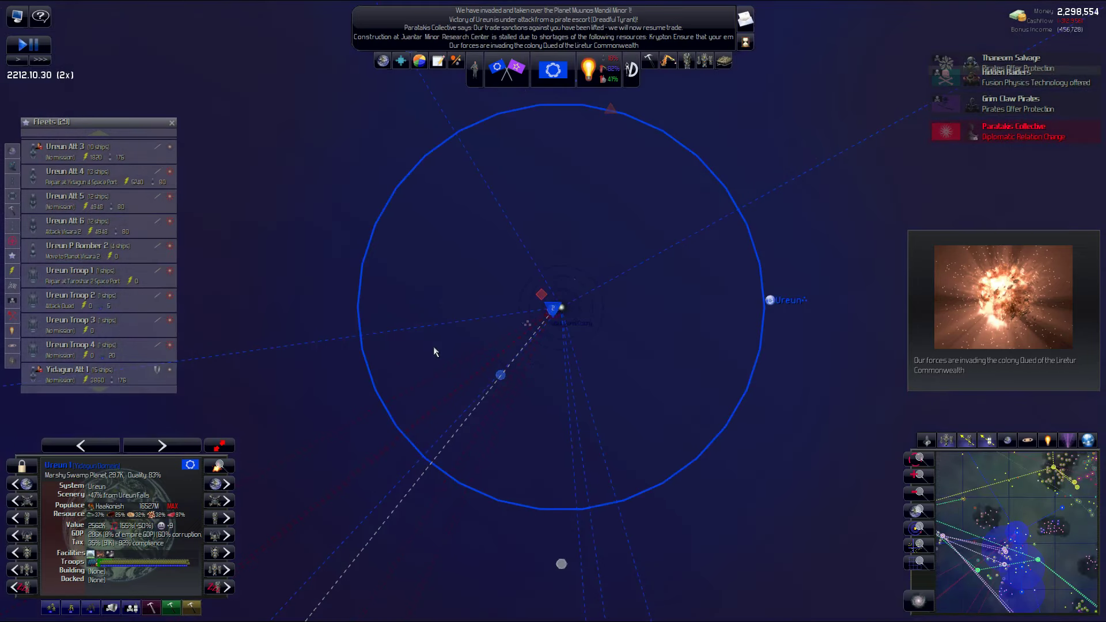
scroll(433, 347, down, 4)
scroll(431, 346, down, 3)
scroll(429, 341, down, 5)
click(371, 384)
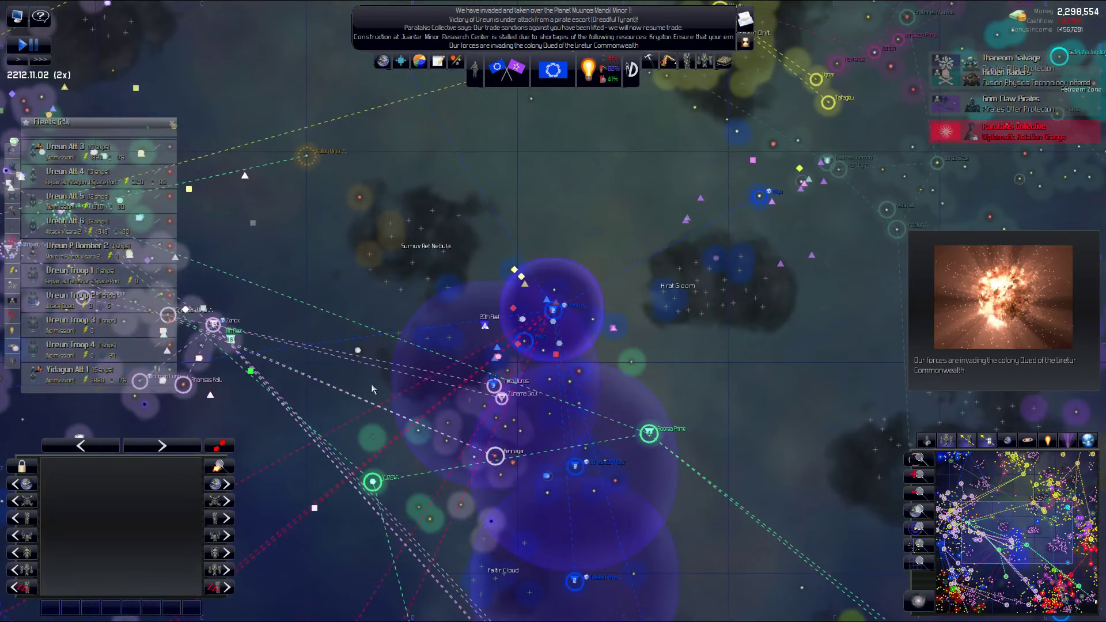
scroll(585, 232, up, 5)
drag(701, 210, 672, 220)
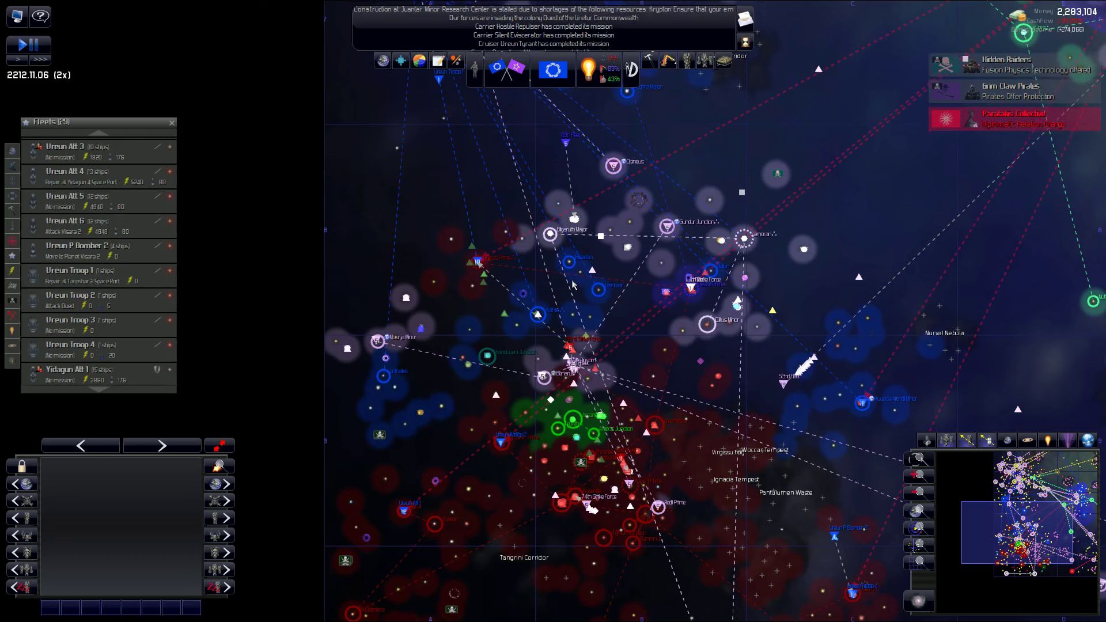
- Pause the game and order Ureun Troop 2 to load troops at Ureun 1
click(119, 306)
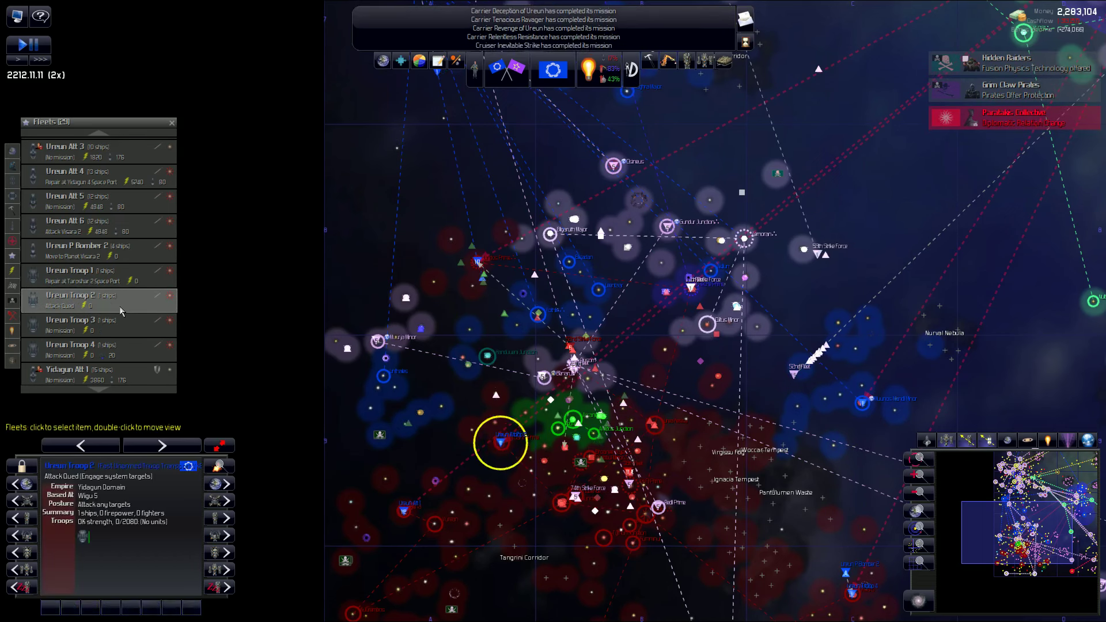
double_click(119, 306)
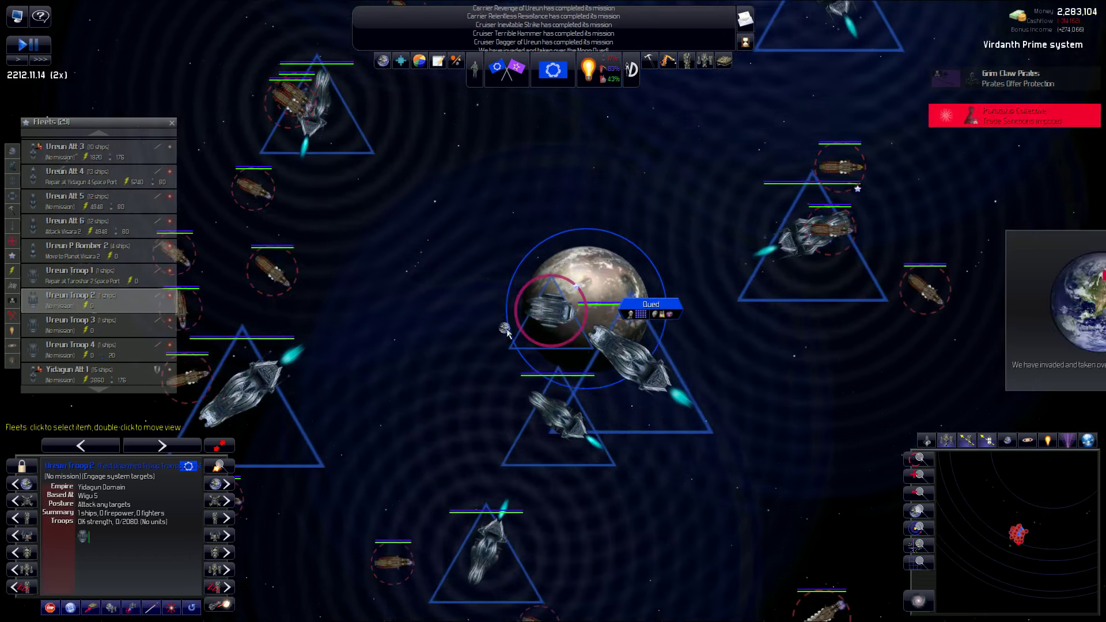
scroll(467, 269, down, 4)
scroll(559, 219, down, 4)
scroll(600, 197, down, 3)
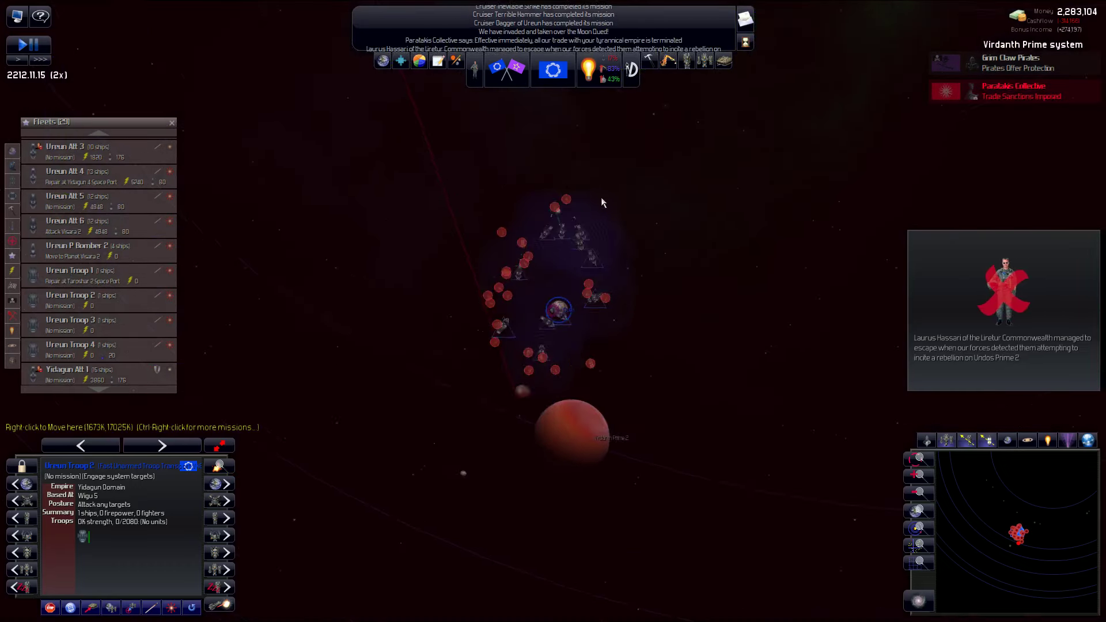
scroll(633, 202, down, 3)
key(space)
scroll(665, 201, down, 3)
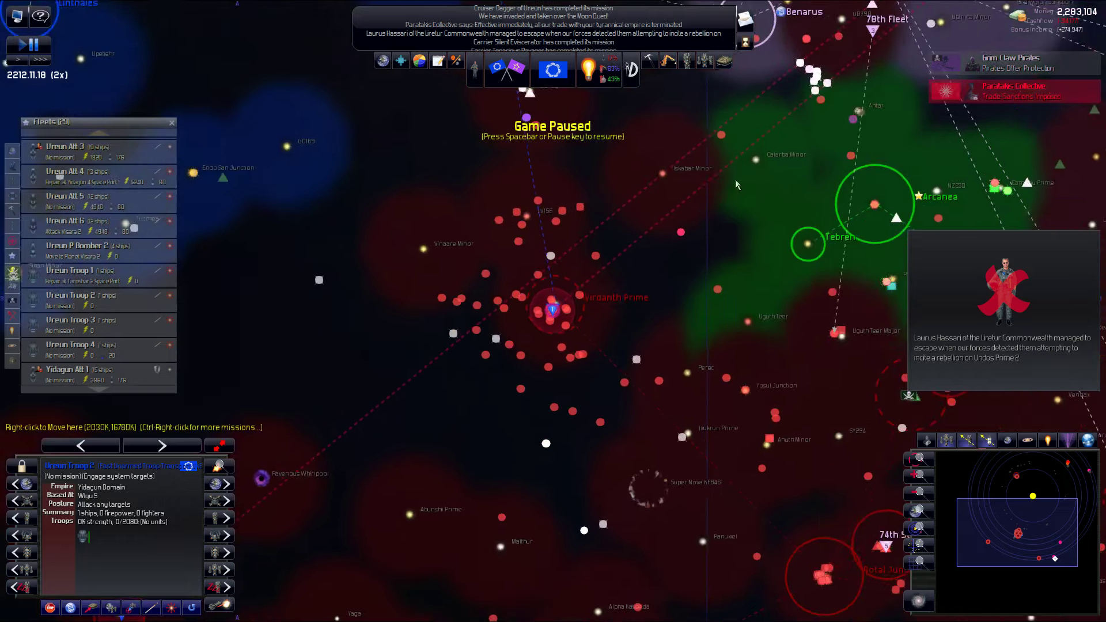
scroll(736, 179, down, 3)
scroll(761, 173, down, 3)
scroll(717, 177, down, 3)
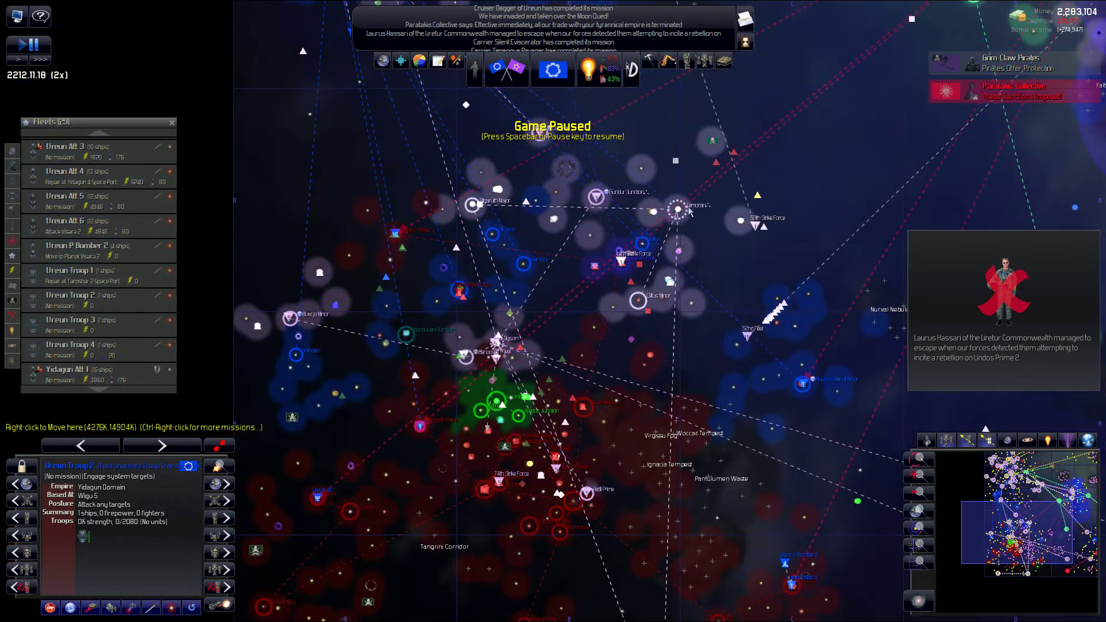
scroll(716, 236, down, 4)
scroll(823, 161, up, 3)
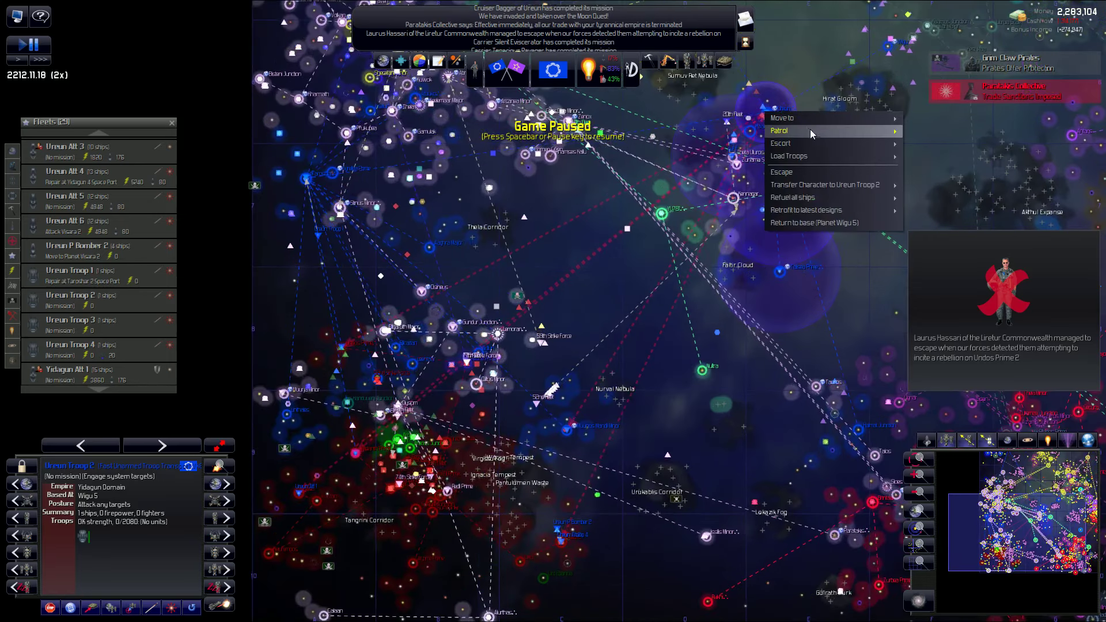
mouse_move(789, 156)
click(924, 157)
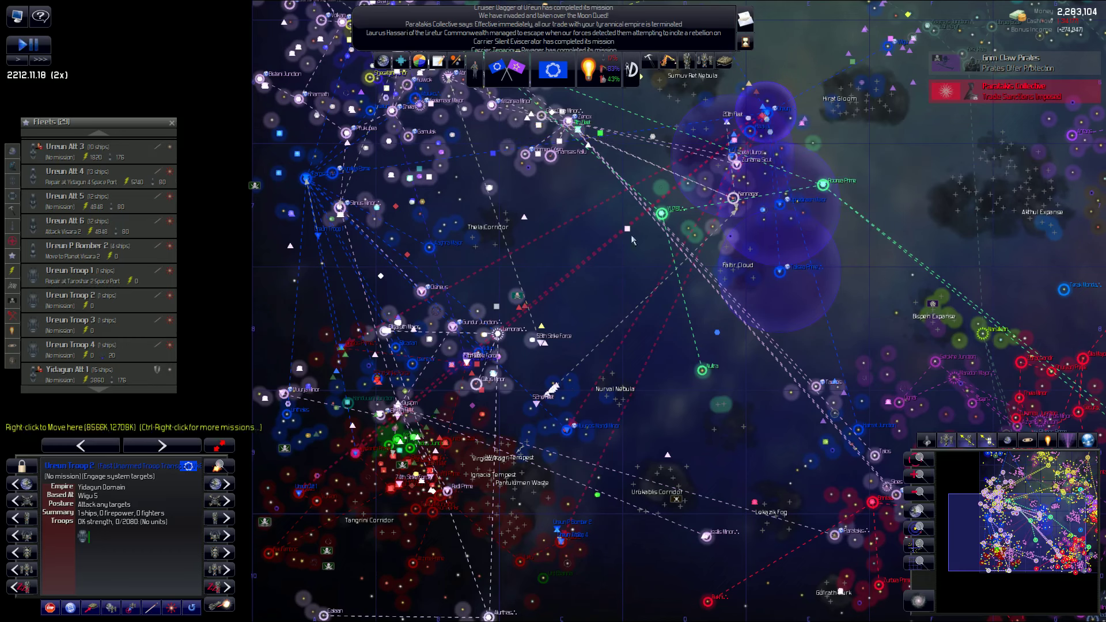
scroll(605, 260, down, 3)
scroll(519, 303, up, 3)
scroll(422, 294, down, 3)
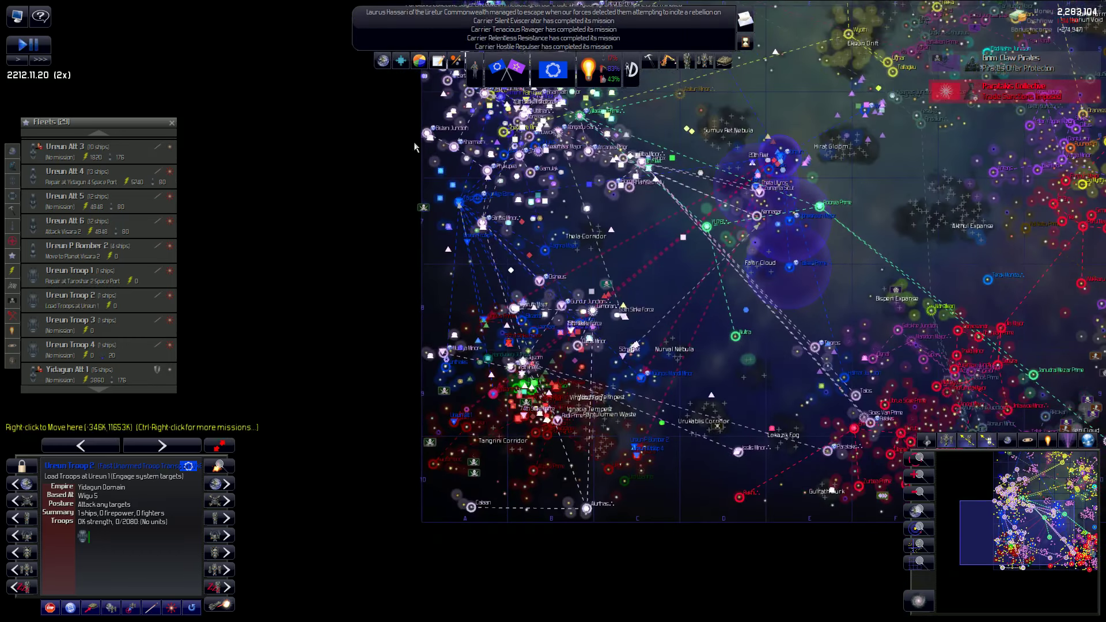
scroll(451, 217, up, 5)
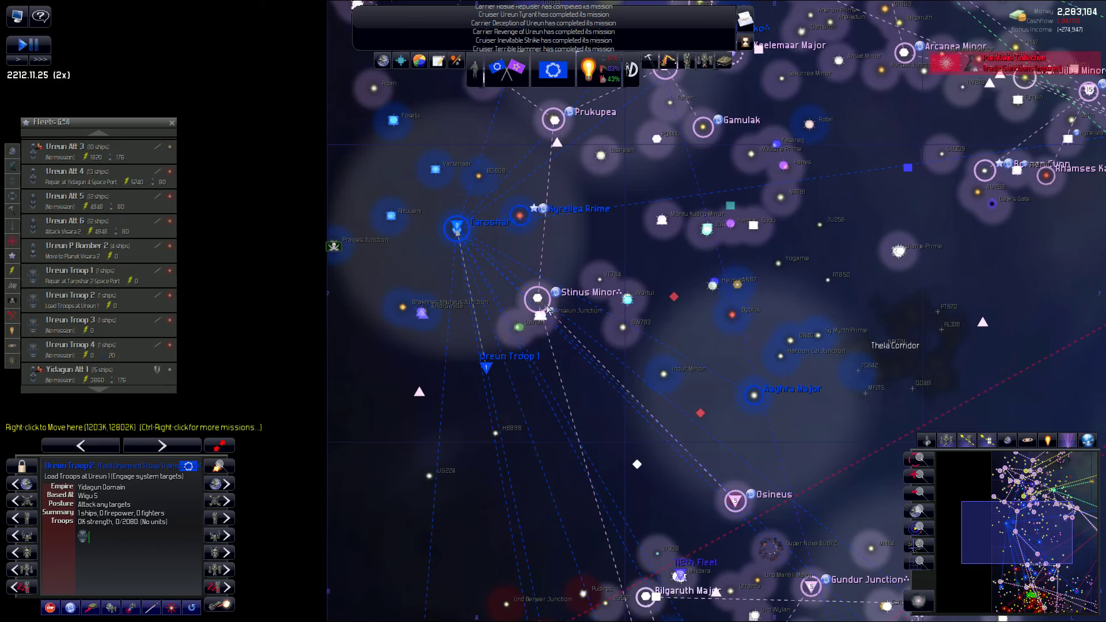
scroll(839, 333, down, 3)
scroll(605, 354, down, 2)
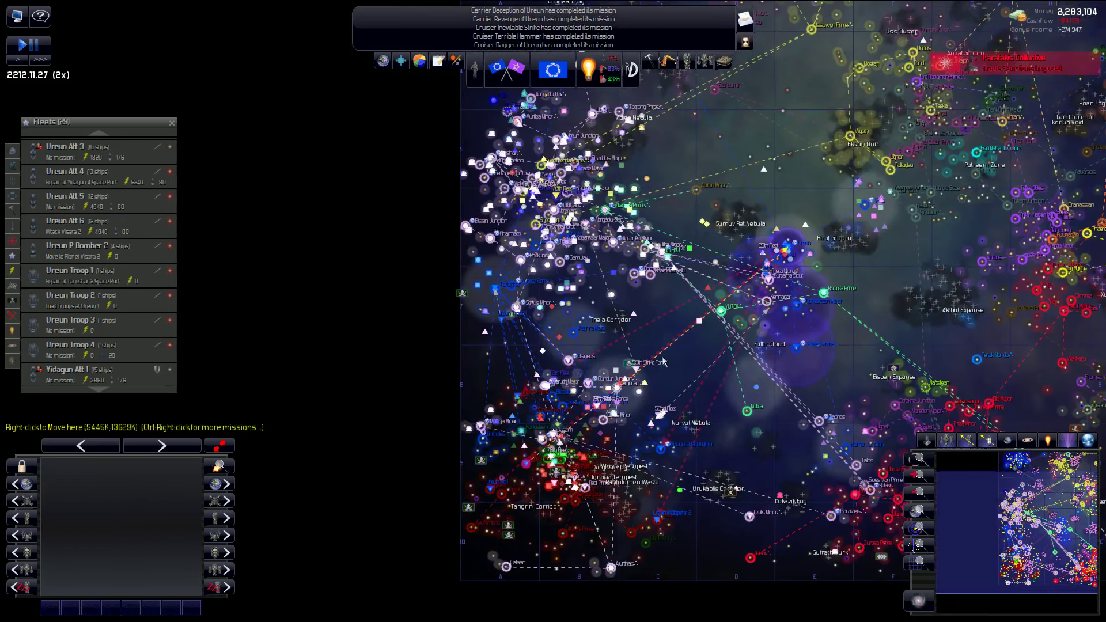
scroll(669, 383, up, 2)
scroll(605, 363, up, 5)
scroll(562, 346, up, 3)
scroll(550, 340, up, 3)
click(420, 64)
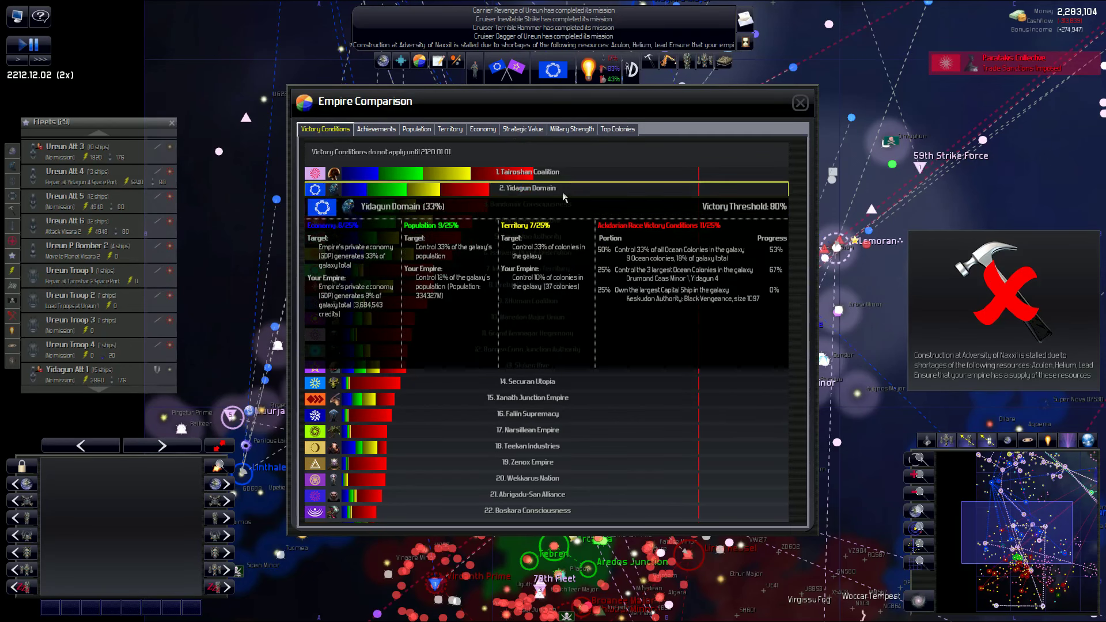
click(801, 104)
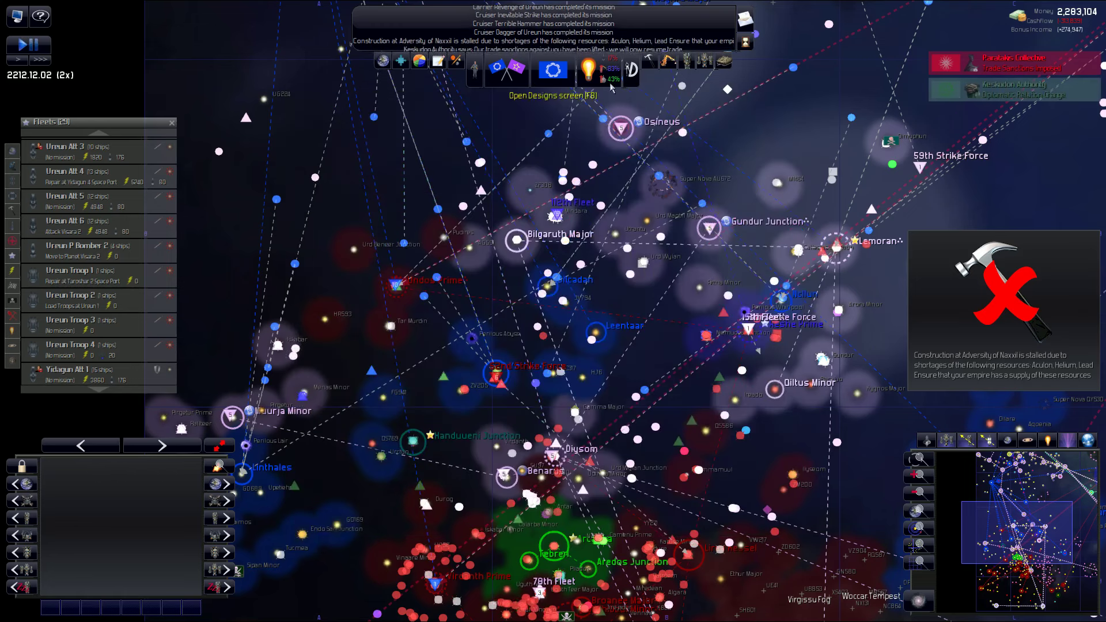
scroll(519, 368, down, 2)
scroll(545, 338, down, 2)
scroll(573, 305, down, 3)
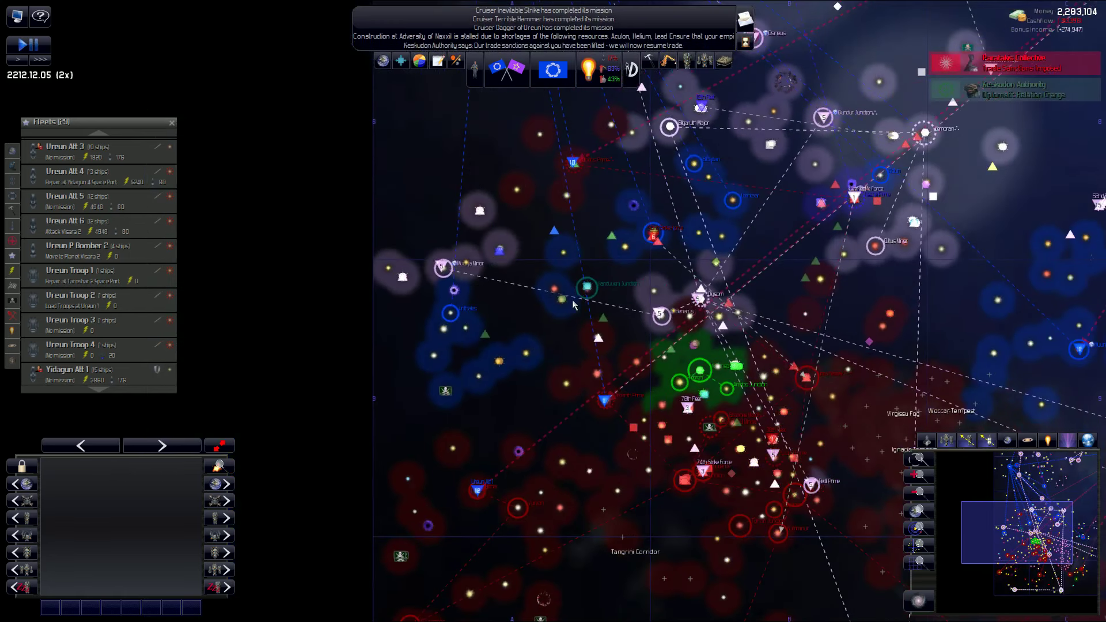
scroll(495, 498, up, 3)
scroll(494, 486, up, 3)
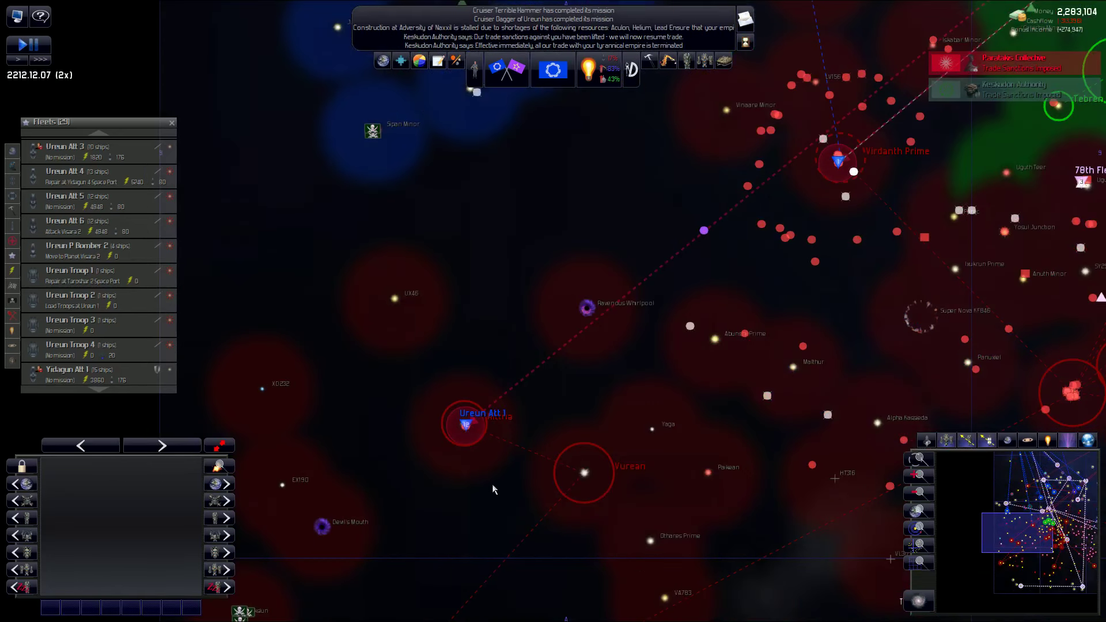
scroll(462, 440, up, 2)
scroll(468, 426, up, 2)
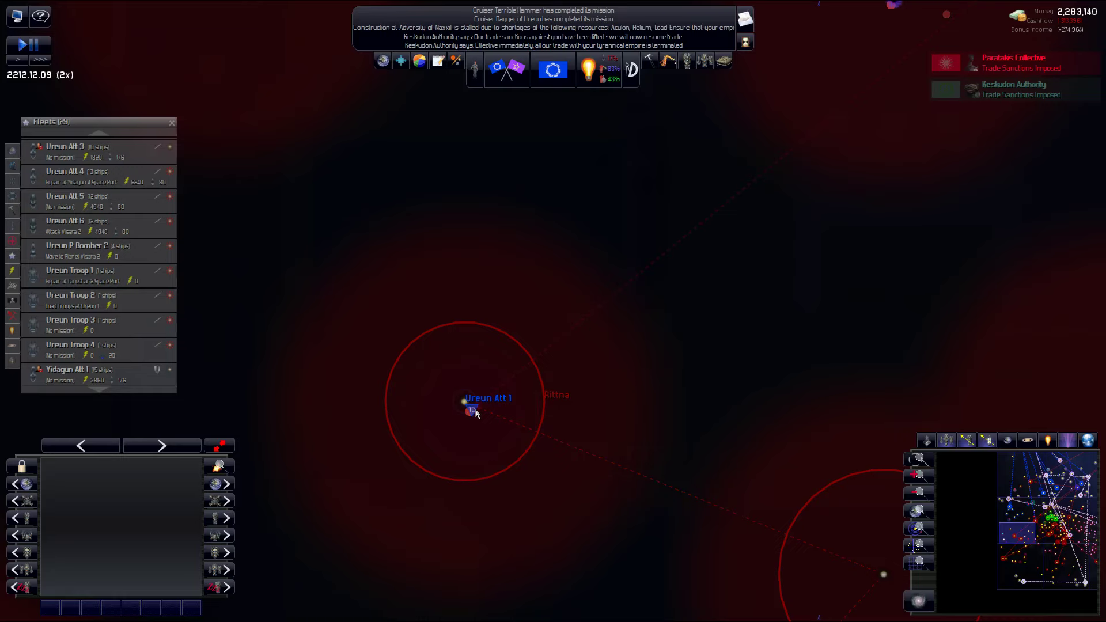
scroll(475, 409, up, 2)
scroll(455, 421, up, 2)
scroll(450, 424, up, 3)
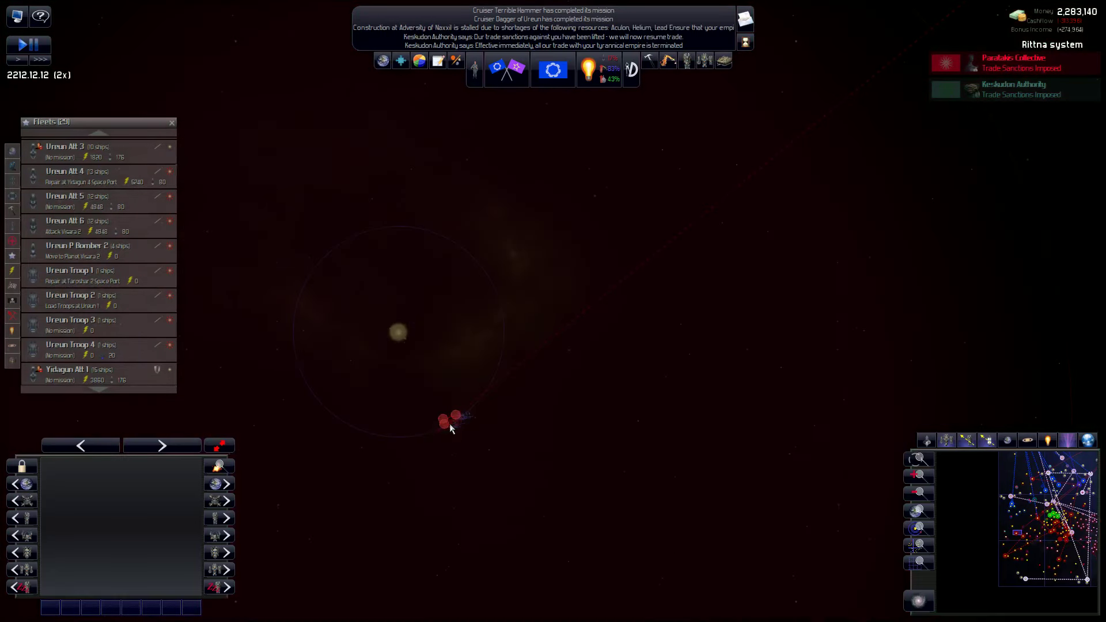
scroll(450, 423, up, 2)
scroll(455, 424, up, 4)
scroll(459, 414, up, 2)
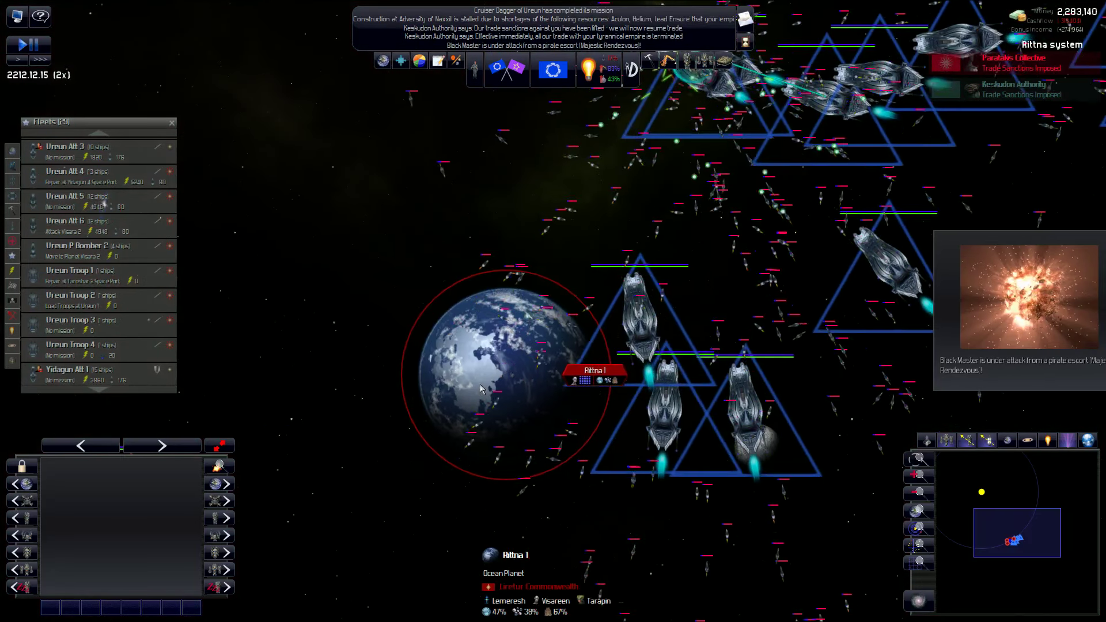
click(472, 380)
scroll(481, 377, down, 3)
scroll(519, 346, down, 3)
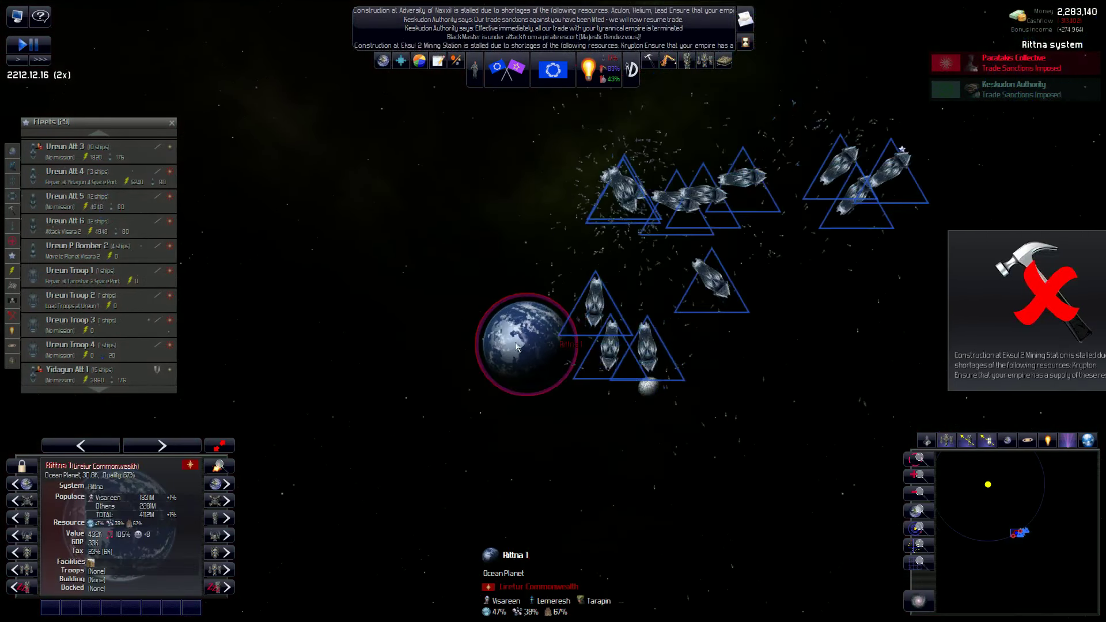
scroll(554, 312, down, 2)
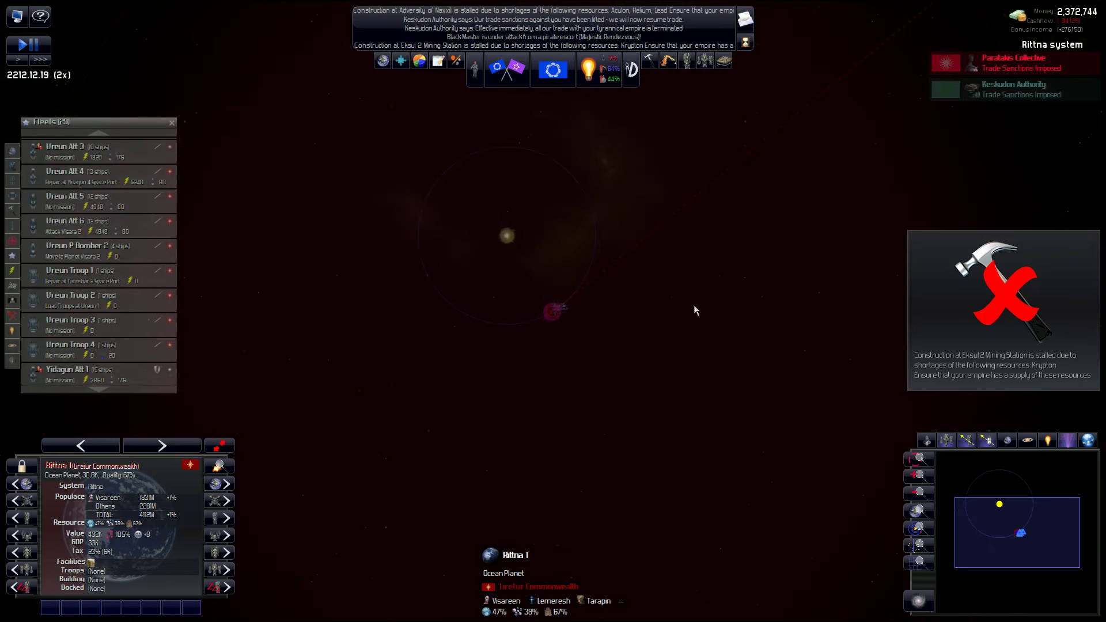
scroll(695, 306, down, 2)
scroll(697, 307, down, 3)
scroll(698, 308, down, 2)
scroll(701, 317, down, 3)
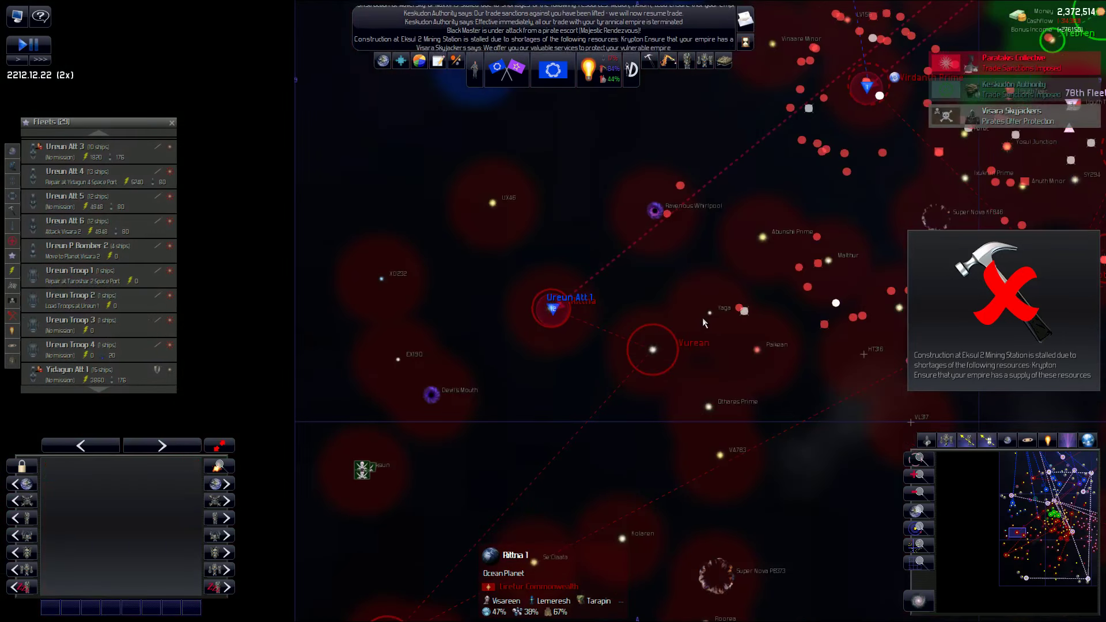
scroll(701, 318, down, 3)
scroll(701, 317, down, 3)
scroll(735, 320, up, 3)
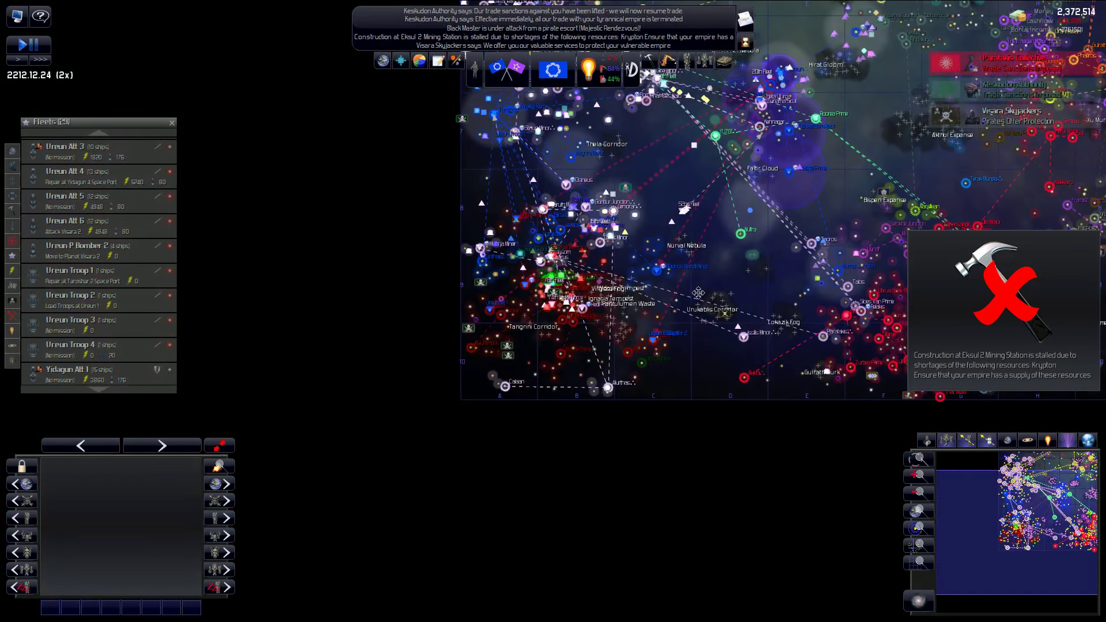
scroll(699, 294, up, 3)
scroll(606, 276, up, 3)
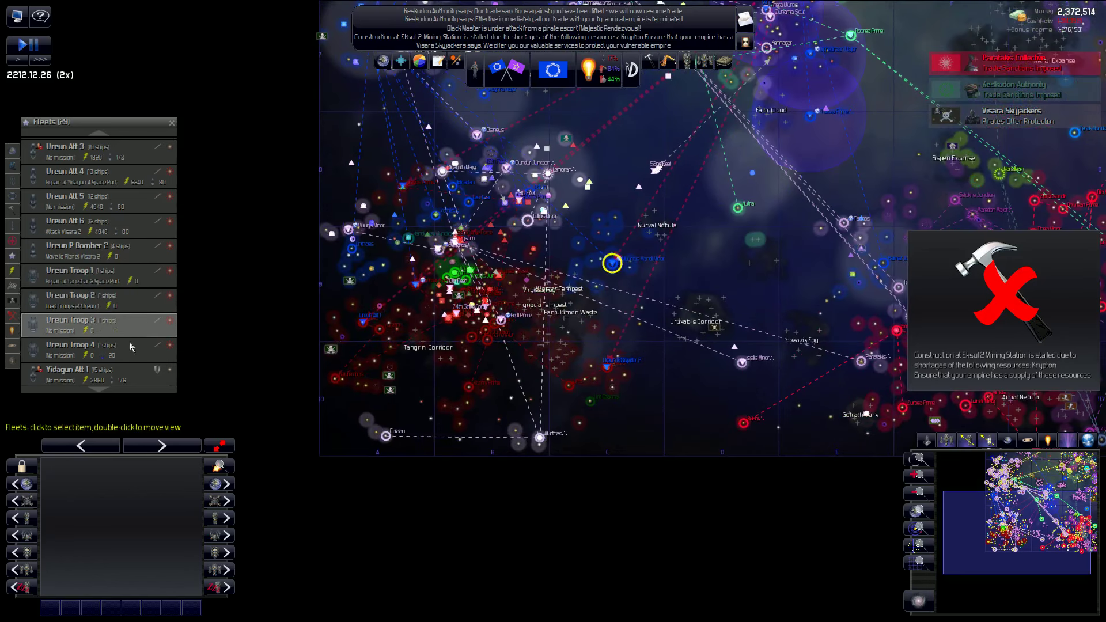
scroll(134, 355, up, 1)
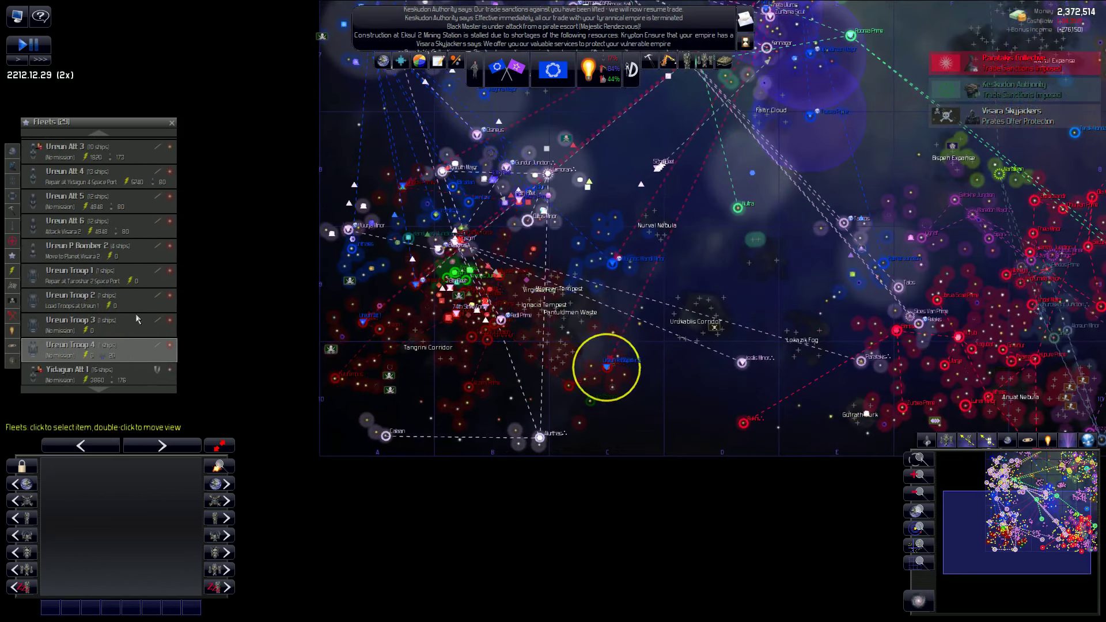
- Jump to fleet Ureun P Bomber 2 at planet Visara 2
double_click(140, 257)
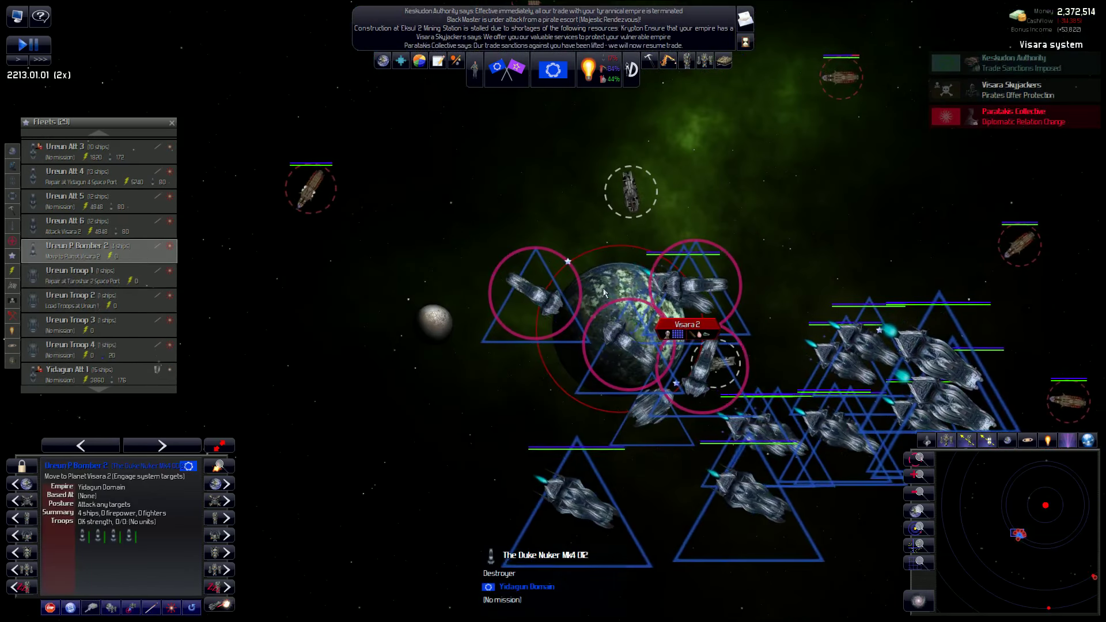